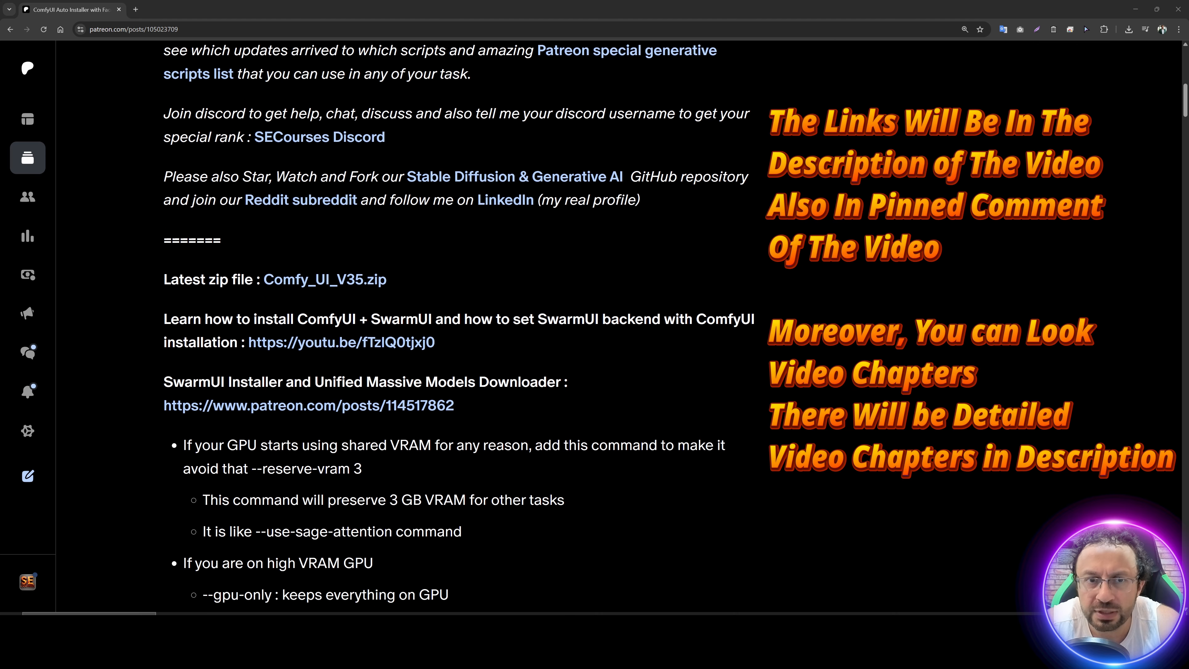
pyautogui.scroll(-2, 459, 324)
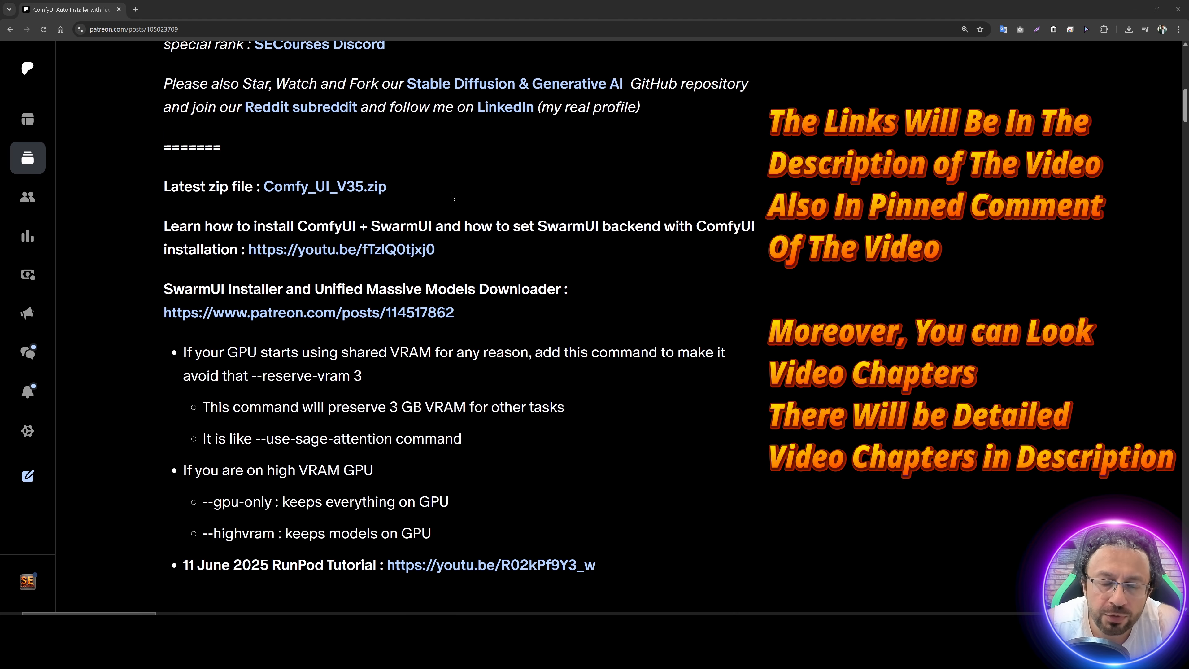
# Step: Download the latest zip file, Comfy_UI_V35.zip, from the Patreon post
pyautogui.click(342, 189)
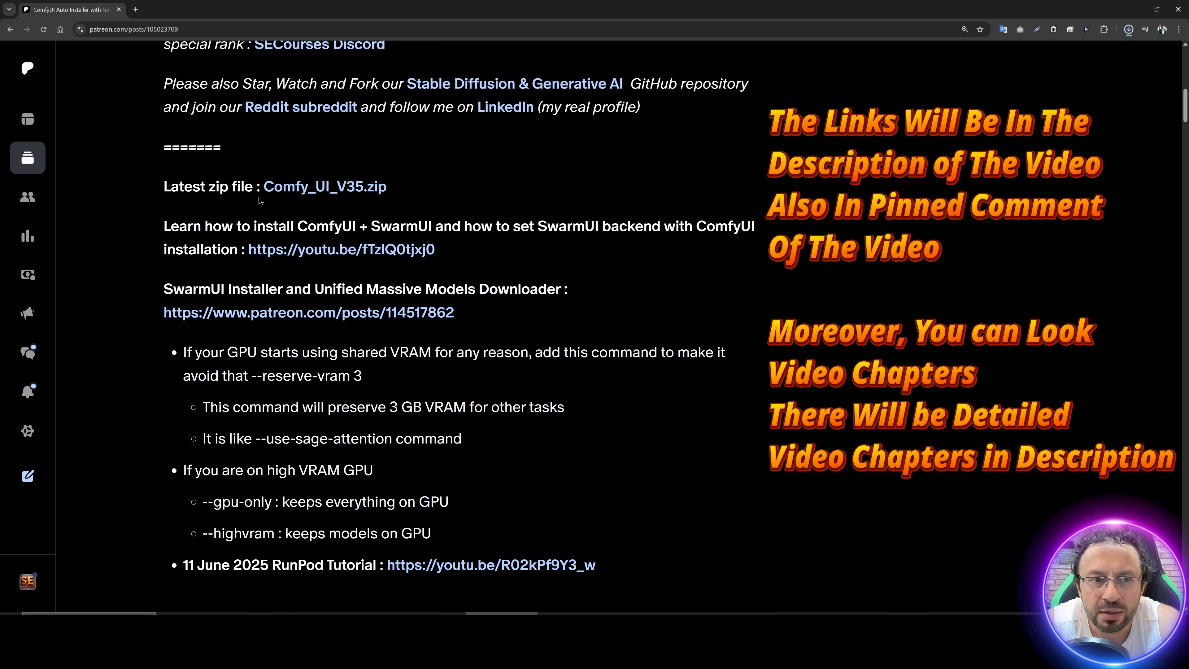
pyautogui.moveTo(179, 187); pyautogui.dragTo(369, 189)
pyautogui.click(514, 172)
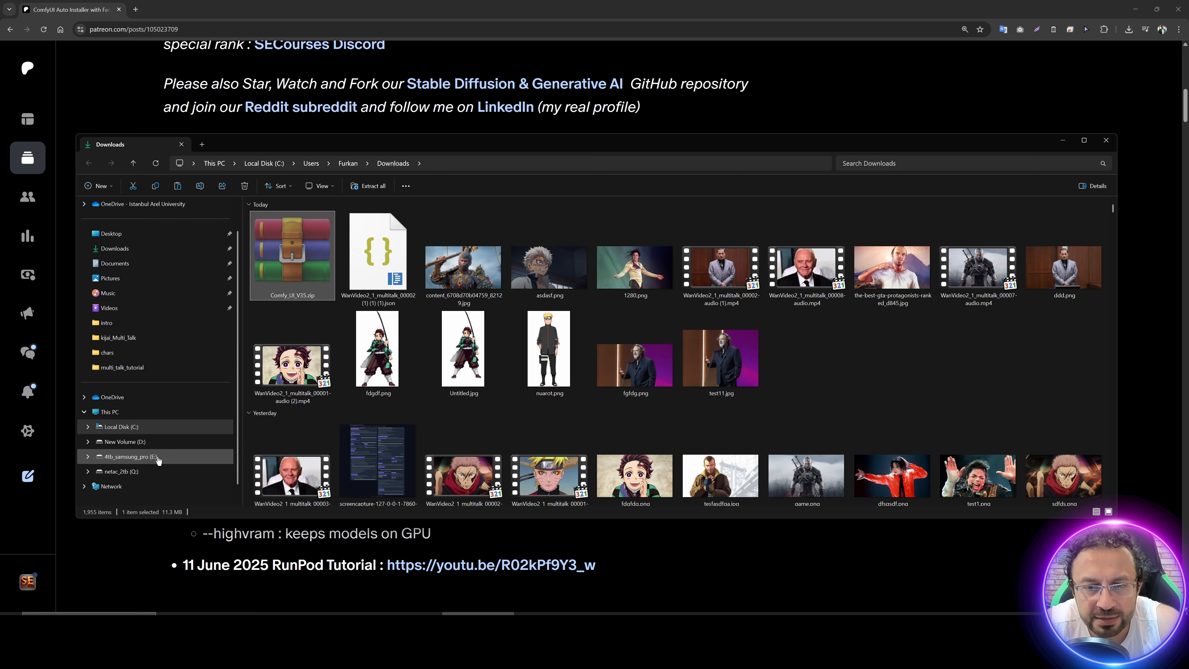
# Step: Move the downloaded Comfy_UI_V35.zip into the Comfy_UI_V27 folder on drive E, replacing the existing copy
pyautogui.click(158, 456)
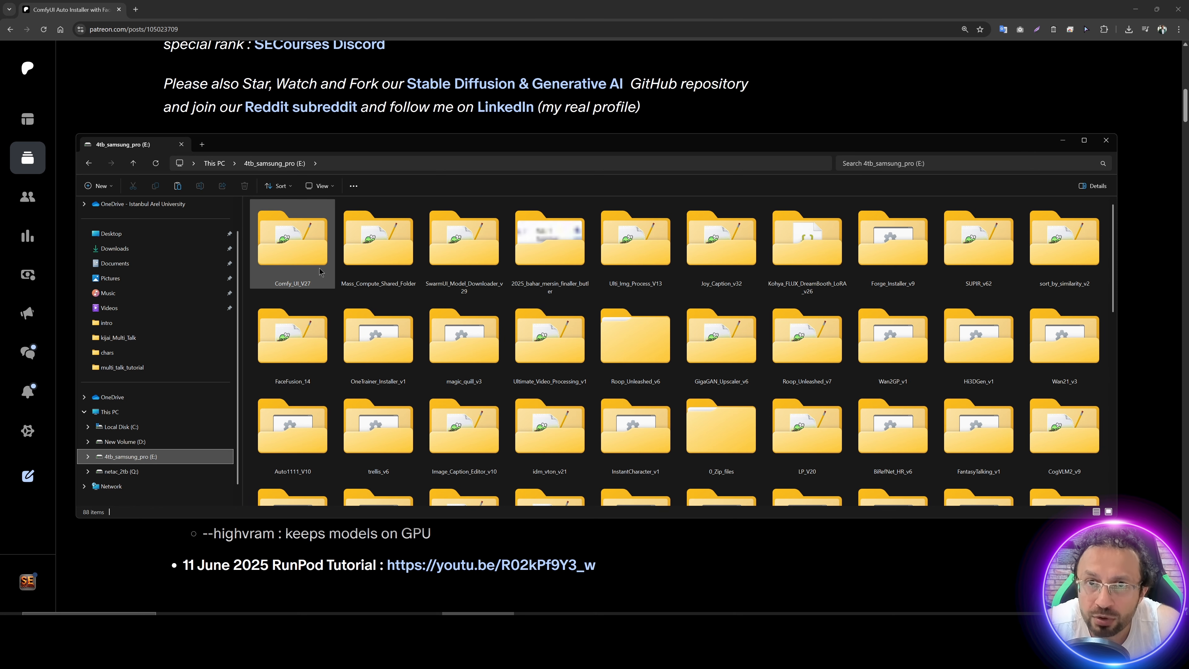
pyautogui.doubleClick(293, 243)
pyautogui.hotkey('ctrl', 'v')
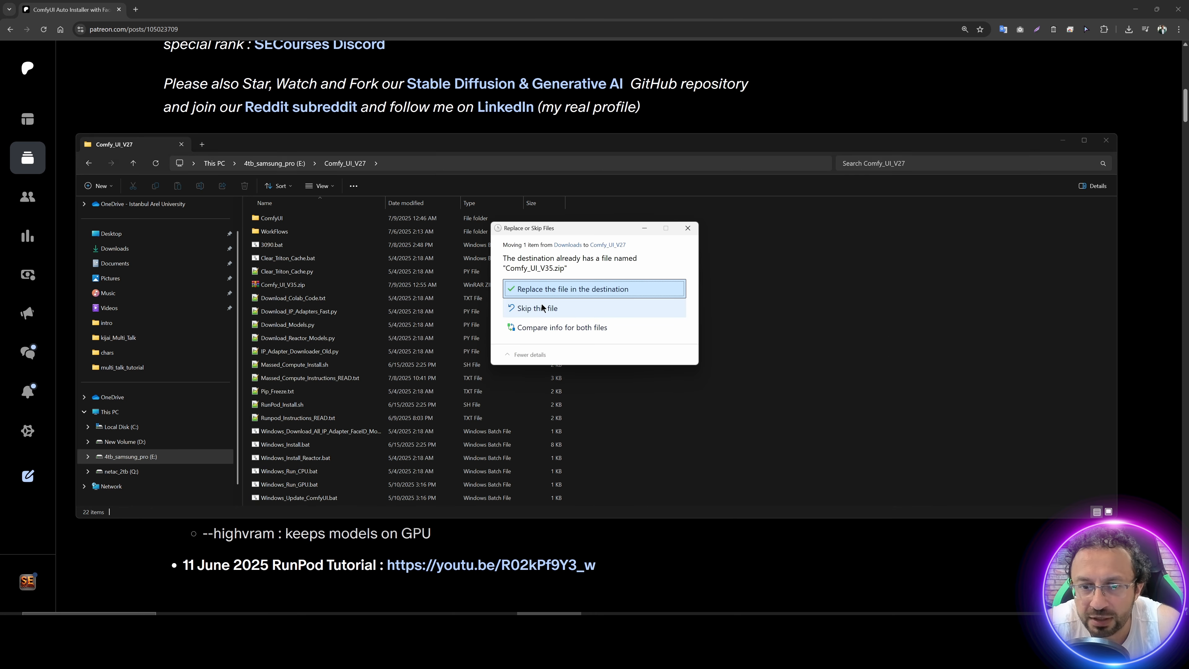
pyautogui.click(532, 290)
# Step: Extract Comfy_UI_V35.zip with WinRAR into a Comfy_UI_V35 subfolder of Comfy_UI_V27
pyautogui.rightClick(288, 497)
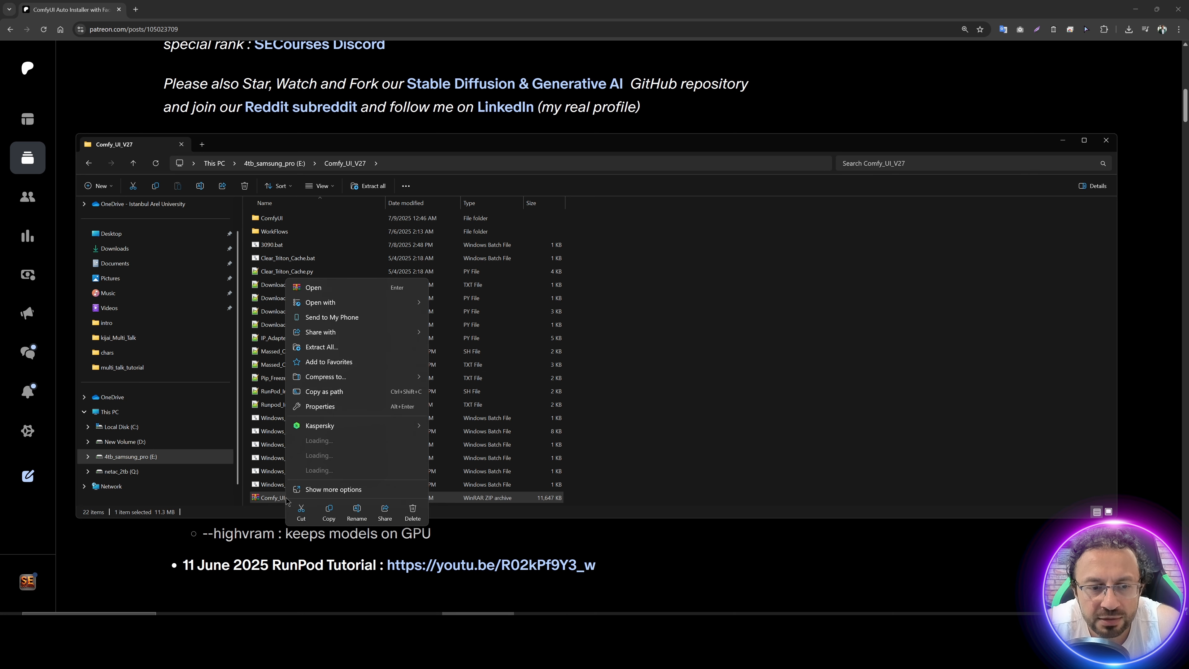
pyautogui.moveTo(407, 470)
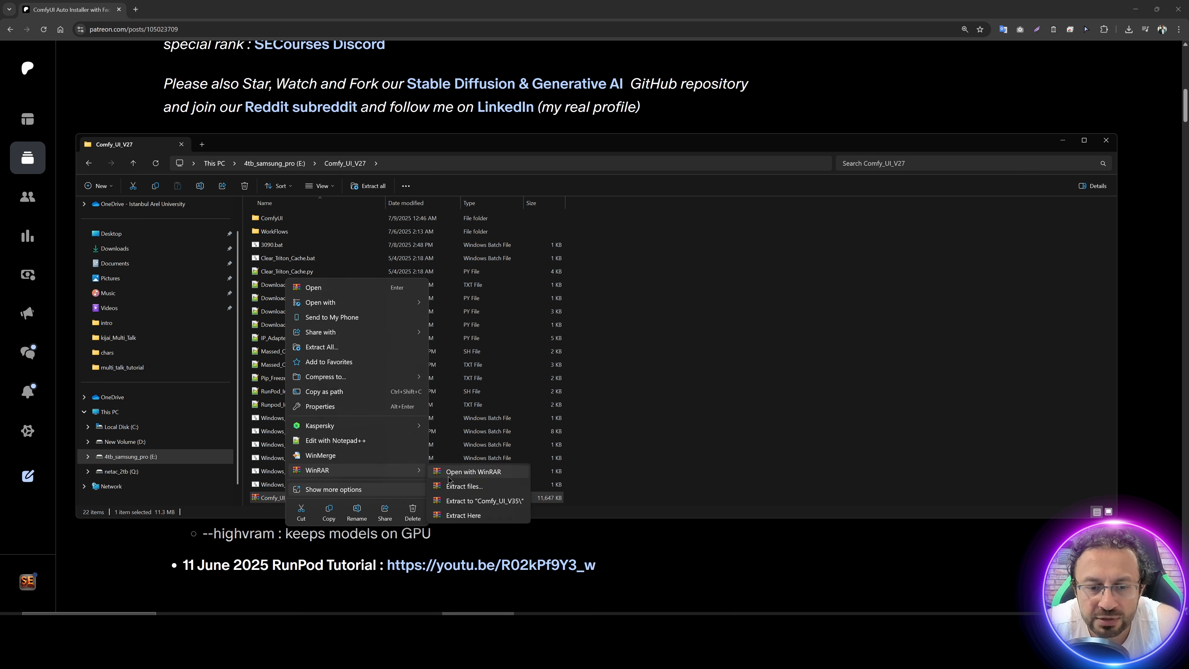
pyautogui.click(481, 490)
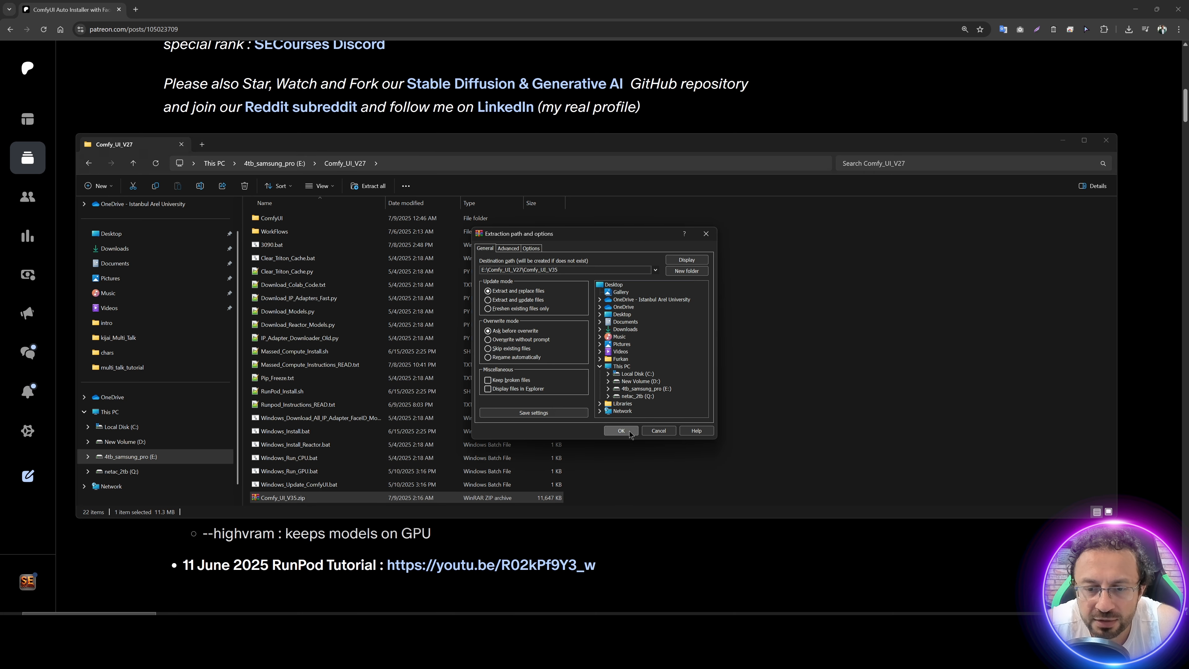
pyautogui.click(618, 432)
# Step: Move everything from the extracted Comfy_UI_V35 folder up into Comfy_UI_V27, replacing the files that already exist there
pyautogui.doubleClick(282, 219)
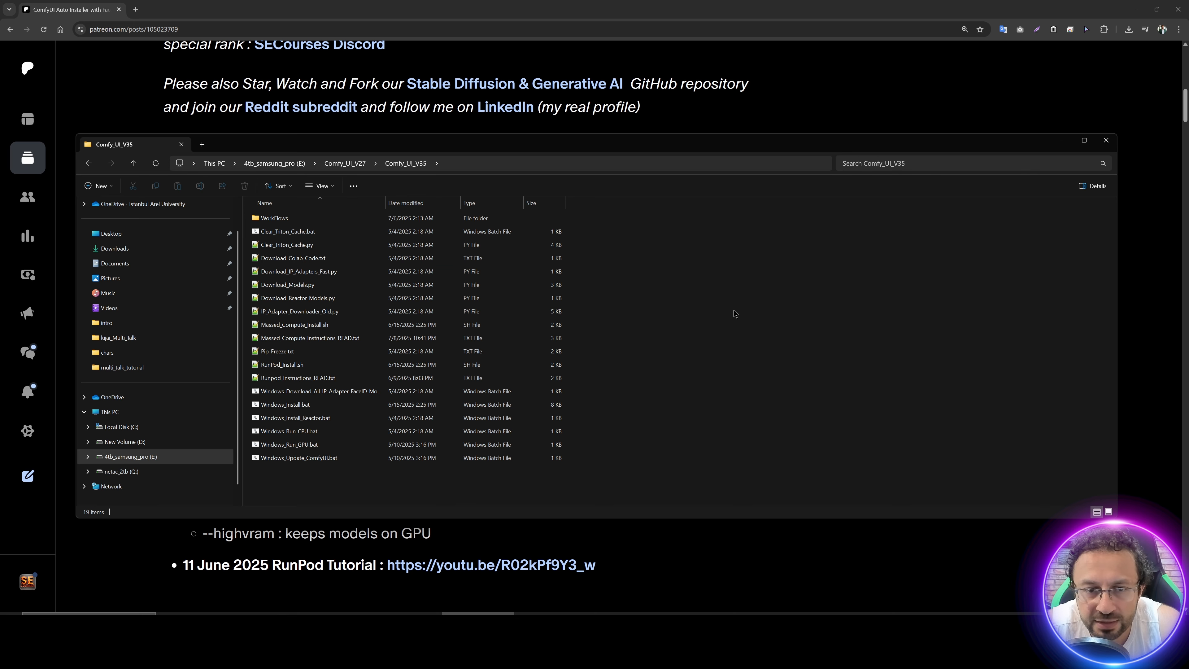
pyautogui.hotkey('ctrl', 'a')
pyautogui.hotkey('ctrl', 'x')
pyautogui.click(344, 163)
pyautogui.hotkey('ctrl', 'v')
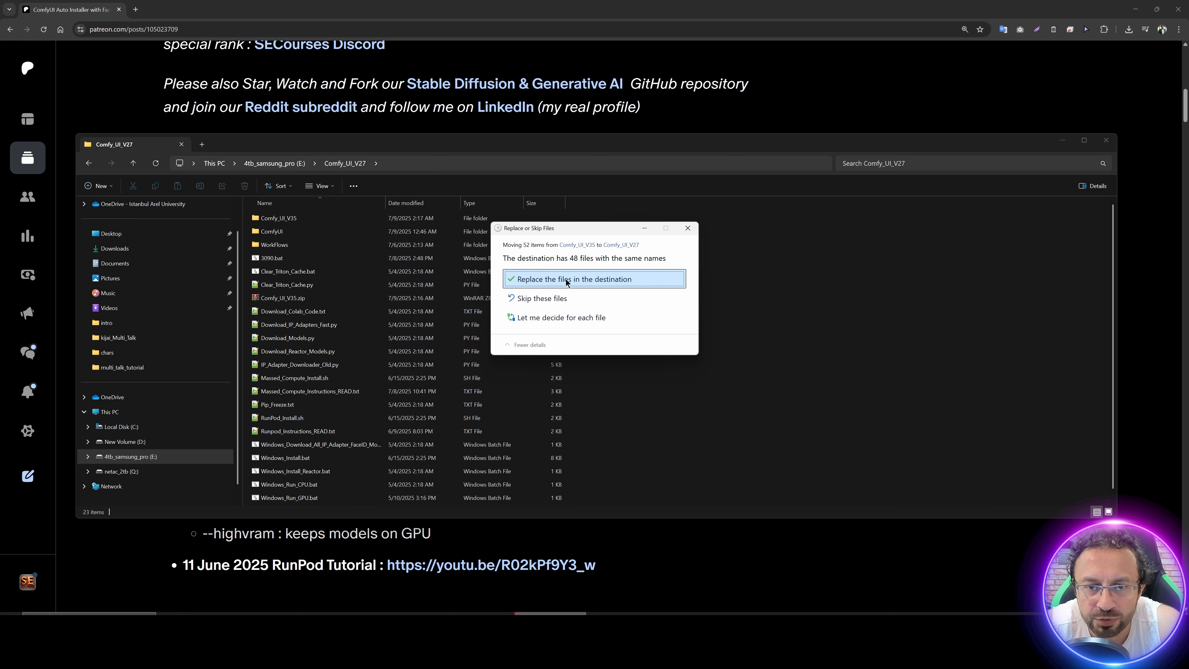
pyautogui.click(565, 281)
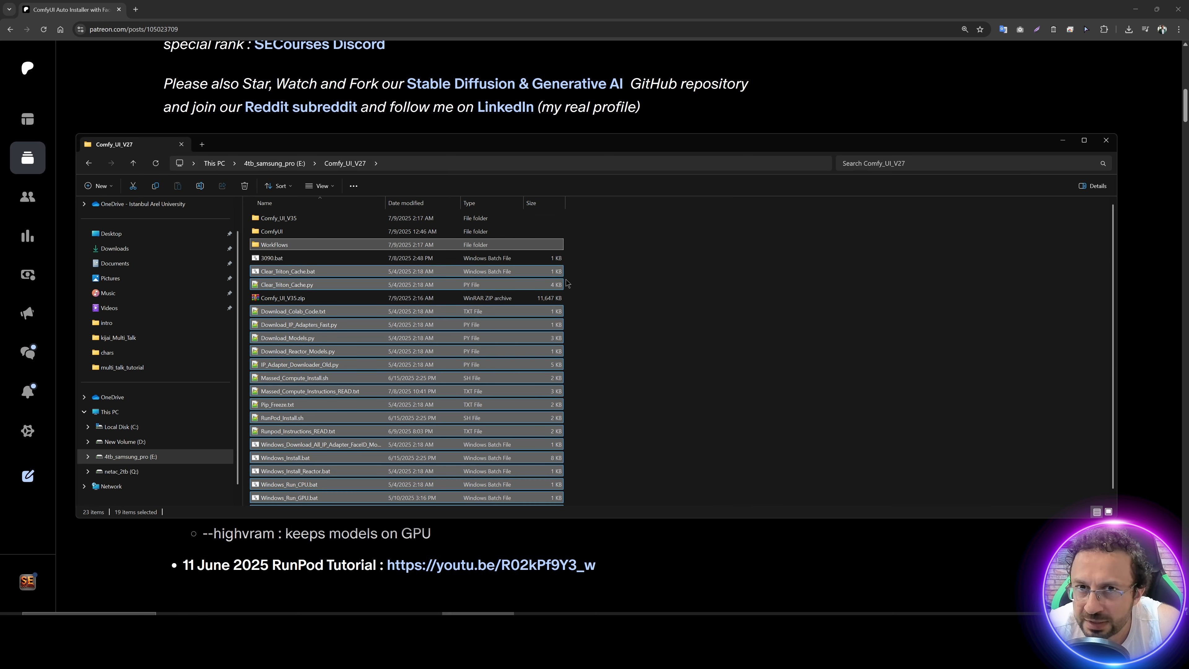
pyautogui.click(733, 309)
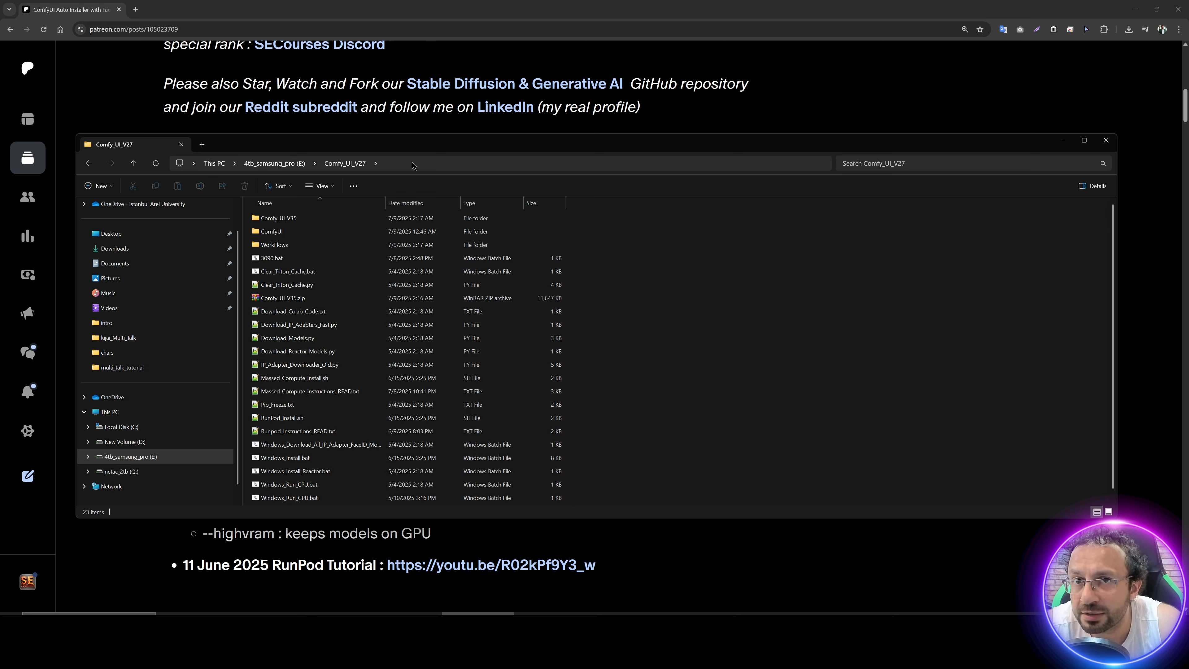
# Step: Review the installer notes and the Windows Requirements section in the Patreon post
pyautogui.click(664, 129)
pyautogui.scroll(-15, 592, 401)
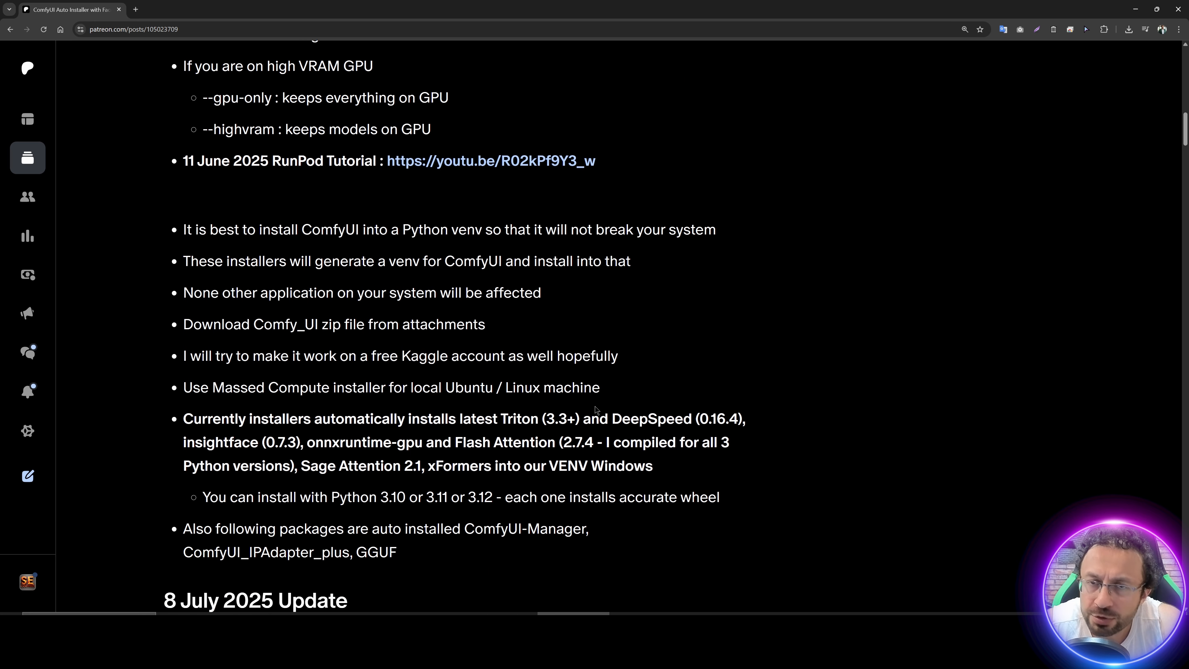
pyautogui.scroll(1, 596, 416)
pyautogui.scroll(-6, 596, 415)
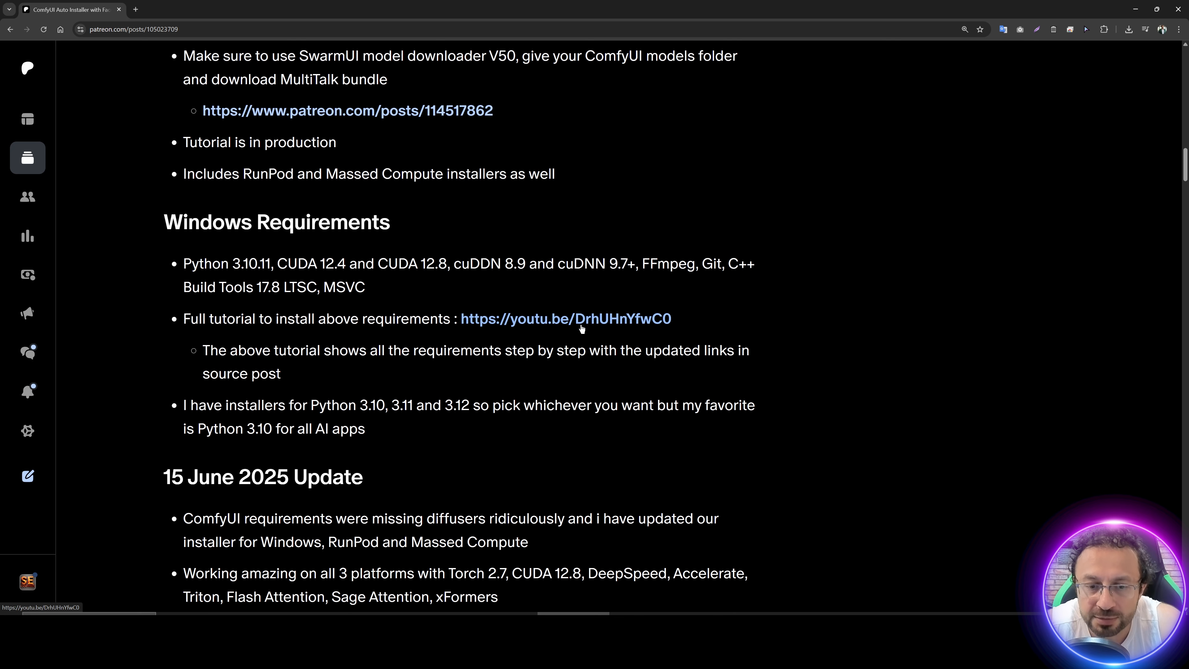
# Step: Return to File Explorer and delete the leftover Comfy_UI_V35 folder from Comfy_UI_V27
pyautogui.hotkey('alt', 'Tab')
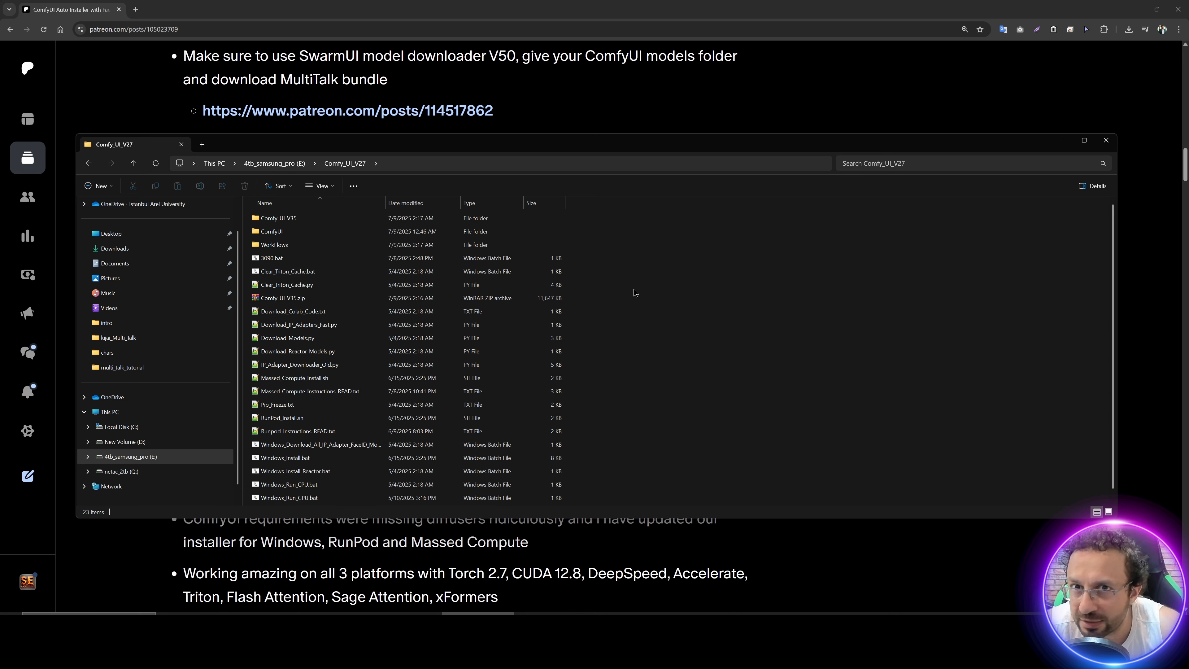
pyautogui.click(281, 221)
pyautogui.press('Delete')
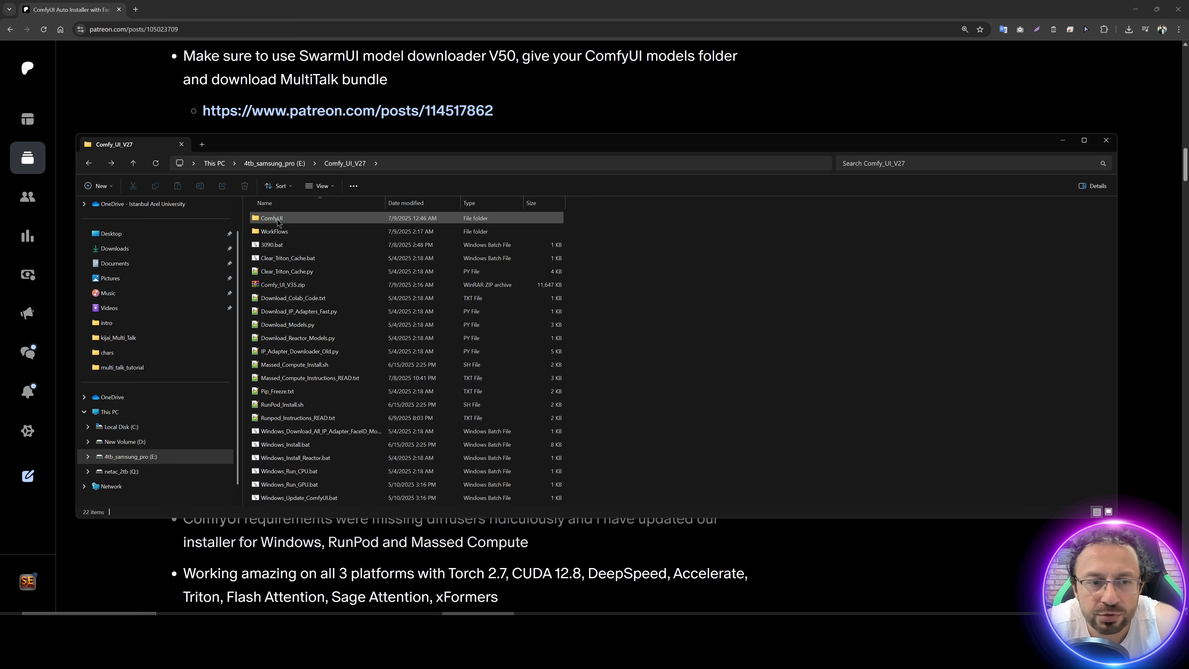
# Step: Delete the venv and custom_nodes folders from the existing ComfyUI installation folder
pyautogui.doubleClick(278, 220)
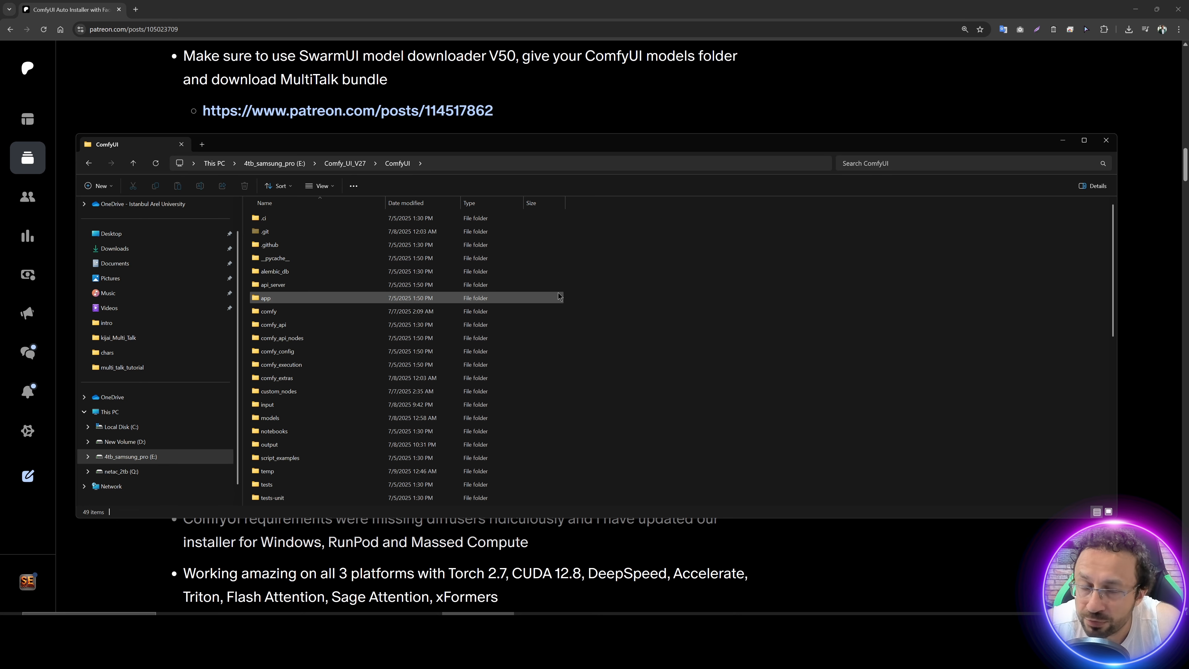
pyautogui.scroll(-4, 556, 309)
pyautogui.click(553, 339)
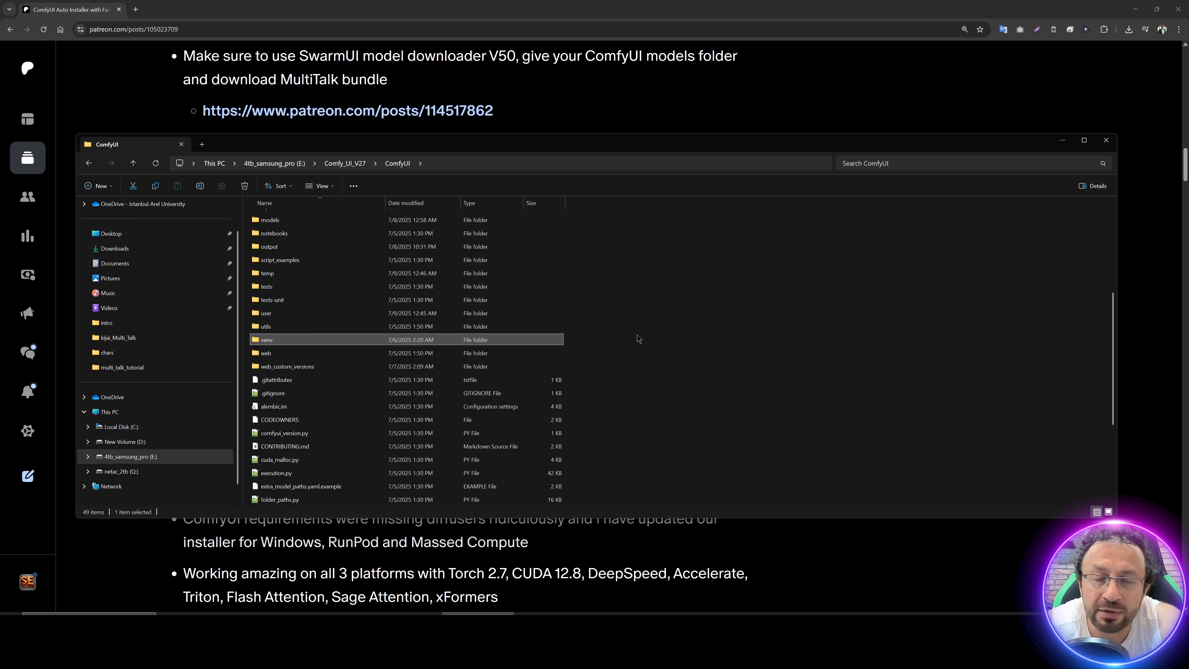
pyautogui.press('Delete')
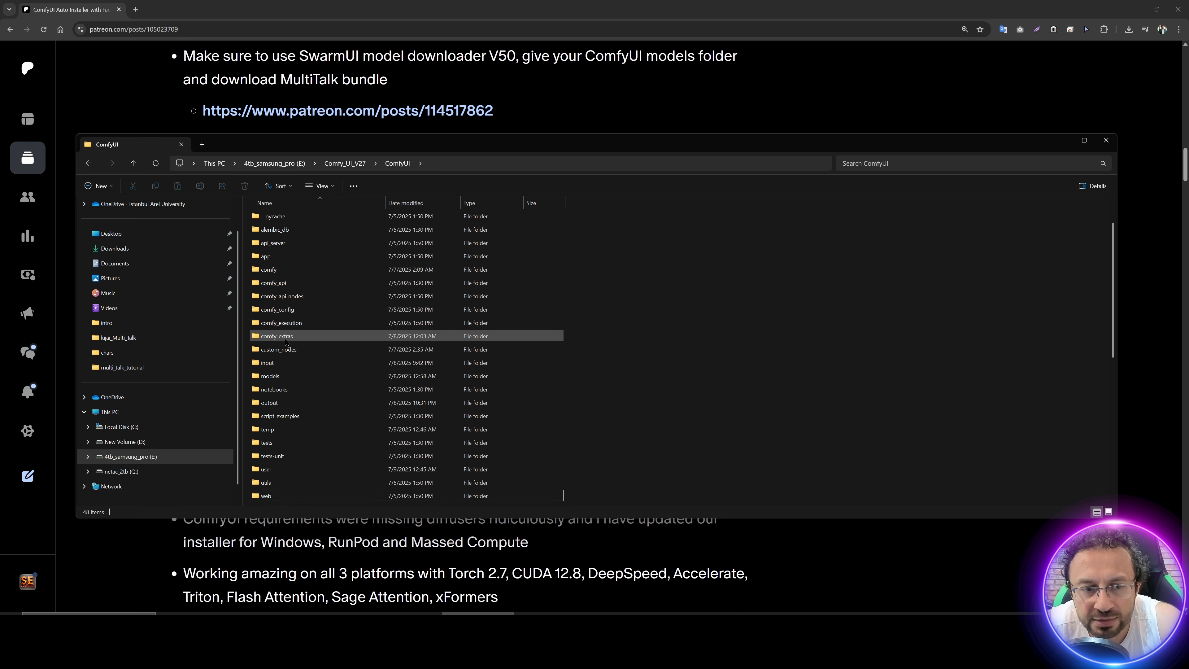
pyautogui.click(288, 351)
pyautogui.press('Delete')
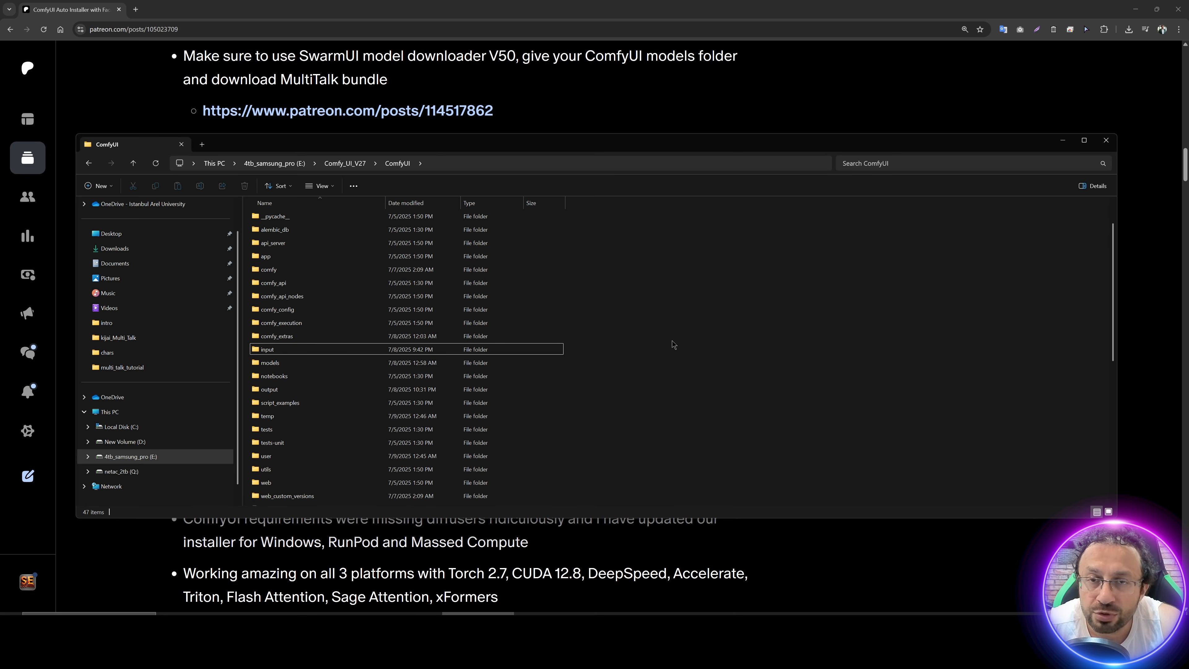
# Step: Run Windows_Install.bat from the Comfy_UI_V27 folder, allowing it to run despite the SmartScreen block
pyautogui.click(345, 163)
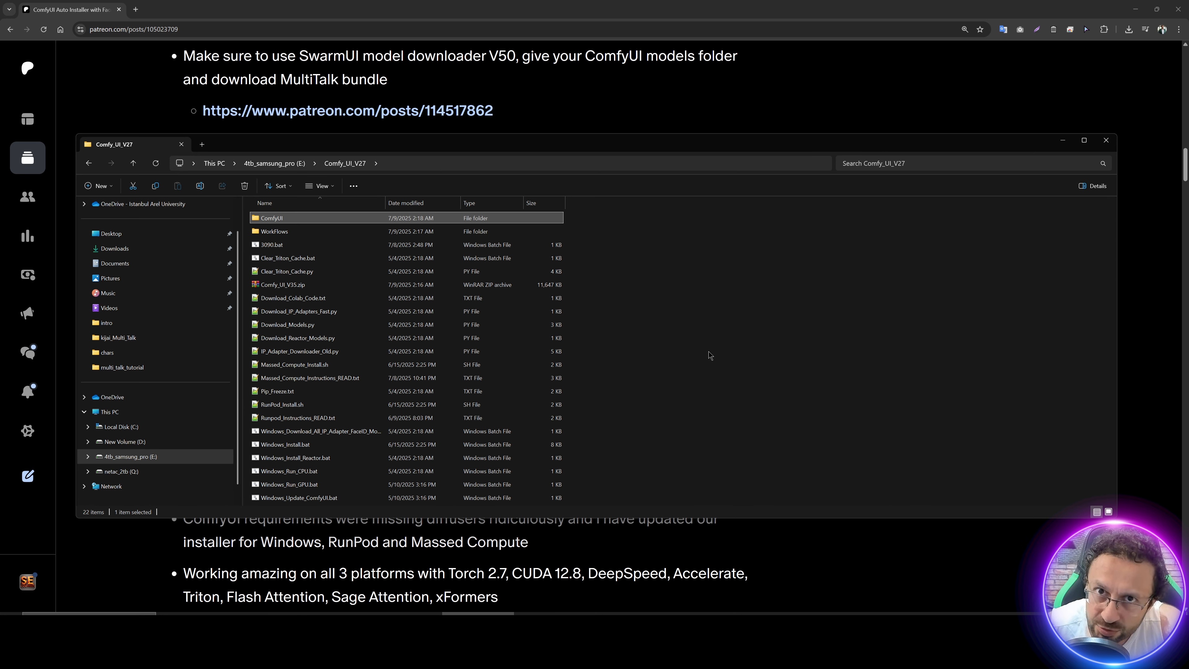
pyautogui.click(298, 449)
pyautogui.doubleClick(298, 448)
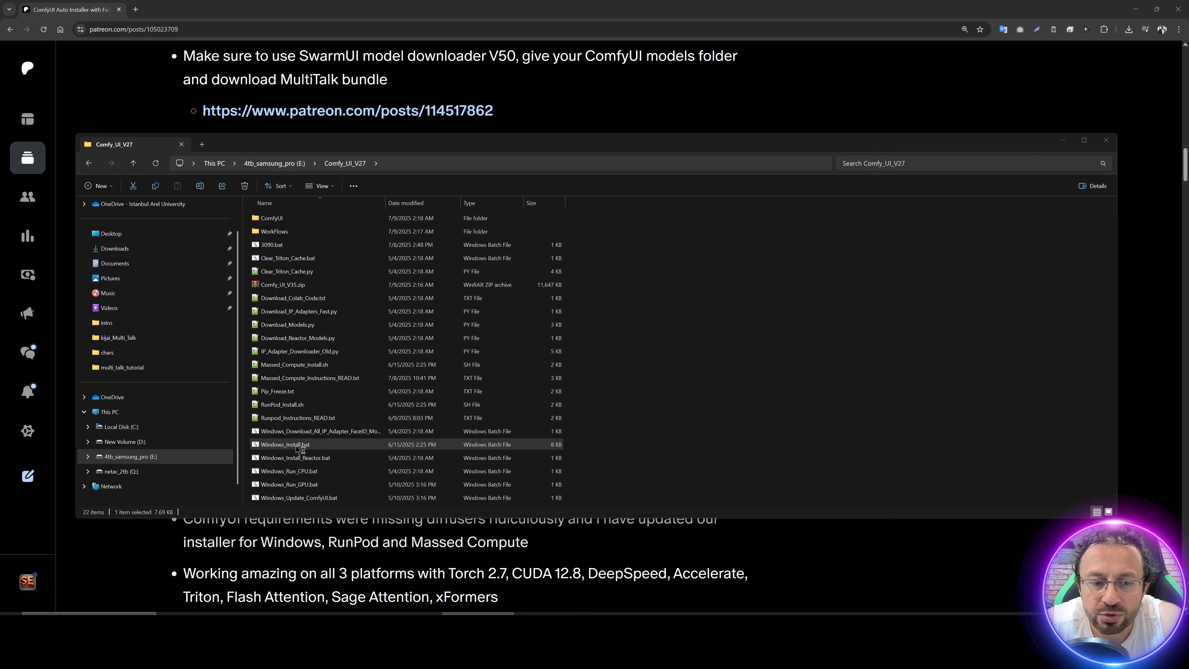
pyautogui.click(485, 244)
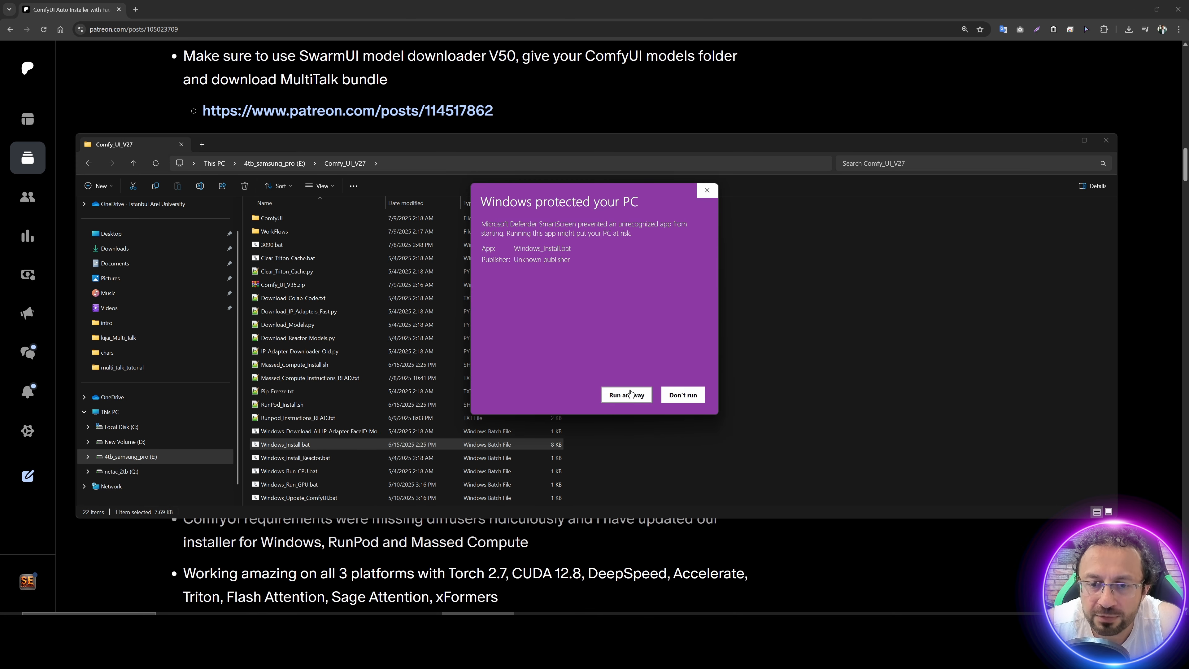
pyautogui.click(630, 392)
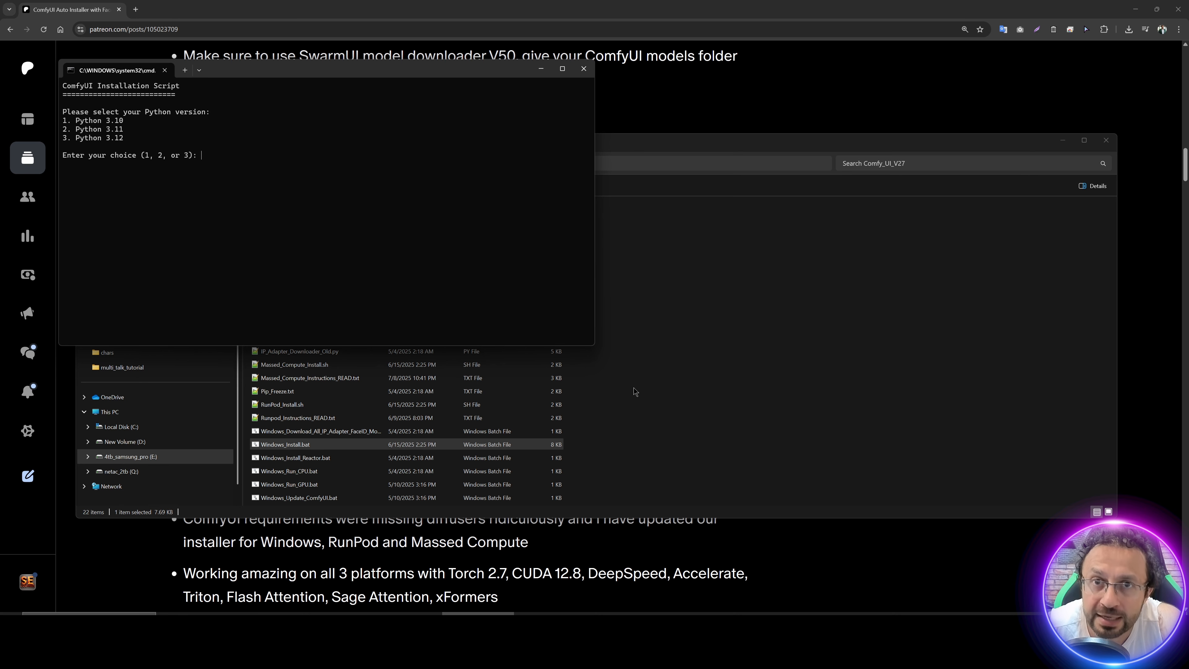
# Step: Install ComfyUI with Python 3.10 (choice 1) and both Flash and Sage Attention (choice 3)
pyautogui.moveTo(351, 73); pyautogui.dragTo(528, 150)
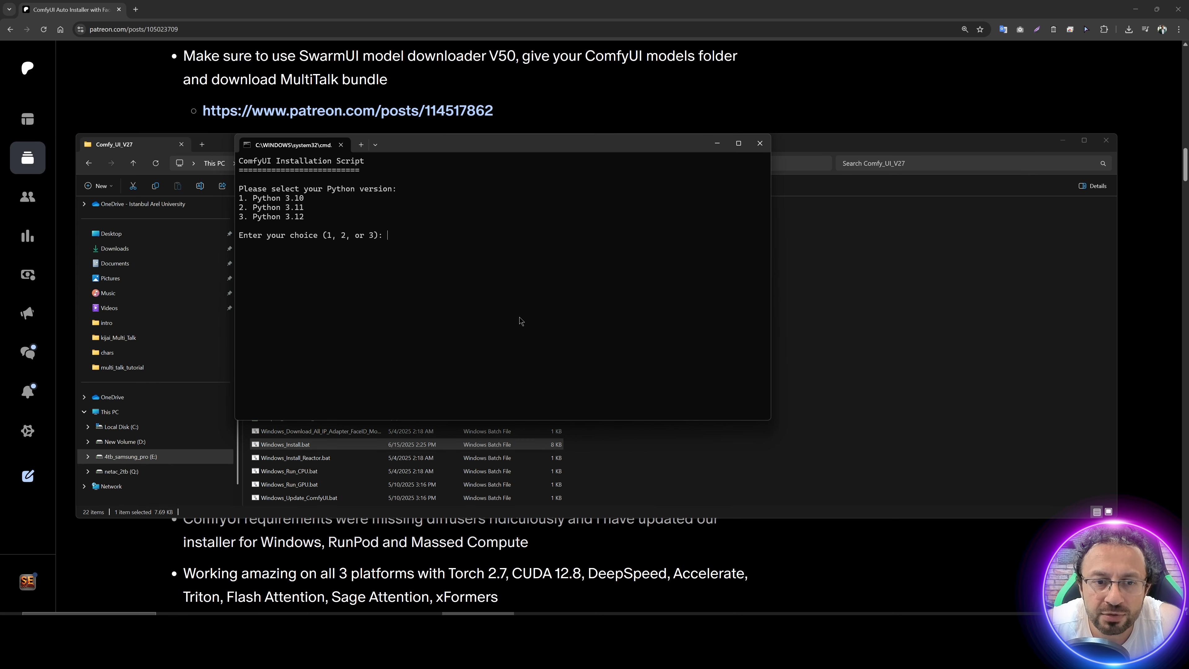
pyautogui.scroll(5, 519, 317)
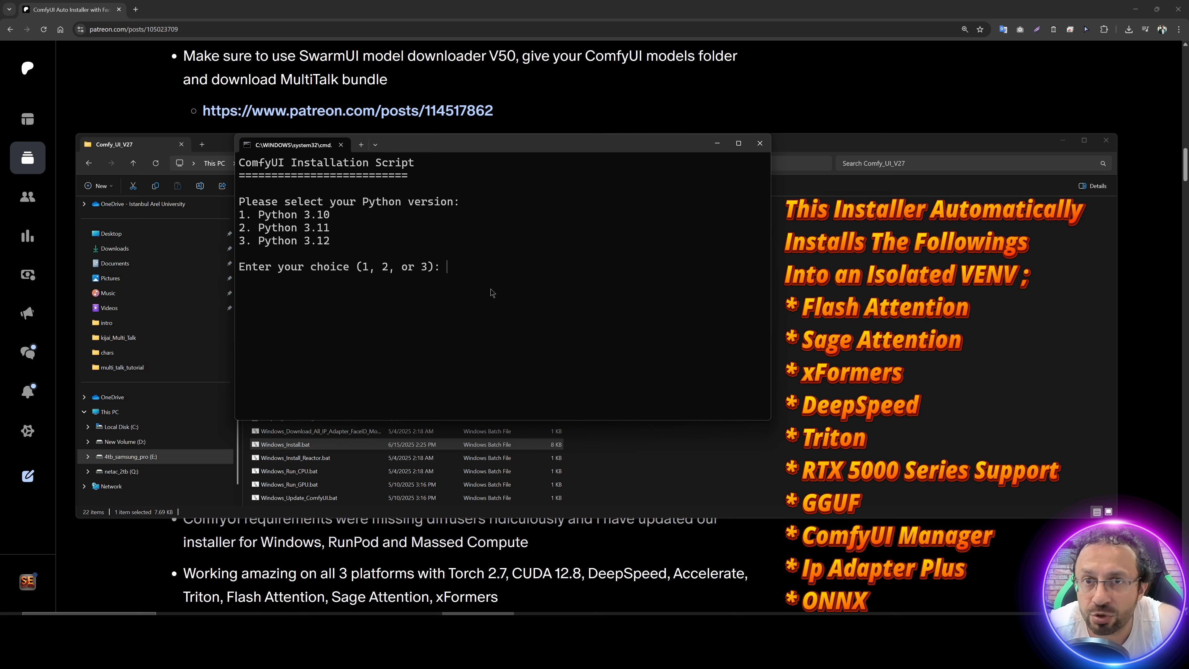
pyautogui.write('1')
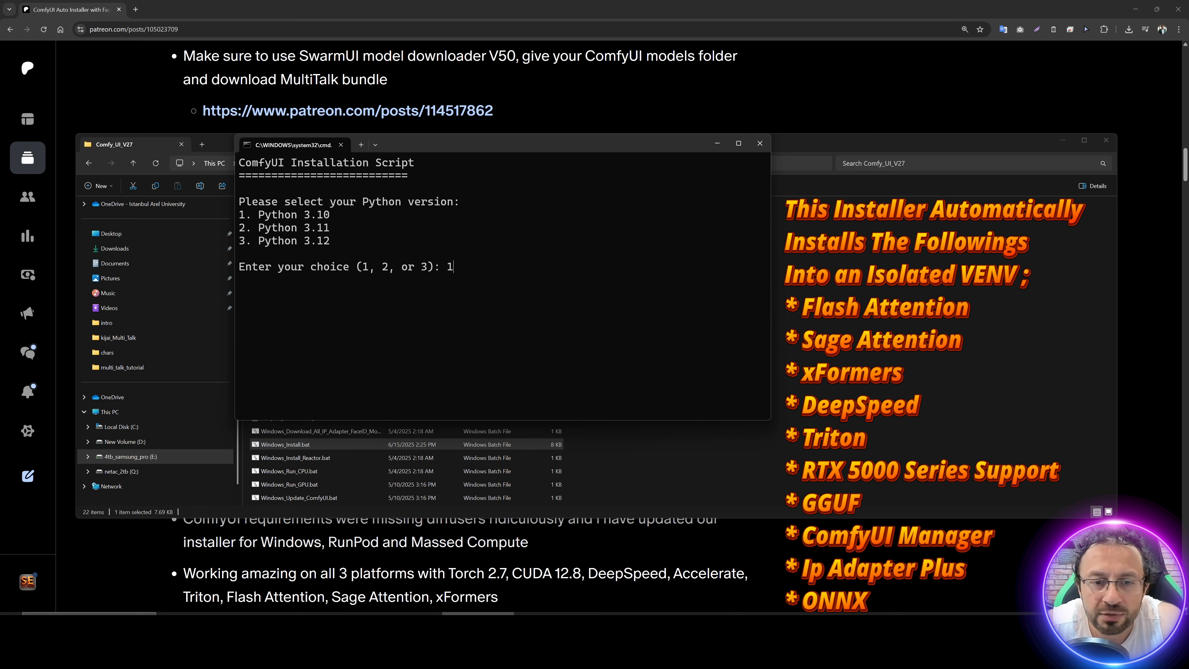
pyautogui.press('Return')
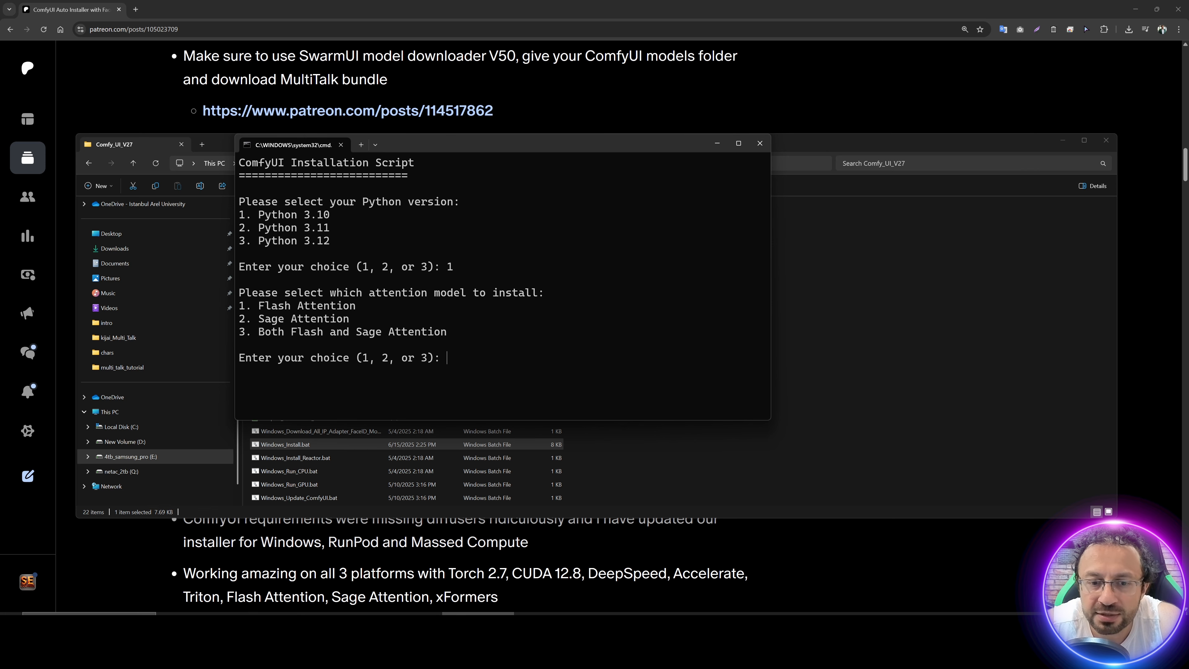
pyautogui.write('3')
pyautogui.press('Return')
pyautogui.moveTo(769, 420)
pyautogui.mouseDown()
pyautogui.moveTo(831, 474)
pyautogui.moveTo(894, 496)
pyautogui.mouseUp()
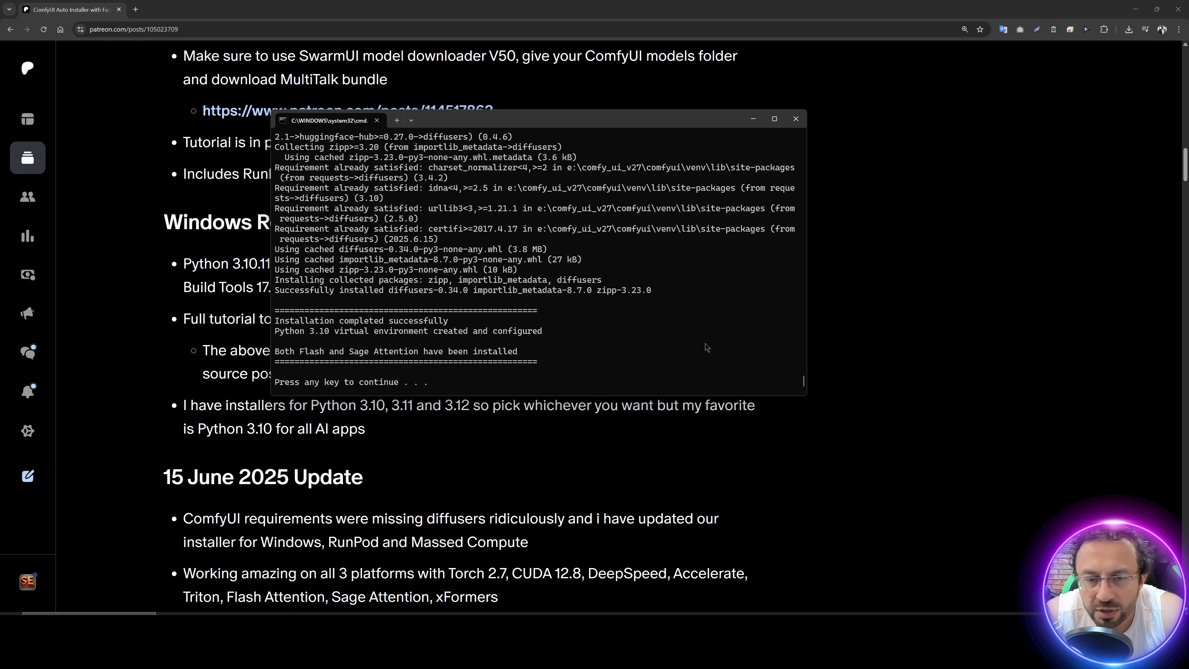
# Step: Run Install_Multi_Talk.bat from the kijai_Multi_Talk folder in WorkFlows, bypassing SmartScreen, and close its console once installation ends
pyautogui.click(498, 624)
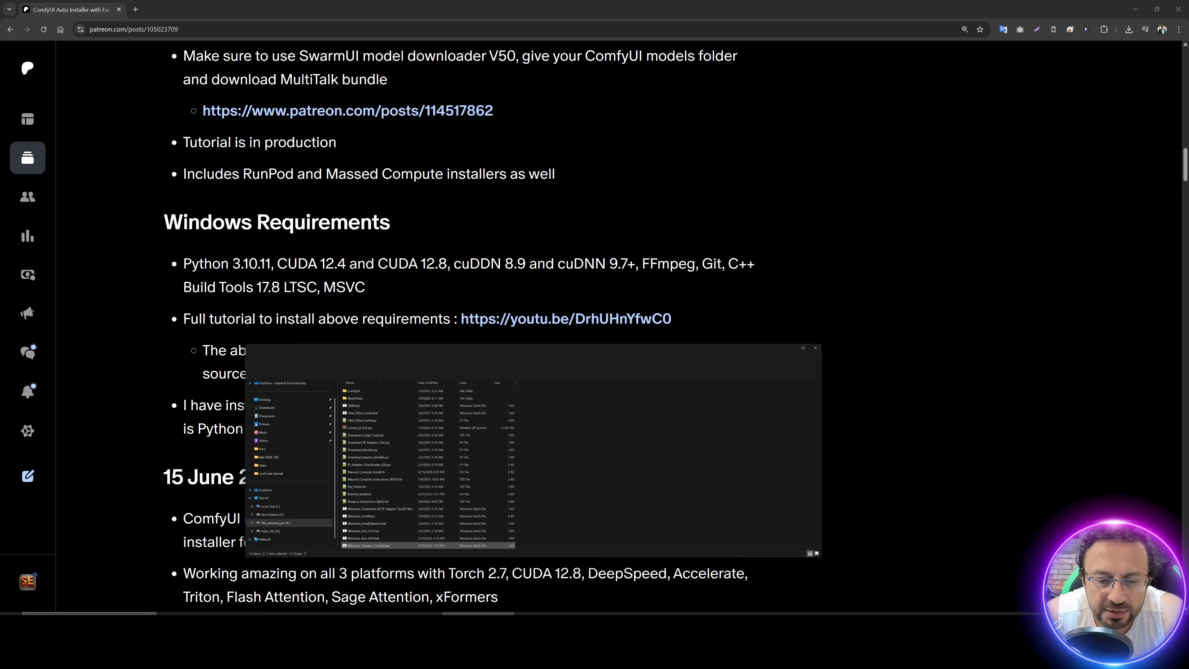
pyautogui.doubleClick(292, 234)
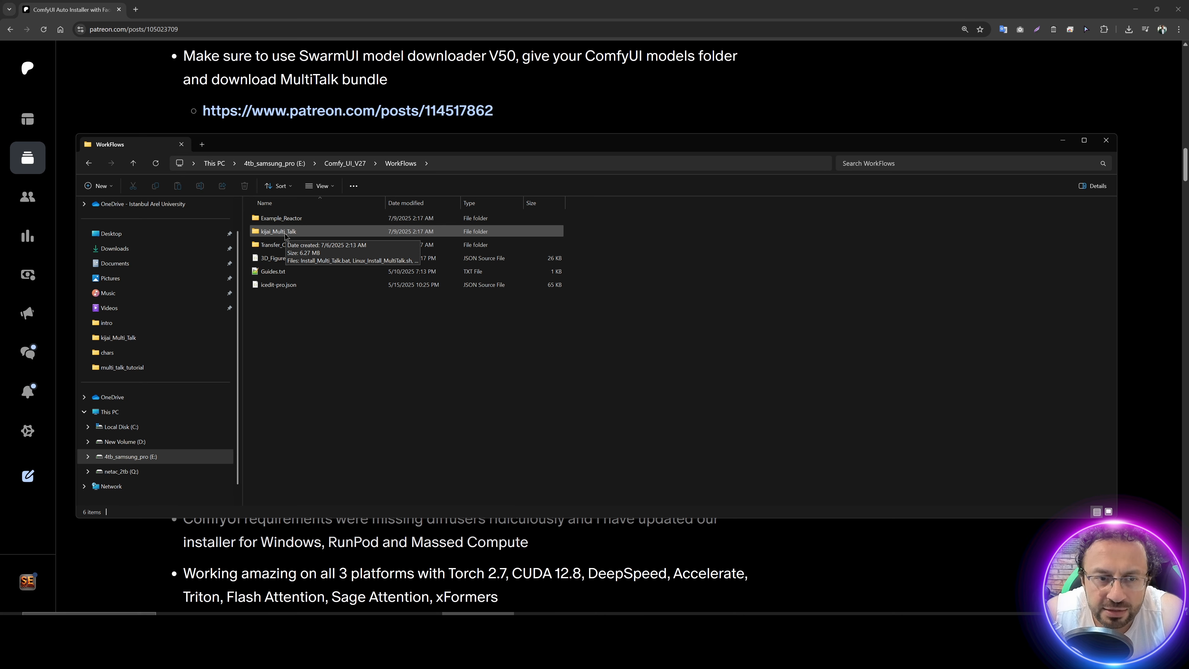
pyautogui.doubleClick(285, 233)
pyautogui.click(298, 208)
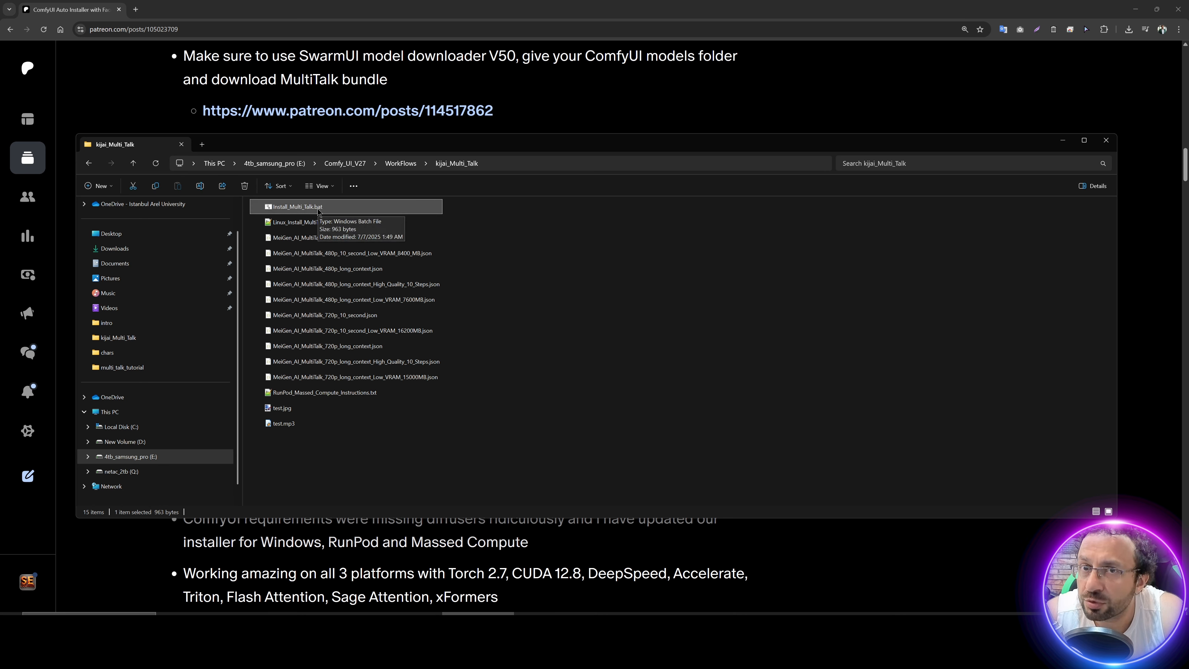
pyautogui.doubleClick(312, 209)
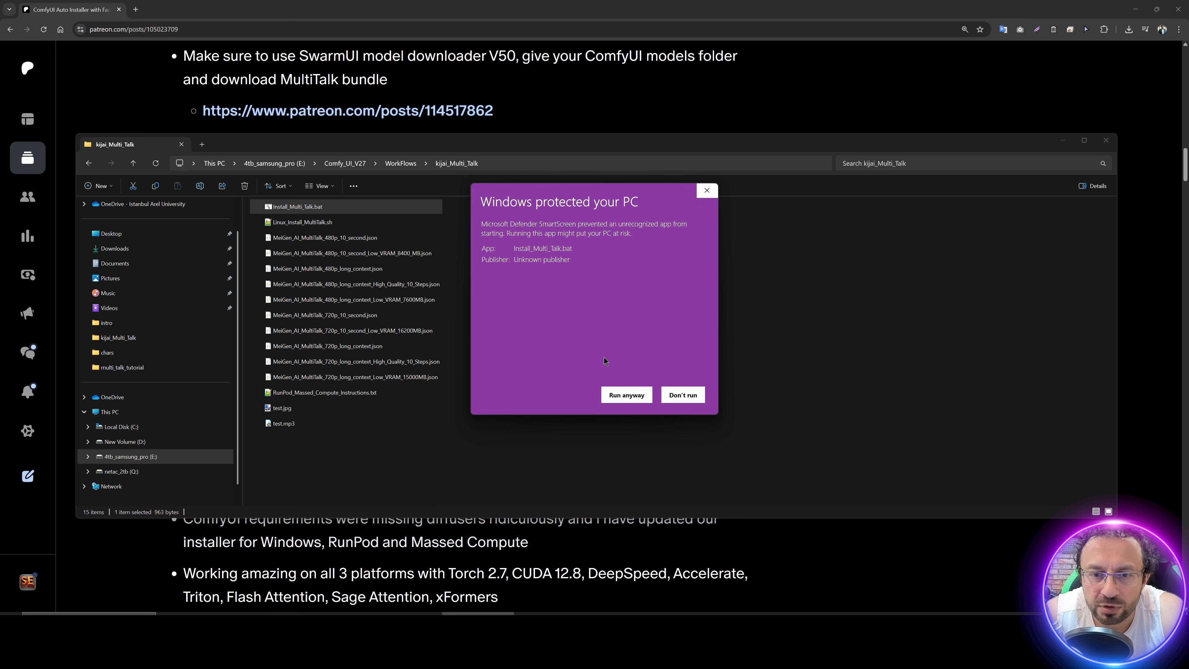
pyautogui.click(626, 395)
pyautogui.moveTo(425, 142); pyautogui.dragTo(562, 143)
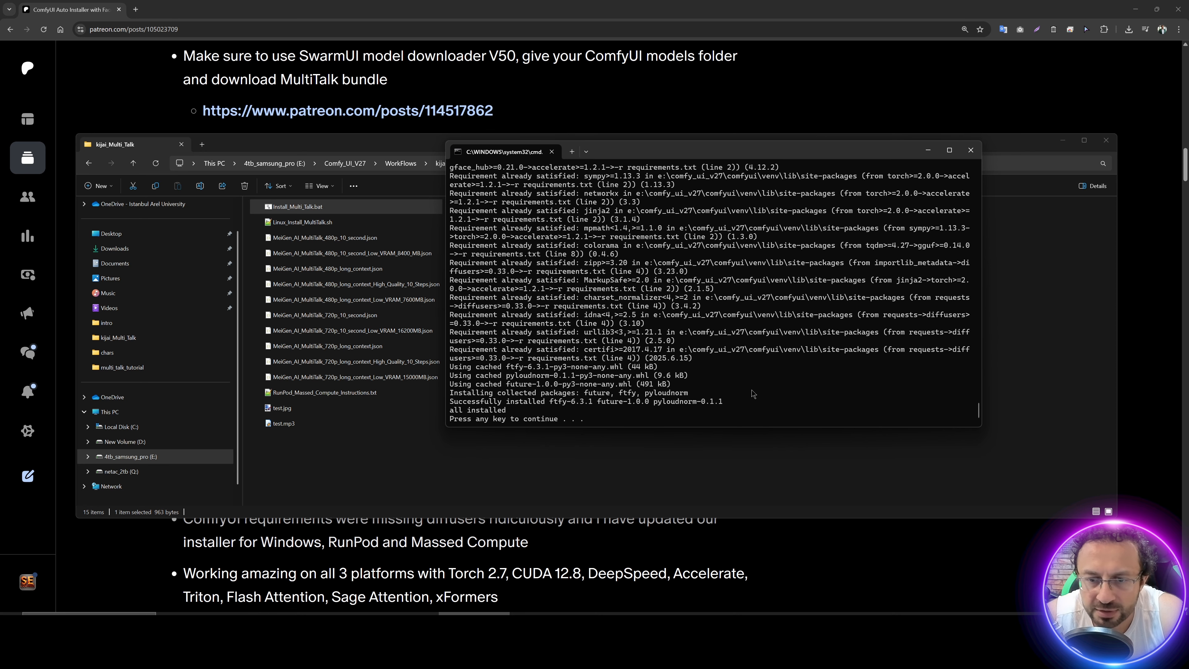
pyautogui.press('Return')
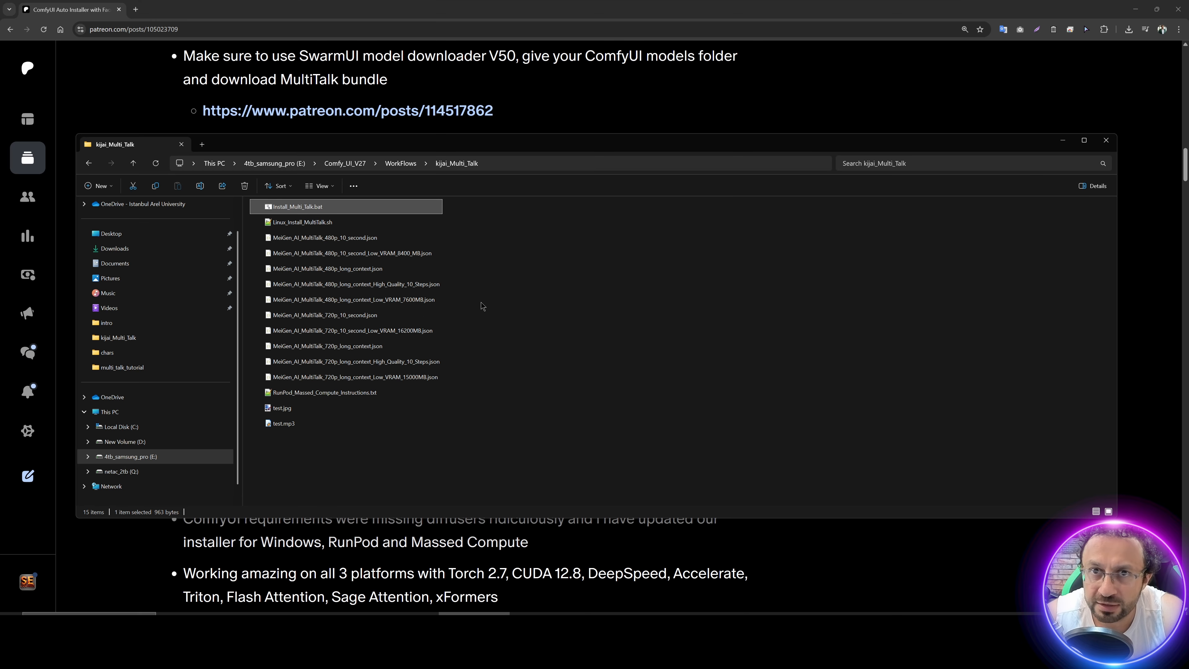
# Step: Open the linked SwarmUI Installer and Unified Massive Models Downloader post in a new tab and download SwarmUI_Model_Downloader_v50.zip
pyautogui.click(556, 118)
pyautogui.scroll(15, 456, 402)
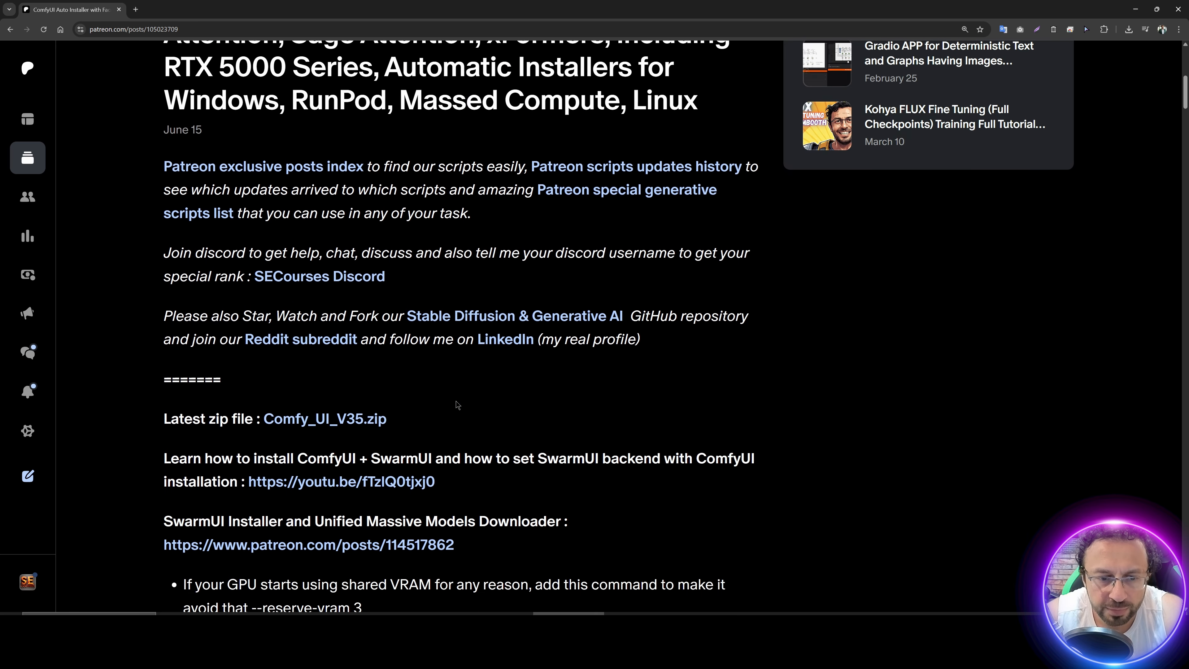
pyautogui.scroll(-4, 456, 401)
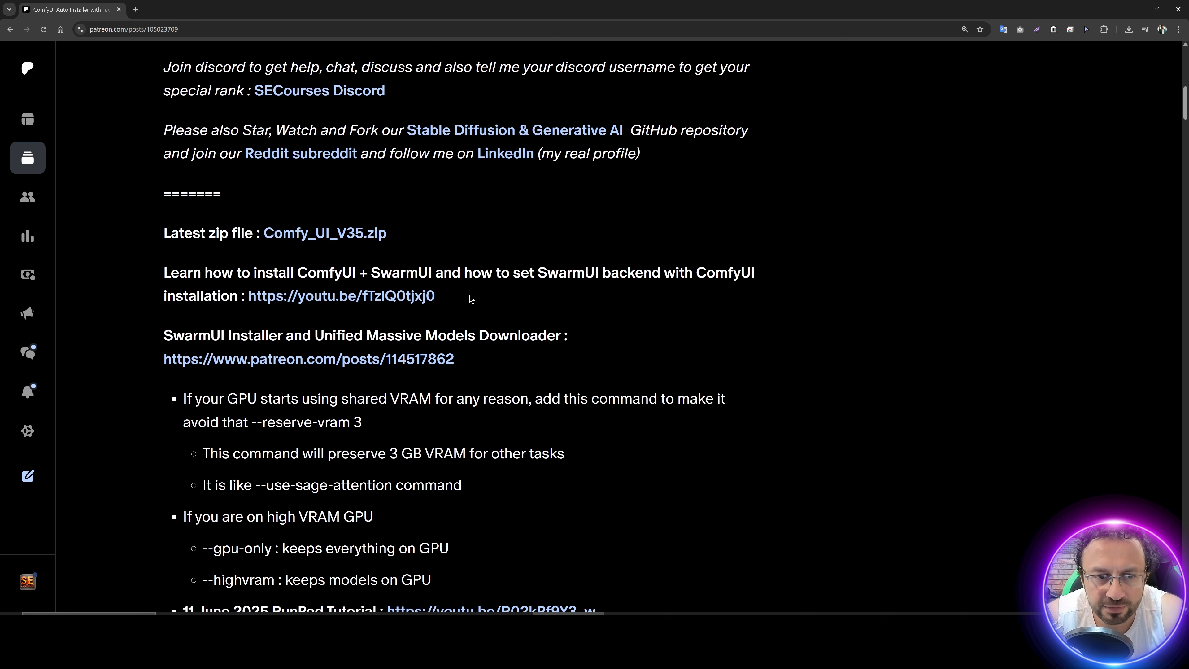
pyautogui.moveTo(210, 335); pyautogui.dragTo(544, 330)
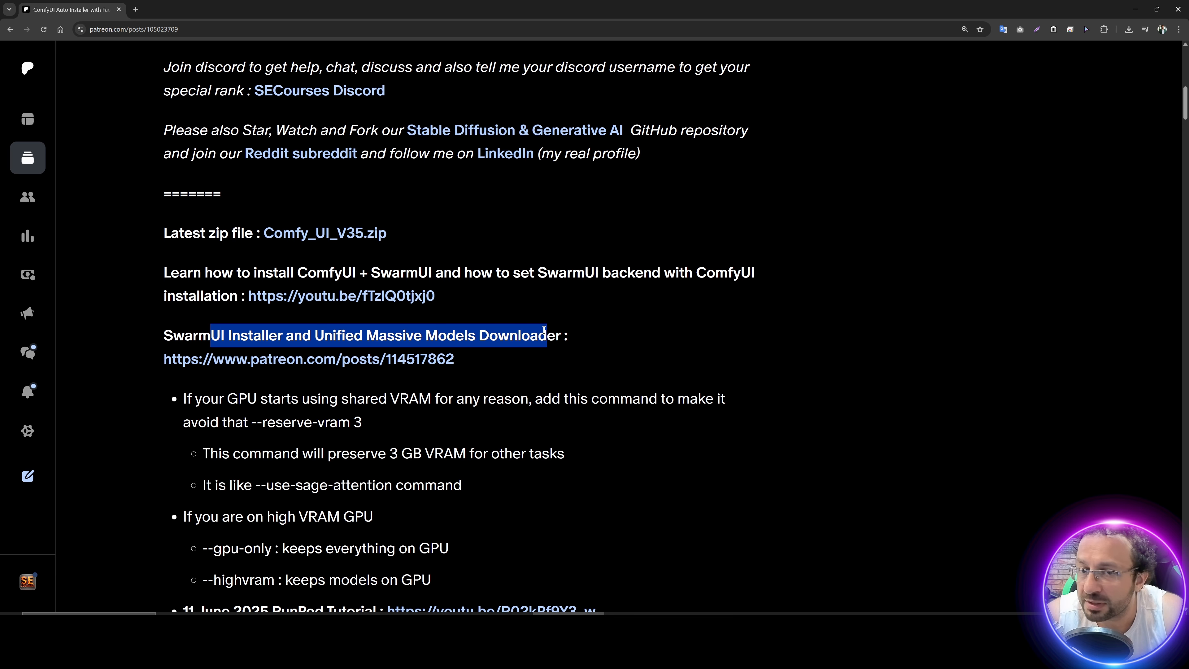
pyautogui.middleClick(342, 362)
pyautogui.click(183, 4)
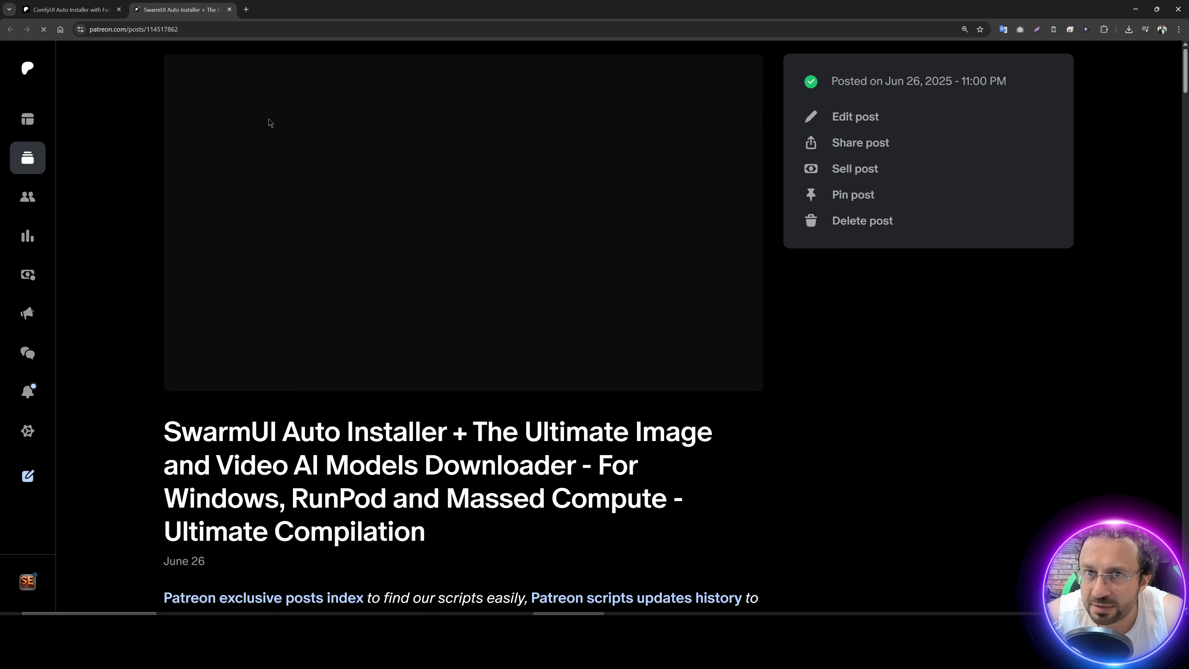
pyautogui.scroll(-6, 323, 299)
pyautogui.scroll(-5, 340, 307)
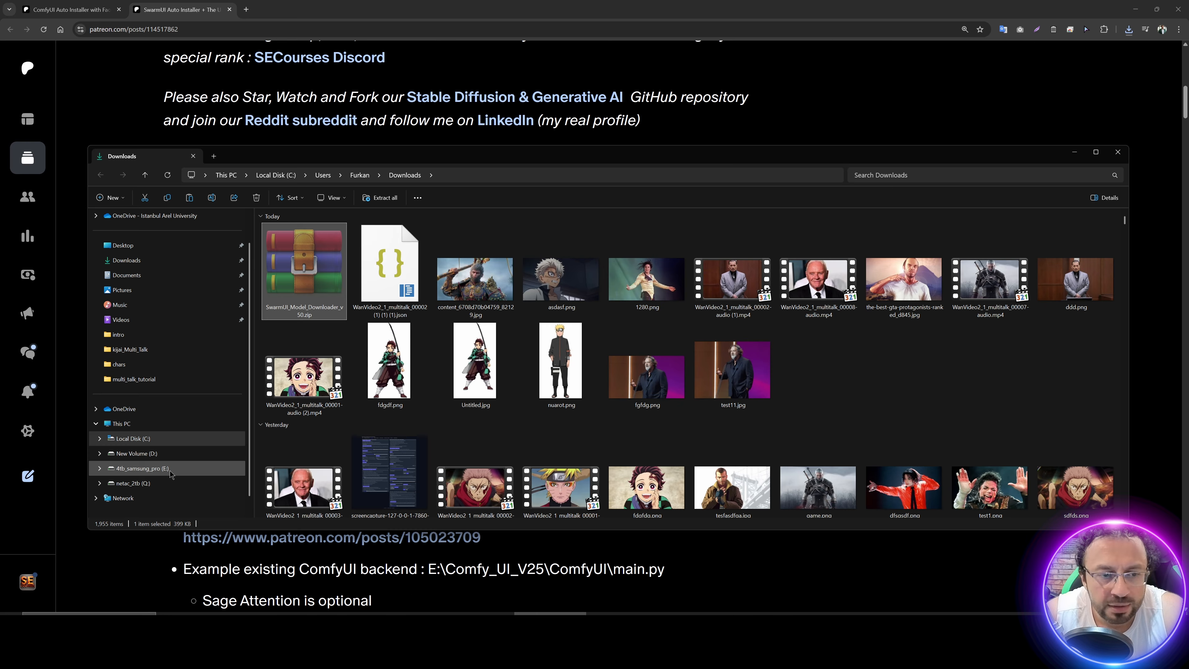
# Step: Open the 4tb_samsung_pro (E:) drive and look for the SwarmUI folder among the folders starting with S
pyautogui.click(164, 468)
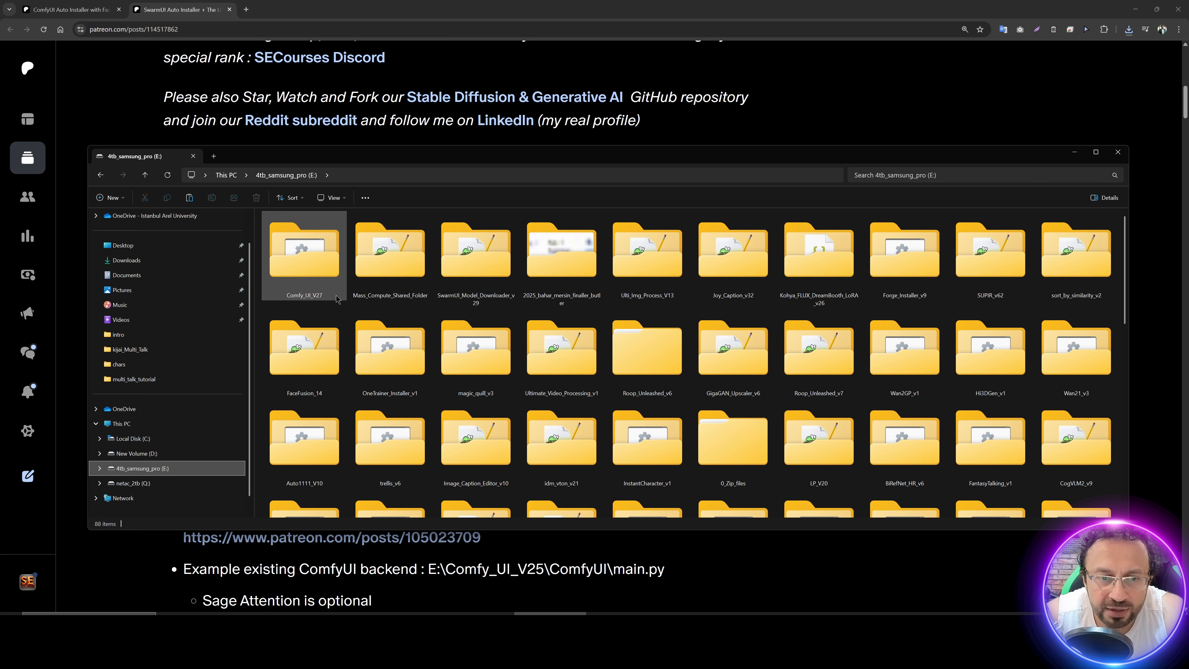
pyautogui.click(588, 270)
pyautogui.press('s')
pyautogui.press('s')
pyautogui.press('s')
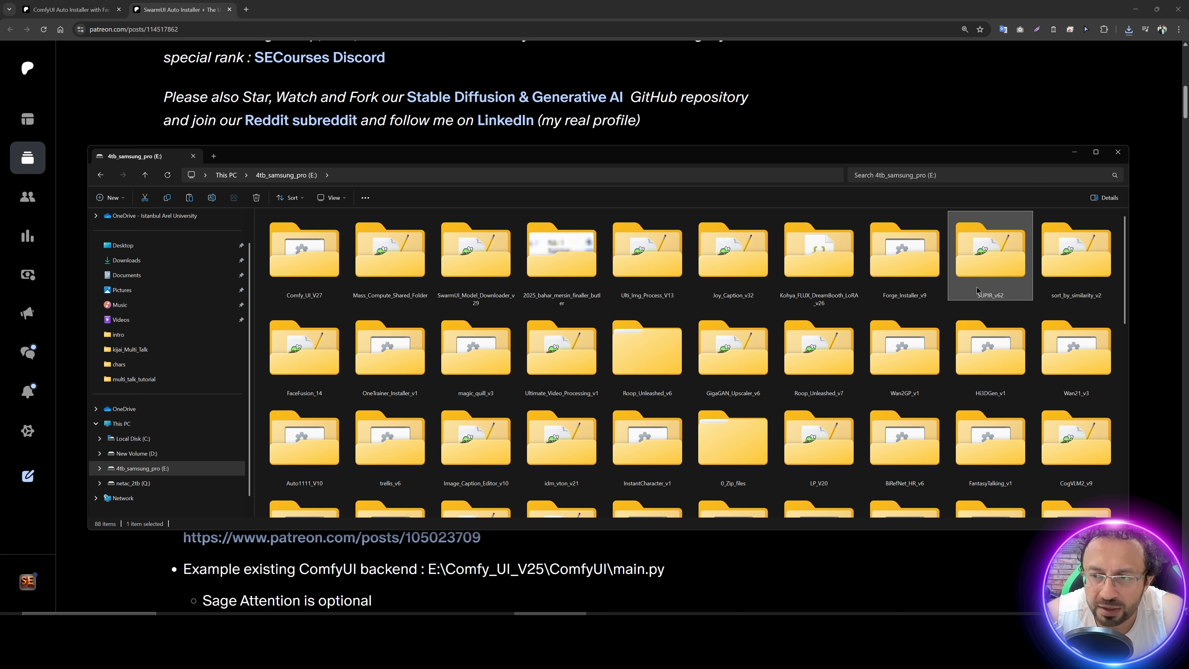
pyautogui.press('s')
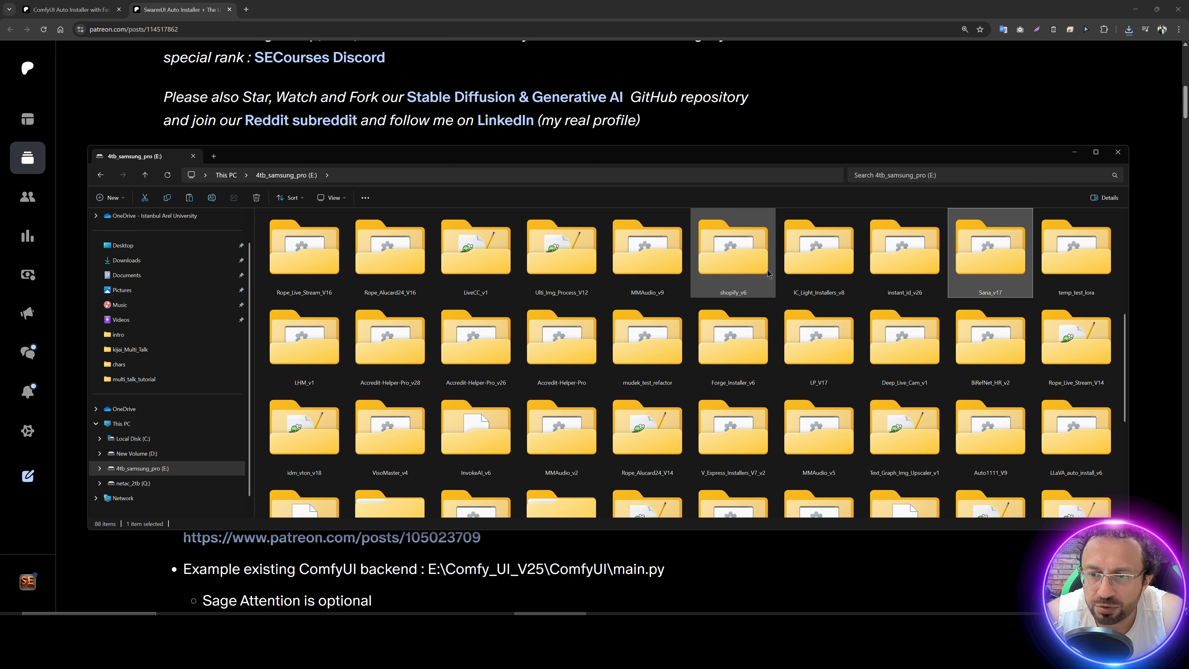
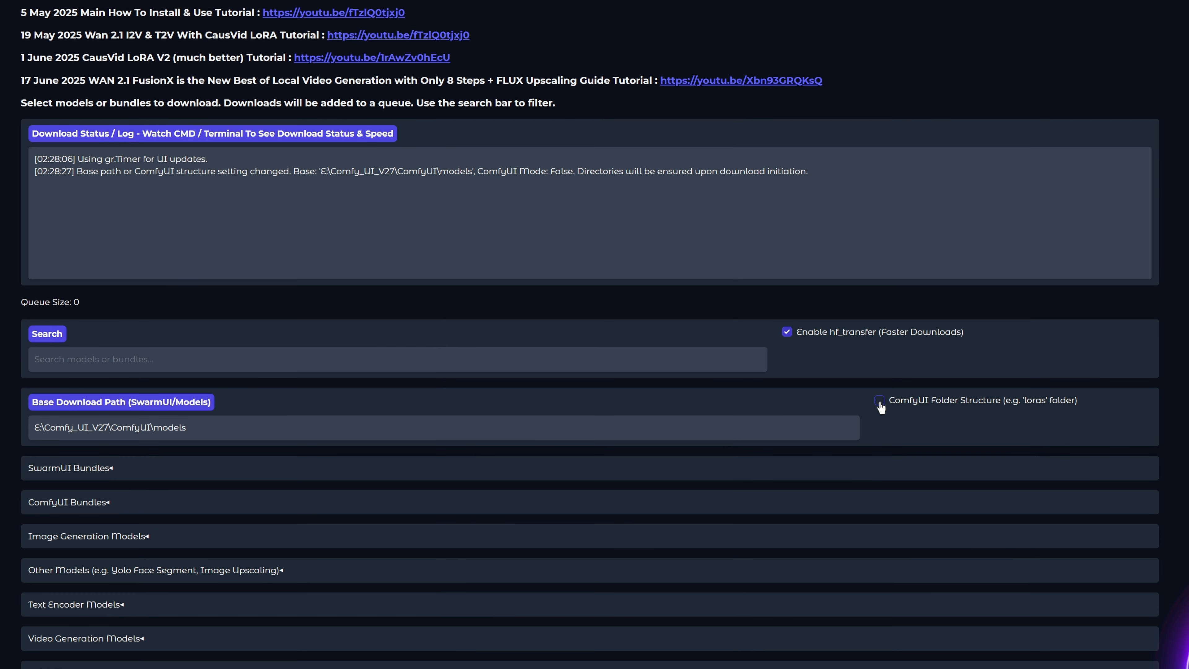
# Step: Enable the ComfyUI folder structure for the base download path and start downloading the ComfyUI MultiTalk Bundle from the ComfyUI bundles
pyautogui.click(811, 384)
pyautogui.hotkey('ctrl', '+')
pyautogui.scroll(-4, 112, 431)
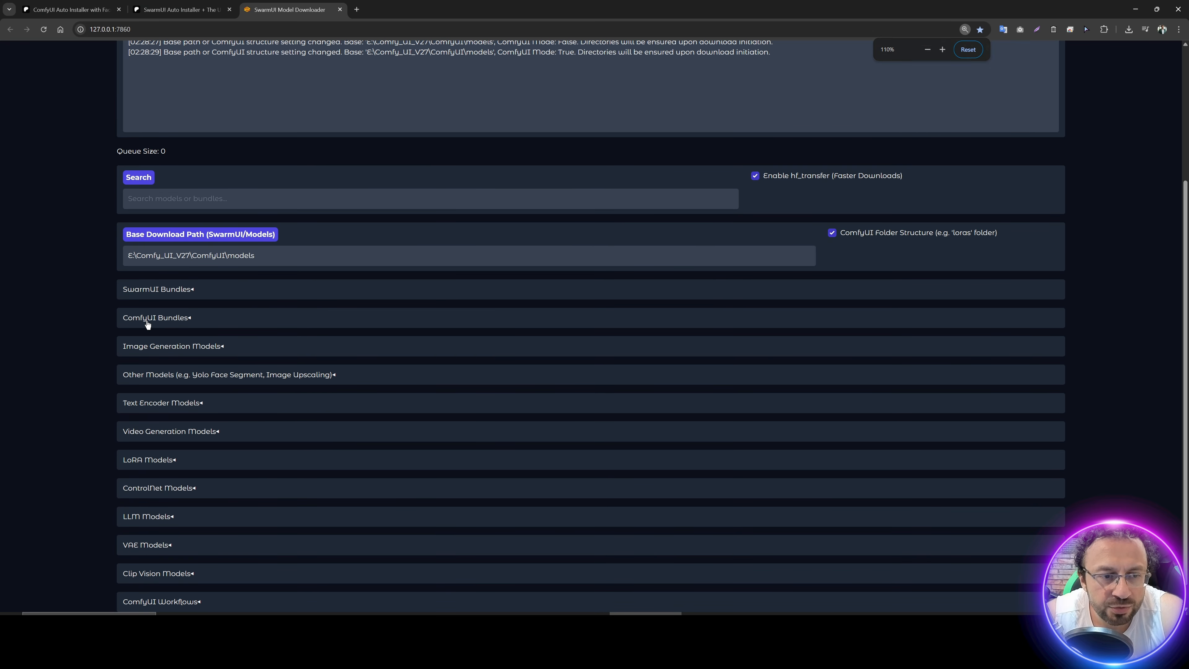
pyautogui.click(147, 324)
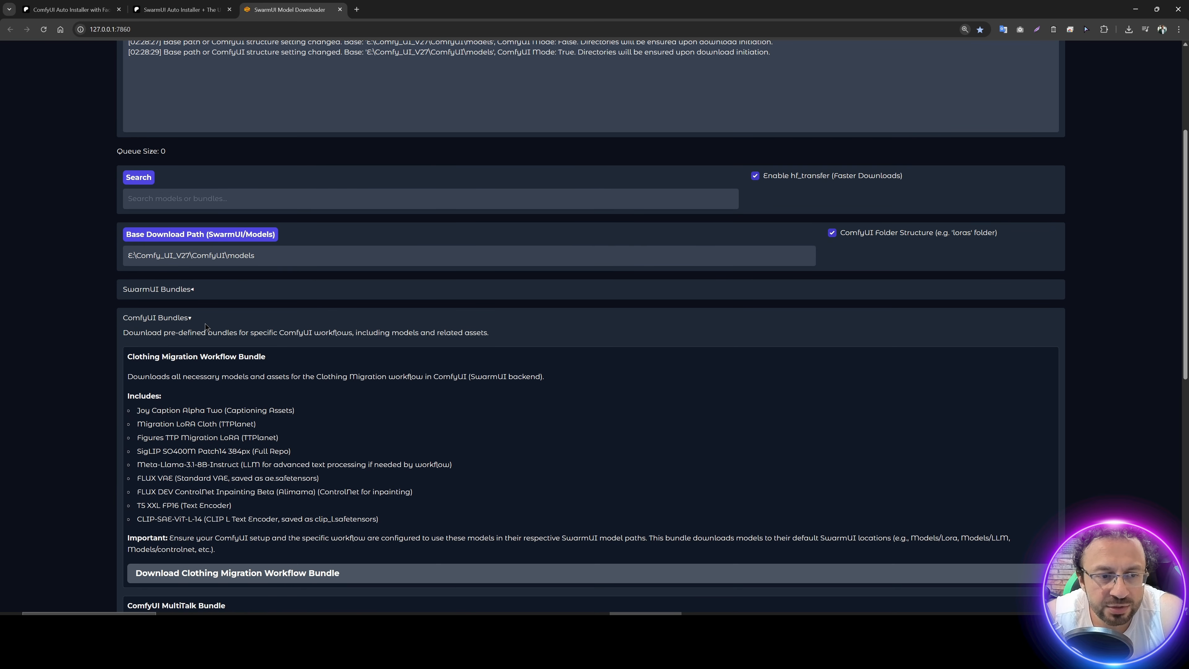
pyautogui.scroll(-5, 173, 398)
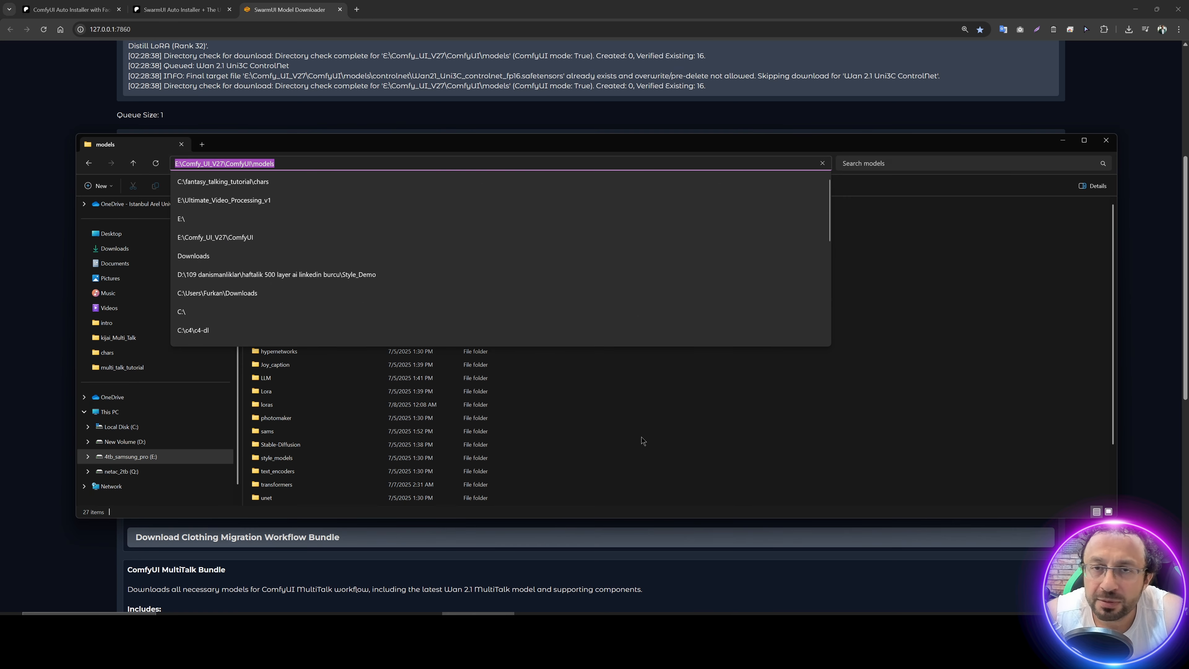
pyautogui.press('Escape')
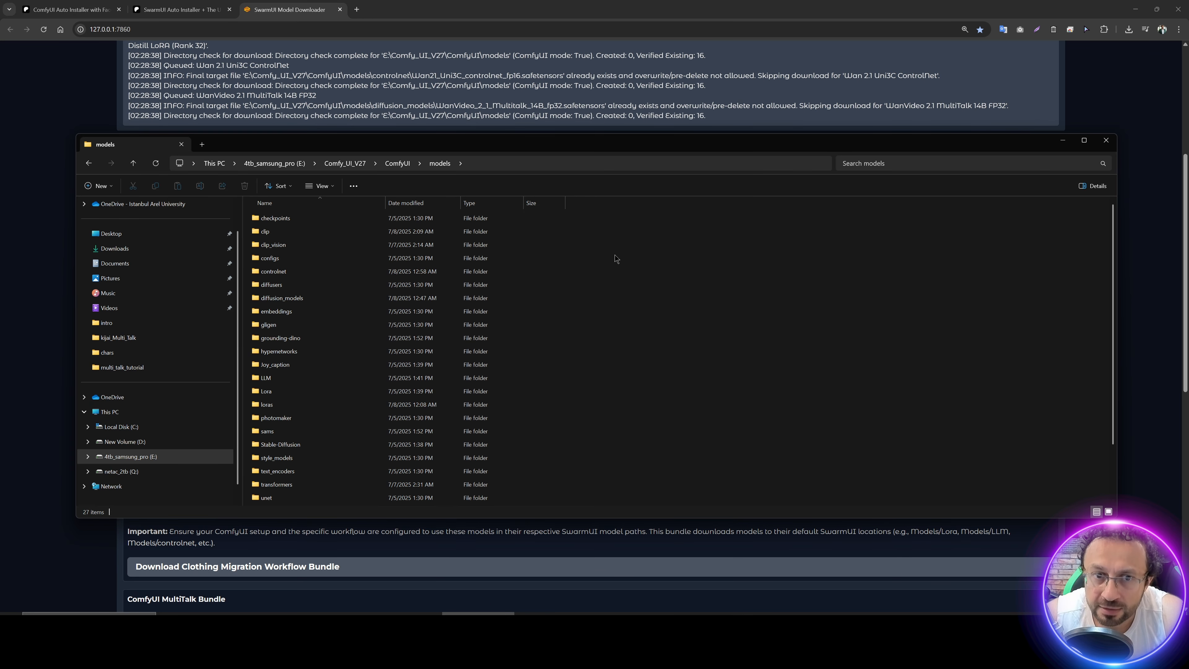
# Step: Open extra_model_paths.yaml.example from the ComfyUI folder in Notepad++, review how model paths are configured, and put the editor away
pyautogui.click(398, 162)
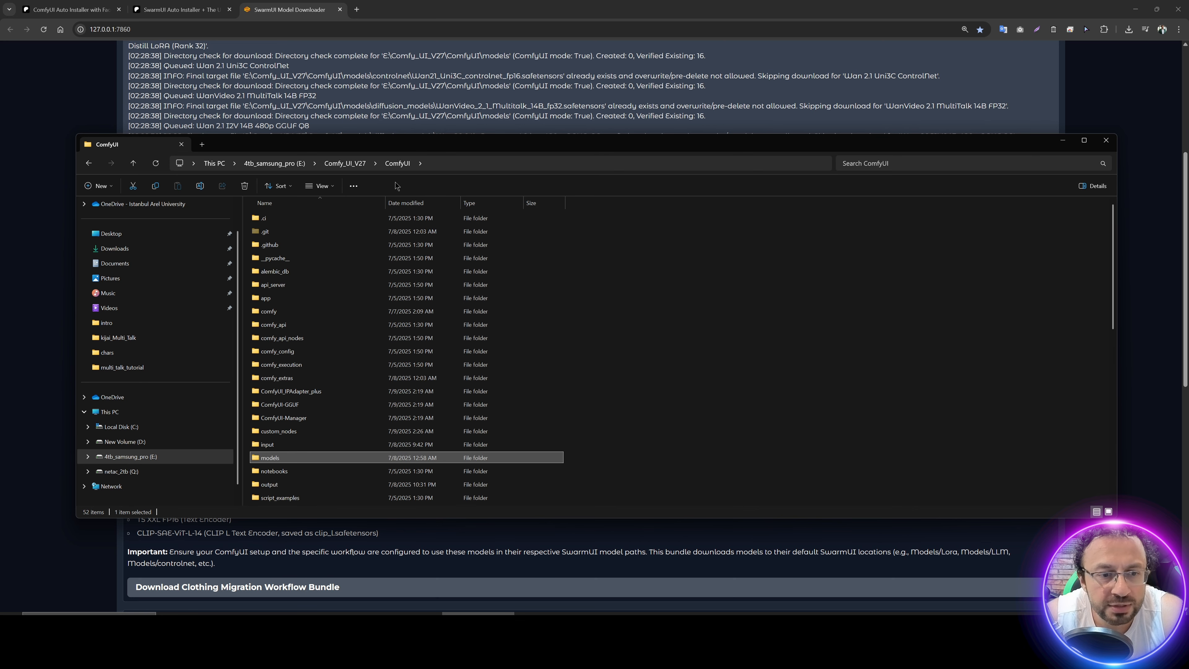
pyautogui.scroll(-9, 293, 341)
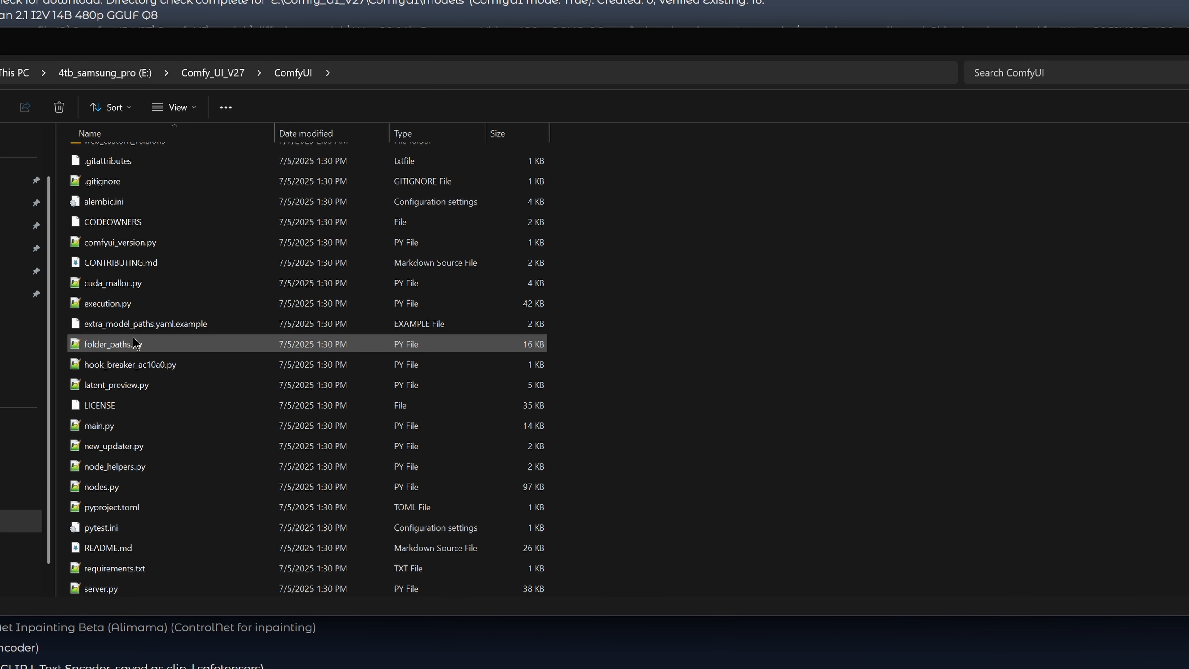
pyautogui.click(167, 330)
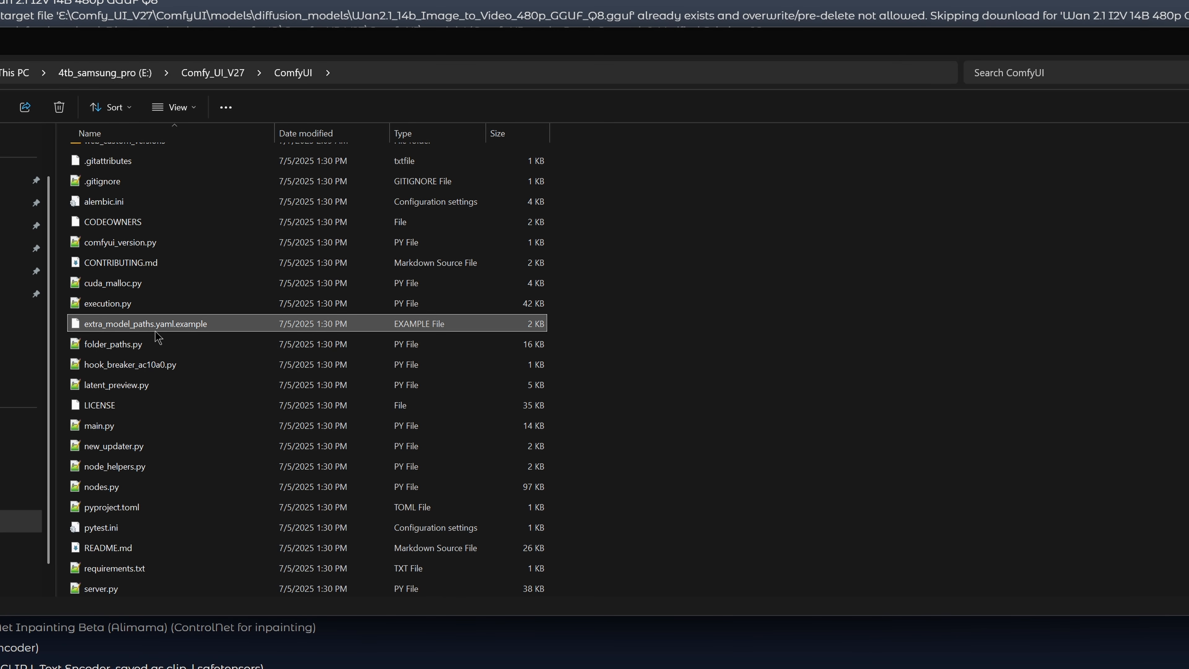
pyautogui.rightClick(176, 328)
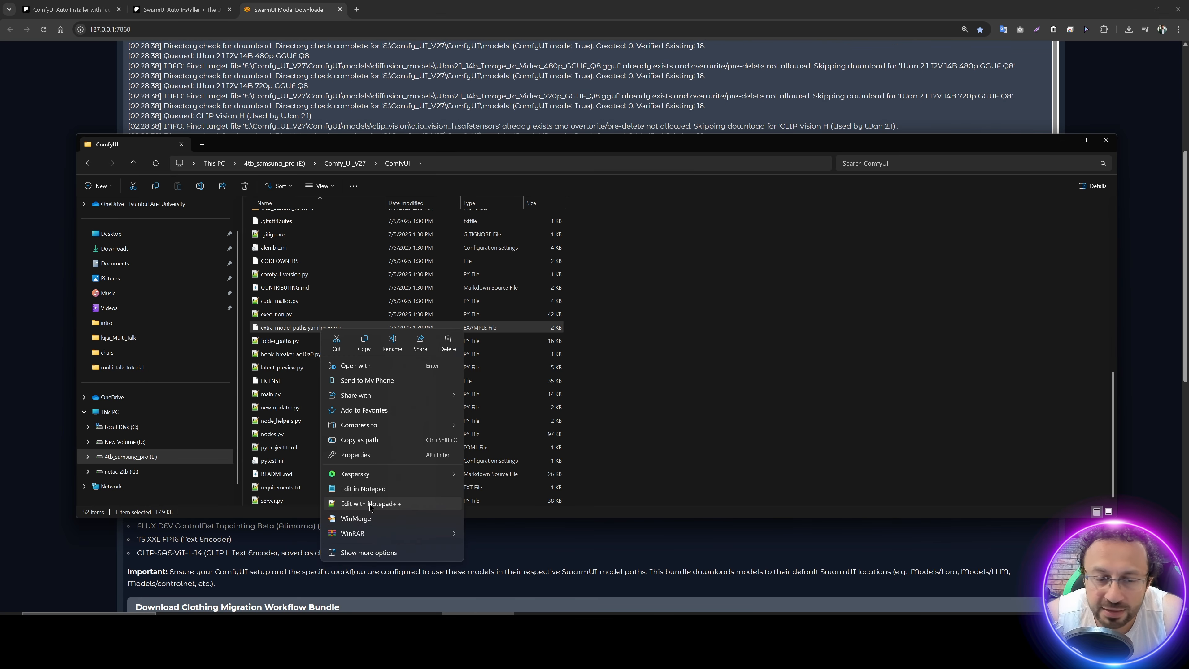
pyautogui.click(371, 505)
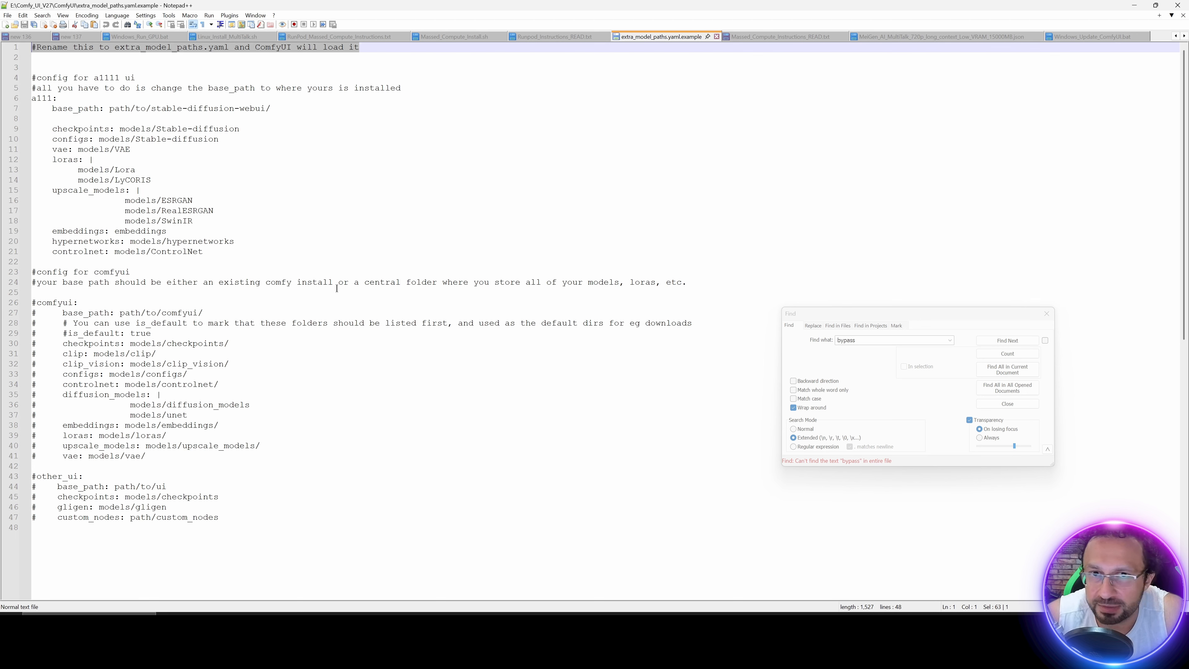
pyautogui.click(1131, 5)
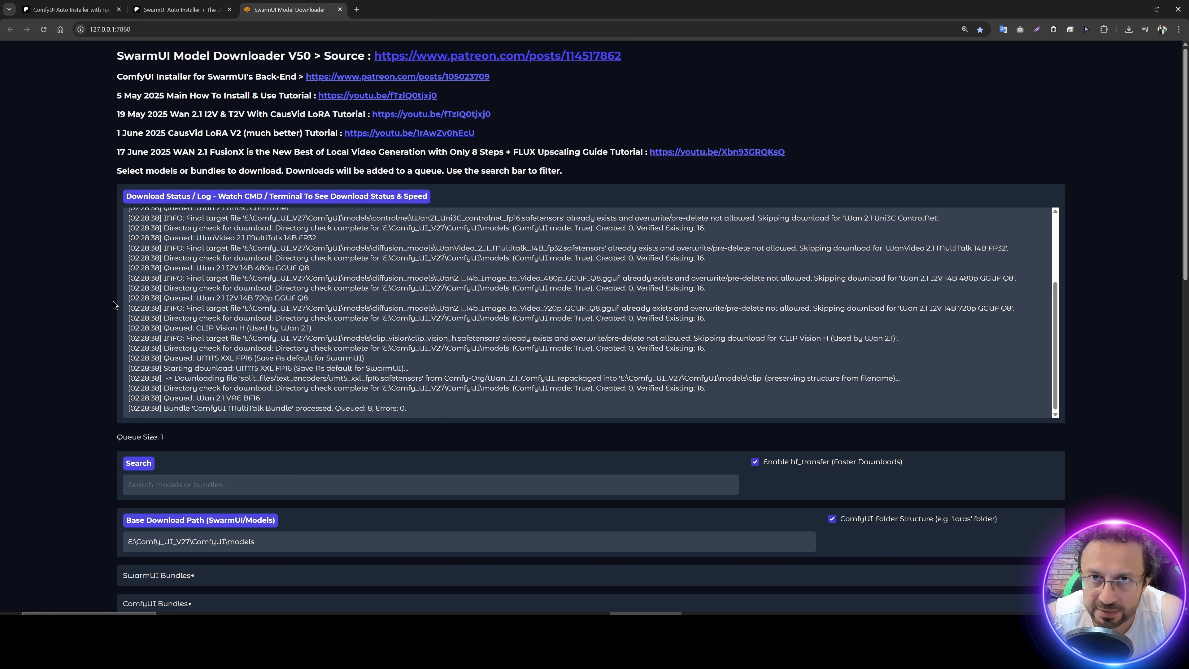
# Step: Check the progress of the MultiTalk bundle download in the model downloader's console
pyautogui.click(299, 657)
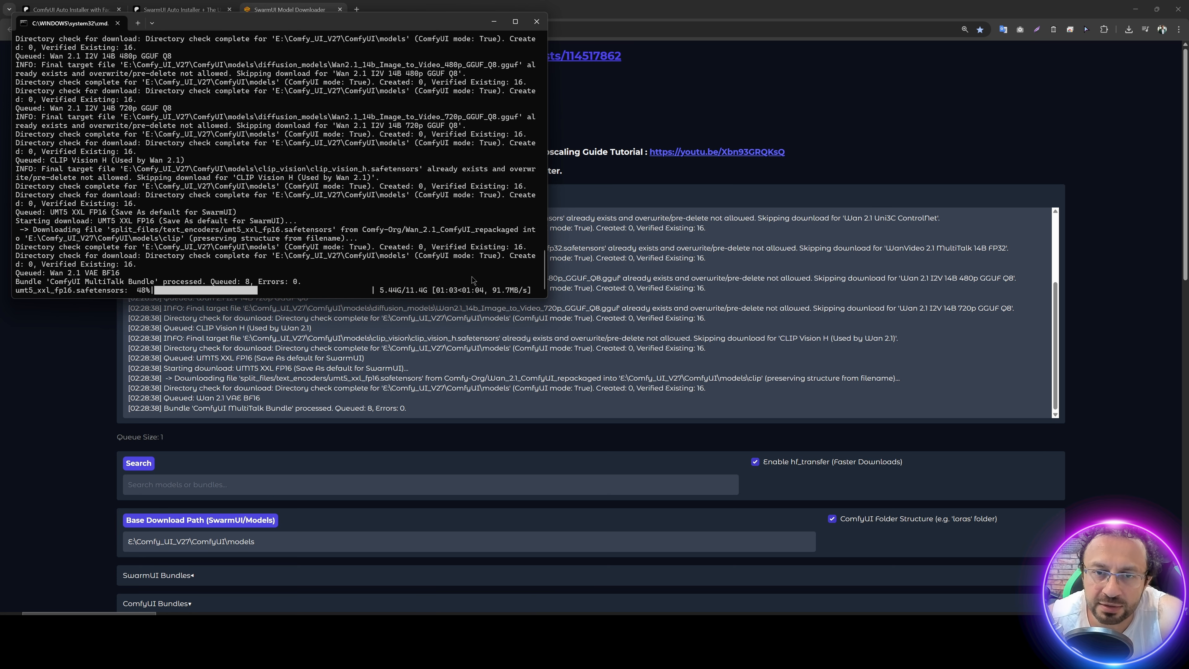
pyautogui.click(368, 411)
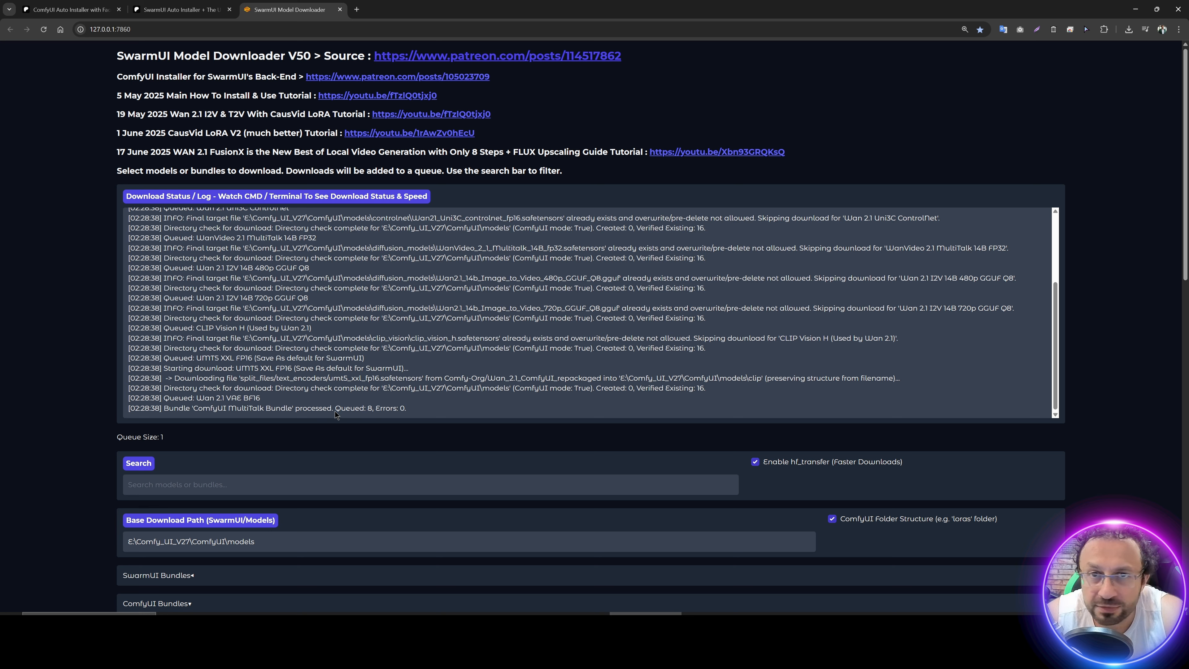
pyautogui.hotkey('alt', 'Tab')
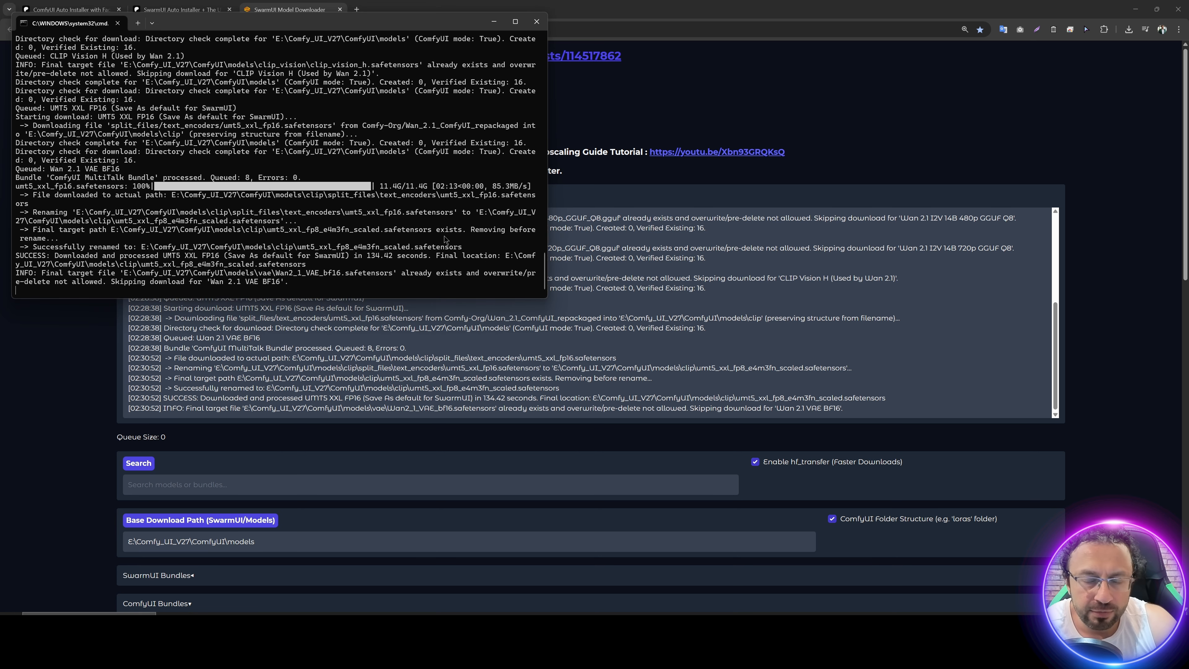
# Step: Run Windows_Update_ComfyUI.bat from the Comfy_UI_V27 folder, bypassing SmartScreen, and close its console once the update ends
pyautogui.click(486, 614)
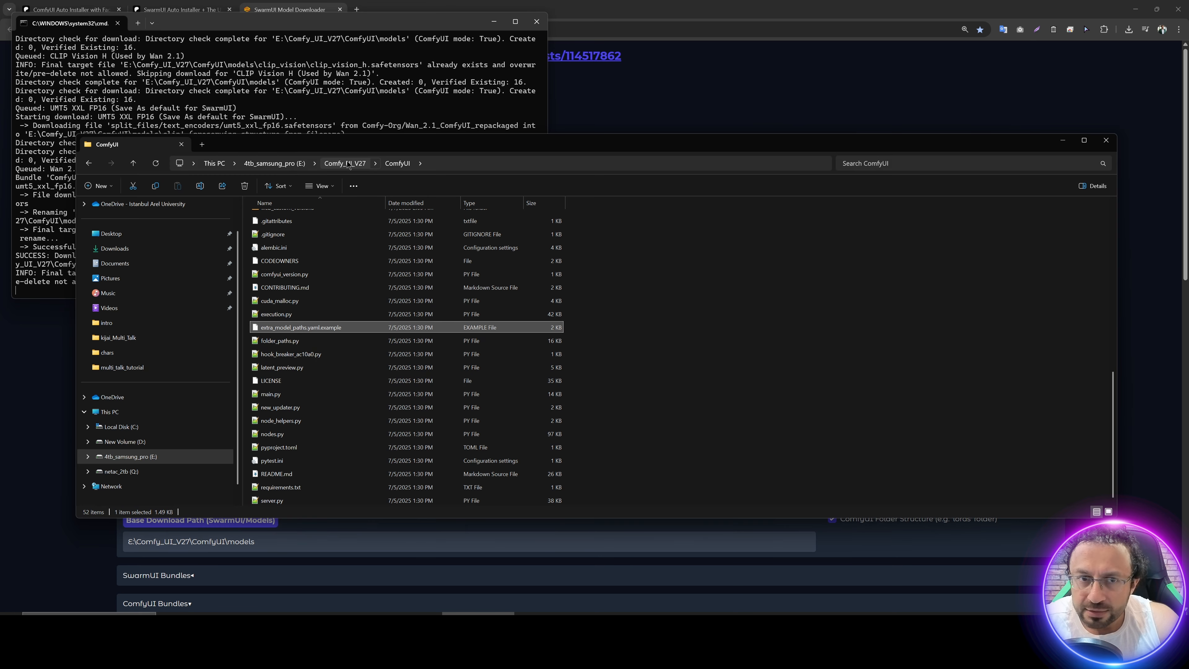
pyautogui.click(346, 163)
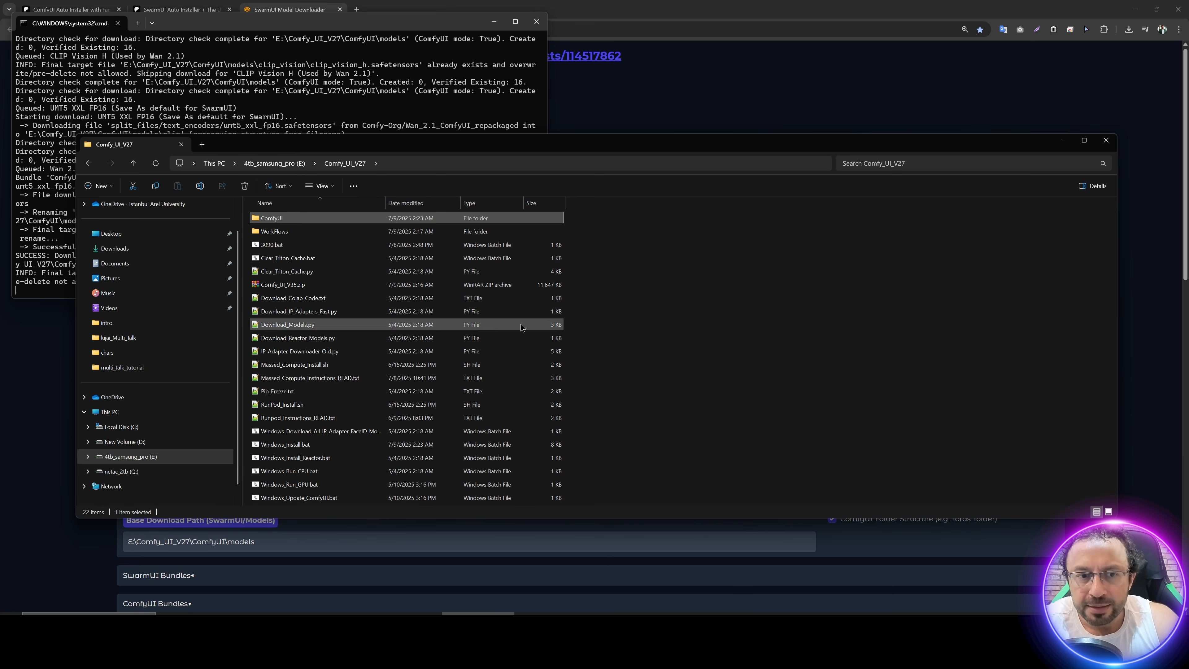
pyautogui.click(328, 499)
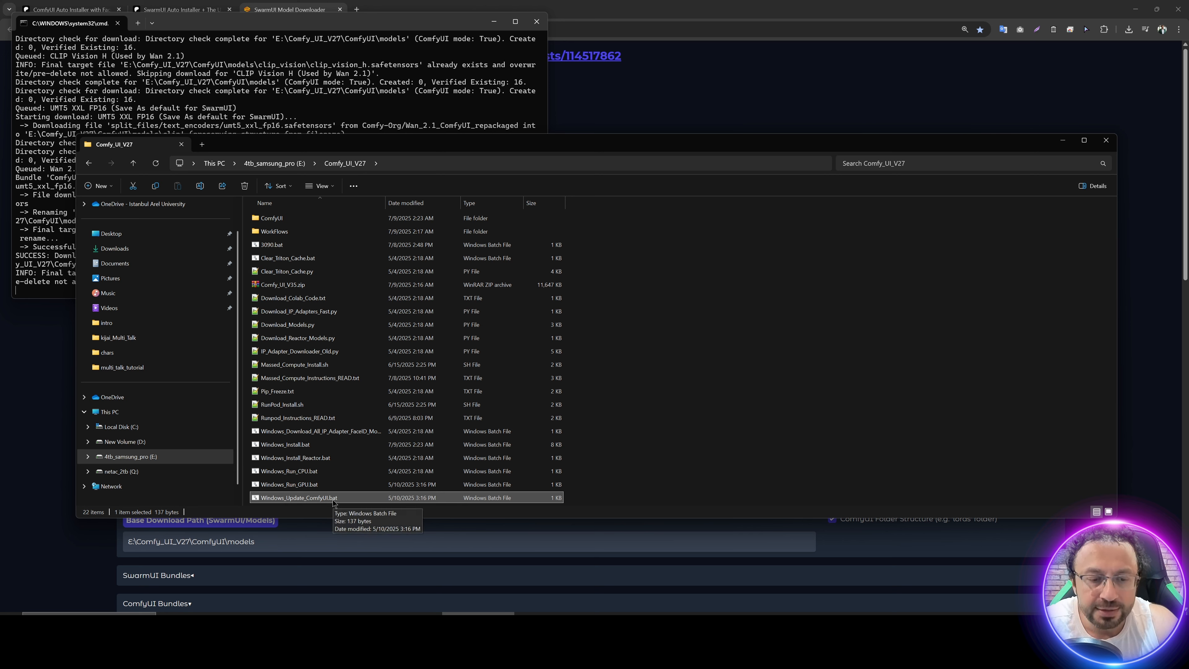
pyautogui.doubleClick(334, 500)
pyautogui.click(628, 401)
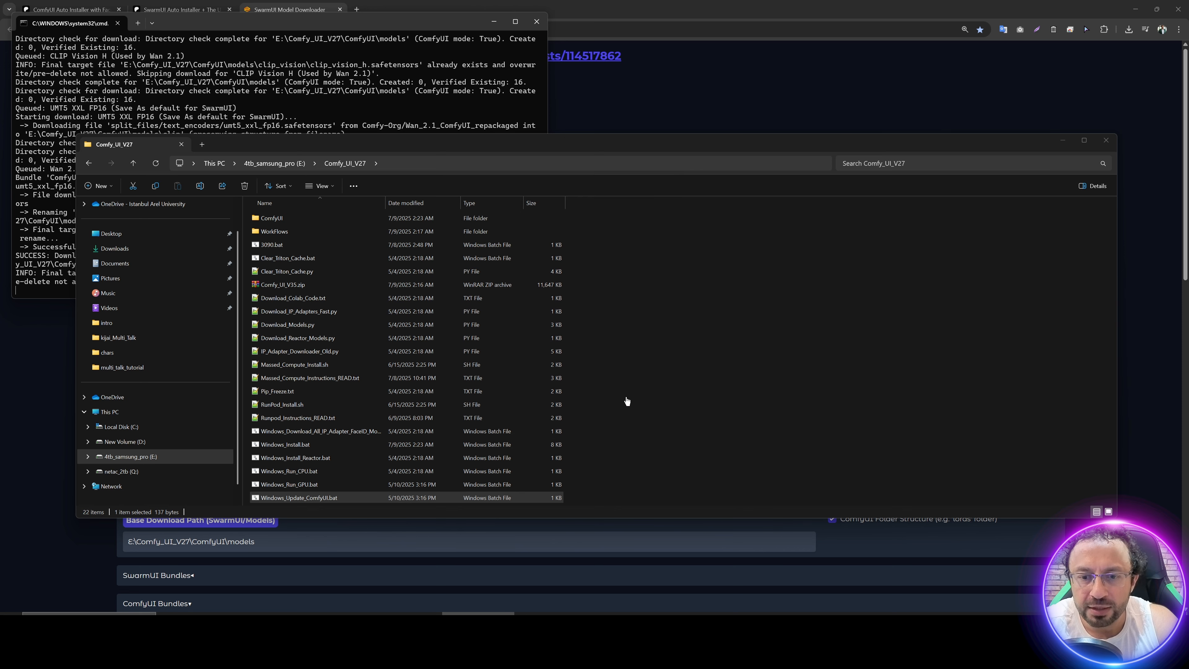
pyautogui.moveTo(332, 29); pyautogui.dragTo(598, 123)
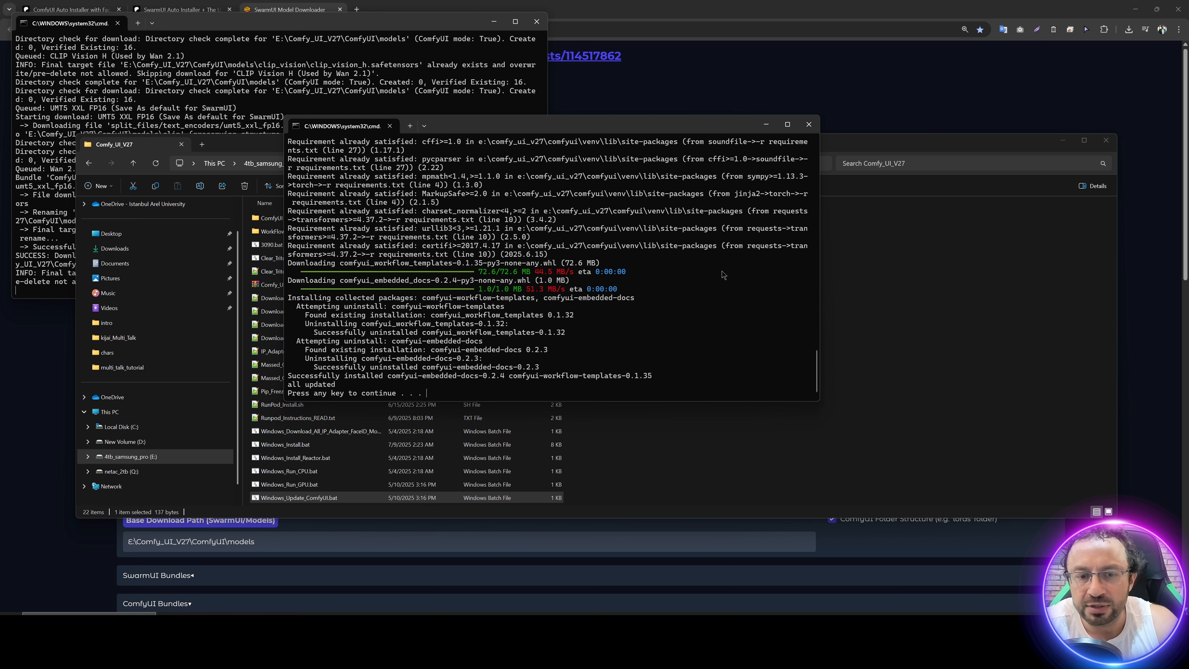
pyautogui.press('Return')
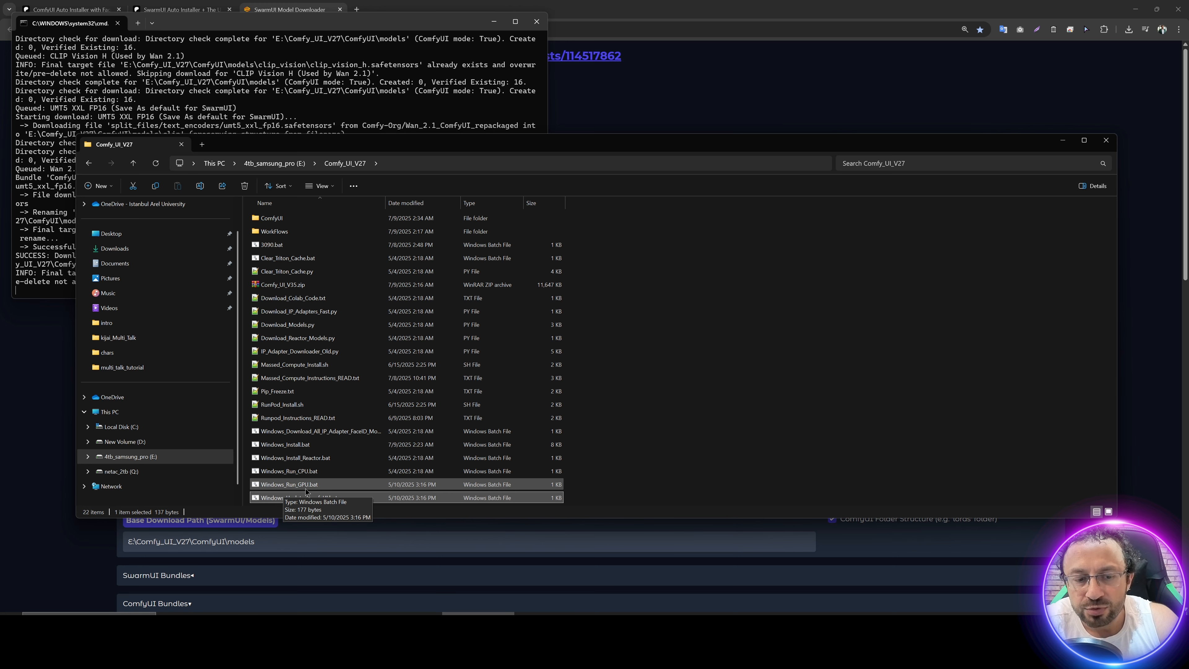
# Step: Start ComfyUI by running Windows_Run_GPU.bat and allowing it past the SmartScreen warning
pyautogui.doubleClick(307, 496)
pyautogui.click(495, 244)
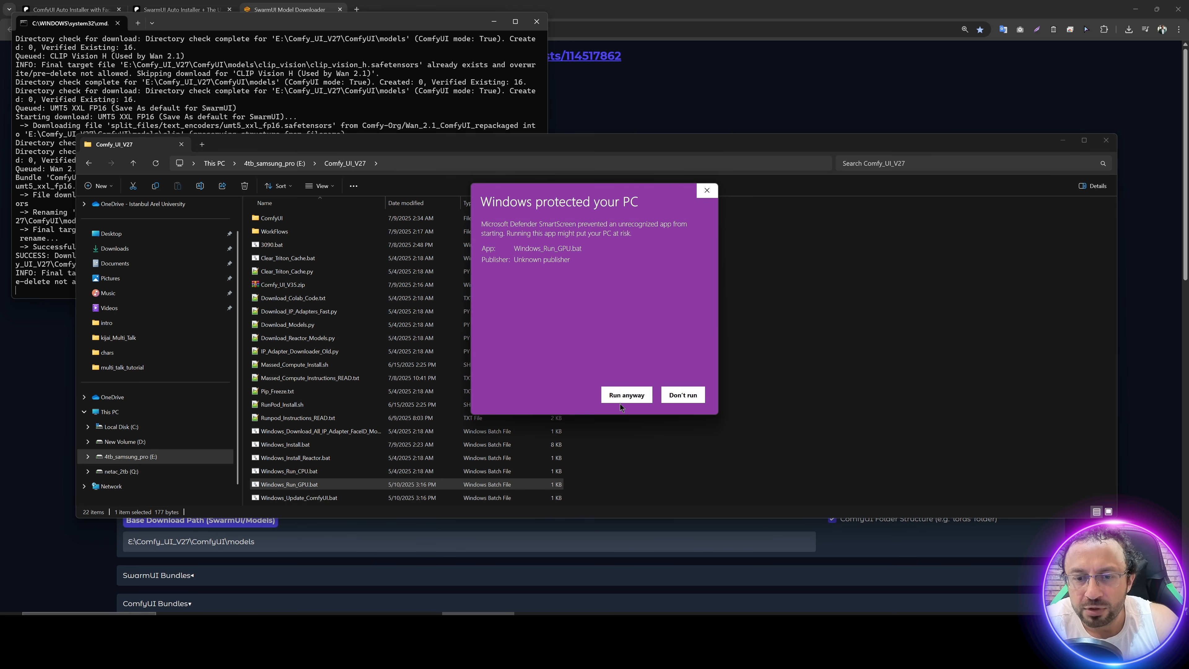
pyautogui.click(621, 397)
pyautogui.moveTo(342, 52); pyautogui.dragTo(527, 160)
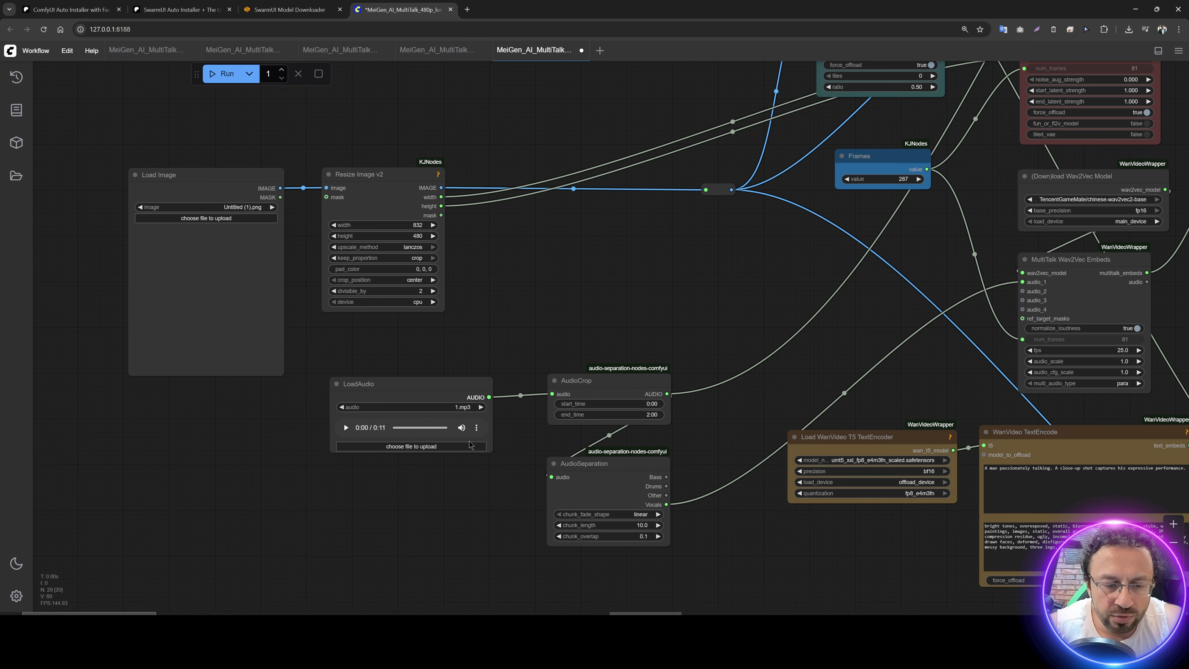
# Step: Load MeiGen_AI_MultiTalk_480p_10_second.json from the kijai_Multi_Talk folder in WorkFlows onto the ComfyUI canvas
pyautogui.click(475, 630)
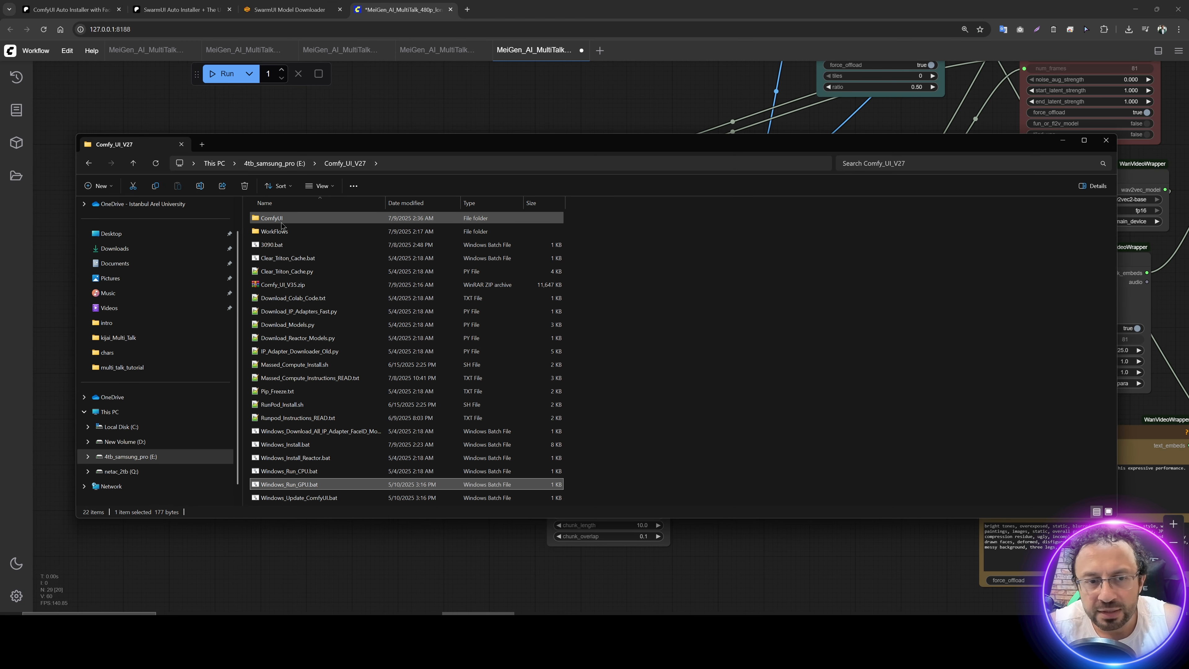
pyautogui.moveTo(351, 151); pyautogui.dragTo(620, 134)
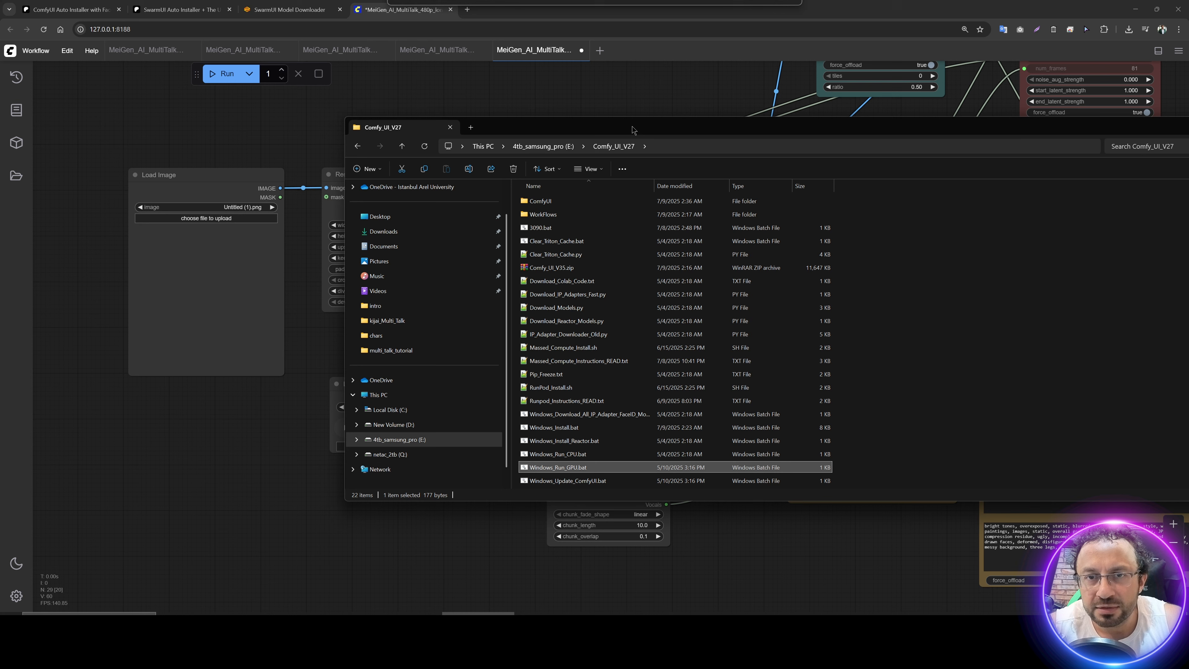
pyautogui.doubleClick(543, 215)
pyautogui.doubleClick(565, 217)
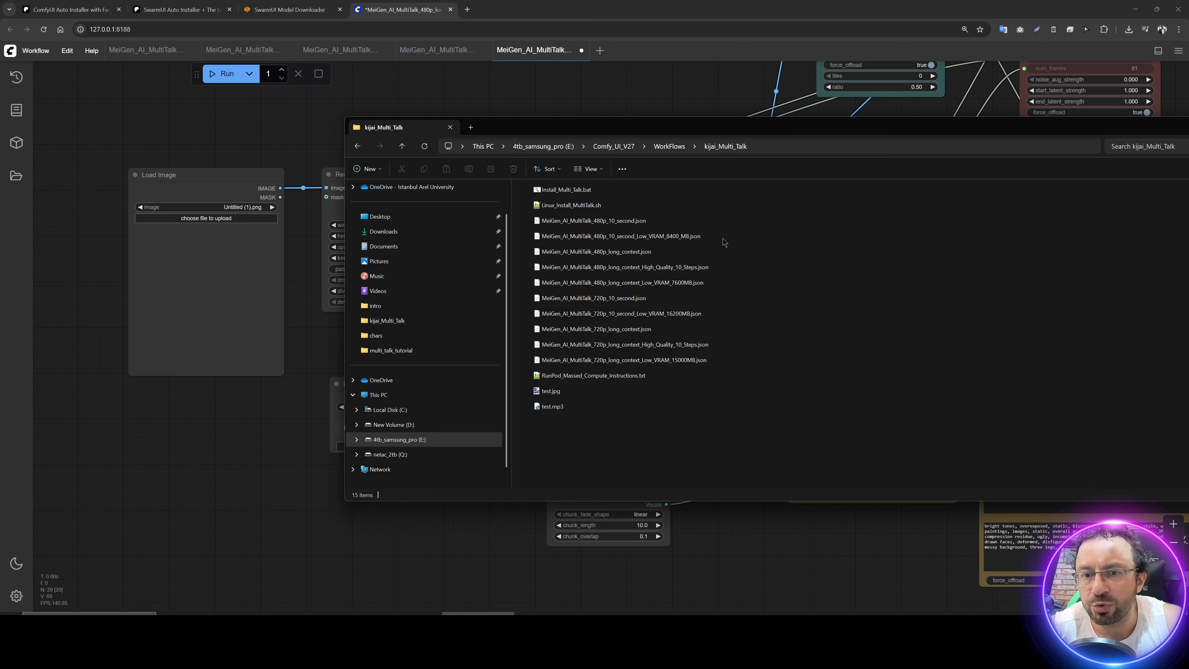
pyautogui.click(609, 222)
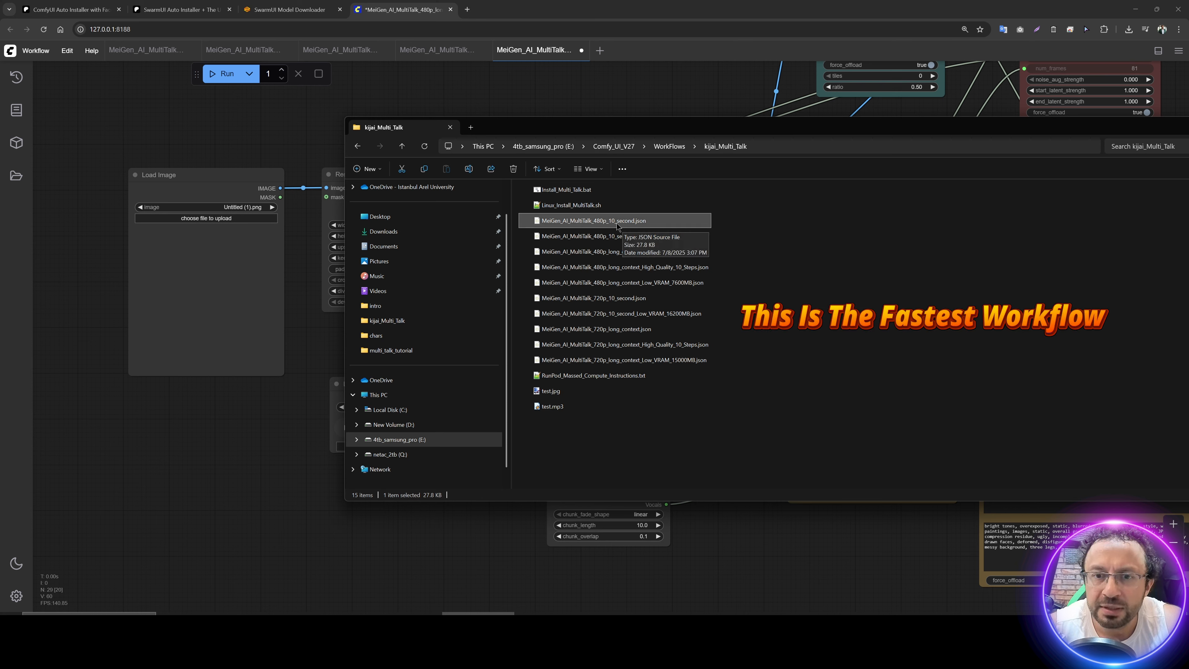
pyautogui.moveTo(617, 227); pyautogui.dragTo(534, 407)
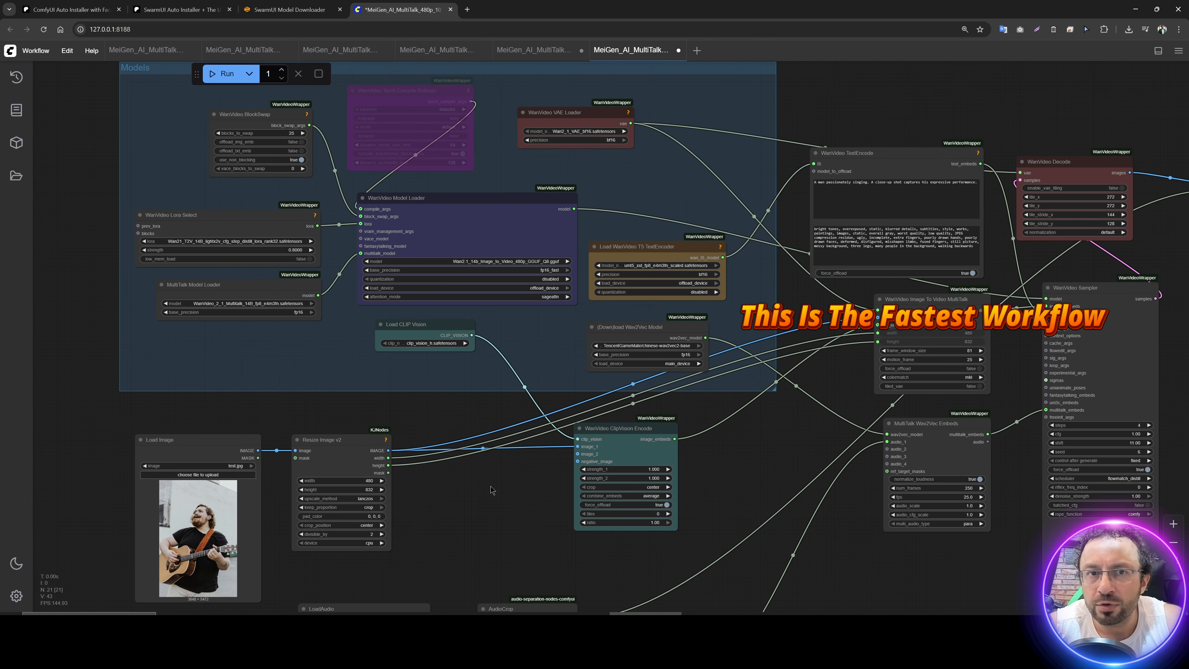
# Step: Upload test.jpg from the kijai_Multi_Talk folder to the Load Image node and test.mp3 to the LoadAudio node
pyautogui.moveTo(494, 501); pyautogui.dragTo(572, 312)
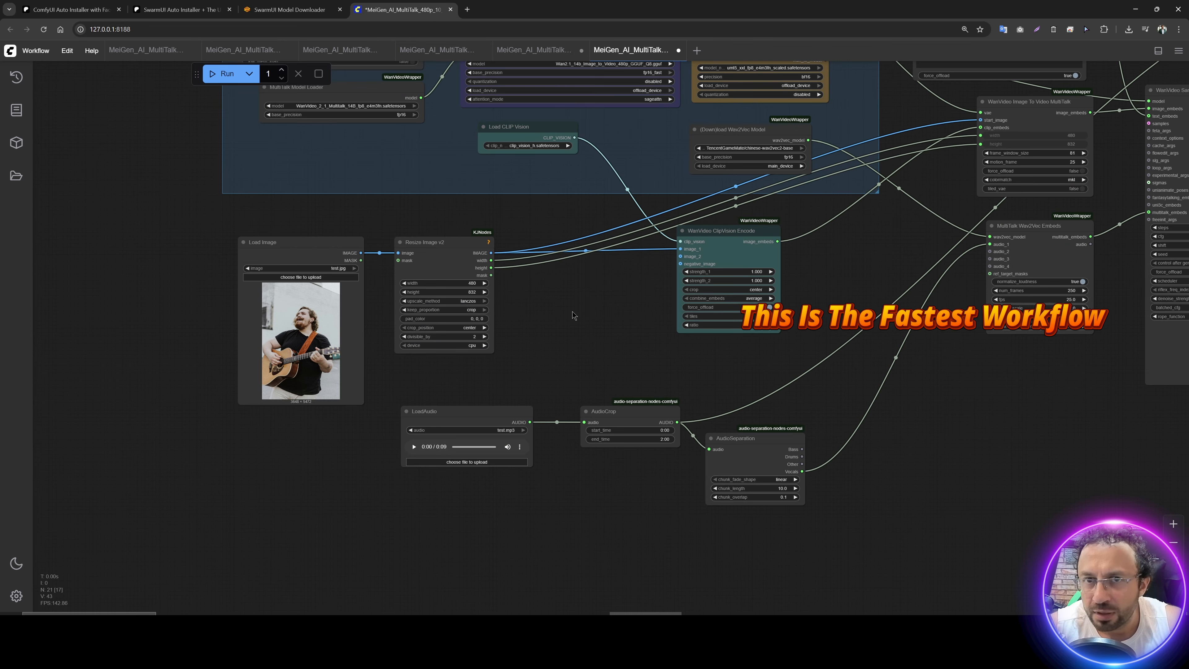
pyautogui.scroll(5, 564, 295)
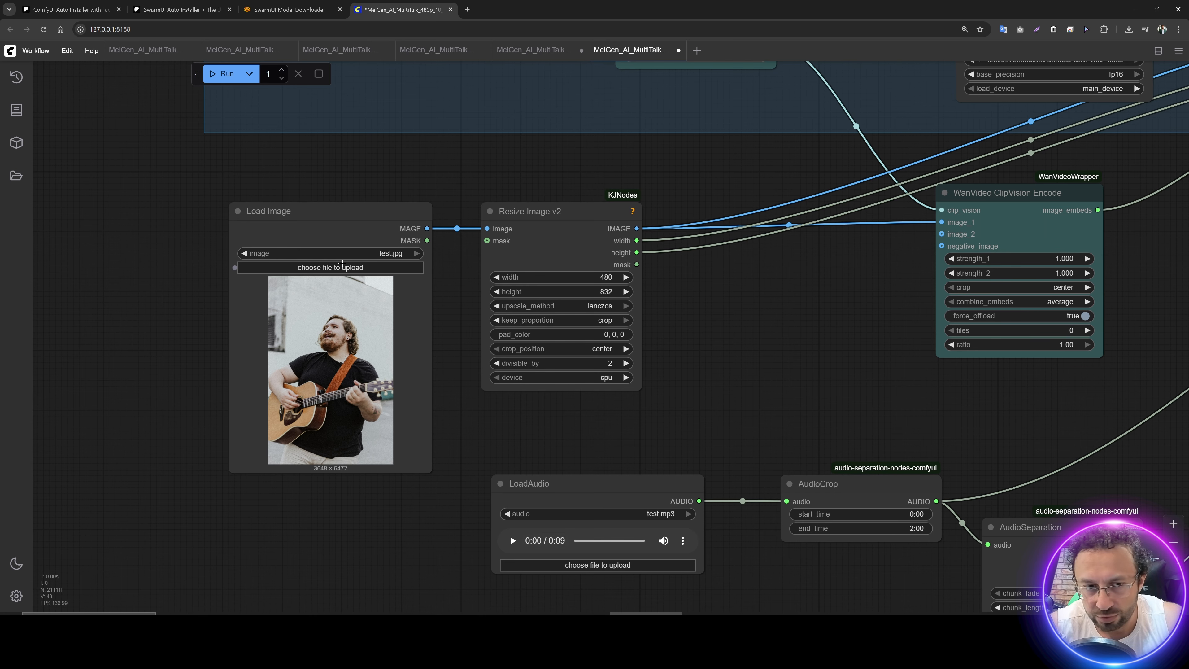
pyautogui.click(343, 266)
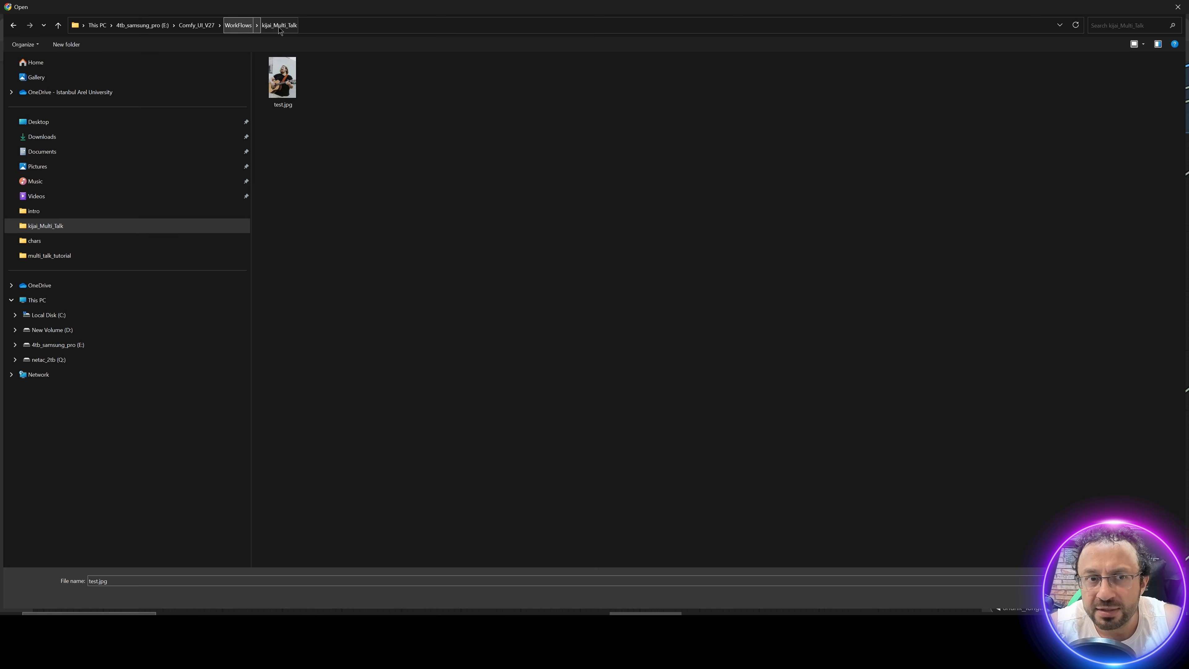
pyautogui.doubleClick(282, 77)
pyautogui.moveTo(509, 536); pyautogui.dragTo(333, 372)
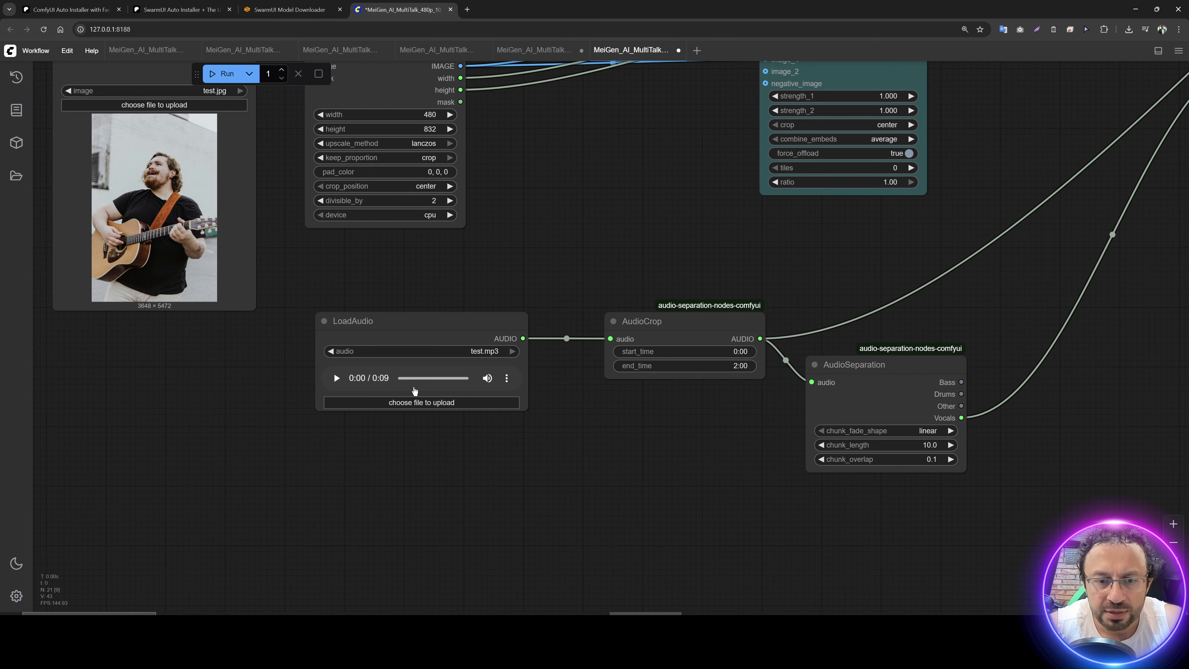
pyautogui.click(417, 403)
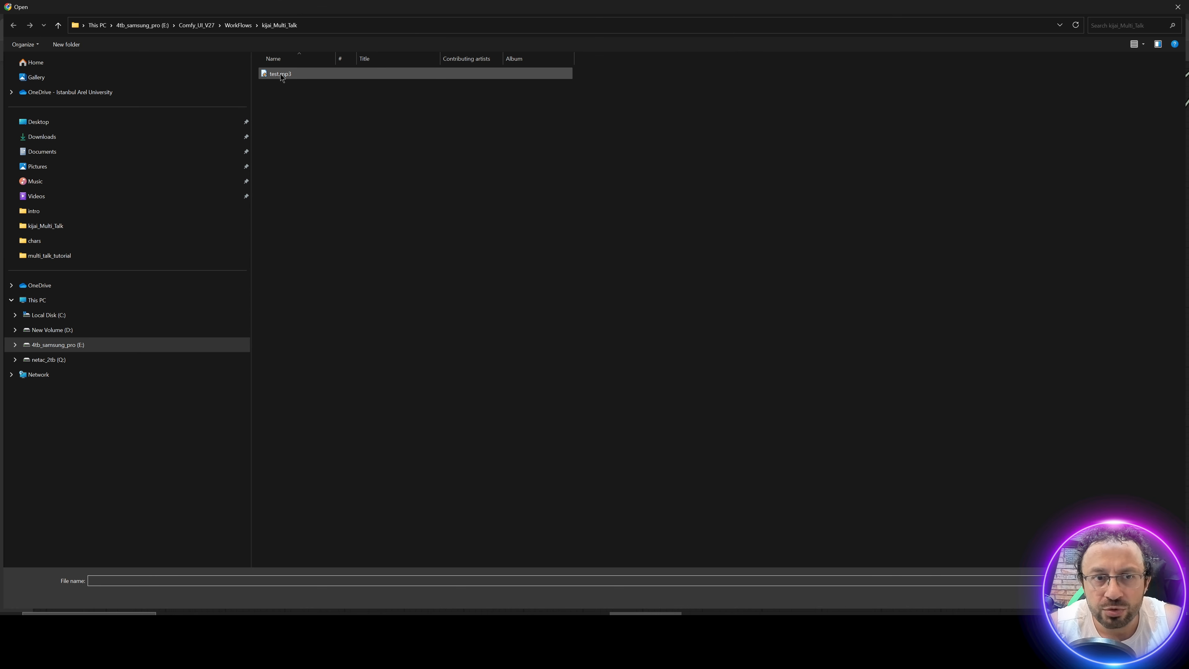
pyautogui.doubleClick(281, 75)
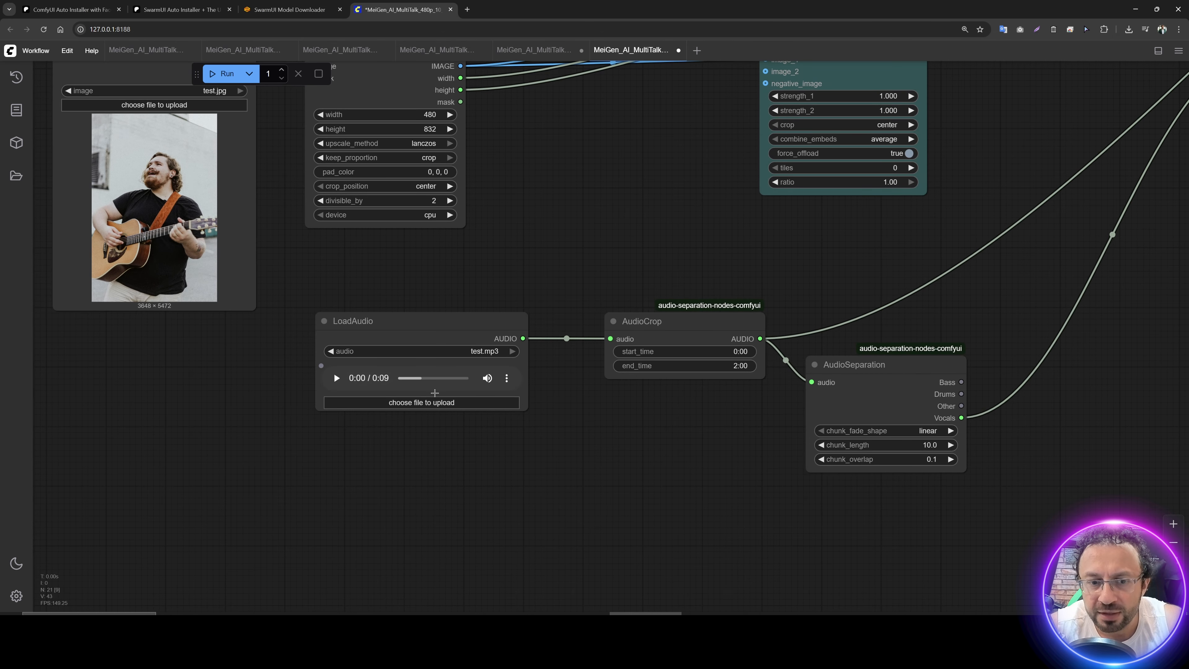
# Step: Locate the test.jpg and test.mp3 sample files in the kijai_Multi_Talk folder and return to the workflow's input nodes
pyautogui.click(478, 624)
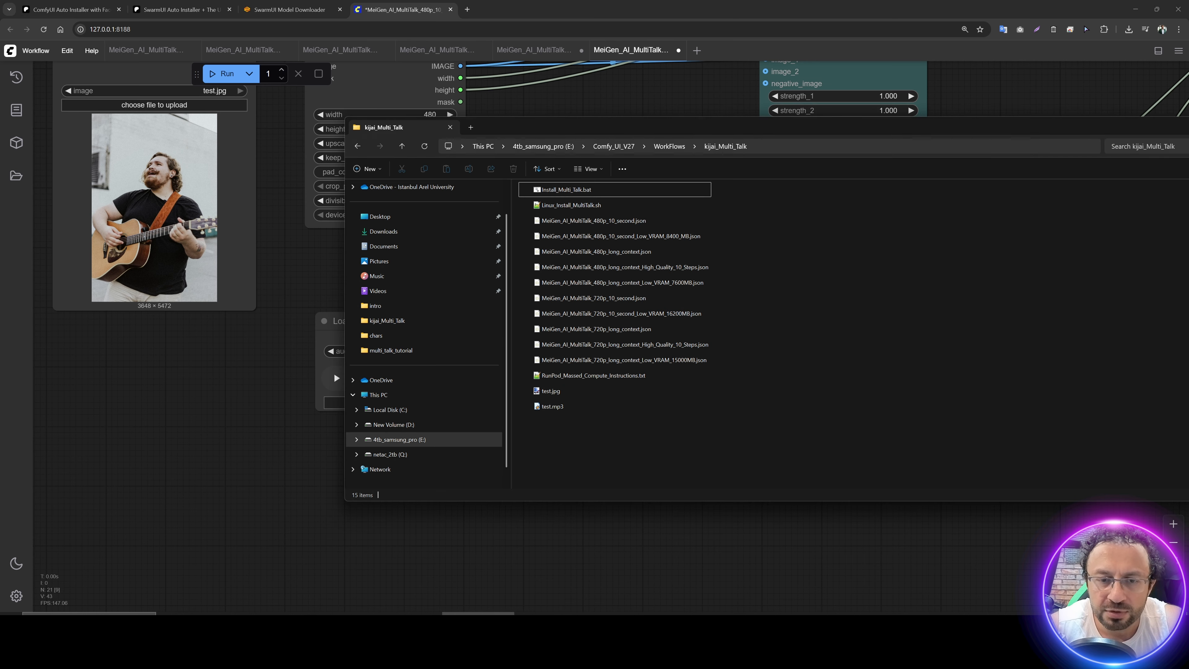
pyautogui.click(552, 391)
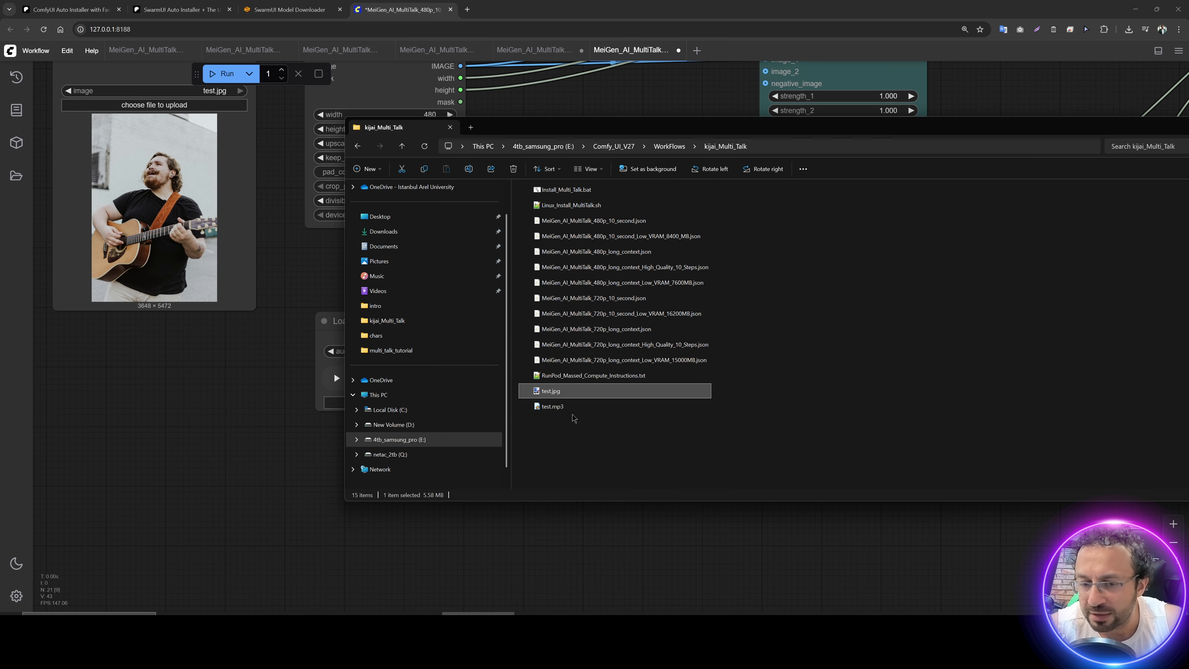
pyautogui.click(564, 406)
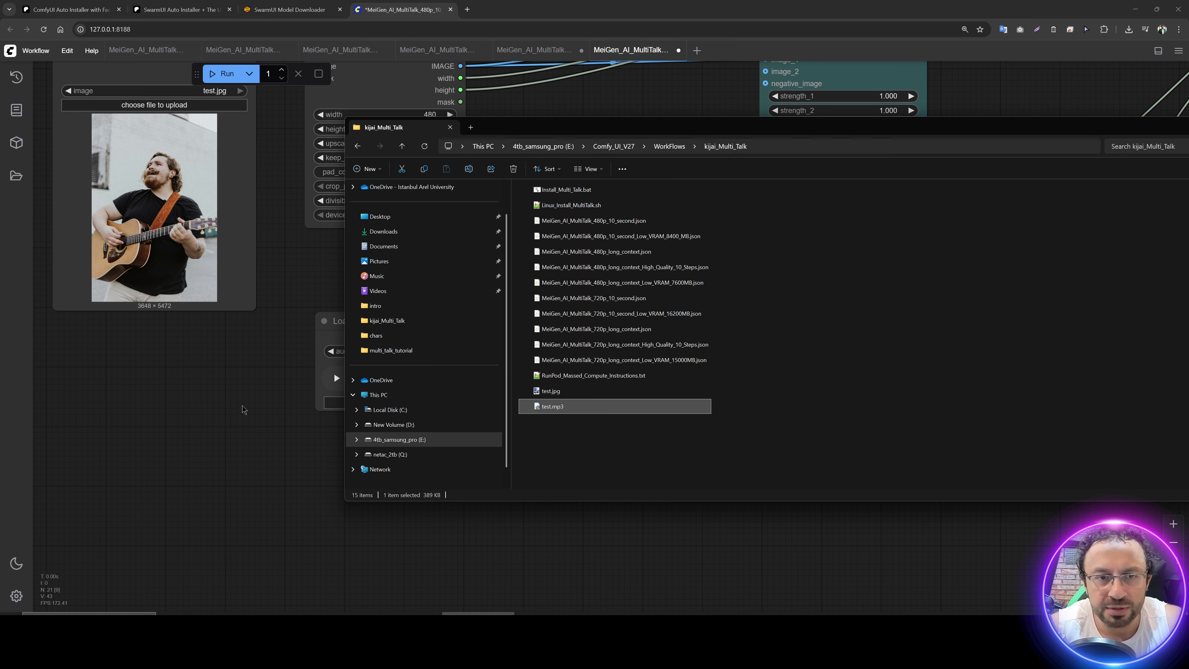
pyautogui.moveTo(242, 407); pyautogui.dragTo(363, 540)
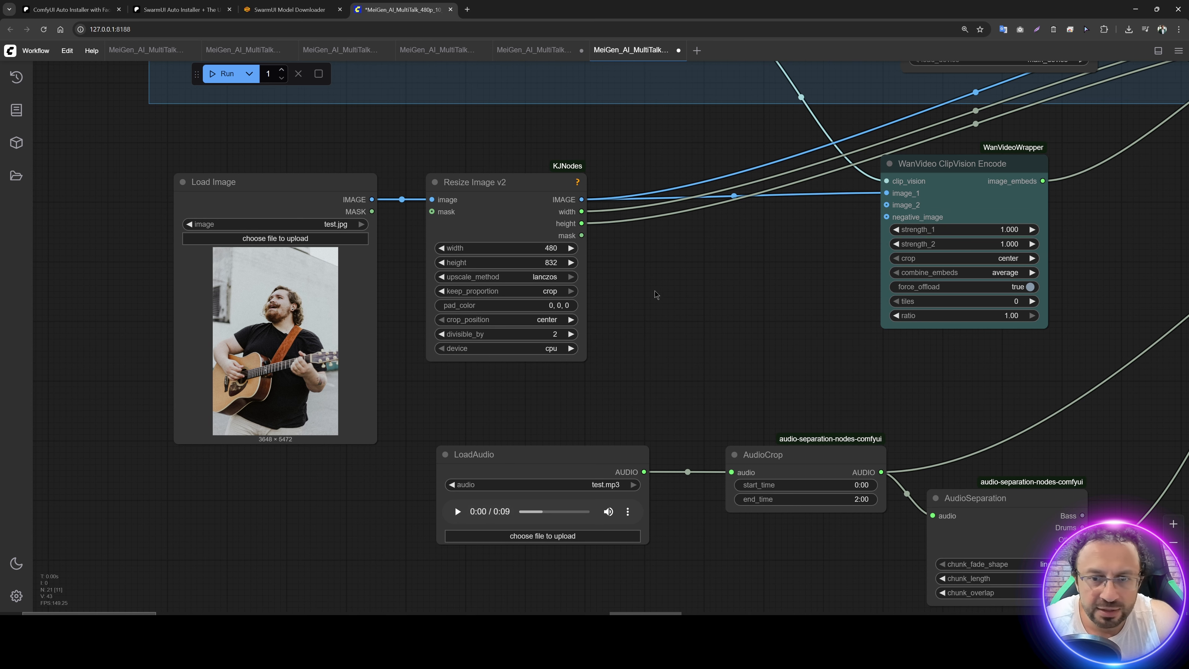
# Step: Open a Command Prompt, install the GPU monitor with pip install nvitop, and launch nvitop
pyautogui.moveTo(669, 293); pyautogui.dragTo(646, 316)
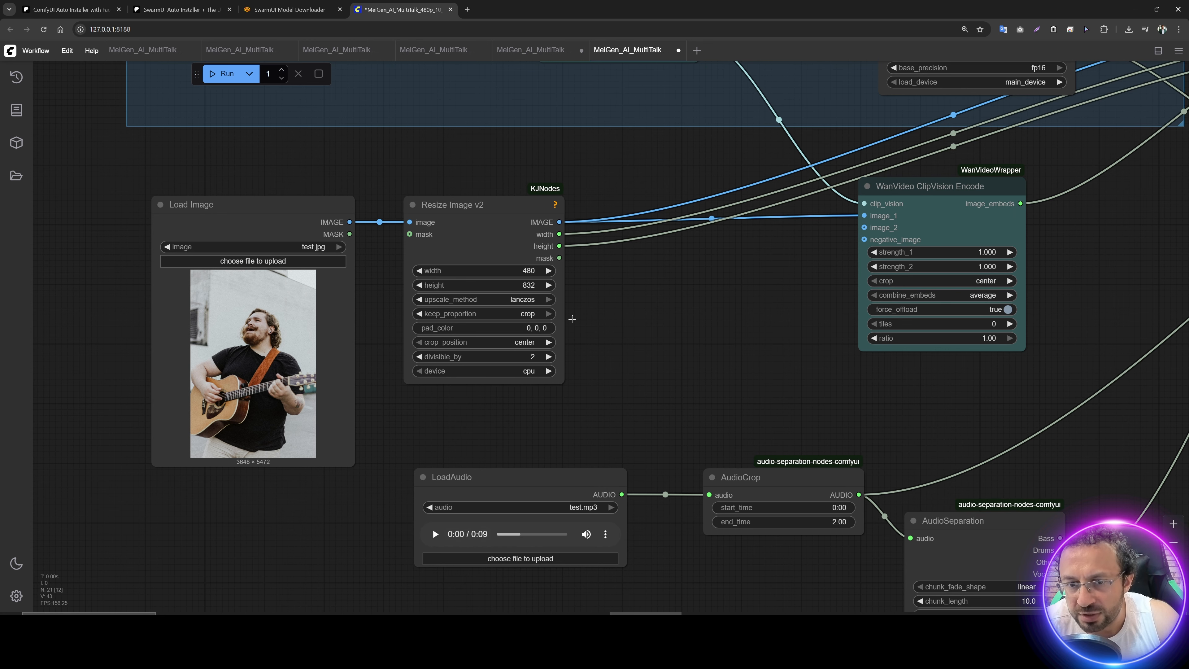
pyautogui.moveTo(708, 281); pyautogui.dragTo(248, 346)
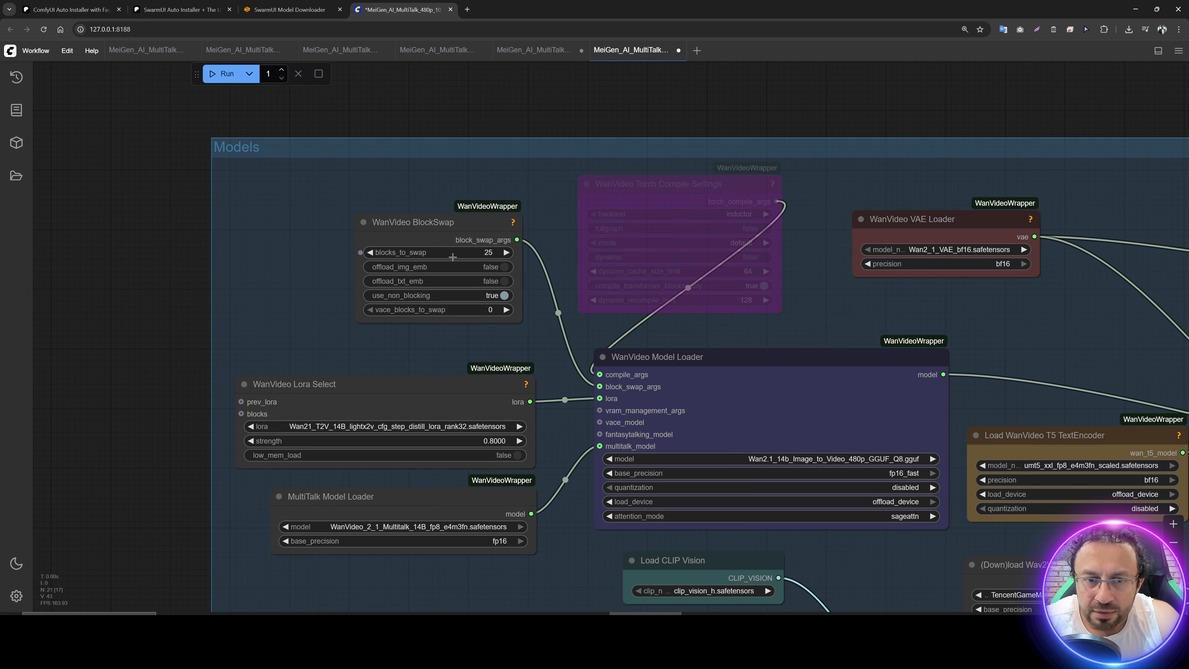
pyautogui.moveTo(453, 257)
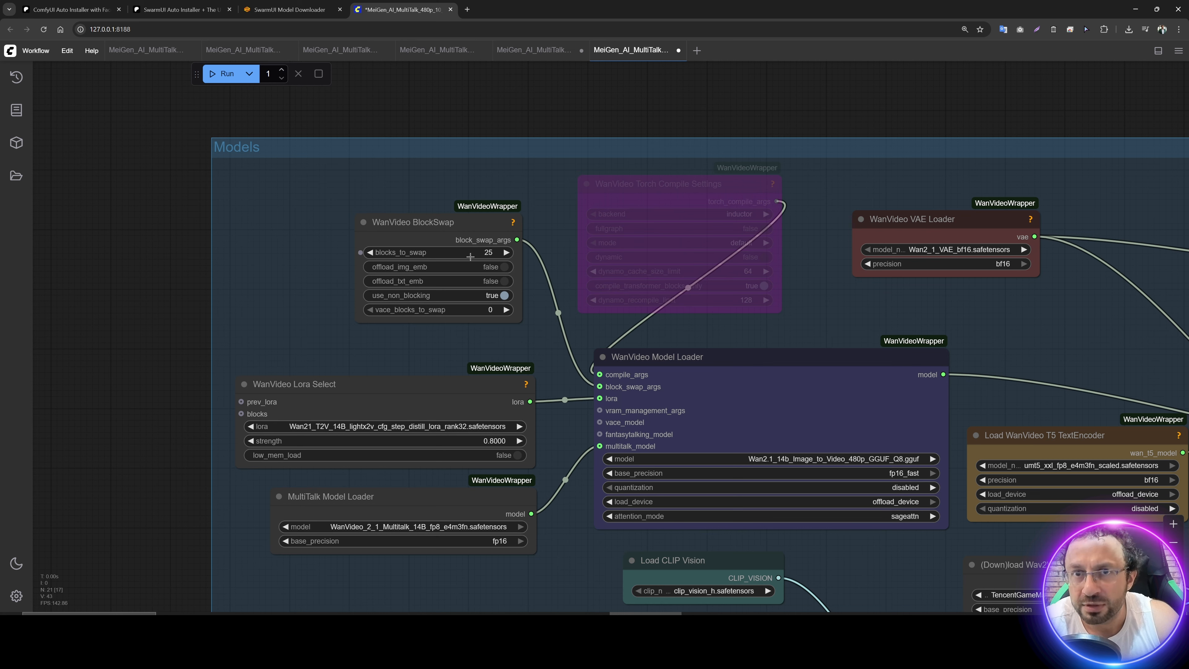
pyautogui.press('super')
pyautogui.write('cmd')
pyautogui.press('Return')
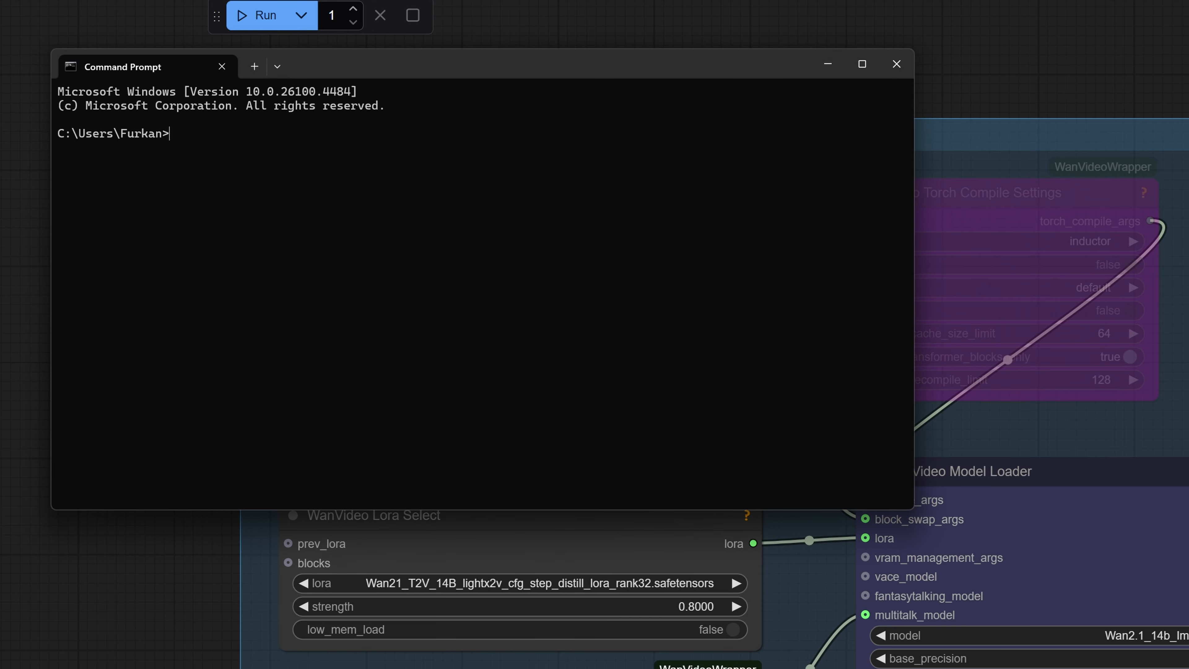
pyautogui.write('pip install nvitop')
pyautogui.press('Return')
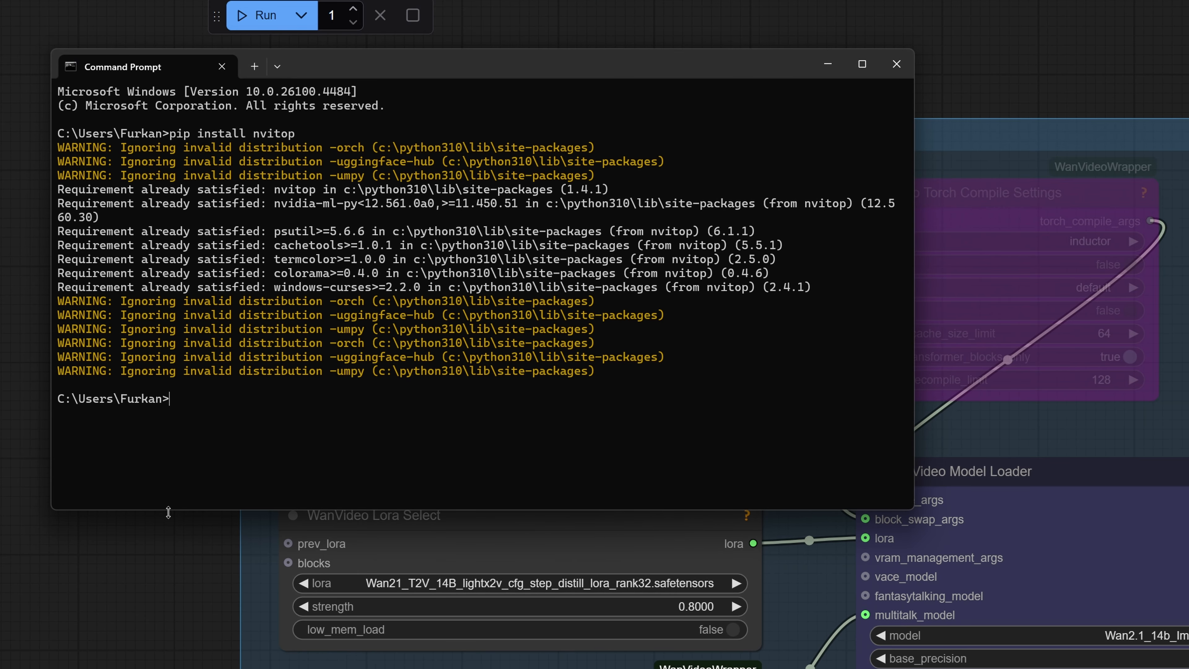
pyautogui.write('nvitop')
pyautogui.press('Return')
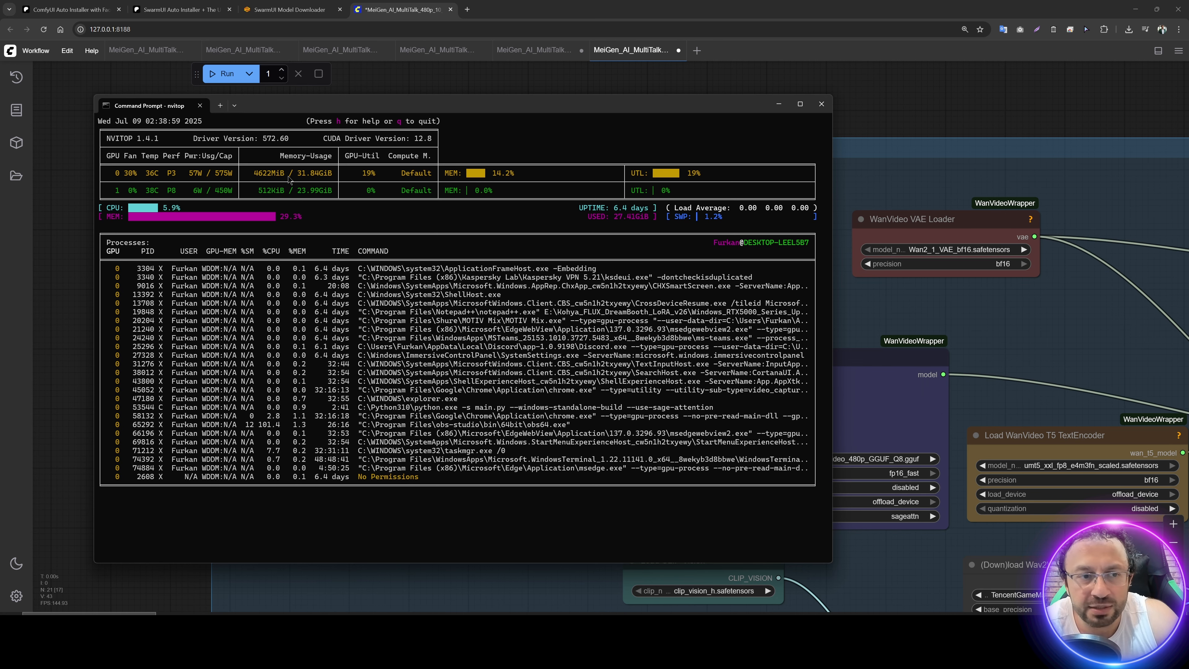
# Step: Return to the workflow and review the model loaders, the WanVideo TextEncode prompts and the enable_vae_tiling option of WanVideo Decode
pyautogui.hotkey('alt', 'Tab')
pyautogui.moveTo(581, 100); pyautogui.dragTo(468, 77)
pyautogui.moveTo(697, 212); pyautogui.dragTo(449, 165)
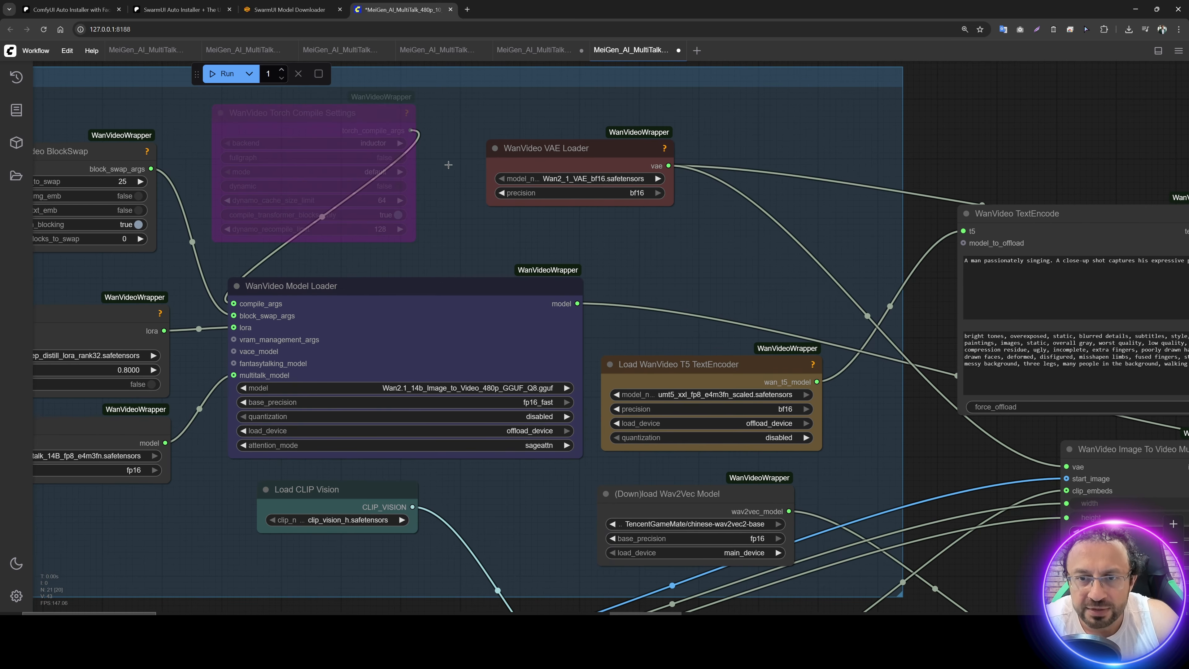
pyautogui.moveTo(679, 243); pyautogui.dragTo(510, 169)
pyautogui.moveTo(747, 473); pyautogui.dragTo(345, 579)
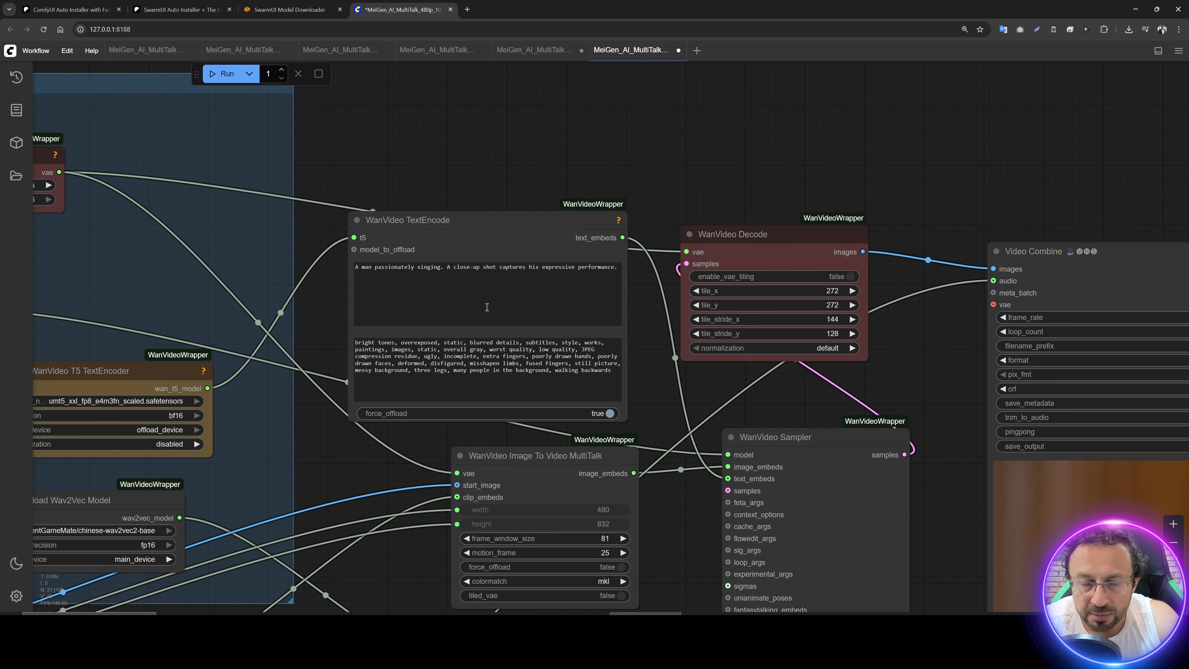
pyautogui.click(410, 268)
pyautogui.scroll(5, 429, 354)
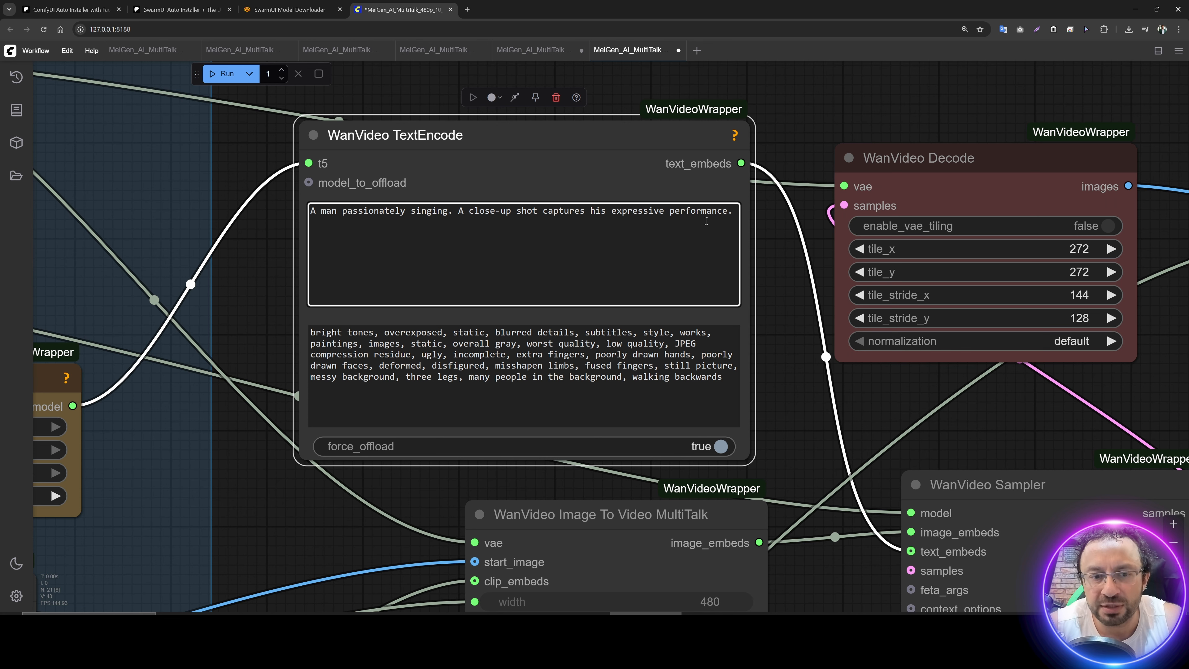
pyautogui.moveTo(728, 384); pyautogui.dragTo(275, 331)
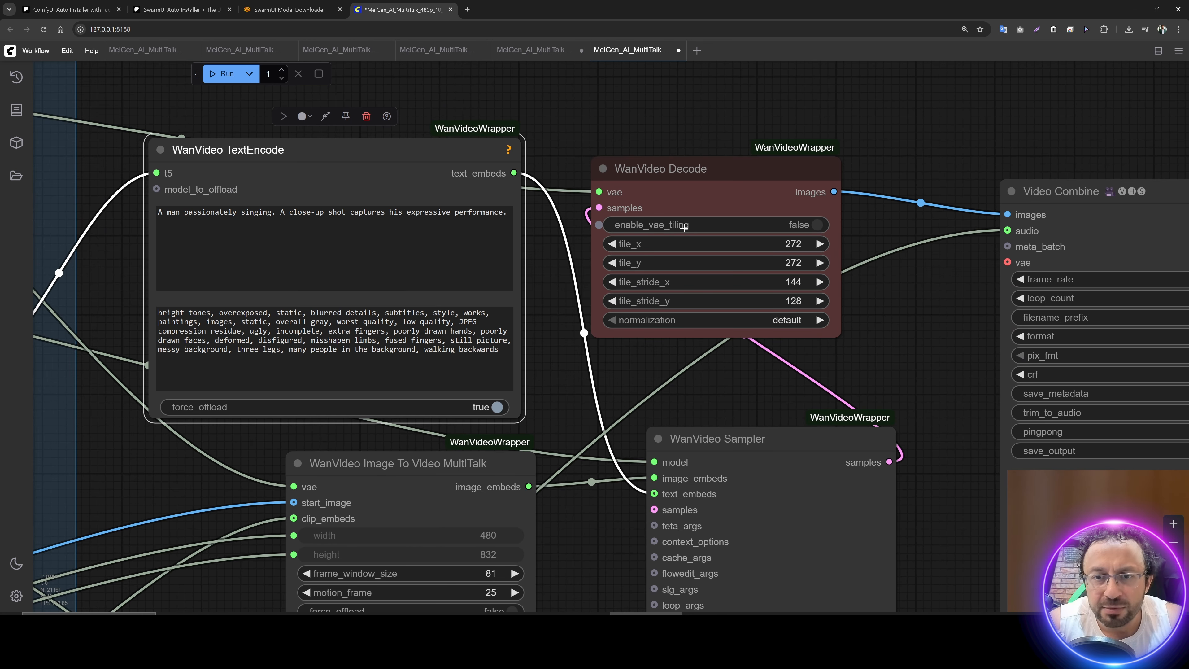
pyautogui.moveTo(685, 227)
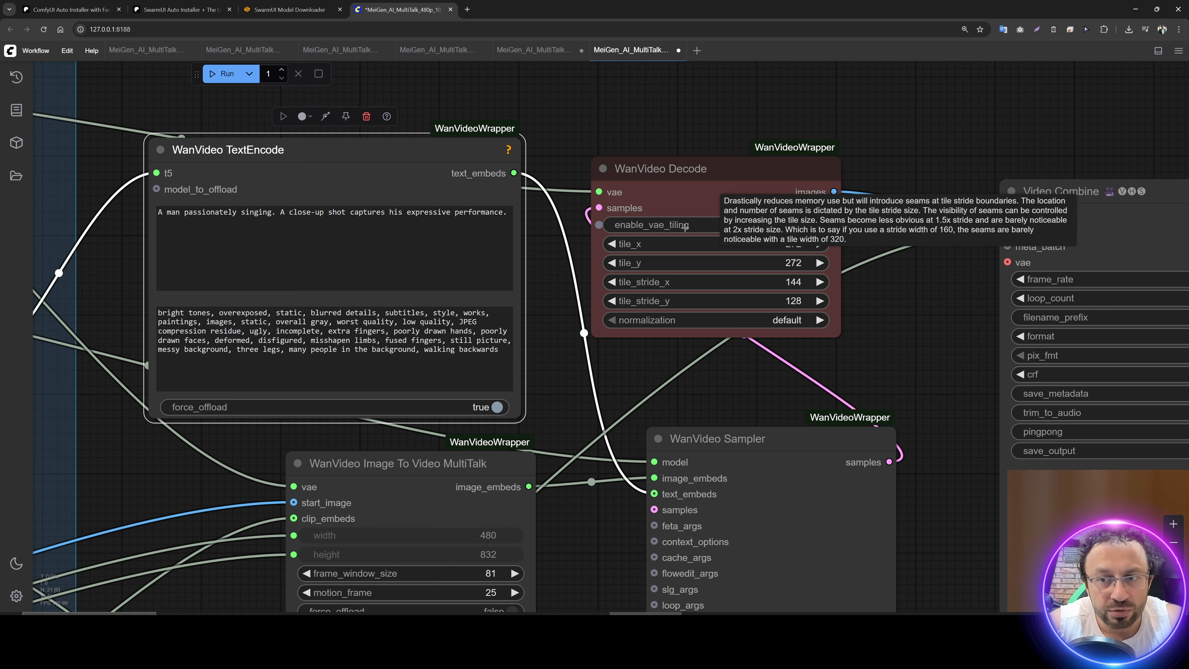
# Step: Compare num_frames and fps in the MultiTalk Wav2Vec Embeds node with the audio length in LoadAudio
pyautogui.moveTo(605, 465); pyautogui.dragTo(621, 218)
pyautogui.moveTo(607, 395); pyautogui.dragTo(664, 129)
pyautogui.scroll(3, 551, 366)
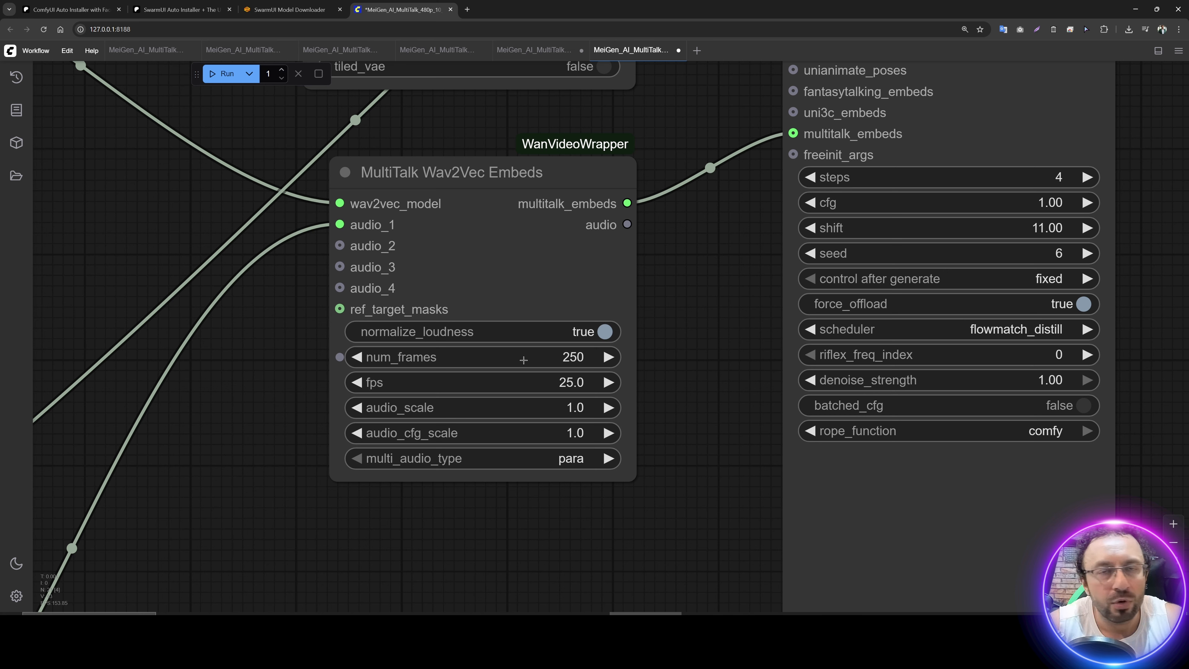
pyautogui.moveTo(277, 425); pyautogui.dragTo(900, 189)
pyautogui.moveTo(390, 285); pyautogui.dragTo(845, 55)
pyautogui.moveTo(394, 398); pyautogui.dragTo(804, 299)
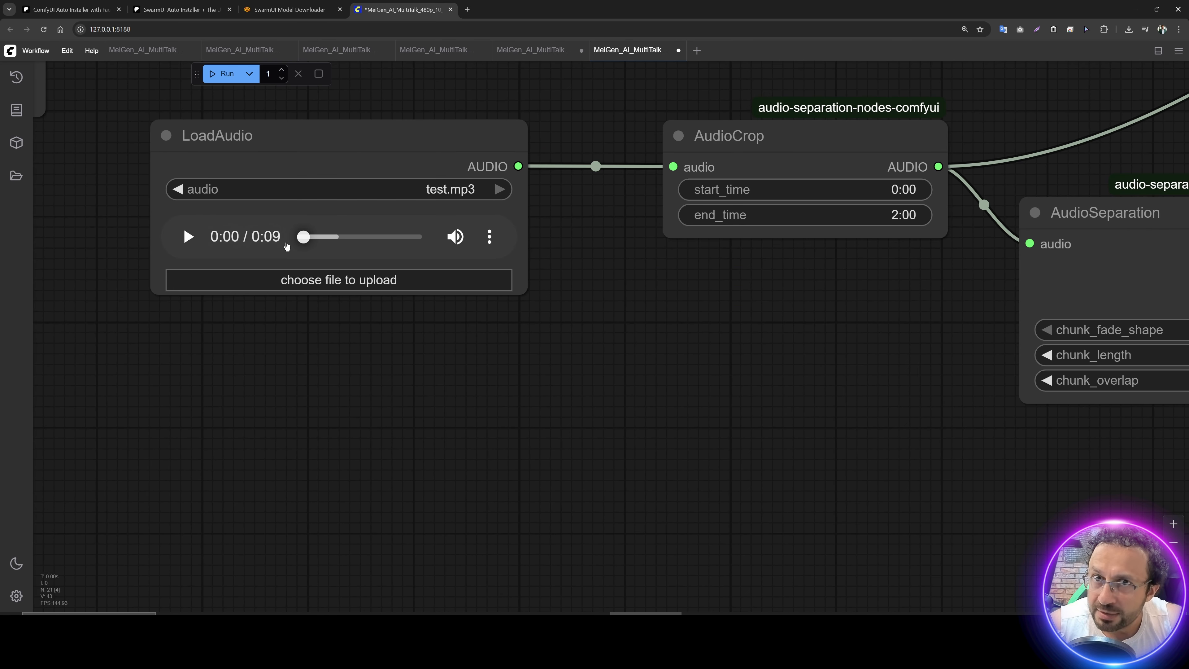
pyautogui.scroll(-1, 657, 342)
pyautogui.moveTo(867, 338); pyautogui.dragTo(414, 608)
pyautogui.moveTo(566, 435); pyautogui.dragTo(415, 426)
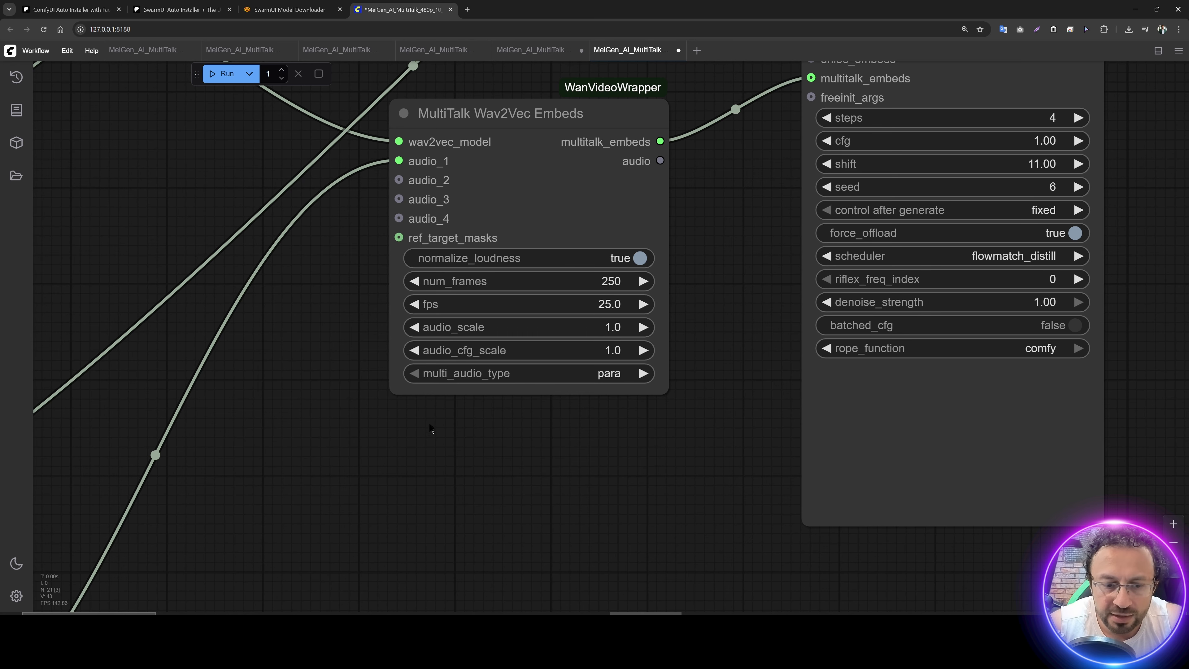
# Step: Check the exact duration of test.mp3 from the kijai_Multi_Talk folder in MediaInfo
pyautogui.click(503, 625)
pyautogui.rightClick(554, 405)
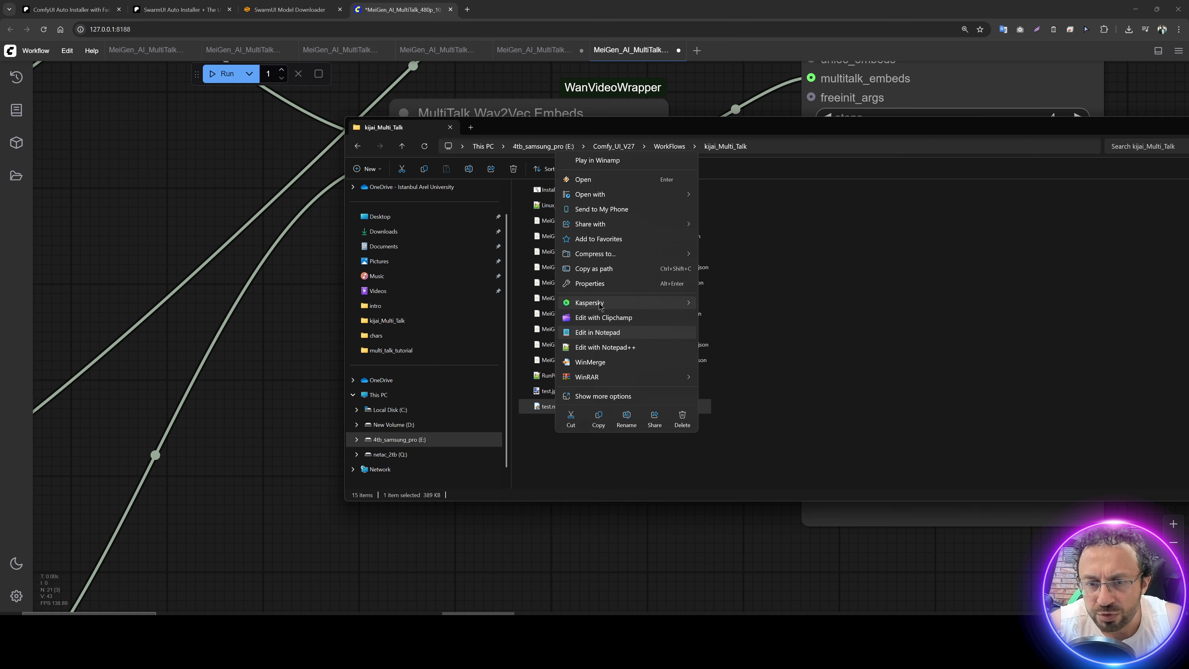
pyautogui.click(595, 397)
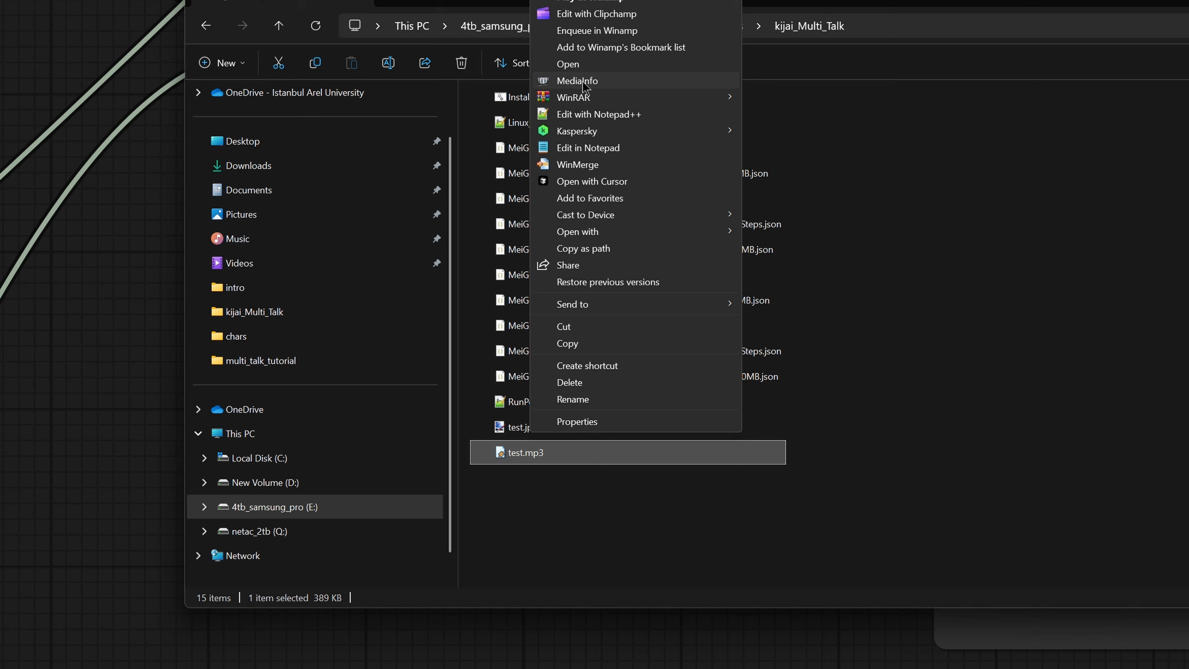
pyautogui.click(584, 82)
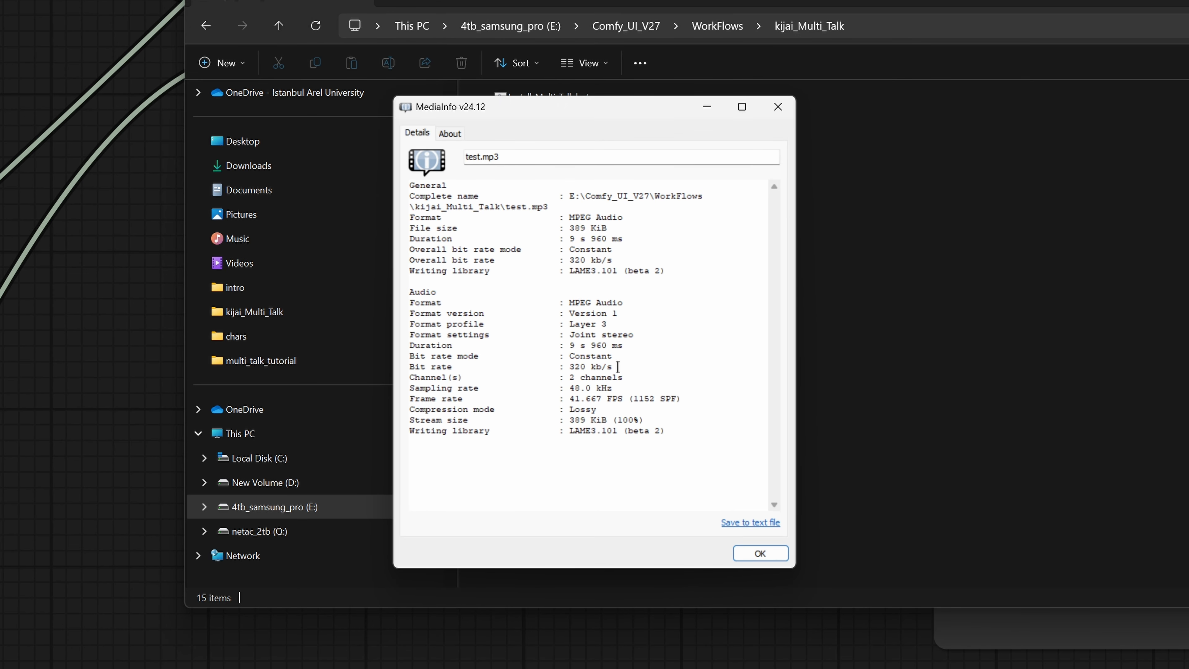
pyautogui.moveTo(628, 344); pyautogui.dragTo(556, 345)
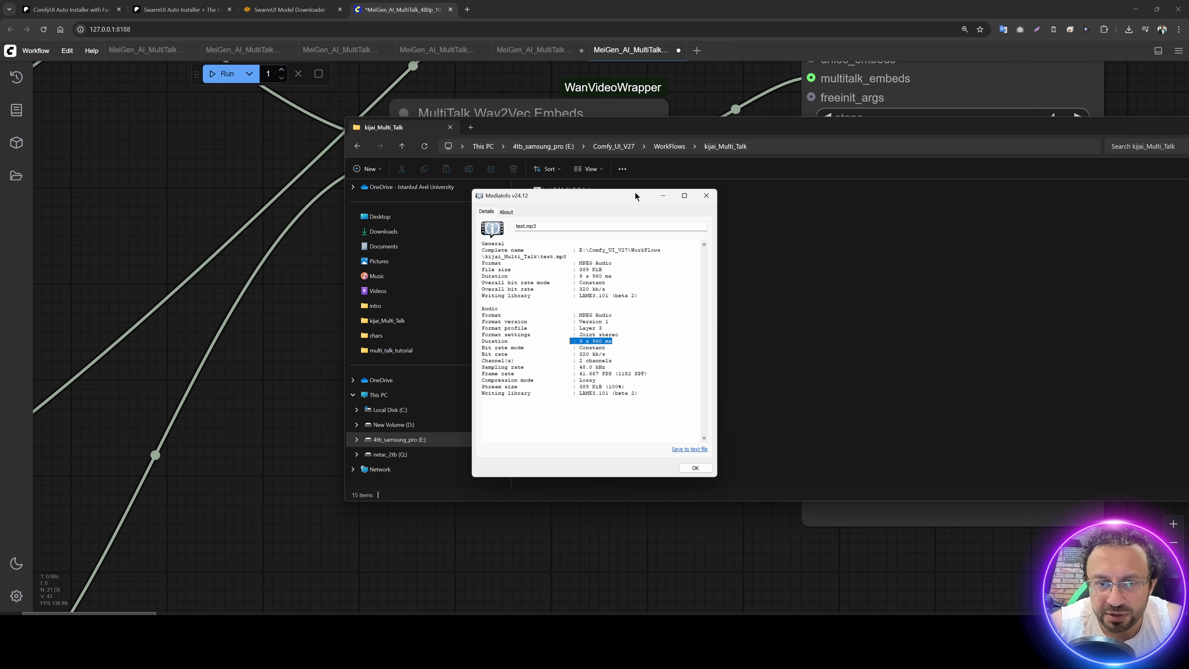
pyautogui.click(706, 195)
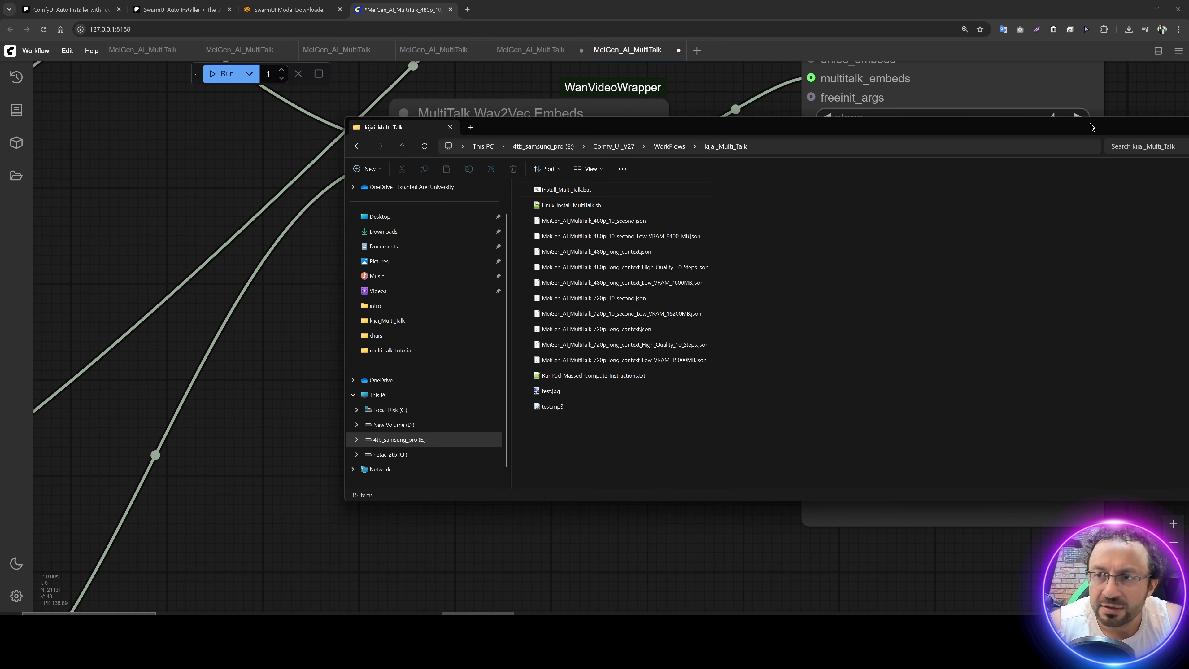
# Step: Calculate the frame count for the audio in Calculator by multiplying 9.960 seconds by 25 fps
pyautogui.moveTo(1077, 129); pyautogui.dragTo(674, 182)
pyautogui.click(928, 176)
pyautogui.press('super')
pyautogui.press('super')
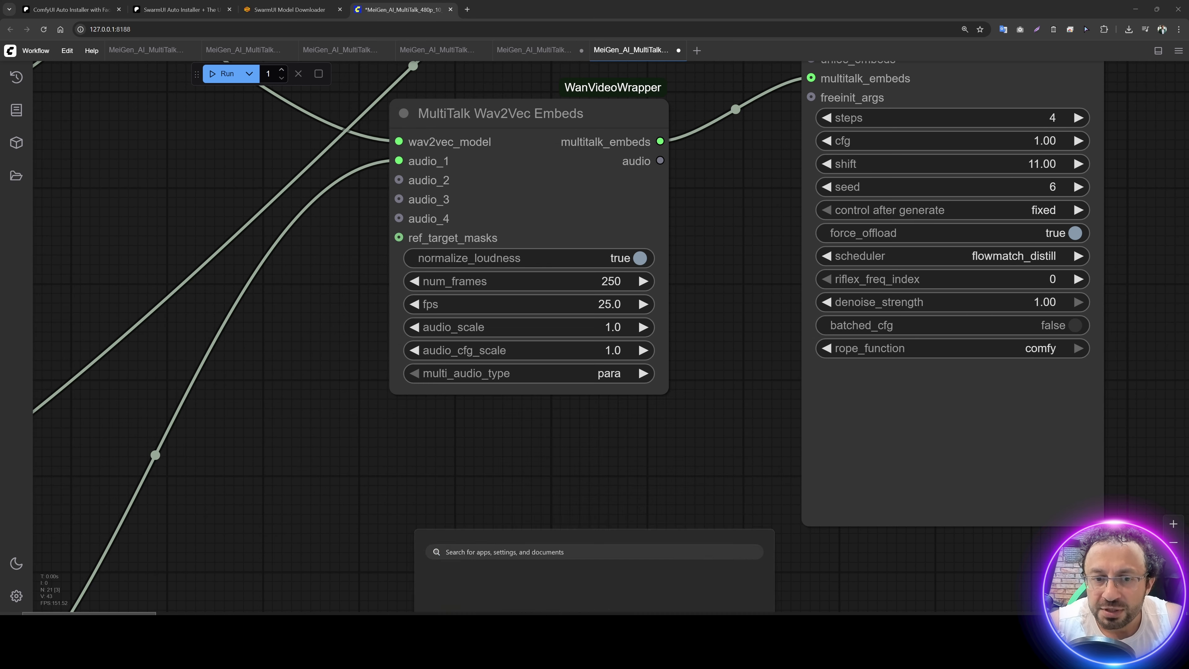
pyautogui.write('9.96')
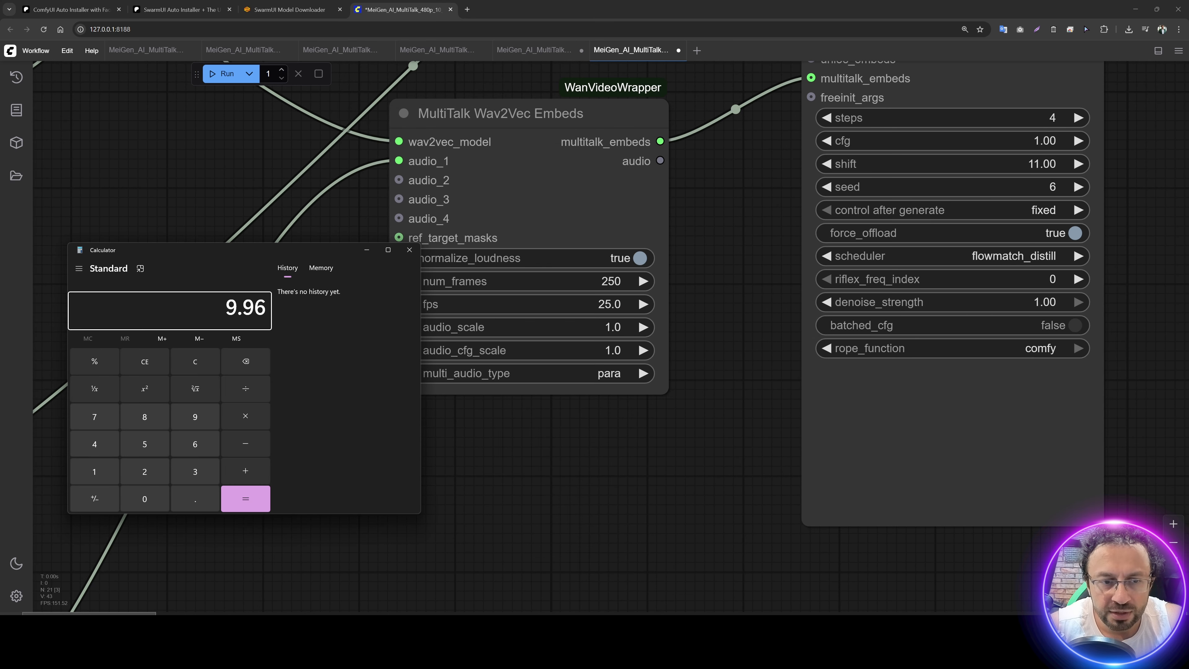
pyautogui.write('0*25')
pyautogui.press('Return')
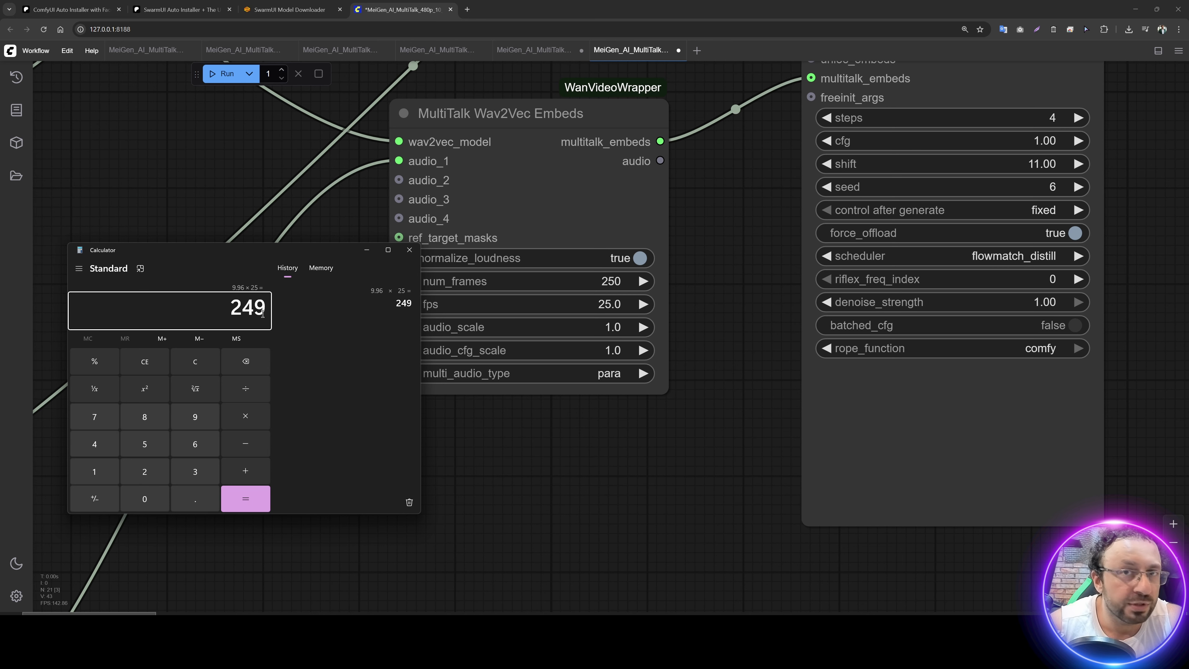
pyautogui.click(702, 297)
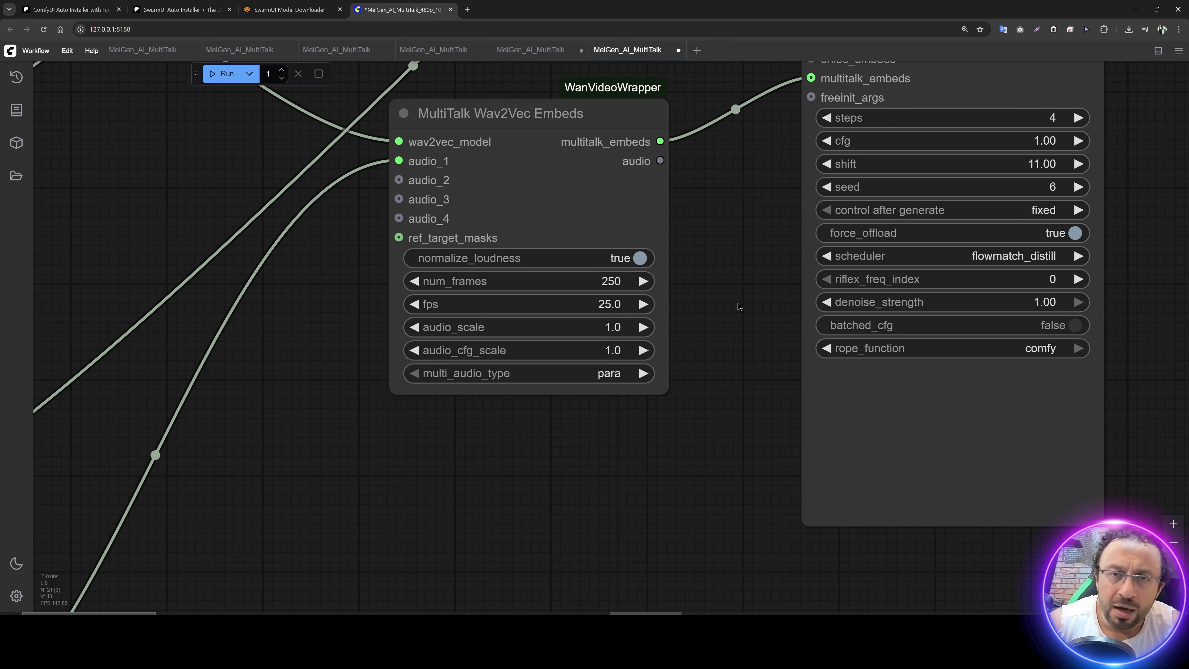
# Step: Review the WanVideo Sampler settings, the Resize Image v2 dimensions and the Models group before generating
pyautogui.scroll(-3, 737, 295)
pyautogui.moveTo(733, 276); pyautogui.dragTo(651, 362)
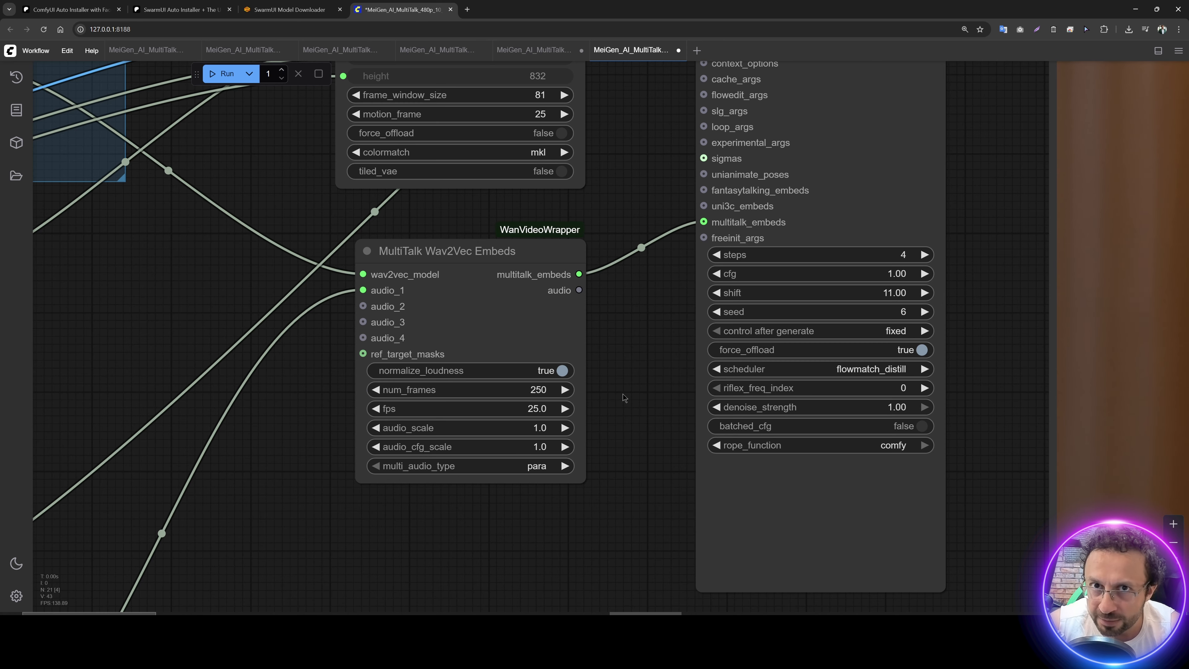
pyautogui.scroll(-2, 622, 394)
pyautogui.moveTo(617, 157); pyautogui.dragTo(573, 253)
pyautogui.moveTo(597, 292); pyautogui.dragTo(594, 628)
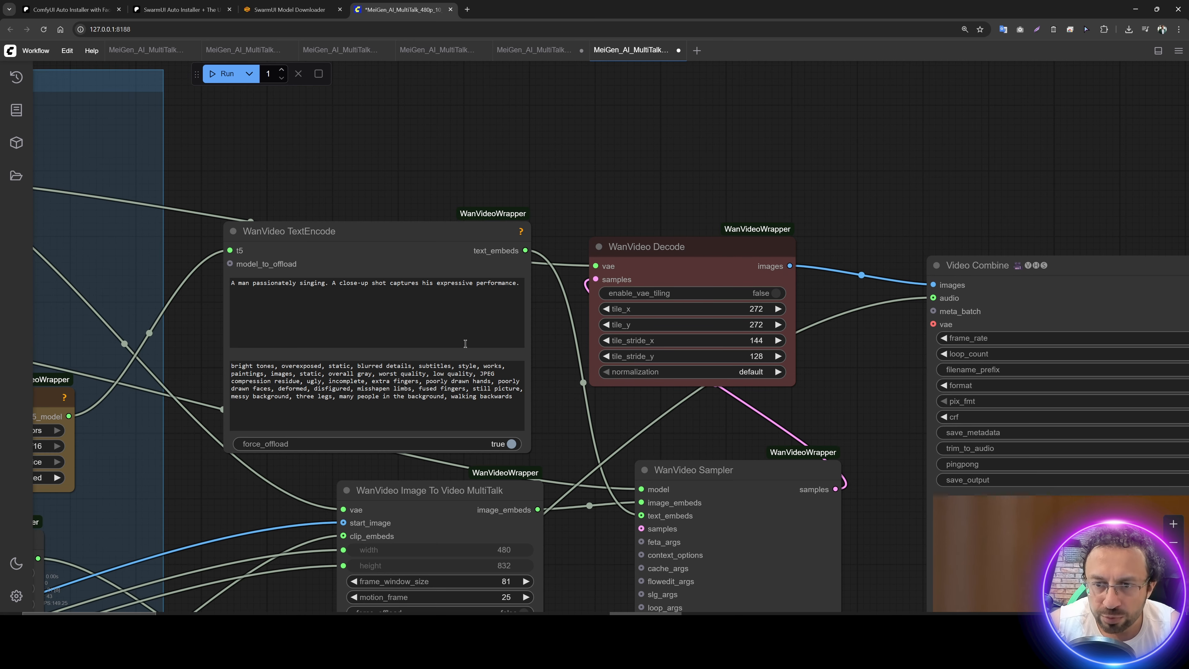
pyautogui.moveTo(187, 525); pyautogui.dragTo(1008, 62)
pyautogui.moveTo(396, 374); pyautogui.dragTo(783, 287)
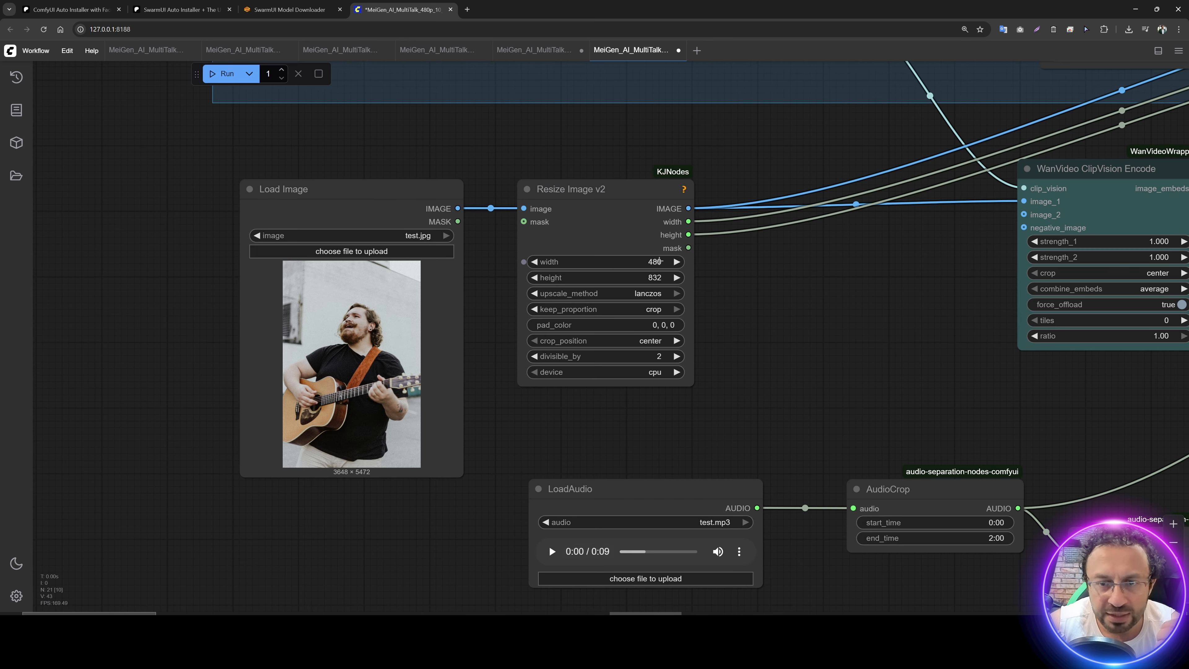
pyautogui.scroll(-2, 798, 366)
pyautogui.moveTo(739, 366); pyautogui.dragTo(383, 363)
pyautogui.moveTo(471, 336); pyautogui.dragTo(401, 202)
pyautogui.moveTo(747, 259); pyautogui.dragTo(471, 563)
pyautogui.moveTo(454, 261); pyautogui.dragTo(604, 403)
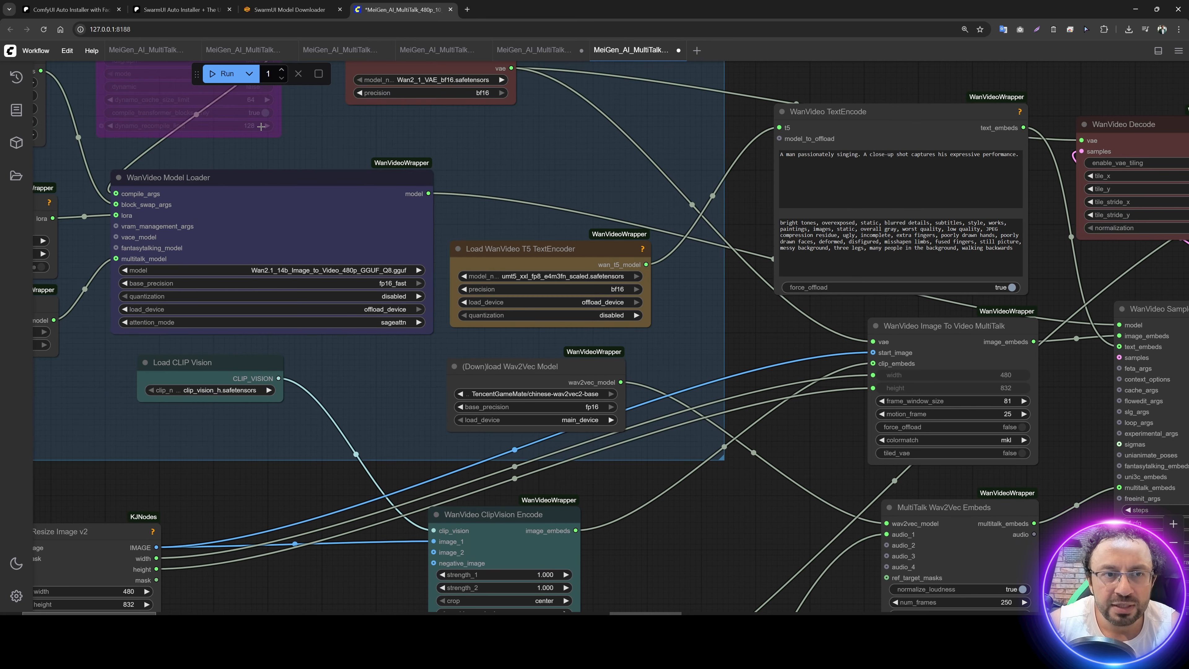
# Step: Run the MultiTalk workflow and bring the Video Combine output node into view
pyautogui.click(215, 77)
pyautogui.moveTo(734, 218); pyautogui.dragTo(231, 185)
pyautogui.moveTo(793, 238); pyautogui.dragTo(465, 120)
pyautogui.scroll(-5, 465, 121)
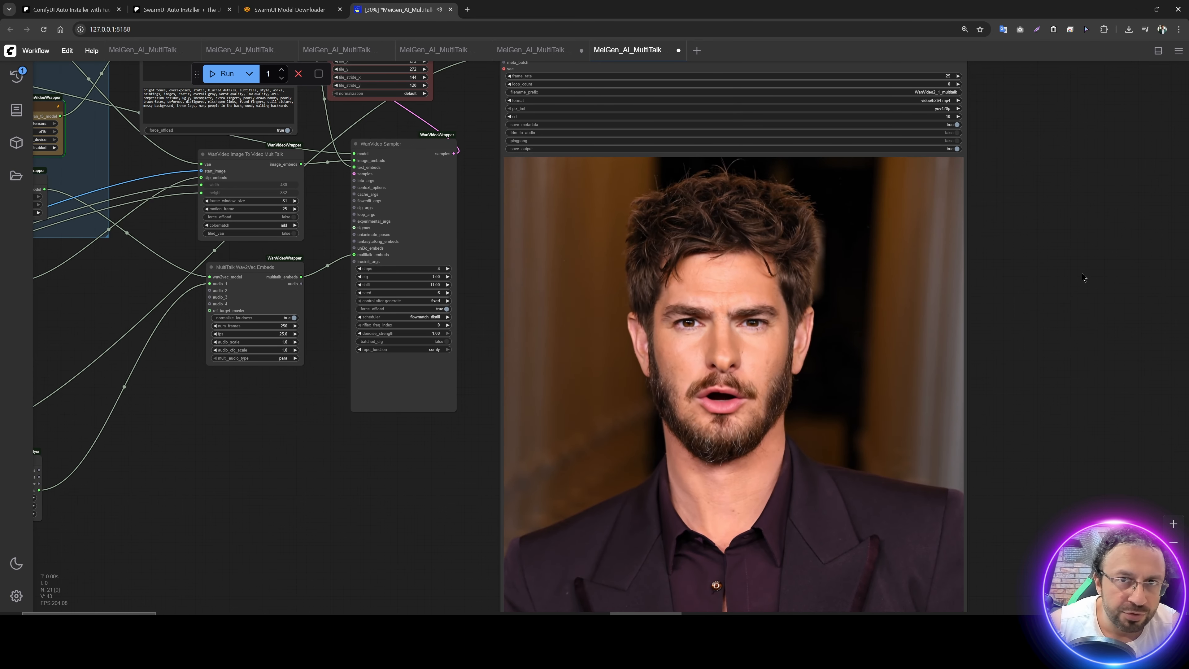
pyautogui.moveTo(1083, 275); pyautogui.dragTo(1089, 358)
pyautogui.moveTo(1089, 357); pyautogui.dragTo(1116, 363)
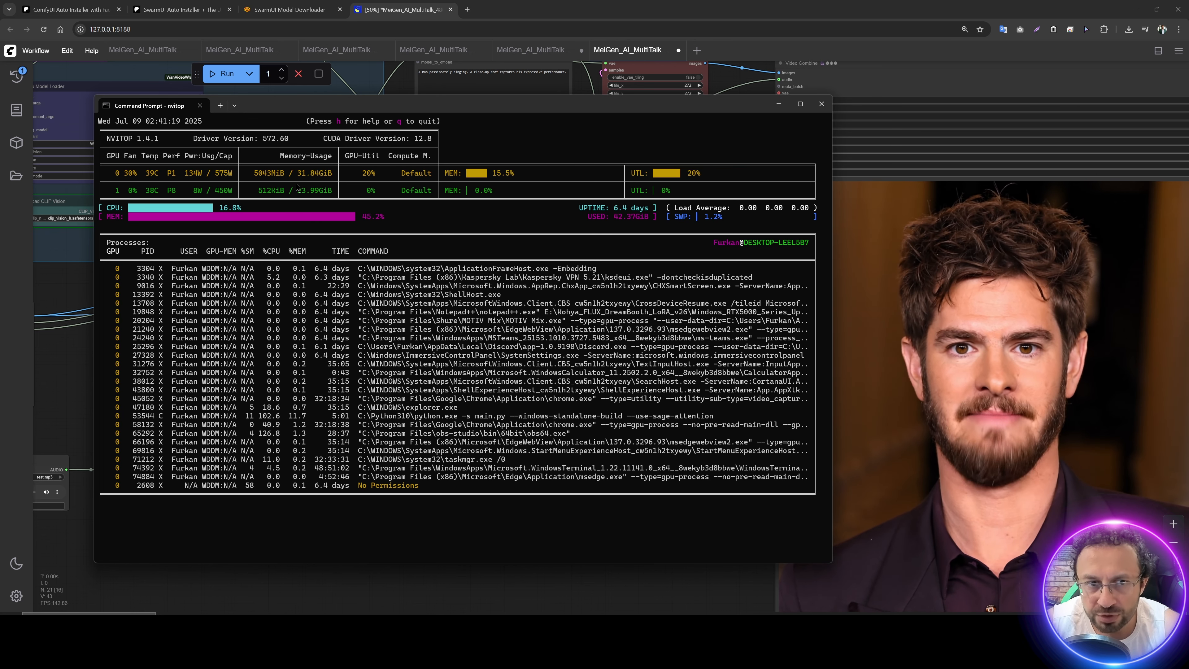
# Step: Monitor memory usage in nvitop while the WanVideo Model Loader runs in the Models group
pyautogui.moveTo(300, 105); pyautogui.dragTo(445, 167)
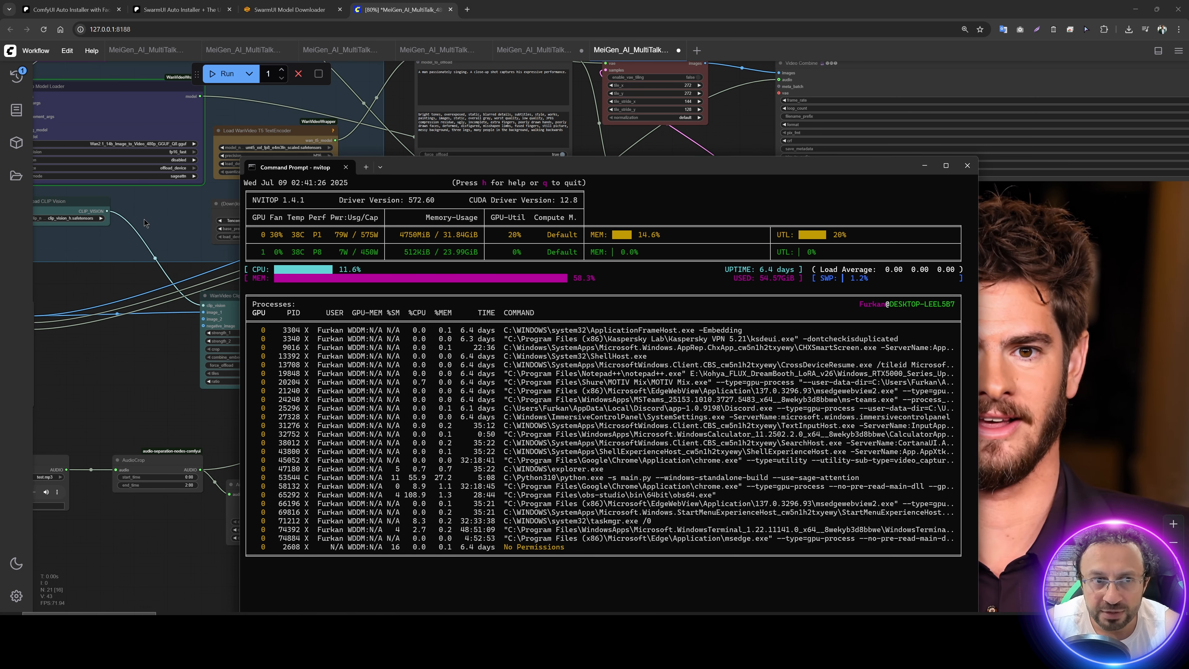
pyautogui.moveTo(151, 208); pyautogui.dragTo(378, 386)
pyautogui.scroll(3, 379, 386)
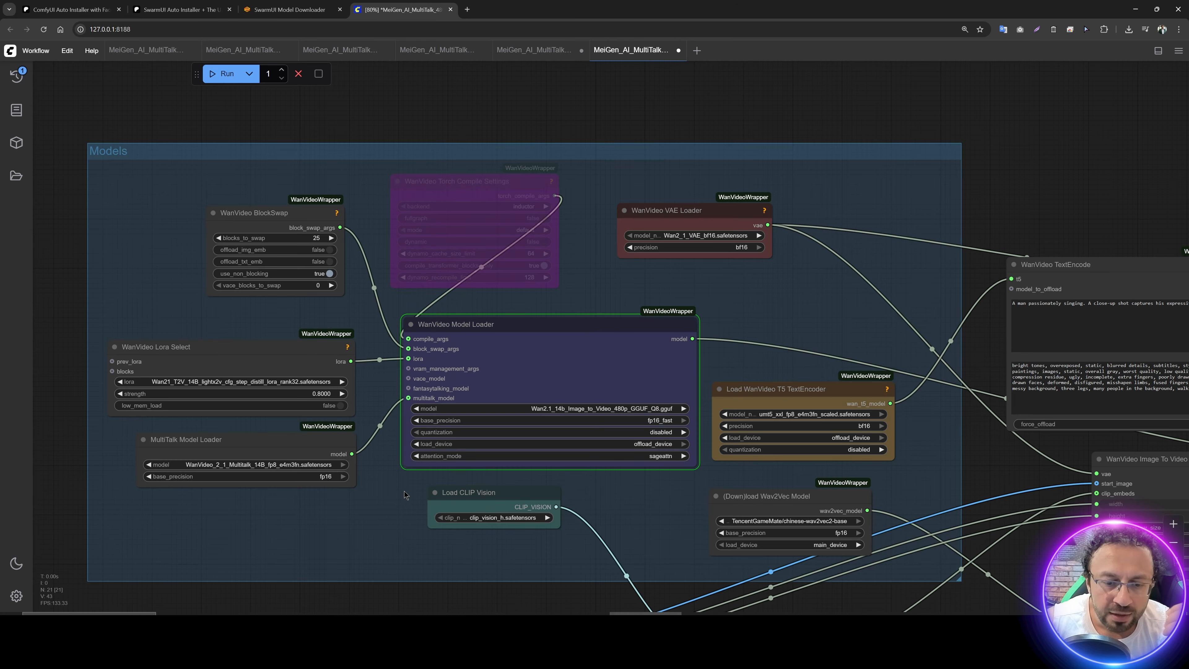
pyautogui.hotkey('alt', 'Tab')
pyautogui.moveTo(396, 165); pyautogui.dragTo(552, 154)
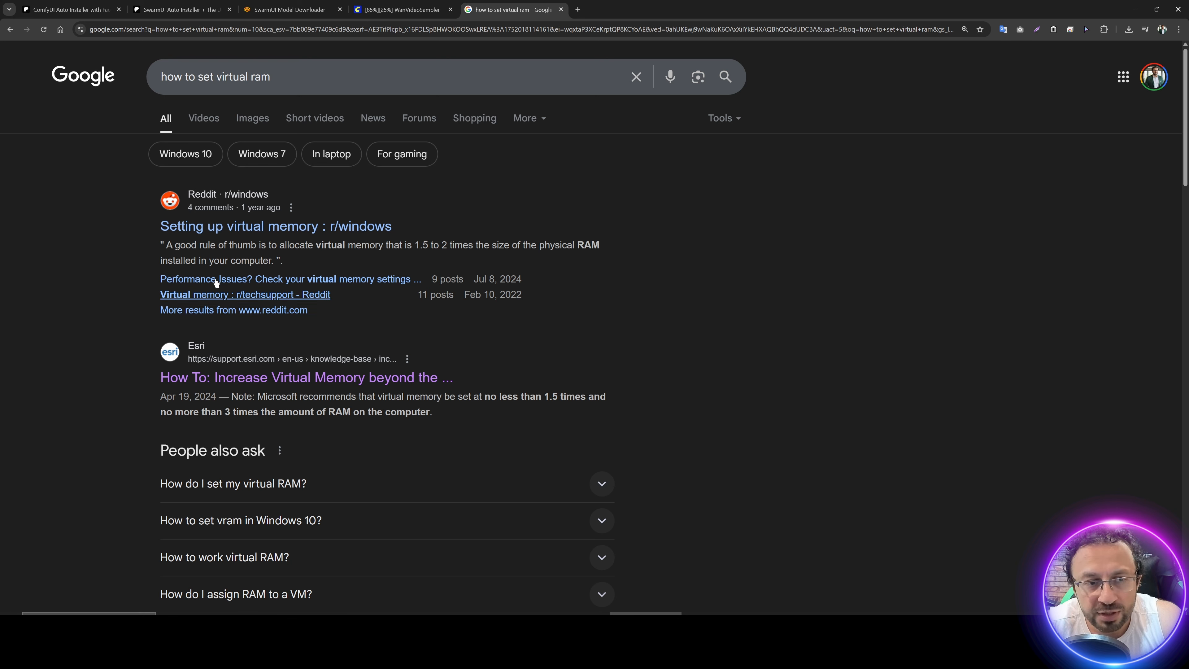
# Step: Find a guide with the Google search "how to set virtual ram" and open Esri's article on increasing virtual memory
pyautogui.moveTo(318, 78); pyautogui.dragTo(80, 284)
pyautogui.click(80, 285)
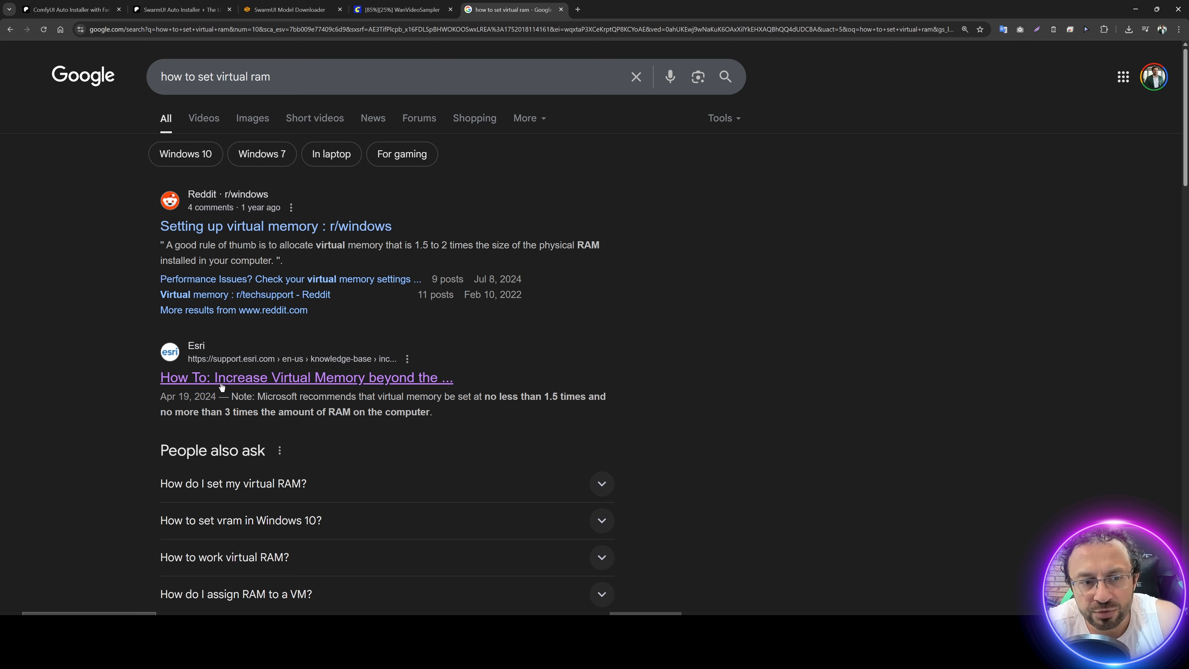
pyautogui.click(241, 379)
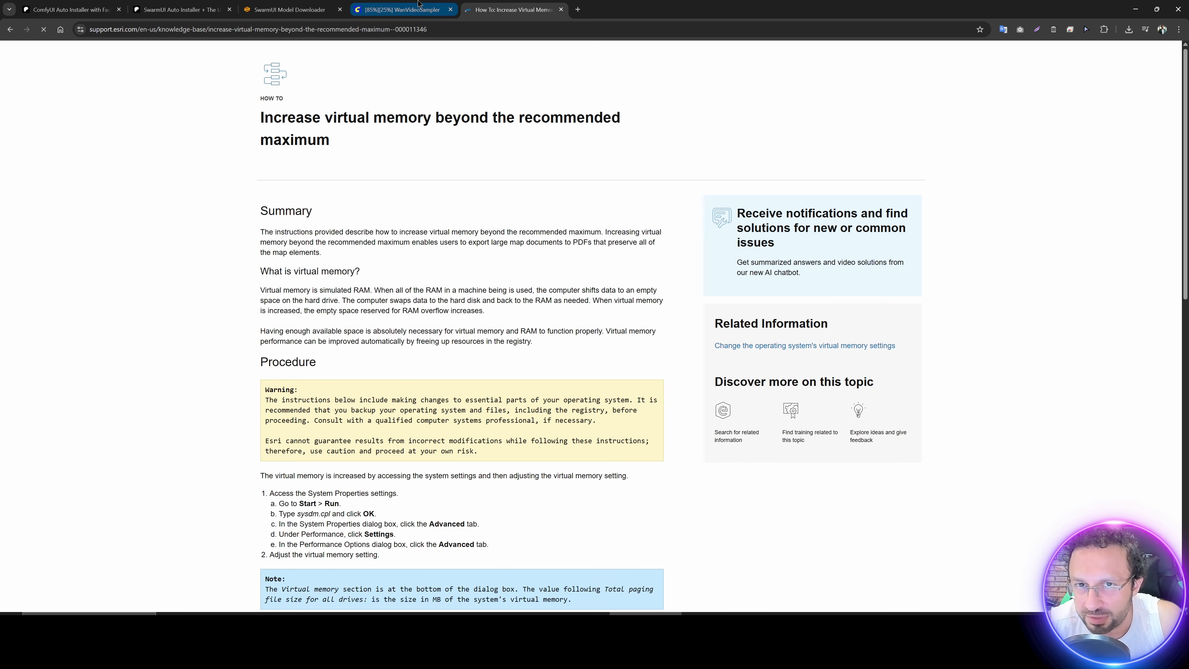
# Step: Return to the running workflow and bring up the ComfyUI console window to check the sampling progress
pyautogui.click(419, 6)
pyautogui.click(491, 640)
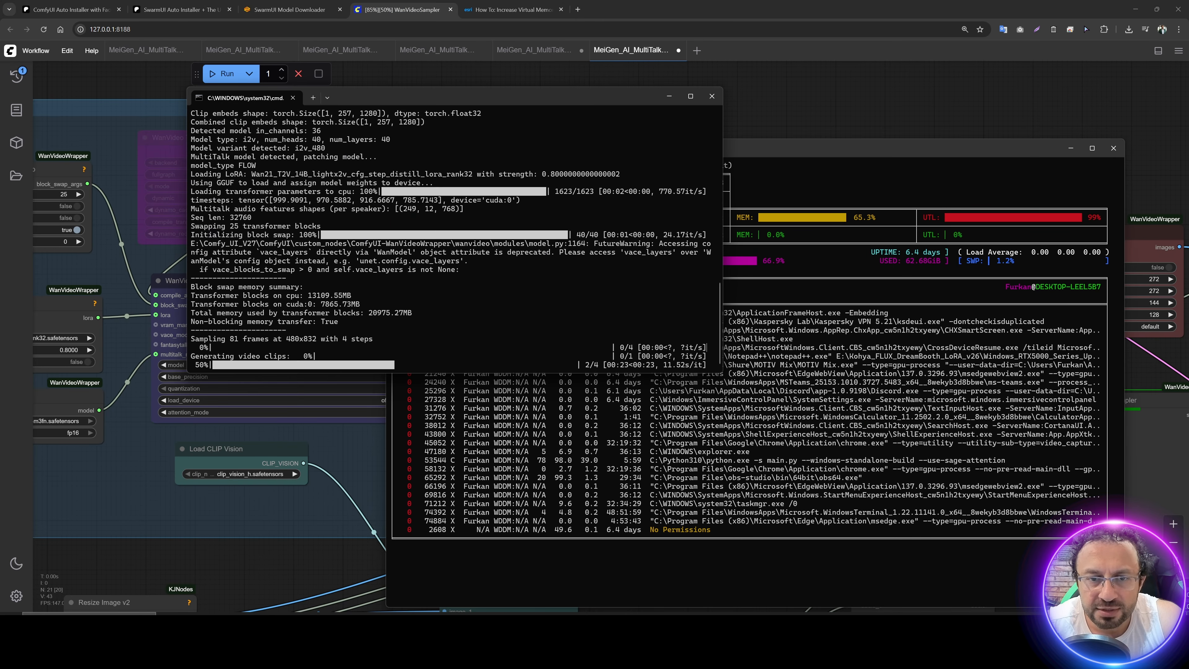
# Step: Place the ComfyUI console beside nvitop to compare sampling progress with GPU memory use, and return to the WanVideo Sampler node
pyautogui.moveTo(491, 97); pyautogui.dragTo(336, 282)
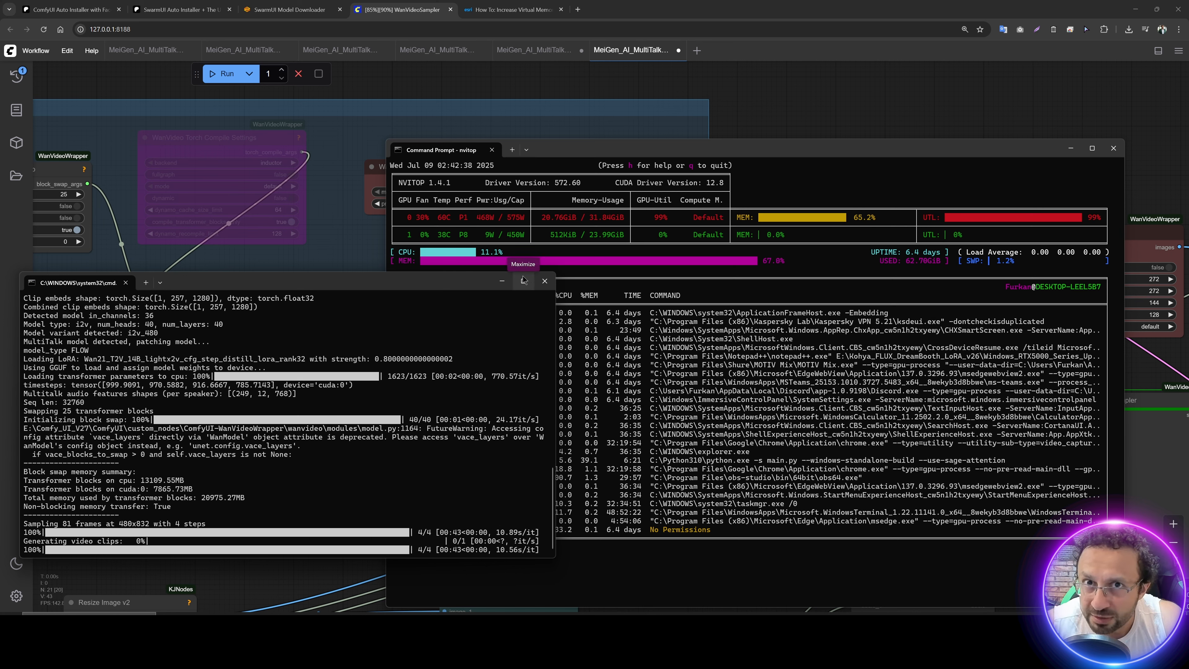
pyautogui.moveTo(516, 279)
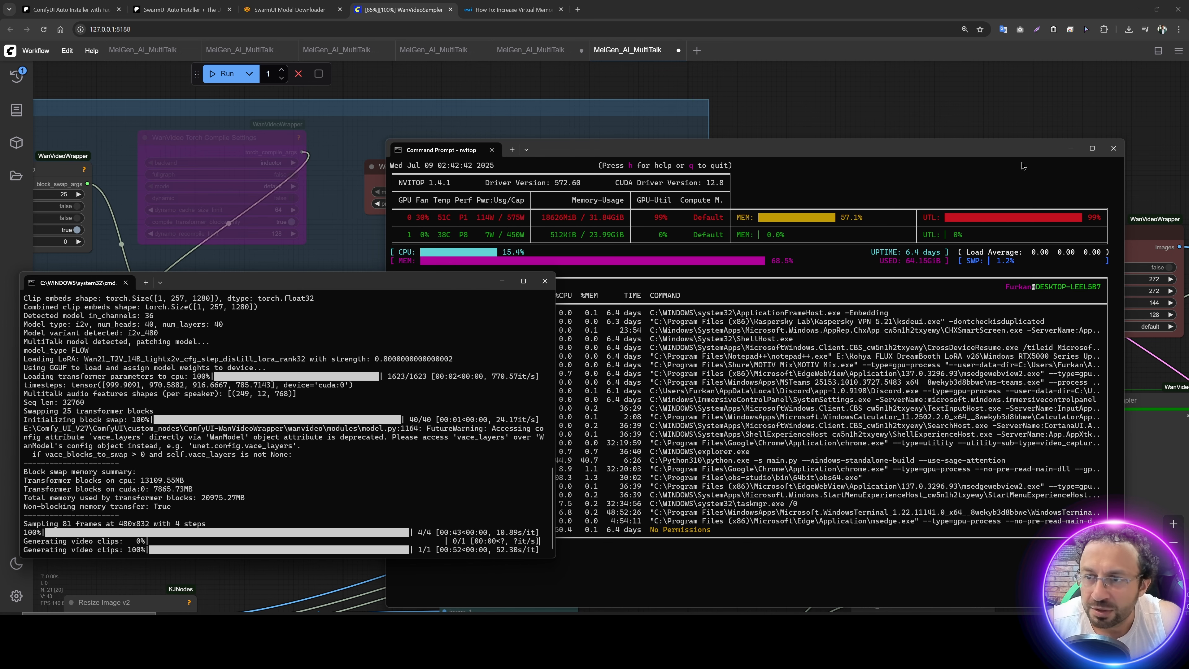
pyautogui.moveTo(993, 112); pyautogui.dragTo(394, 64)
pyautogui.scroll(-3, 397, 137)
pyautogui.moveTo(577, 104); pyautogui.dragTo(681, 119)
pyautogui.scroll(3, 514, 332)
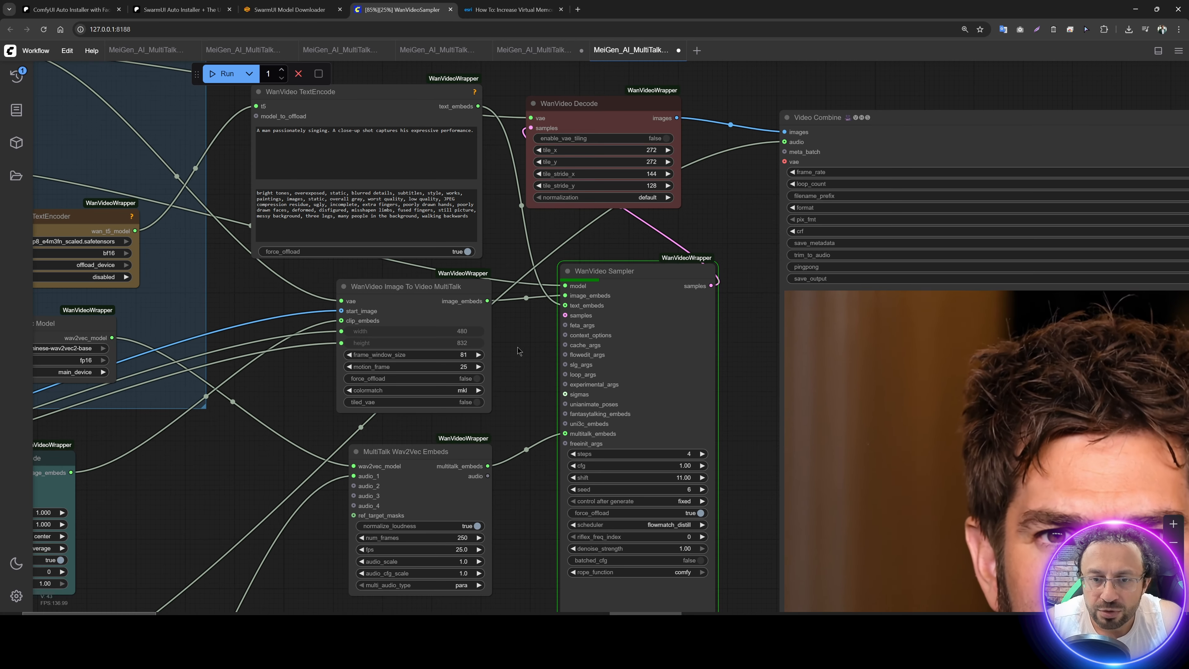
# Step: Examine the tiling options of the WanVideo Decode and WanVideo Image To Video MultiTalk nodes while the workflow runs
pyautogui.moveTo(517, 350); pyautogui.dragTo(477, 378)
pyautogui.scroll(4, 540, 166)
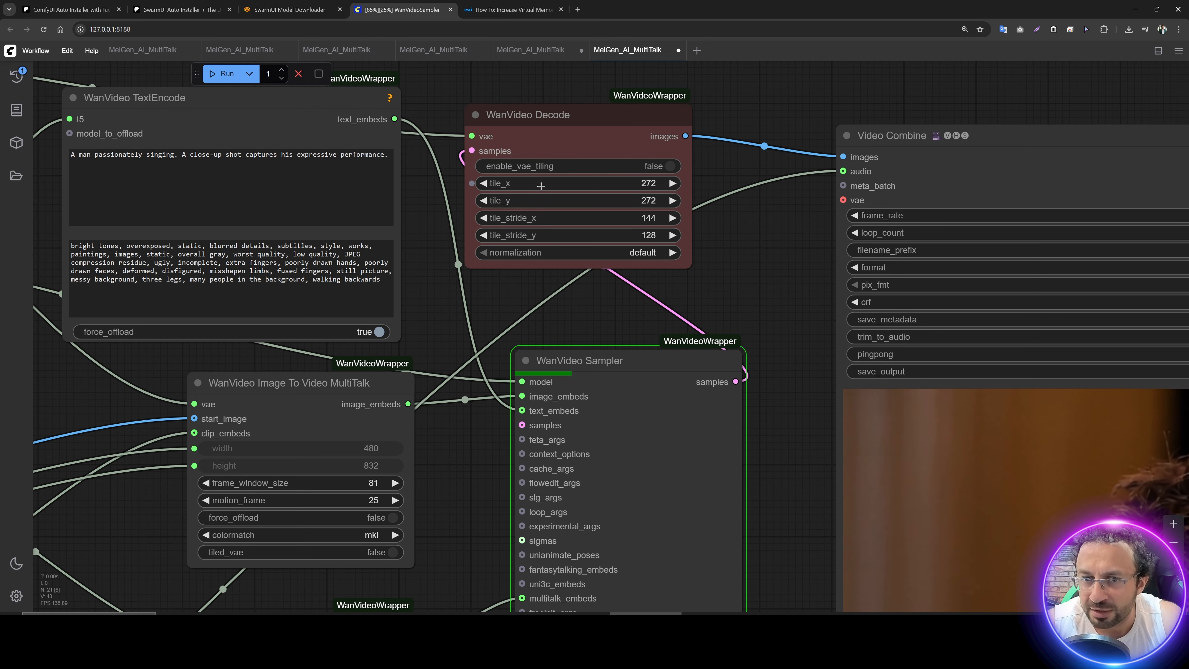
pyautogui.moveTo(465, 507); pyautogui.dragTo(603, 246)
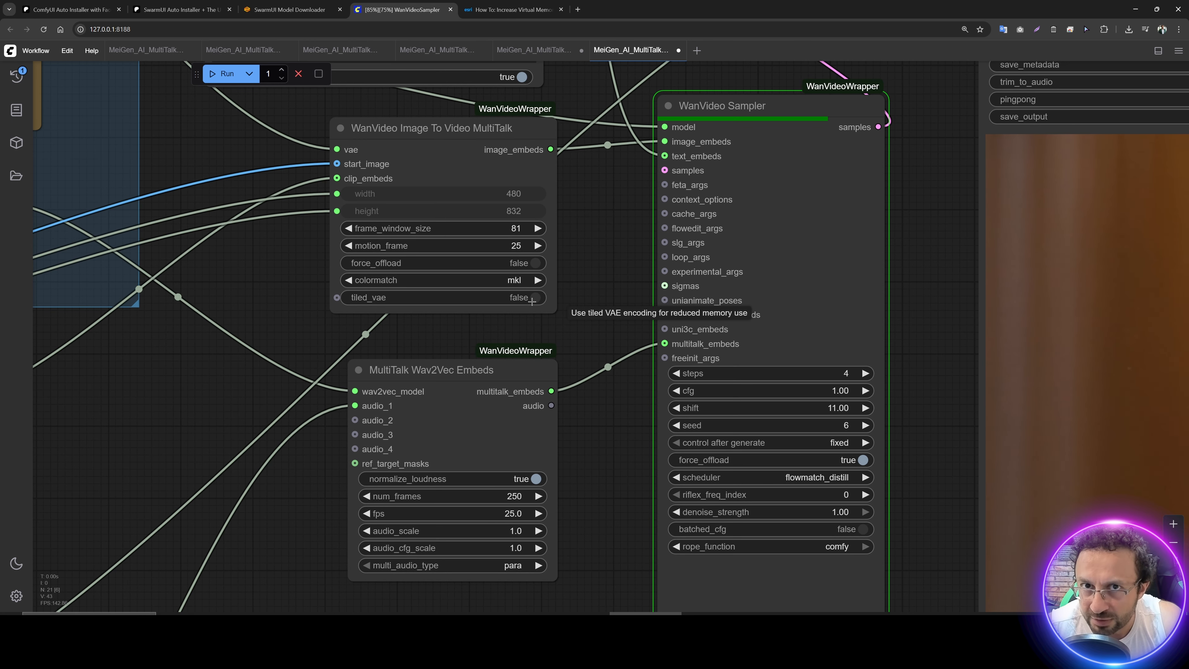
pyautogui.scroll(-8, 582, 232)
pyautogui.scroll(3, 588, 249)
pyautogui.moveTo(588, 249); pyautogui.dragTo(515, 397)
# Step: Check the clip generation progress in the ComfyUI console alongside the memory use in nvitop
pyautogui.hotkey('alt', 'Tab')
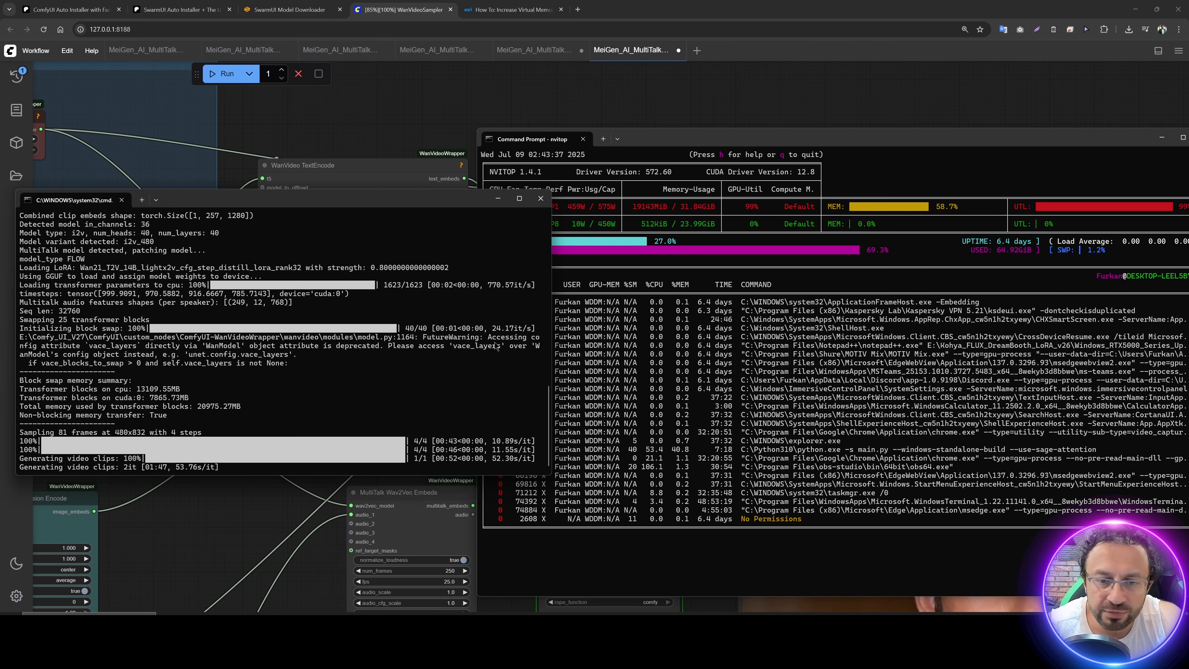
pyautogui.moveTo(209, 203); pyautogui.dragTo(219, 186)
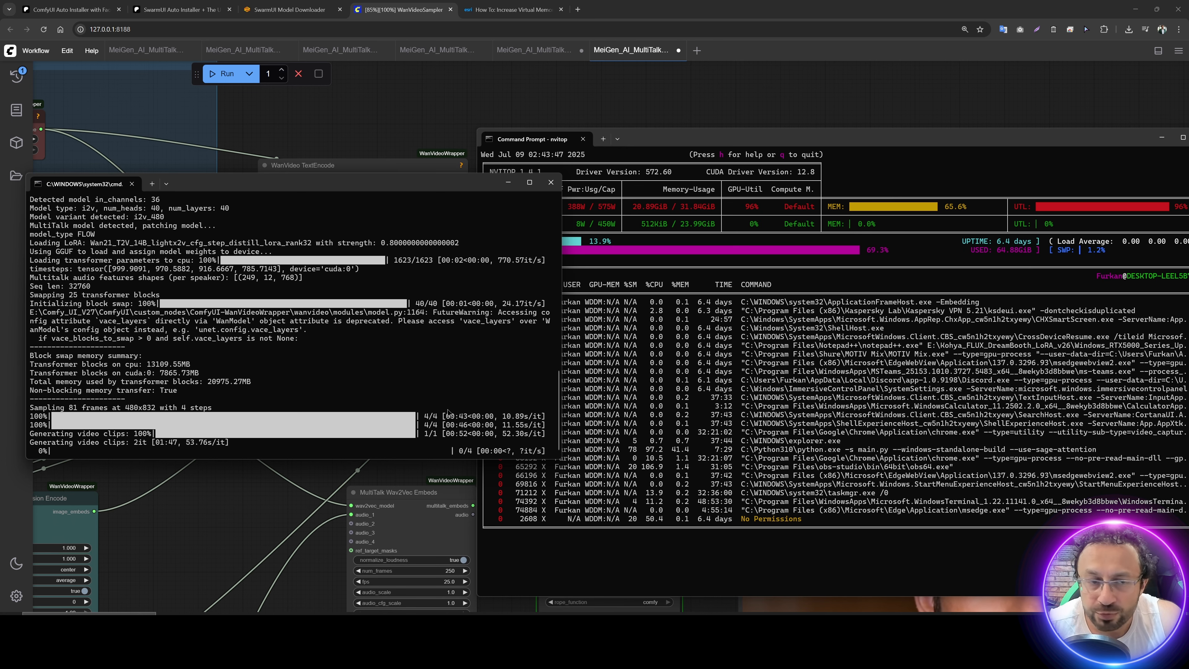
pyautogui.moveTo(425, 115); pyautogui.dragTo(383, 97)
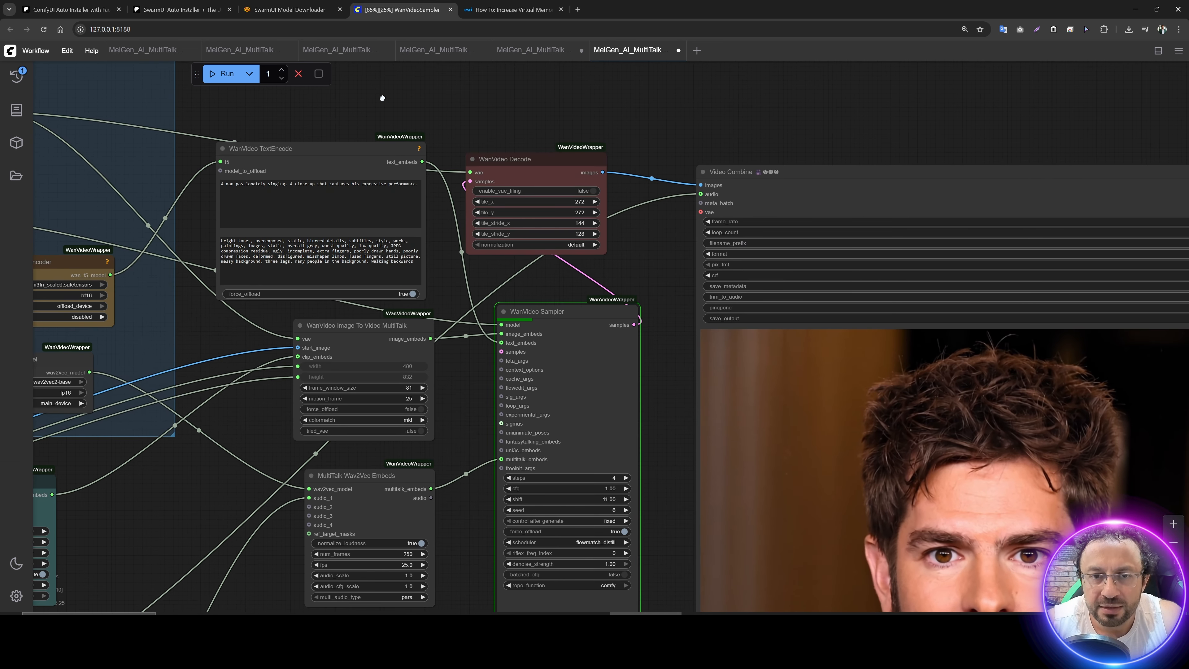
# Step: Examine the num_frames and fps settings of MultiTalk Wav2Vec Embeds and the frame window settings of WanVideo Image To Video MultiTalk
pyautogui.scroll(1, 674, 282)
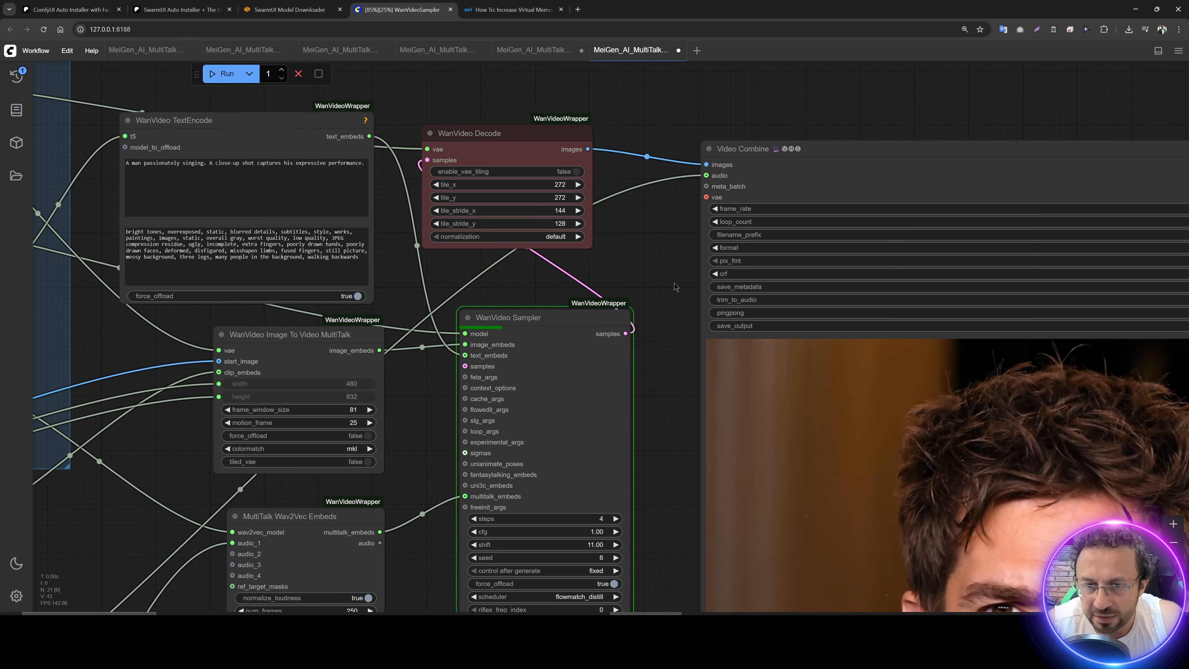
pyautogui.scroll(1, 675, 282)
pyautogui.moveTo(391, 448); pyautogui.dragTo(538, 225)
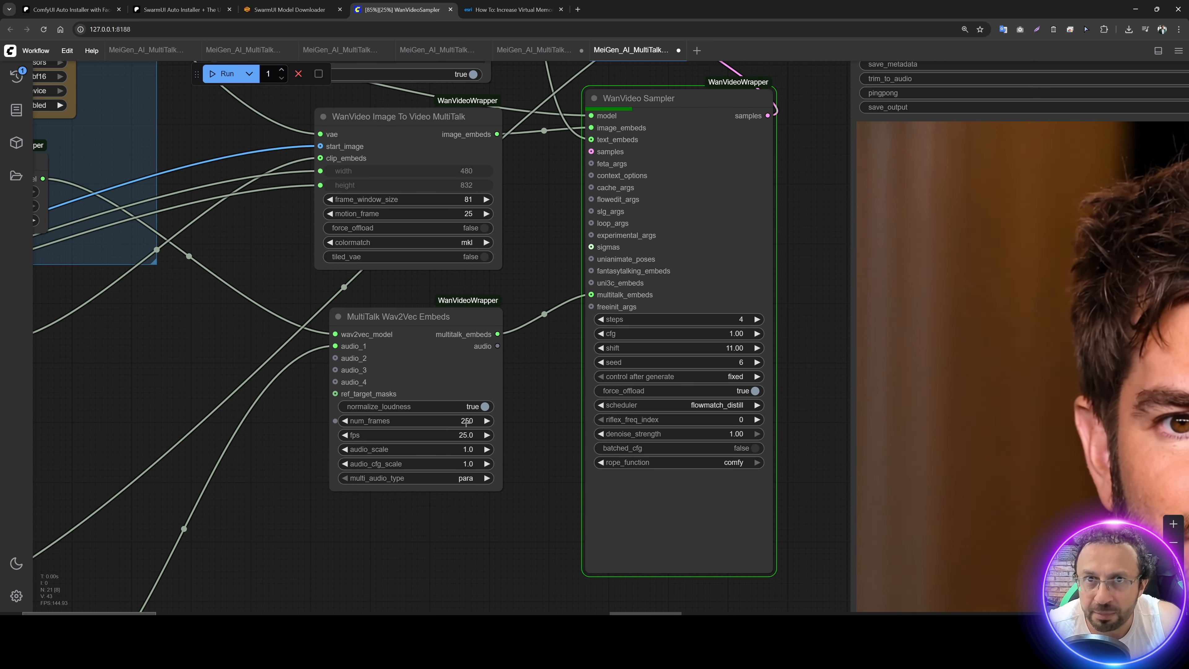
pyautogui.moveTo(465, 423); pyautogui.dragTo(451, 462)
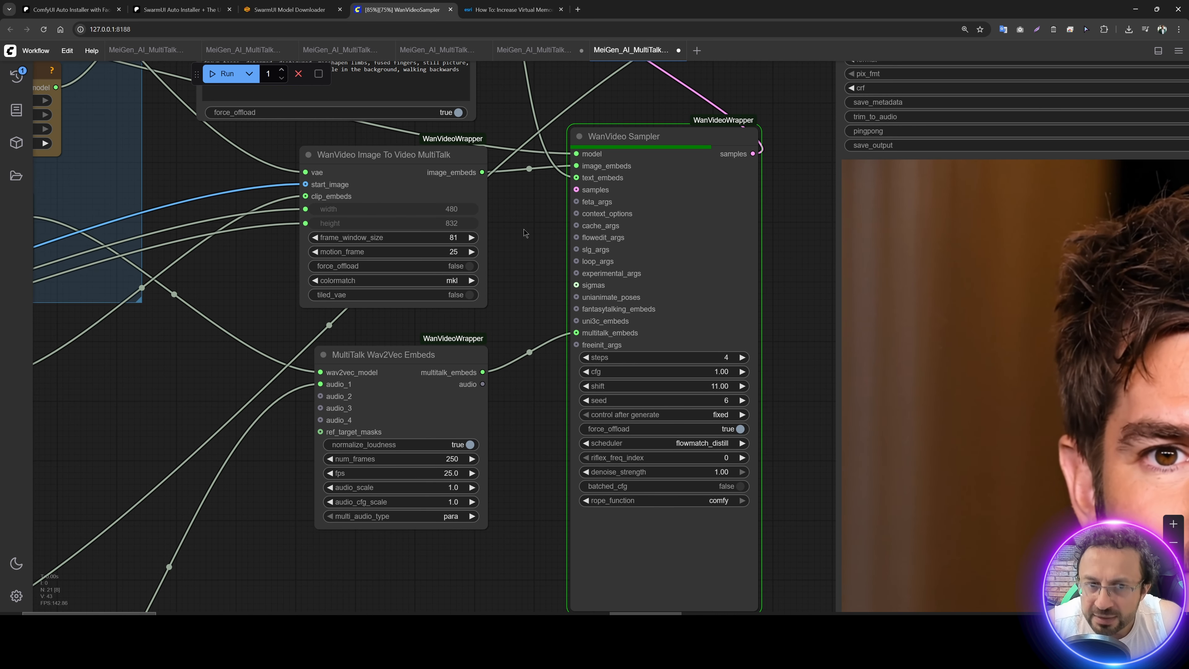
pyautogui.moveTo(524, 228); pyautogui.dragTo(418, 239)
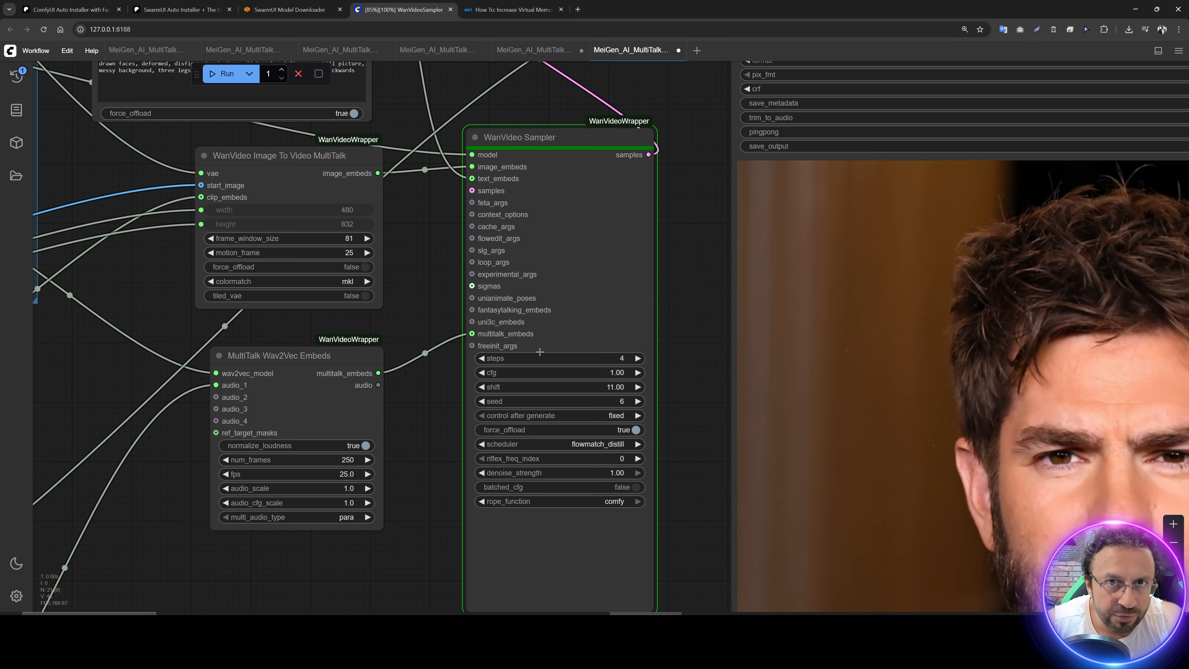
pyautogui.scroll(-2, 548, 354)
pyautogui.scroll(-2, 549, 363)
pyautogui.scroll(5, 594, 448)
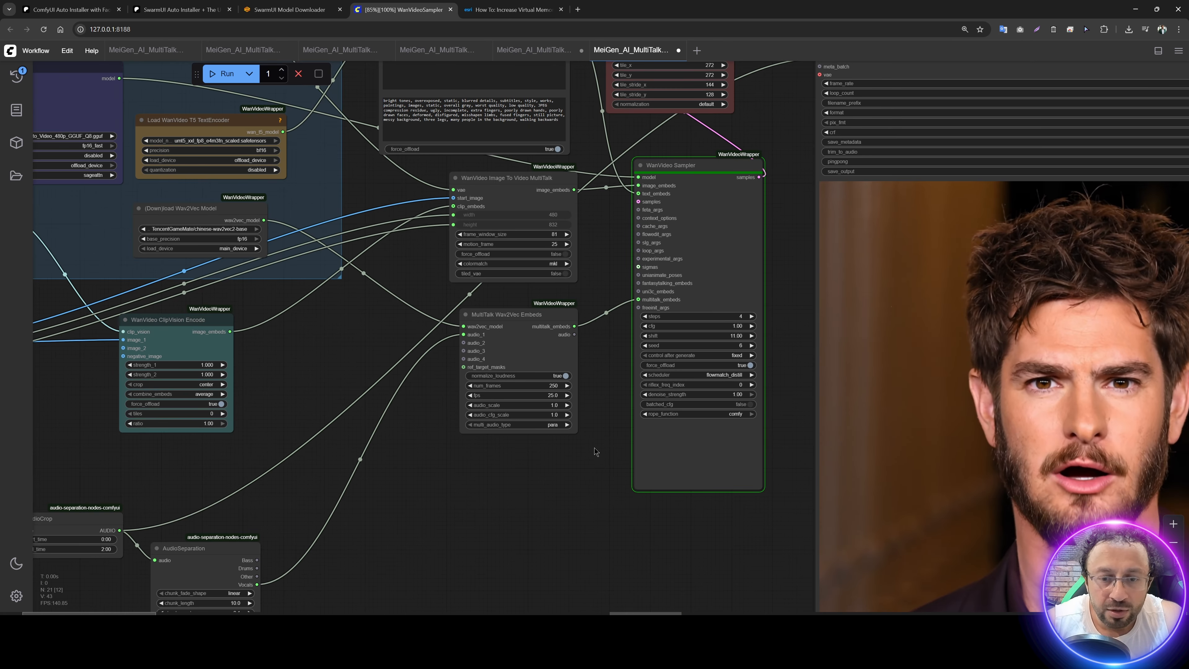
pyautogui.scroll(1, 597, 471)
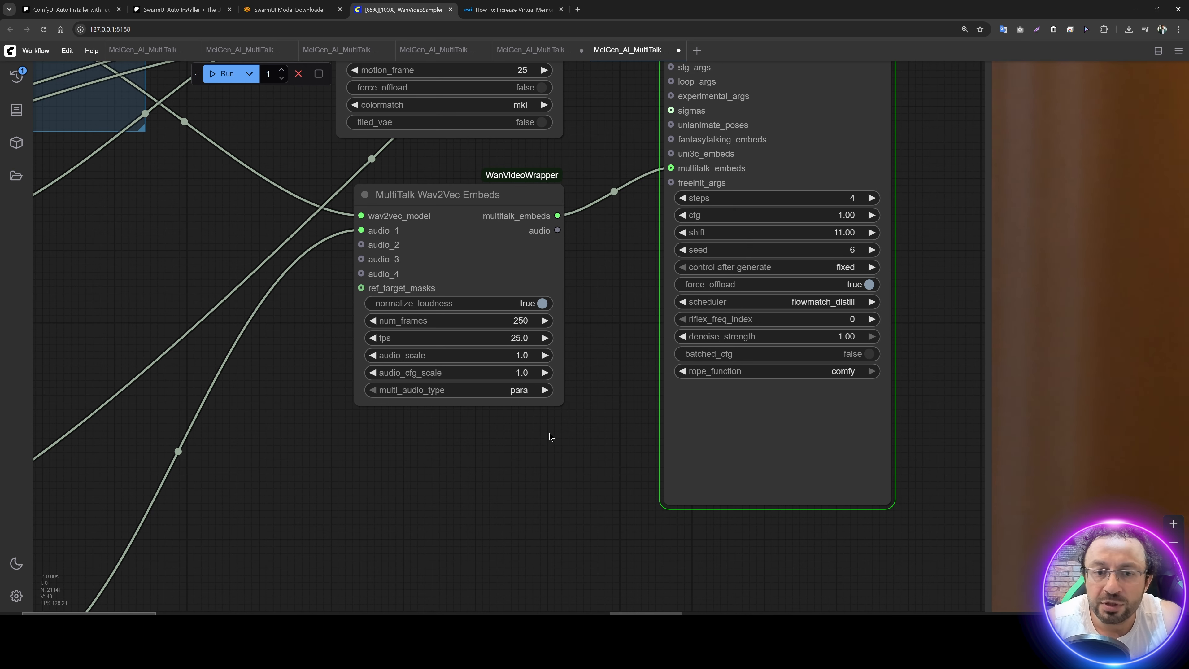
# Step: Locate MeiGen_AI_MultiTalk_480p_long_context.json in the kijai_Multi_Talk folder, and put the folder window away
pyautogui.click(482, 625)
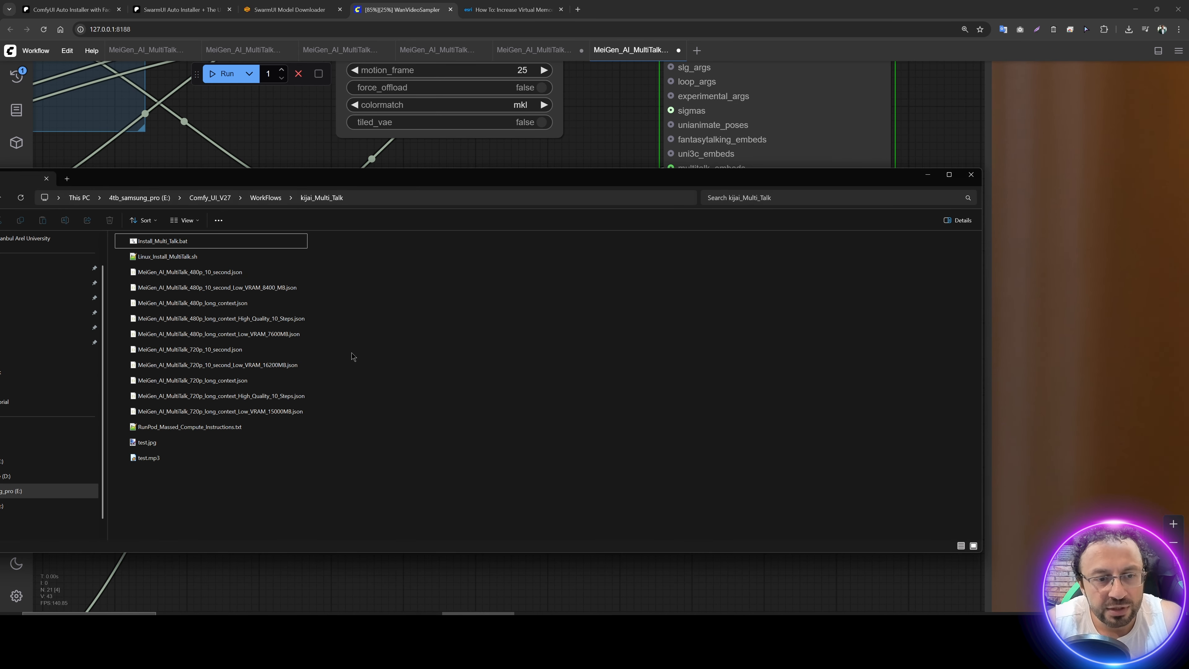
pyautogui.click(222, 304)
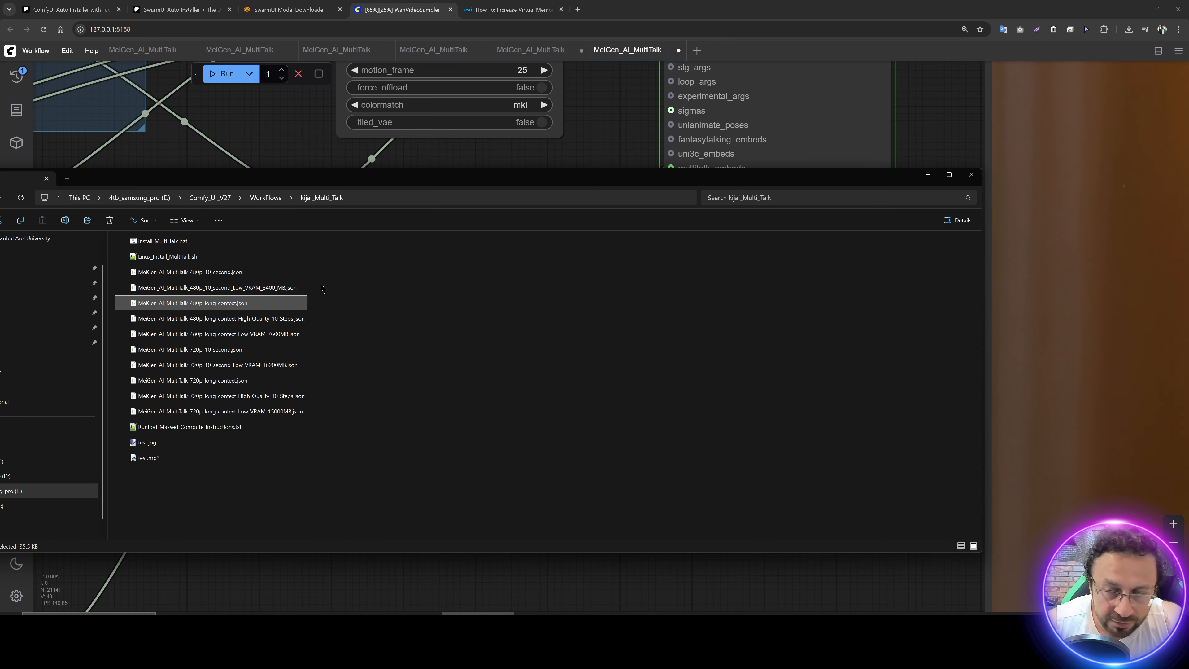
pyautogui.click(921, 179)
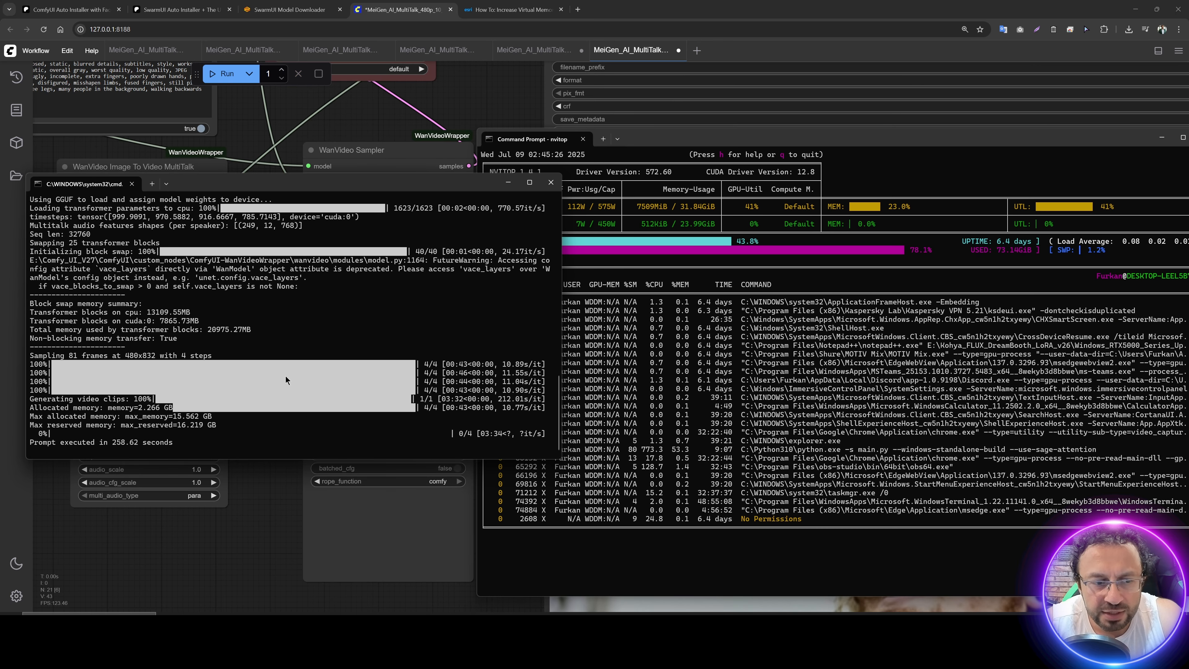
# Step: Read the maximum reserved memory and the prompt execution time in the ComfyUI console
pyautogui.moveTo(218, 427); pyautogui.dragTo(192, 427)
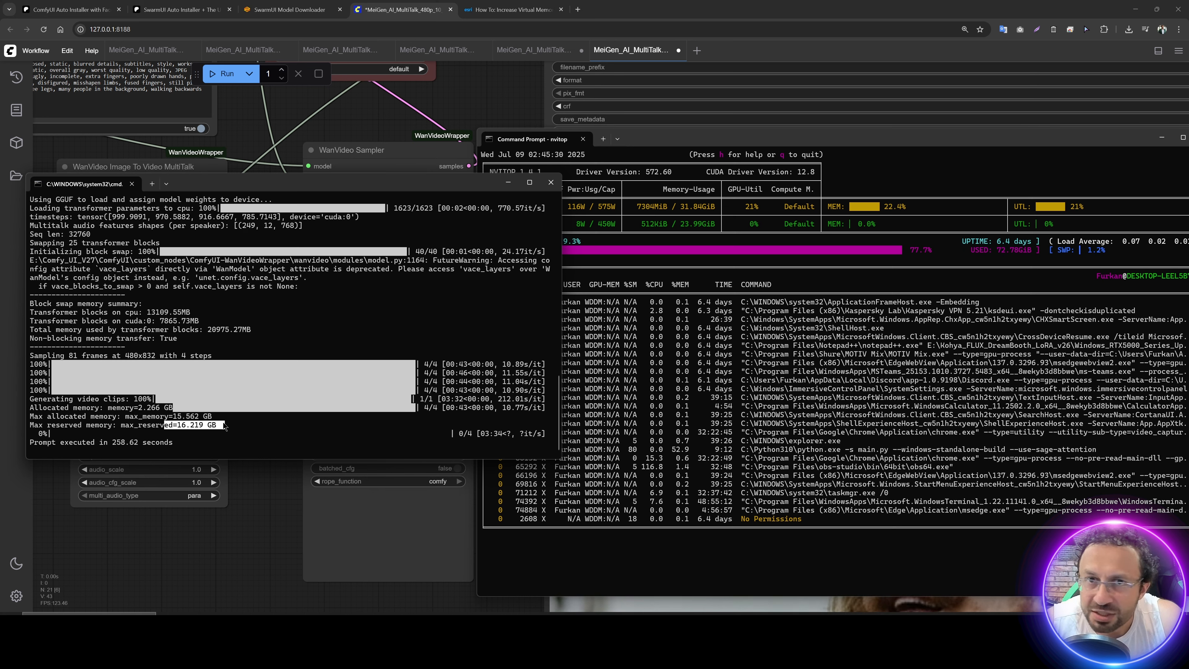
pyautogui.moveTo(181, 443); pyautogui.dragTo(148, 445)
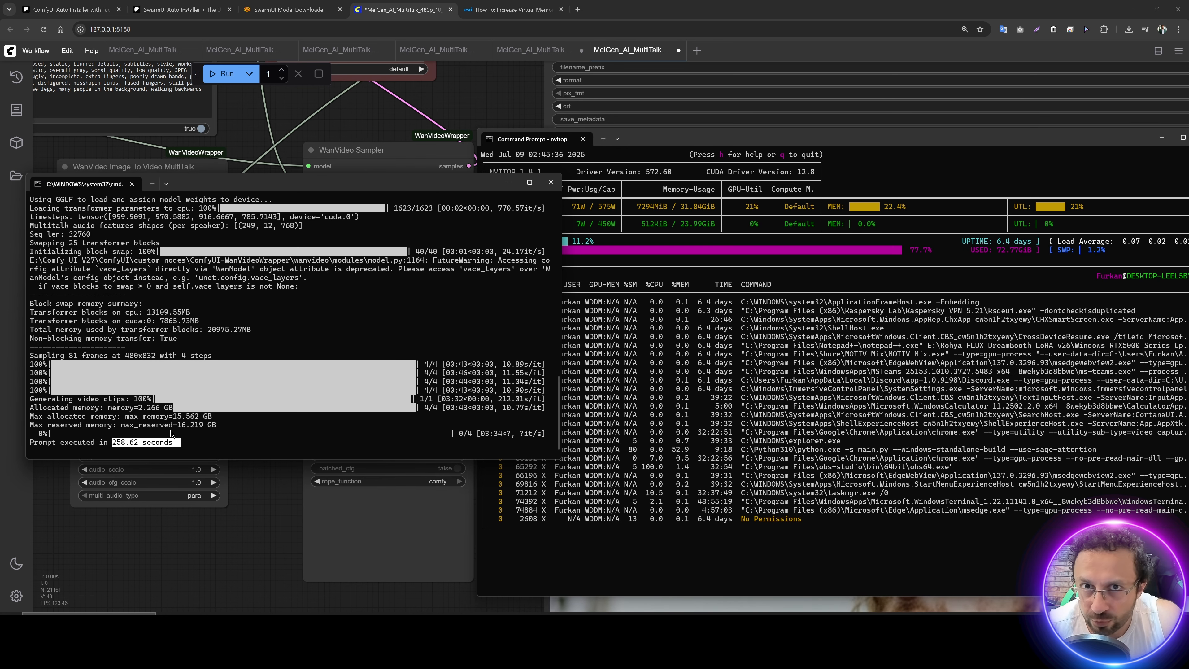
pyautogui.click(240, 530)
# Step: Review the whole generated video in the preview of the Video Combine node
pyautogui.scroll(-5, 241, 529)
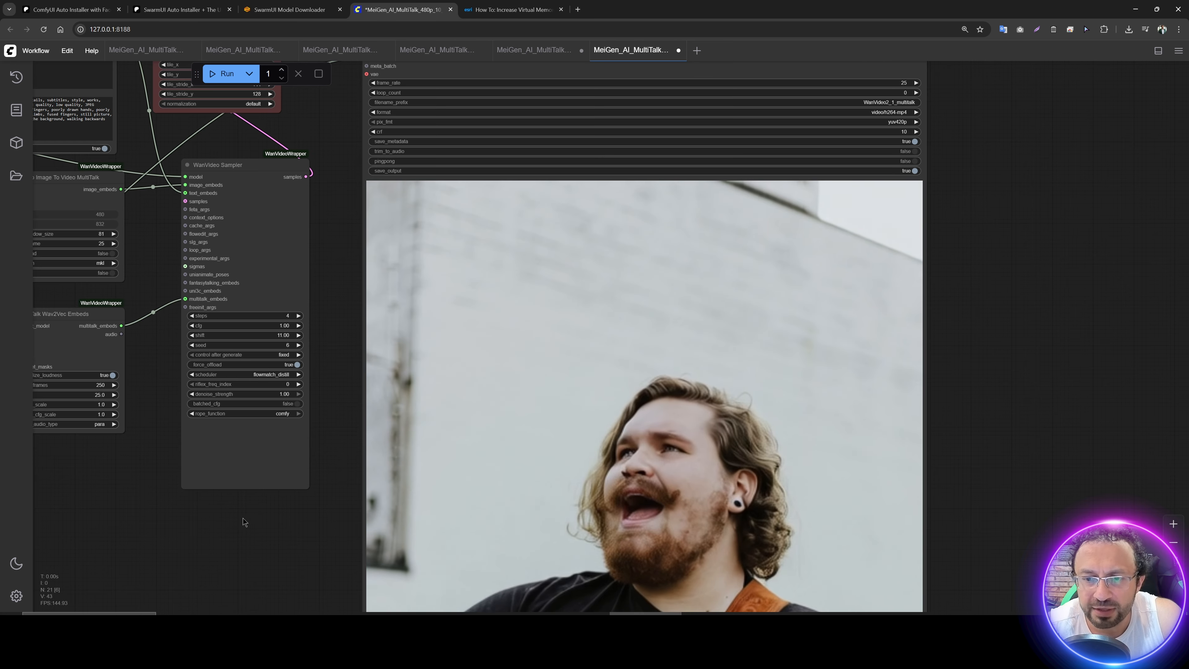
pyautogui.moveTo(1008, 529); pyautogui.dragTo(922, 298)
pyautogui.scroll(-2, 981, 308)
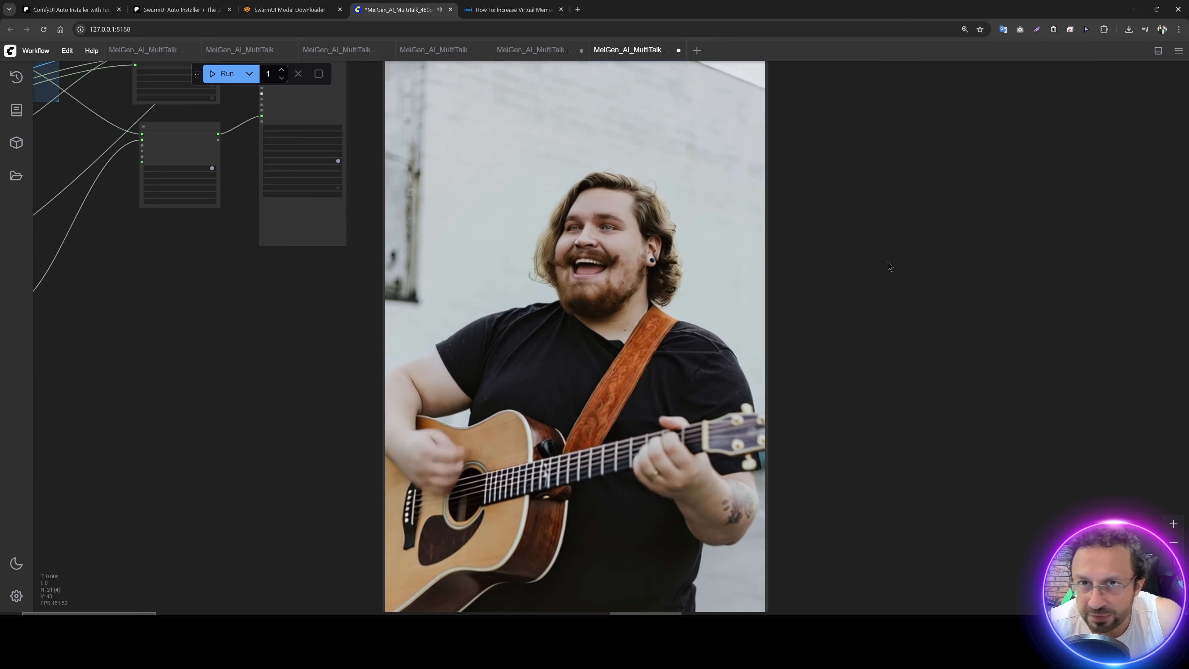
pyautogui.scroll(-3, 894, 300)
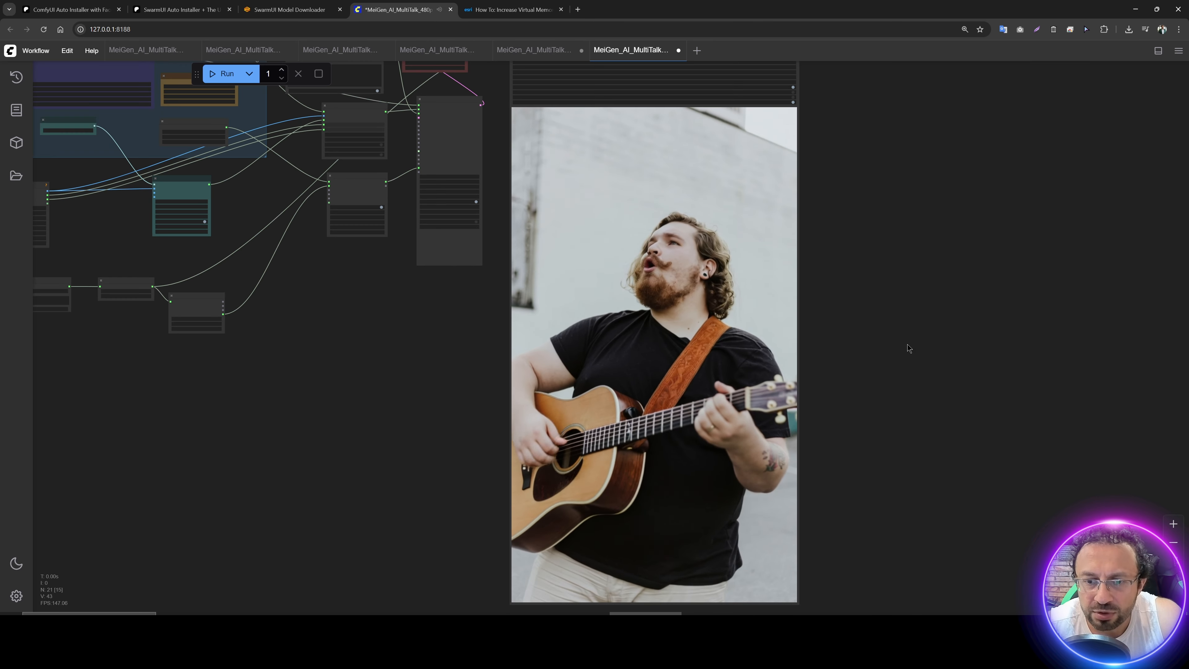
# Step: Save the video preview from the Video Combine node as a download
pyautogui.moveTo(907, 343); pyautogui.dragTo(819, 394)
pyautogui.rightClick(613, 241)
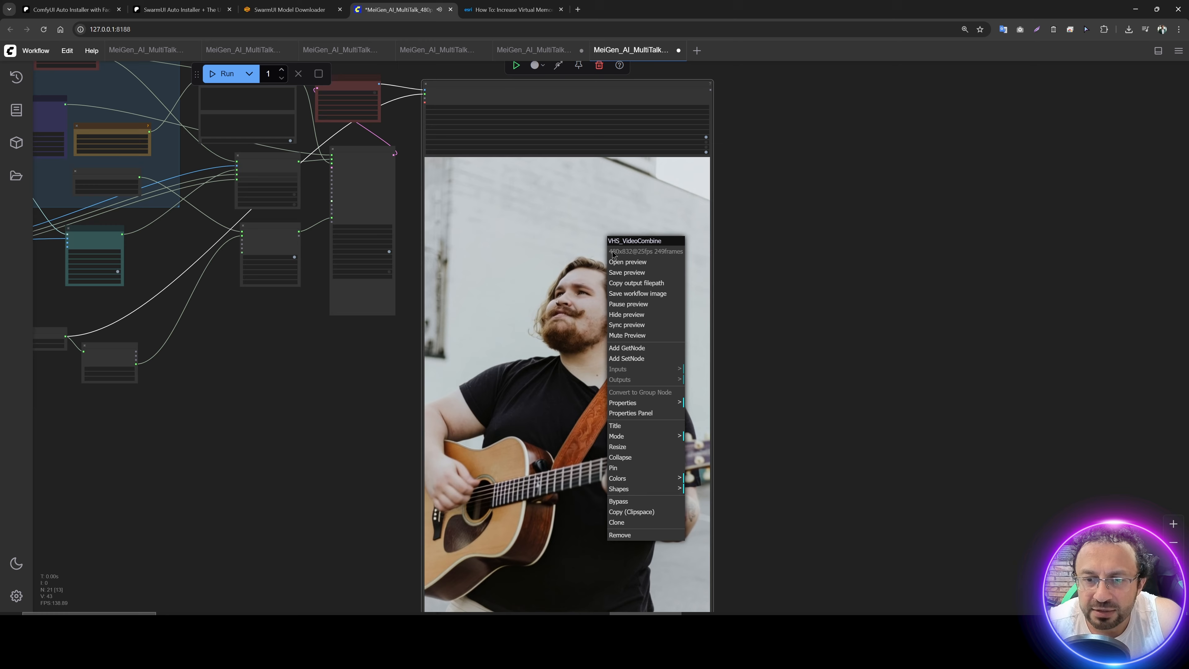
pyautogui.click(625, 272)
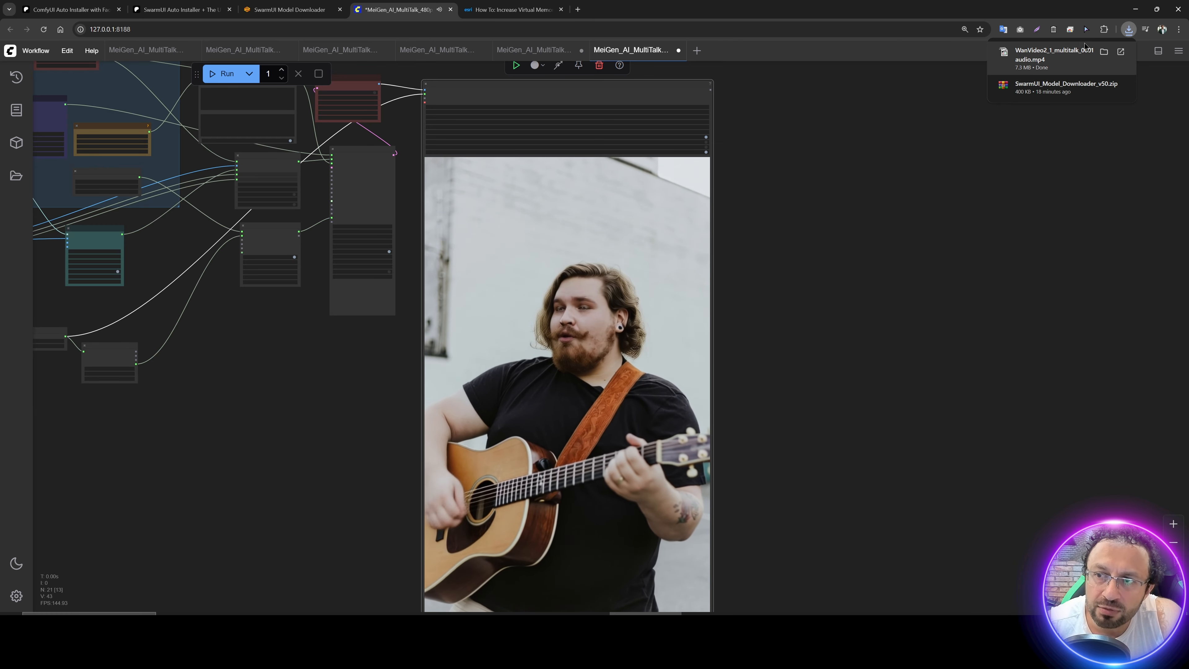
# Step: Open the output folder under Comfy_UI_V27\ComfyUI on drive E and play WanVideo2_1_multitalk_00018.mp4
pyautogui.click(470, 624)
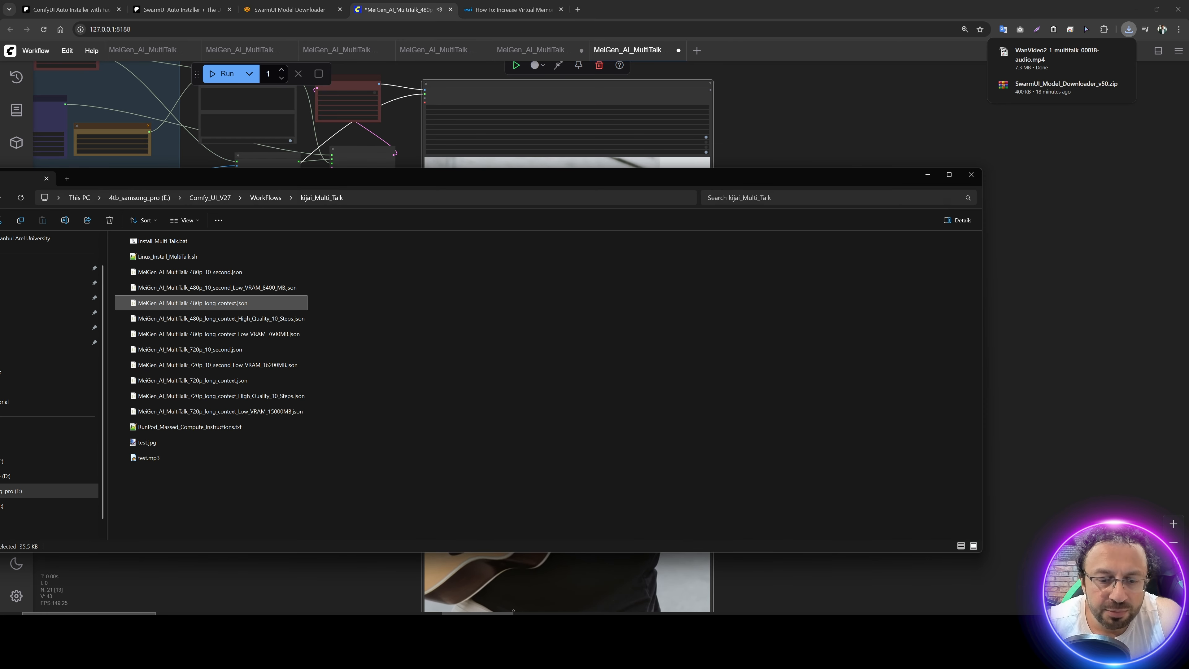
pyautogui.click(550, 623)
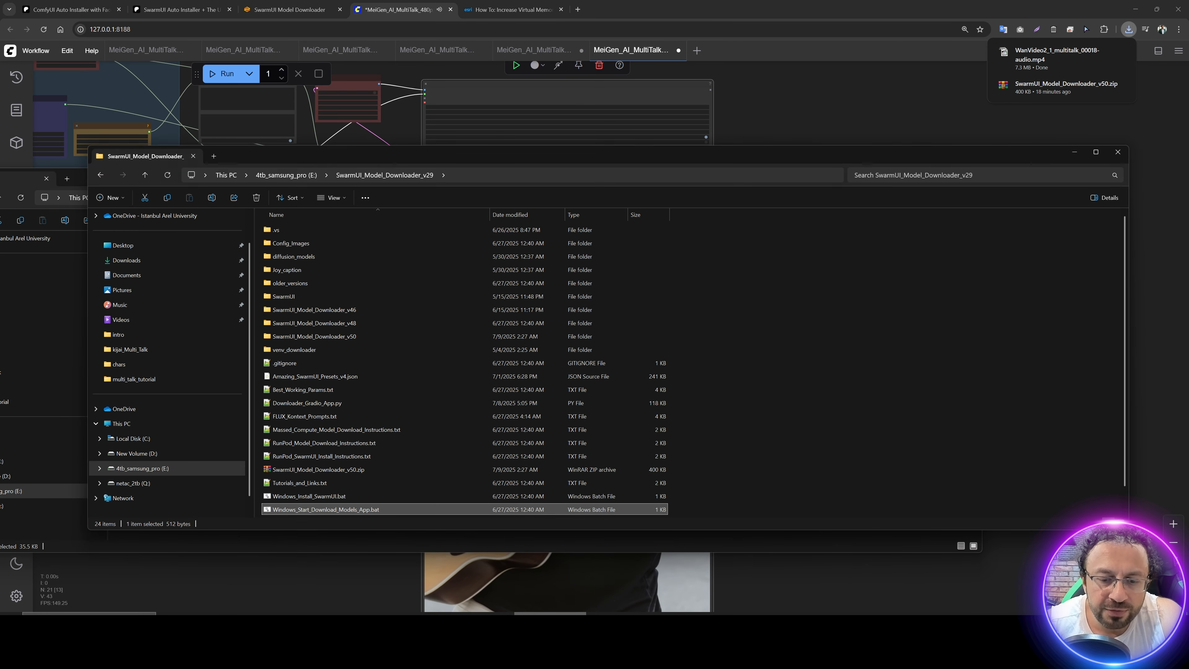
pyautogui.click(300, 179)
pyautogui.doubleClick(286, 242)
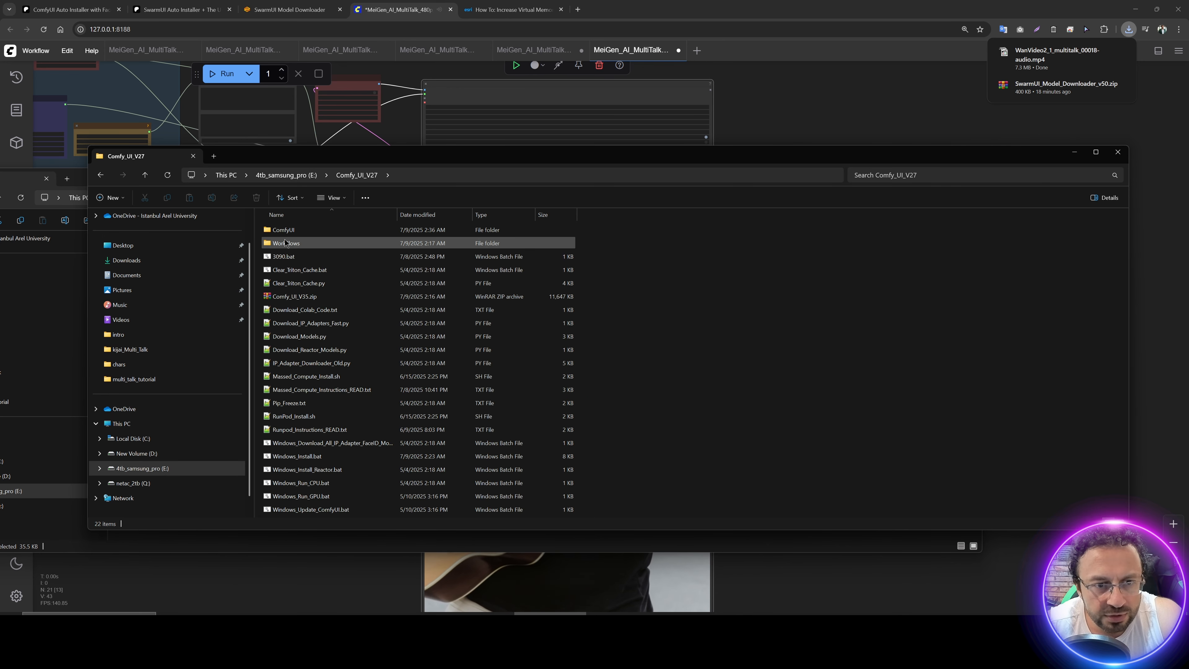
pyautogui.doubleClick(283, 229)
pyautogui.click(283, 470)
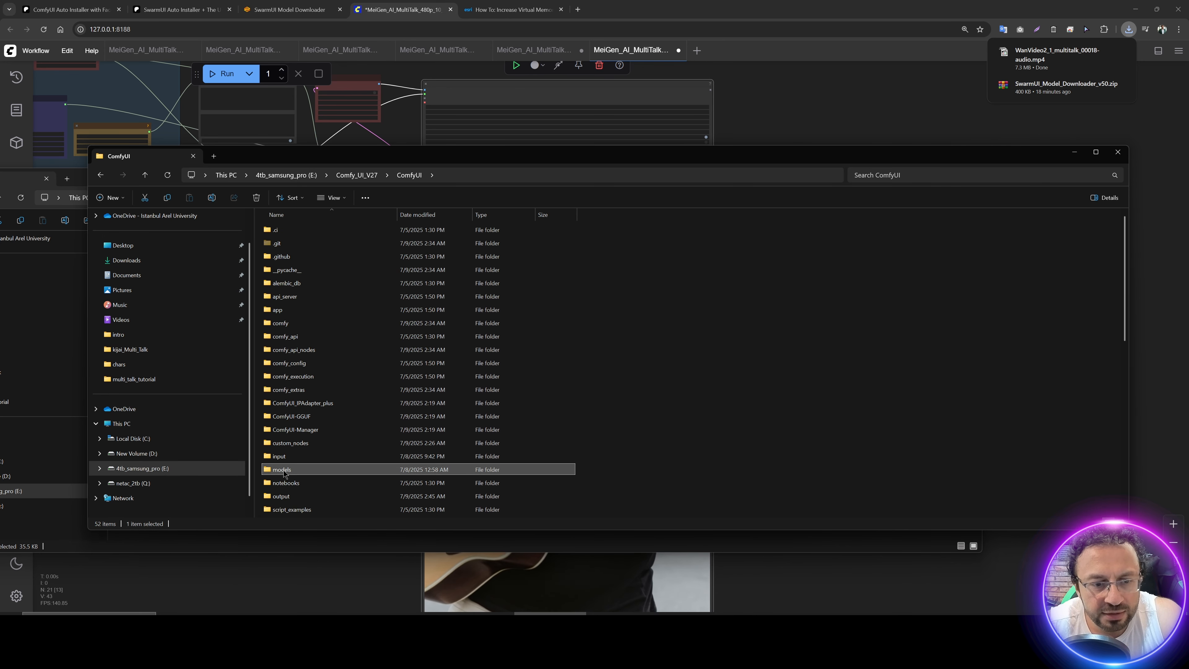
pyautogui.doubleClick(281, 496)
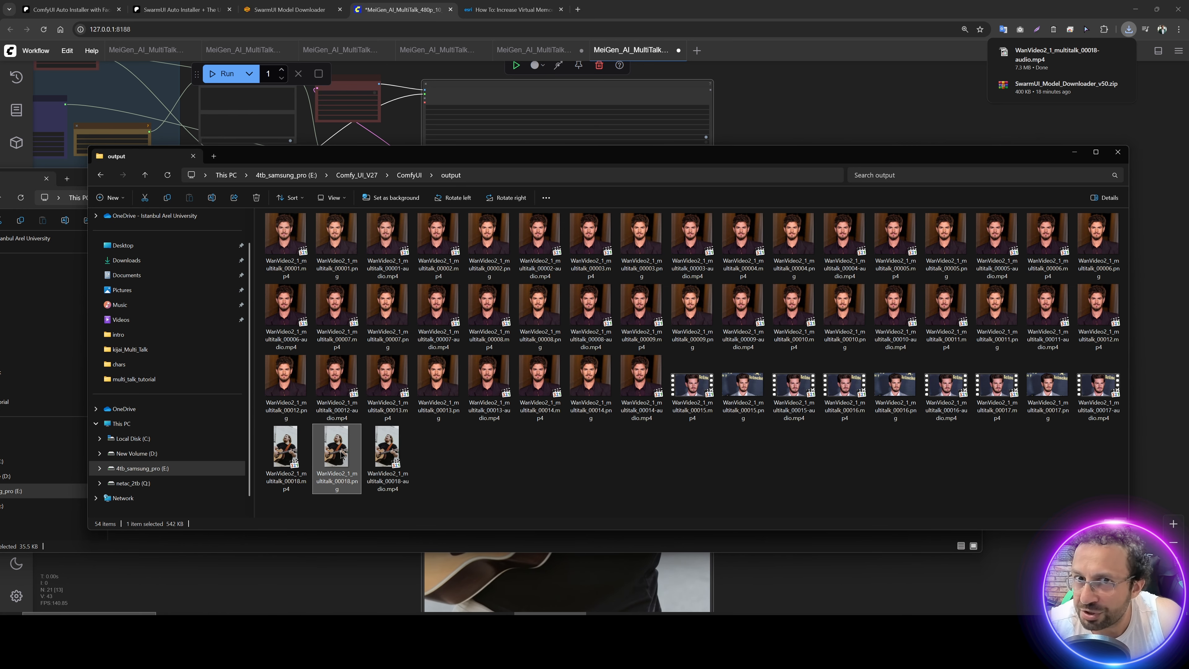
pyautogui.doubleClick(288, 454)
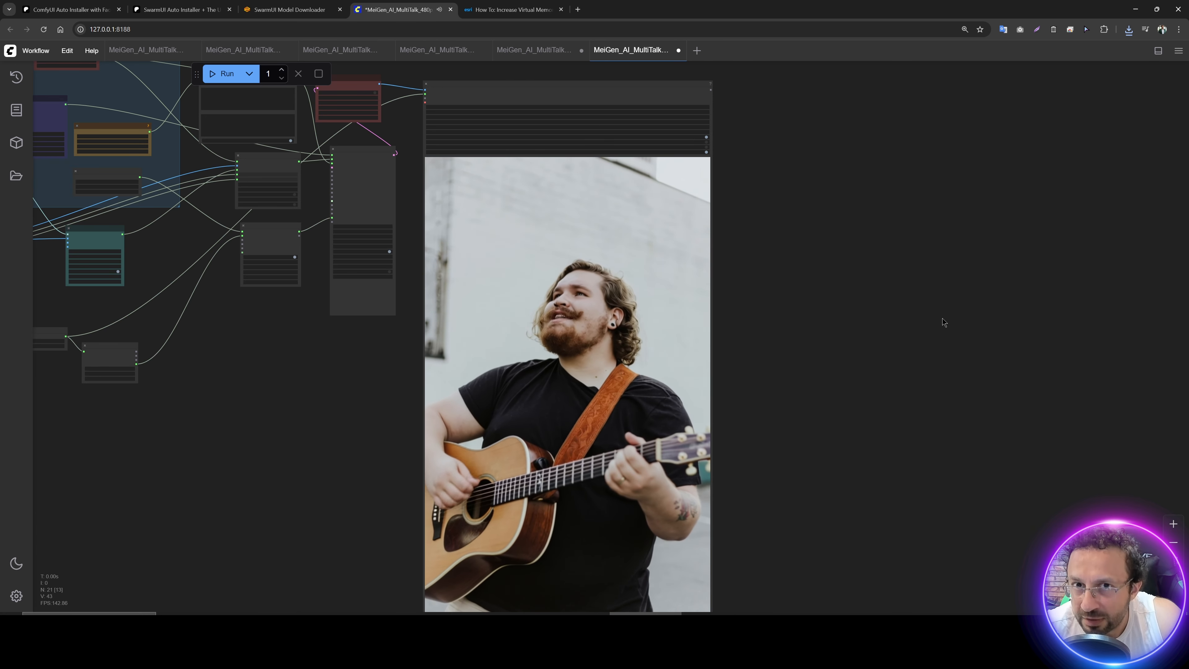
# Step: Load MeiGen_AI_MultiTalk_720p_long_context_High_Quality_10_Steps.json from the kijai_Multi_Talk folder into the ComfyUI canvas
pyautogui.click(478, 622)
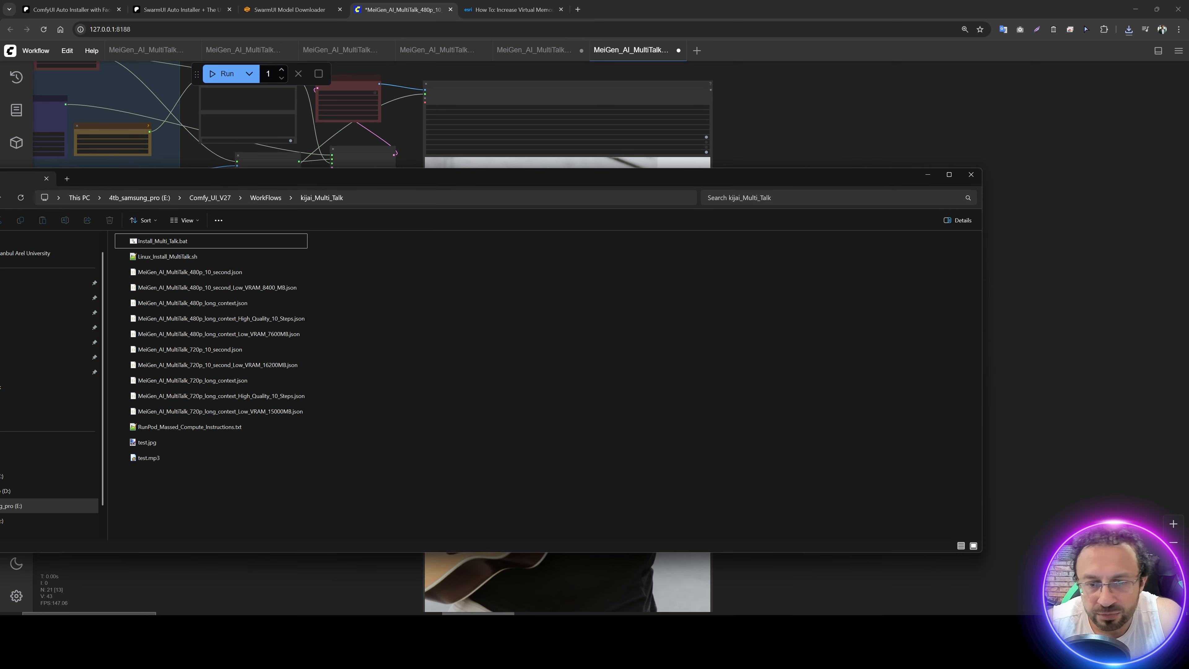
pyautogui.moveTo(361, 186); pyautogui.dragTo(624, 167)
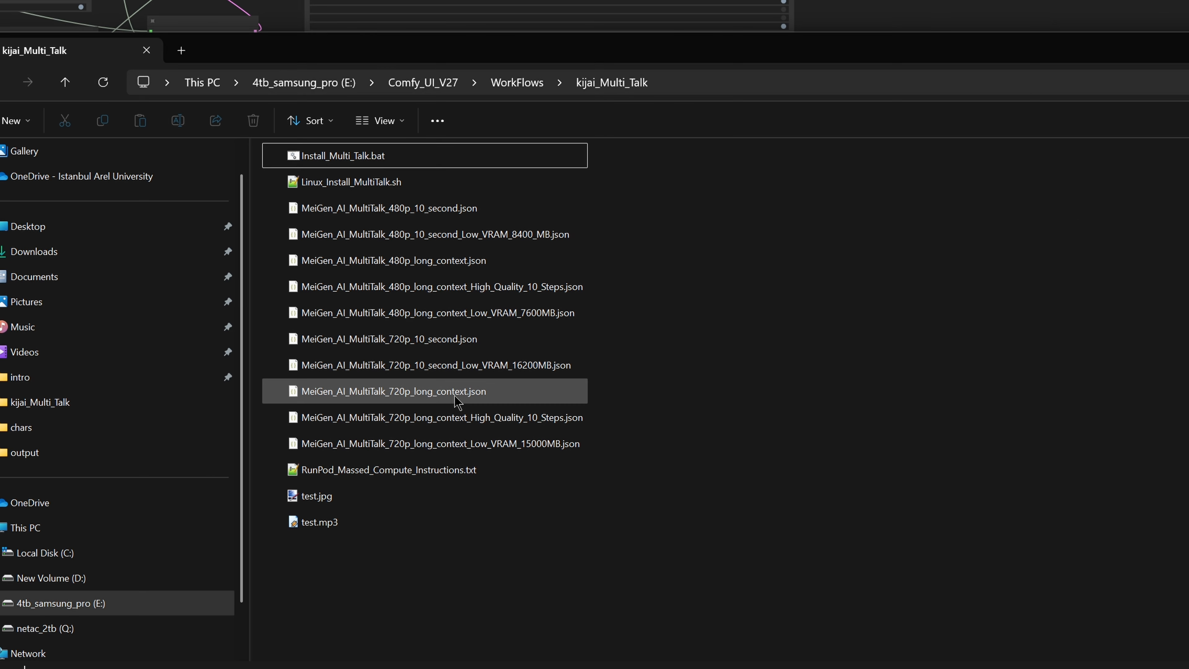
pyautogui.click(493, 365)
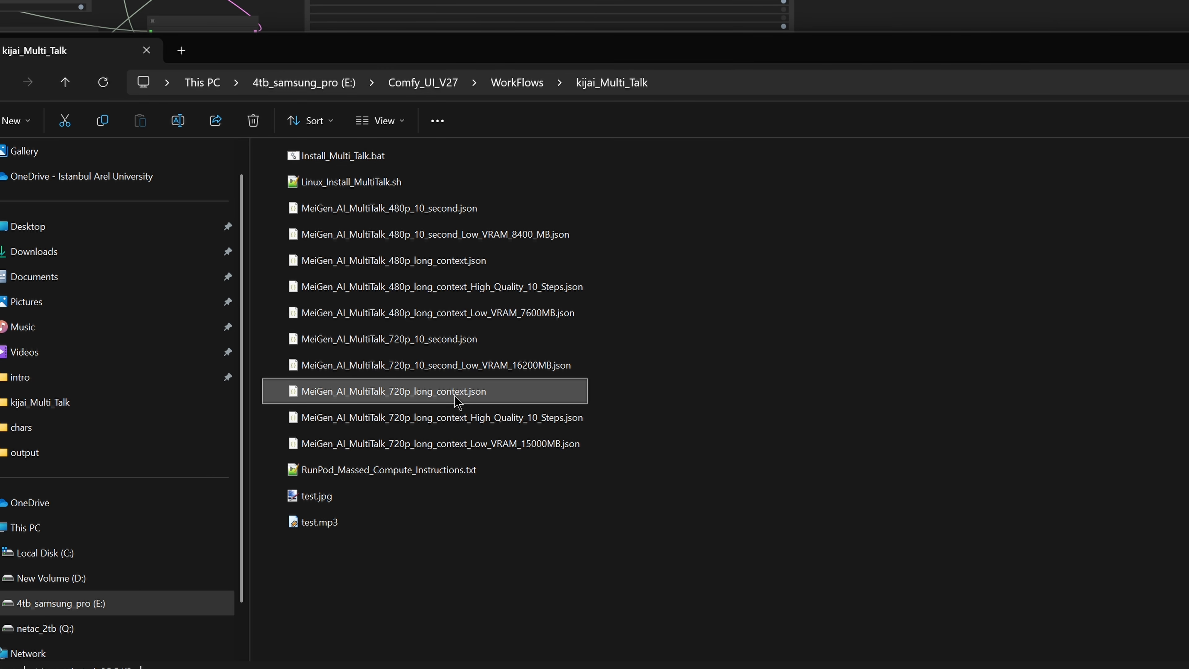
pyautogui.click(474, 425)
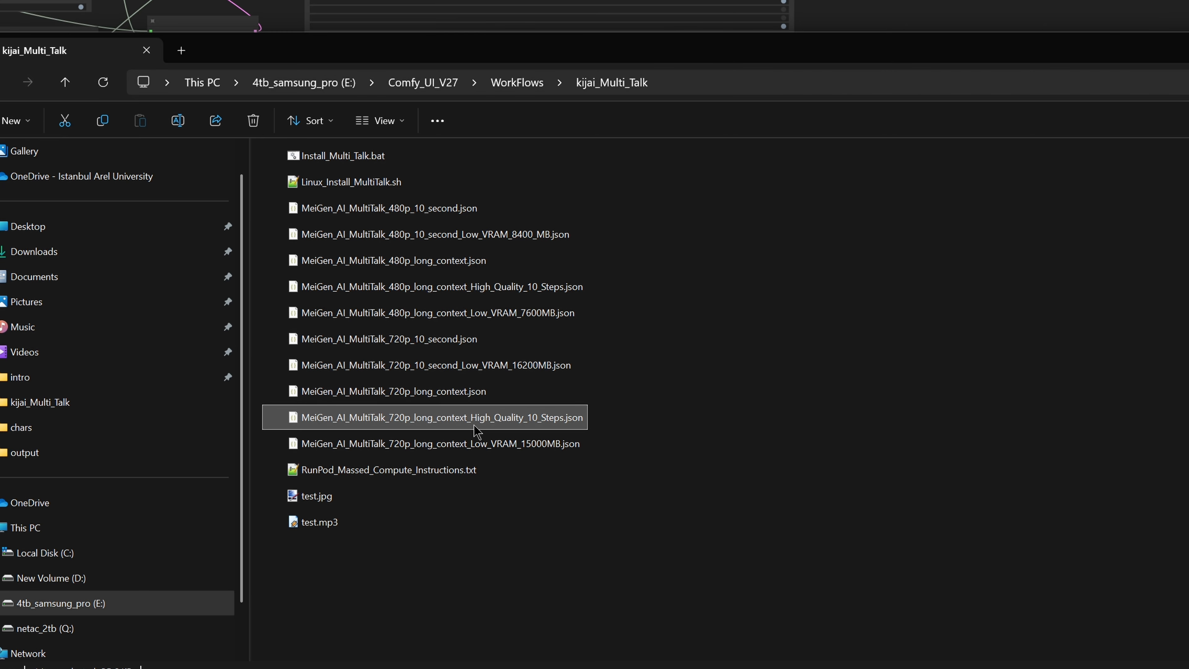
pyautogui.moveTo(474, 424); pyautogui.dragTo(0, 523)
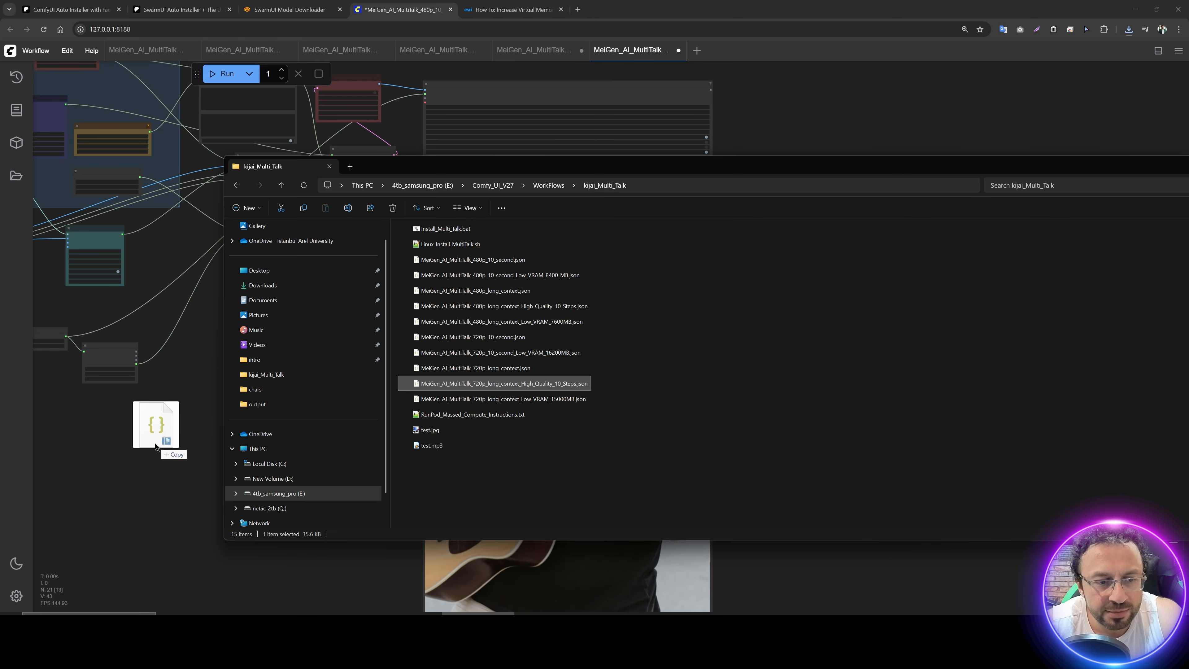
# Step: Drop the 720p long-context High_Quality_10_Steps workflow onto the canvas and choose test.jpg for its Load Image node
pyautogui.moveTo(156, 447); pyautogui.dragTo(167, 443)
pyautogui.scroll(1, 192, 99)
pyautogui.moveTo(191, 100); pyautogui.dragTo(522, 302)
pyautogui.scroll(2, 416, 138)
pyautogui.scroll(1, 413, 138)
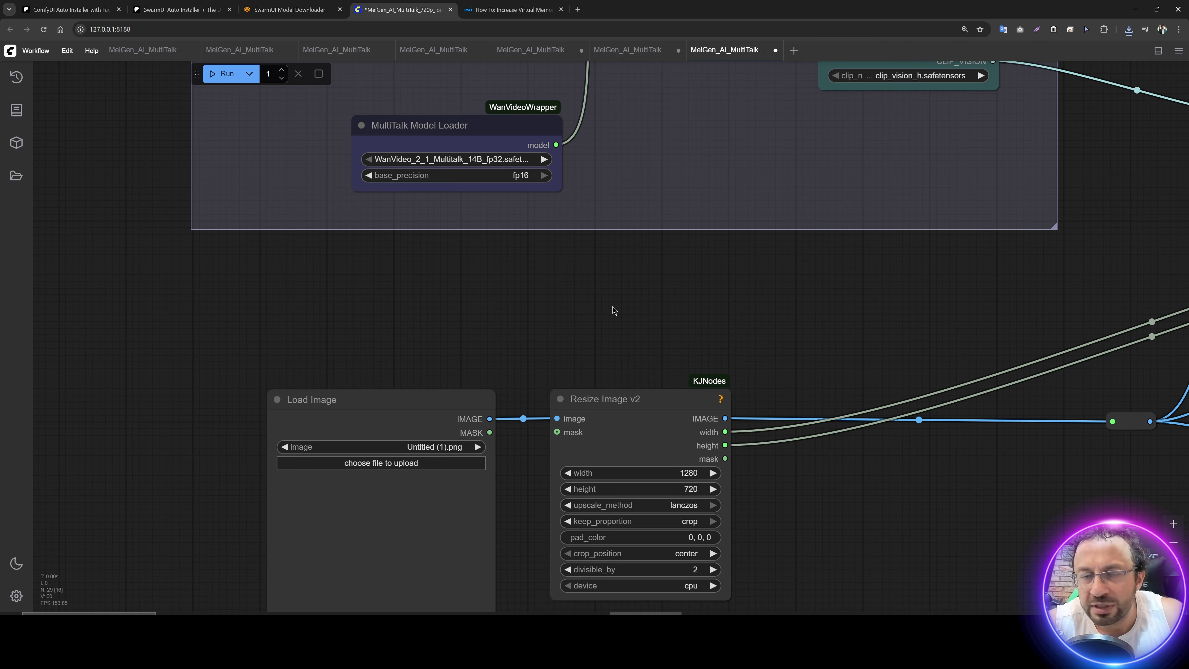
pyautogui.moveTo(612, 307); pyautogui.dragTo(558, 130)
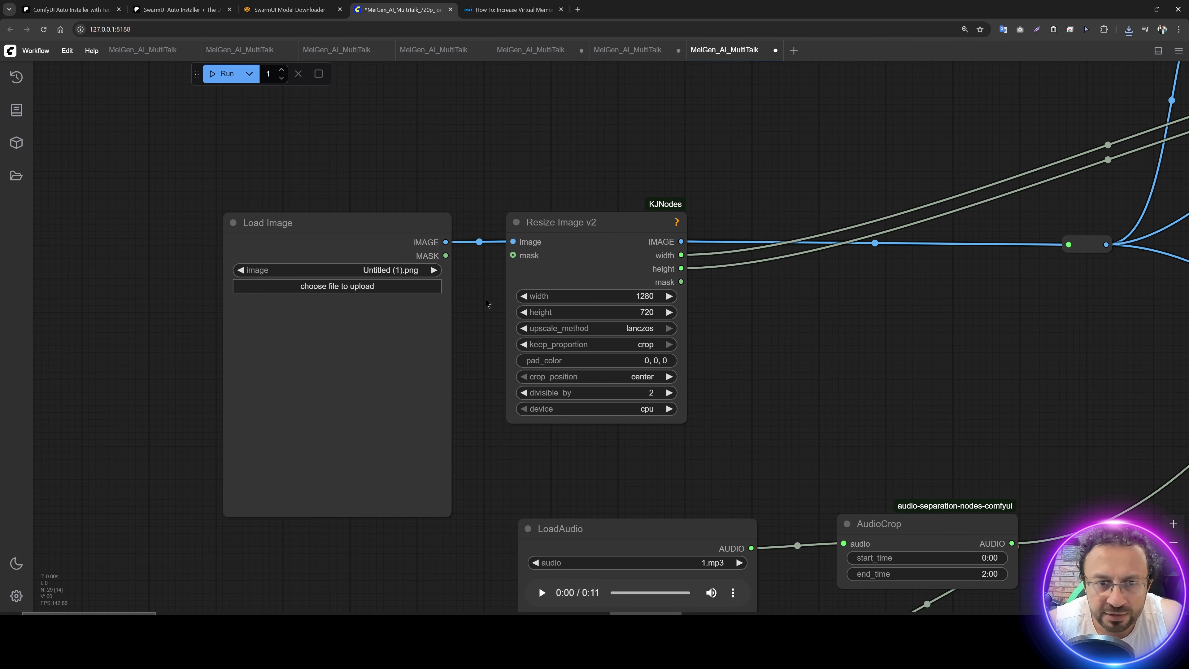
pyautogui.moveTo(487, 303); pyautogui.dragTo(458, 290)
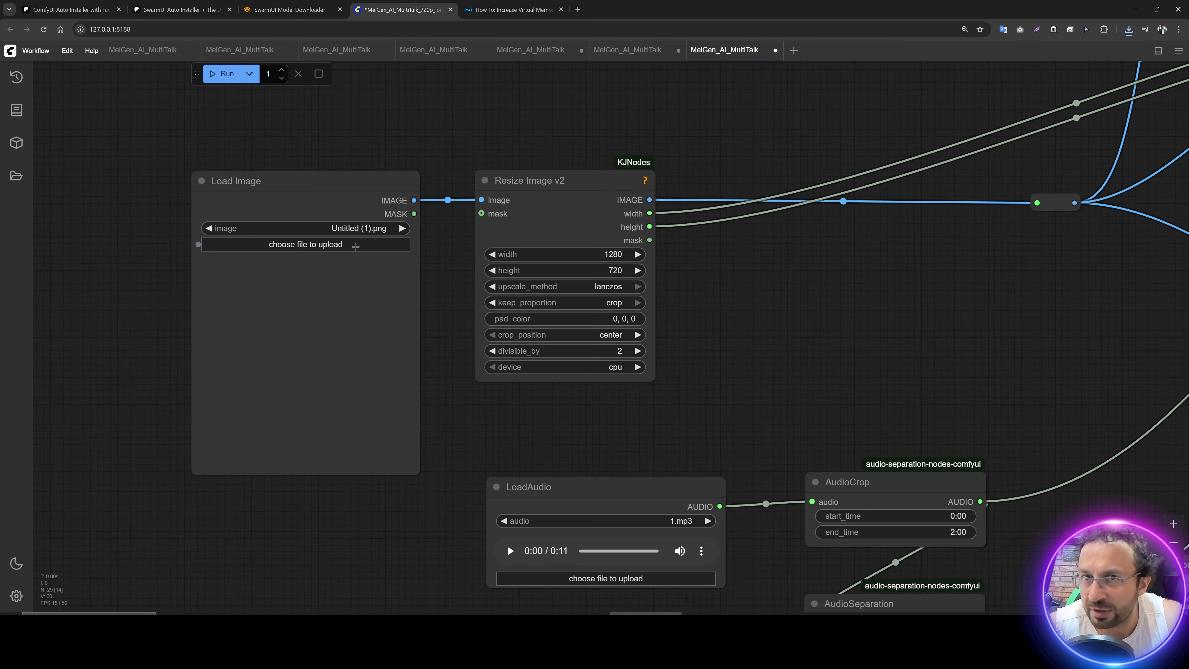
pyautogui.click(356, 246)
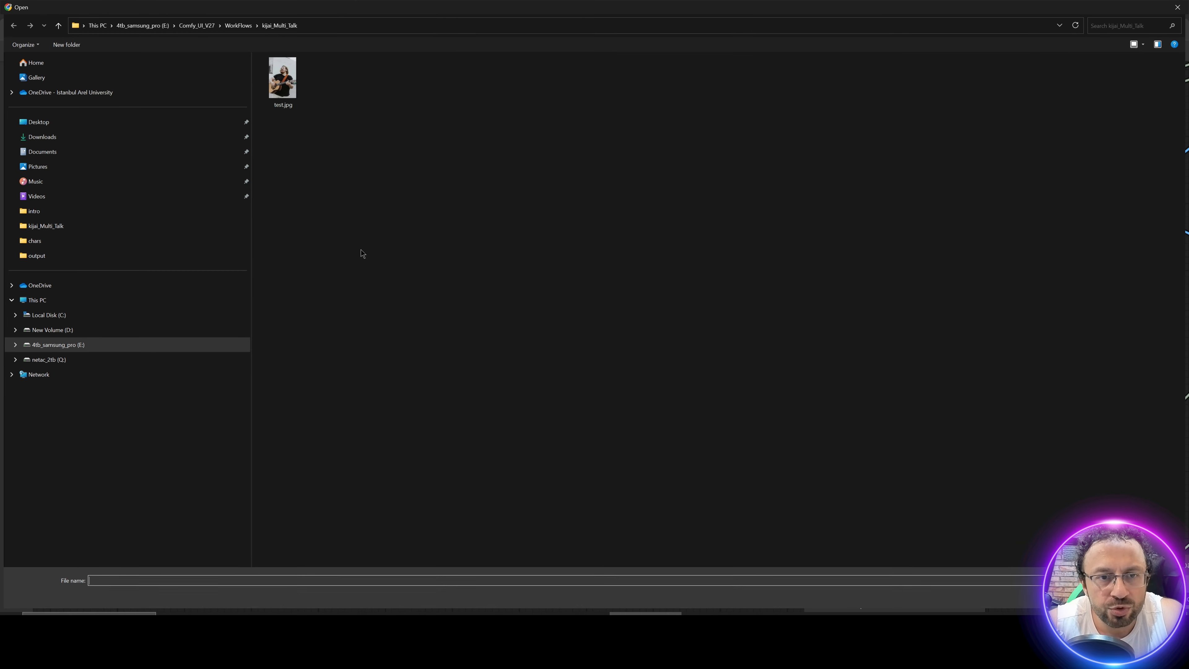
pyautogui.doubleClick(281, 79)
# Step: Choose test.mp3 from the kijai_Multi_Talk folder as the file of the LoadAudio node
pyautogui.moveTo(449, 360); pyautogui.dragTo(315, 146)
pyautogui.click(470, 366)
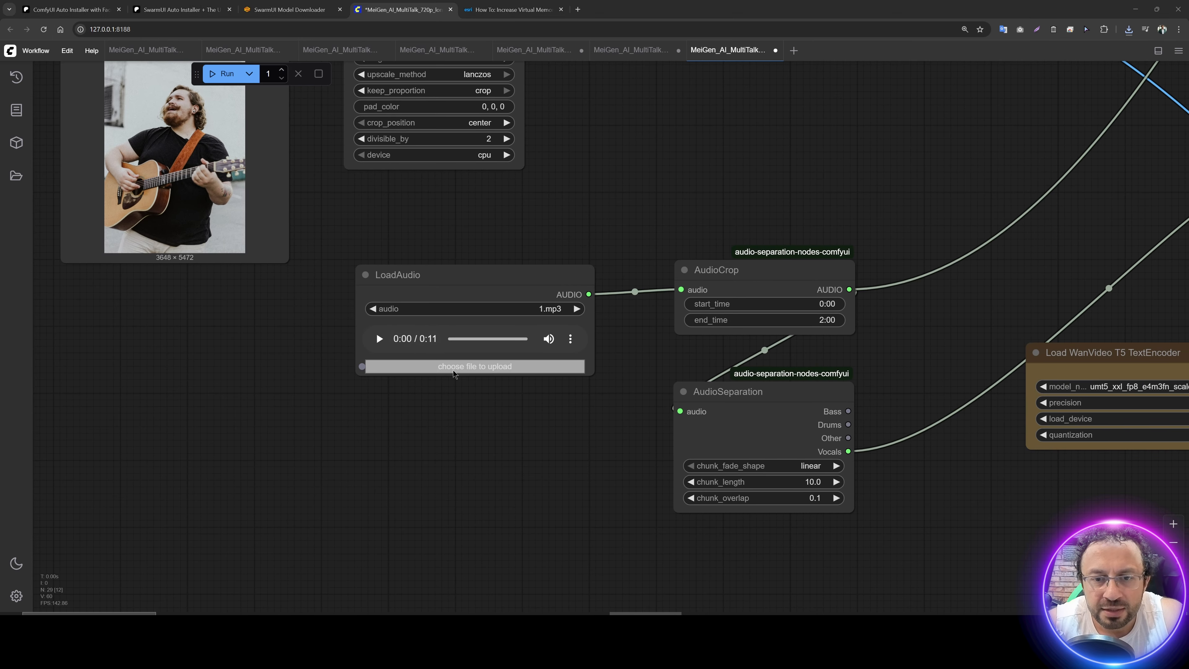
pyautogui.doubleClick(265, 73)
# Step: Set the Frames node's value to 250
pyautogui.moveTo(584, 163); pyautogui.dragTo(282, 275)
pyautogui.moveTo(585, 201); pyautogui.dragTo(286, 304)
pyautogui.click(583, 186)
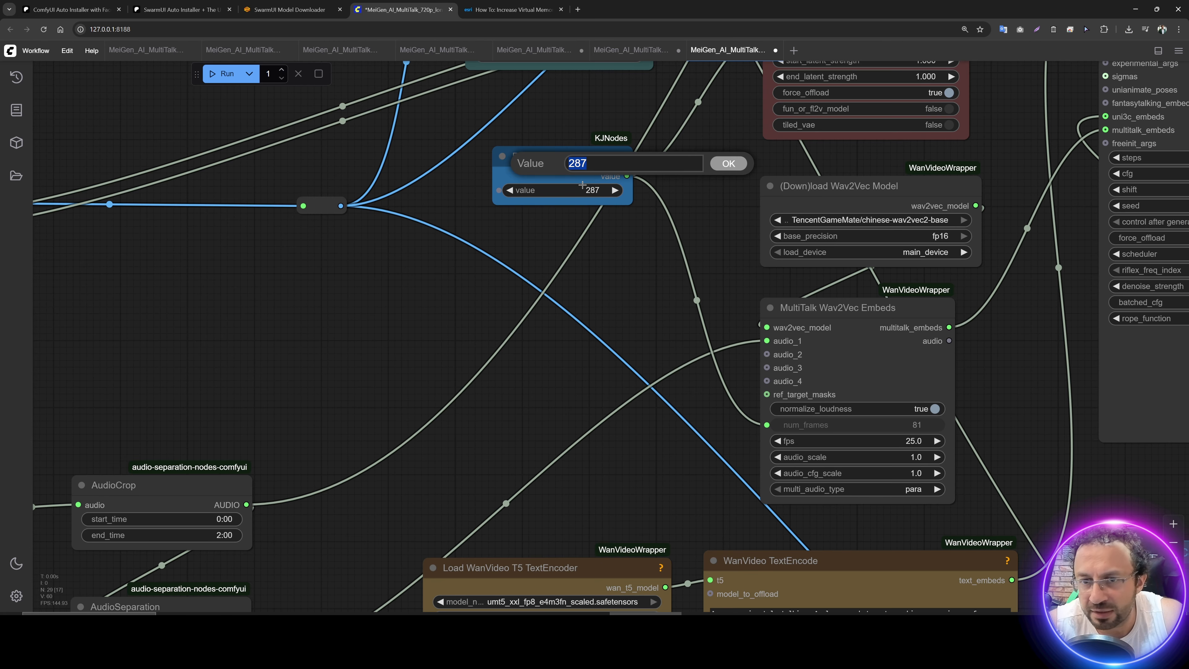
pyautogui.write('250')
pyautogui.press('Return')
pyautogui.scroll(-2, 407, 274)
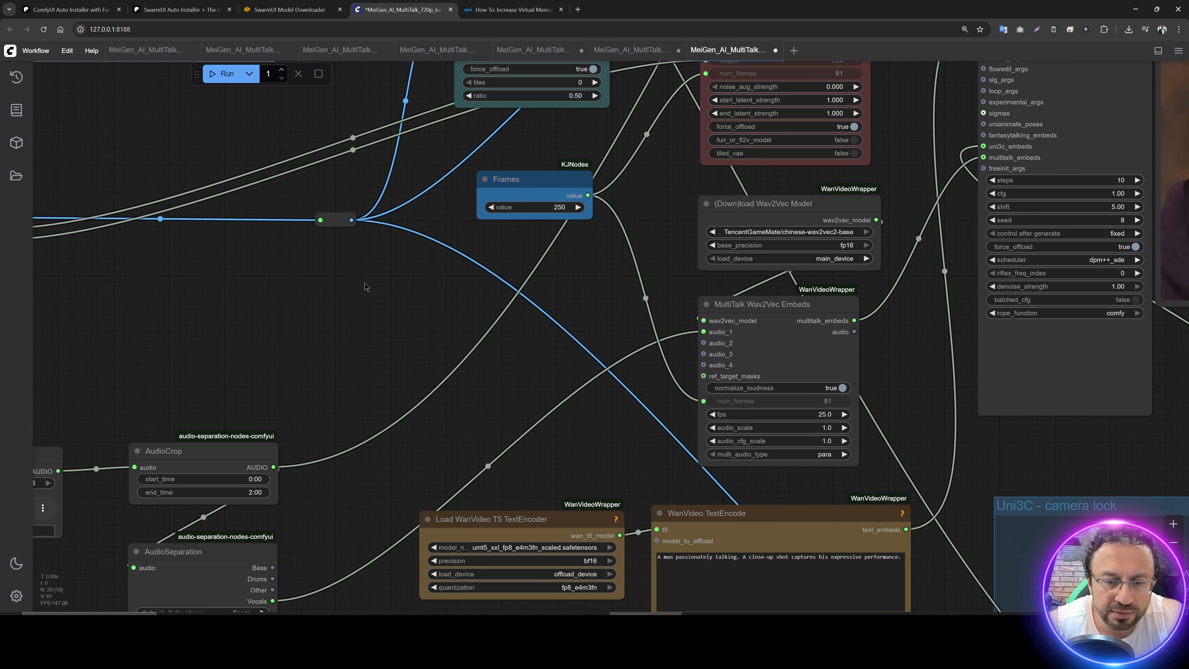
# Step: Examine the context options, encode, decode and sampler nodes, and select the word "talking" in the WanVideo TextEncode prompt
pyautogui.moveTo(363, 380); pyautogui.dragTo(82, 354)
pyautogui.moveTo(208, 303); pyautogui.dragTo(439, 593)
pyautogui.moveTo(511, 138); pyautogui.dragTo(125, 154)
pyautogui.moveTo(587, 183); pyautogui.dragTo(773, 418)
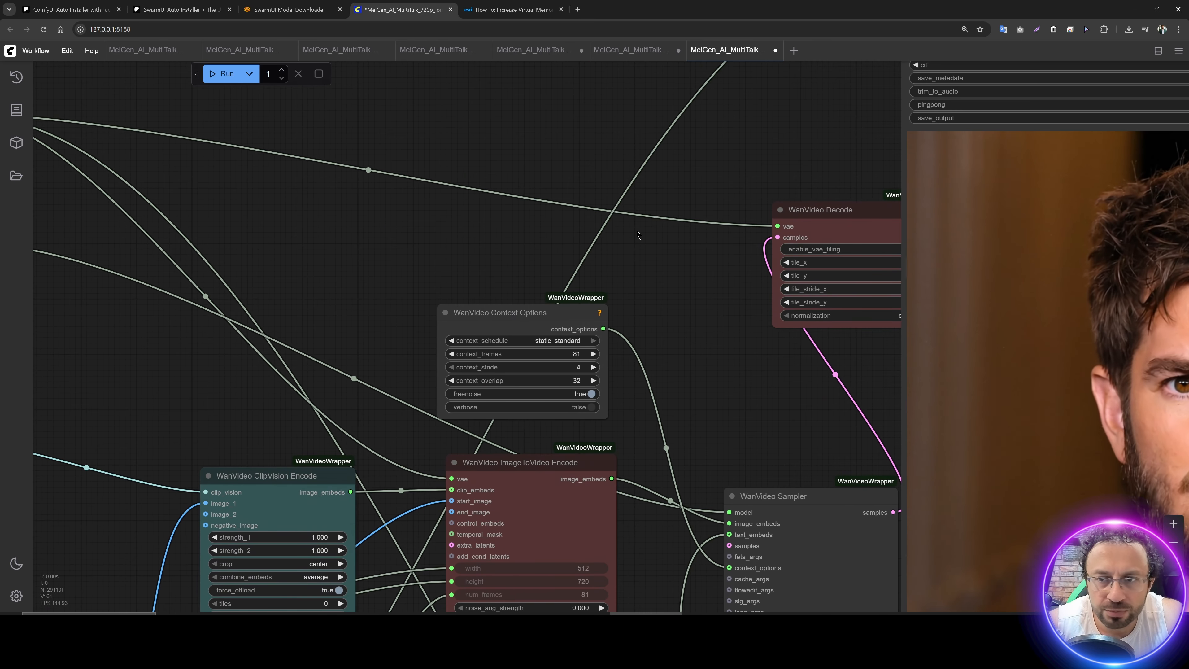
pyautogui.scroll(-3, 637, 234)
pyautogui.moveTo(638, 234); pyautogui.dragTo(338, 256)
pyautogui.moveTo(459, 235); pyautogui.dragTo(297, 214)
pyautogui.moveTo(225, 190); pyautogui.dragTo(474, 94)
pyautogui.moveTo(503, 592); pyautogui.dragTo(375, 65)
pyautogui.scroll(7, 376, 267)
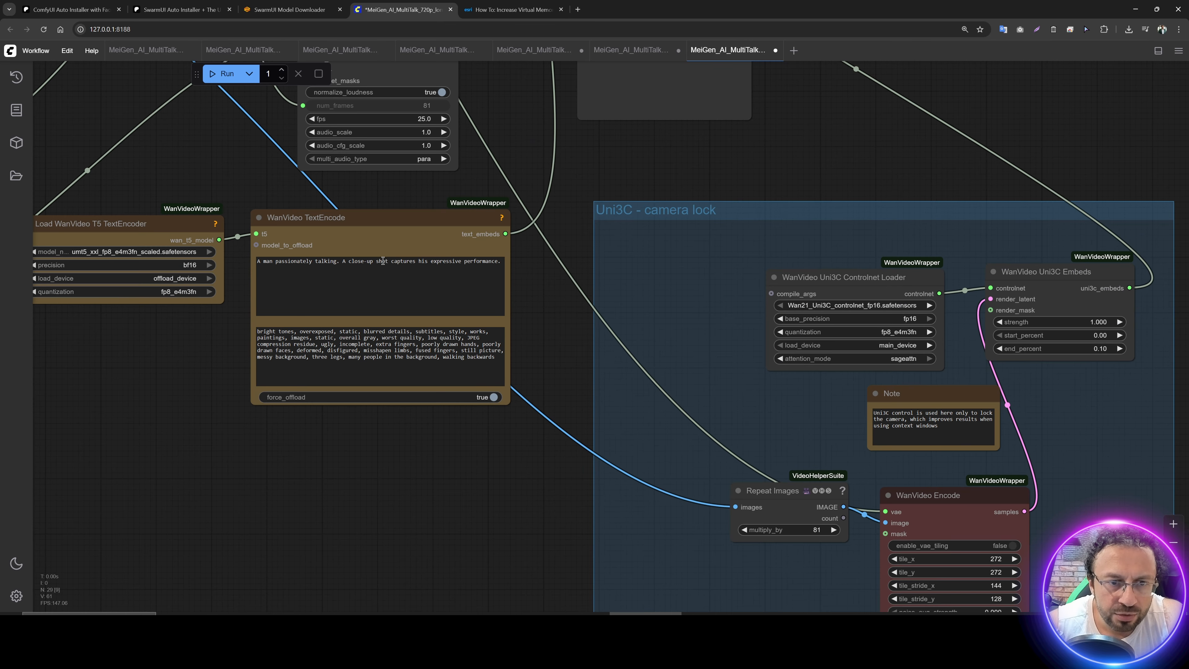
pyautogui.click(341, 266)
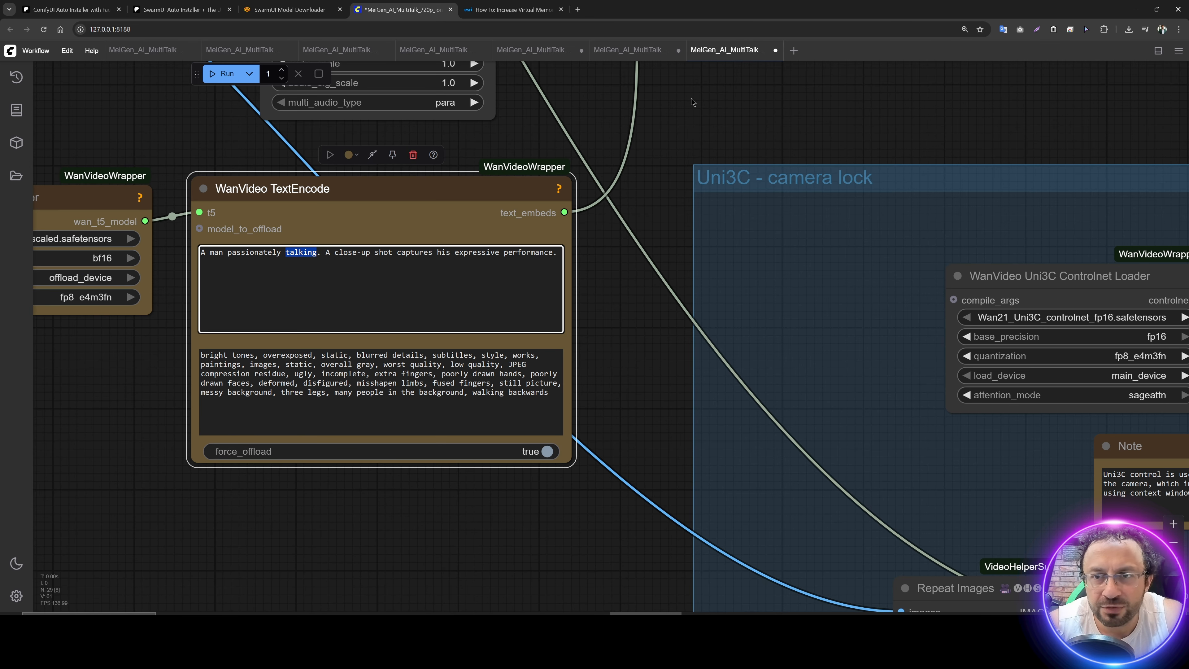
# Step: Close the open modified MeiGen_AI_MultiTalk workflows one after another, answering the save prompt for each
pyautogui.click(776, 51)
pyautogui.click(677, 375)
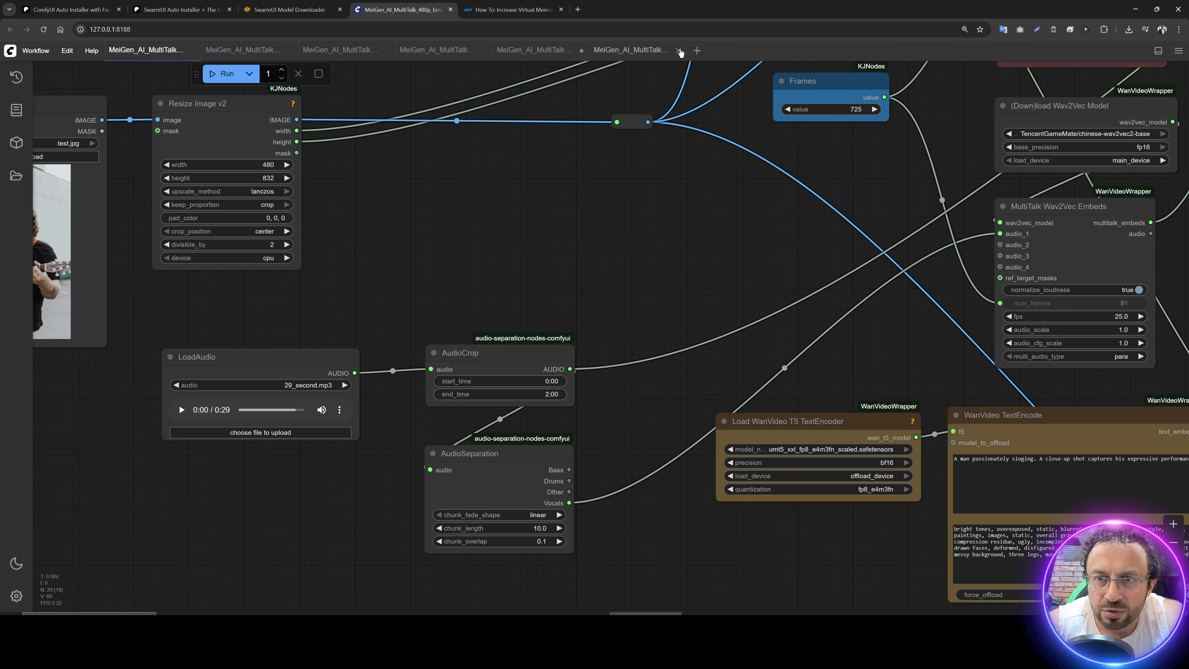
pyautogui.click(679, 50)
pyautogui.click(673, 375)
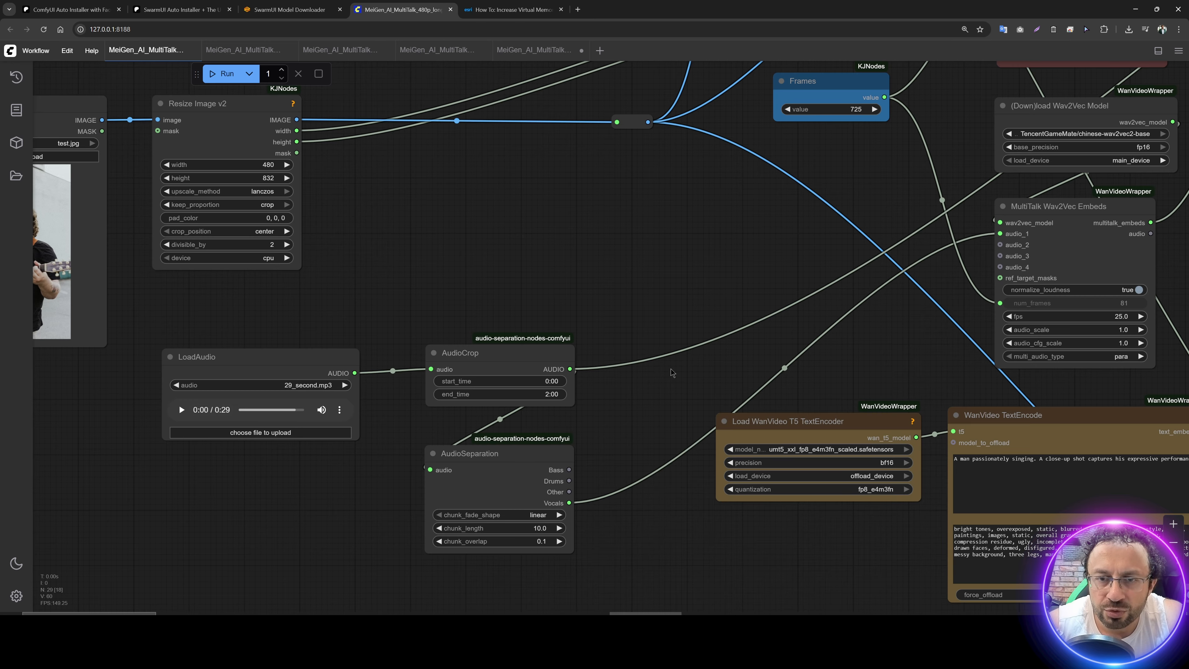
pyautogui.click(581, 51)
pyautogui.click(670, 375)
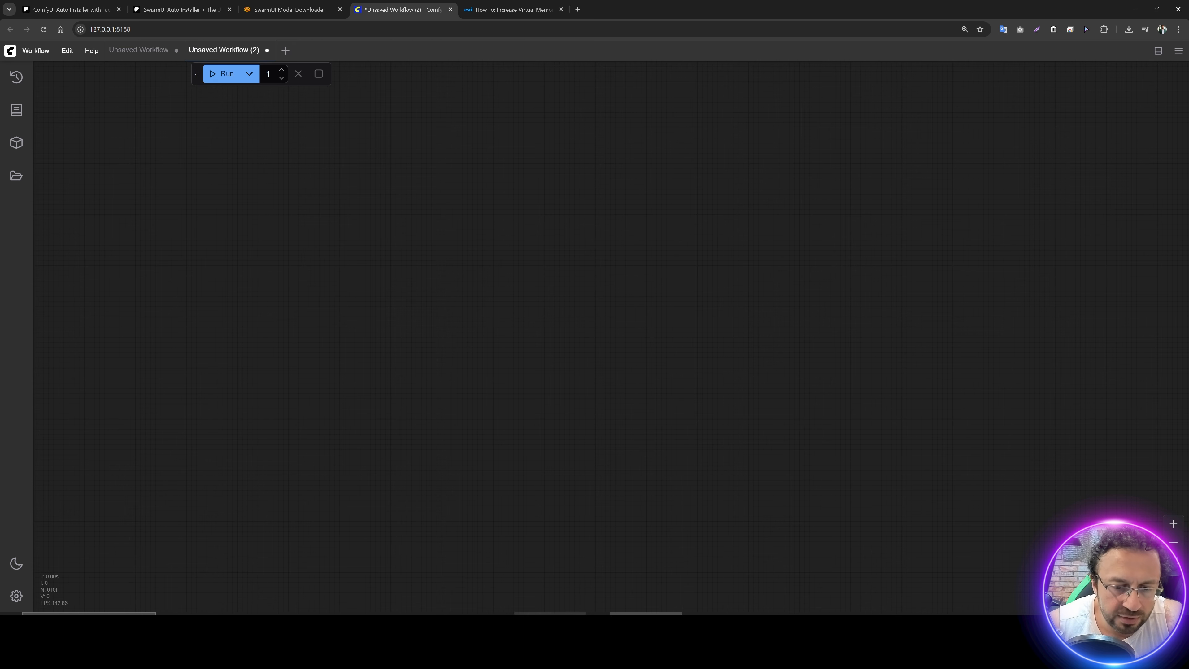
# Step: Load MeiGen_AI_MultiTalk_720p_long_context_High_Quality_10_Steps.json afresh from the kijai_Multi_Talk folder into the empty ComfyUI canvas
pyautogui.click(478, 624)
pyautogui.click(510, 389)
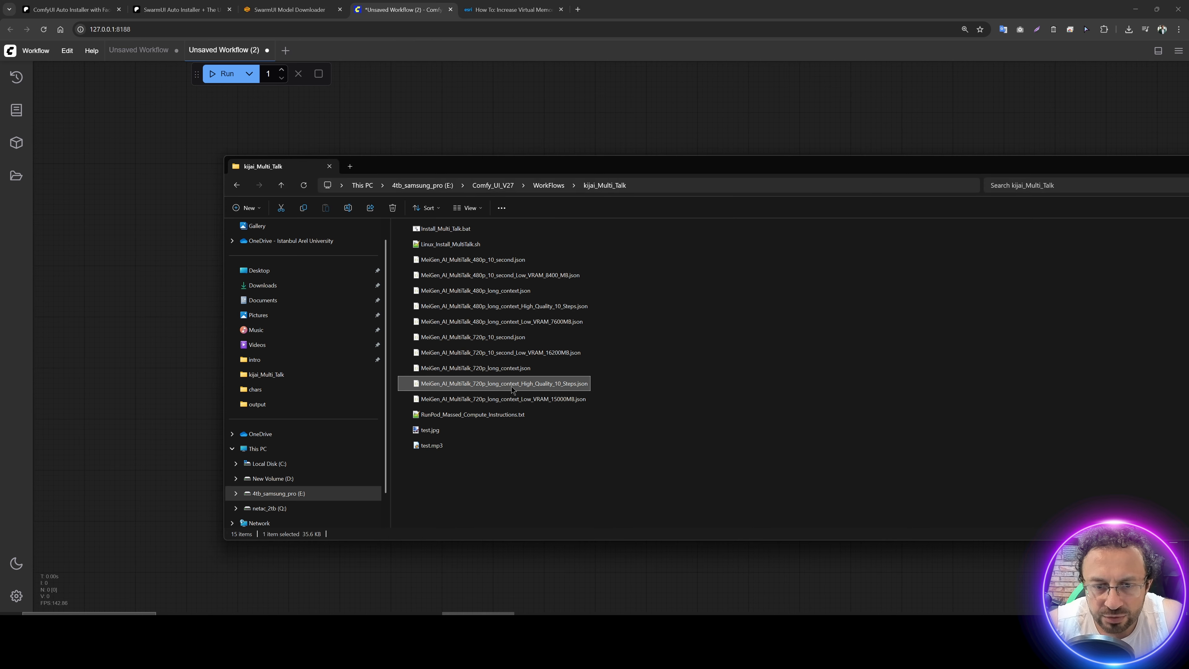
pyautogui.moveTo(506, 389); pyautogui.dragTo(473, 94)
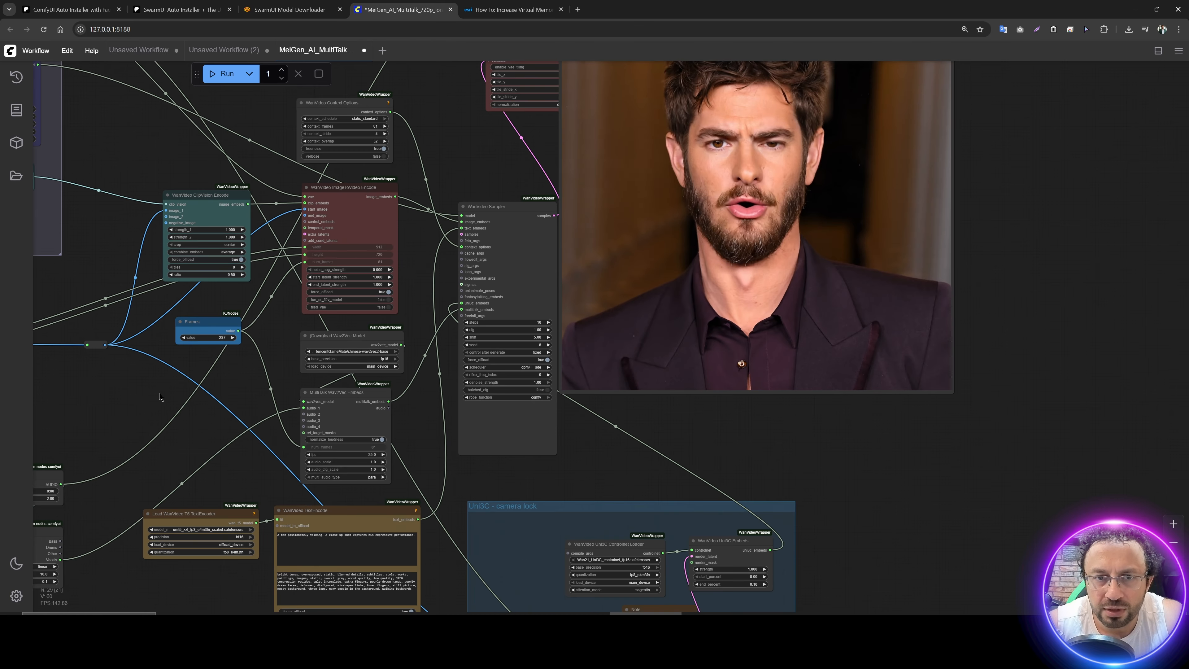
# Step: Choose test.jpg for the Load Image node and test.mp3 for the LoadAudio node
pyautogui.moveTo(158, 393); pyautogui.dragTo(576, 315)
pyautogui.scroll(5, 435, 327)
pyautogui.moveTo(457, 319); pyautogui.dragTo(717, 292)
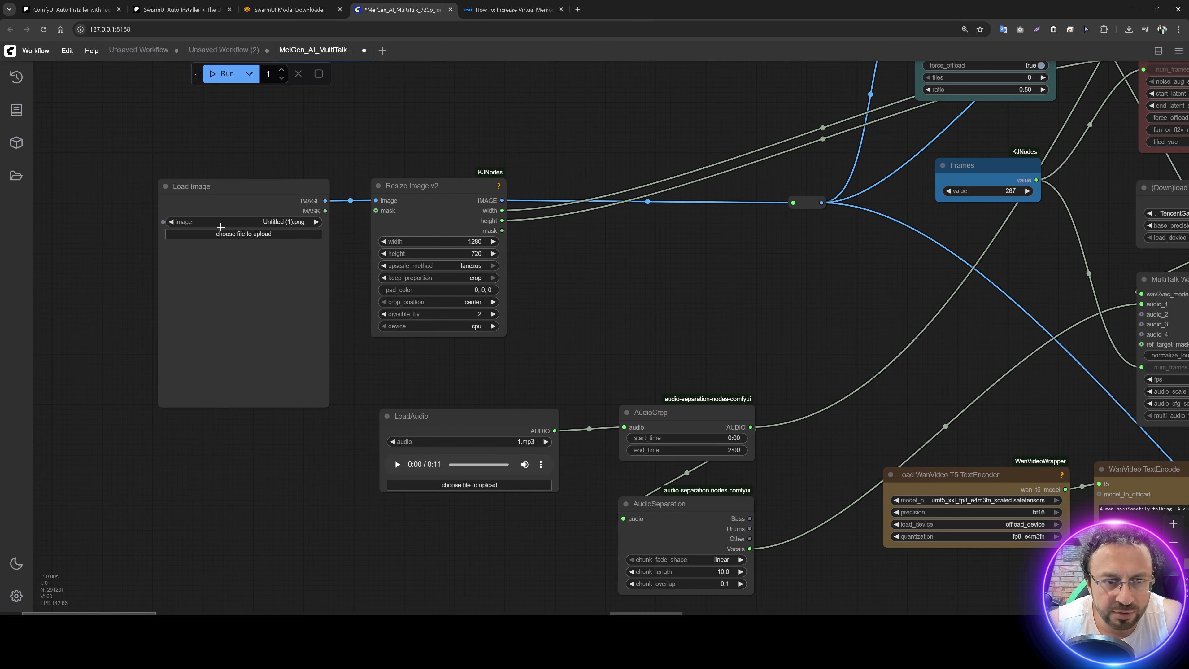
pyautogui.click(225, 233)
pyautogui.doubleClick(282, 78)
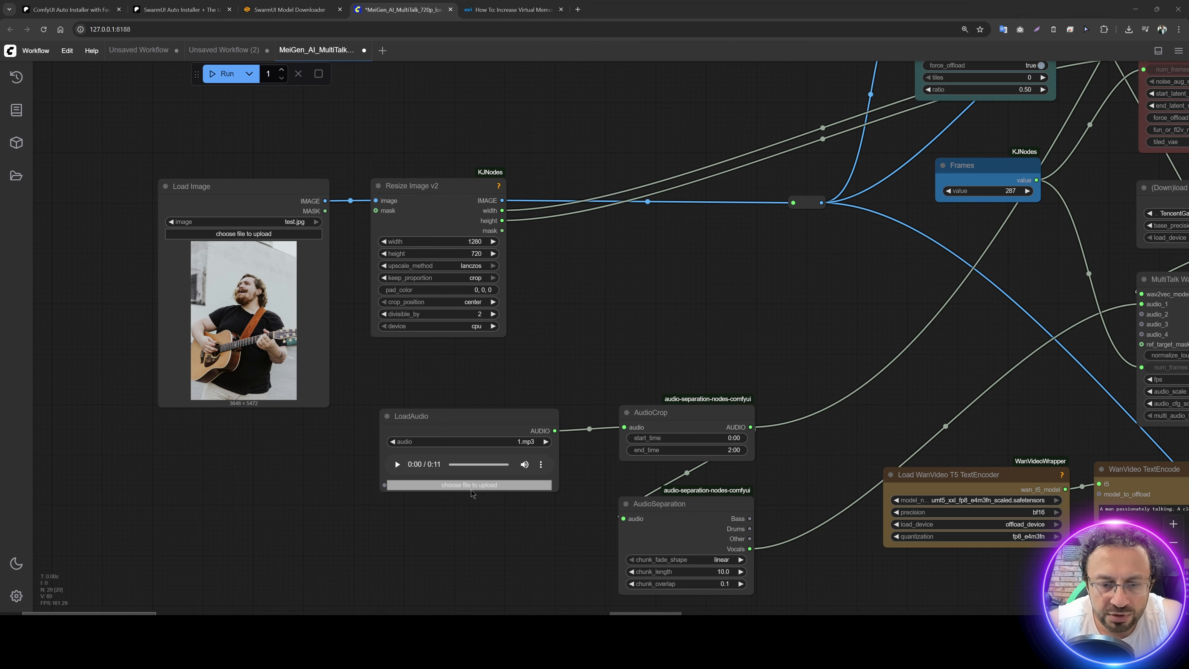
pyautogui.click(491, 489)
pyautogui.doubleClick(280, 74)
# Step: Set the number of frames to 250 in the Frames node
pyautogui.moveTo(756, 306); pyautogui.dragTo(474, 278)
pyautogui.click(474, 282)
pyautogui.write('250')
pyautogui.press('Return')
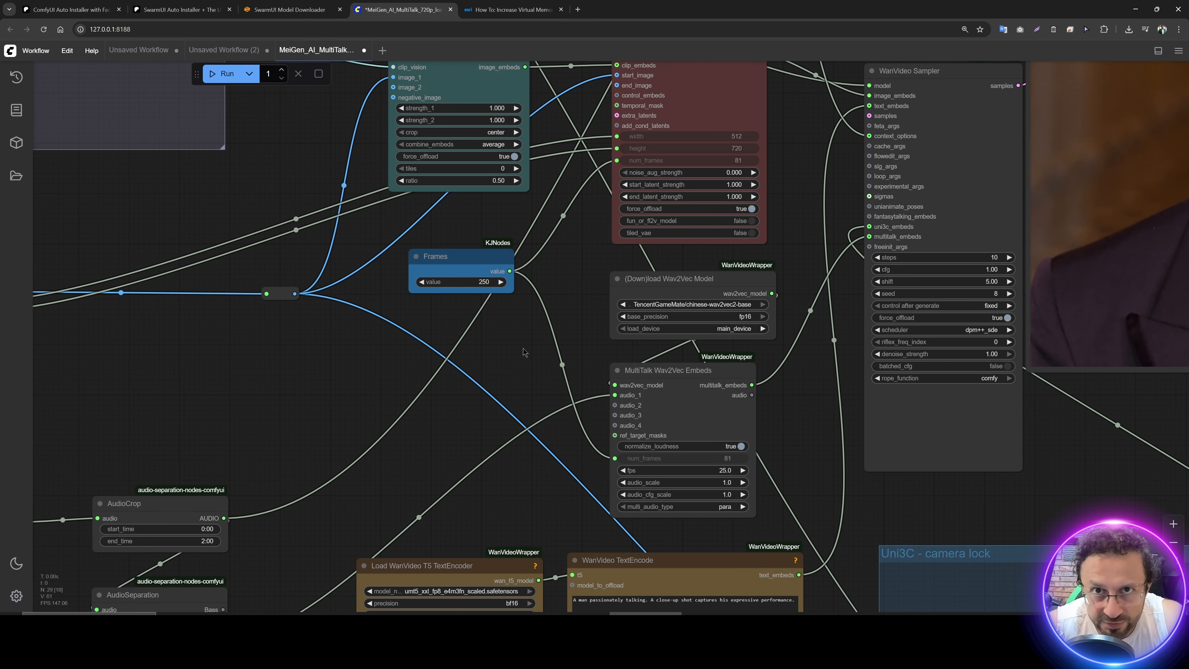
# Step: Replace "talking" with "singing" in the positive prompt of the WanVideo TextEncode node
pyautogui.moveTo(523, 352); pyautogui.dragTo(407, 138)
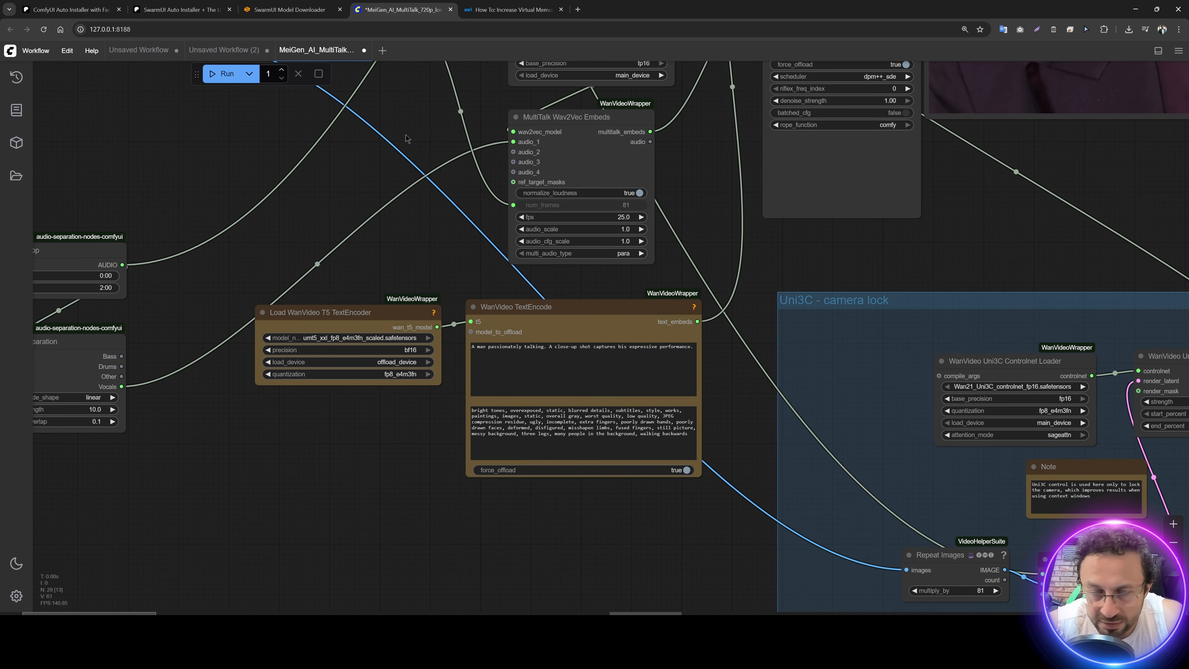
pyautogui.scroll(5, 538, 356)
pyautogui.click(508, 341)
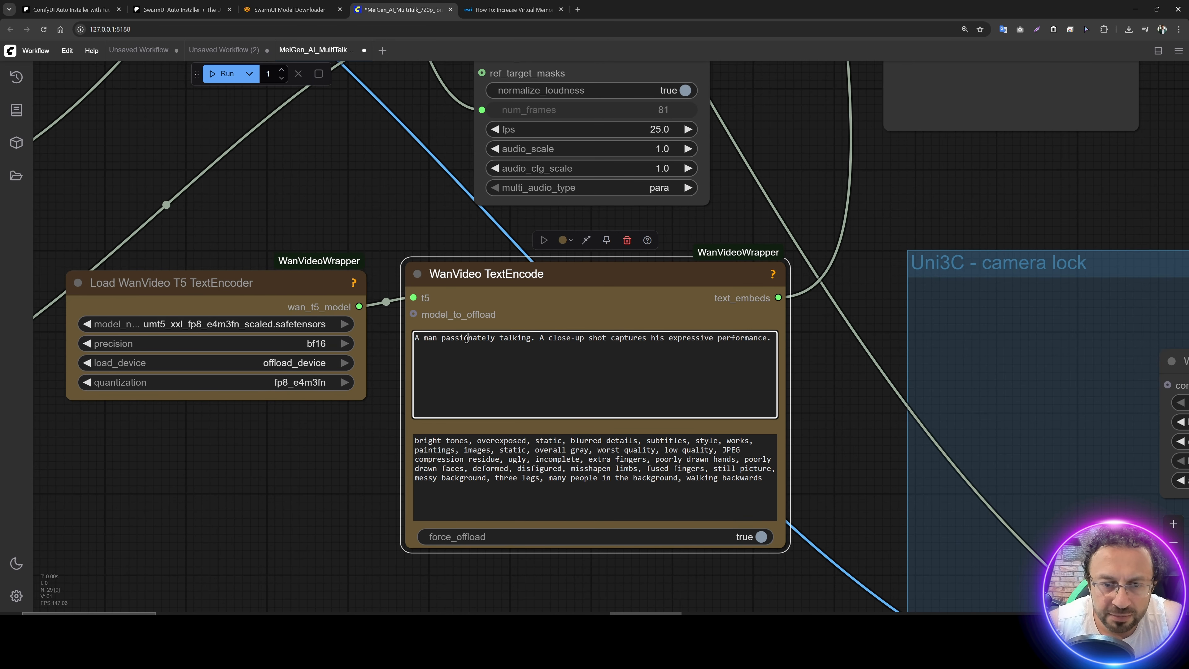
pyautogui.write('sing')
pyautogui.moveTo(382, 225); pyautogui.dragTo(400, 227)
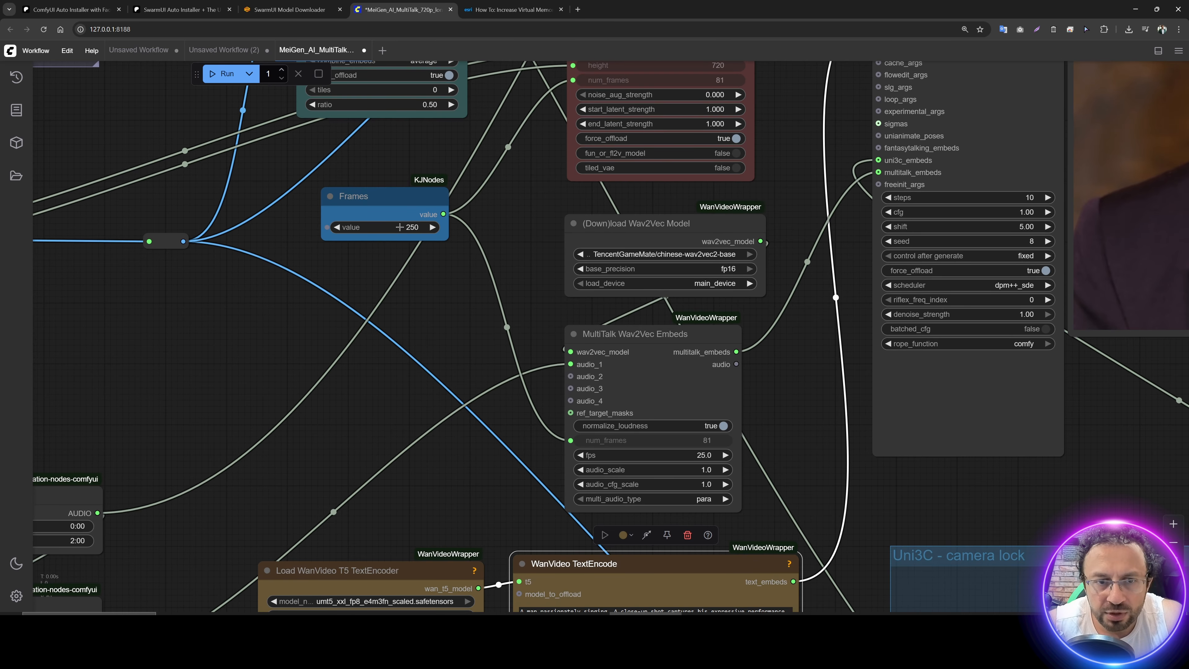
pyautogui.moveTo(449, 336); pyautogui.dragTo(375, 69)
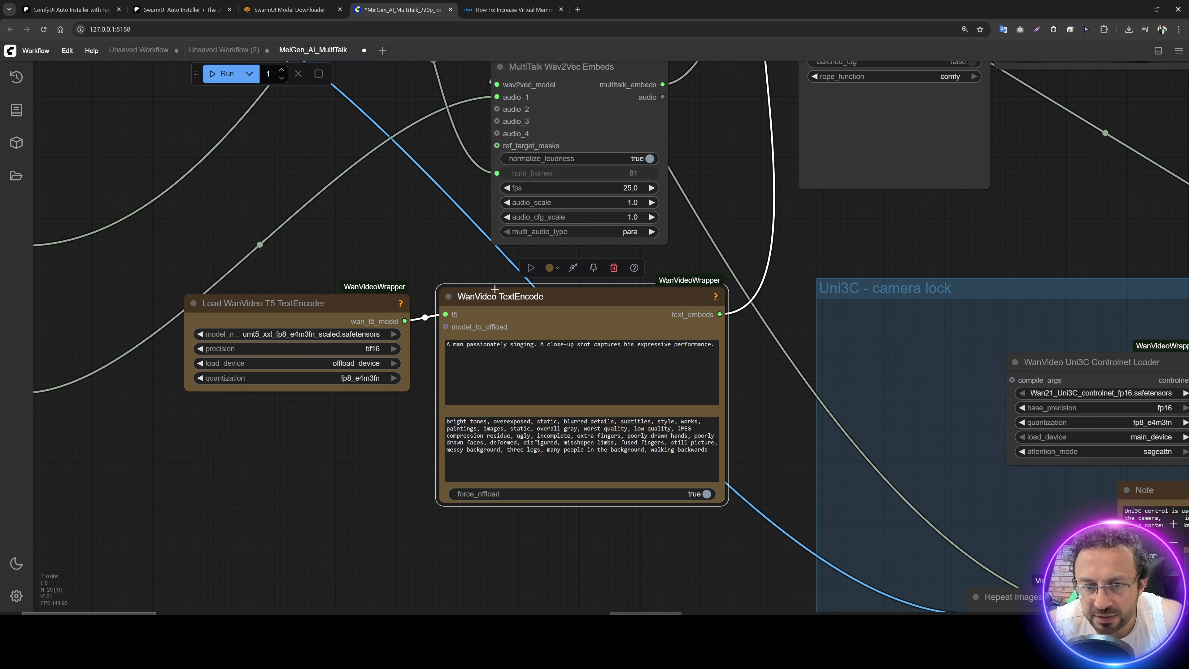
# Step: Set the Resize Image v2 node to a width of 720 and a height of 1280
pyautogui.moveTo(298, 213); pyautogui.dragTo(745, 236)
pyautogui.moveTo(393, 223); pyautogui.dragTo(699, 248)
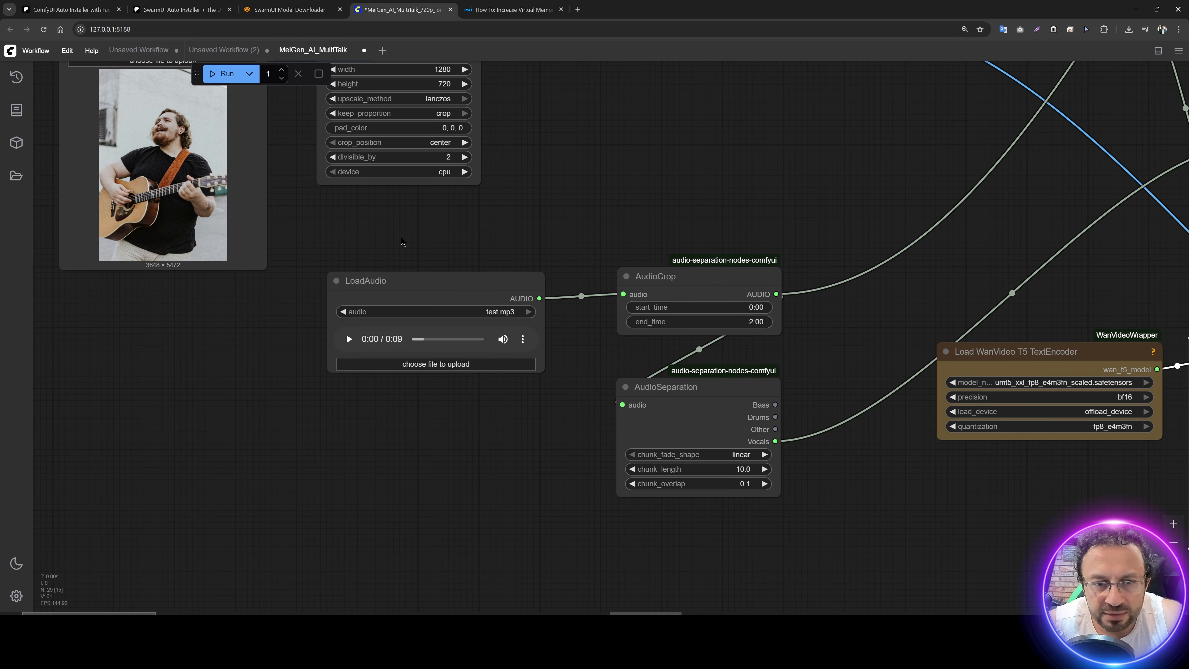
pyautogui.moveTo(401, 241); pyautogui.dragTo(567, 434)
pyautogui.scroll(2, 598, 261)
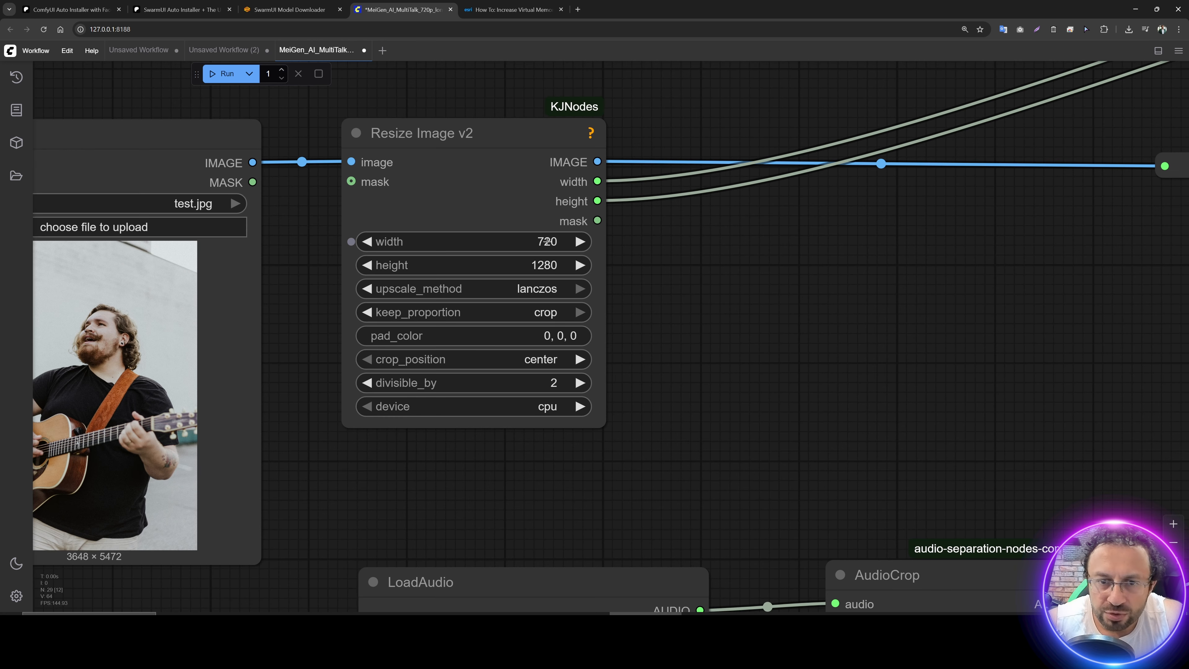
pyautogui.click(546, 241)
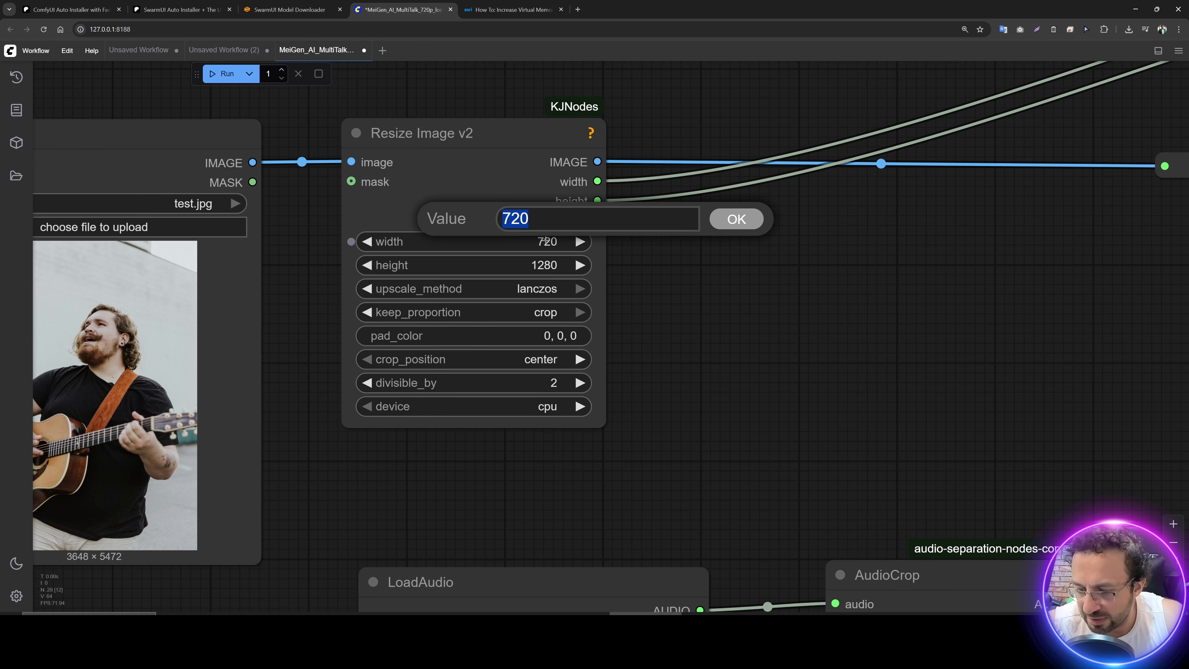
pyautogui.press('Return')
pyautogui.click(523, 265)
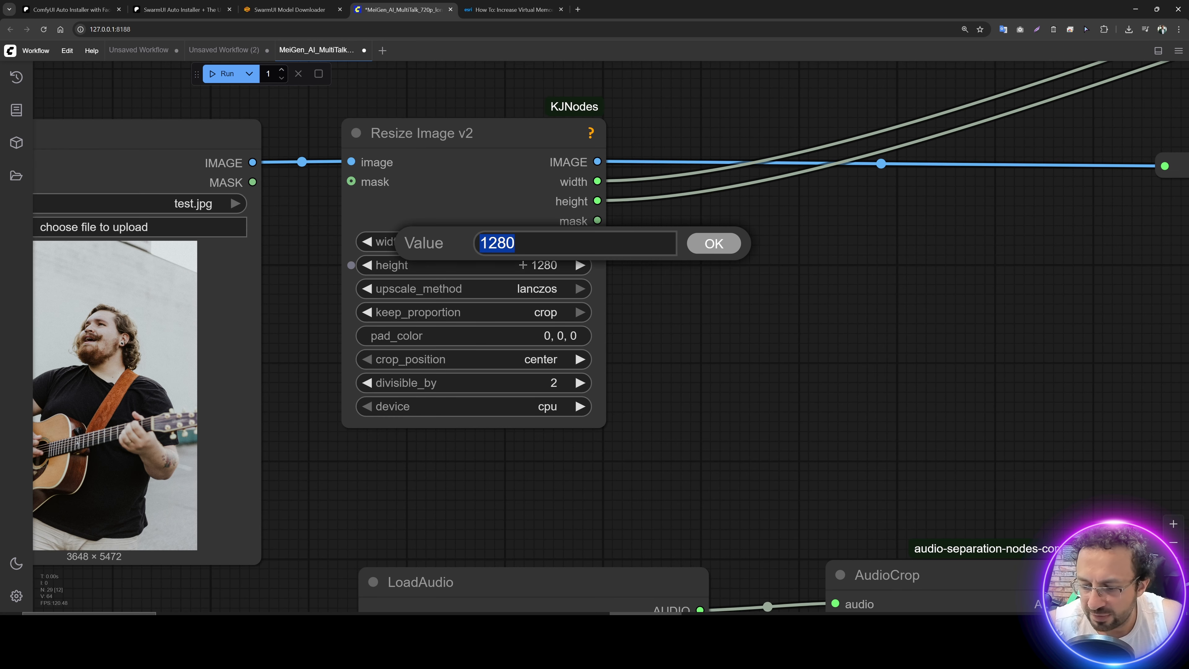
pyautogui.press('Escape')
# Step: Check the audio, Frames, Wav2Vec, WanVideo Model Loader and BlockSwap settings of the 720p workflow
pyautogui.moveTo(675, 309); pyautogui.dragTo(765, 498)
pyautogui.scroll(-3, 630, 341)
pyautogui.scroll(-2, 749, 299)
pyautogui.moveTo(800, 452); pyautogui.dragTo(506, 190)
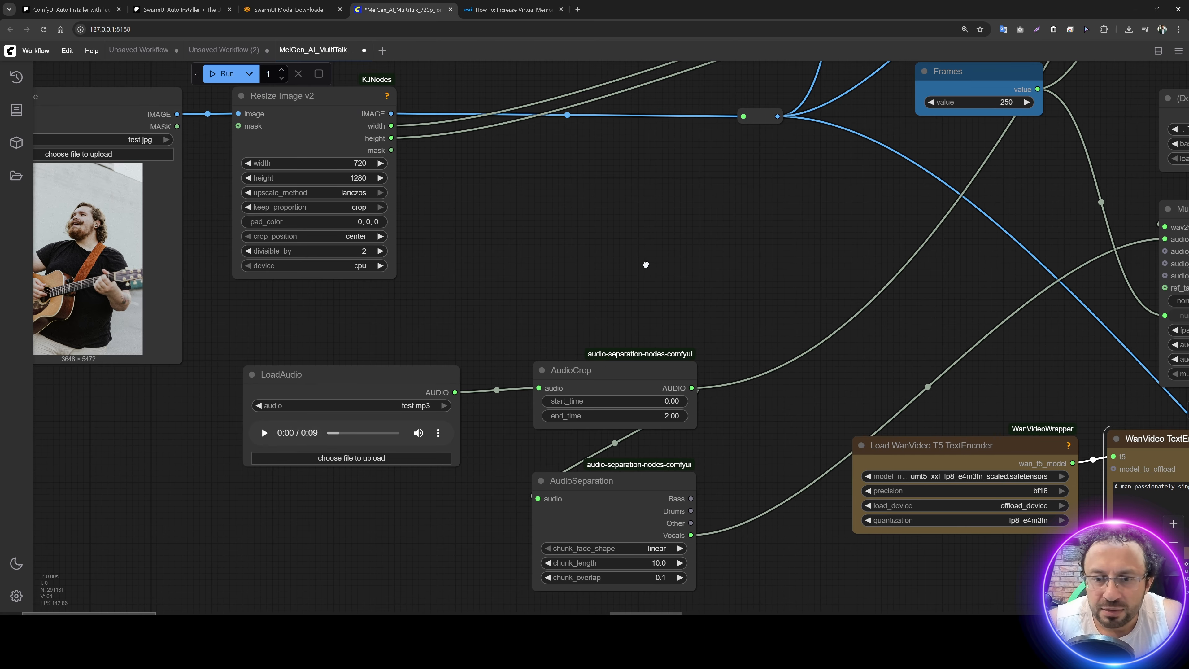
pyautogui.moveTo(646, 263); pyautogui.dragTo(552, 208)
pyautogui.moveTo(667, 197); pyautogui.dragTo(81, 211)
pyautogui.moveTo(700, 207); pyautogui.dragTo(624, 414)
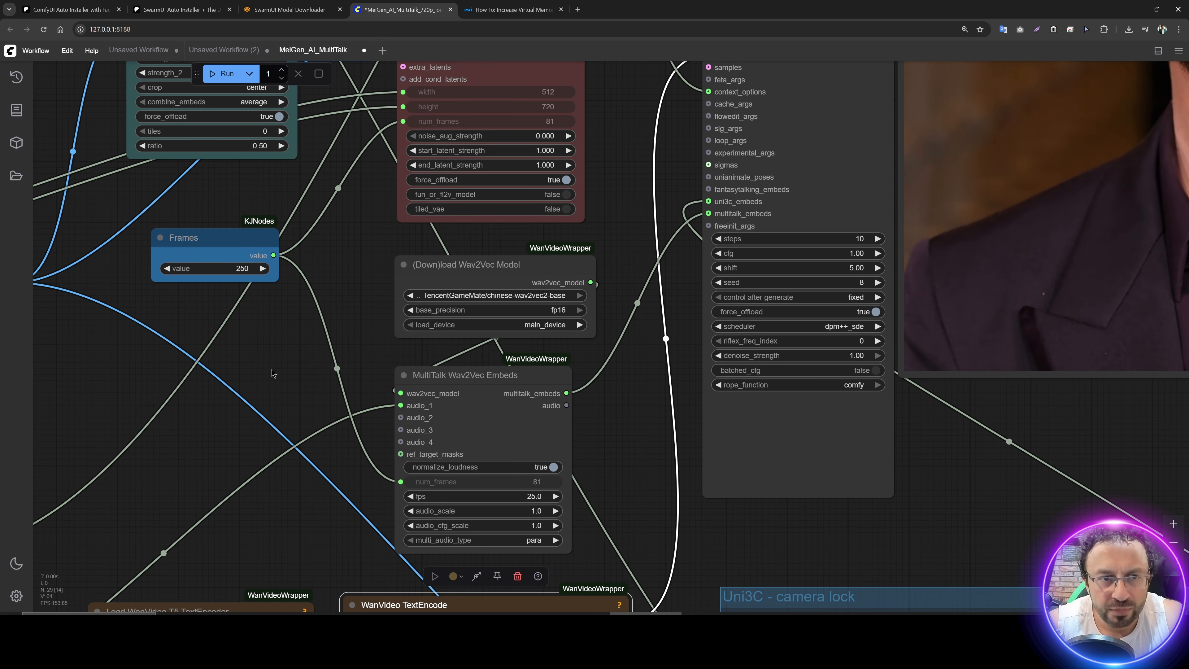
pyautogui.moveTo(282, 358); pyautogui.dragTo(387, 529)
pyautogui.moveTo(281, 262); pyautogui.dragTo(756, 477)
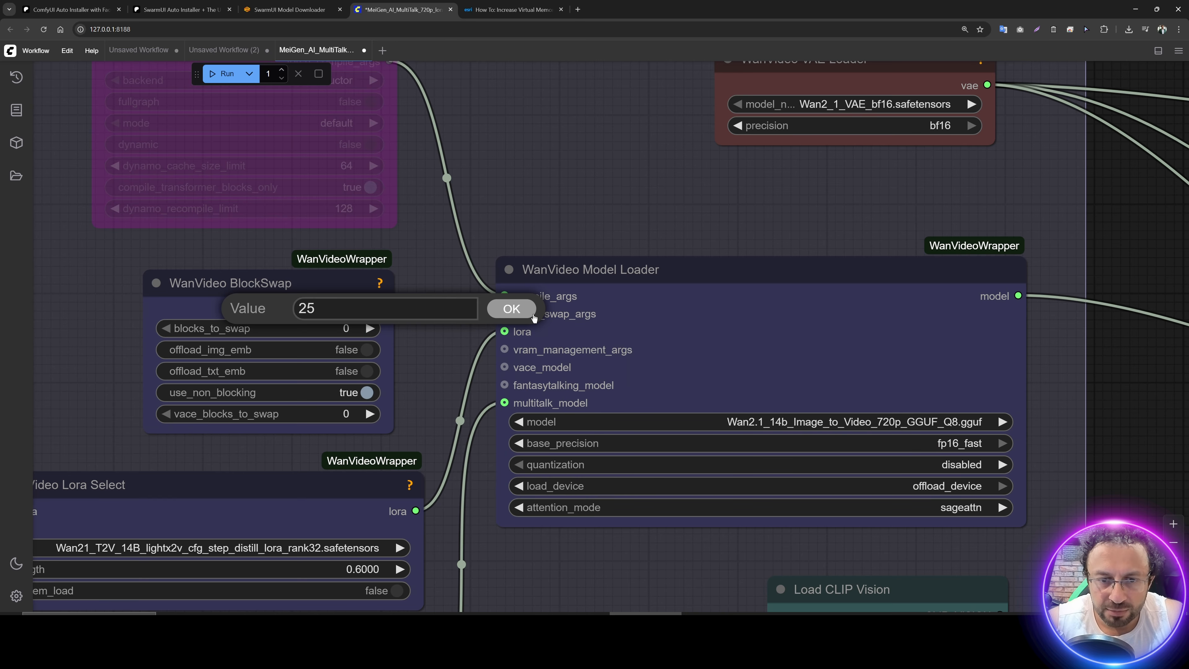
pyautogui.click(532, 316)
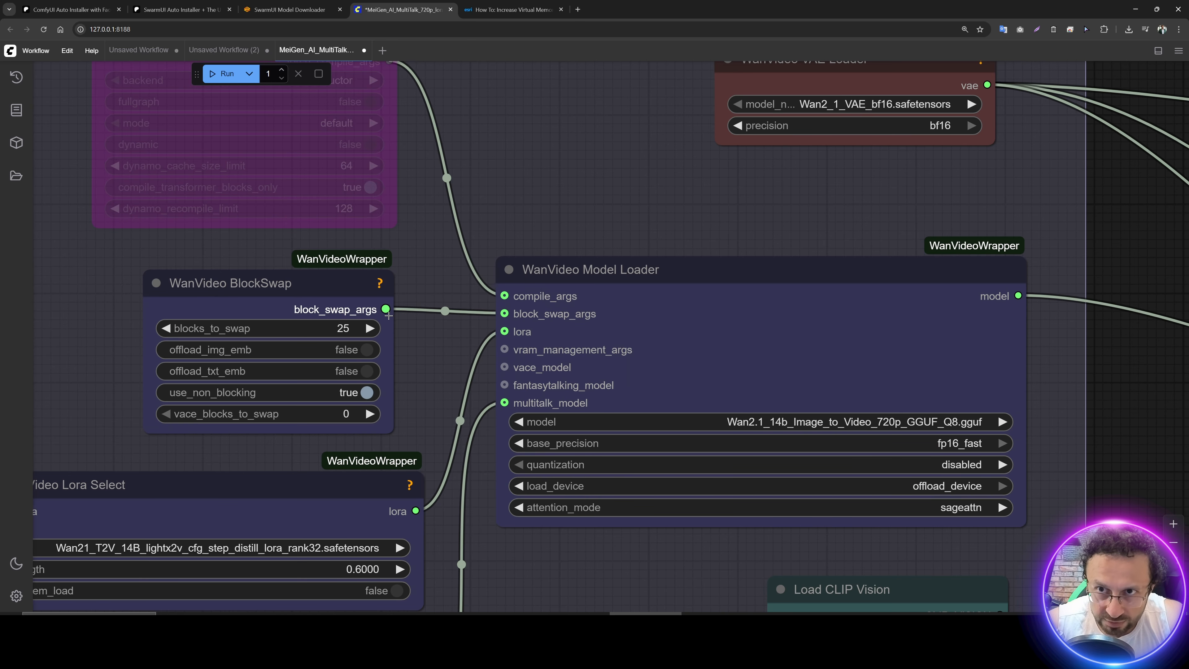
# Step: Examine the ImageToVideo Encode and Sampler nodes and the Uni3C camera lock group's controlnet, Repeat Images and Encode settings
pyautogui.scroll(-4, 388, 315)
pyautogui.moveTo(947, 260); pyautogui.dragTo(560, 63)
pyautogui.moveTo(650, 268); pyautogui.dragTo(464, 173)
pyautogui.moveTo(611, 104); pyautogui.dragTo(237, 47)
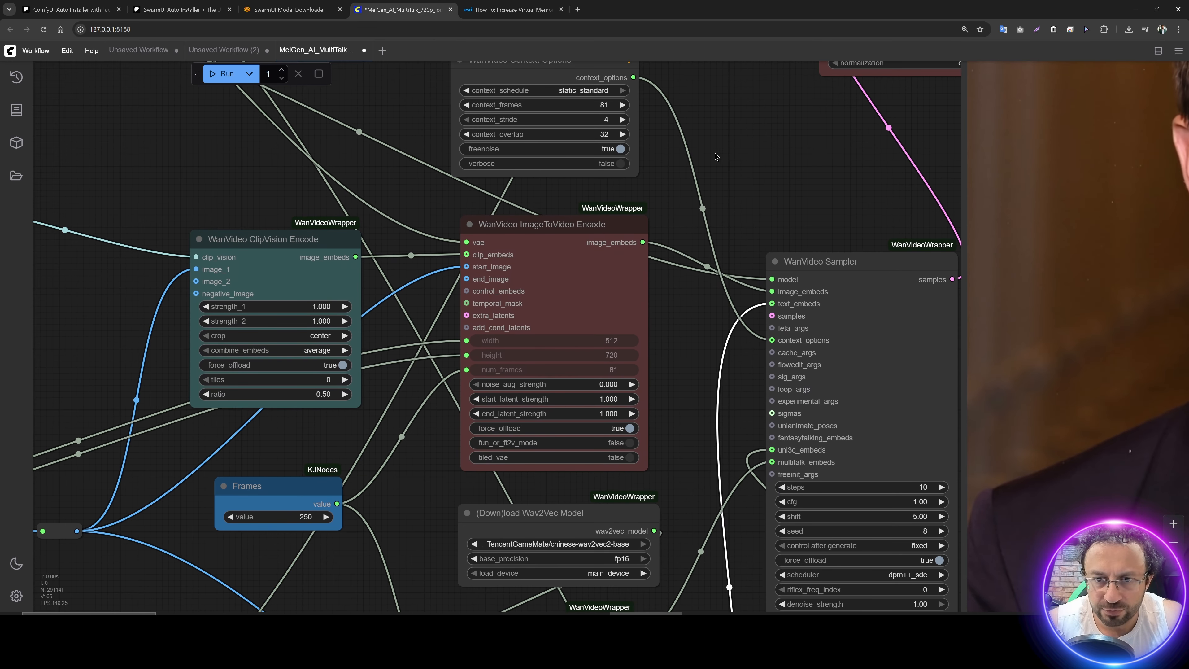
pyautogui.moveTo(932, 469); pyautogui.dragTo(656, 125)
pyautogui.moveTo(926, 449); pyautogui.dragTo(680, 134)
pyautogui.scroll(-2, 884, 473)
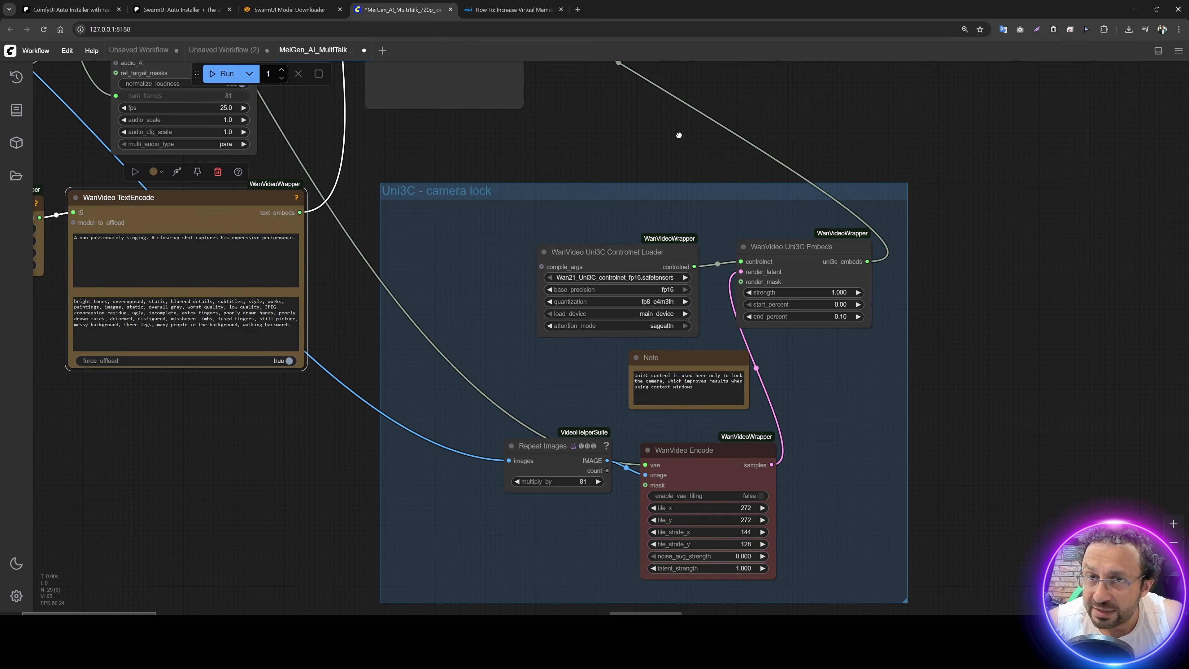
pyautogui.scroll(3, 825, 420)
pyautogui.moveTo(1066, 385); pyautogui.dragTo(1046, 266)
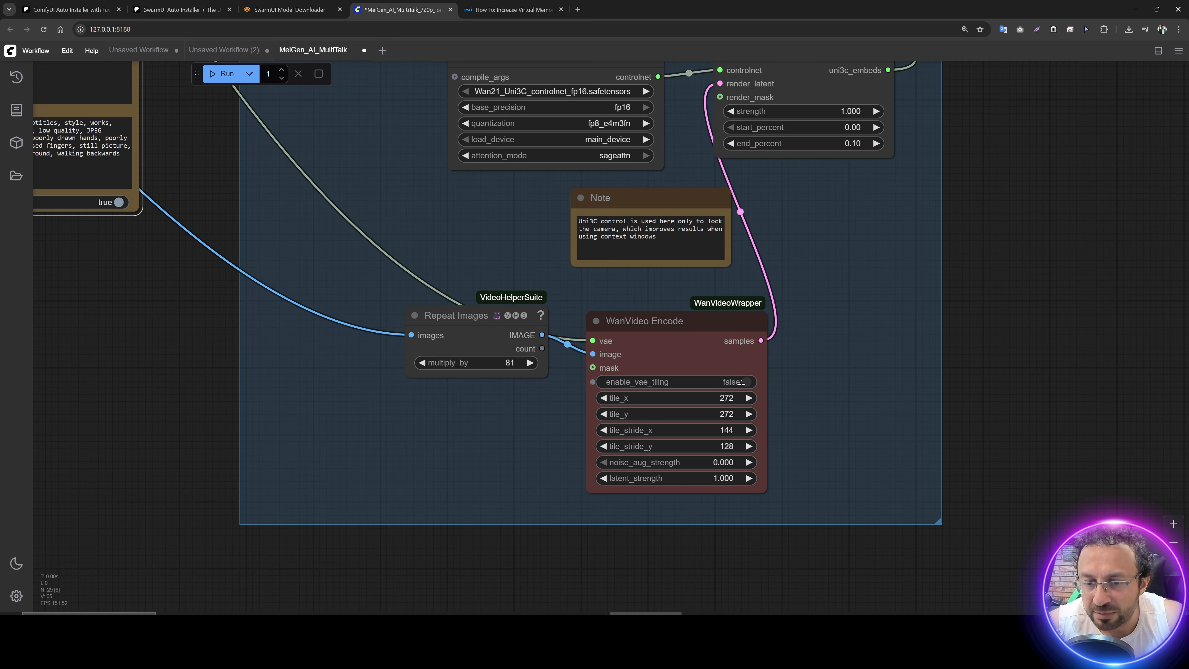
pyautogui.moveTo(178, 295); pyautogui.dragTo(432, 566)
pyautogui.moveTo(442, 217); pyautogui.dragTo(574, 486)
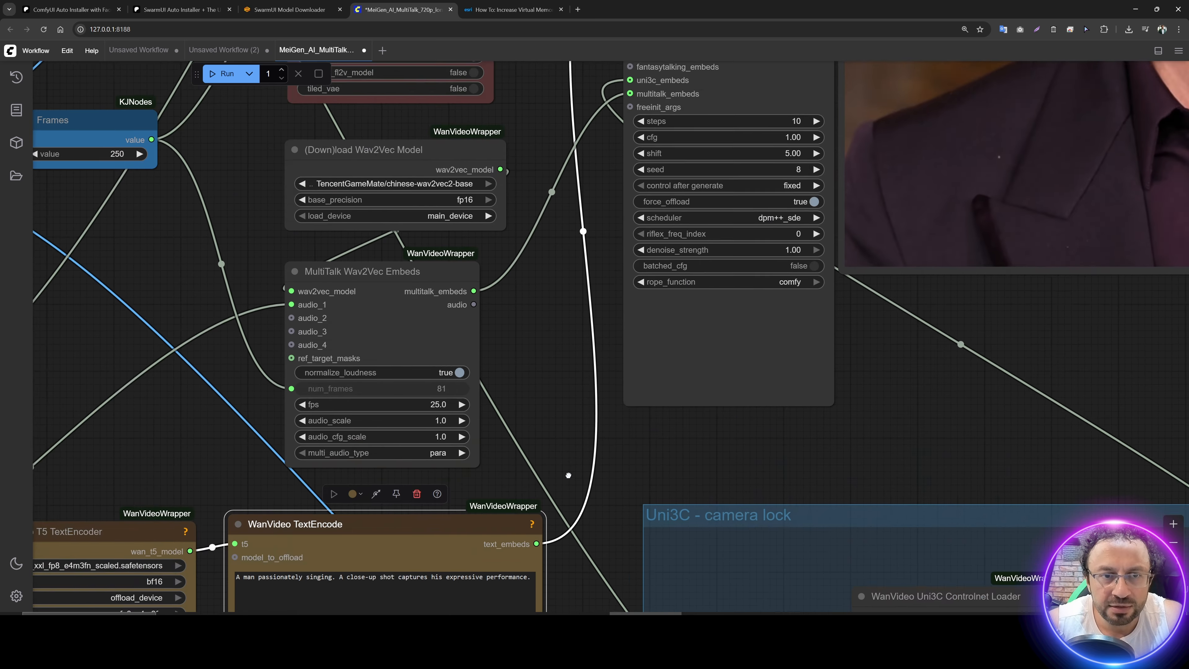
pyautogui.moveTo(504, 335); pyautogui.dragTo(589, 591)
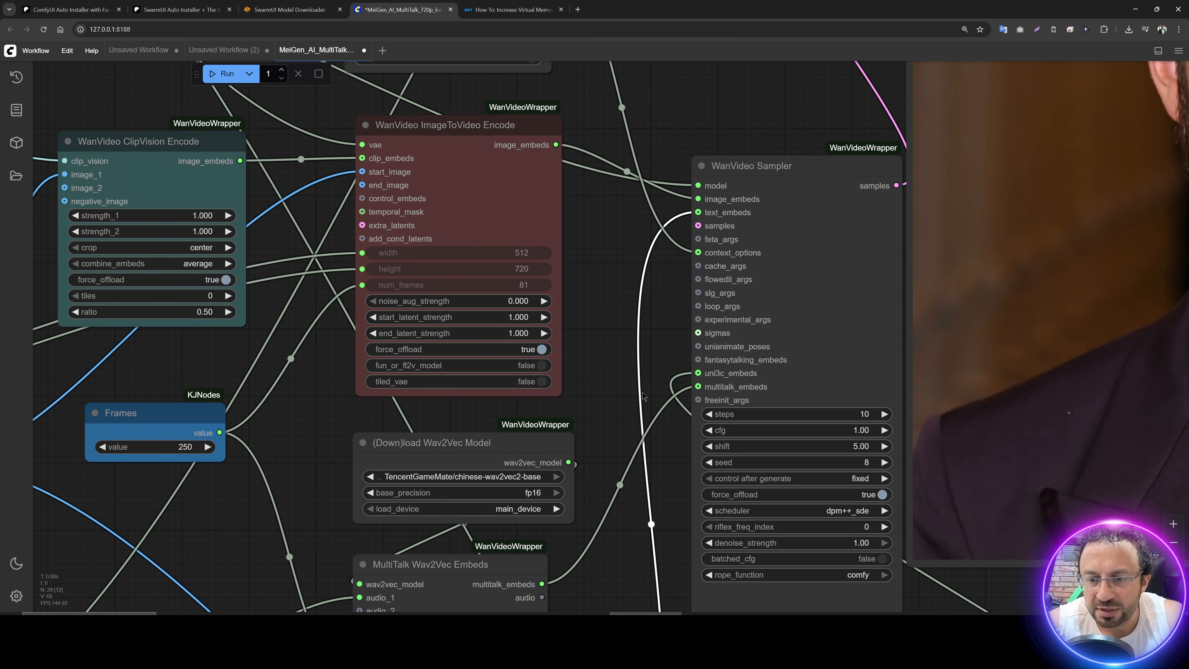
# Step: Check the WanVideo Decode and Context Options nodes and the 720p low-VRAM workflow file in the kijai_Multi_Talk folder
pyautogui.moveTo(595, 316); pyautogui.dragTo(552, 334)
pyautogui.moveTo(766, 117); pyautogui.dragTo(611, 118)
pyautogui.moveTo(635, 313); pyautogui.dragTo(580, 375)
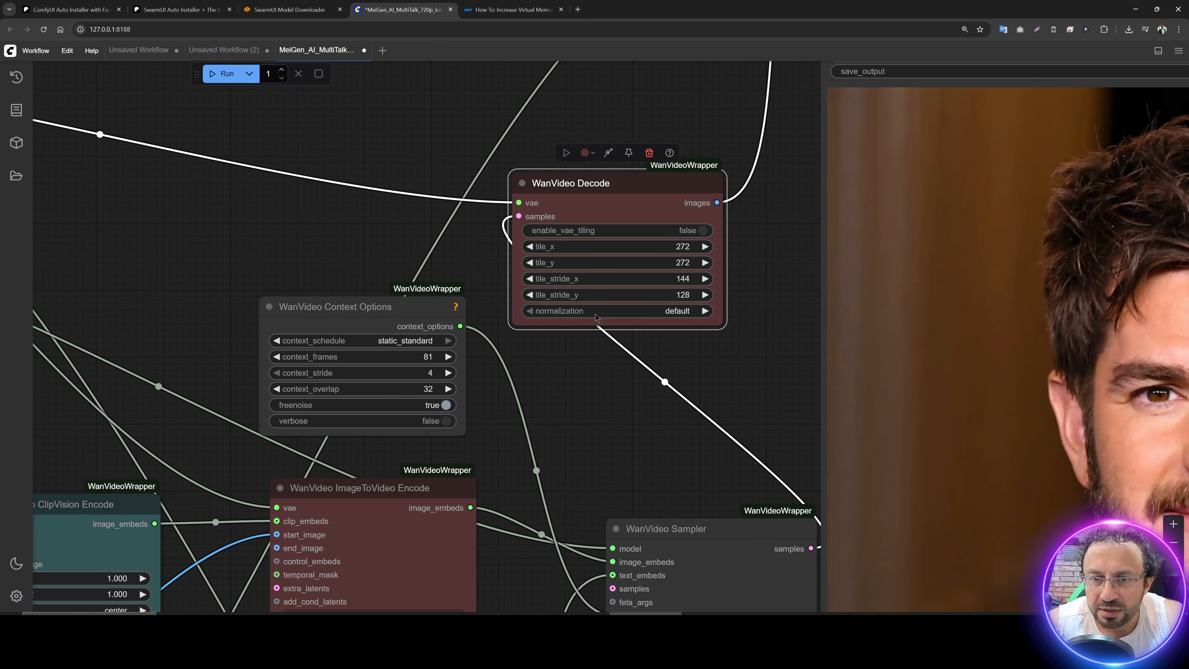
pyautogui.hotkey('alt', 'Tab')
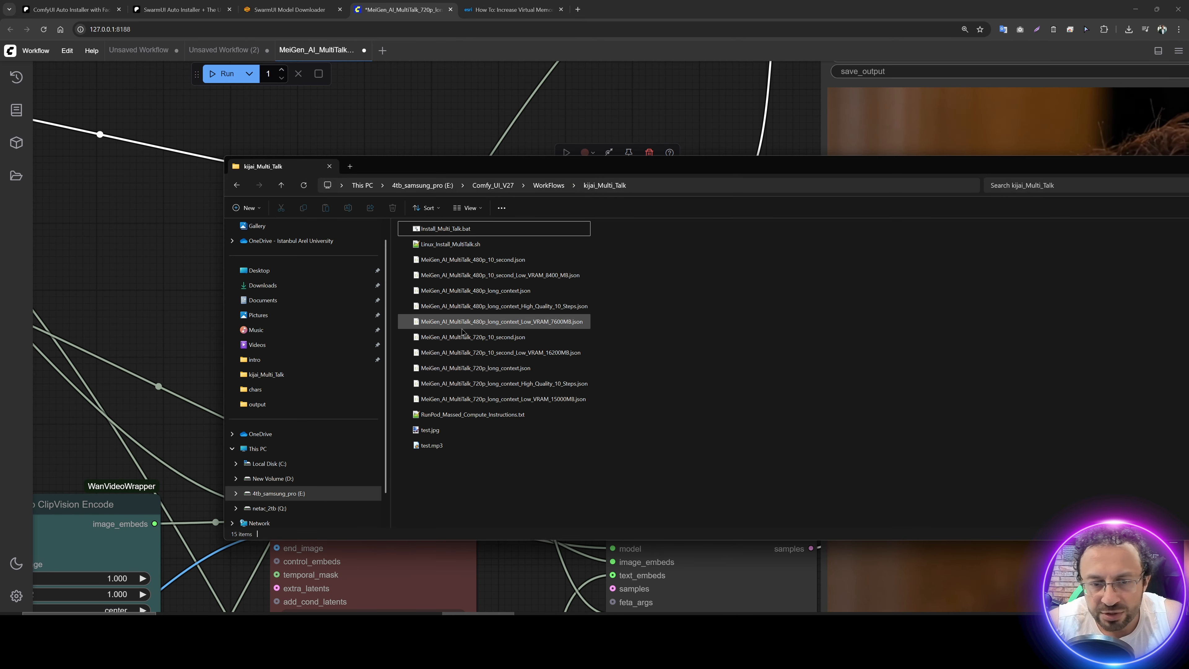
pyautogui.click(551, 404)
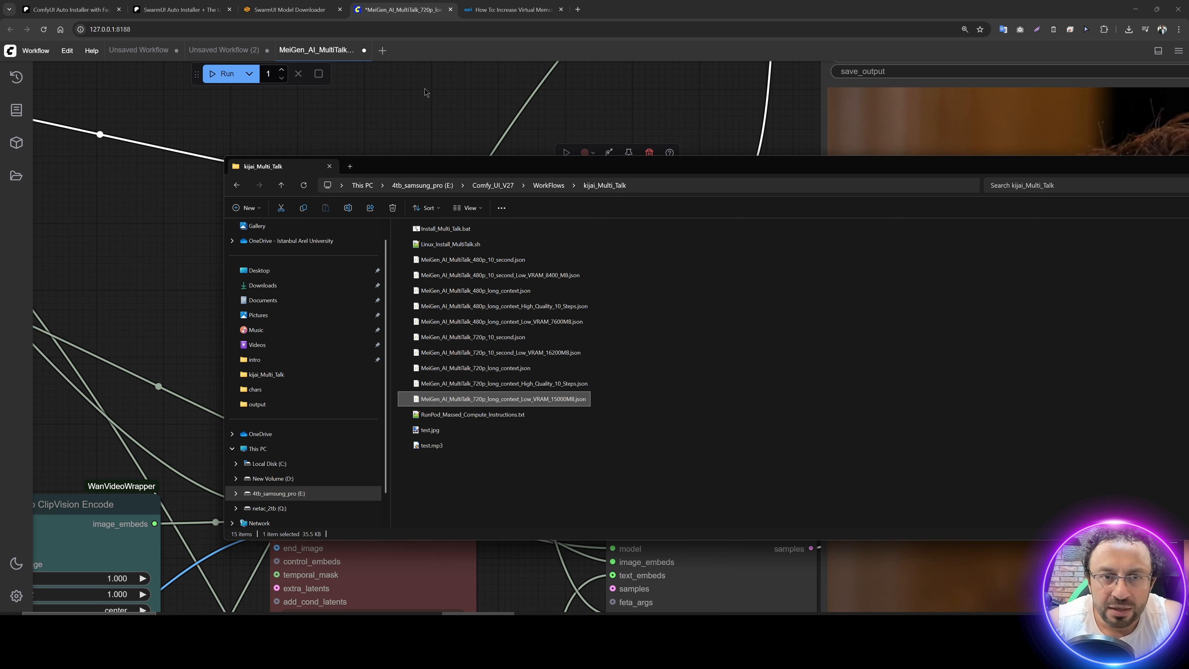
# Step: Run the 720p long-context high-quality MultiTalk workflow
pyautogui.click(437, 101)
pyautogui.scroll(-5, 435, 153)
pyautogui.click(226, 73)
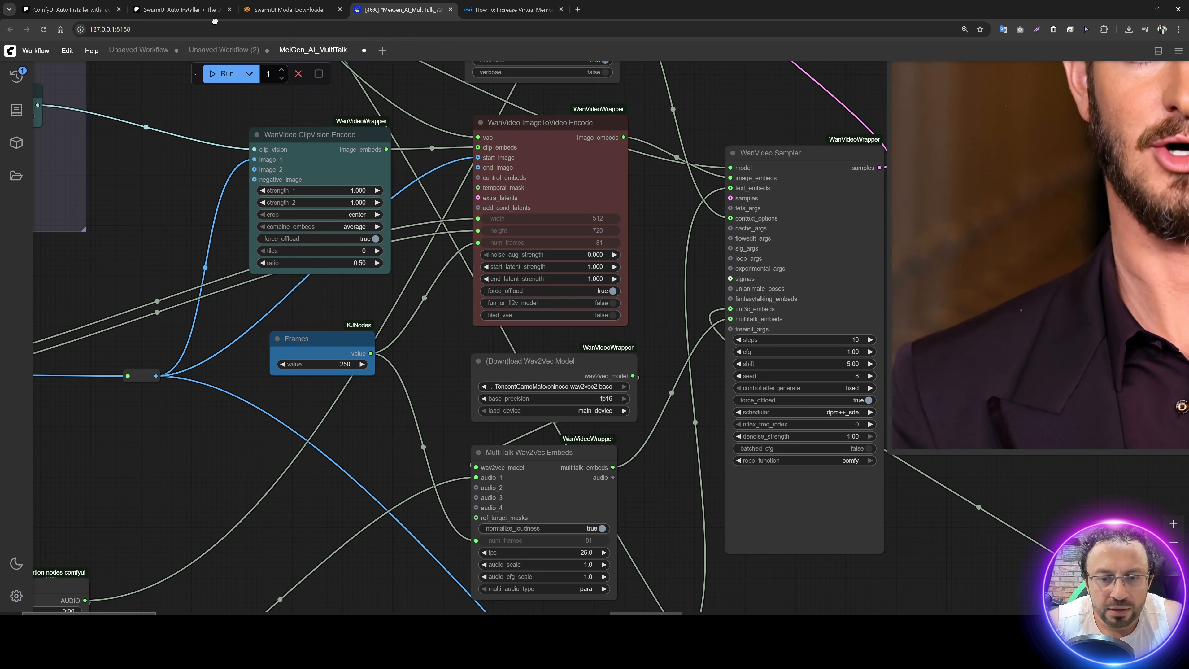
pyautogui.moveTo(195, 115); pyautogui.dragTo(258, 199)
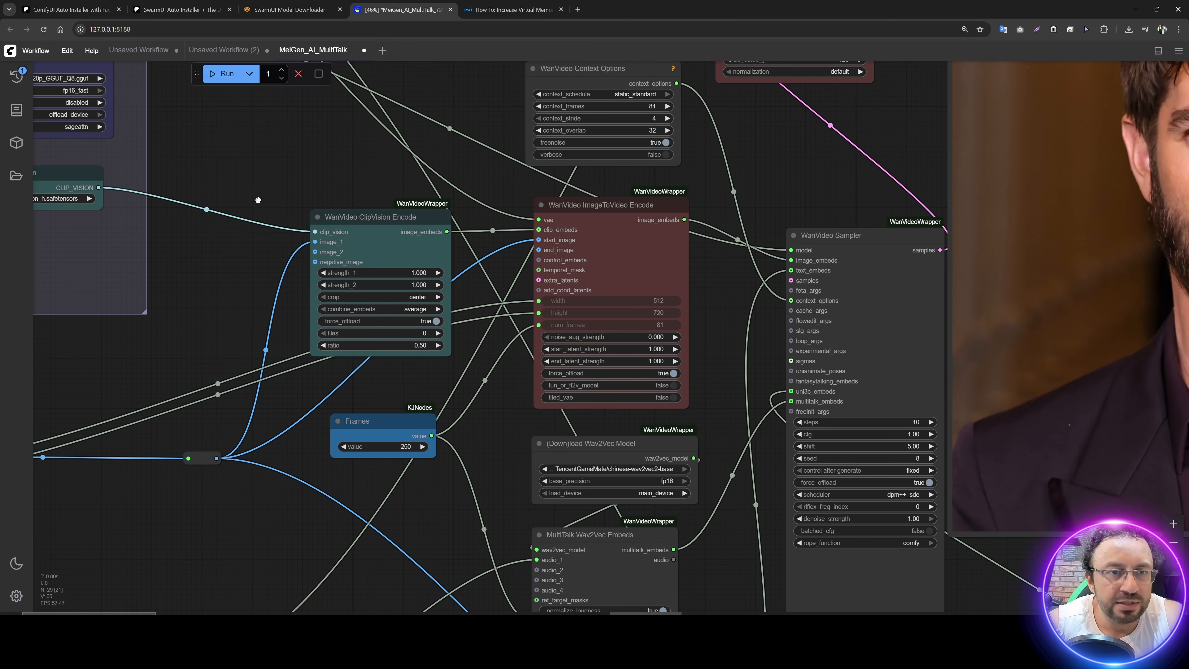
# Step: Check the generation progress in the ComfyUI console and the GPU memory use in nvitop
pyautogui.hotkey('alt', 'Tab')
pyautogui.hotkey('alt', 'Tab')
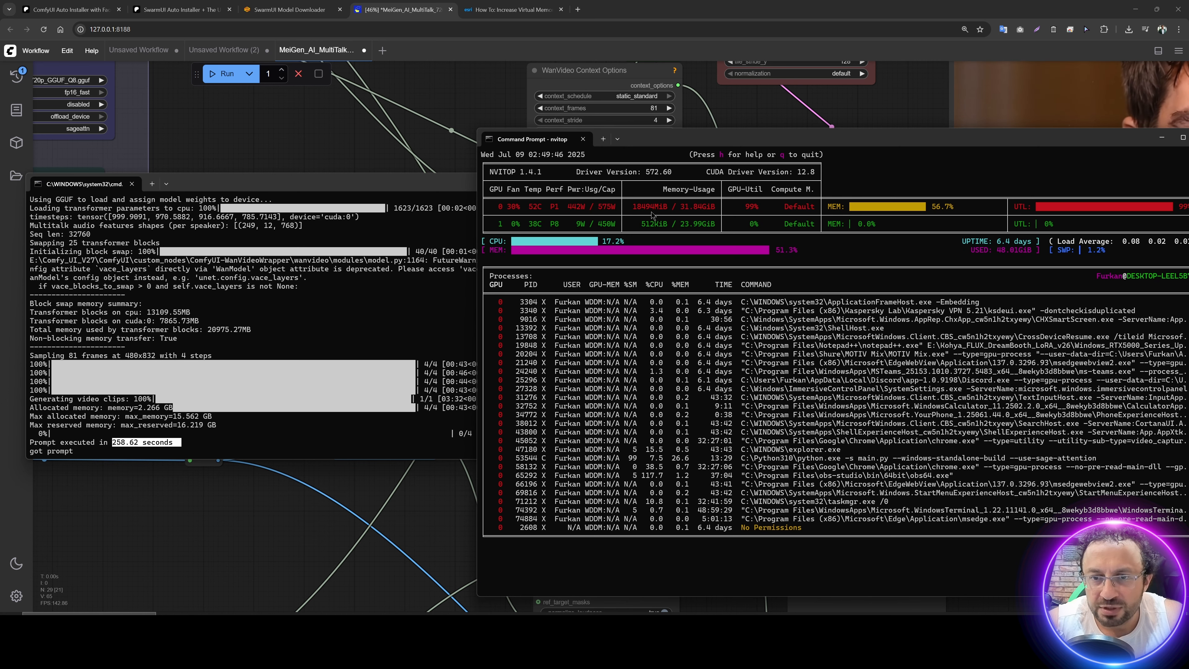
pyautogui.click(448, 406)
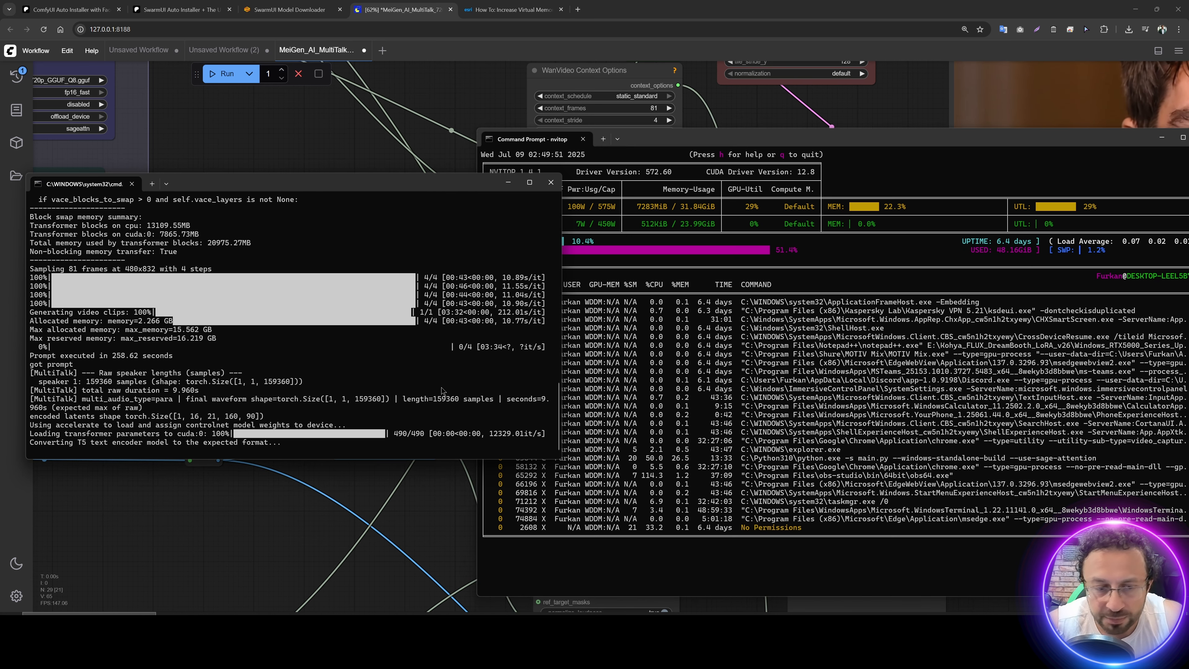
pyautogui.hotkey('alt', 'Tab')
# Step: Examine the model file, precision and attention mode settings of the WanVideo Model Loader node
pyautogui.scroll(6, 679, 334)
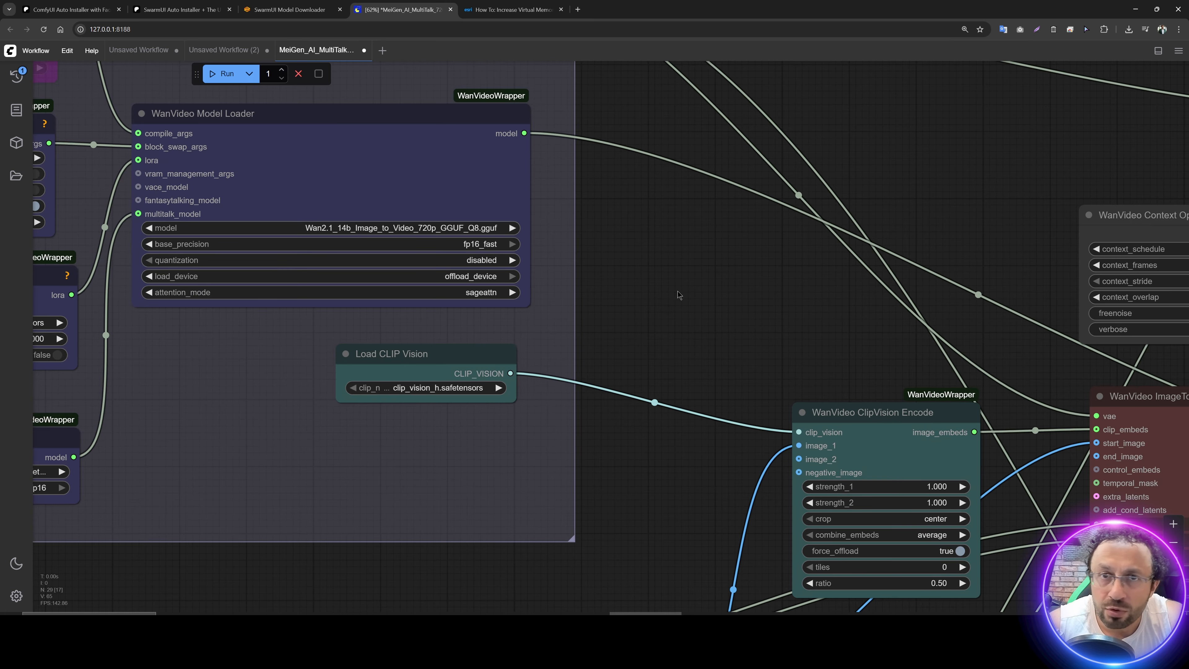
pyautogui.moveTo(646, 311); pyautogui.dragTo(857, 385)
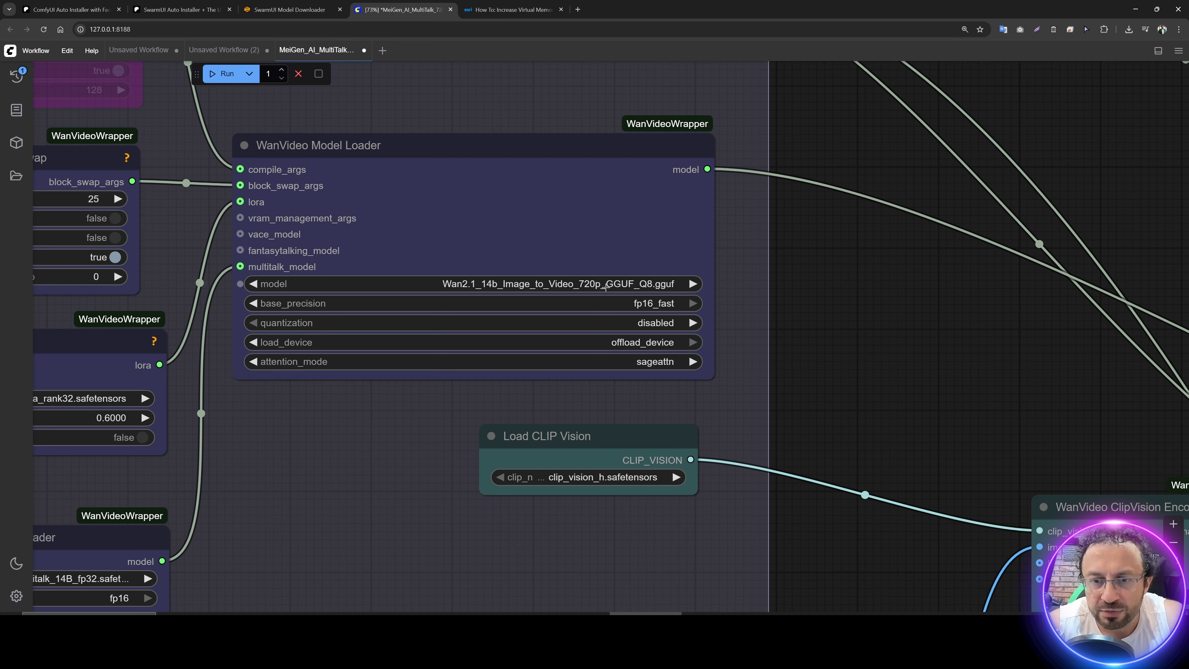
pyautogui.moveTo(605, 288)
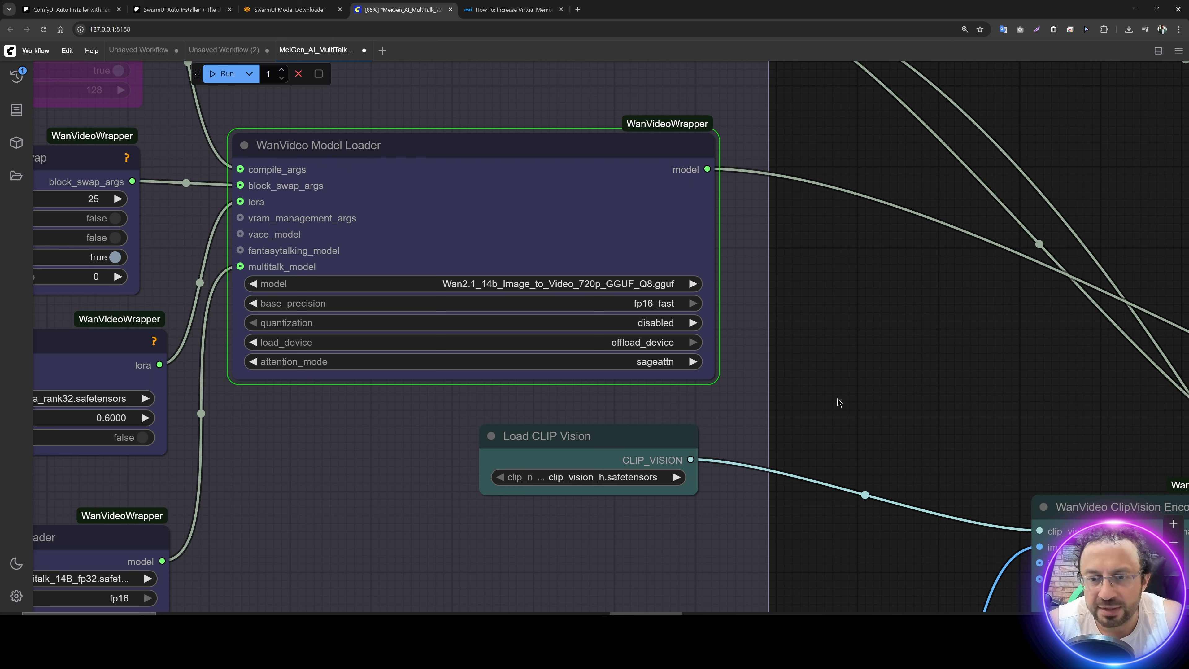
pyautogui.click(663, 364)
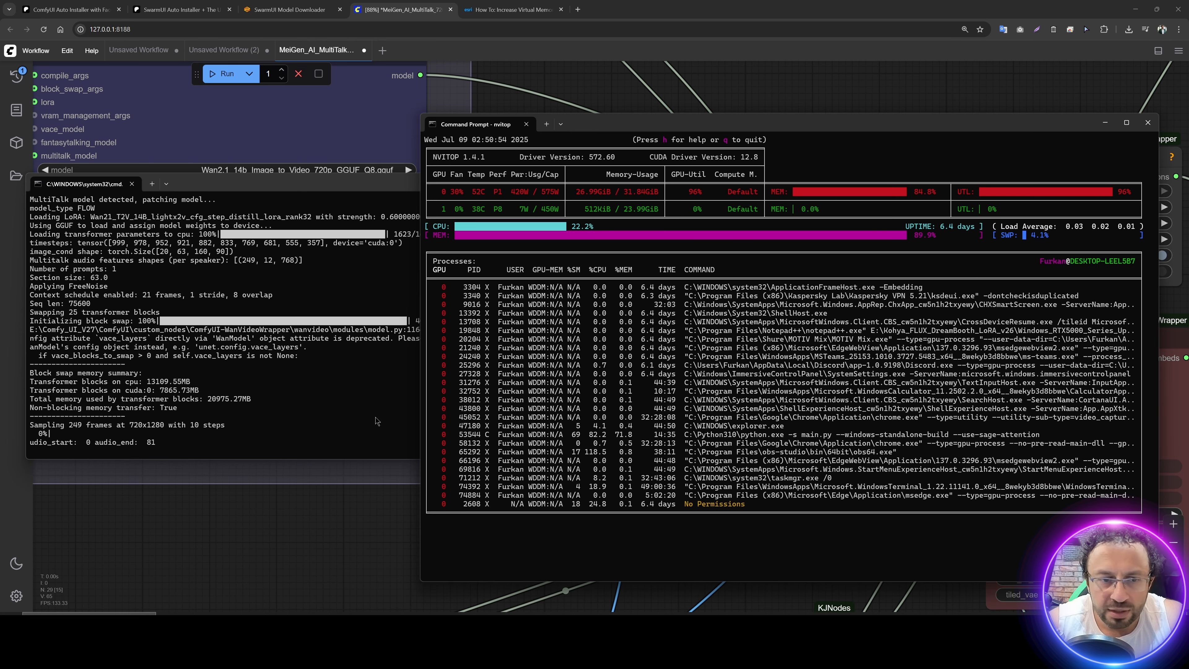
# Step: Check the sampling progress and VRAM use against the blocks_to_swap setting of the WanVideo BlockSwap node
pyautogui.click(377, 421)
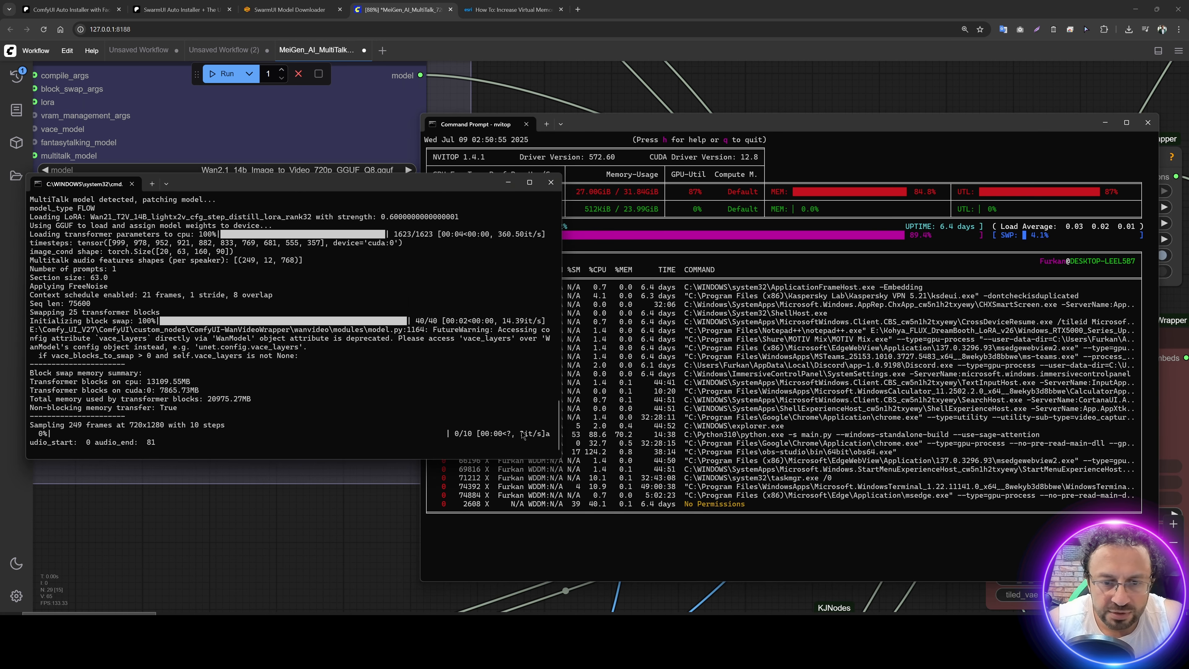
pyautogui.click(621, 202)
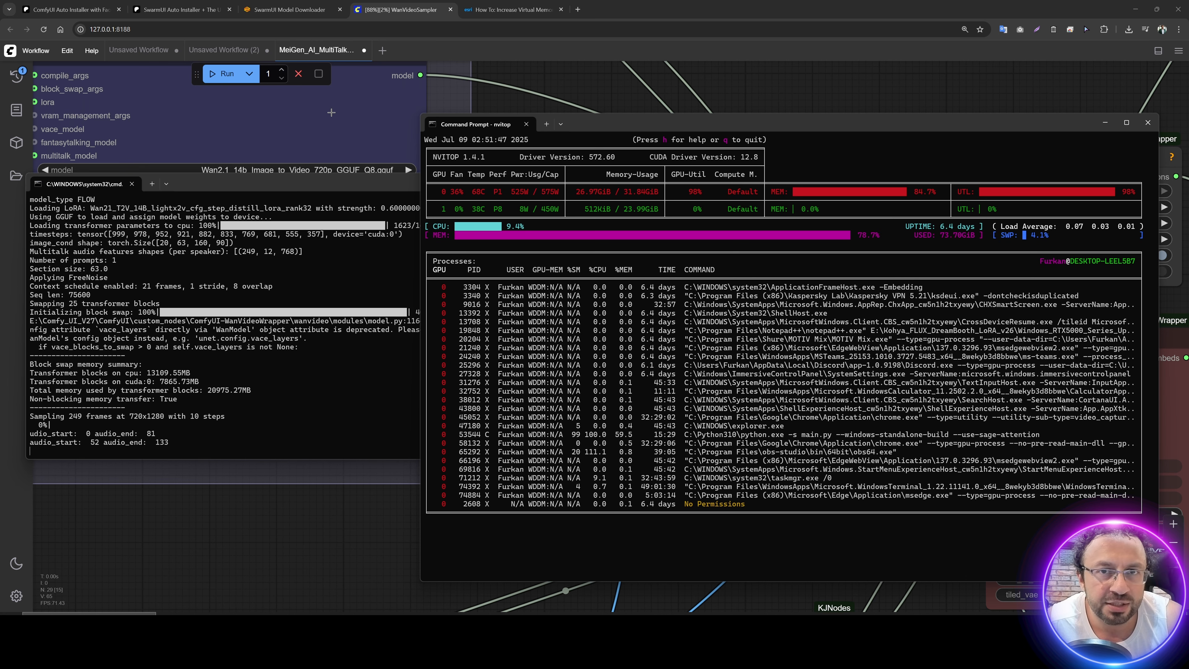
pyautogui.moveTo(331, 112); pyautogui.dragTo(597, 217)
pyautogui.scroll(-2, 512, 173)
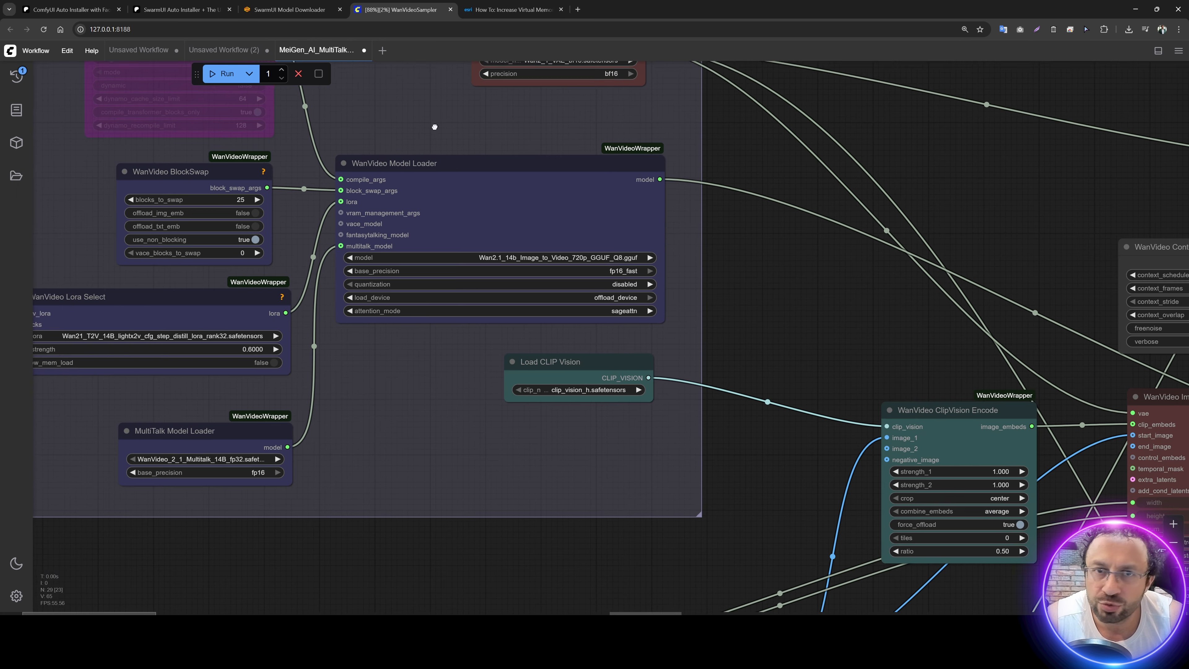
pyautogui.moveTo(302, 114); pyautogui.dragTo(638, 210)
pyautogui.scroll(4, 604, 249)
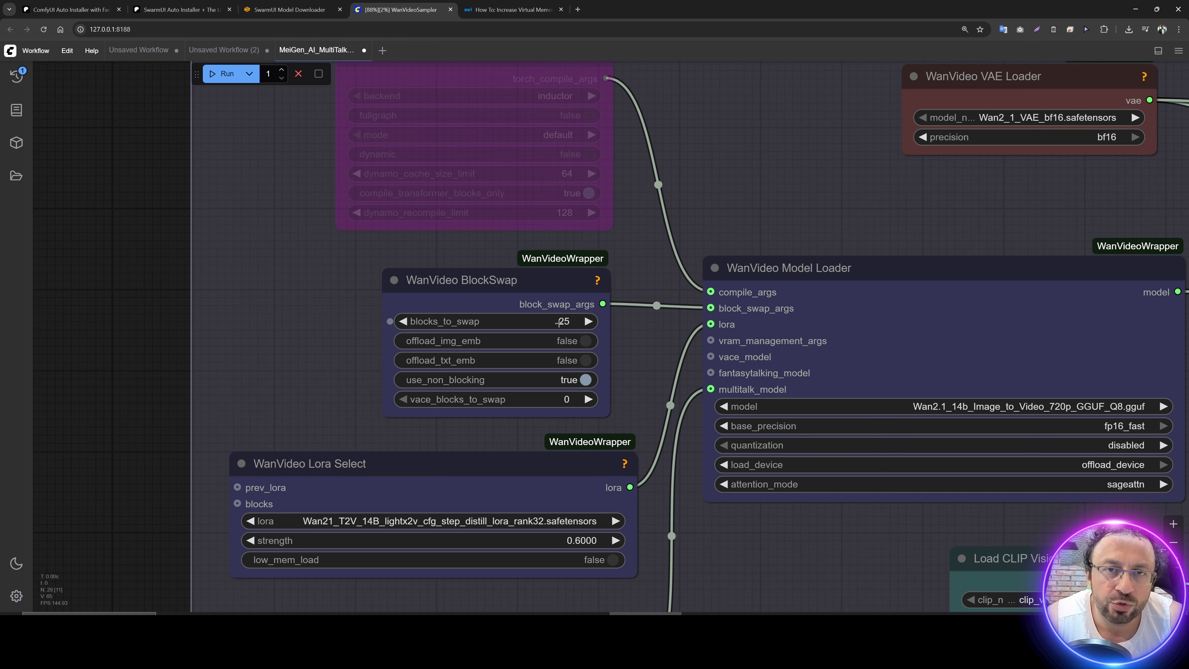
pyautogui.hotkey('alt', 'Tab')
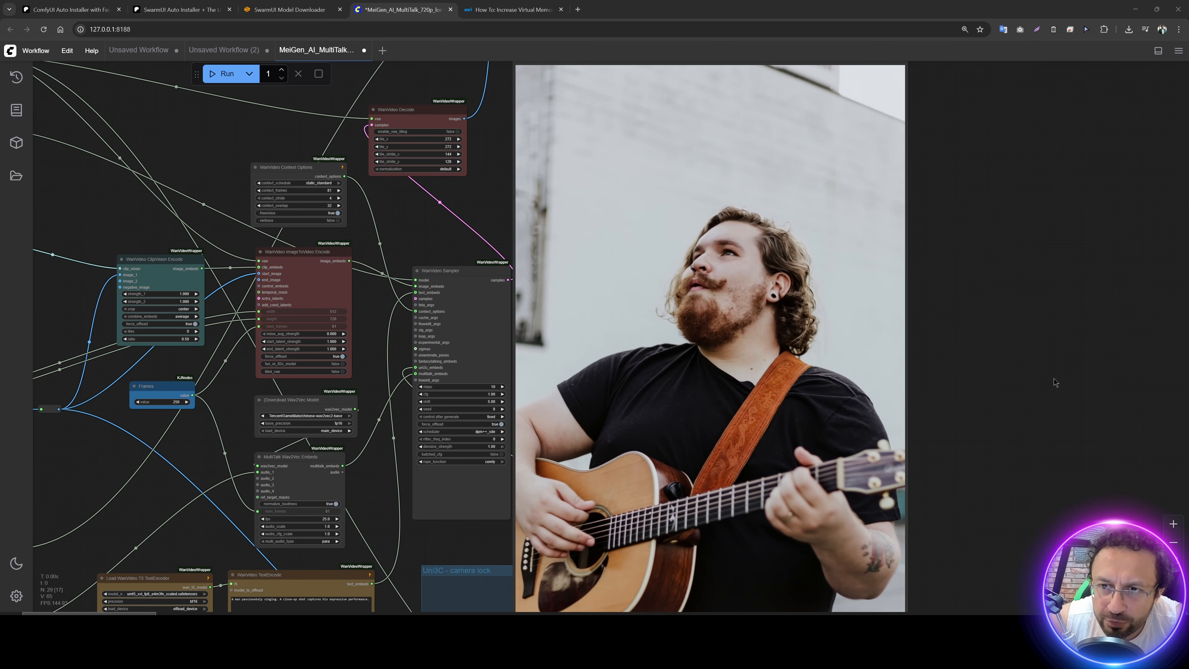
# Step: Review the generated 720p video of the guitarist singing beside the workflow nodes
pyautogui.scroll(-3, 1056, 378)
pyautogui.scroll(1, 466, 304)
pyautogui.scroll(5, 519, 302)
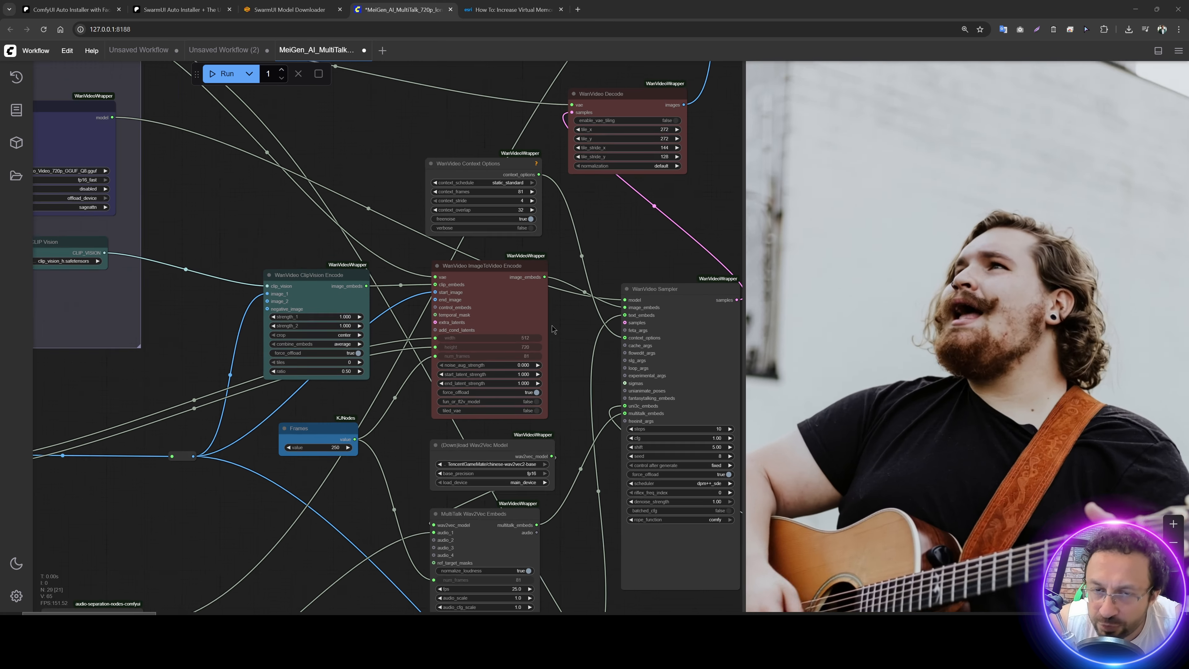
pyautogui.moveTo(579, 348); pyautogui.dragTo(596, 175)
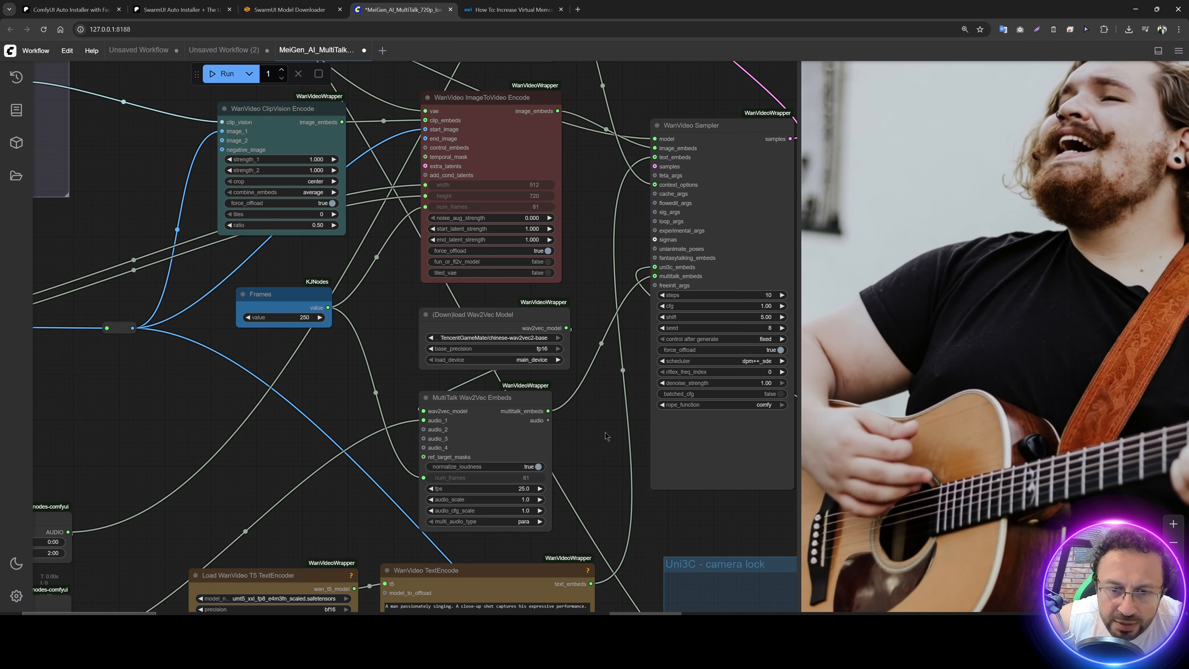
pyautogui.moveTo(606, 434)
pyautogui.mouseDown()
pyautogui.moveTo(620, 368)
pyautogui.moveTo(622, 449)
pyautogui.mouseUp()
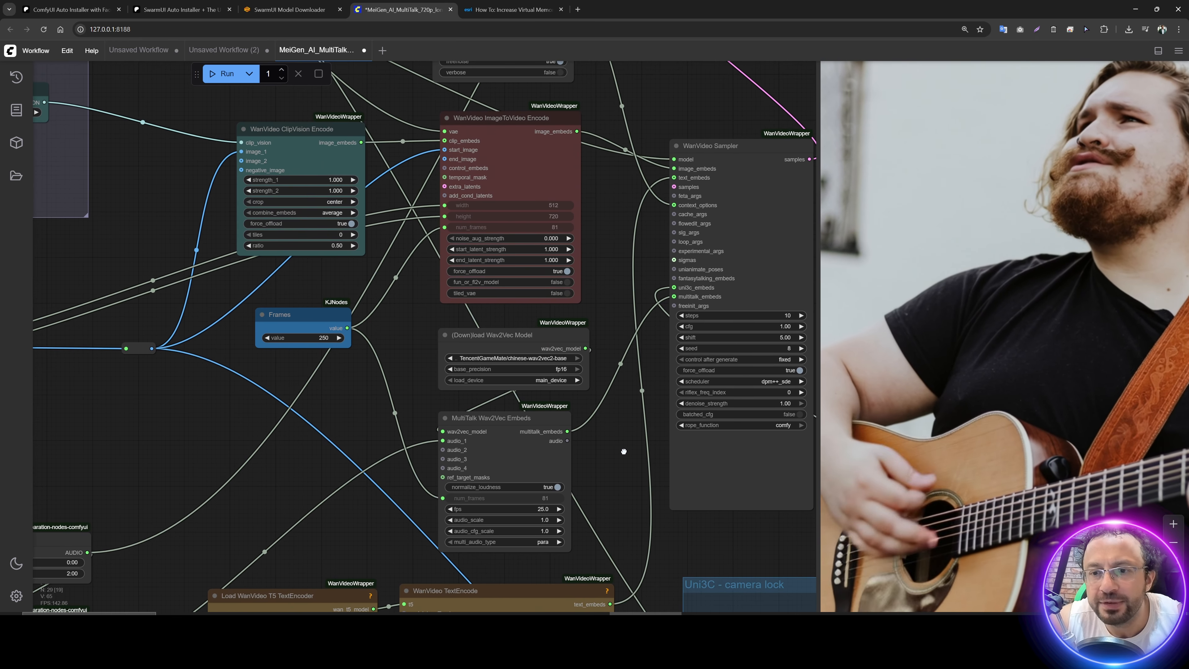
# Step: Queue the workflow with the WanVideo Sampler seed at 11, and queue it again with seed 12
pyautogui.scroll(6, 726, 360)
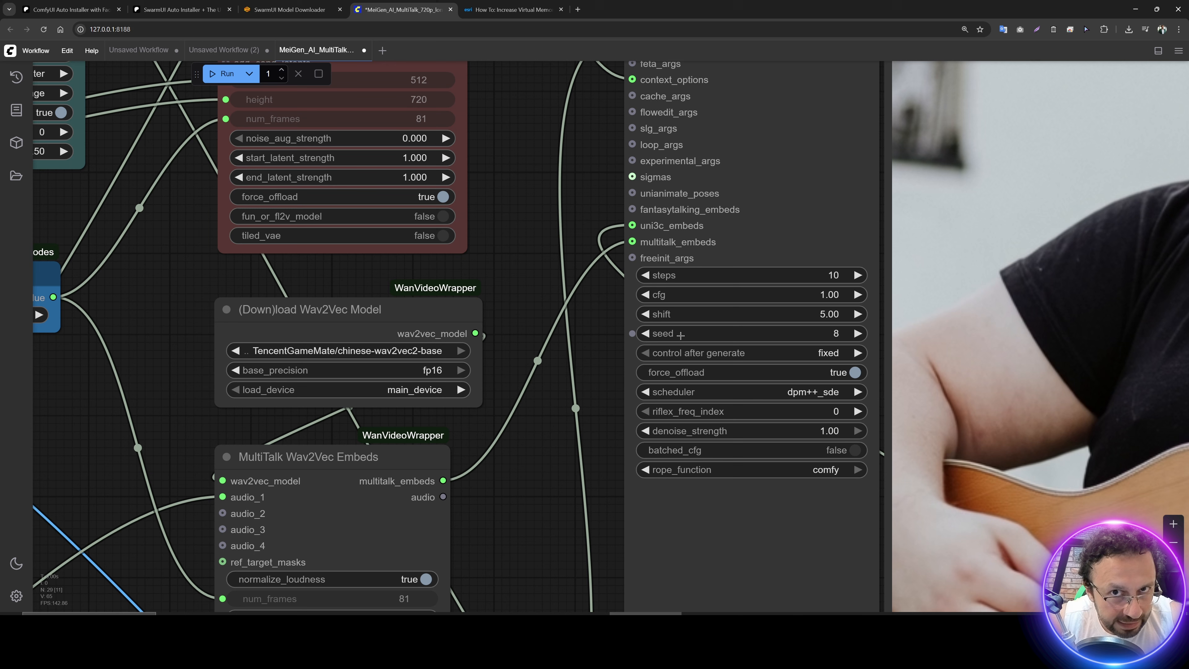
pyautogui.click(856, 333)
pyautogui.click(856, 333)
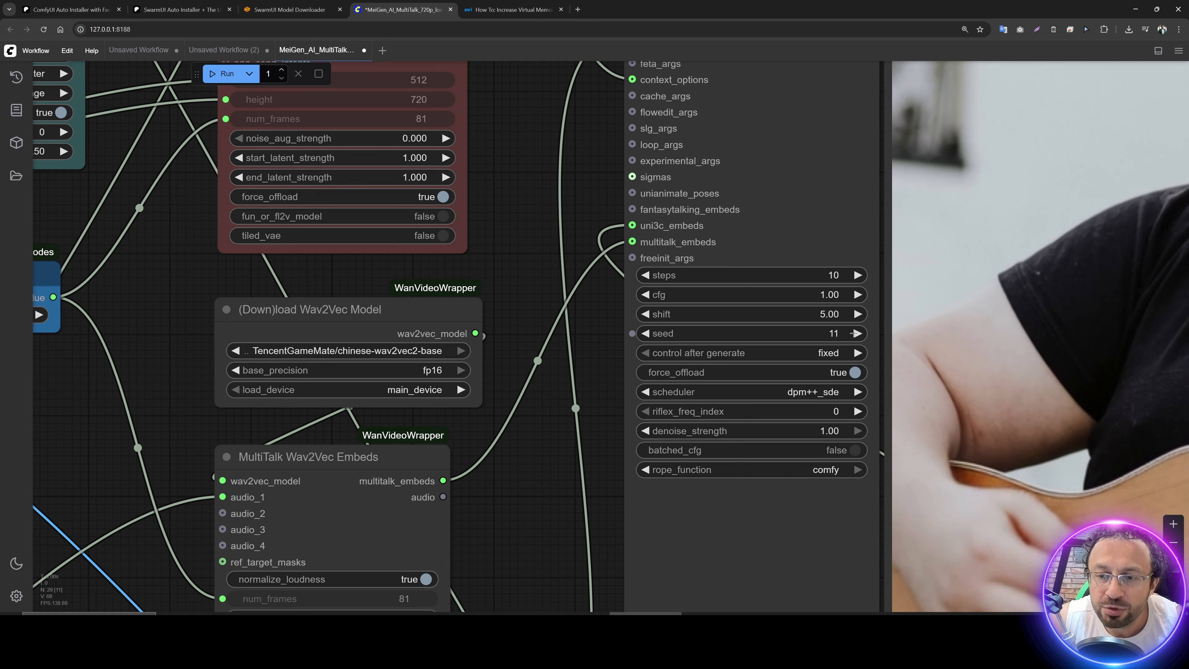
pyautogui.click(221, 75)
pyautogui.click(852, 331)
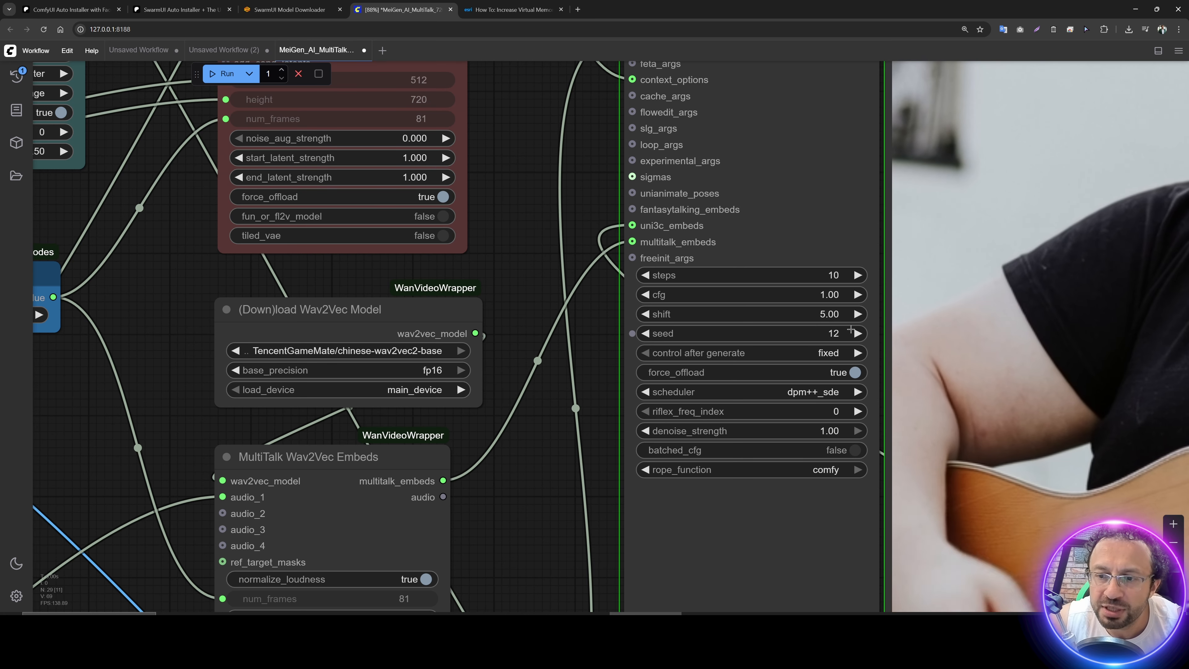
pyautogui.click(227, 73)
# Step: Set the run batch count to 4 and clear the pending tasks from the queue
pyautogui.doubleClick(268, 74)
pyautogui.write('4')
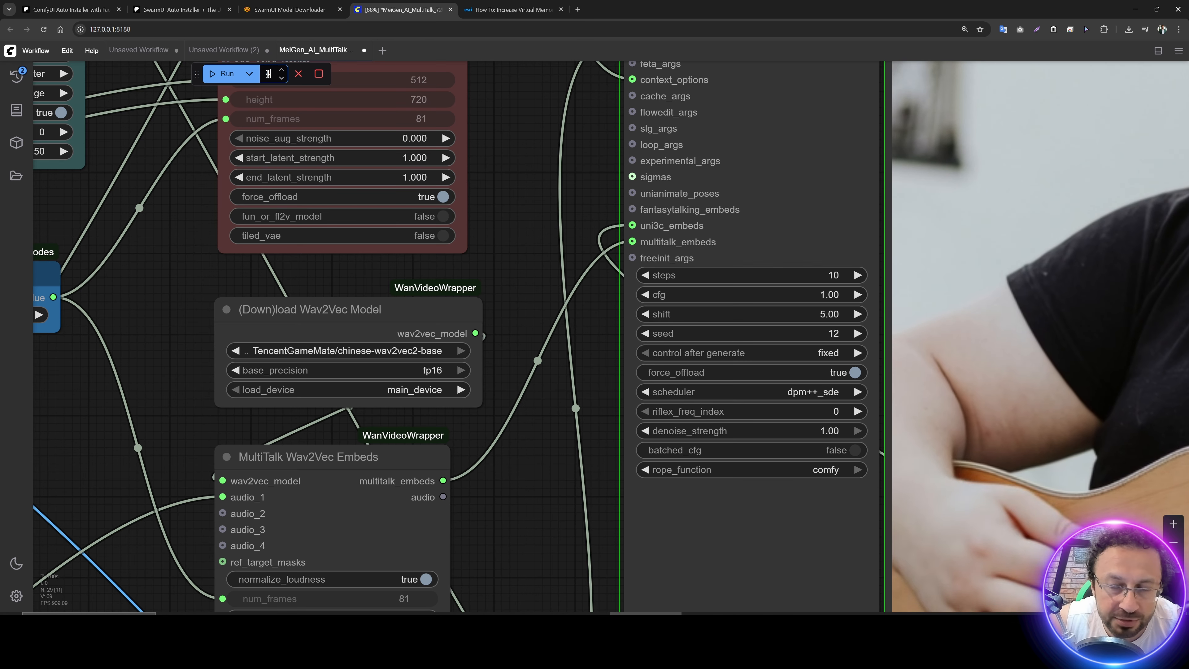
pyautogui.click(319, 73)
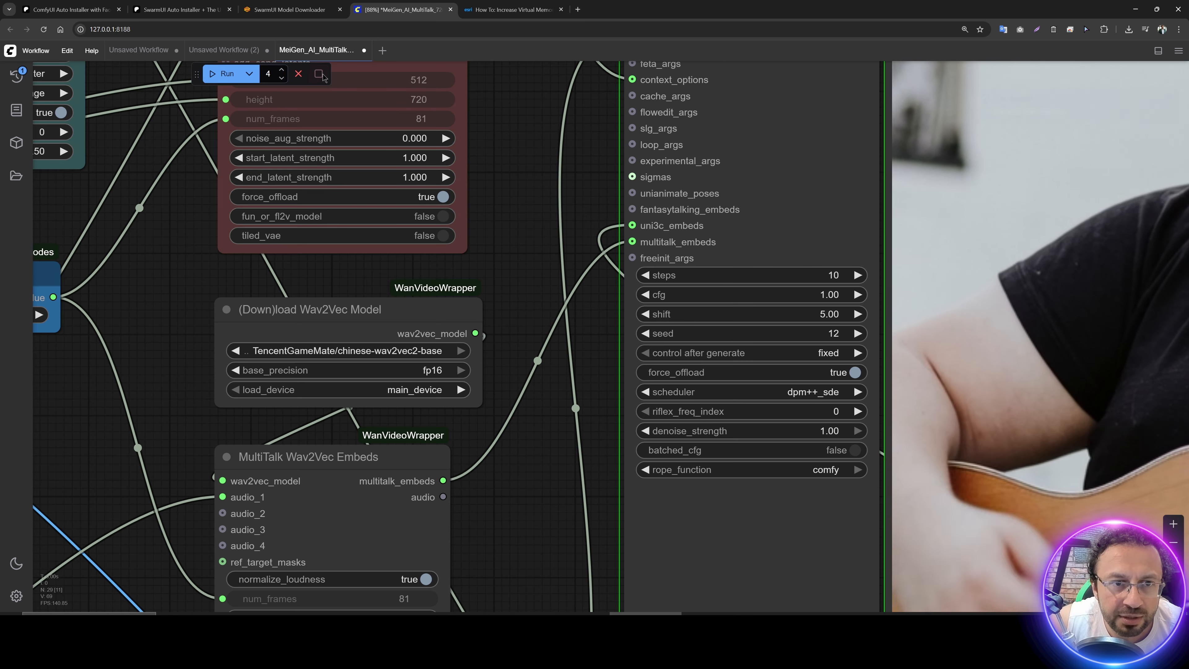
pyautogui.scroll(-4, 506, 276)
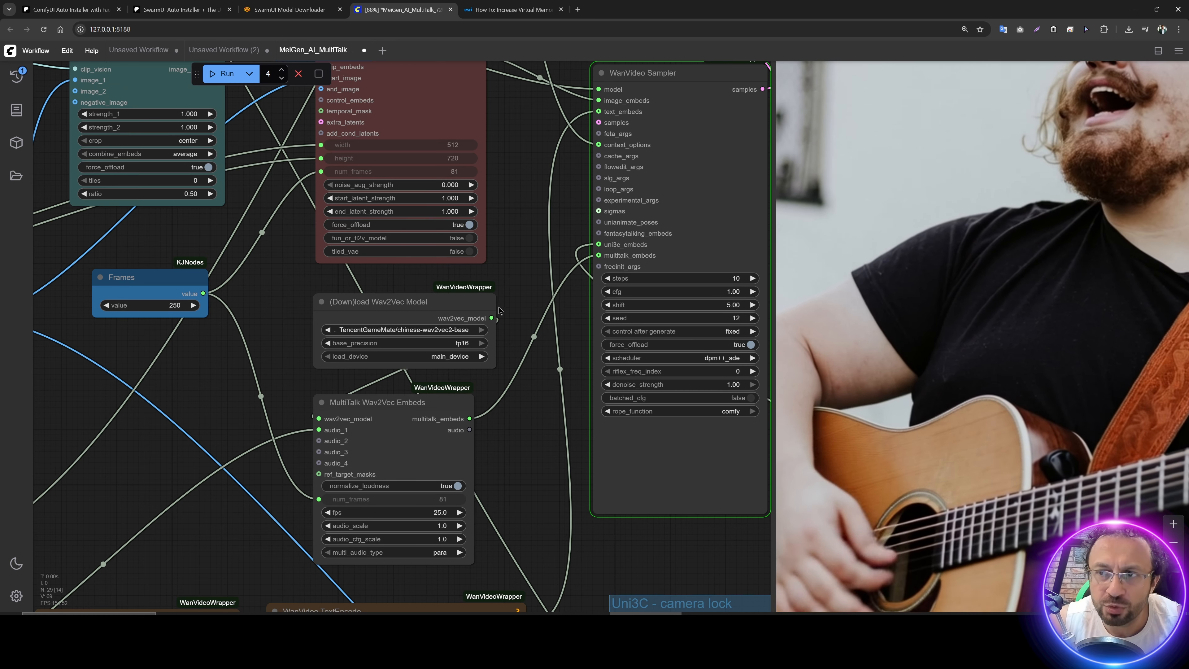
pyautogui.scroll(-3, 500, 310)
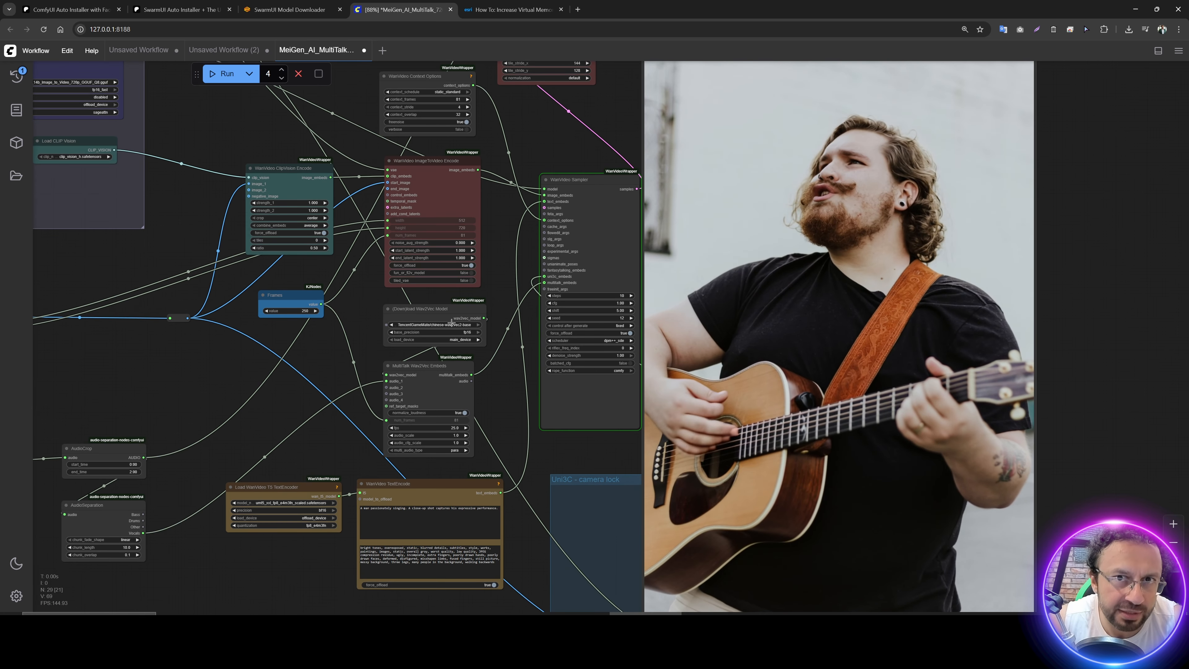
# Step: Switch to File Explorer and launch Try_STAR.bat from the Ultimate_Video_Processing_v1 folder
pyautogui.hotkey('alt', 'Tab')
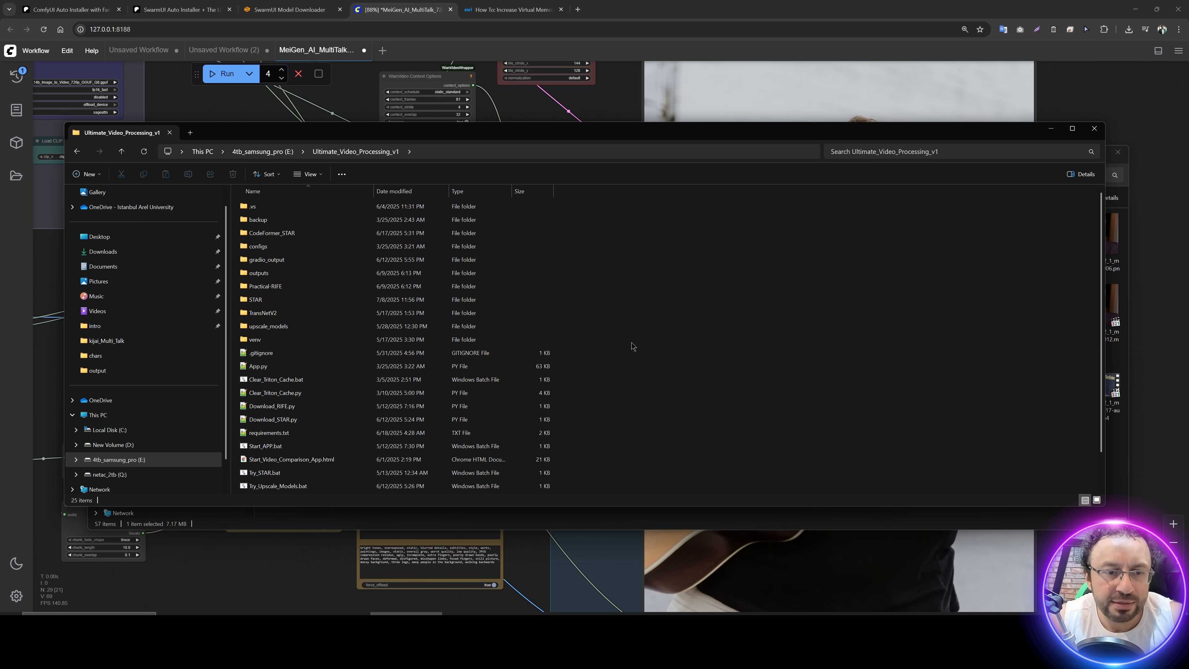
pyautogui.scroll(-1, 631, 347)
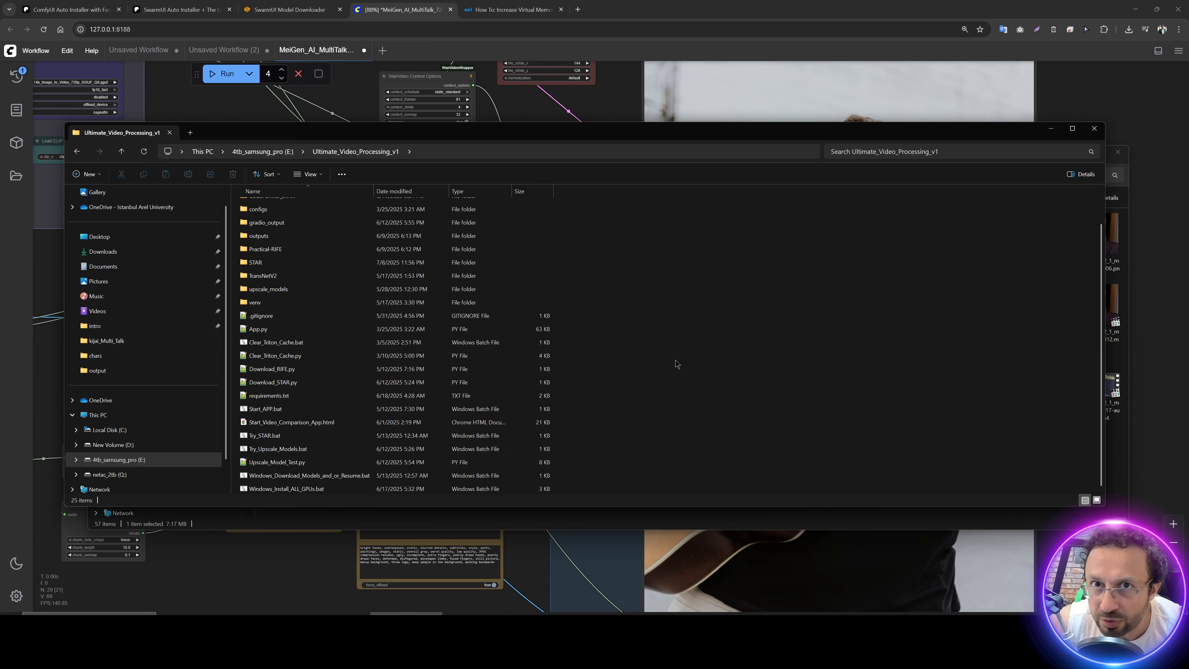
pyautogui.click(353, 434)
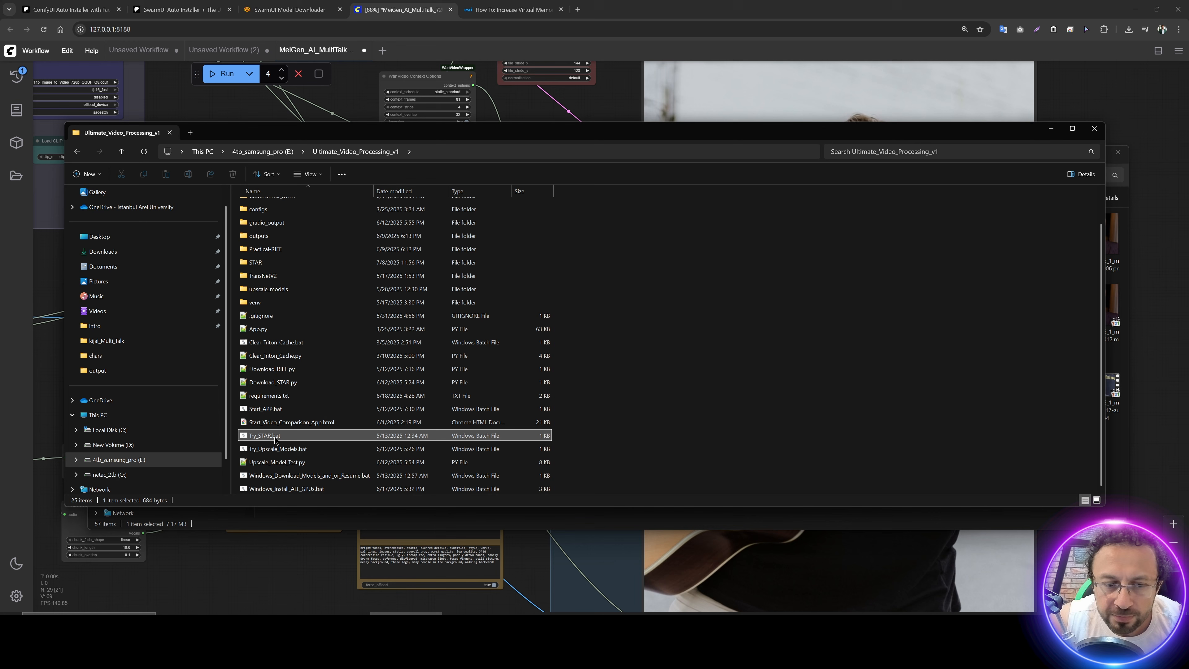
pyautogui.doubleClick(353, 435)
pyautogui.moveTo(452, 139); pyautogui.dragTo(616, 166)
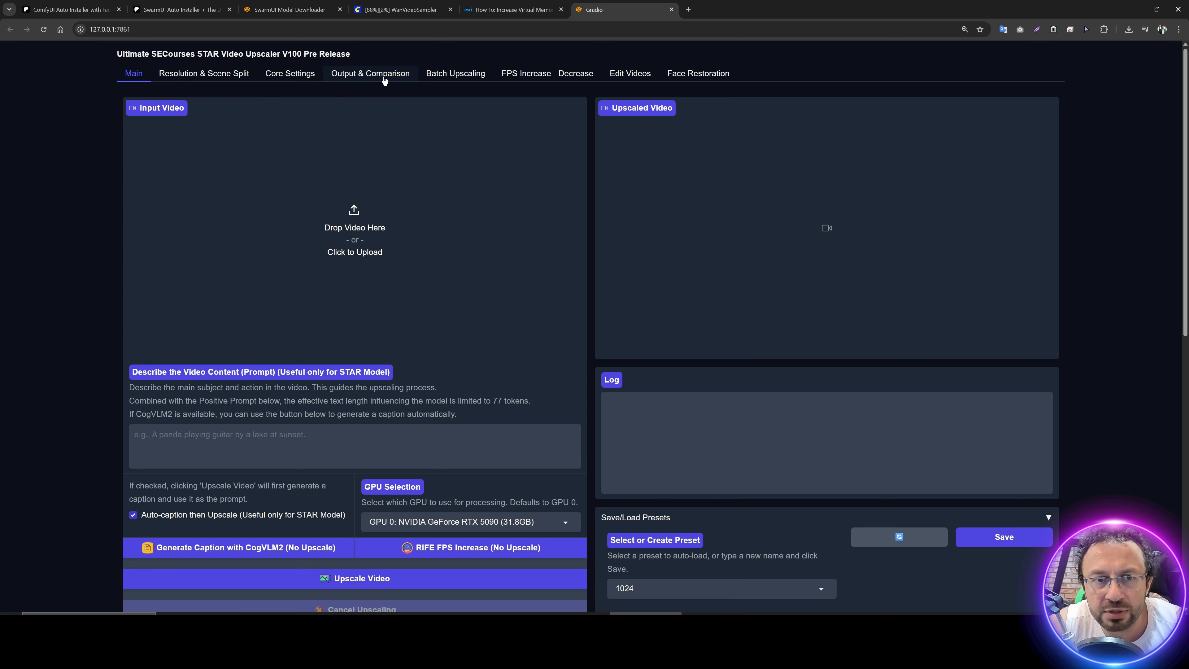
# Step: Show the upscaler's output and comparison settings and set the multi-video comparison to 2 videos
pyautogui.click(369, 75)
pyautogui.scroll(-2, 635, 213)
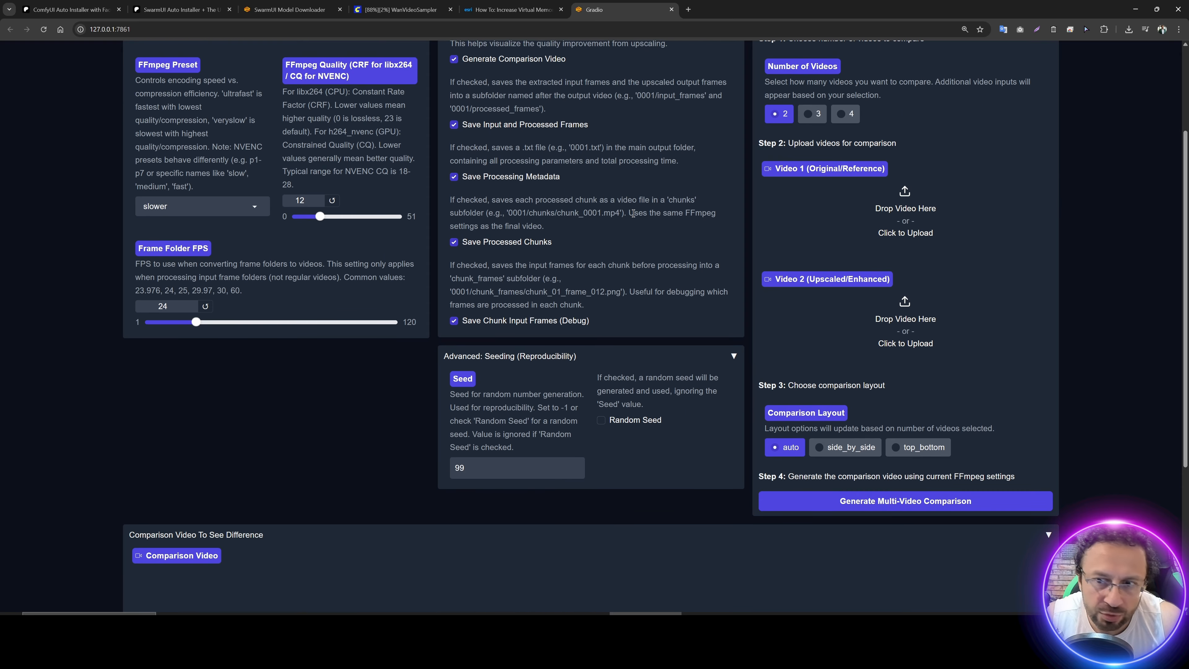
pyautogui.click(845, 160)
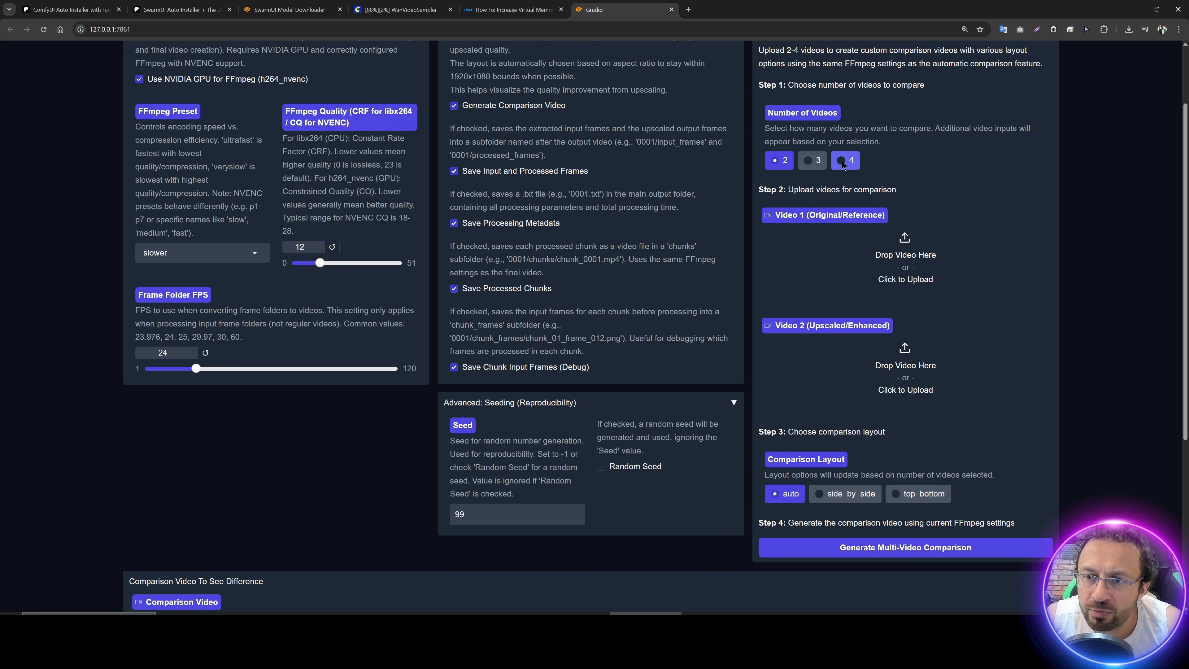
pyautogui.click(782, 161)
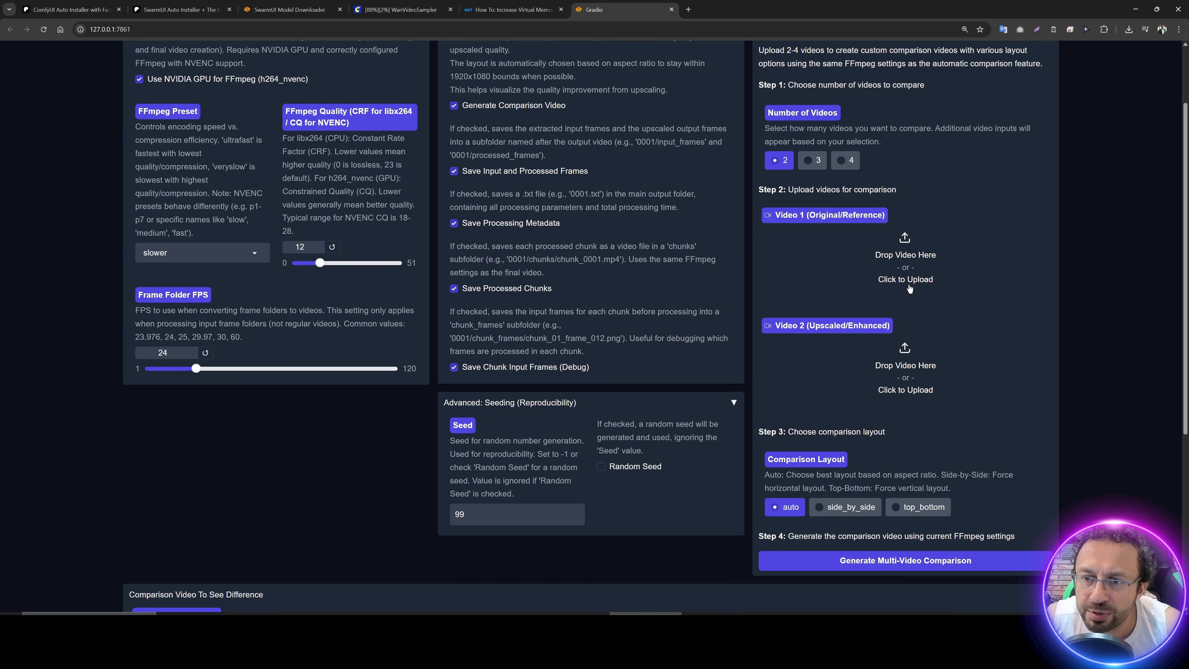
# Step: Load WanVideo2_1_multitalk_00018-audio.mp4 as Video 1 and WanVideo2_1_multitalk_00019-audio.mp4 as Video 2 from ComfyUI's output folder
pyautogui.click(890, 259)
pyautogui.click(197, 25)
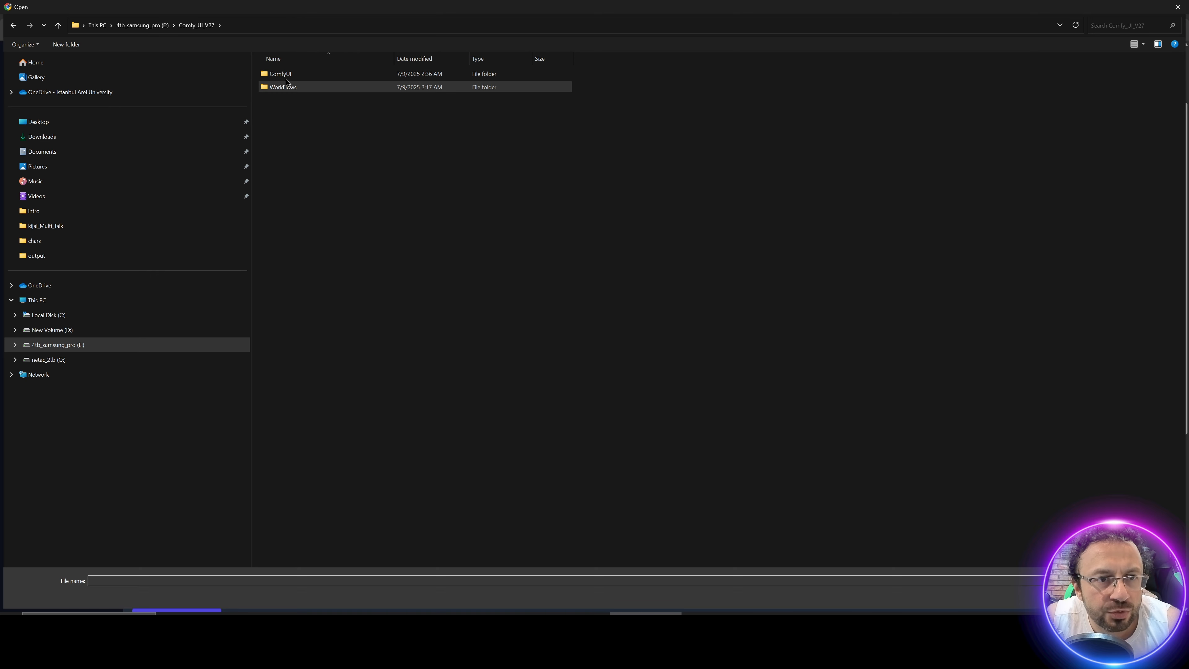
pyautogui.doubleClick(280, 74)
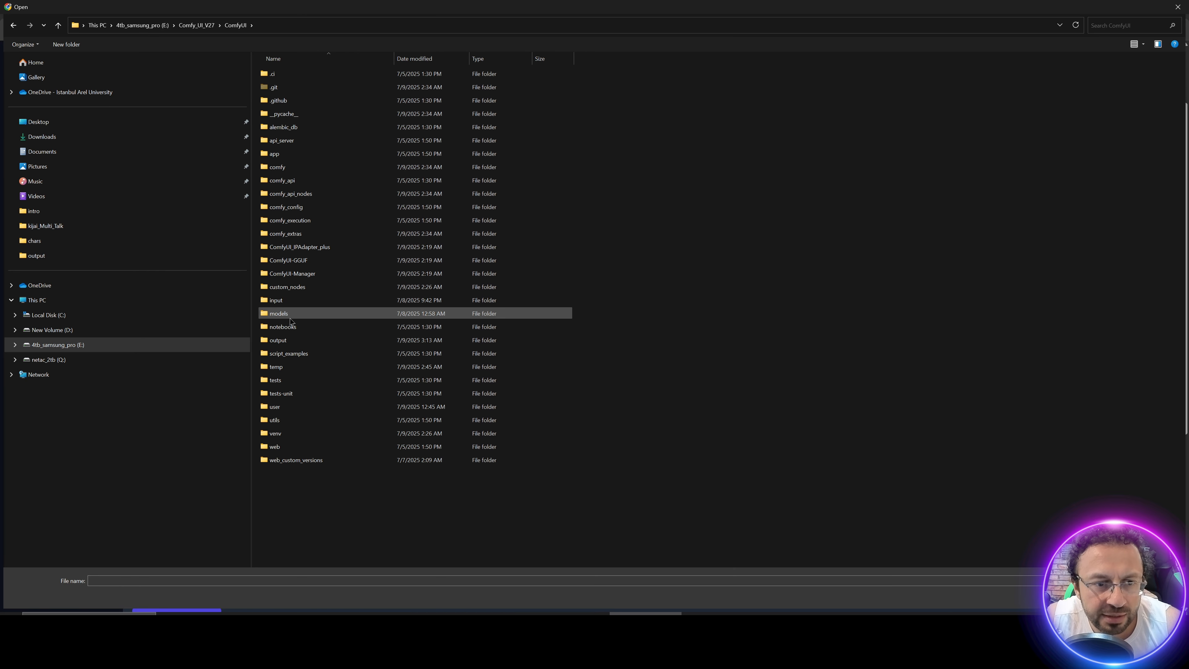
pyautogui.doubleClick(278, 340)
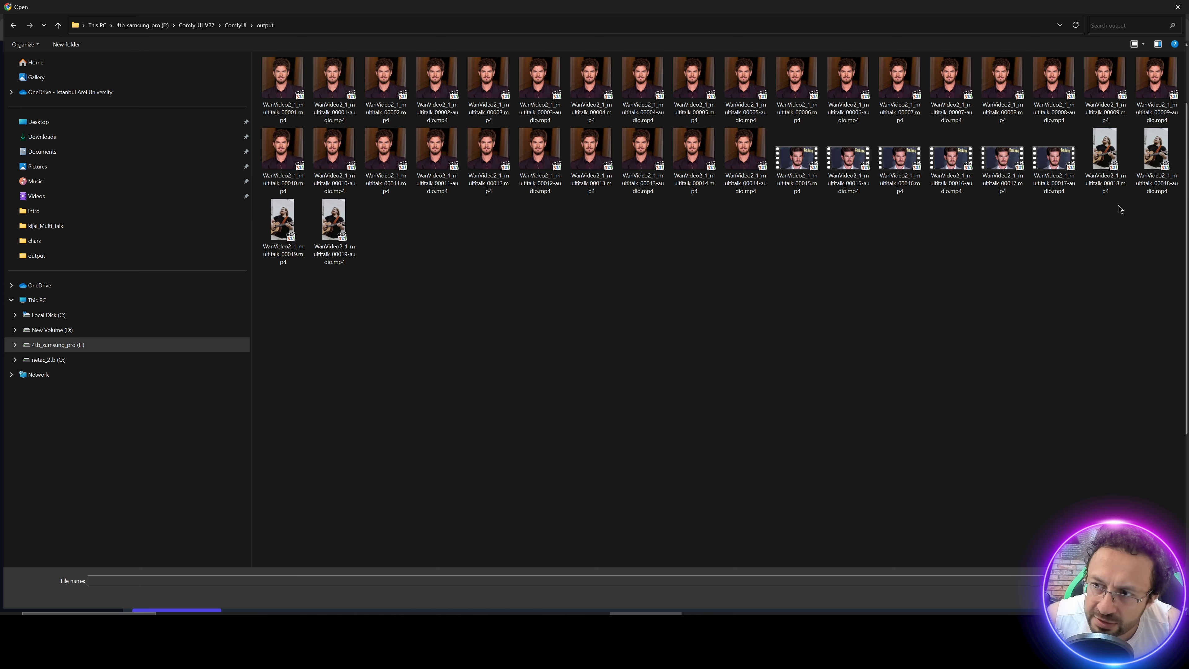
pyautogui.doubleClick(1149, 174)
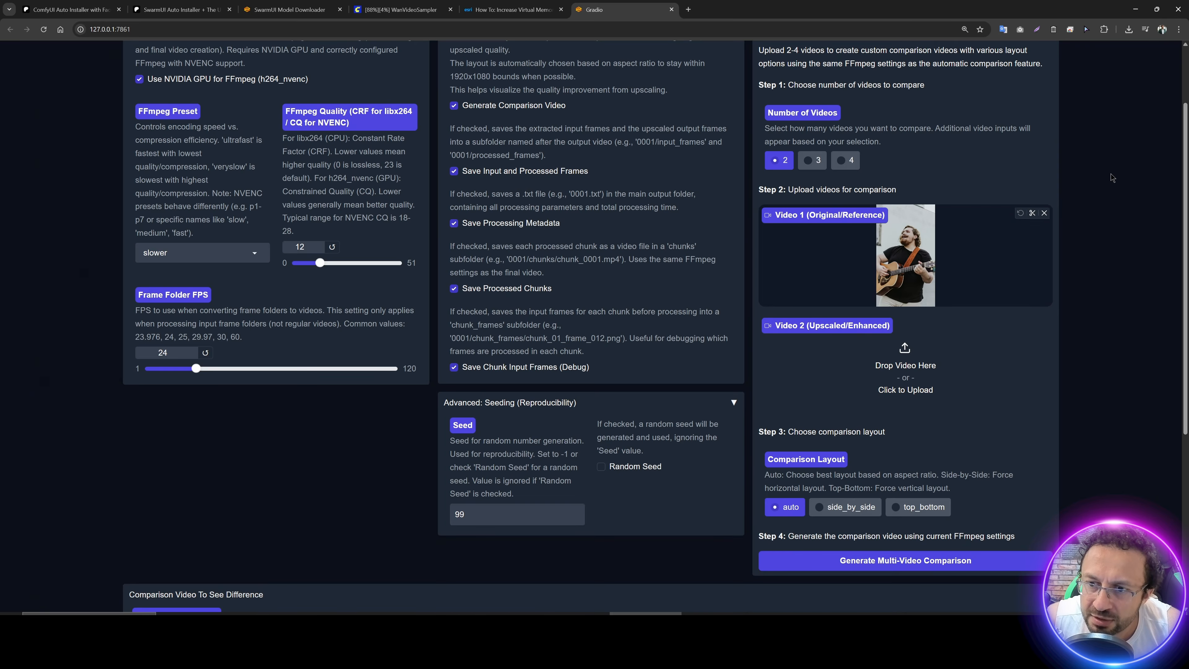
pyautogui.click(904, 367)
pyautogui.doubleClick(333, 223)
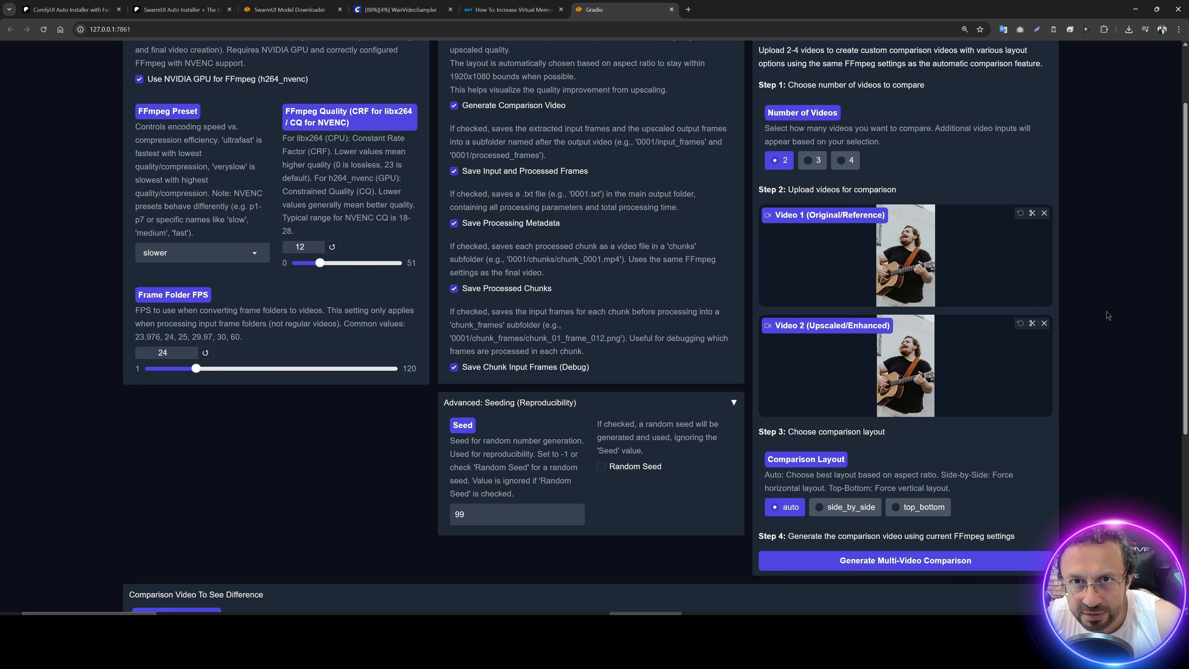
# Step: Set the comparison layout to side_by_side and generate the multi-video comparison
pyautogui.scroll(-2, 1113, 338)
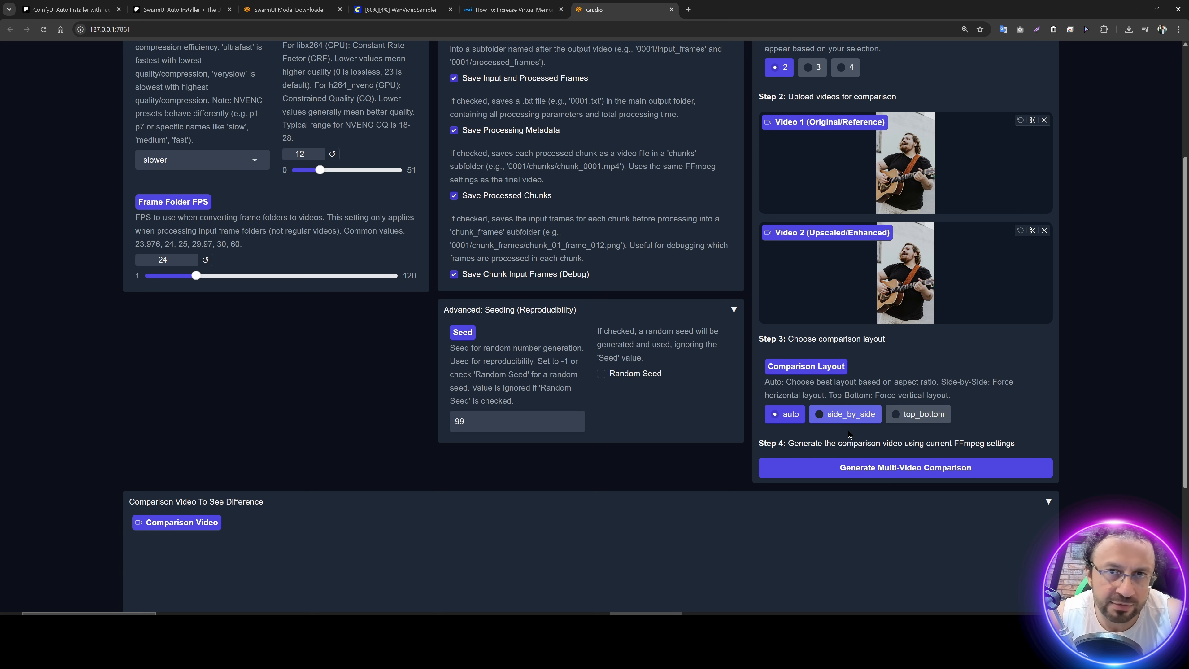
pyautogui.click(842, 415)
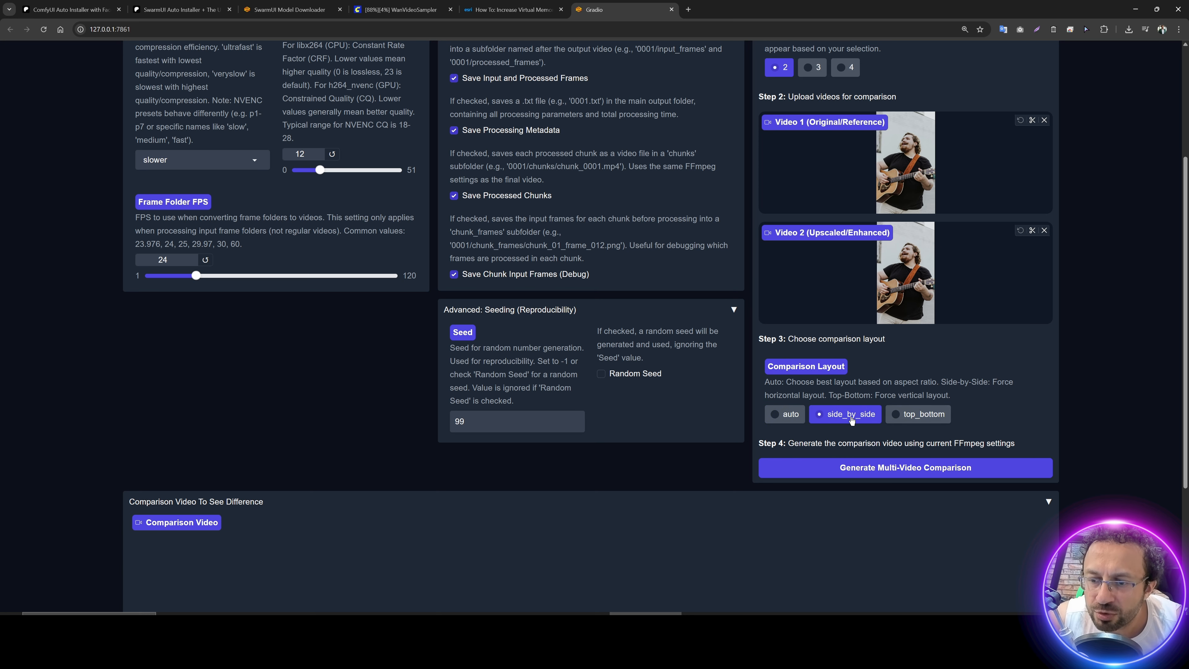
pyautogui.click(855, 470)
pyautogui.scroll(-6, 653, 455)
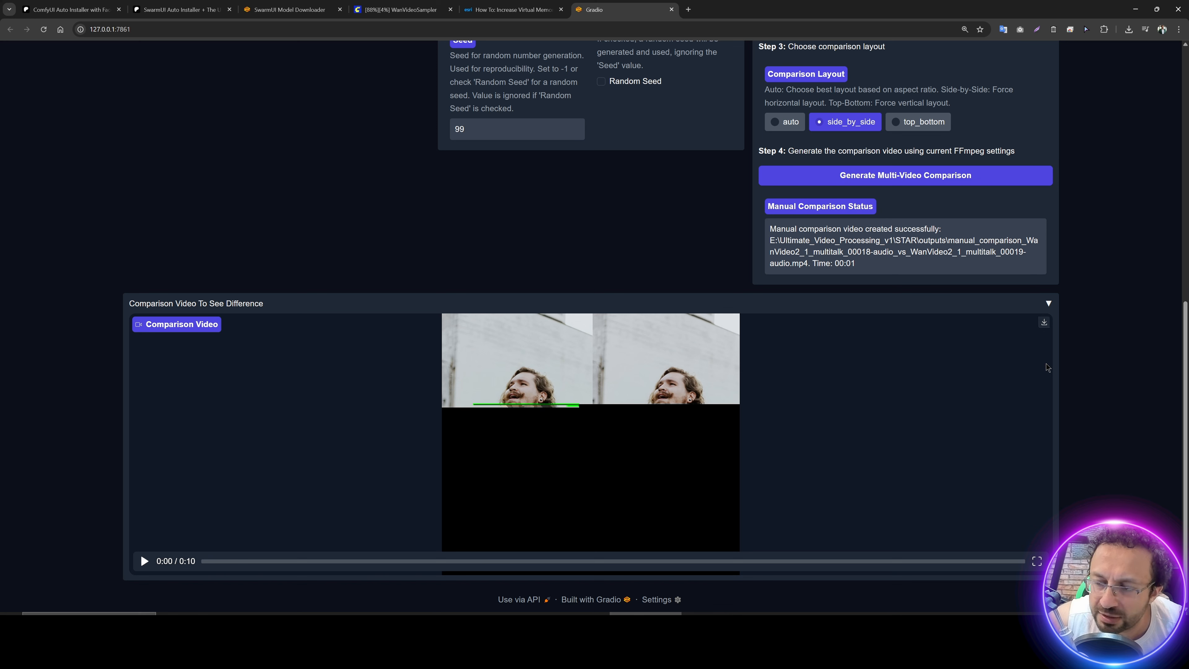
# Step: Download the generated comparison video, play it in the media player and close the player
pyautogui.click(1044, 323)
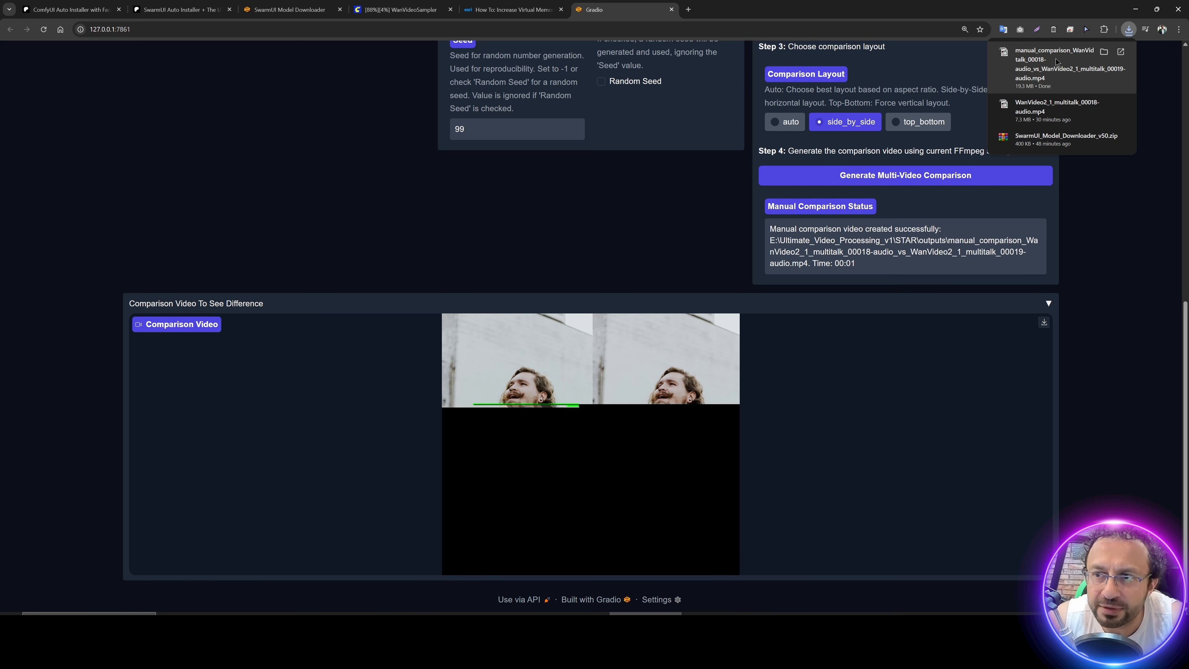
pyautogui.click(1056, 62)
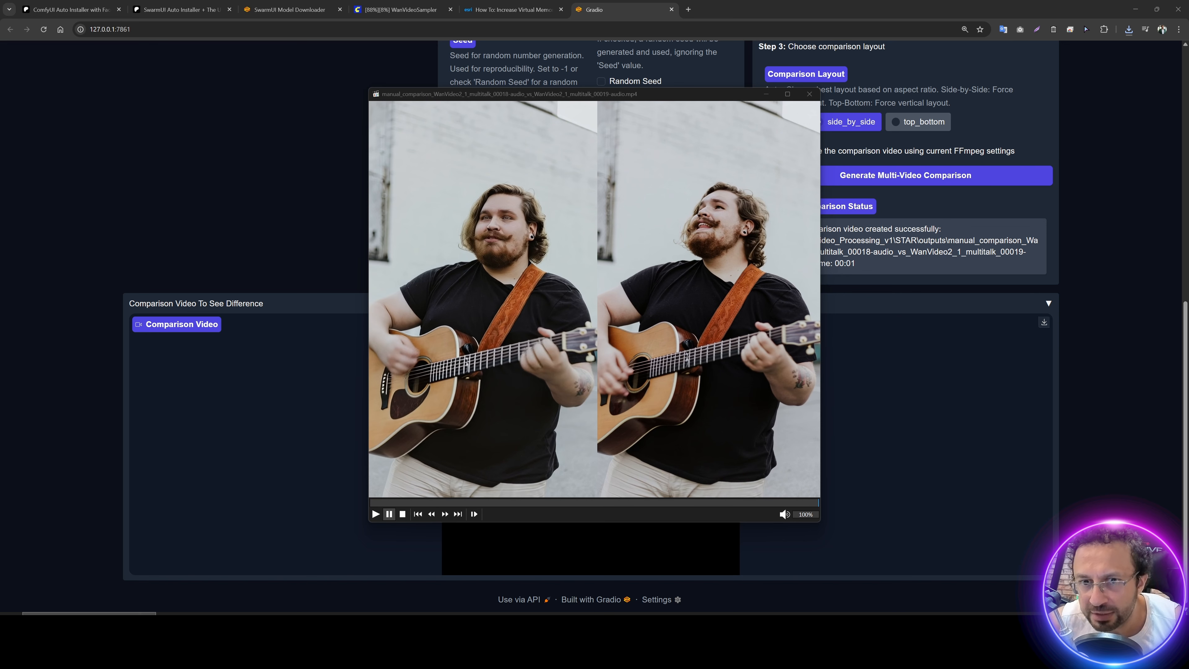
pyautogui.click(253, 104)
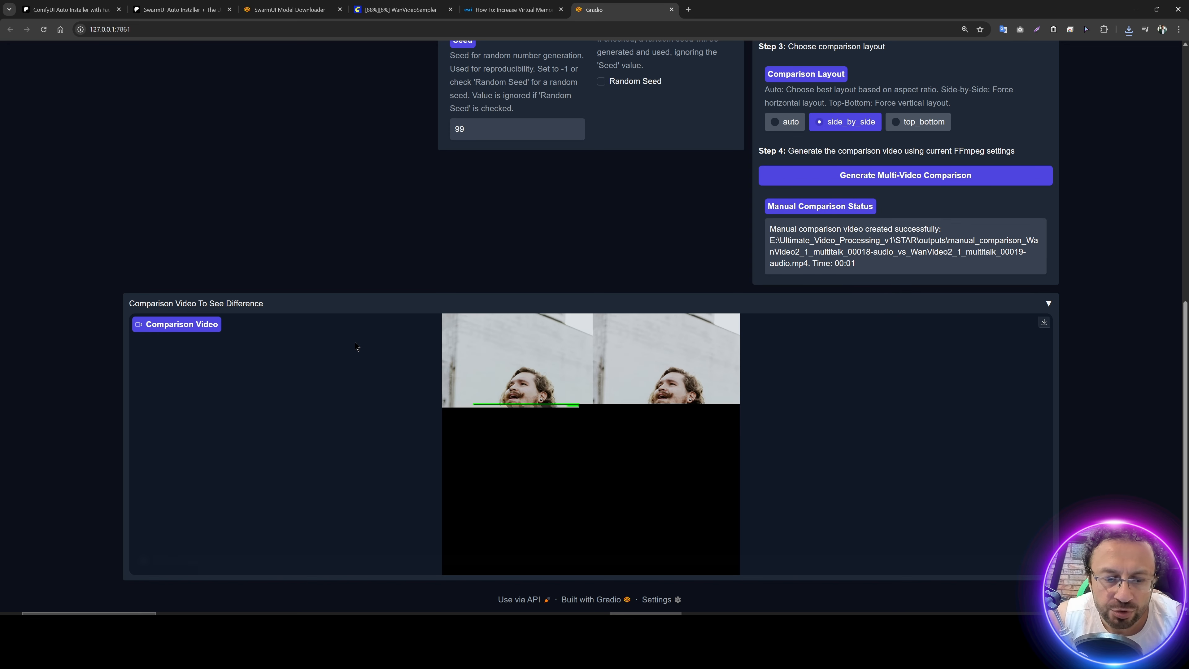
# Step: Review the 480p and 720p MultiTalk workflow files in the kijai_Multi_Talk folder alongside the open ComfyUI workflow
pyautogui.click(646, 614)
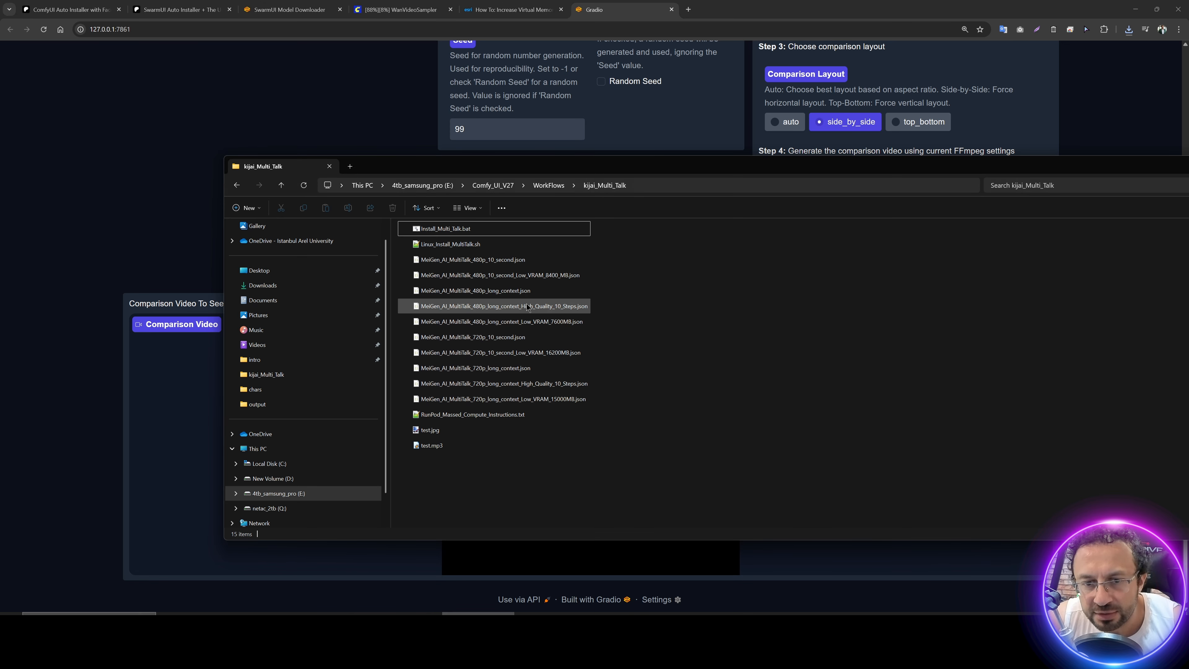
pyautogui.click(512, 295)
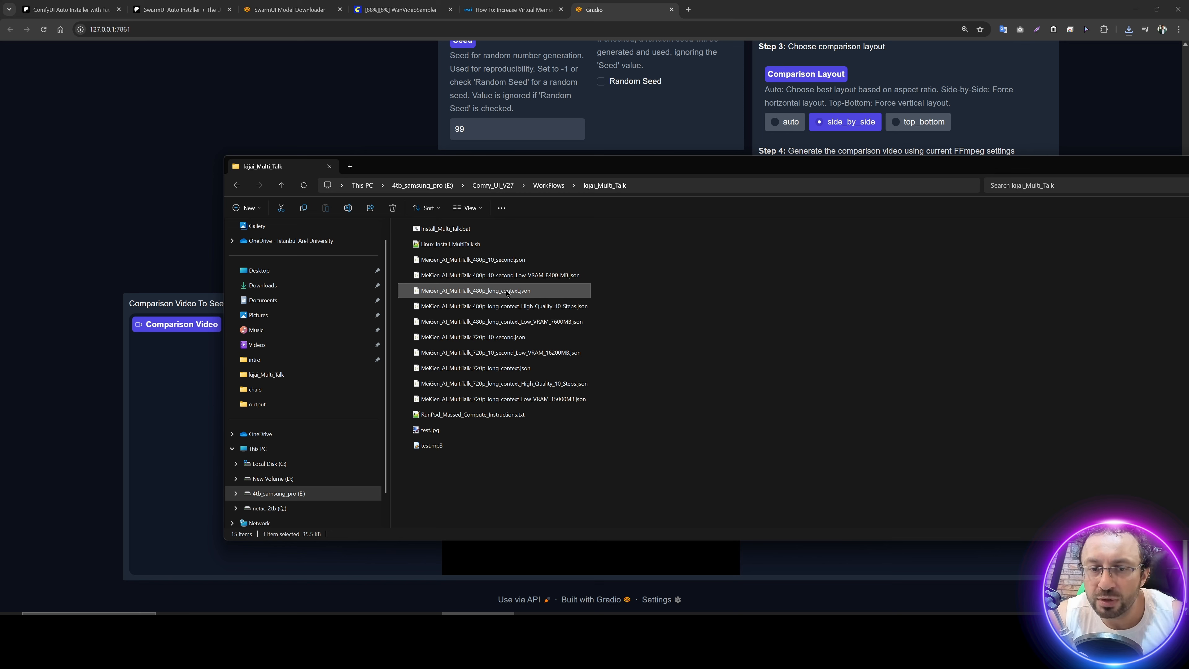
pyautogui.click(484, 263)
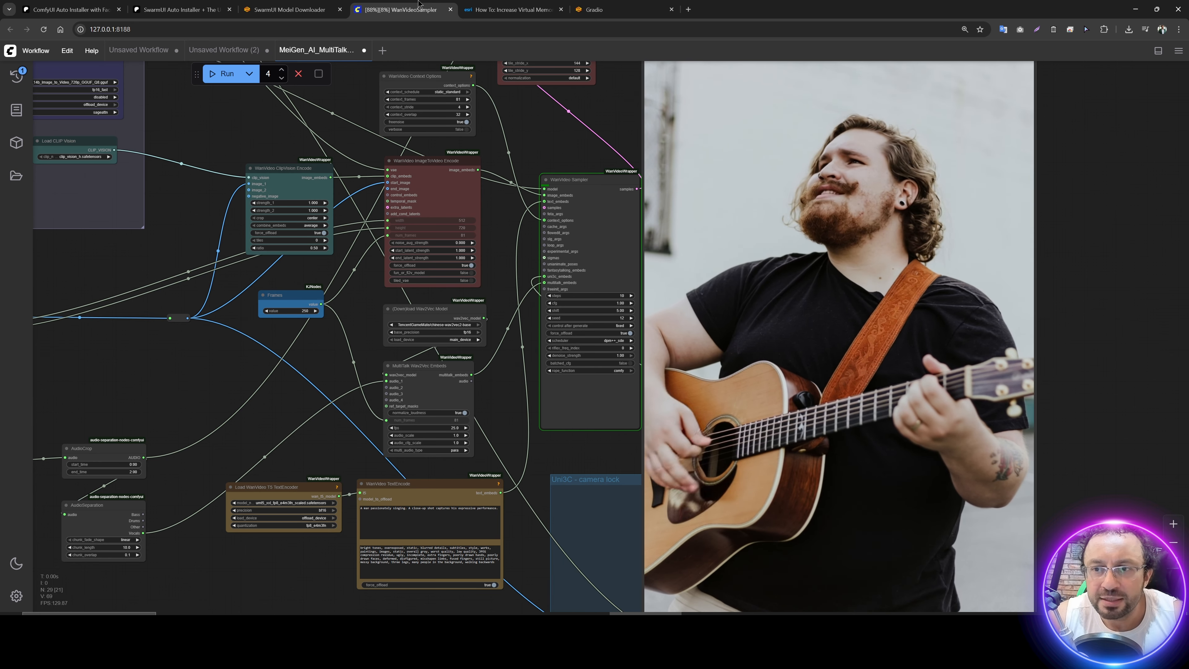
pyautogui.scroll(1, 473, 162)
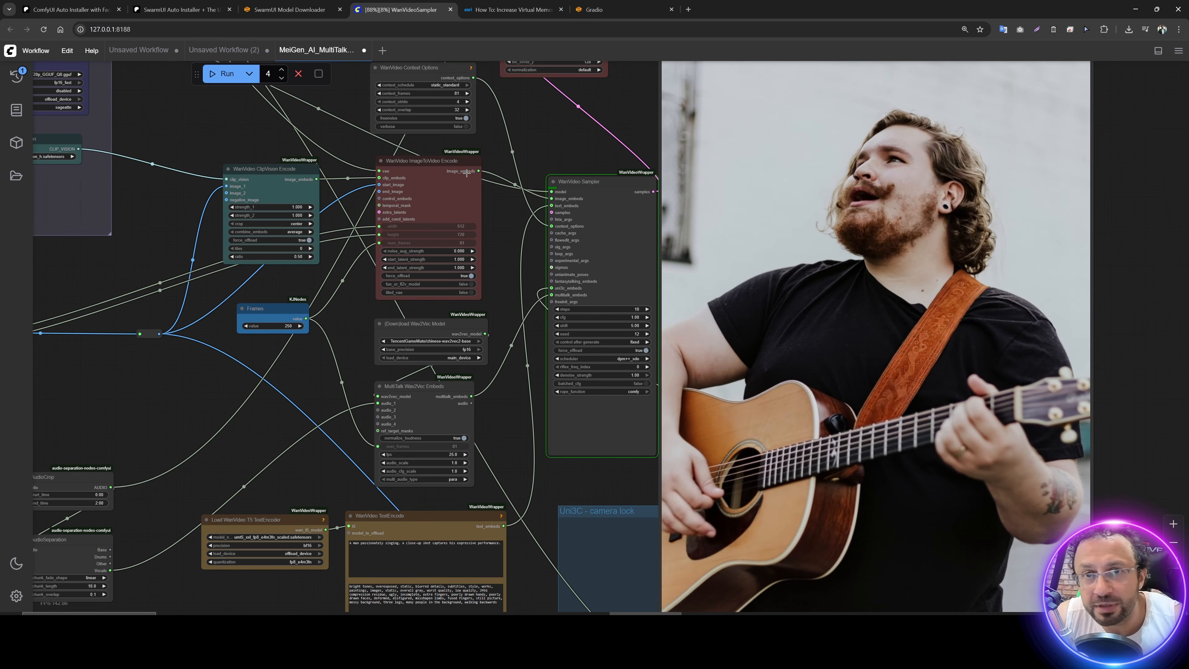
pyautogui.scroll(-3, 462, 232)
pyautogui.scroll(4, 462, 233)
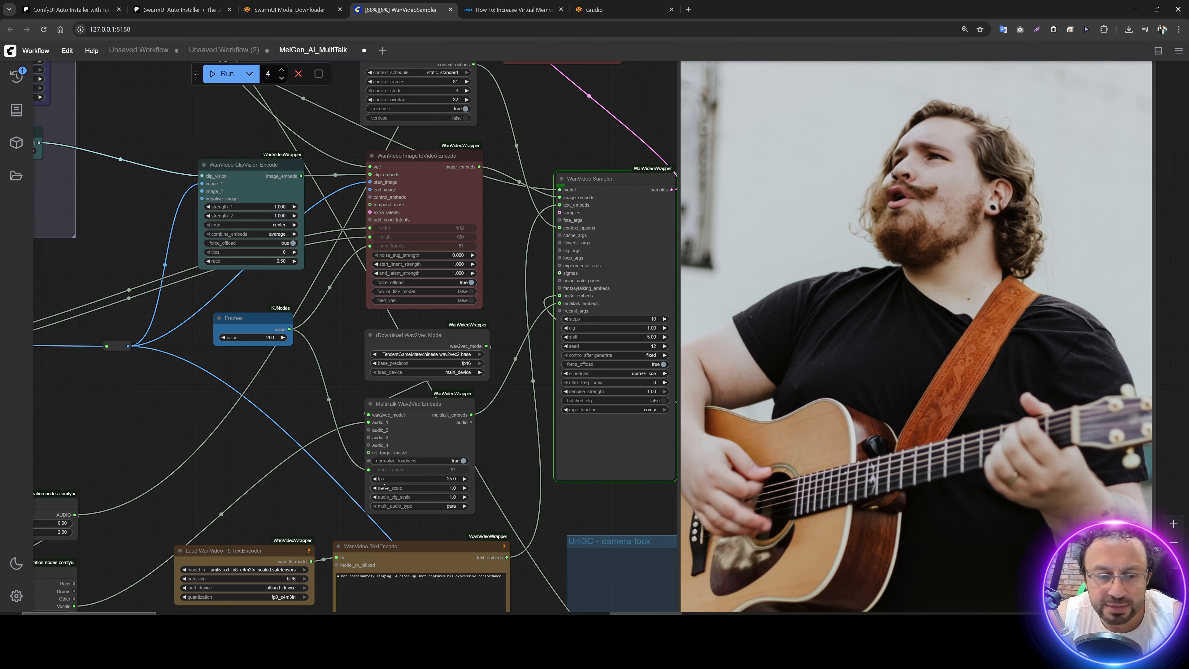
pyautogui.click(478, 622)
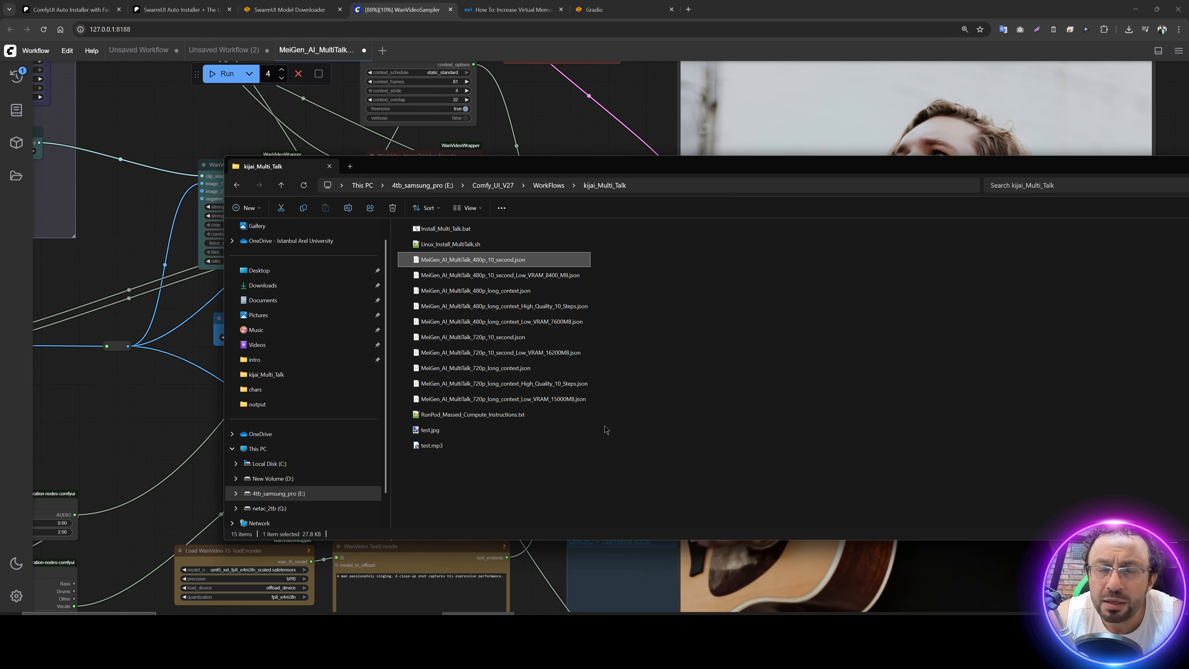
# Step: Show the Load Image and LoadAudio nodes in the ComfyUI workflow, and open ElevenLabs Text to Speech in a new browser tab
pyautogui.moveTo(179, 121); pyautogui.dragTo(498, 197)
pyautogui.scroll(-2, 497, 198)
pyautogui.moveTo(427, 325); pyautogui.dragTo(680, 196)
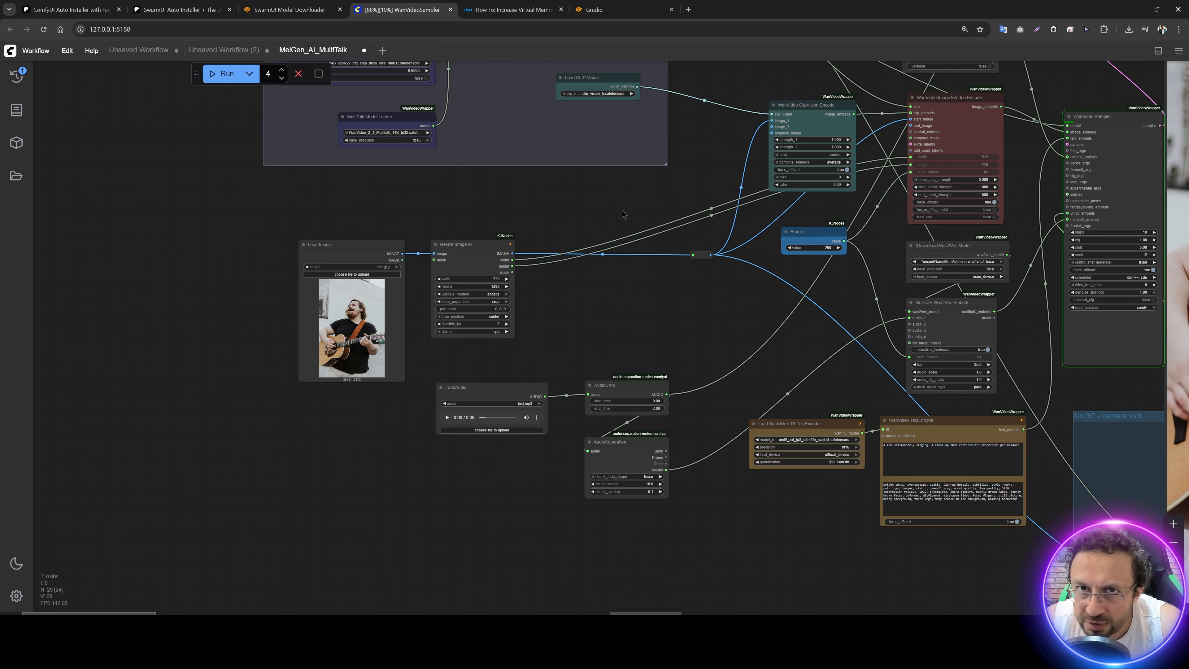
pyautogui.click(688, 9)
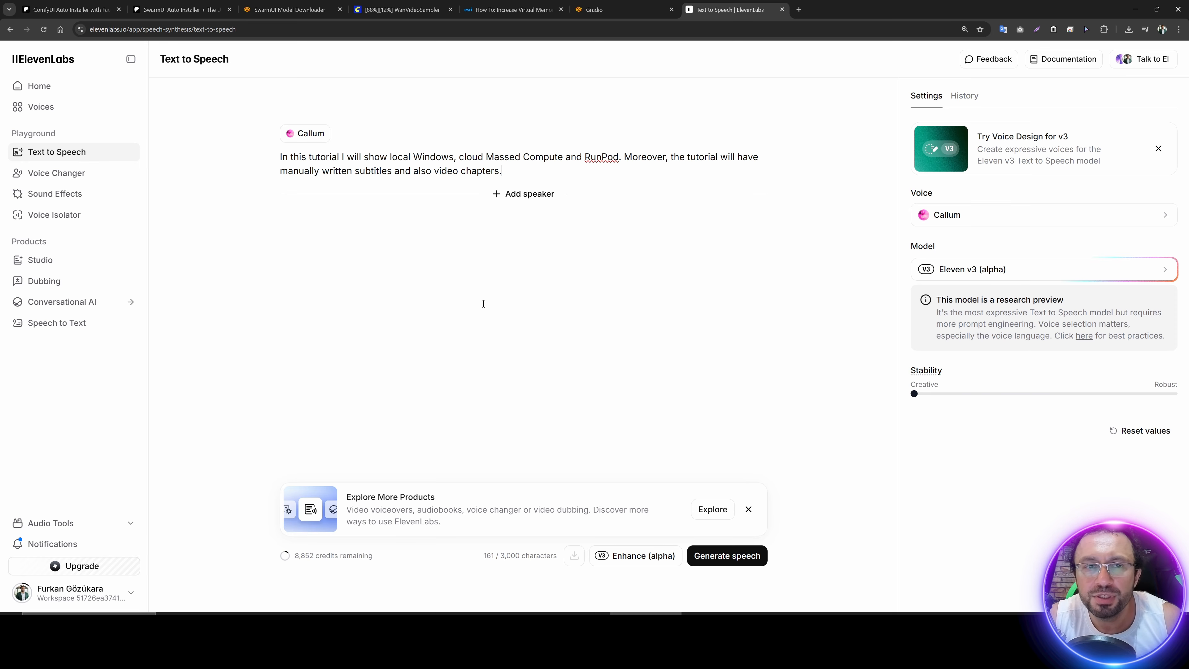
# Step: Check the WanVideo TextEncode prompts in ComfyUI, and list the available speech models in ElevenLabs
pyautogui.click(403, 9)
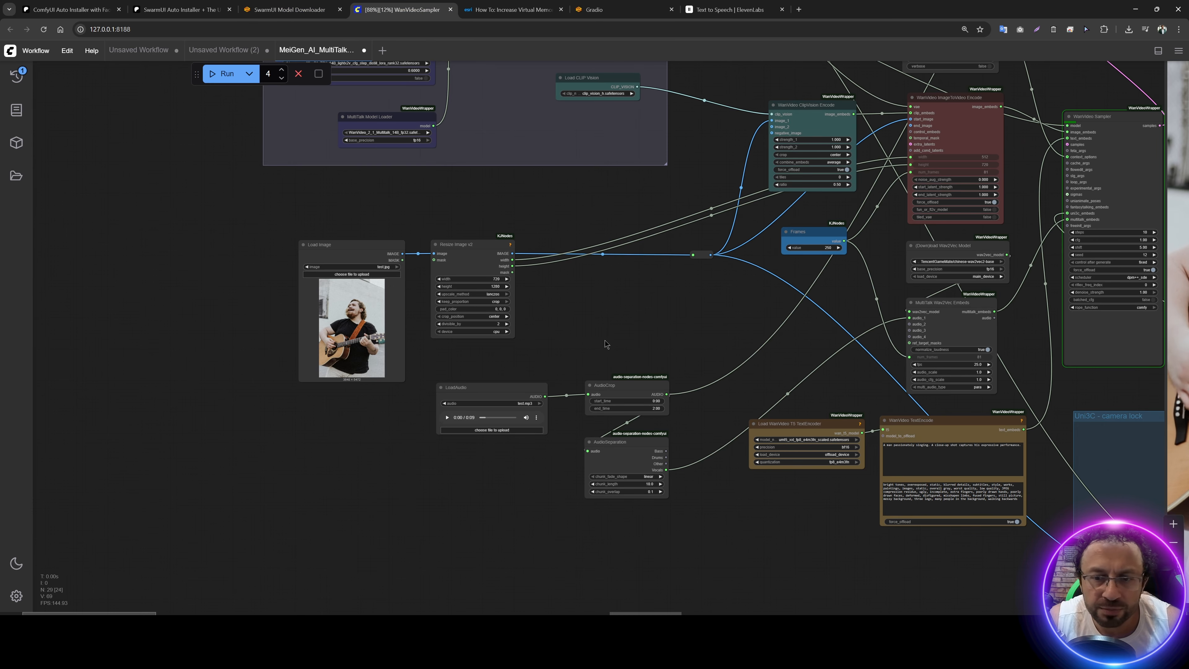
pyautogui.scroll(1, 669, 328)
pyautogui.moveTo(675, 325); pyautogui.dragTo(255, 135)
pyautogui.scroll(6, 505, 284)
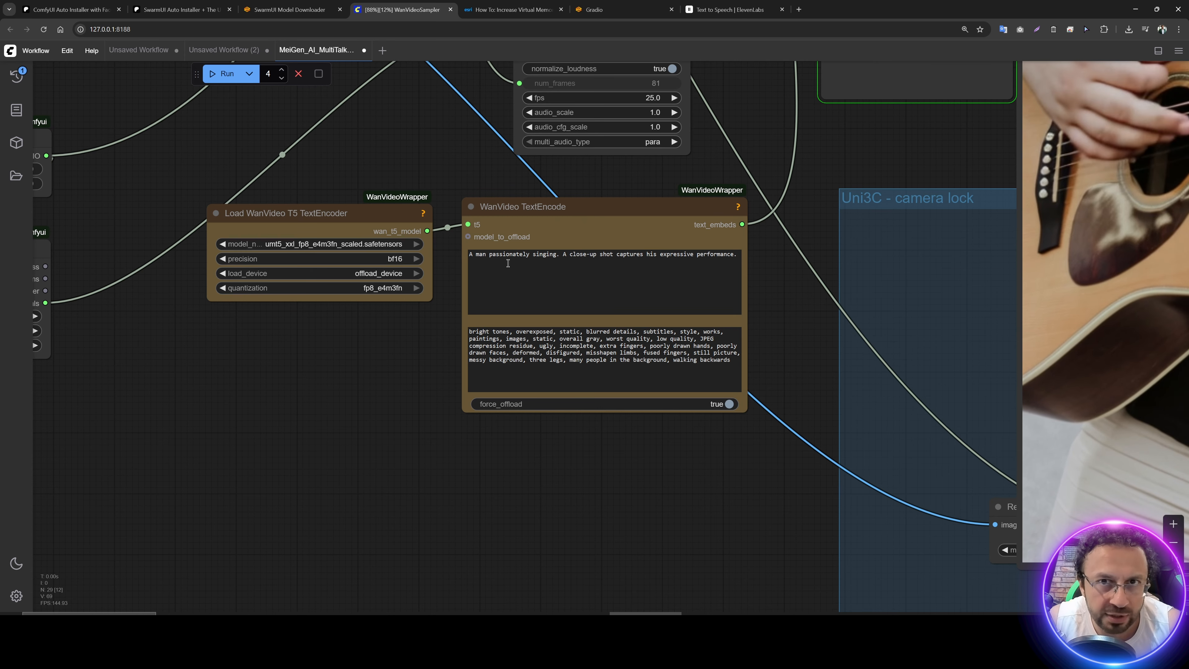
pyautogui.click(739, 7)
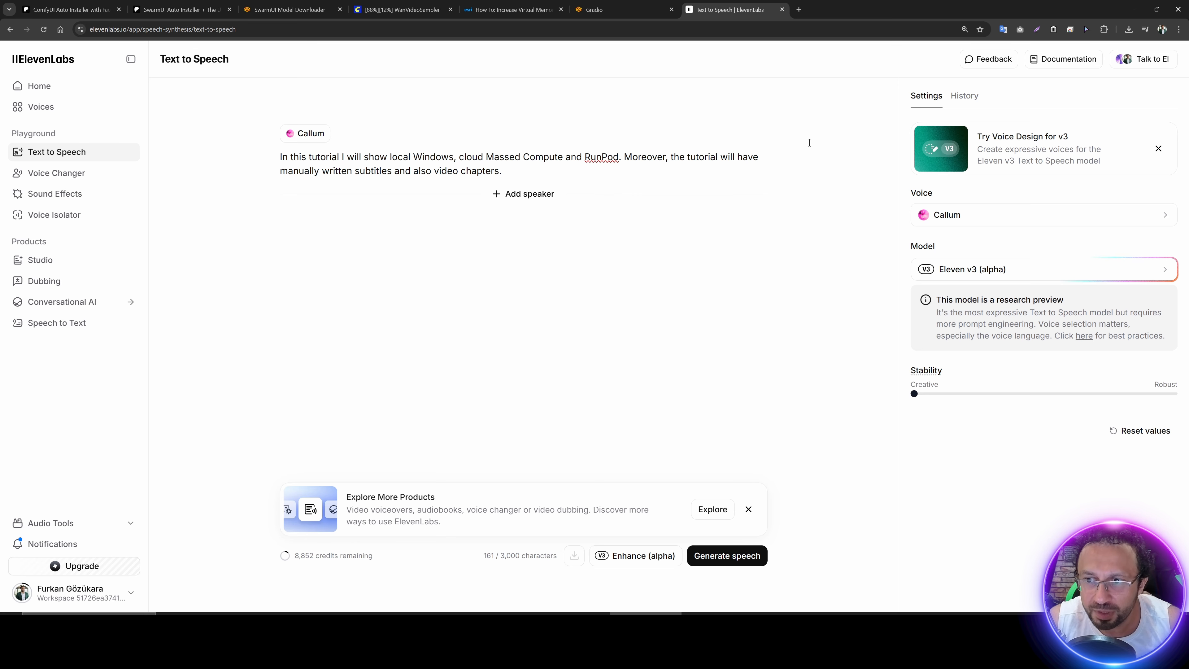
pyautogui.click(974, 270)
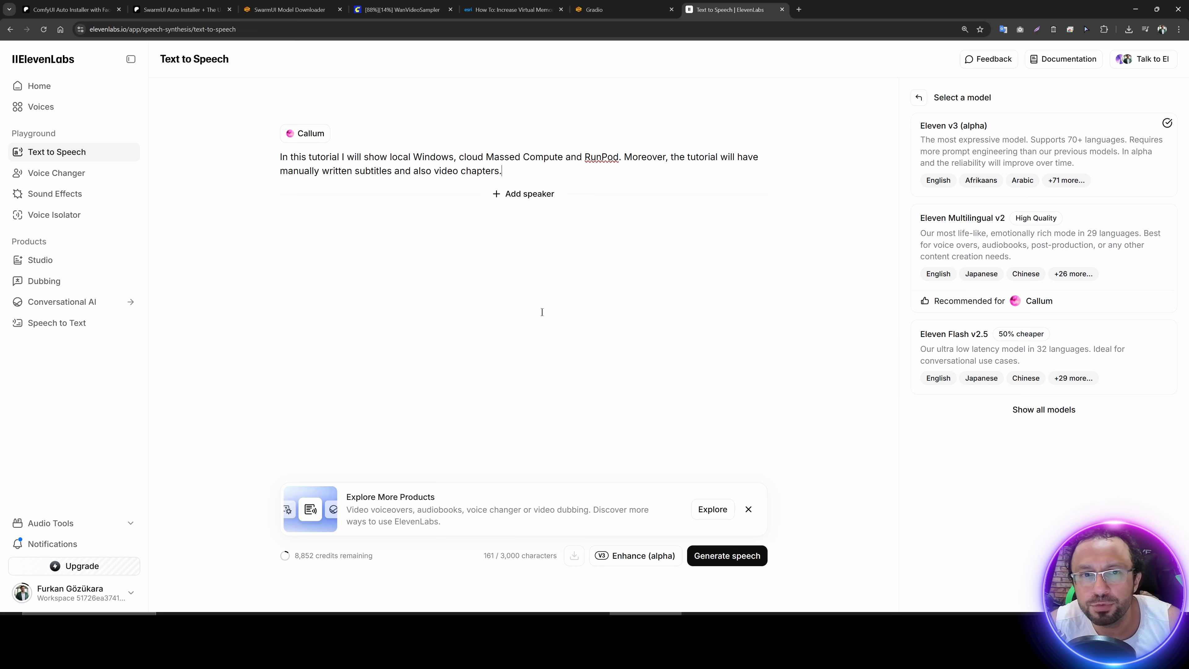
# Step: Return to the ComfyUI workflow and examine the Load Image, Resize Image v2 and LoadAudio input nodes
pyautogui.click(402, 9)
pyautogui.scroll(4, 584, 165)
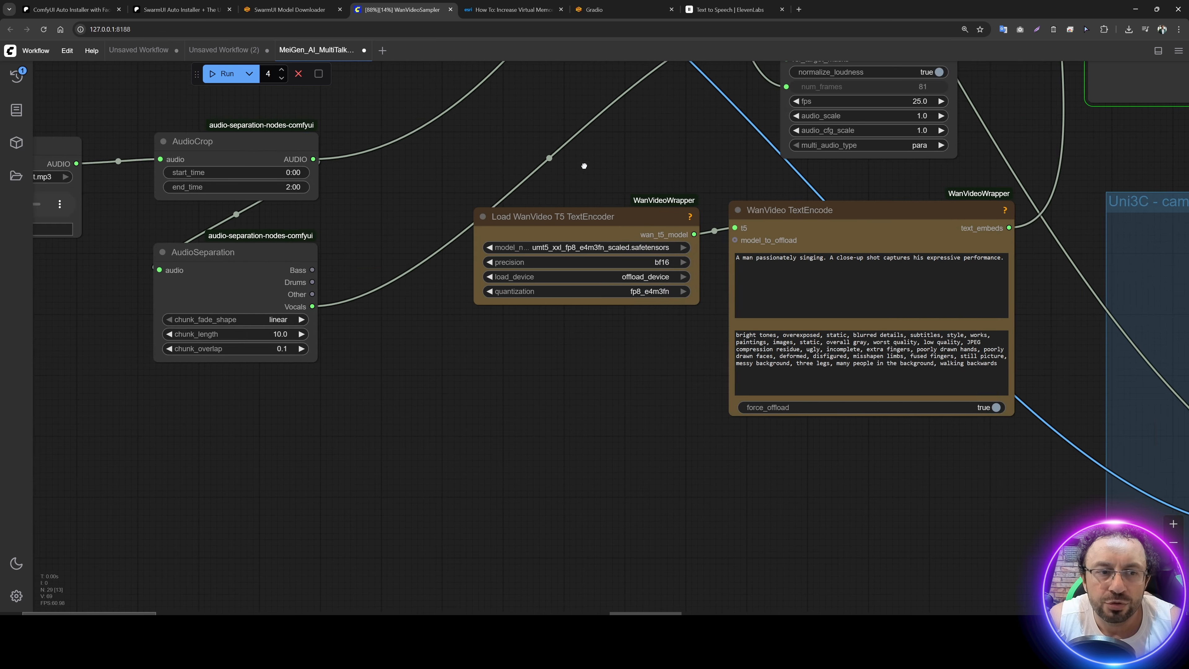
pyautogui.moveTo(584, 165); pyautogui.dragTo(791, 104)
pyautogui.moveTo(162, 227); pyautogui.dragTo(515, 375)
pyautogui.moveTo(335, 194); pyautogui.dragTo(561, 334)
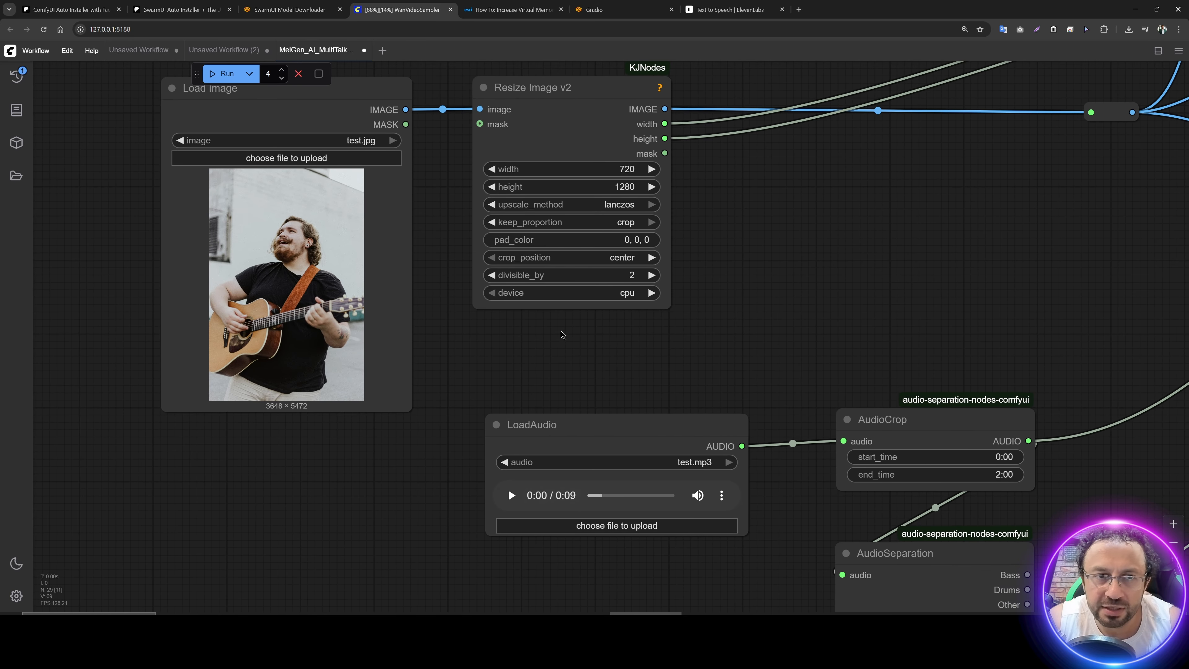
pyautogui.scroll(-1, 562, 334)
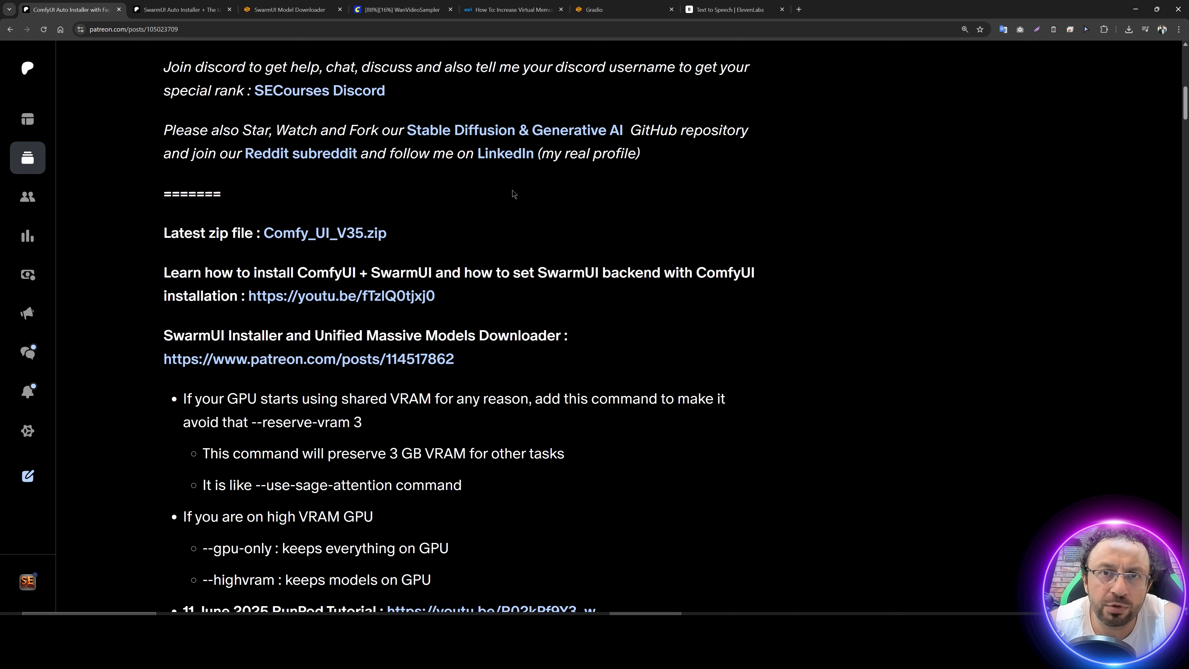
# Step: Download Comfy_UI_V35.zip from the ComfyUI installer post on Patreon and open the folder containing it
pyautogui.scroll(-2, 572, 216)
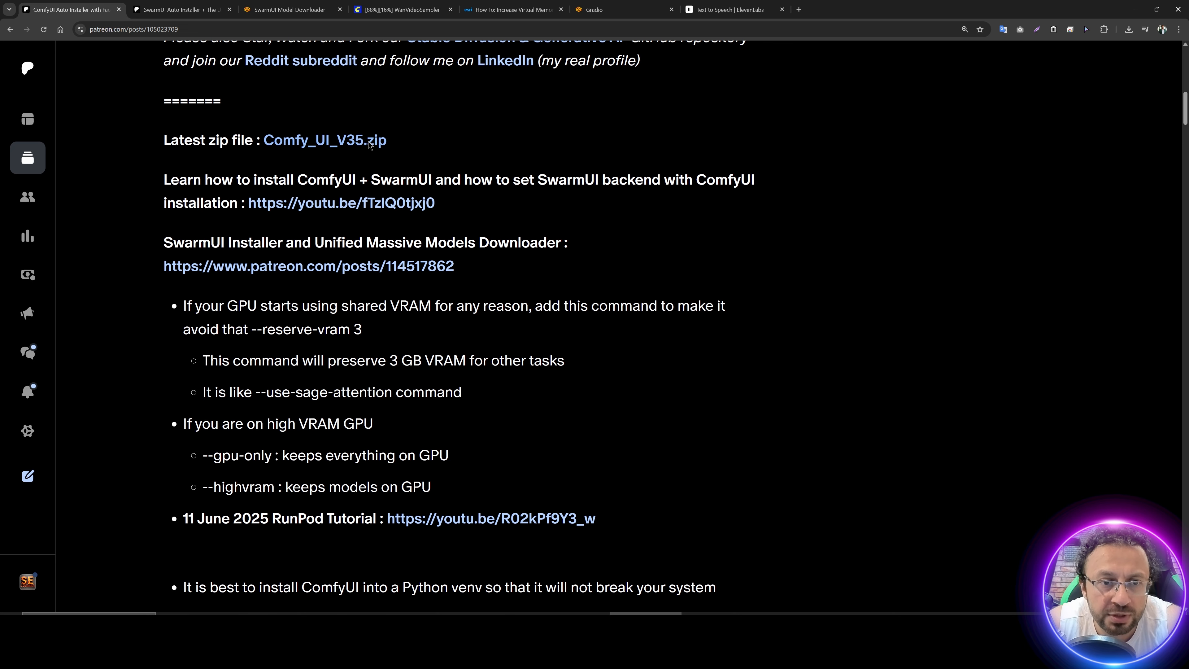
pyautogui.scroll(4, 446, 282)
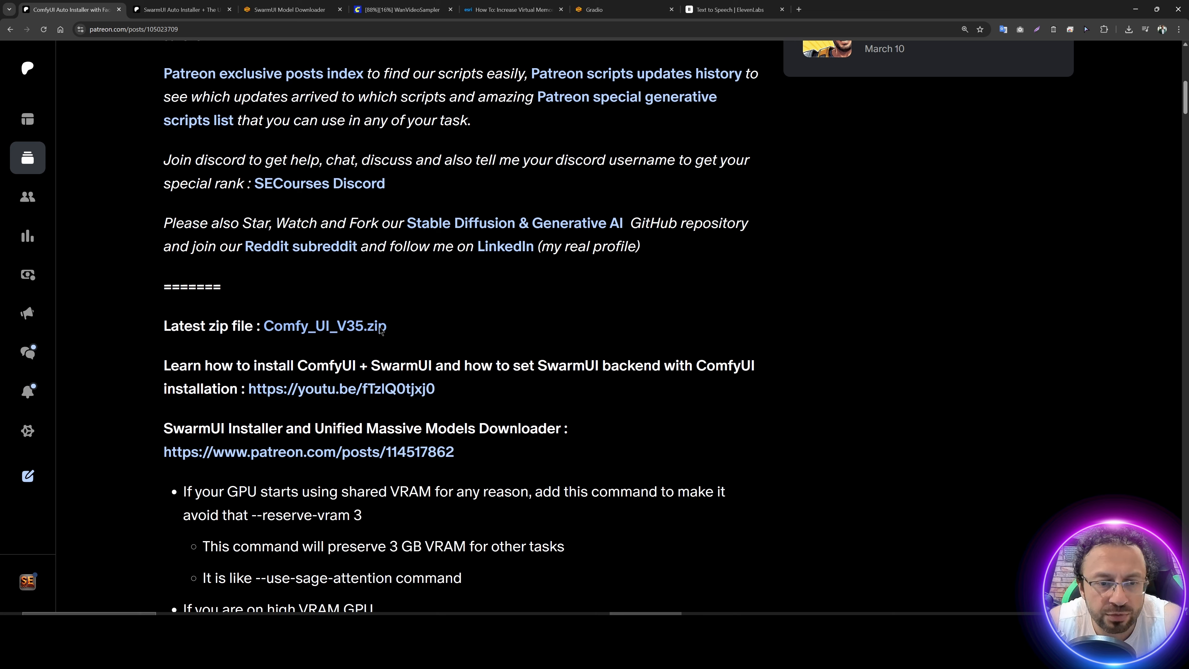
pyautogui.click(351, 327)
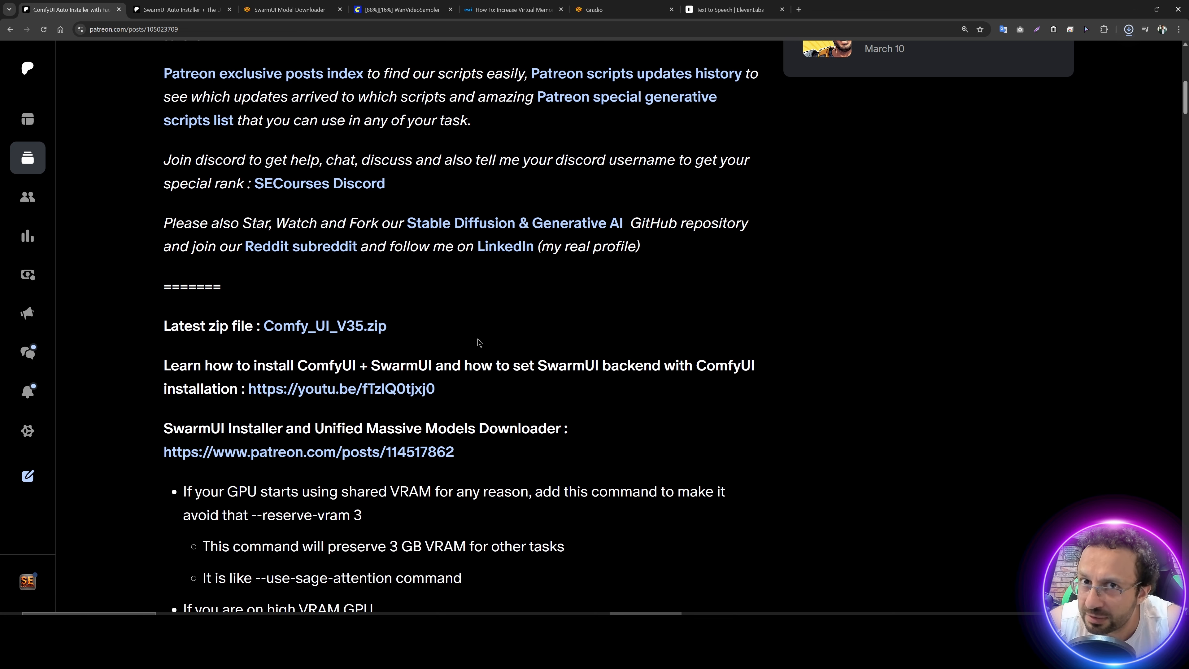
pyautogui.click(1105, 53)
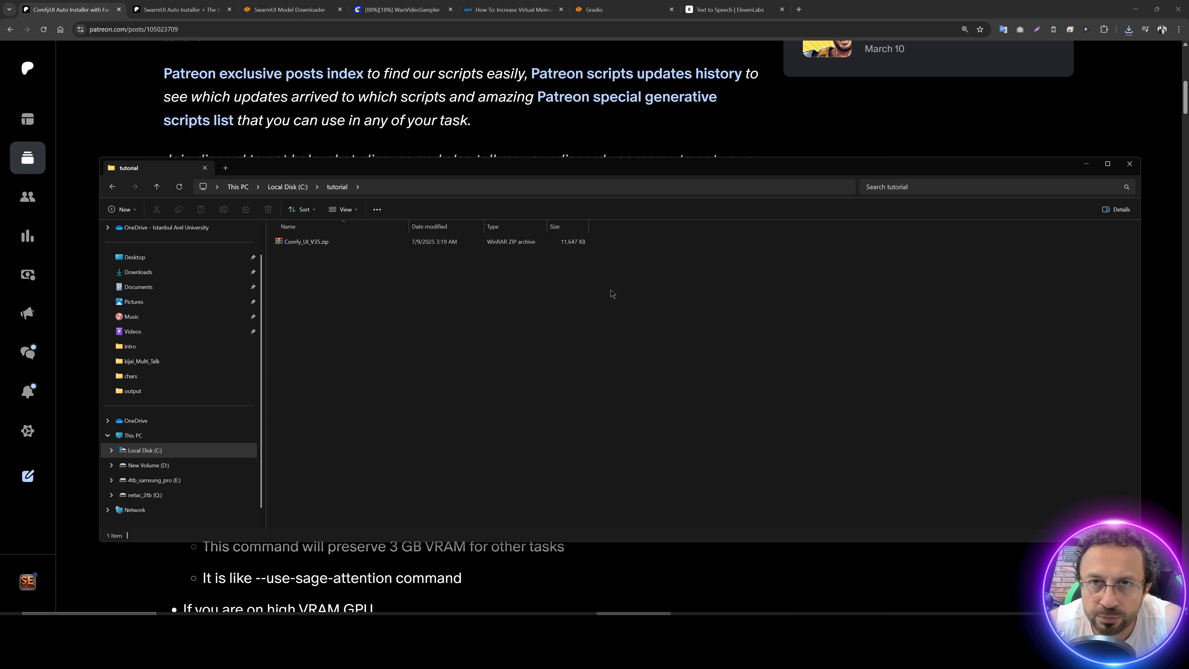
# Step: Extract Comfy_UI_V35.zip into a Comfy_UI_V35 folder inside the tutorial folder
pyautogui.rightClick(322, 243)
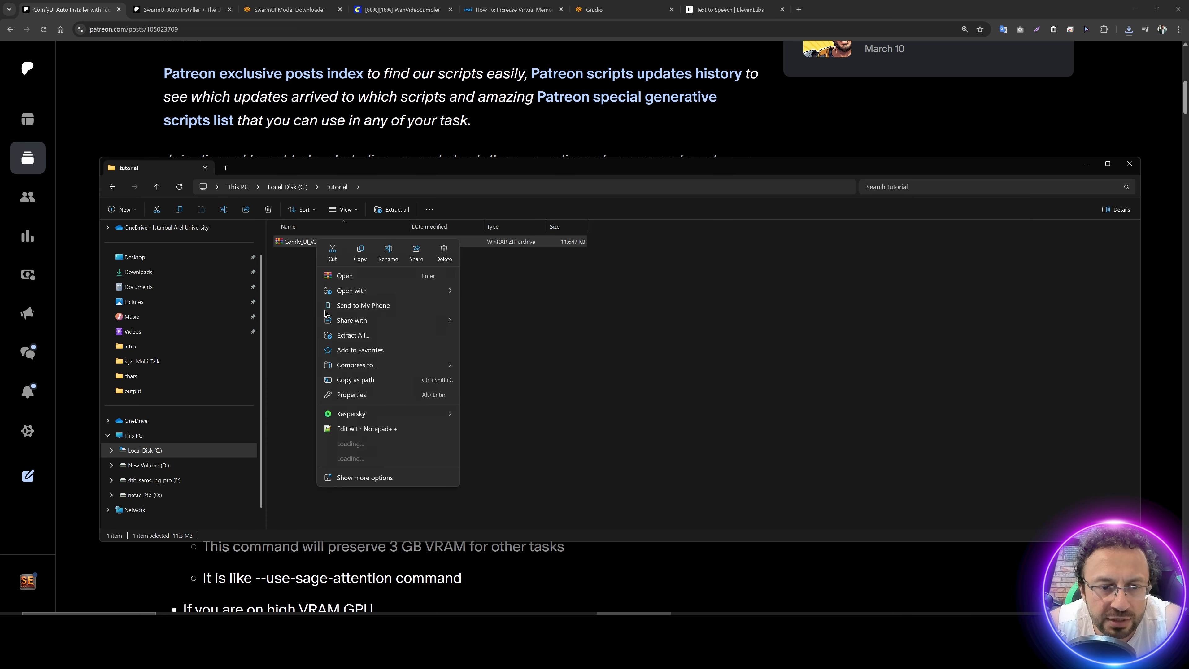
pyautogui.click(353, 335)
pyautogui.click(674, 411)
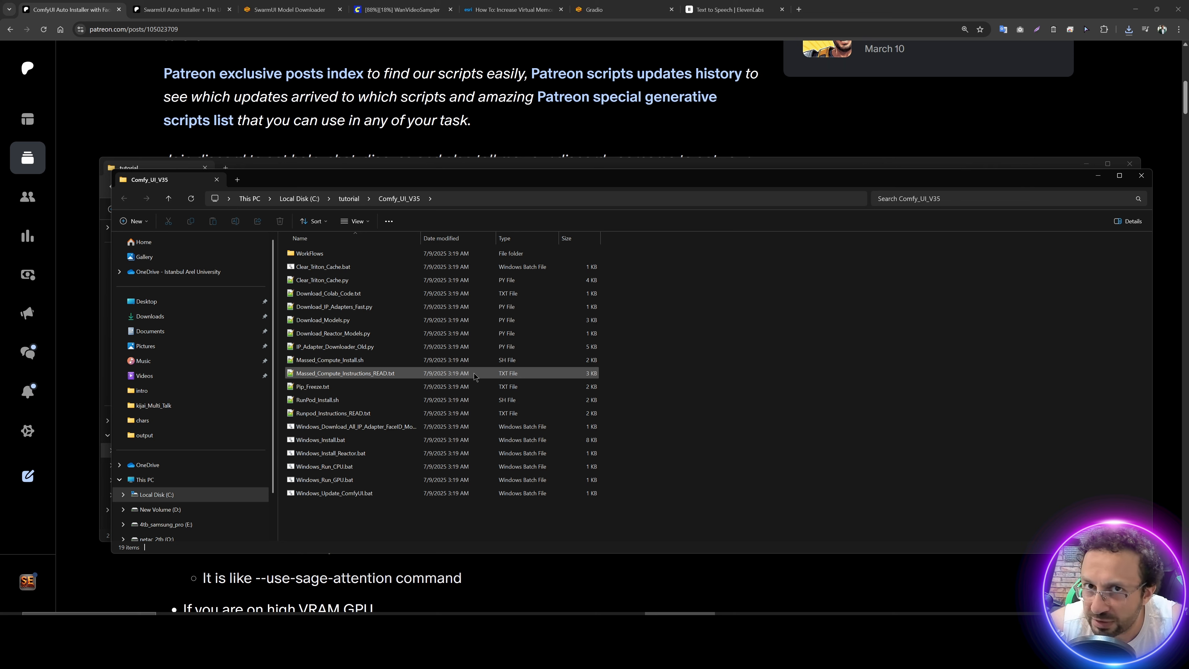
# Step: Open Massed_Compute_Instructions_READ.txt from the extracted folder and follow its Massed Compute registration link
pyautogui.click(342, 378)
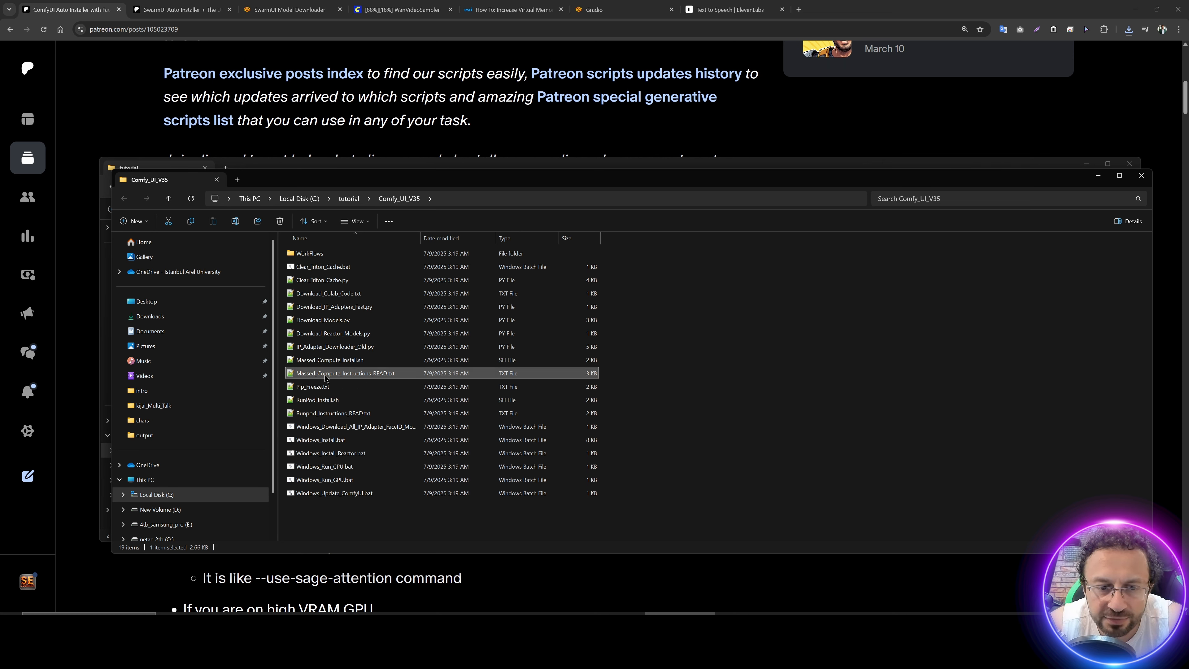
pyautogui.doubleClick(345, 373)
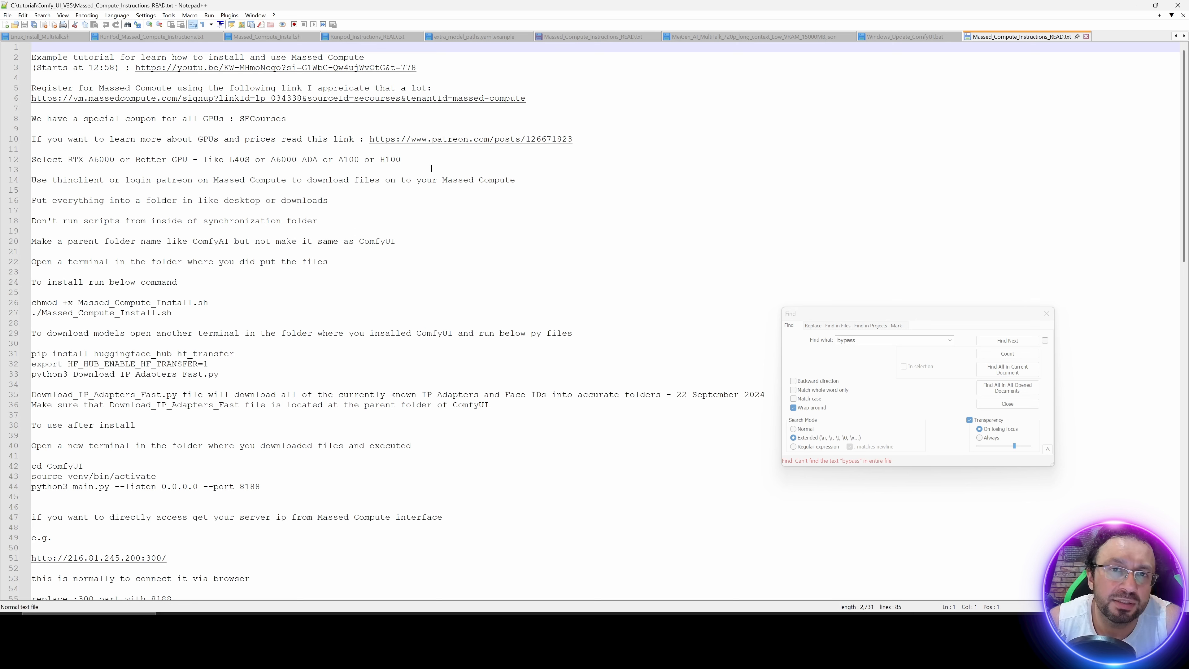
pyautogui.doubleClick(332, 100)
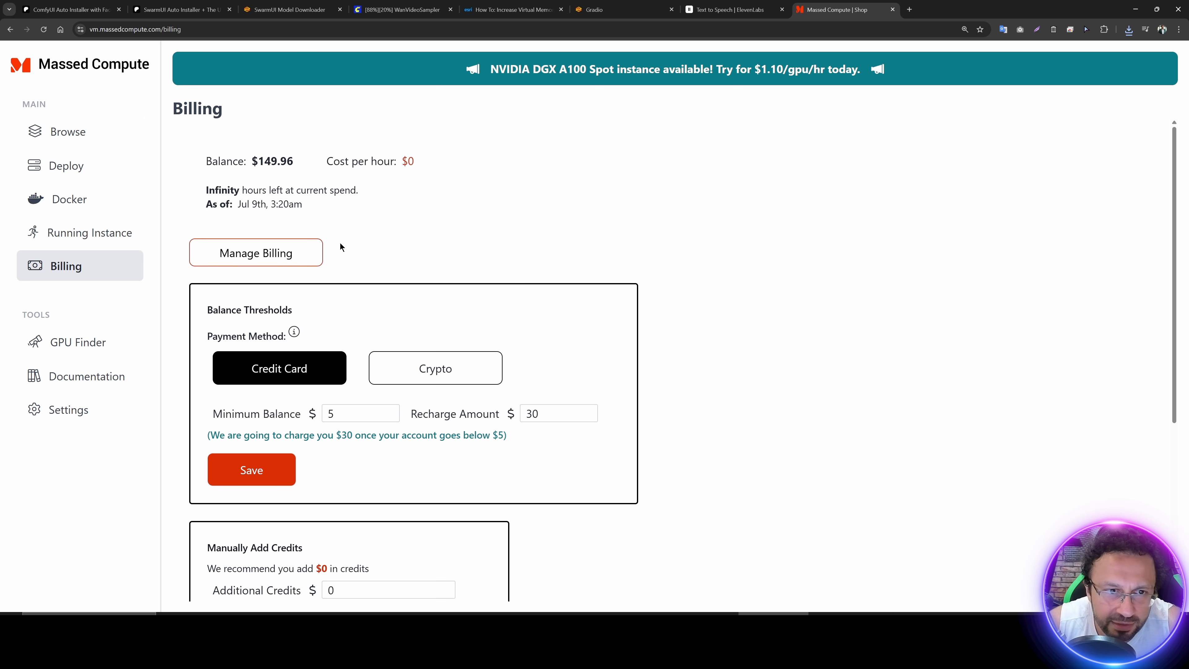
# Step: Open the Massed Compute deployment page and choose H100 (80GB) as the GPU type
pyautogui.click(67, 165)
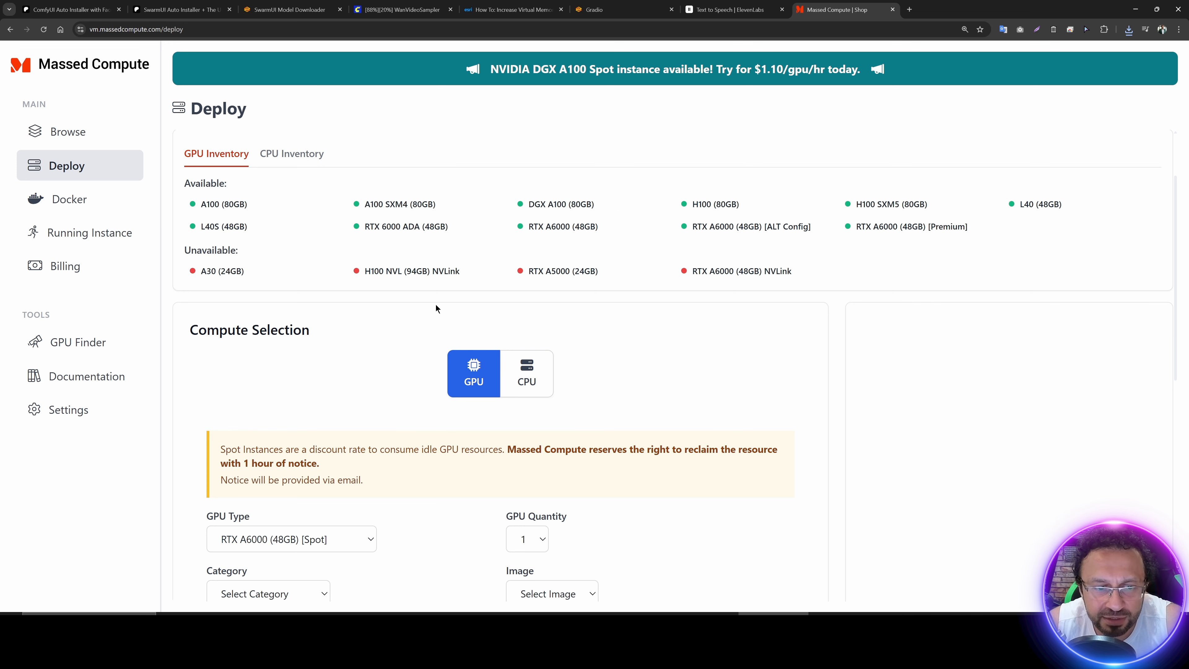
pyautogui.scroll(-5, 394, 338)
pyautogui.click(327, 214)
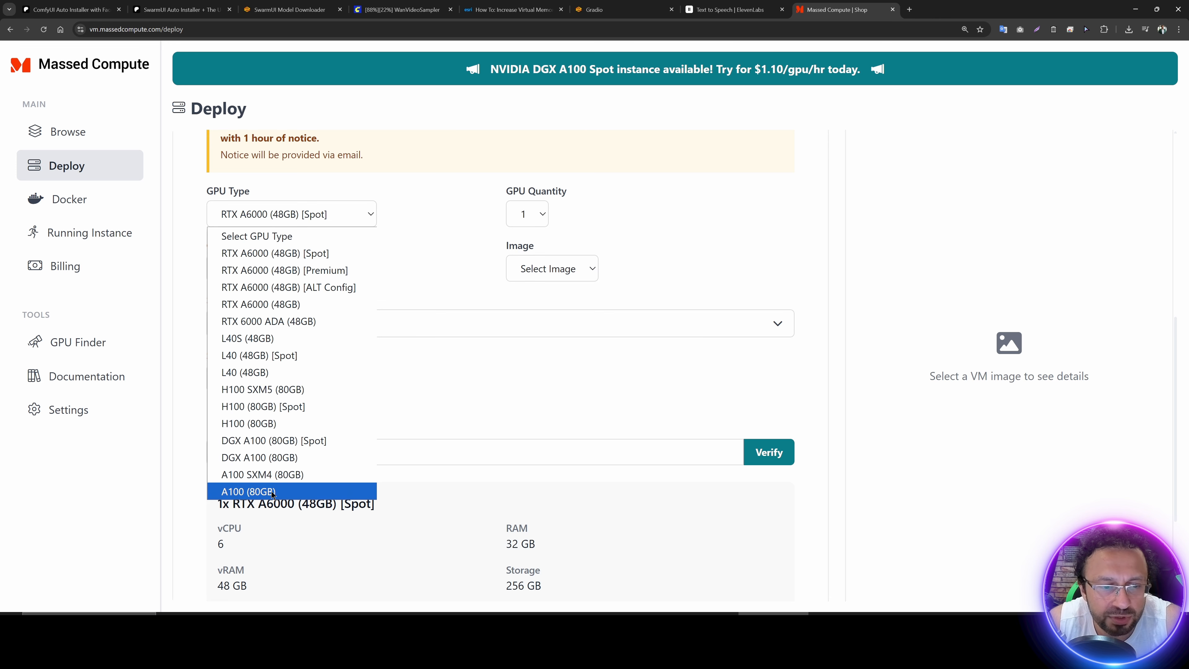
pyautogui.click(270, 423)
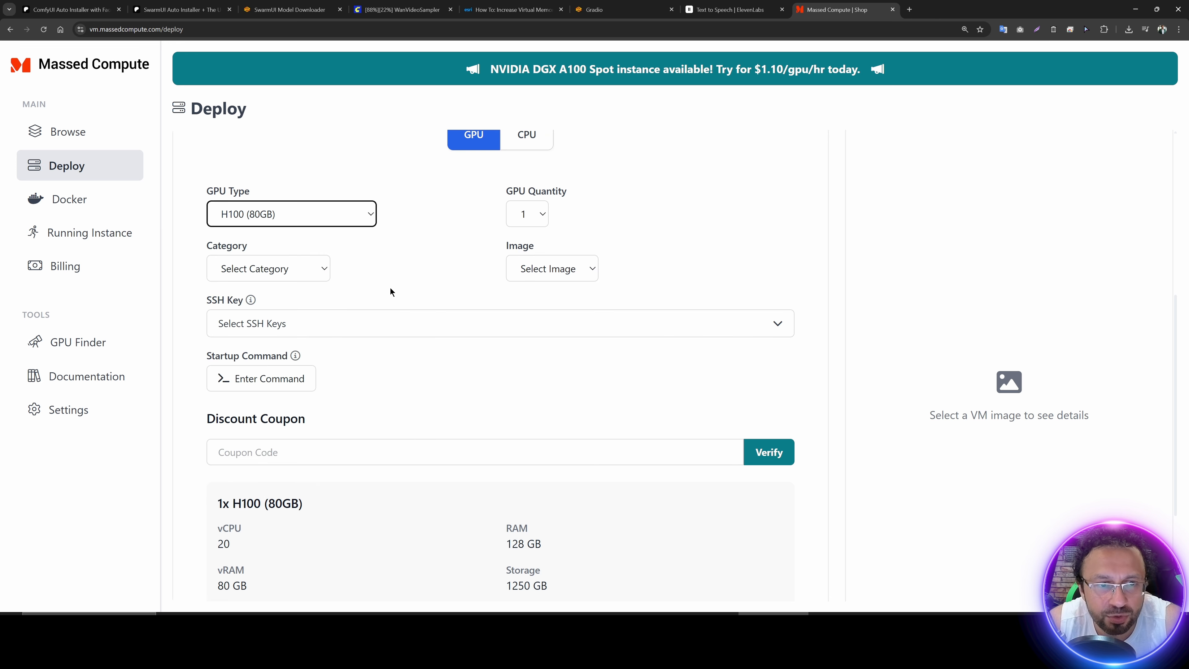
pyautogui.scroll(4, 422, 281)
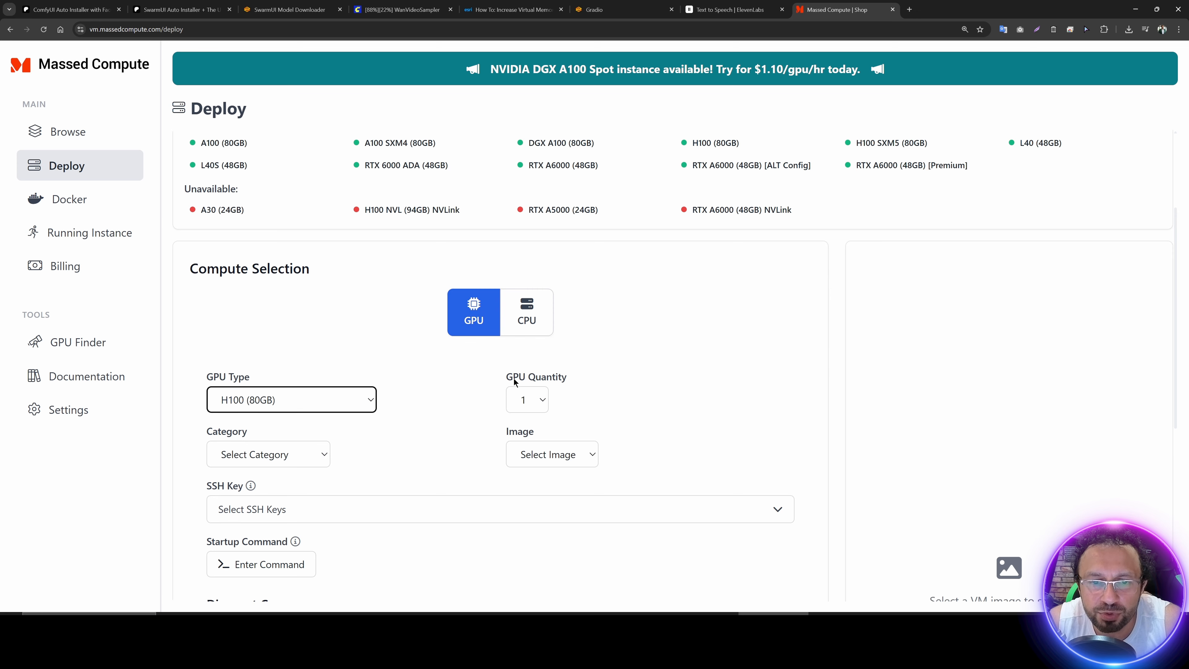
pyautogui.scroll(-3, 469, 419)
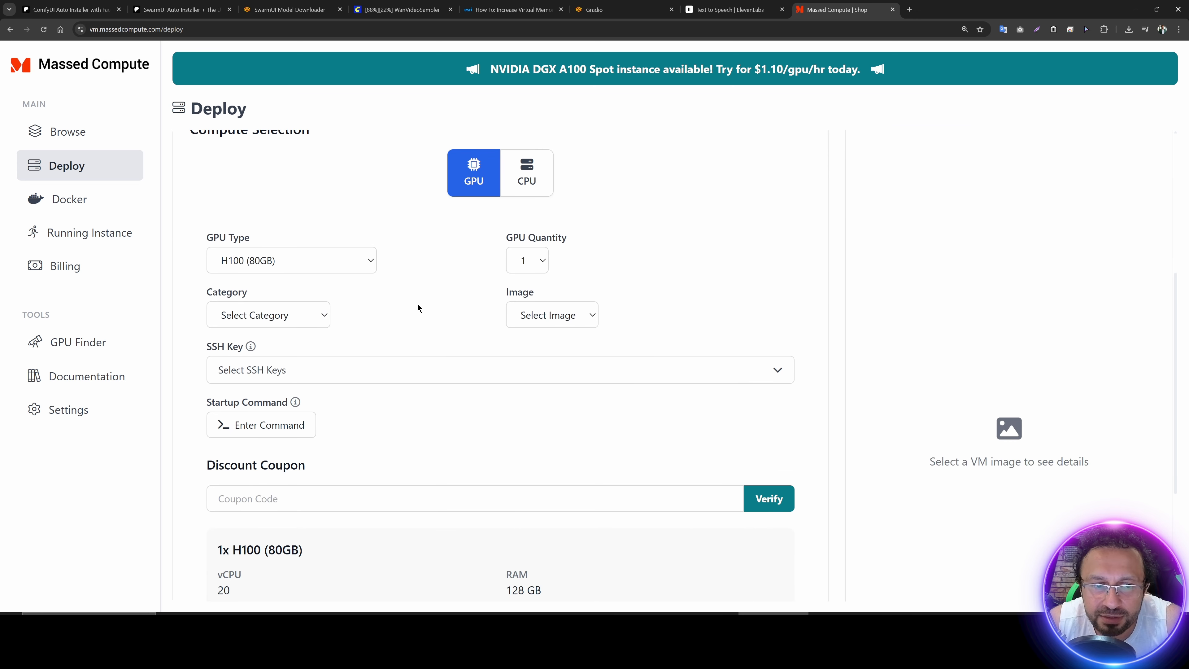
# Step: Set the instance category to Creator and its image to SECourses
pyautogui.click(282, 321)
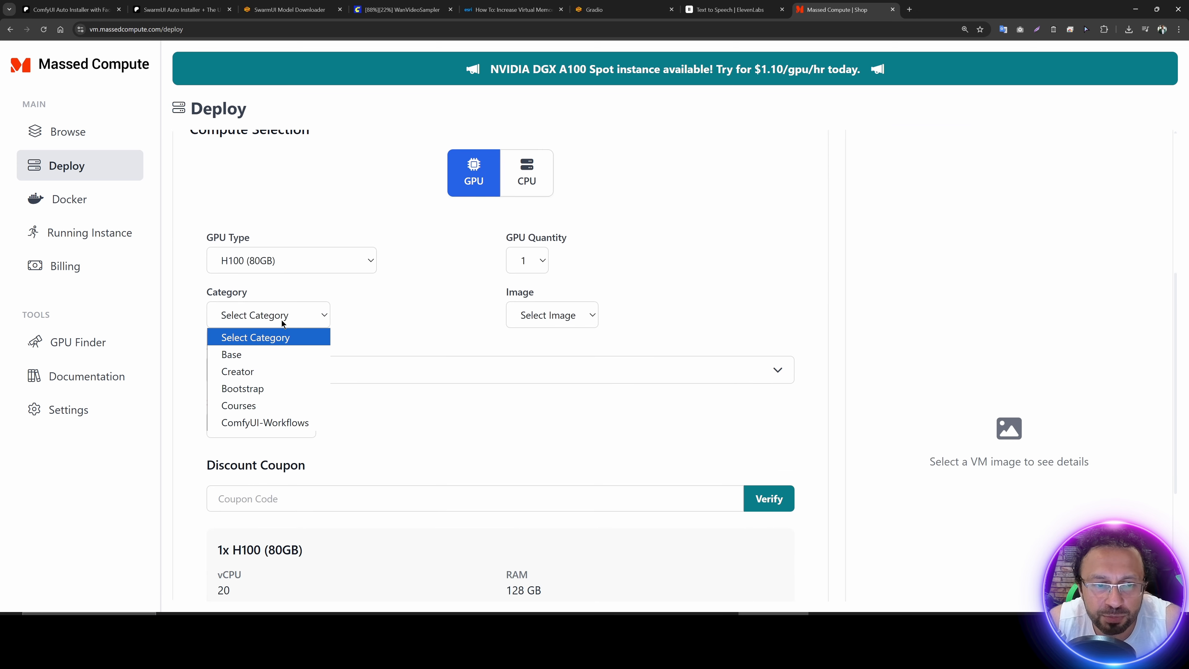
pyautogui.click(237, 372)
pyautogui.click(602, 319)
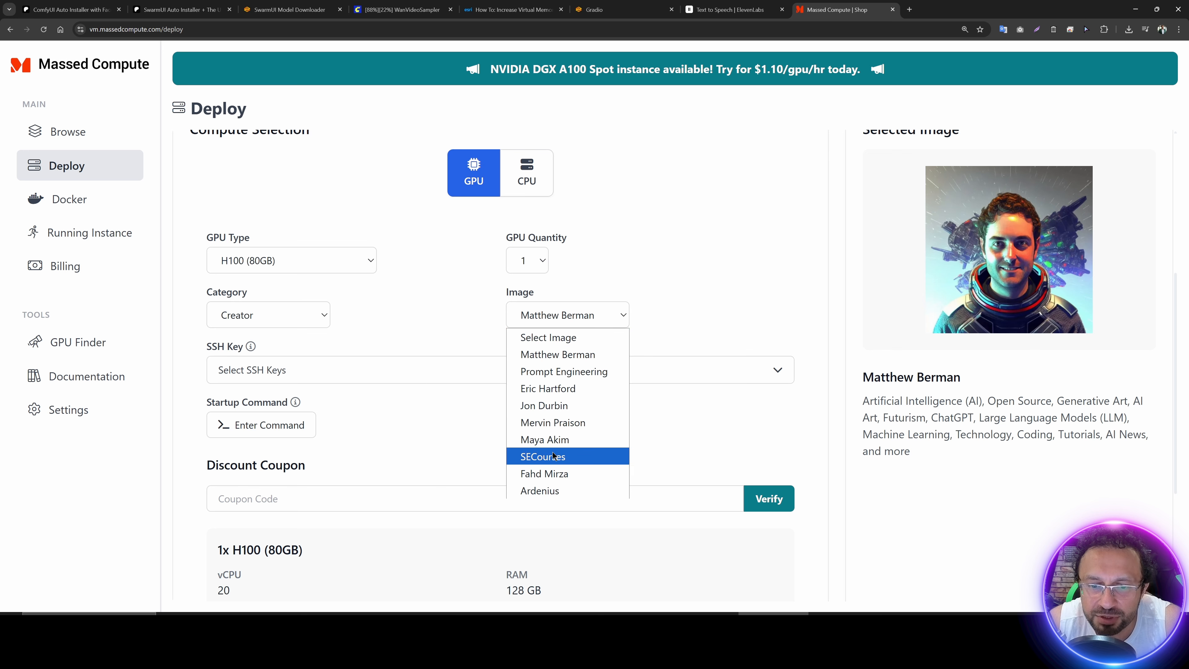
pyautogui.click(607, 455)
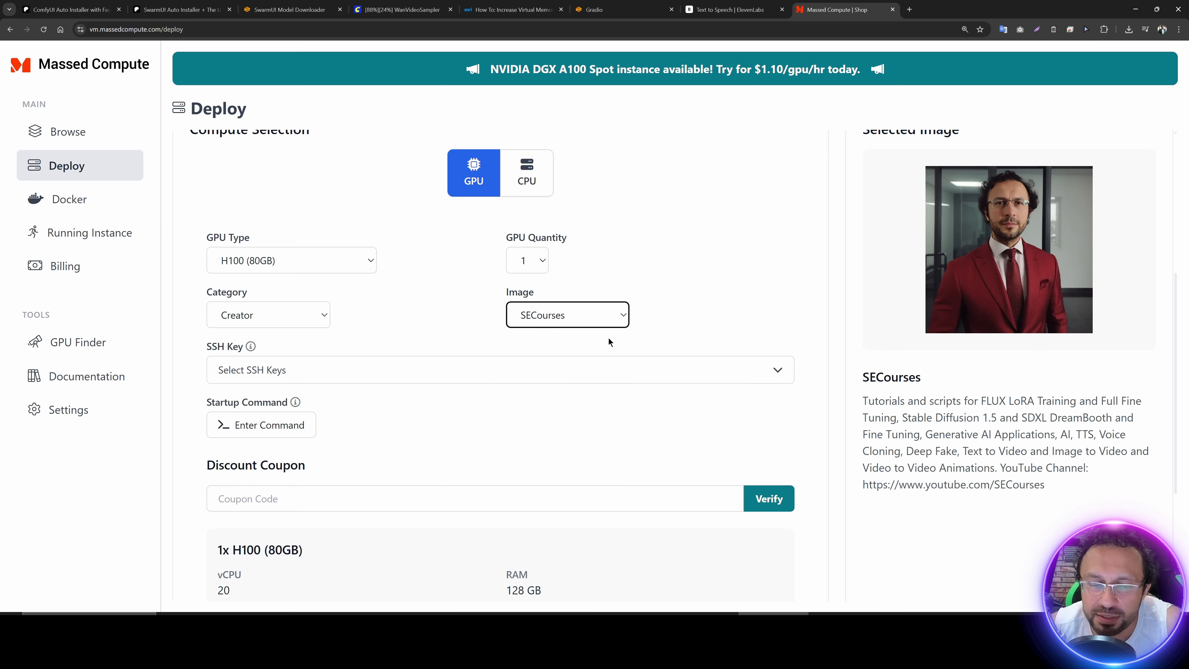
# Step: Apply the discount coupon SECourses to the H100 configuration and check the hourly price before and after
pyautogui.scroll(-2, 513, 246)
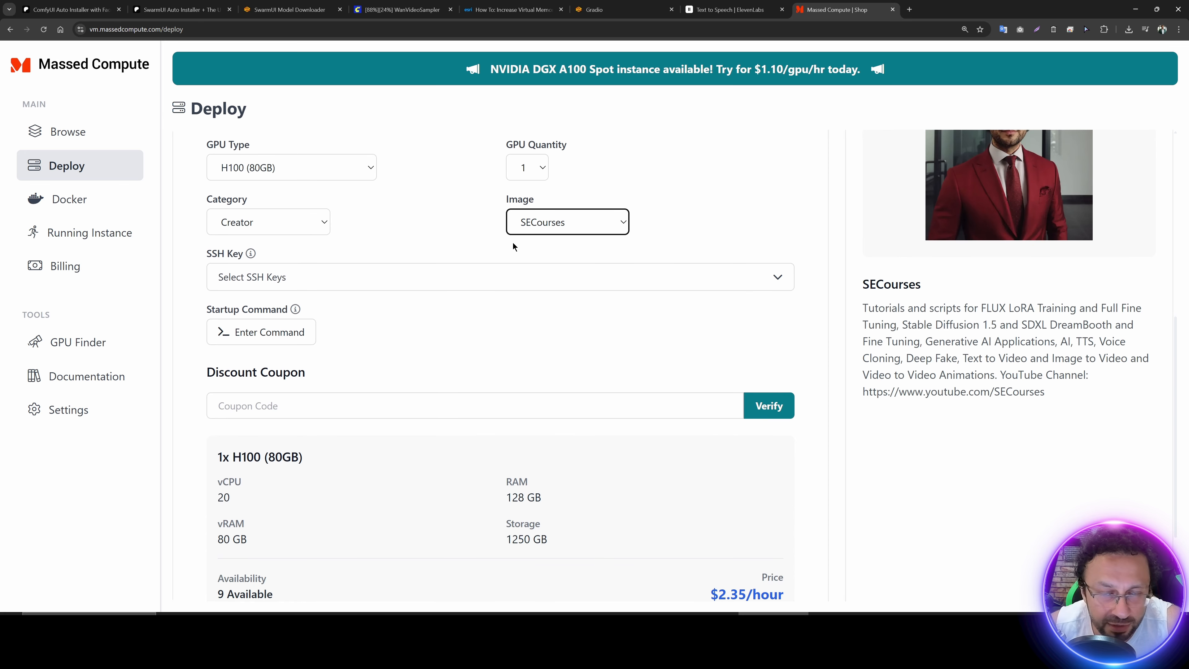
pyautogui.scroll(-1, 390, 304)
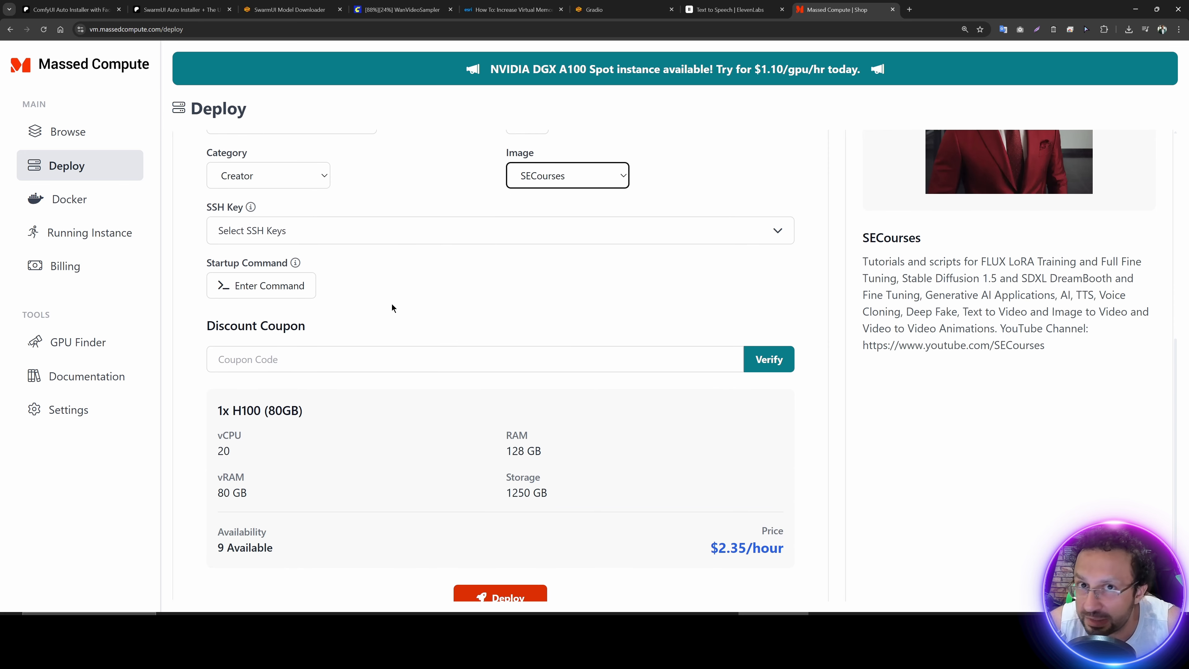
pyautogui.scroll(-2, 359, 365)
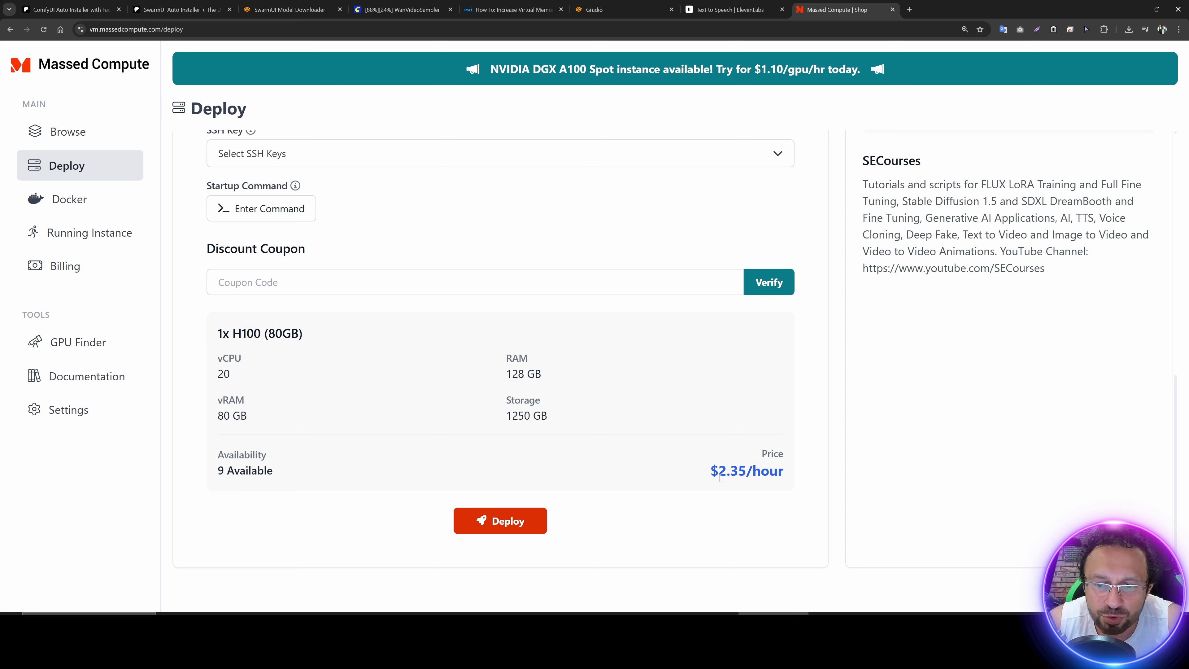
pyautogui.moveTo(709, 477); pyautogui.dragTo(745, 477)
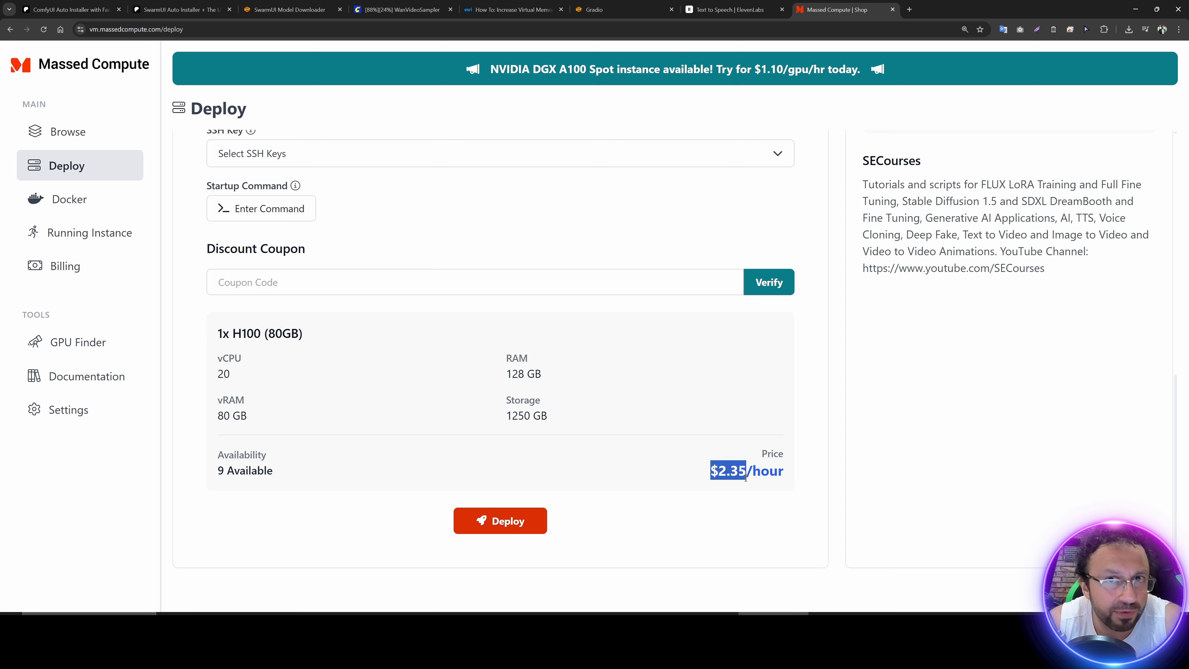
pyautogui.click(283, 281)
pyautogui.write('S')
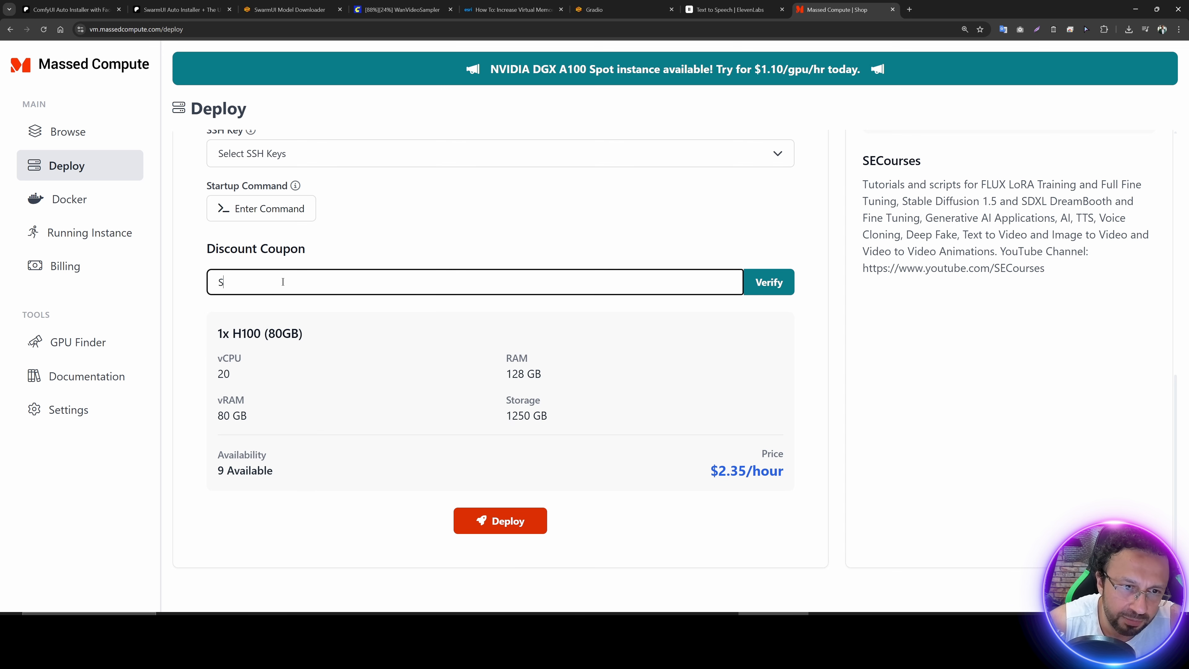
pyautogui.write('ECourses')
pyautogui.press('Return')
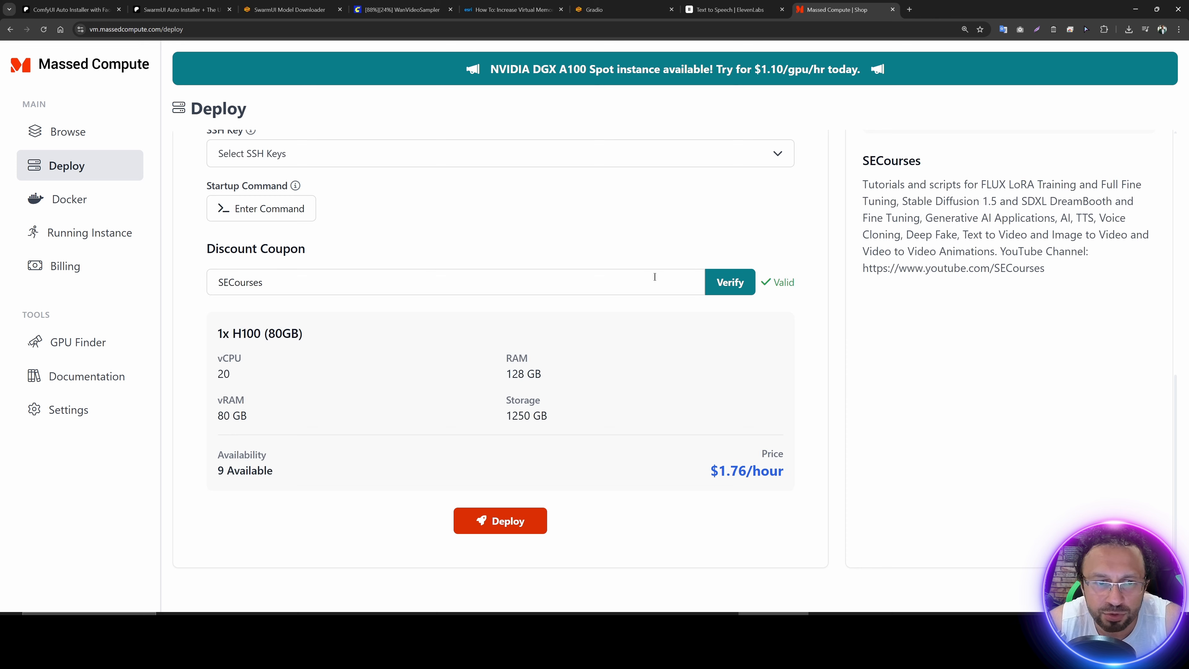
pyautogui.moveTo(711, 467); pyautogui.dragTo(746, 471)
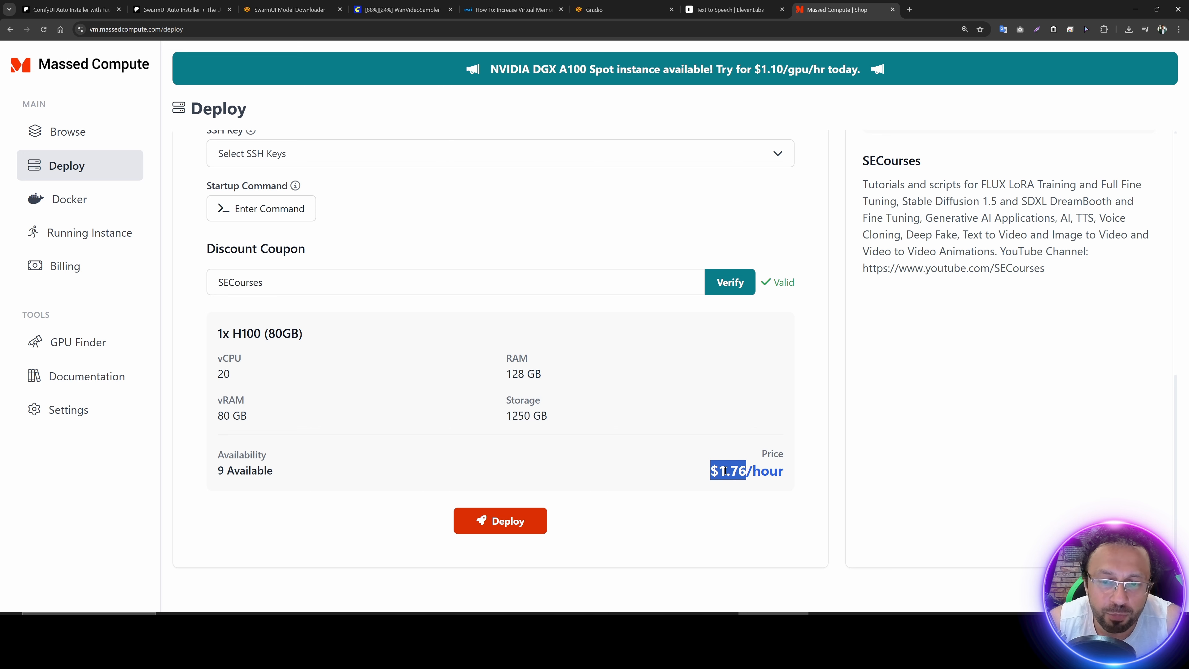
pyautogui.click(699, 469)
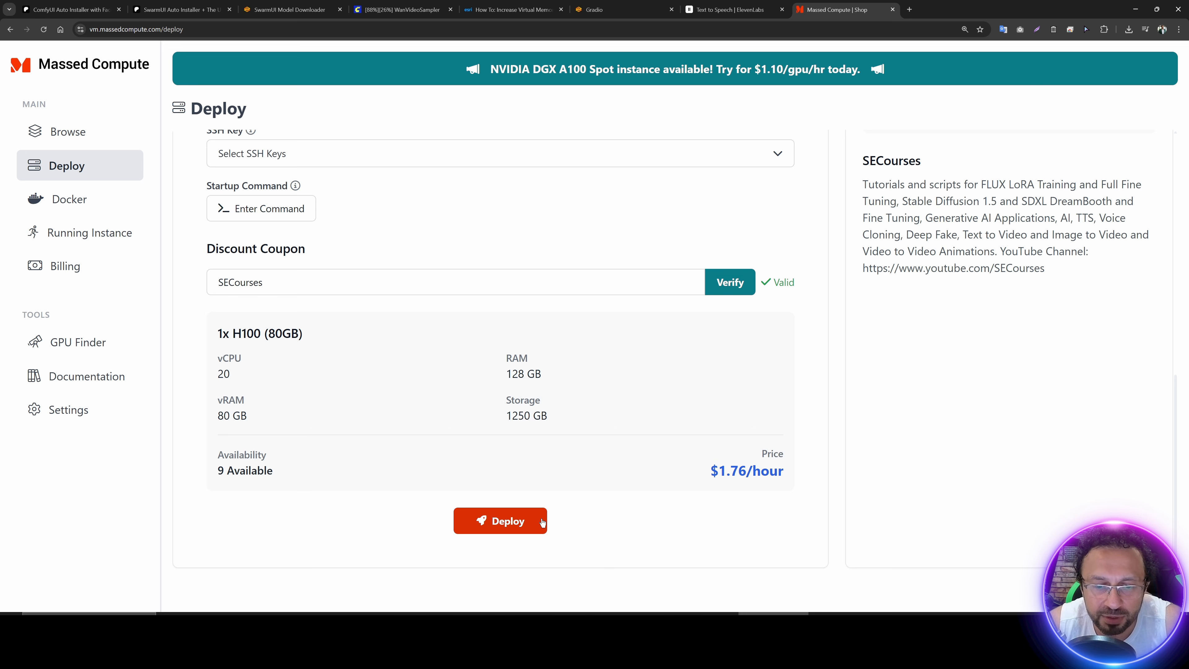
# Step: Check the configuration's storage, deploy the H100 instance and dismiss the creation notice
pyautogui.scroll(1, 421, 463)
pyautogui.scroll(-1, 560, 447)
pyautogui.moveTo(555, 424); pyautogui.dragTo(505, 420)
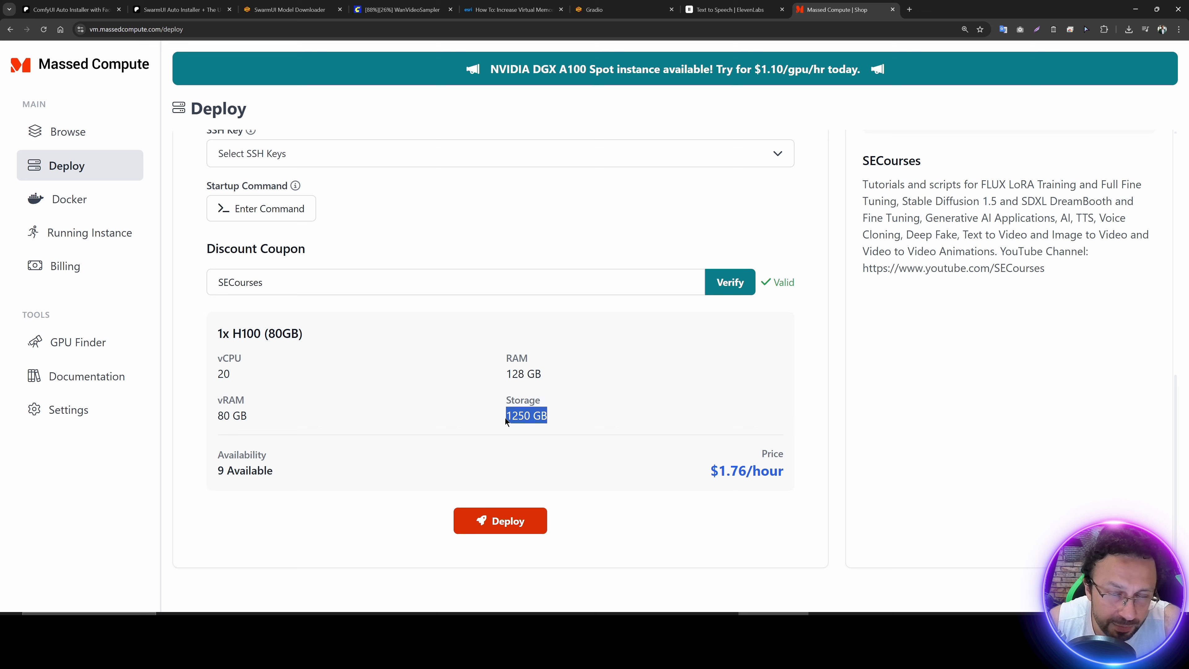
pyautogui.click(631, 386)
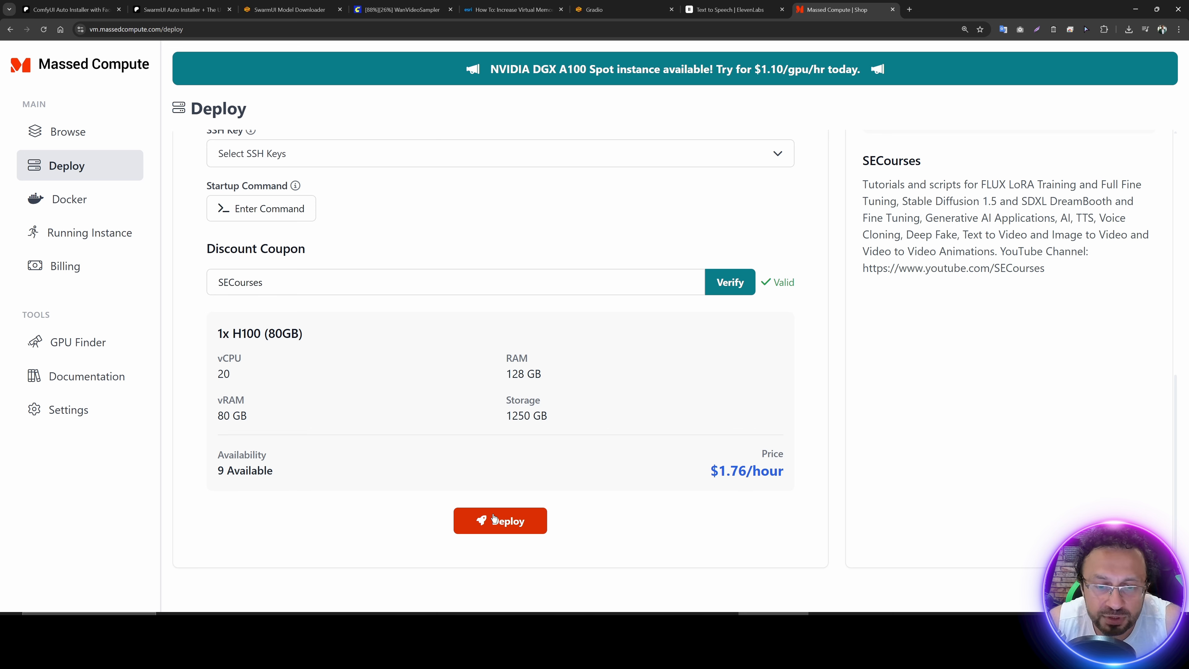
pyautogui.click(505, 528)
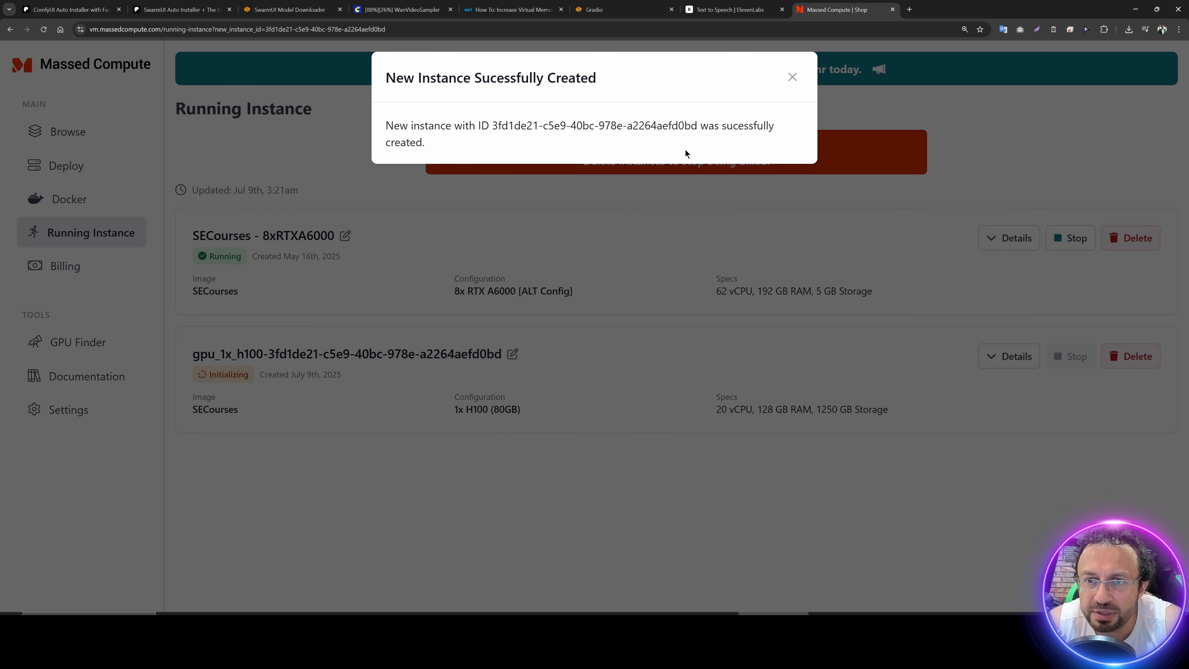
pyautogui.click(792, 77)
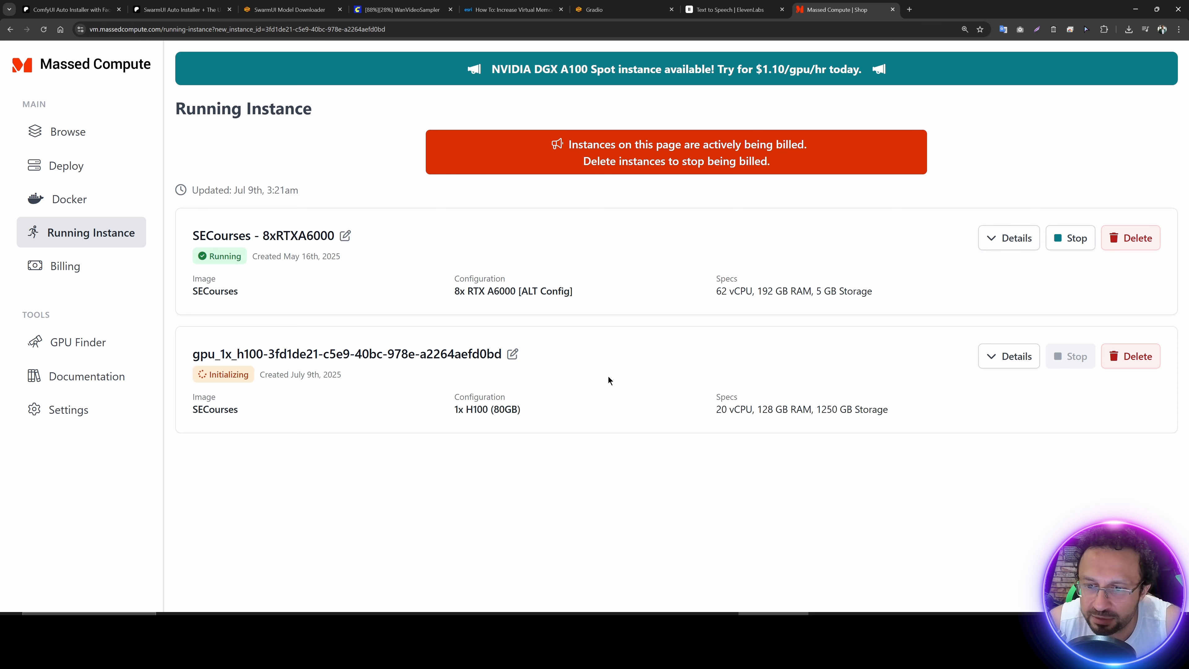
# Step: Expand the details of the new H100 instance and follow its ThinLinc client download link
pyautogui.click(1009, 356)
pyautogui.scroll(-2, 536, 457)
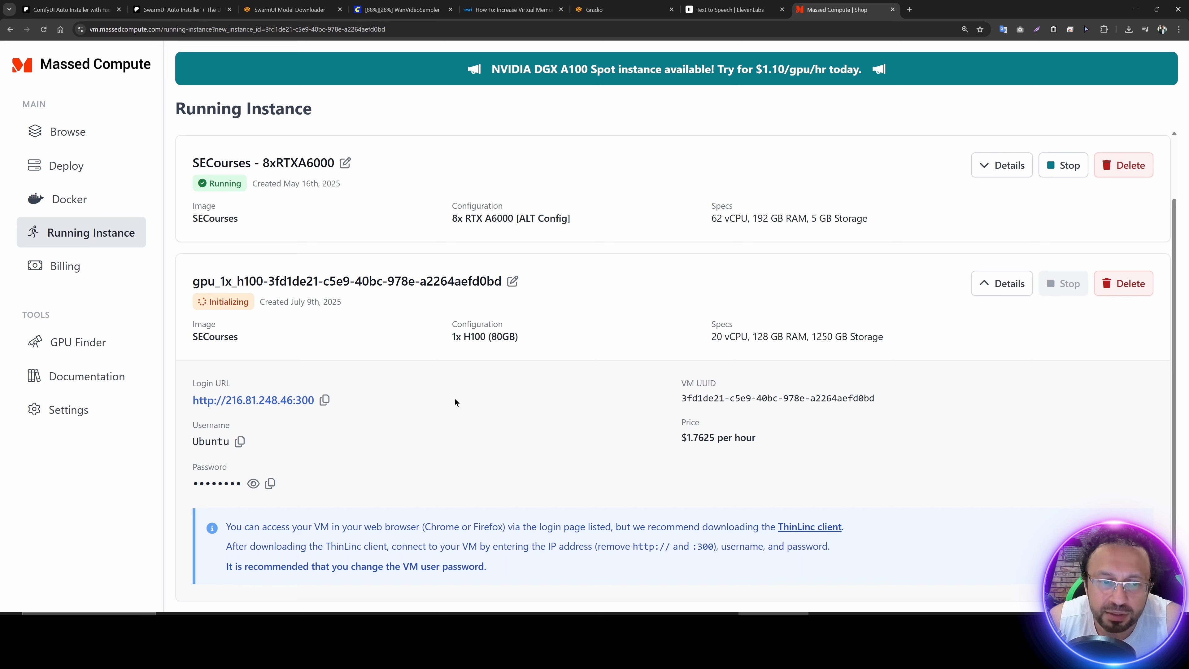
pyautogui.click(811, 528)
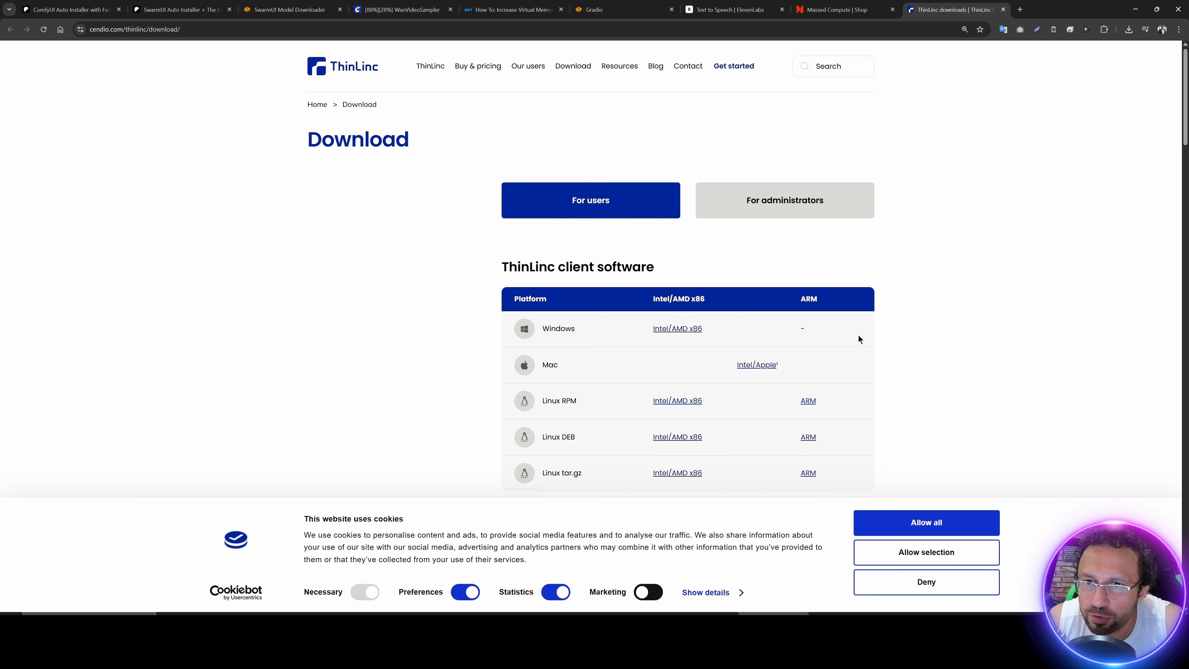
# Step: Download the Windows Intel/AMD x86 ThinLinc client and launch its installer
pyautogui.scroll(-2, 842, 332)
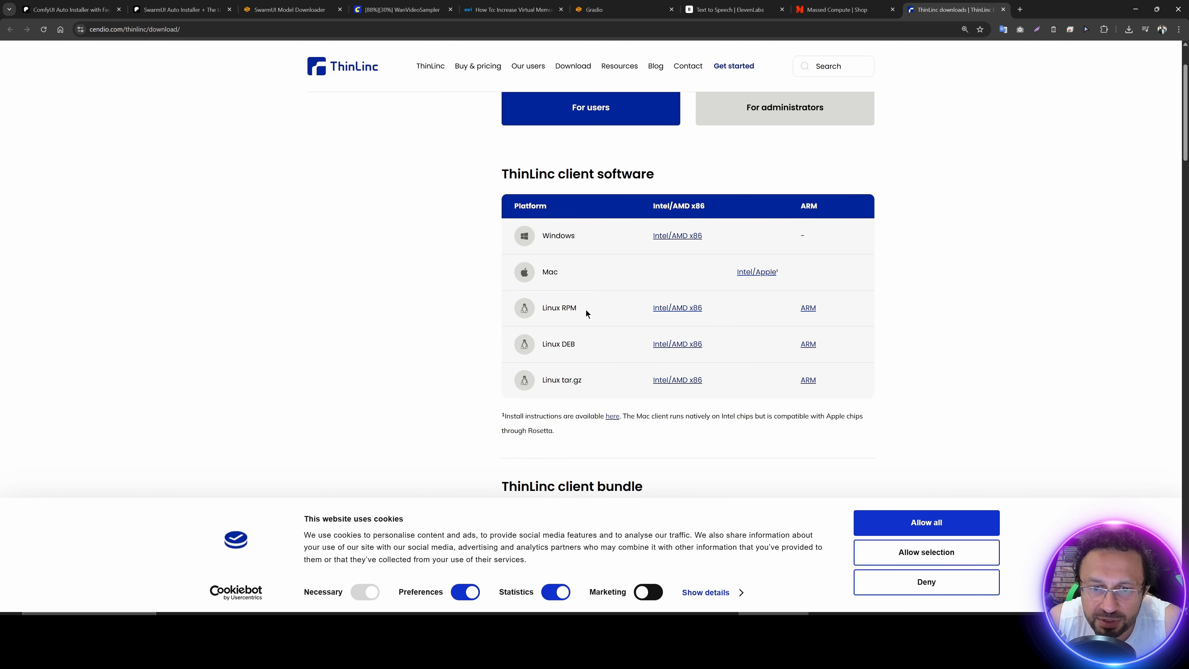
pyautogui.hotkey('ctrl', '+')
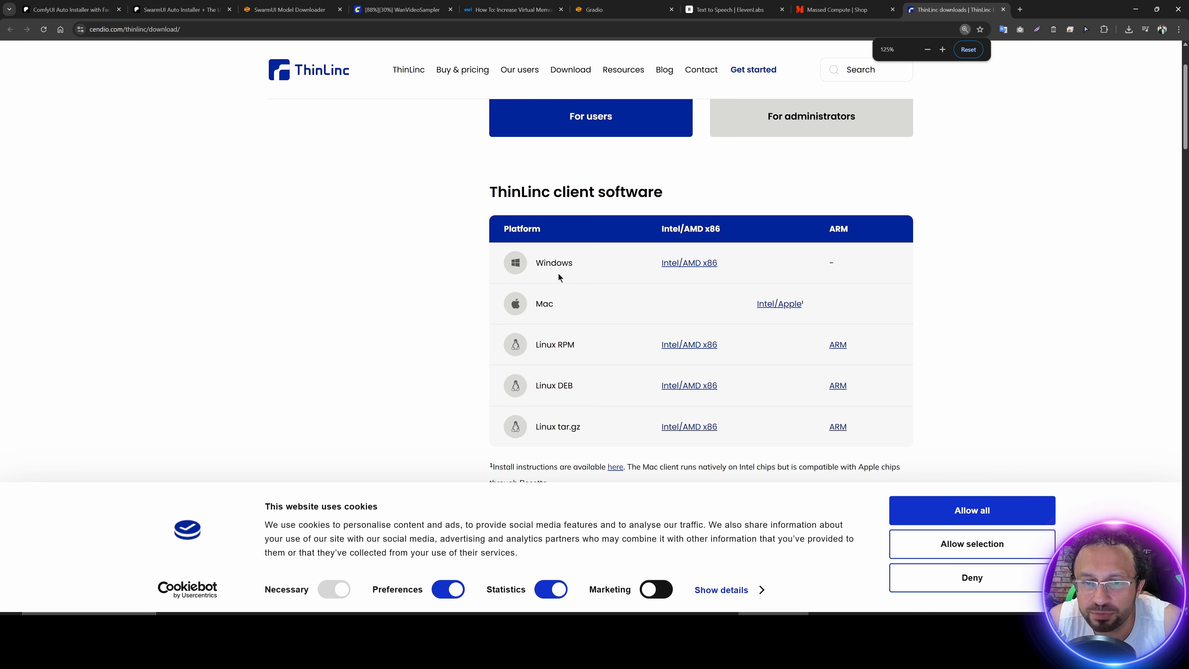
pyautogui.click(688, 266)
pyautogui.click(1129, 30)
pyautogui.click(1032, 79)
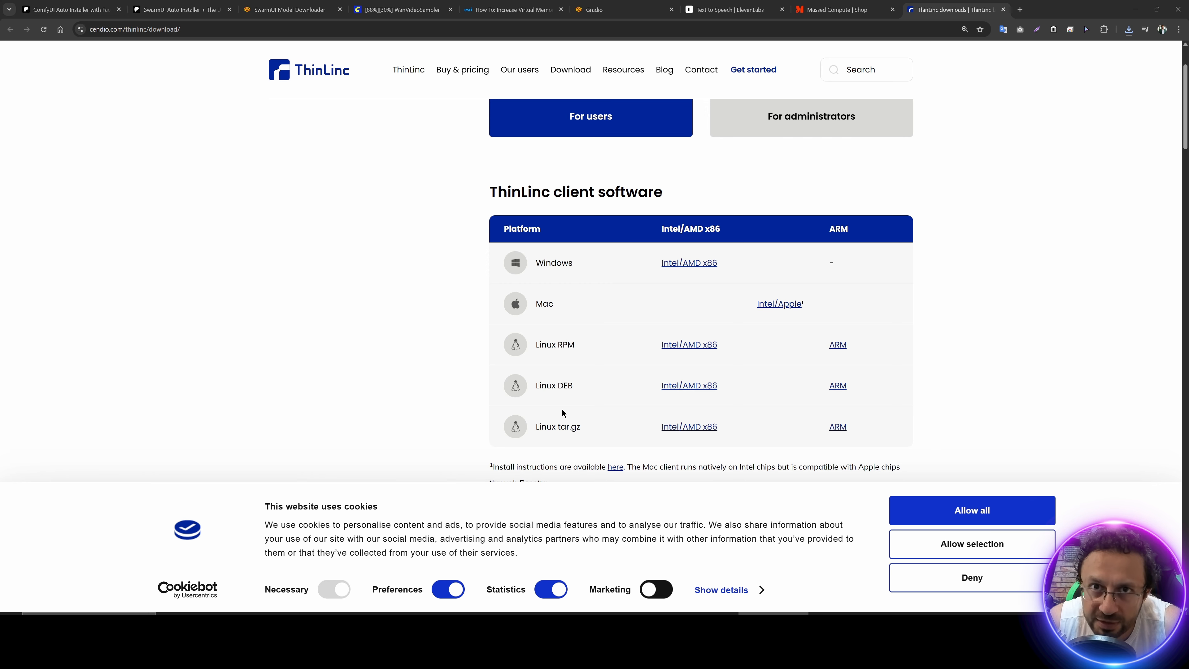
# Step: Install the ThinLinc client in its default folder, accepting the license agreement, and finish with Run ThinLinc client enabled
pyautogui.click(647, 385)
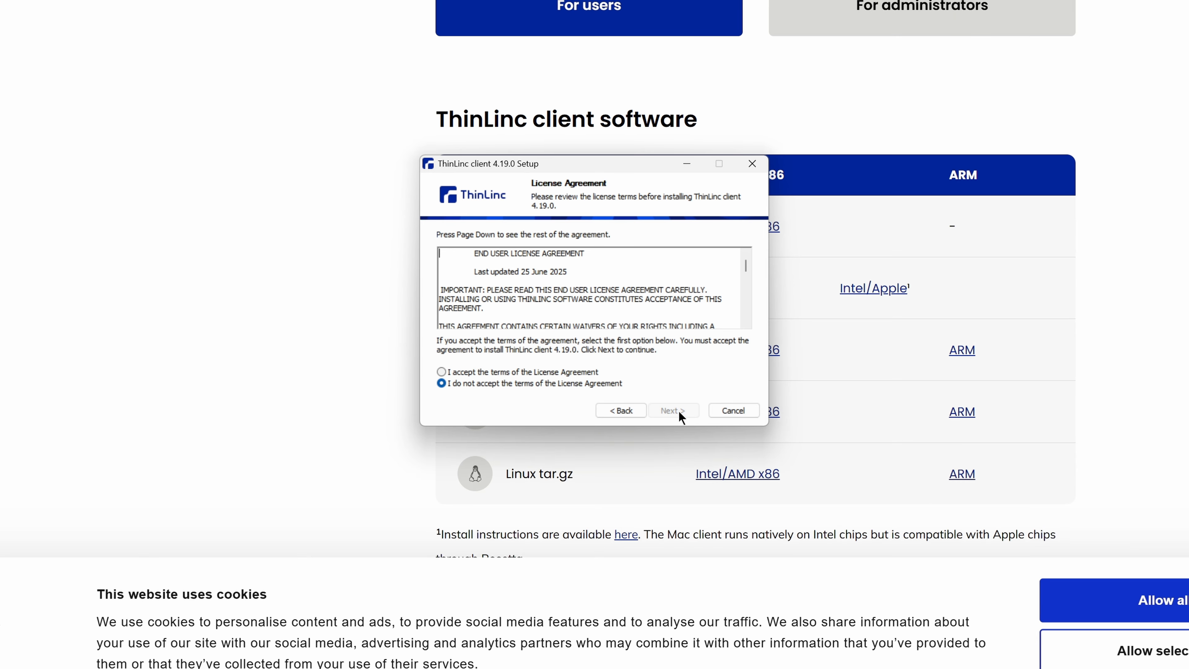
pyautogui.click(585, 373)
pyautogui.click(674, 410)
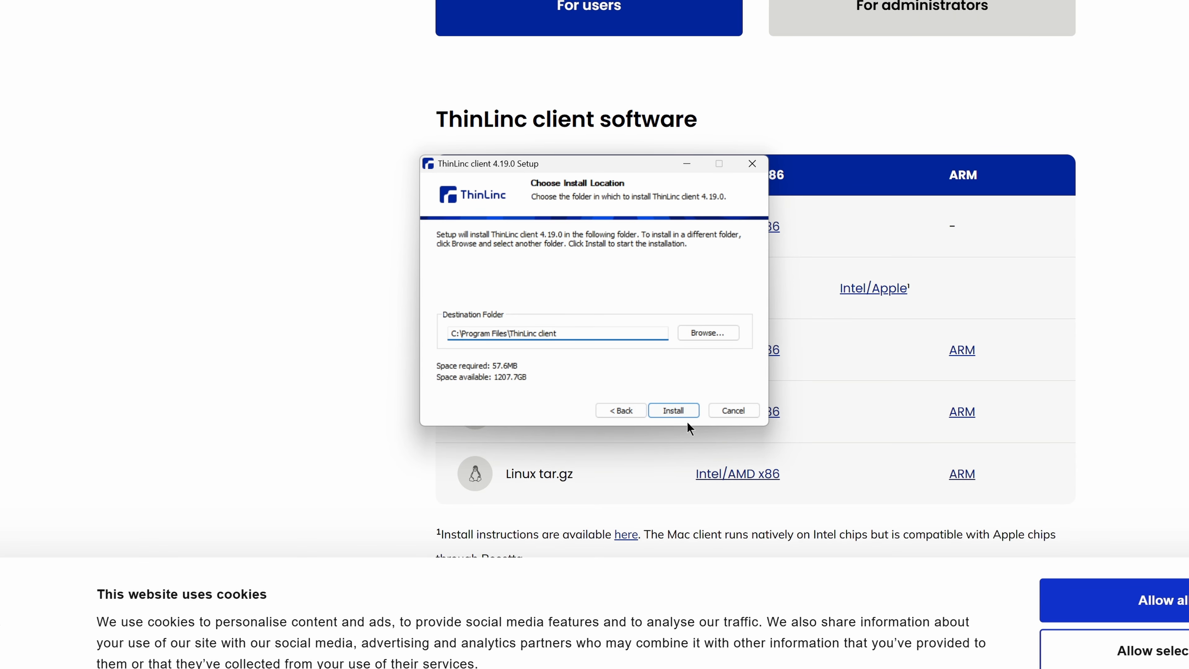
pyautogui.click(673, 411)
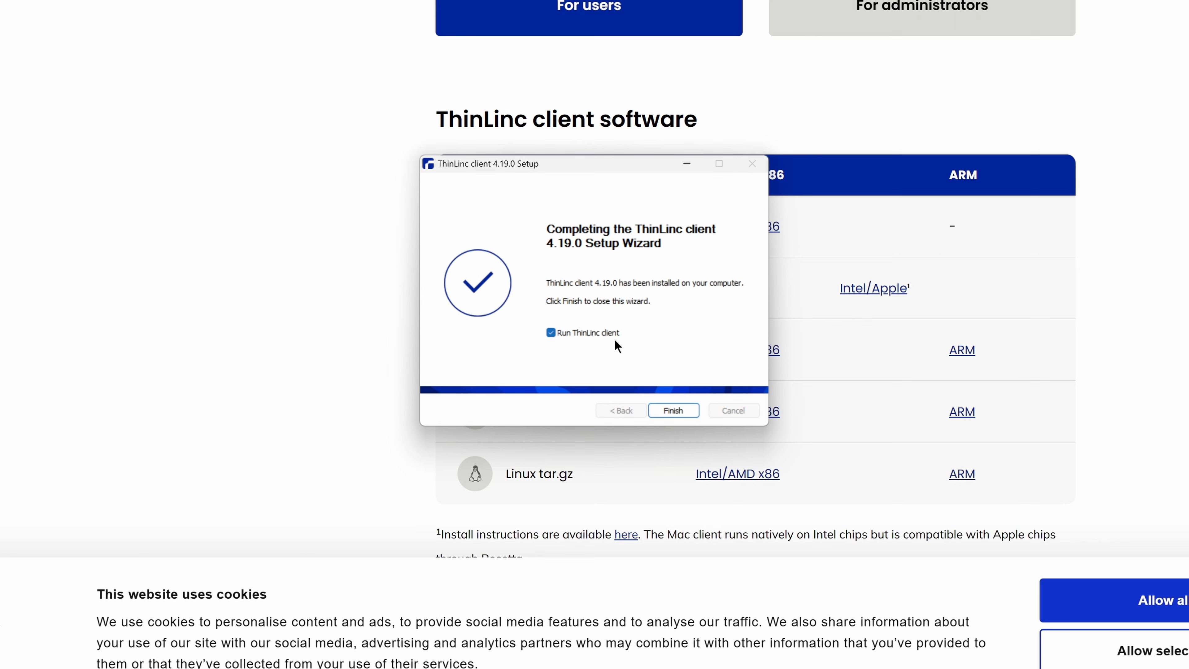
pyautogui.click(681, 410)
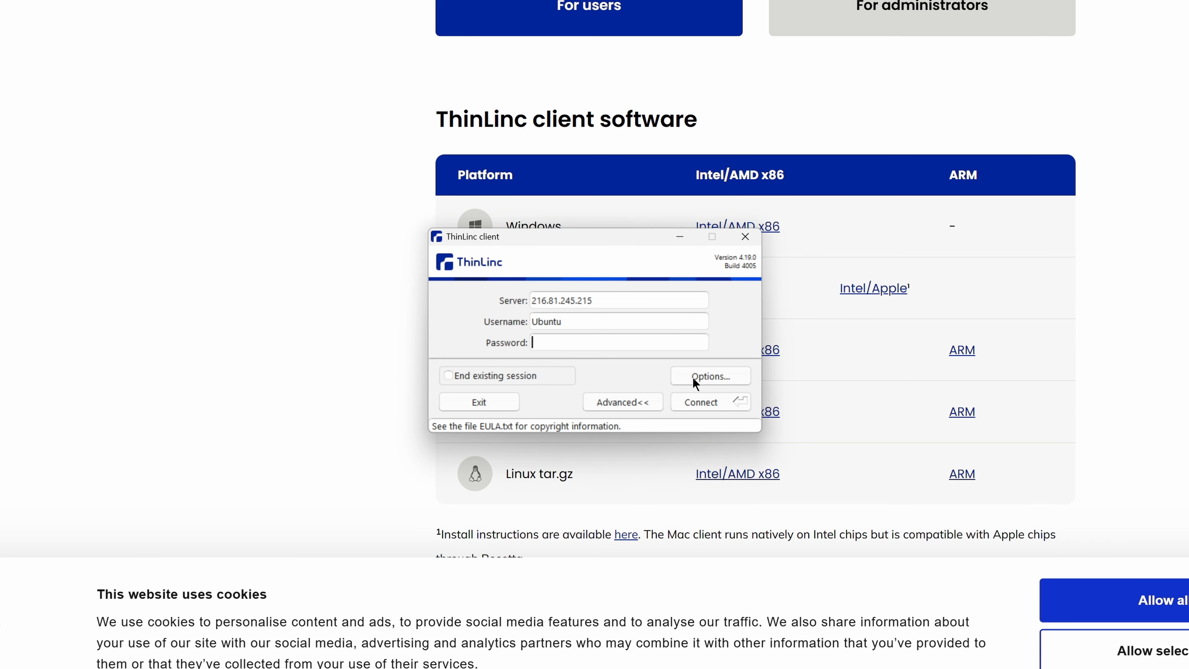
# Step: Open the ThinLinc client options and bring up the export details for local drives
pyautogui.click(712, 379)
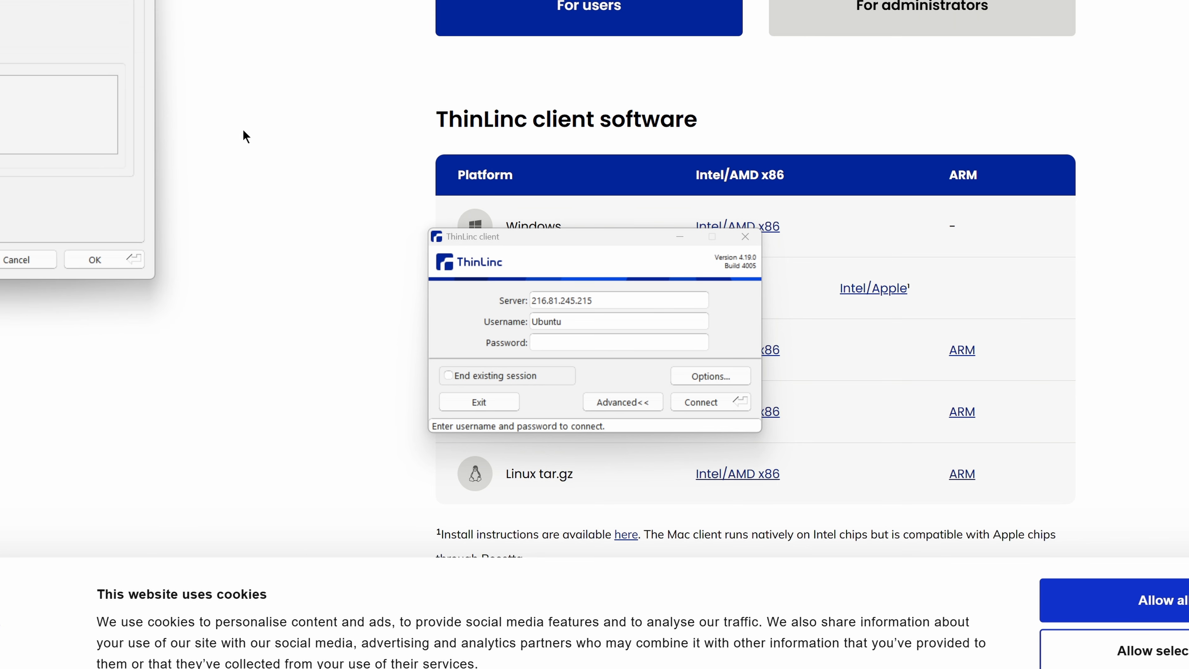
pyautogui.moveTo(0, 0); pyautogui.dragTo(202, 105)
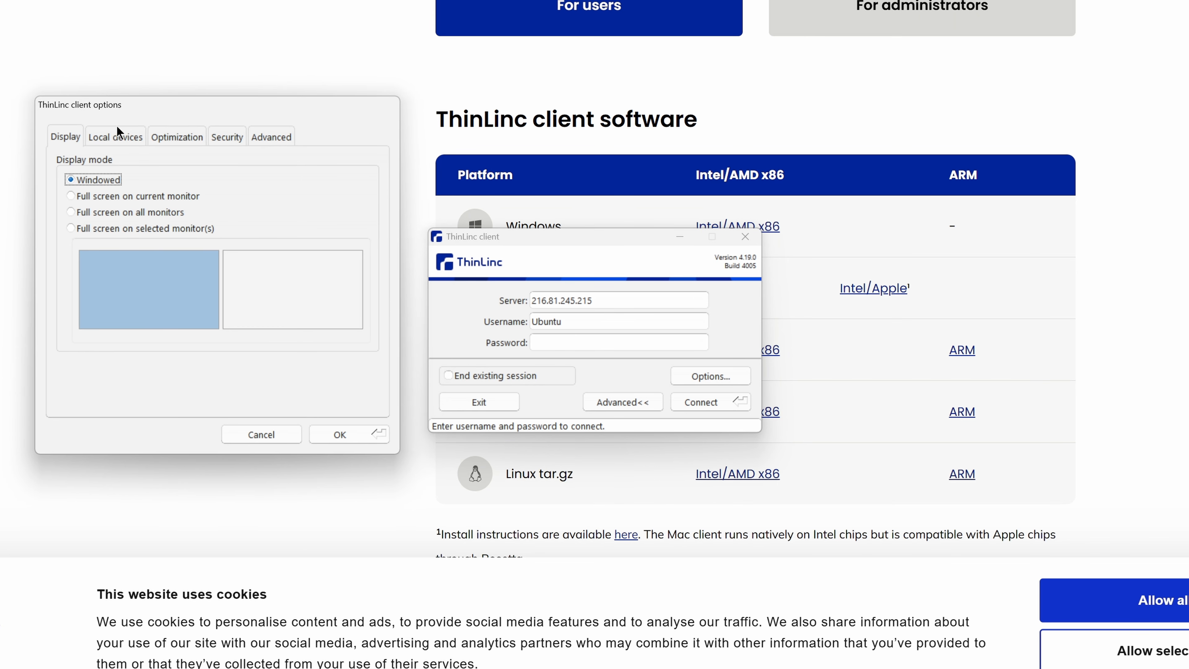
pyautogui.click(120, 136)
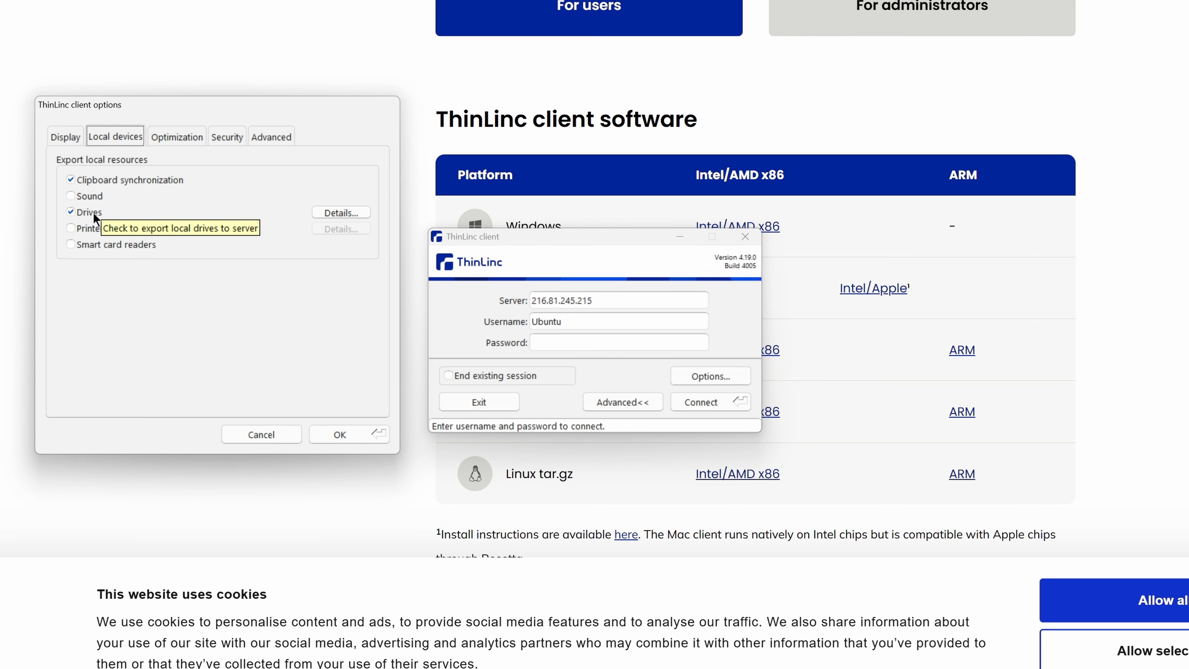
pyautogui.click(340, 214)
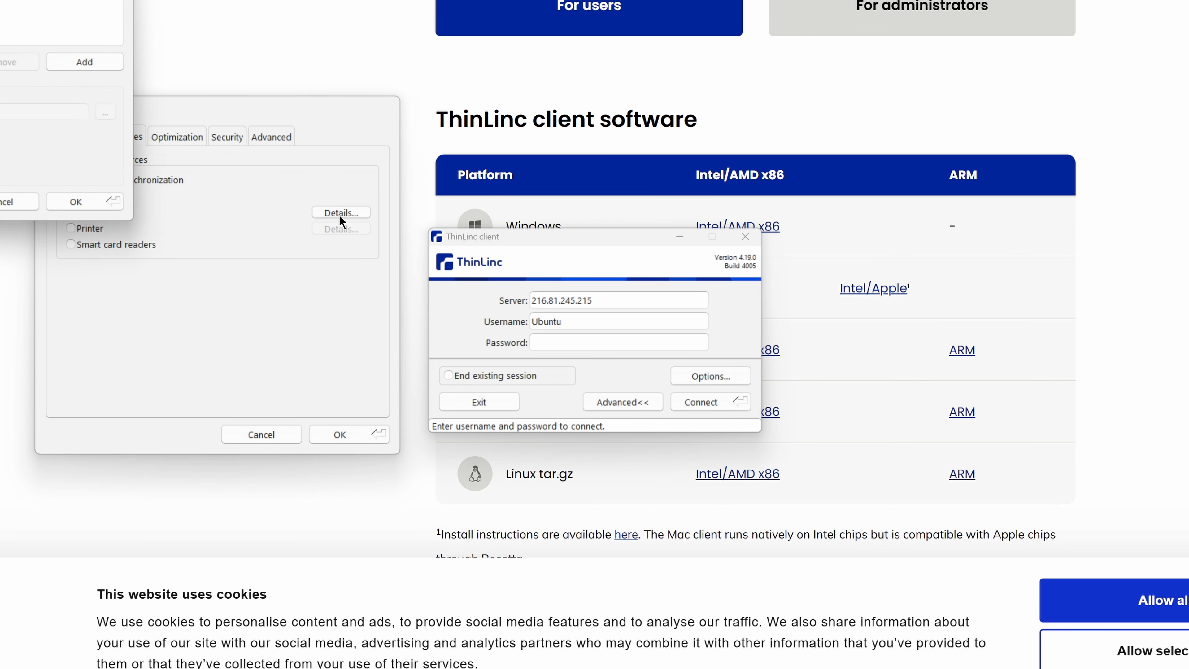
pyautogui.click(239, 219)
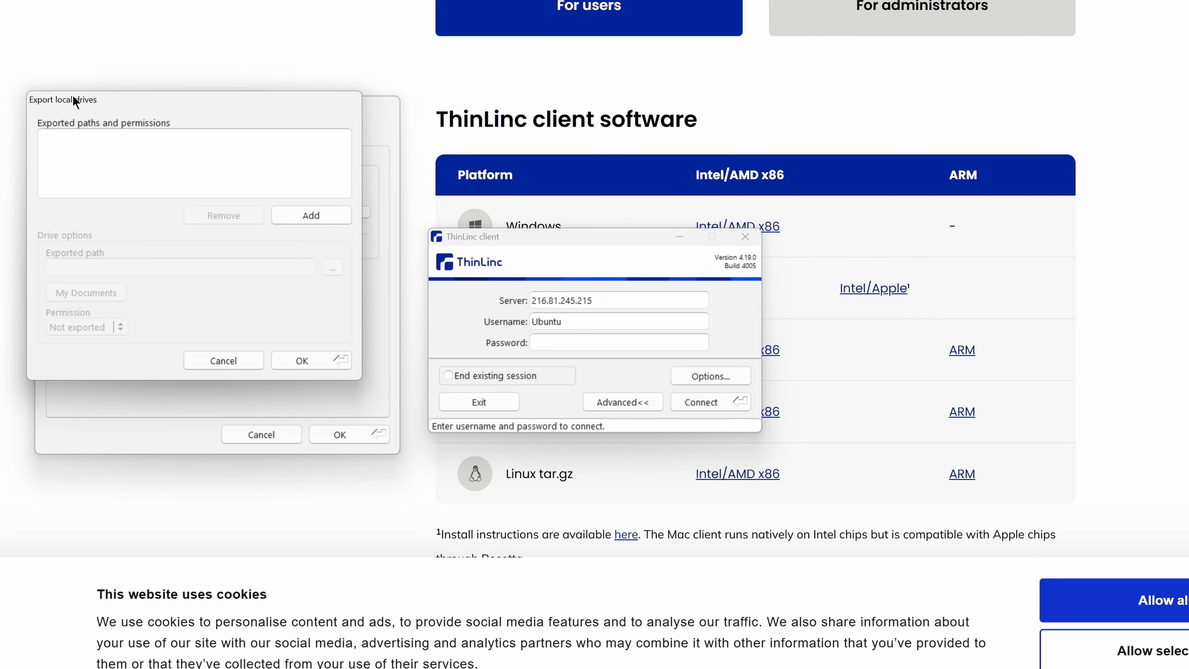
# Step: Add E:\Mass_Compute_Shared_Folder as an exported local path and open its permission choices
pyautogui.click(303, 214)
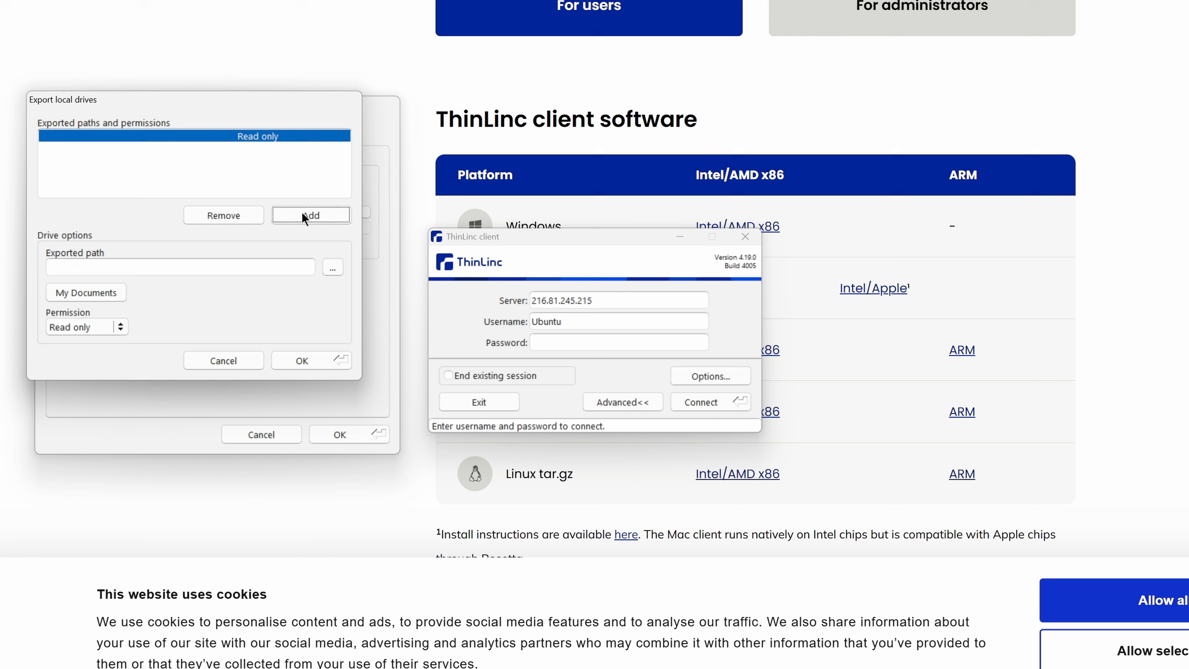
pyautogui.click(337, 265)
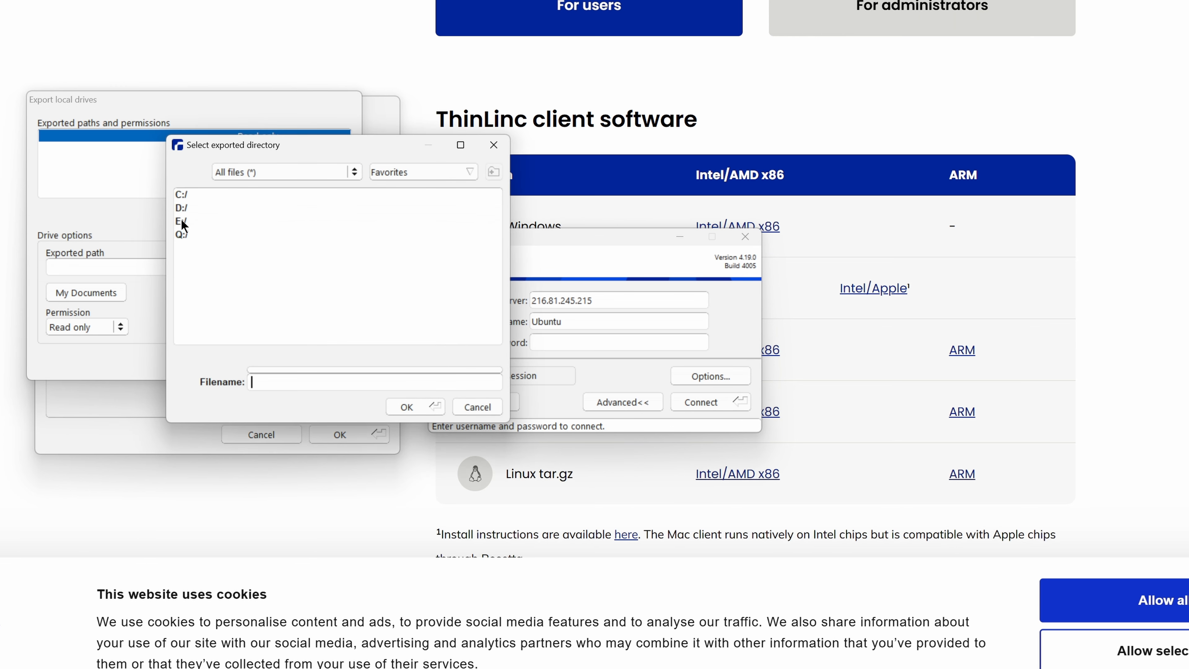
pyautogui.doubleClick(182, 220)
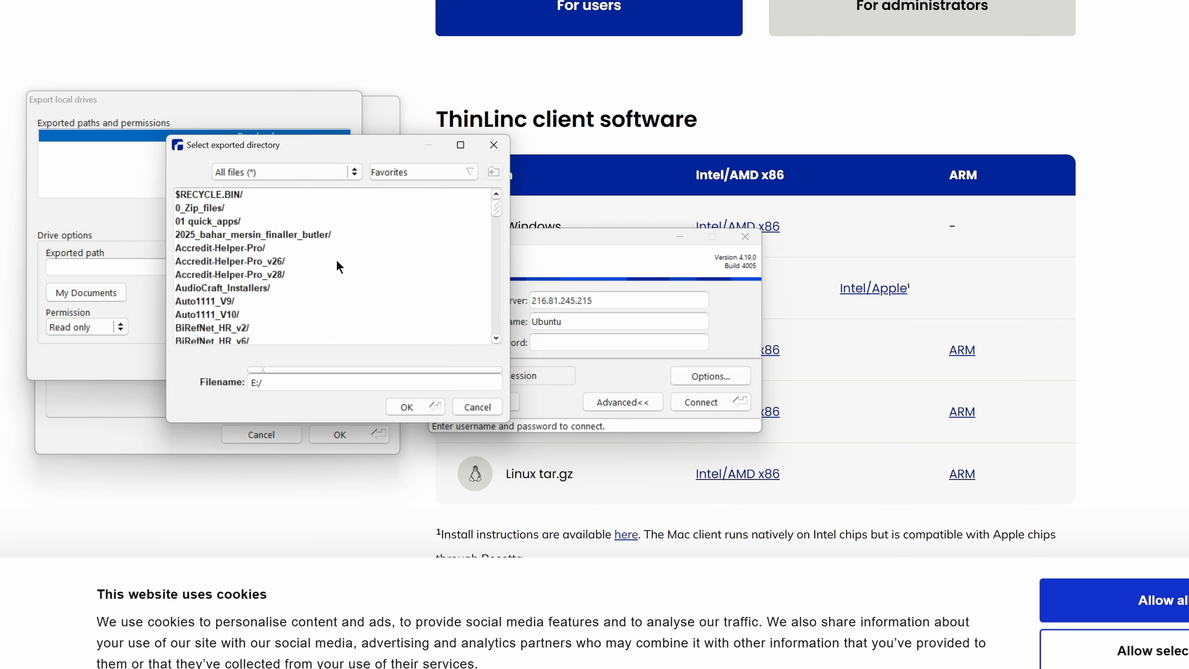
pyautogui.scroll(-3, 336, 267)
pyautogui.moveTo(503, 221); pyautogui.dragTo(496, 269)
pyautogui.click(197, 247)
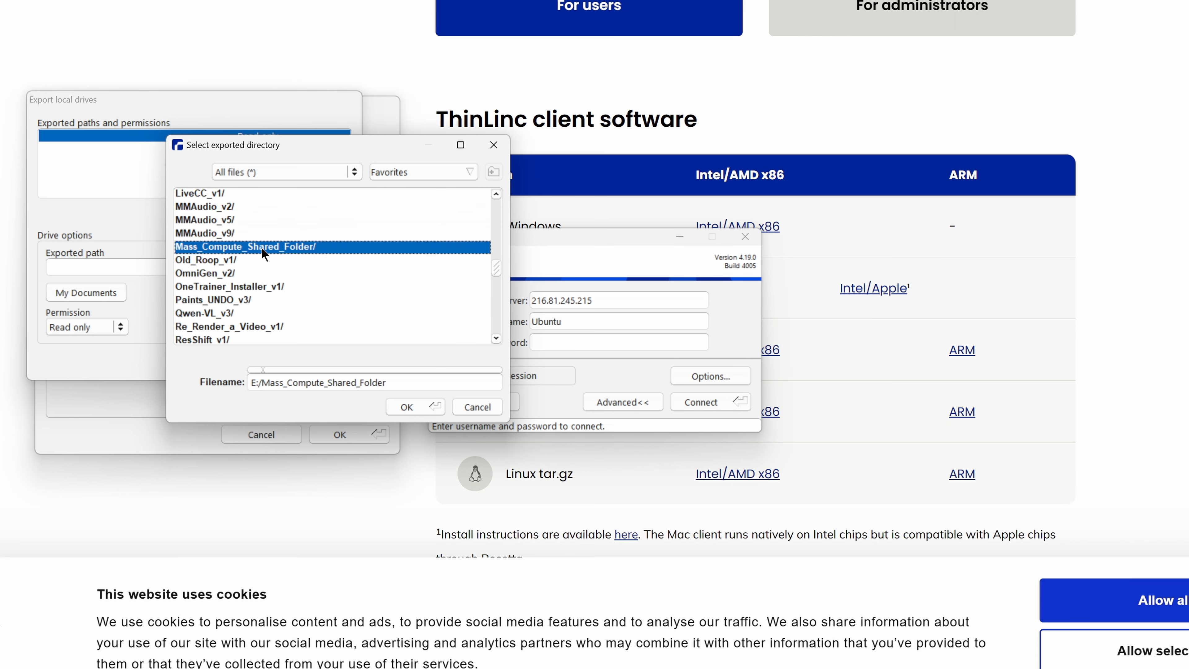
pyautogui.click(411, 402)
pyautogui.click(94, 326)
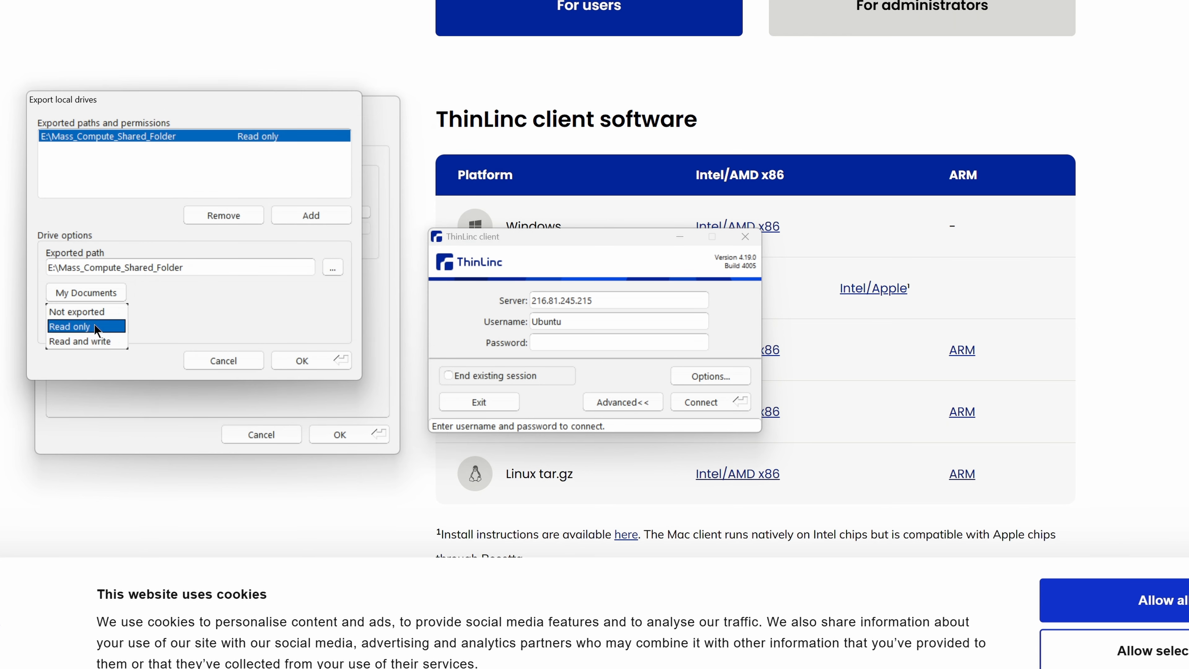
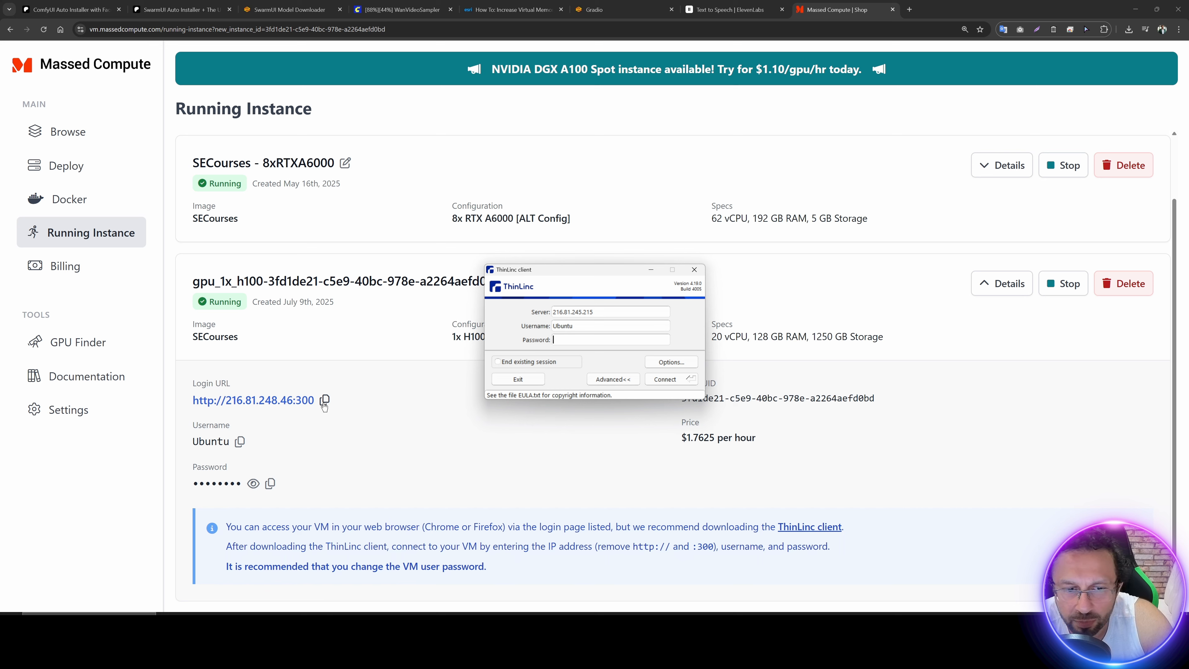
# Step: Fill in the ThinLinc server address 216.81.248.46 and the username Ubuntu from the H100 instance's login details
pyautogui.click(324, 400)
pyautogui.hotkey('alt', 'Tab')
pyautogui.hotkey('ctrl', 'v')
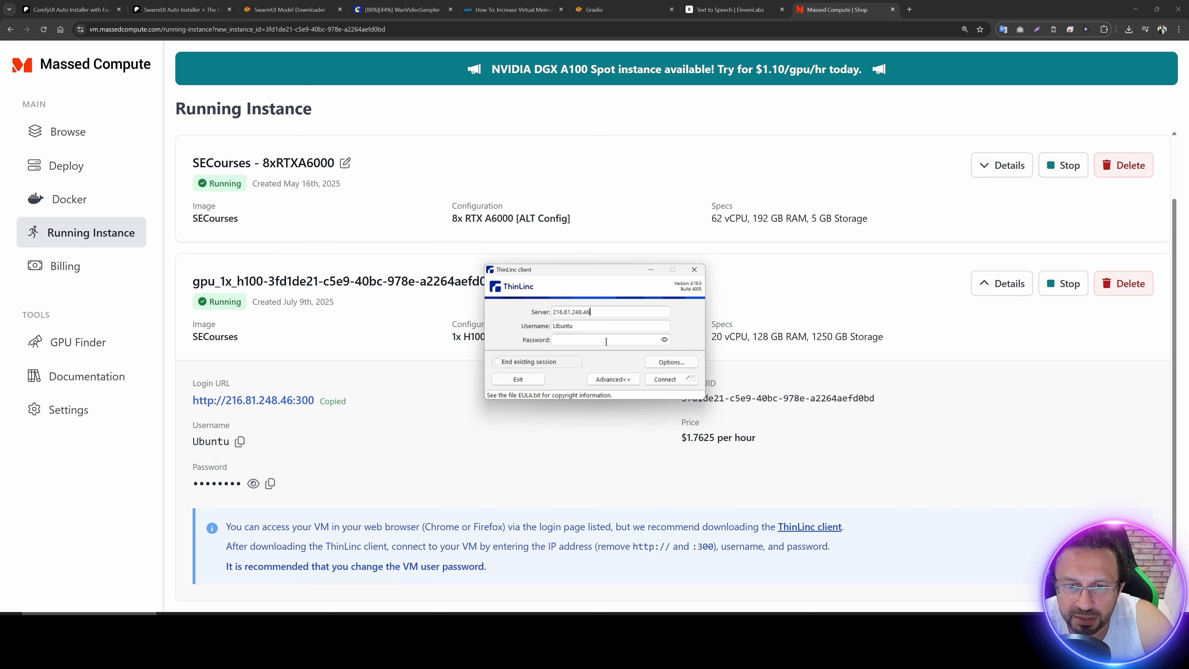
pyautogui.click(240, 442)
pyautogui.hotkey('alt', 'Tab')
pyautogui.hotkey('ctrl', 'v')
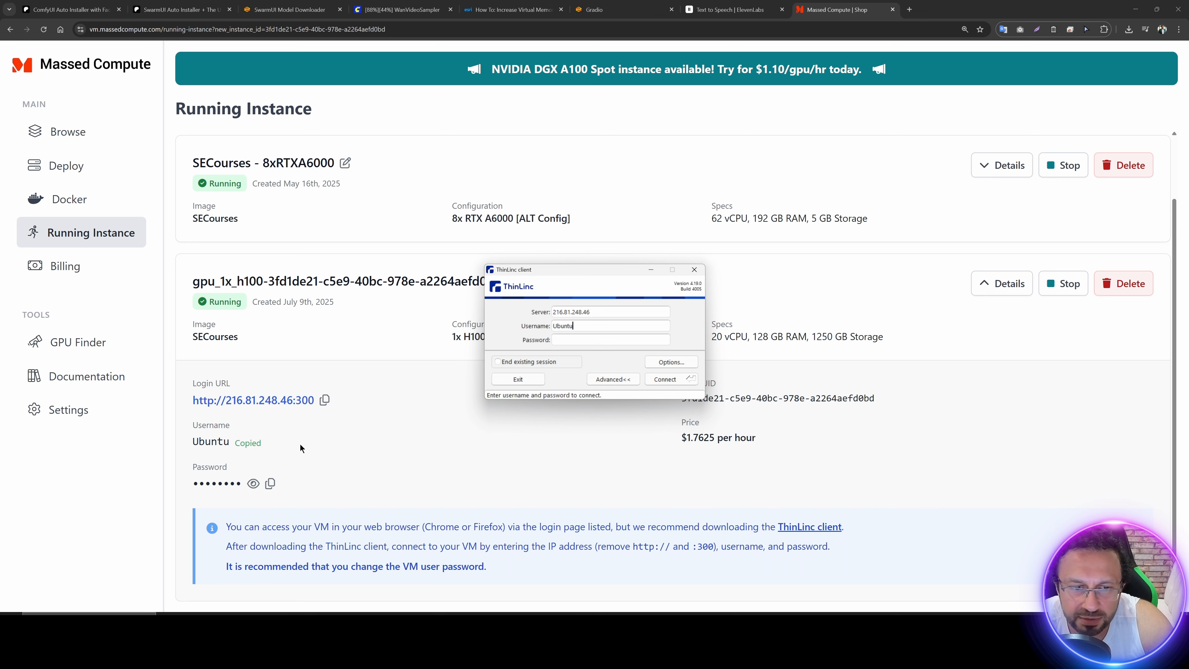
# Step: Connect with the password copied from the instance details, trust the server's host key and start the desktop session
pyautogui.click(270, 484)
pyautogui.hotkey('alt', 'Tab')
pyautogui.click(660, 337)
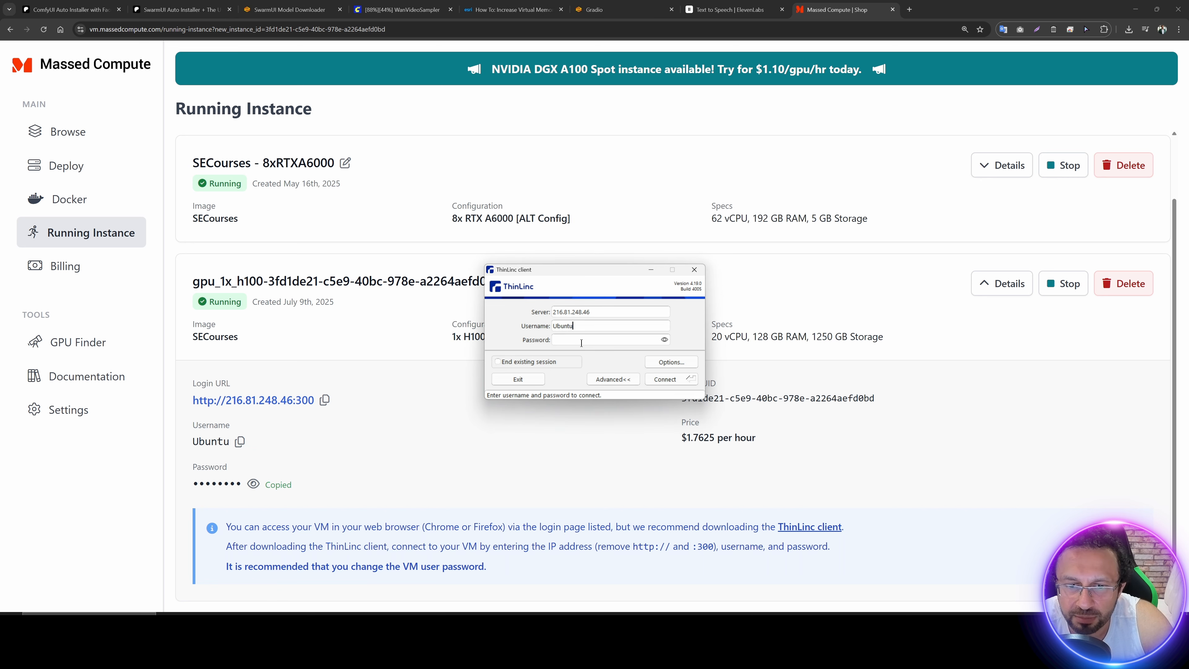
pyautogui.hotkey('ctrl', 'v')
pyautogui.click(666, 379)
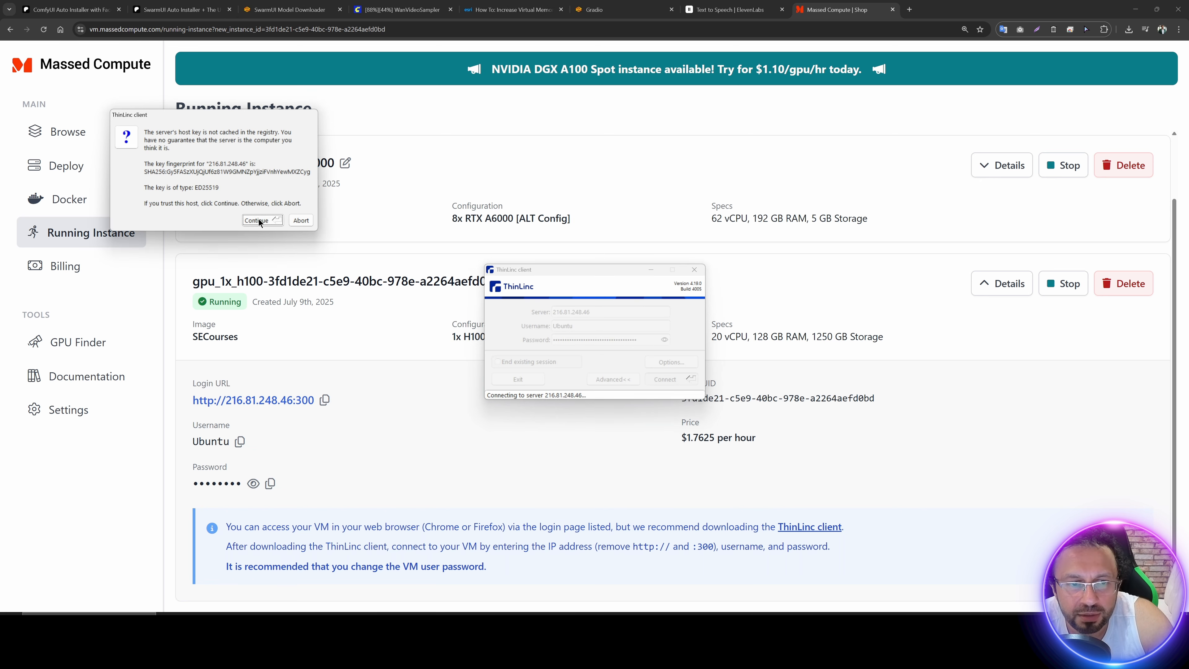
pyautogui.click(258, 221)
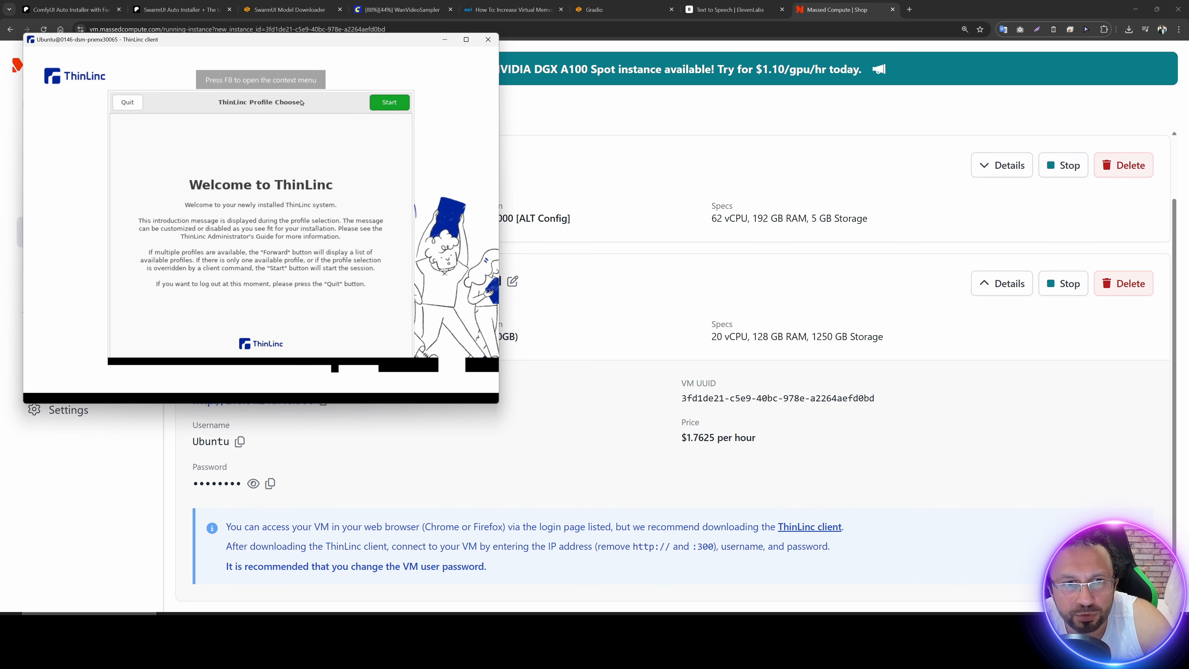
pyautogui.moveTo(278, 42); pyautogui.dragTo(492, 105)
pyautogui.click(589, 162)
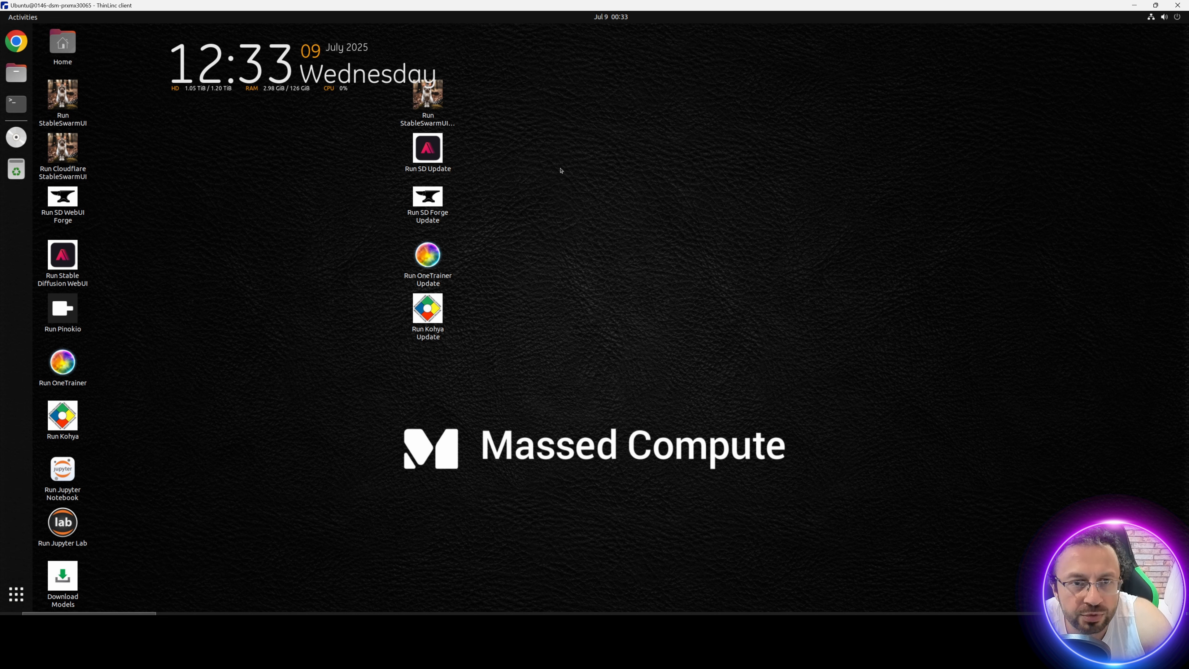
pyautogui.click(426, 105)
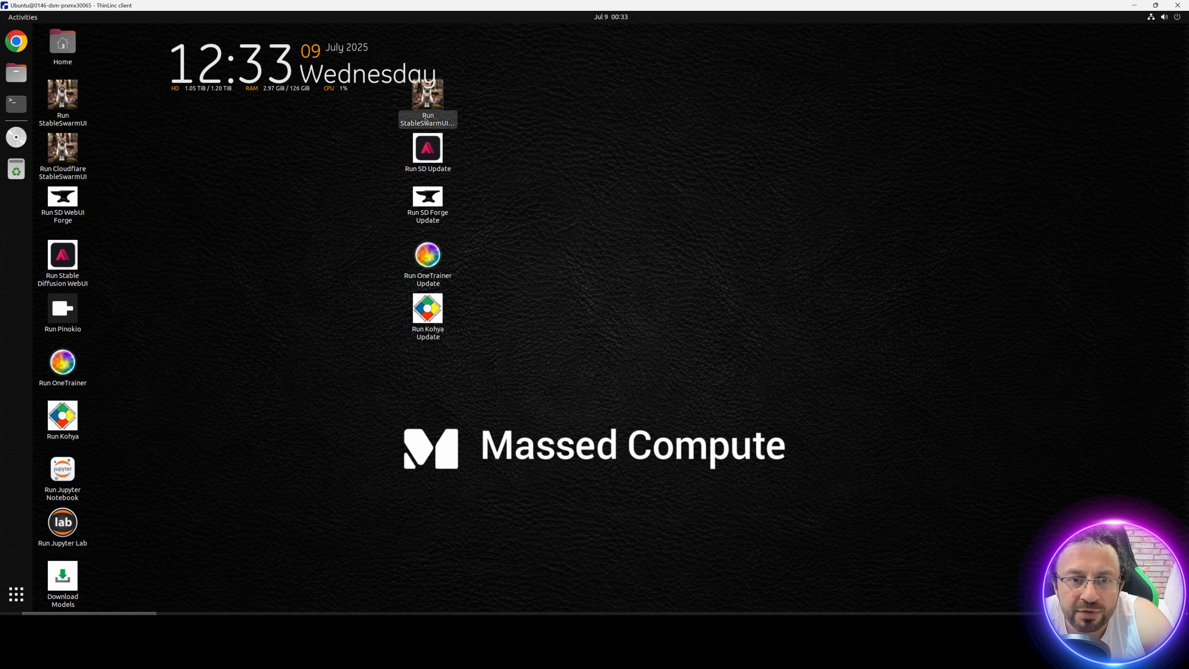
pyautogui.click(439, 168)
pyautogui.click(429, 262)
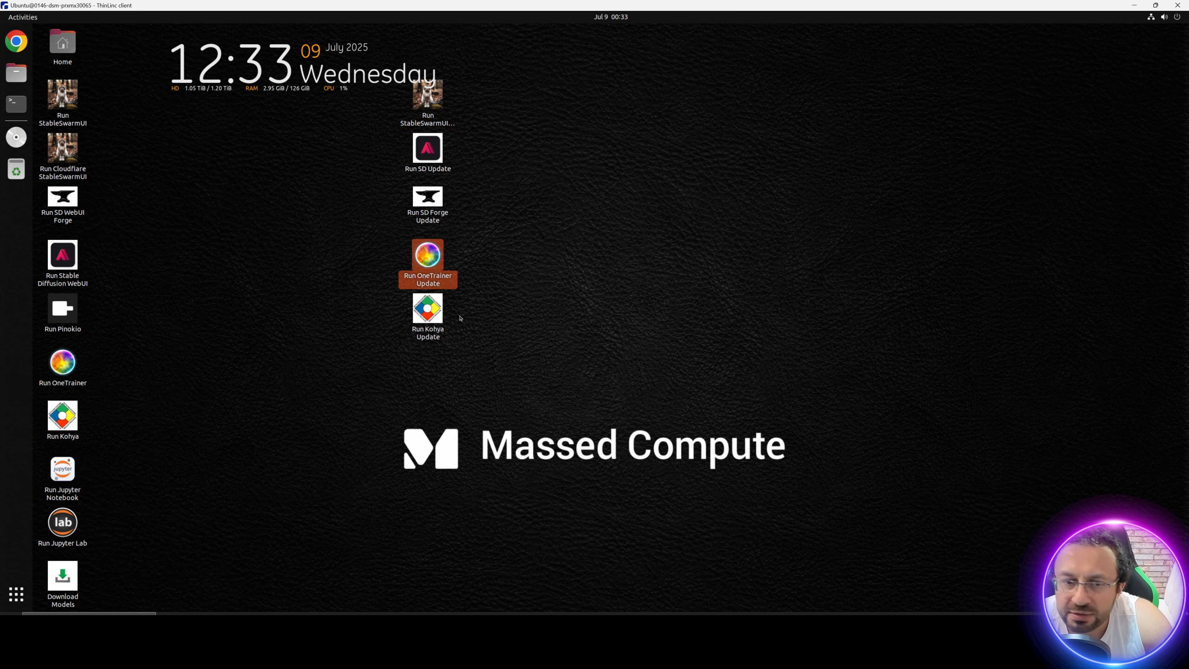
pyautogui.click(440, 319)
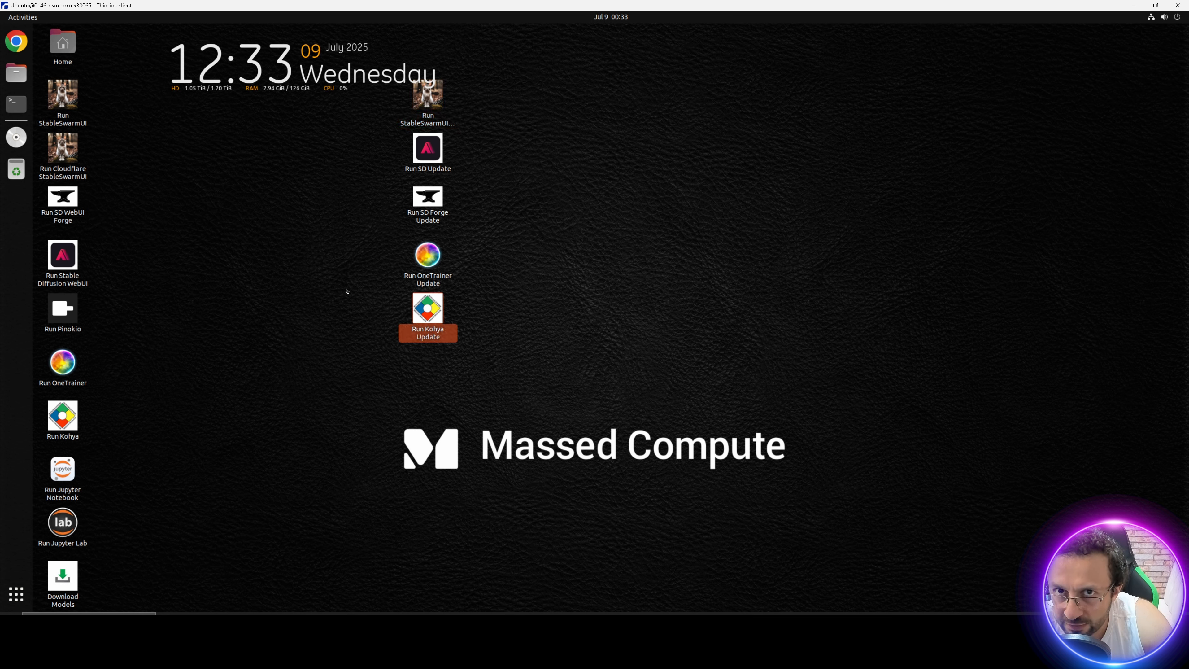
pyautogui.click(346, 291)
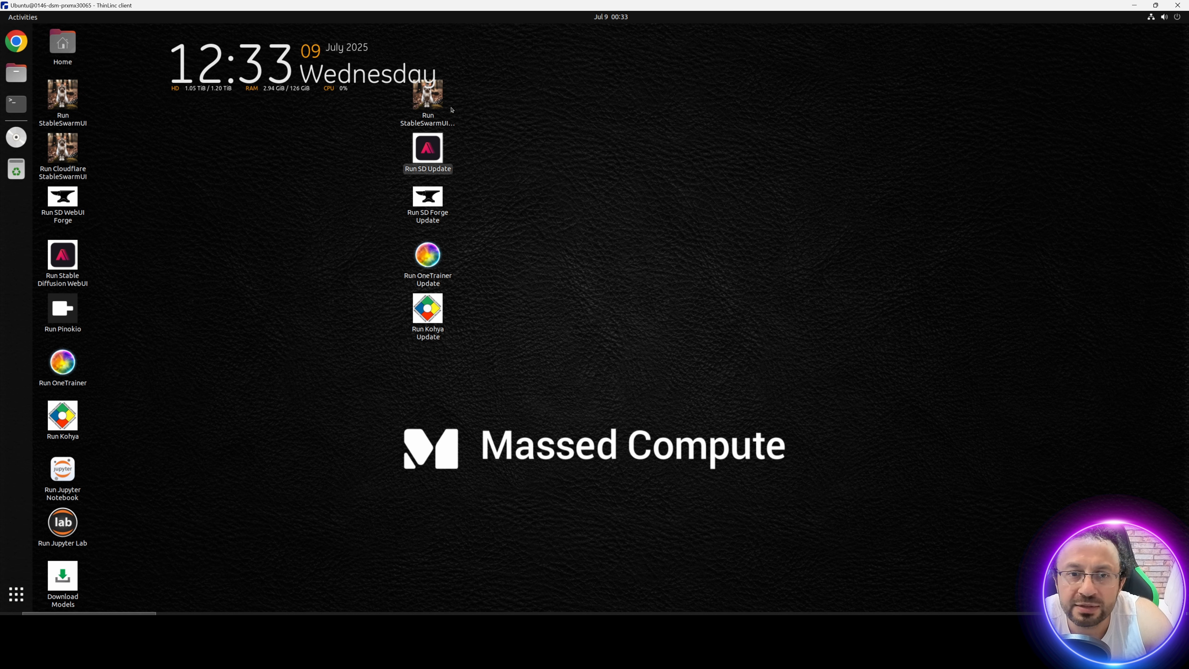
pyautogui.click(427, 101)
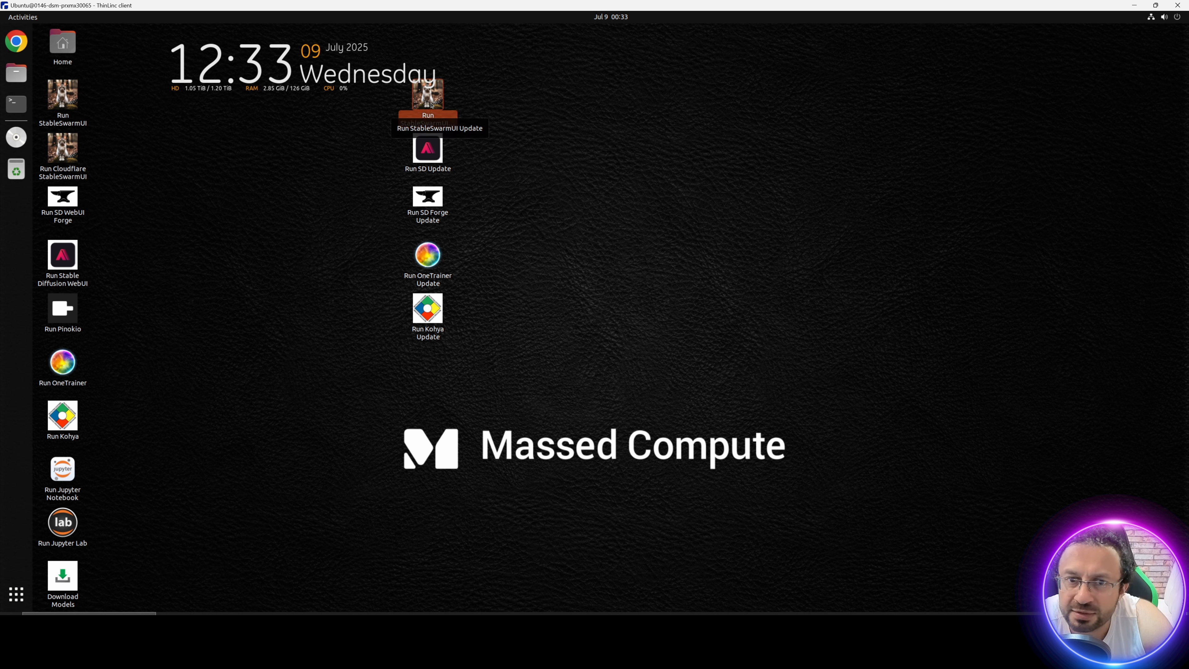
pyautogui.click(76, 163)
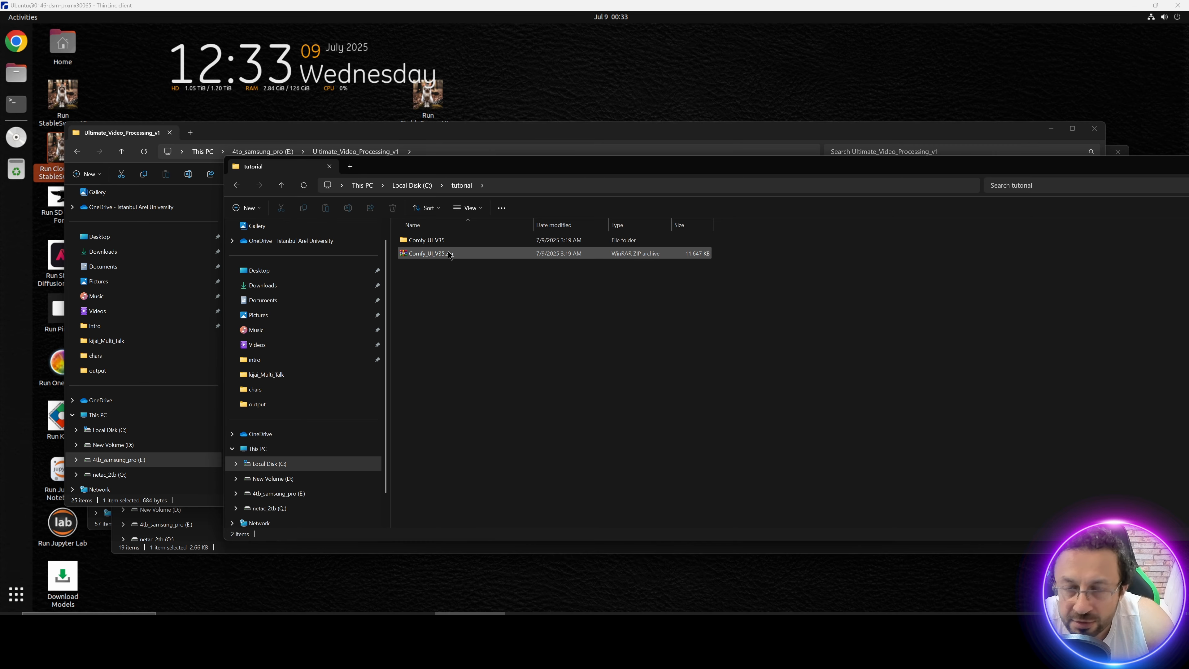
# Step: Copy Comfy_UI_V35.zip from the local C:\tutorial folder into E:\Mass_Compute_Shared_Folder, replacing the existing archive
pyautogui.click(506, 254)
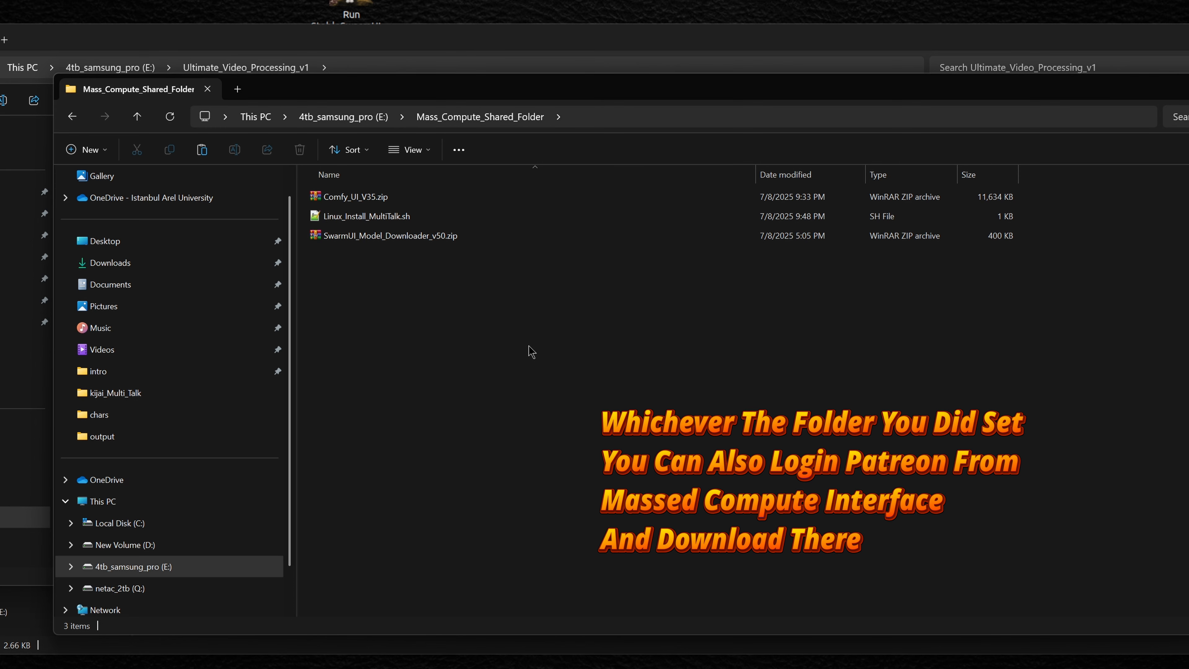
pyautogui.hotkey('ctrl', 'v')
pyautogui.click(527, 261)
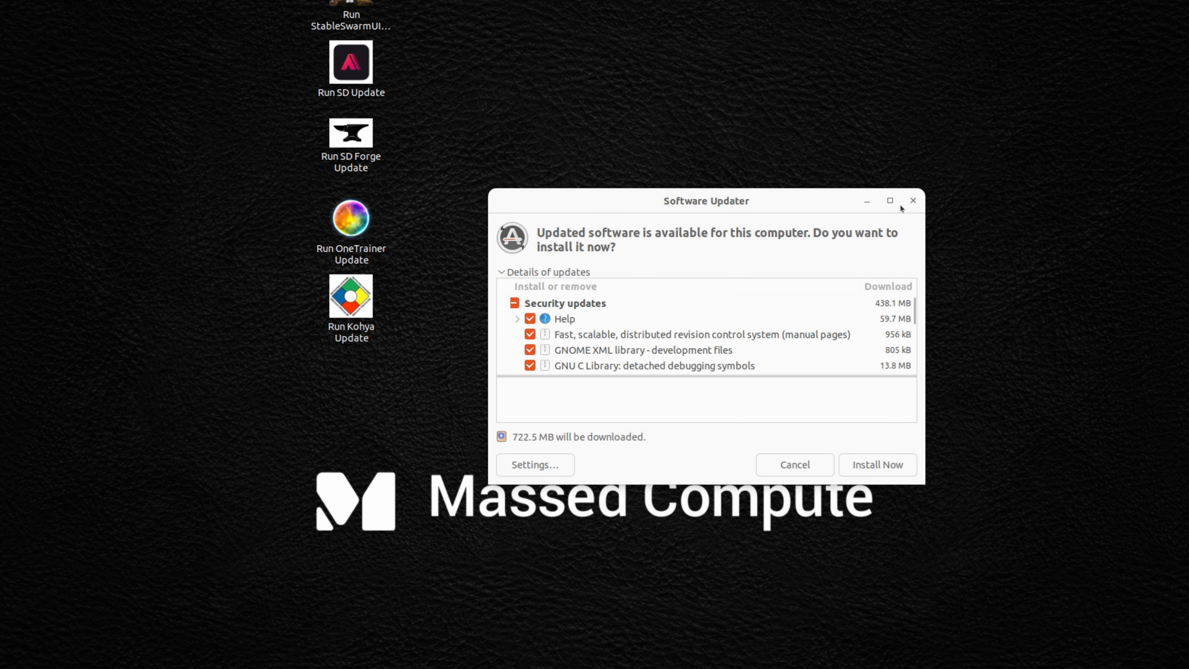
# Step: Dismiss the Software Updater without installing and open Mass_Compute_Shared_Folder under thindrives in the Home folder
pyautogui.moveTo(649, 199); pyautogui.dragTo(552, 167)
pyautogui.click(701, 435)
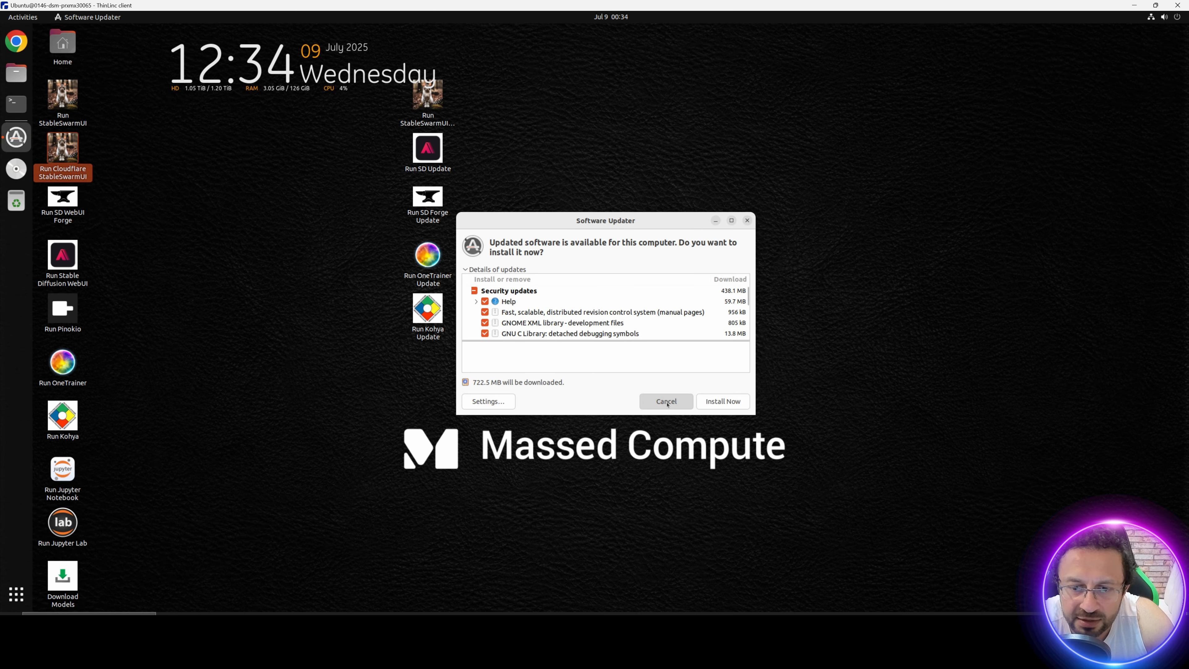
pyautogui.click(74, 52)
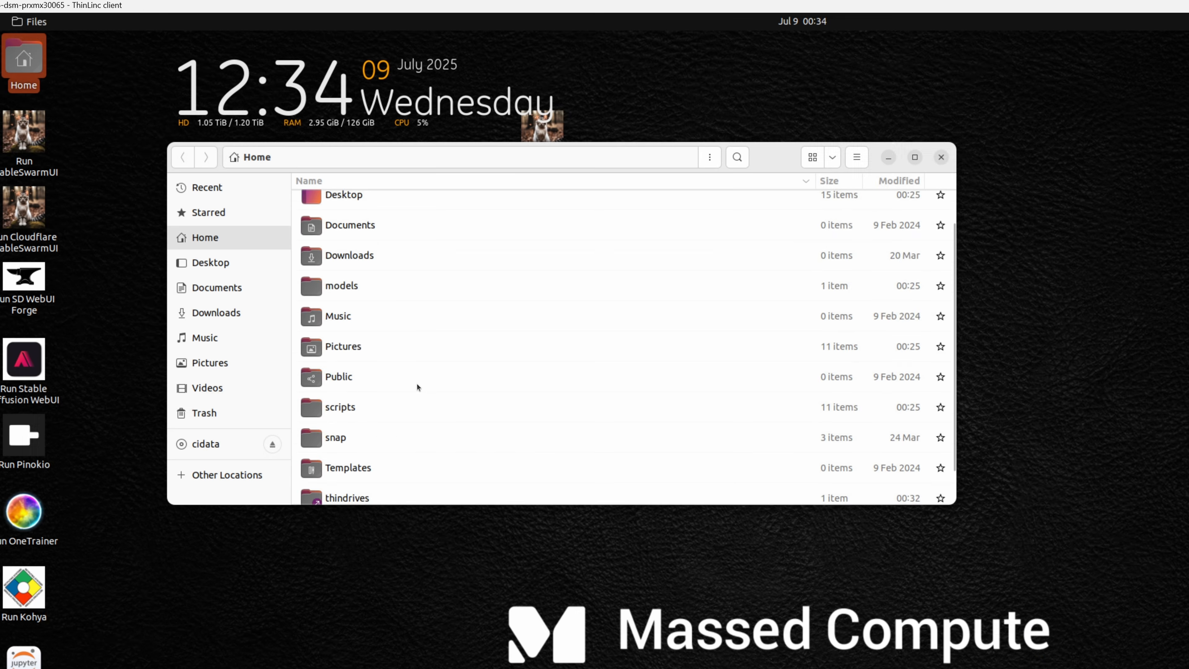
pyautogui.scroll(-1, 419, 399)
pyautogui.click(369, 465)
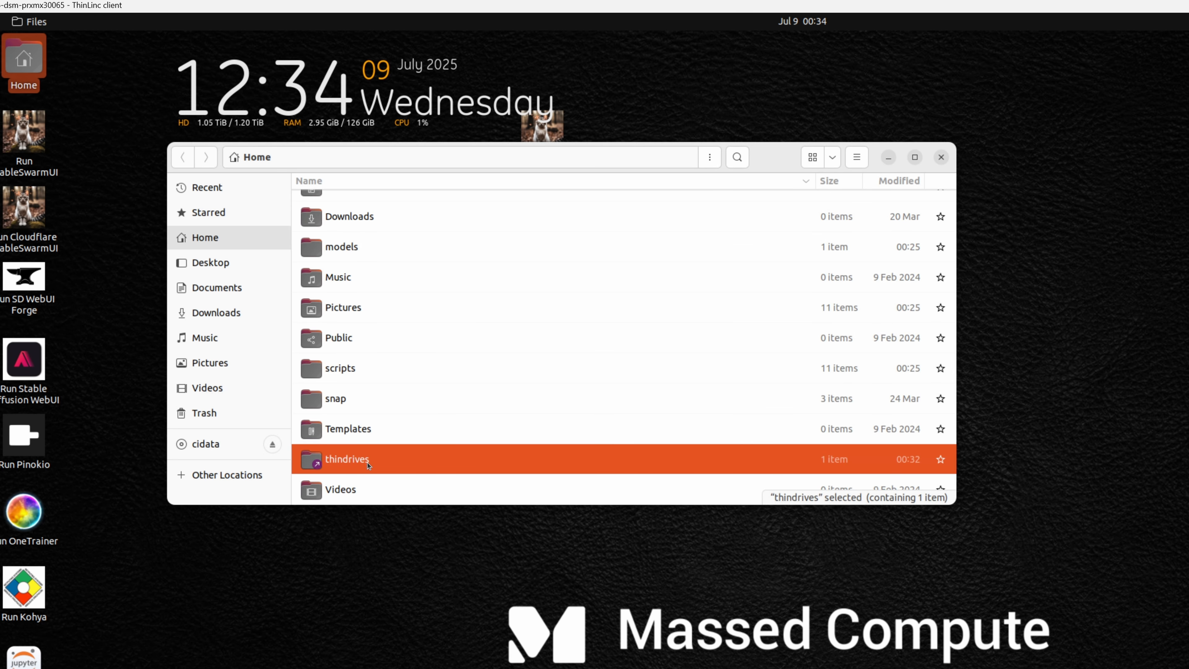
pyautogui.doubleClick(369, 464)
pyautogui.click(425, 211)
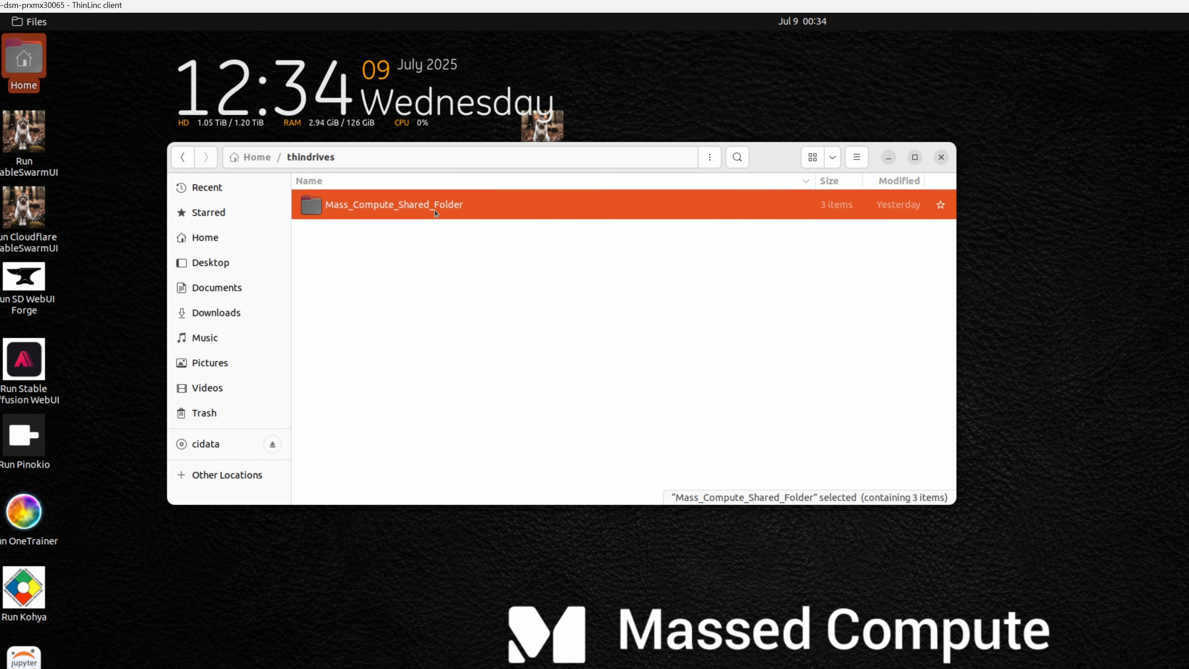
pyautogui.doubleClick(427, 215)
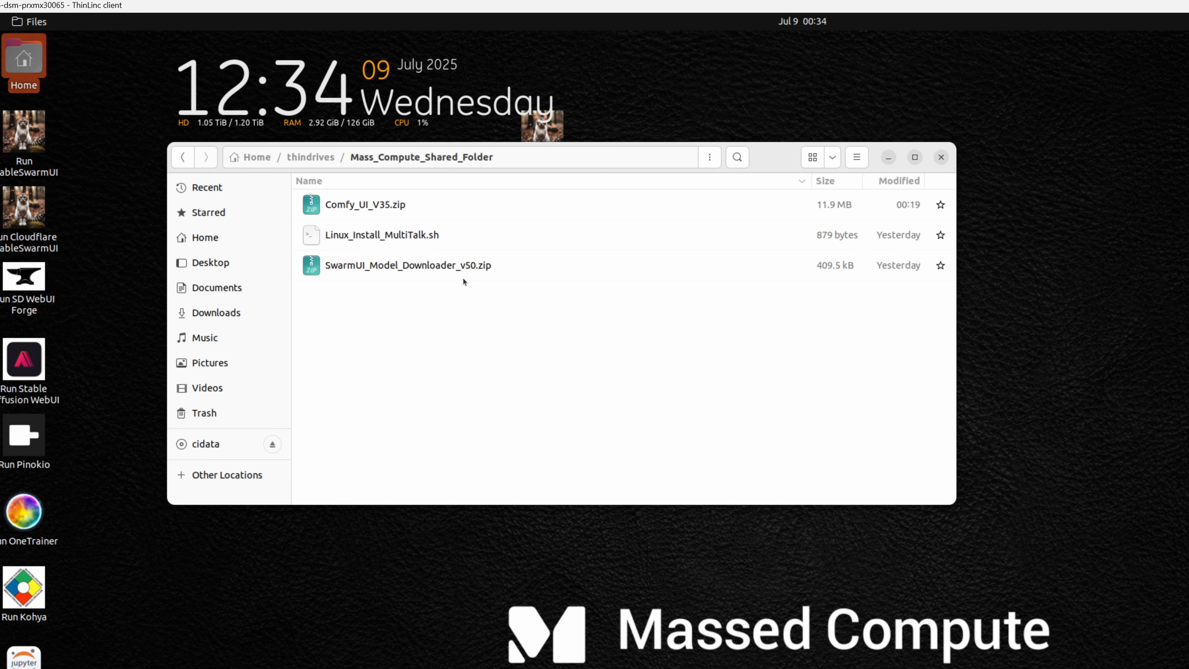
# Step: Copy Comfy_UI_V35.zip from the shared folder into Downloads, open Downloads and check the copy progress
pyautogui.click(369, 210)
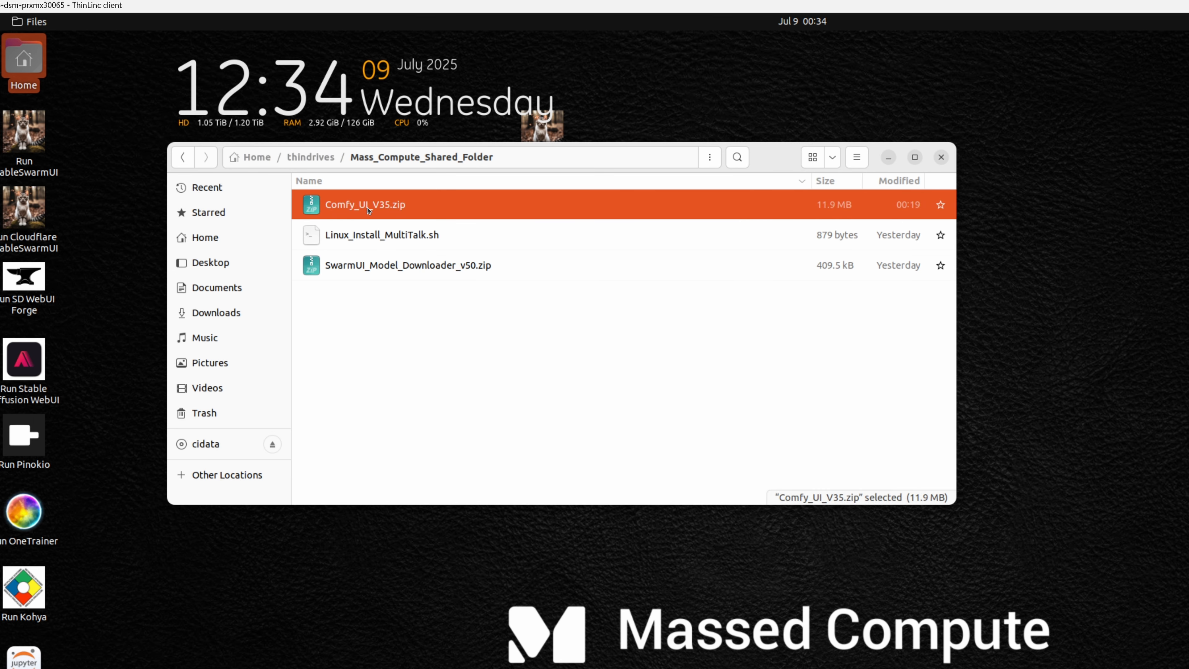
pyautogui.moveTo(369, 210); pyautogui.dragTo(225, 318)
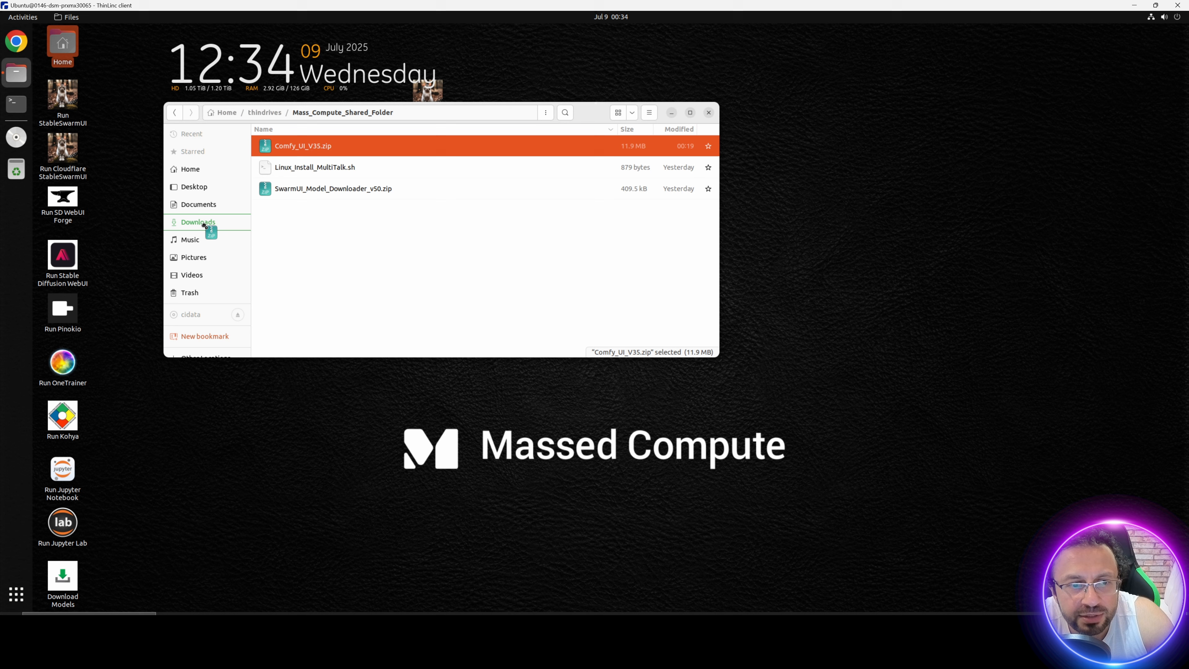
pyautogui.moveTo(204, 225); pyautogui.dragTo(204, 225)
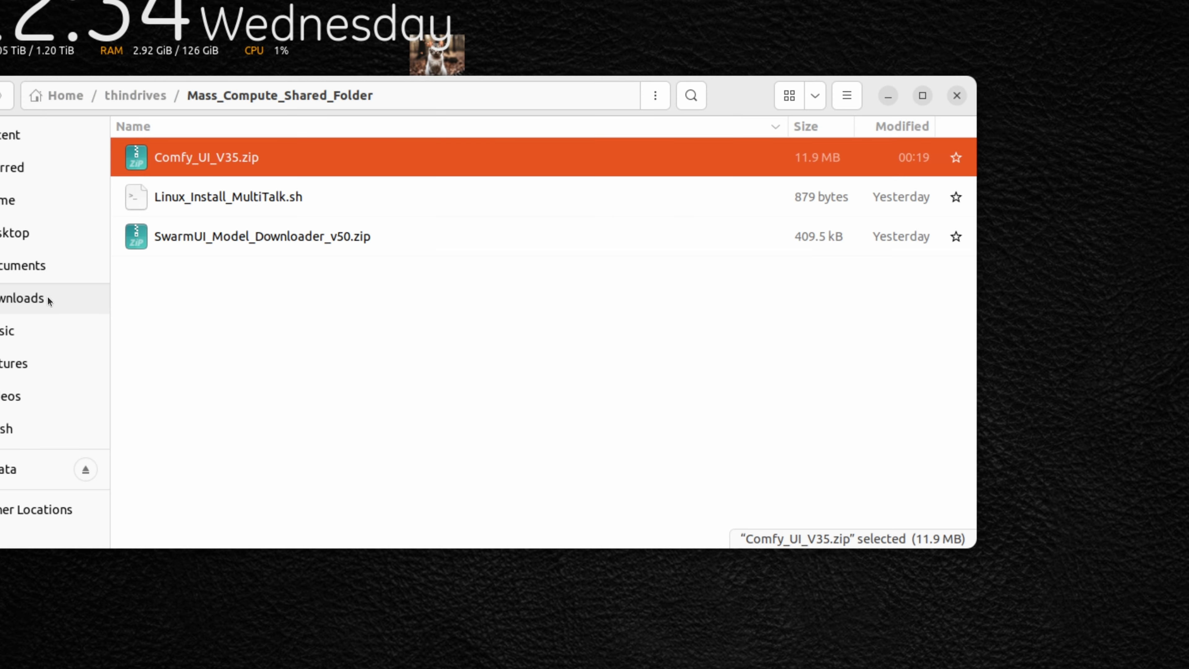
pyautogui.click(200, 222)
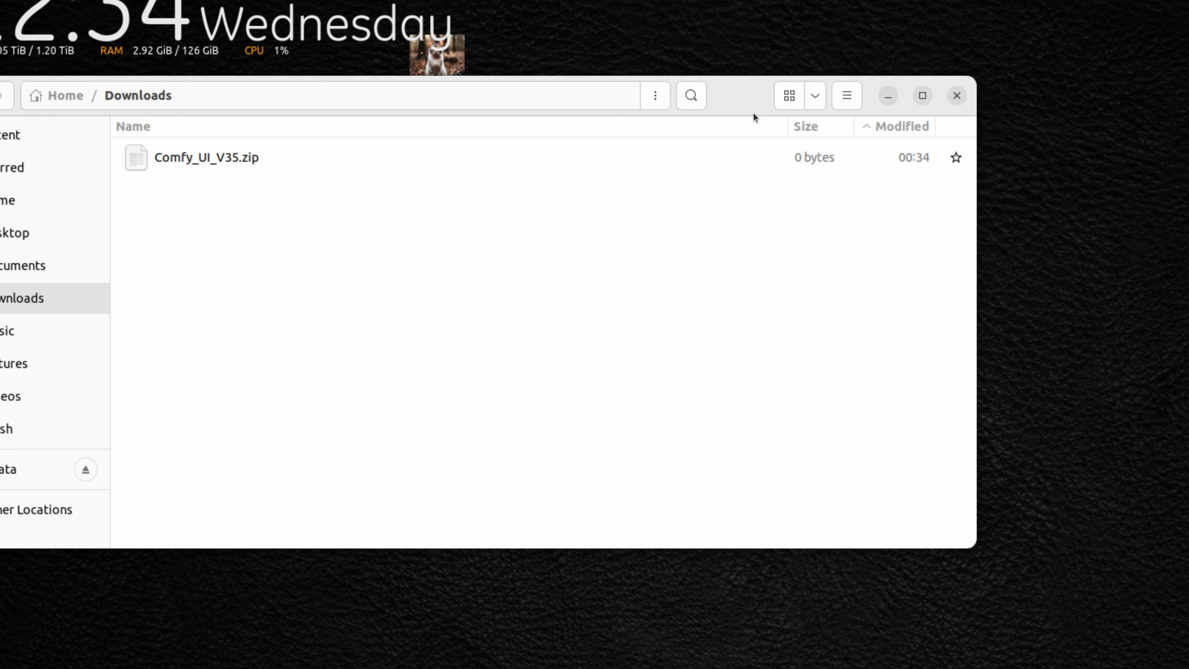
pyautogui.click(753, 95)
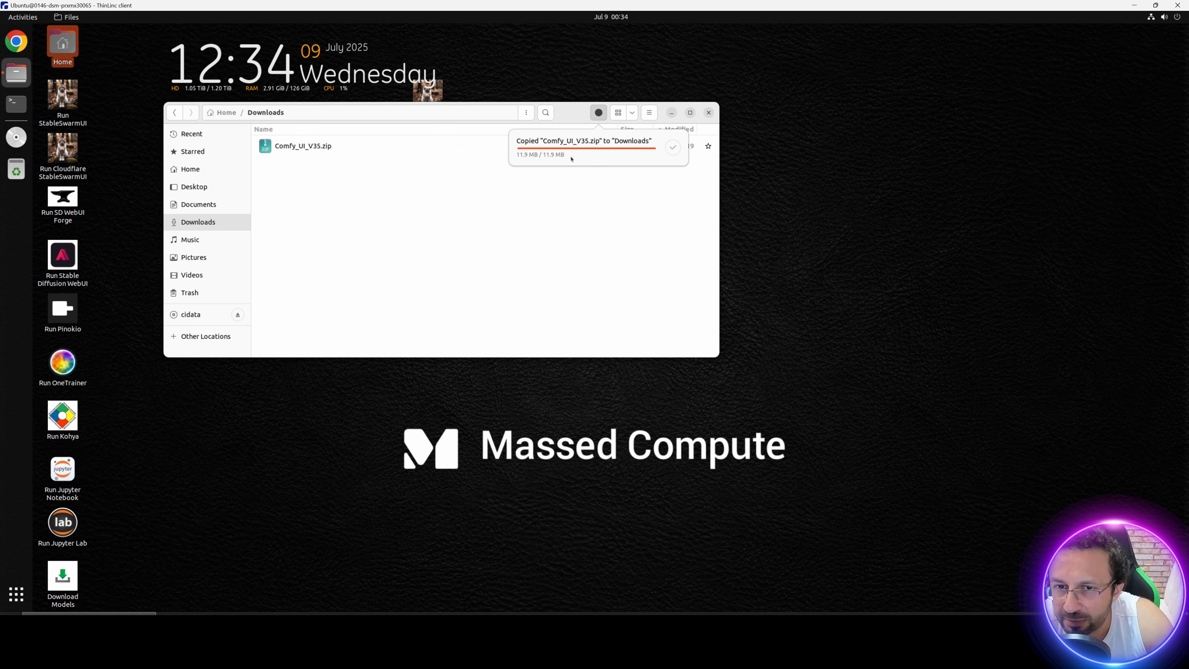
# Step: Extract Comfy_UI_V35.zip in Downloads and open the extracted Comfy_UI_V35 folder in a maximized window
pyautogui.click(305, 148)
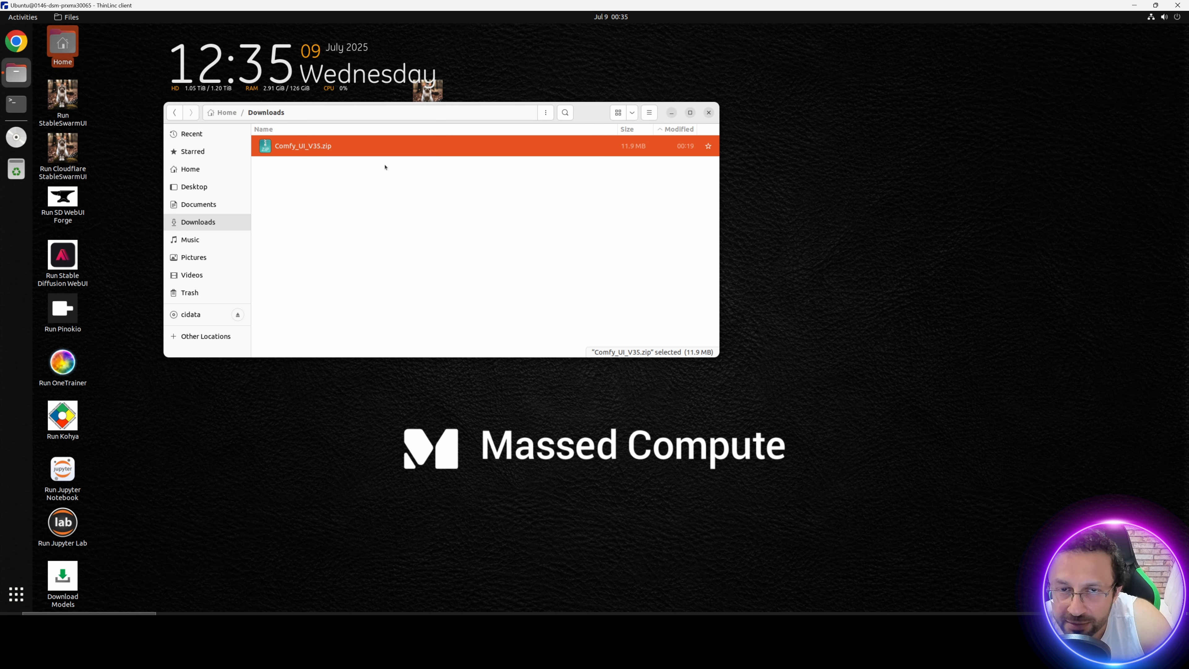
pyautogui.rightClick(319, 151)
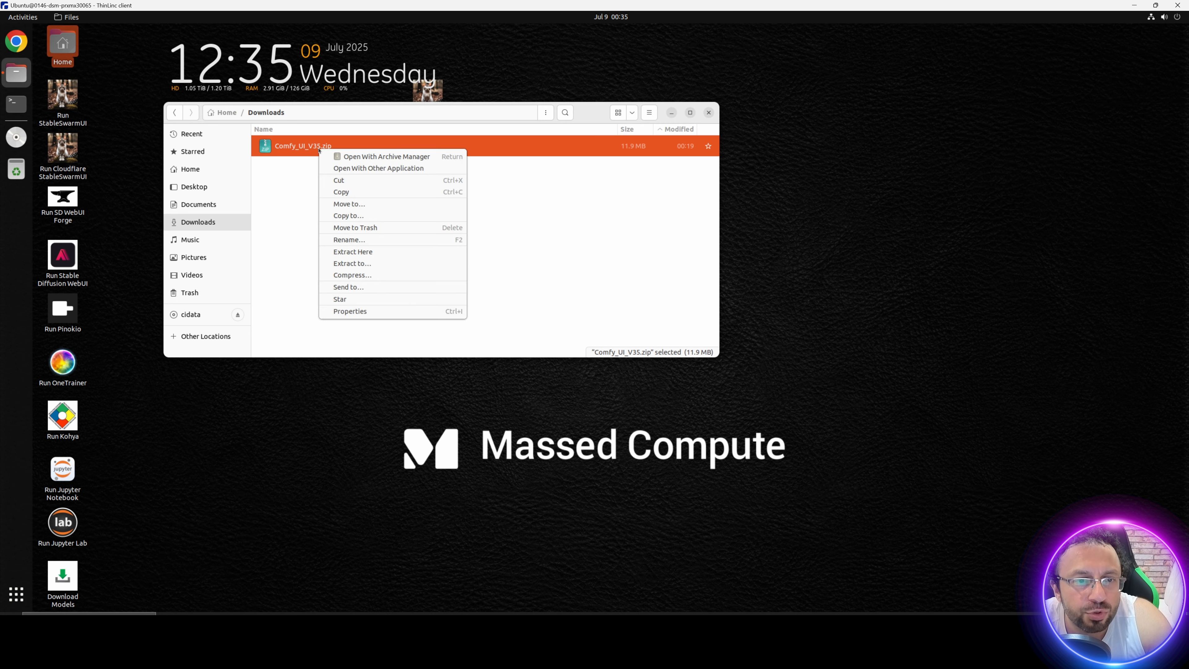
pyautogui.click(364, 253)
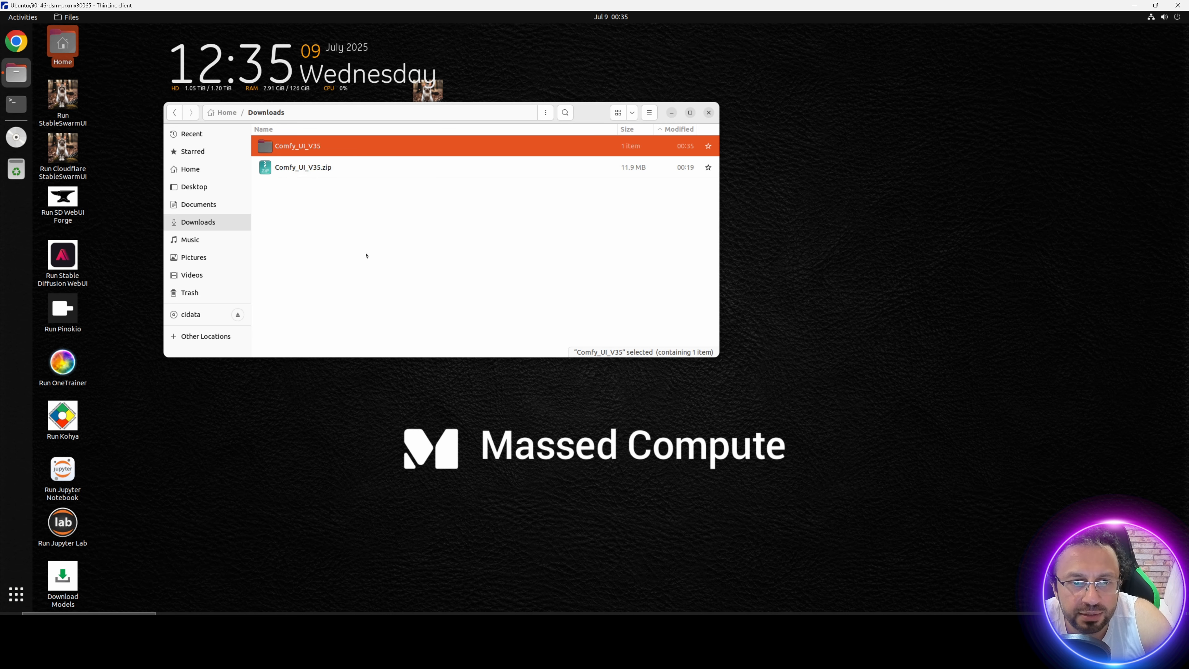
pyautogui.doubleClick(318, 147)
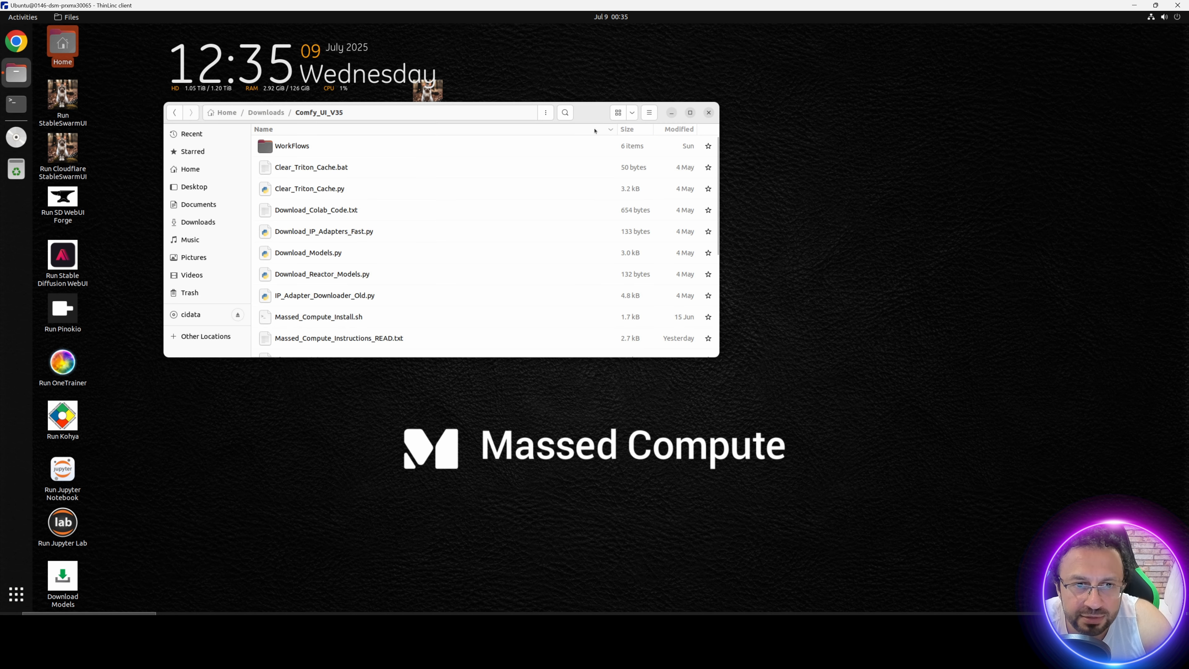
pyautogui.click(690, 113)
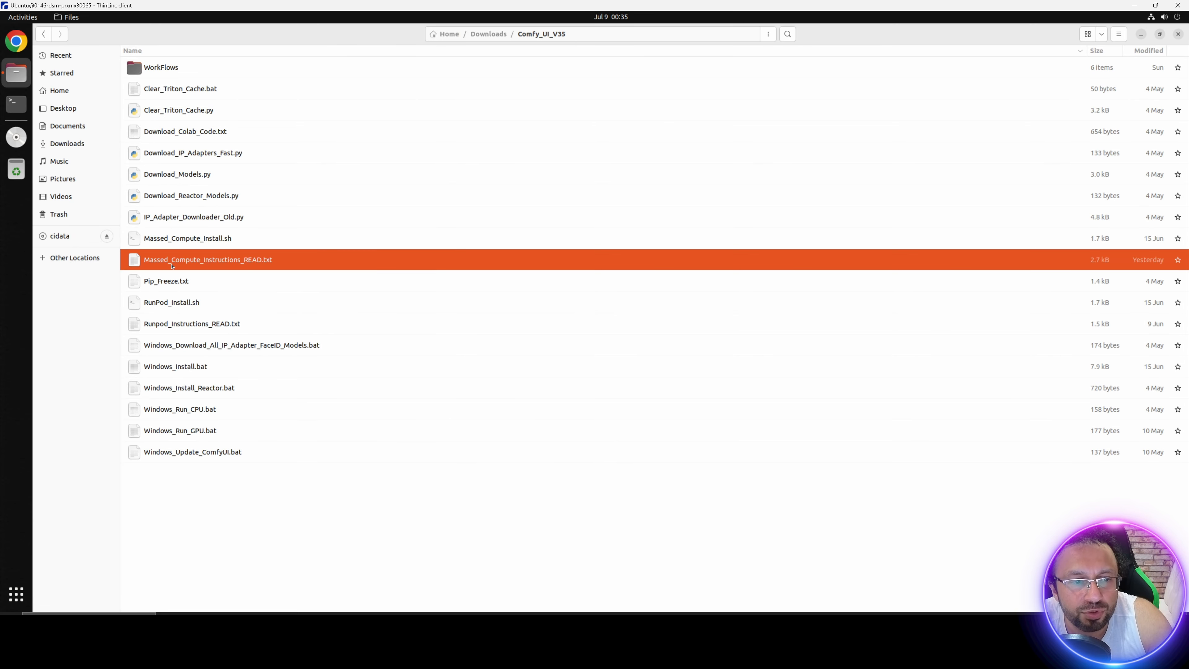
# Step: Open Massed_Compute_Instructions_READ.txt and copy the chmod +x Massed_Compute_Install.sh and ./Massed_Compute_Install.sh commands
pyautogui.click(213, 262)
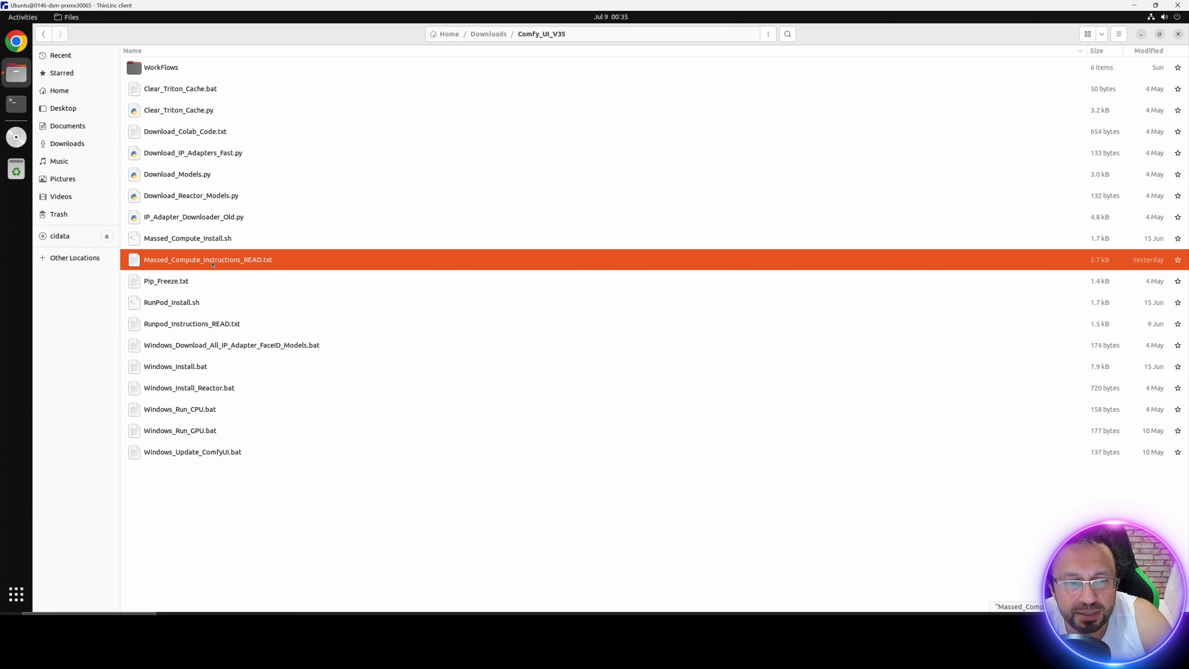
pyautogui.doubleClick(241, 265)
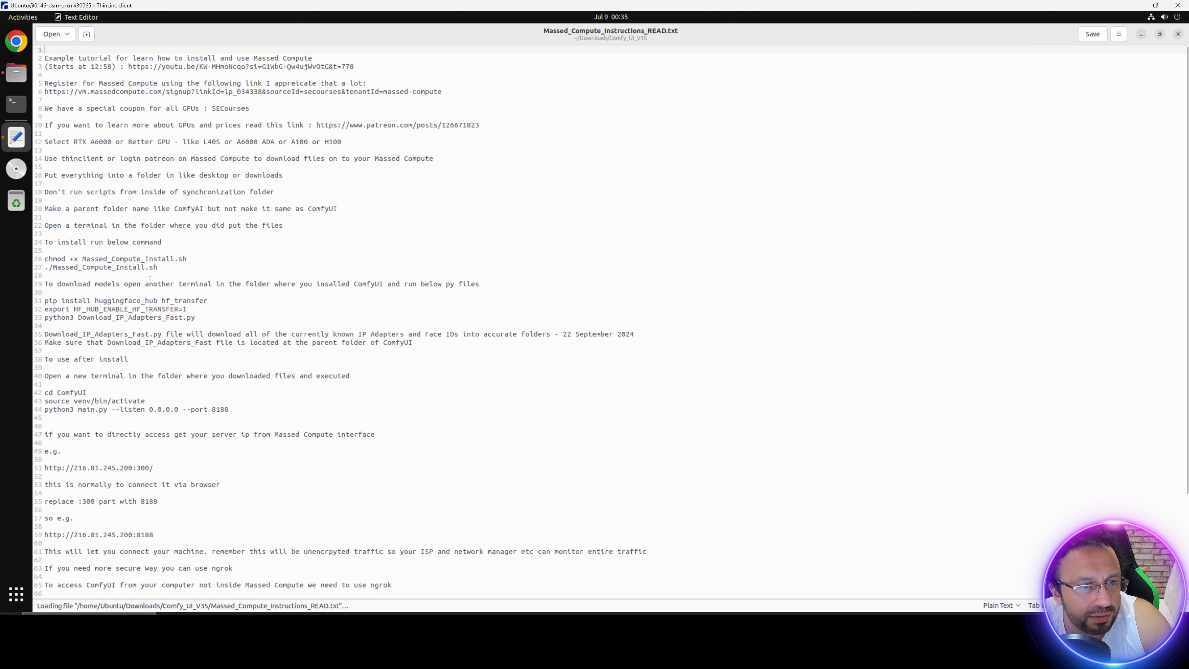
pyautogui.moveTo(157, 266); pyautogui.dragTo(37, 257)
pyautogui.press('super+c')
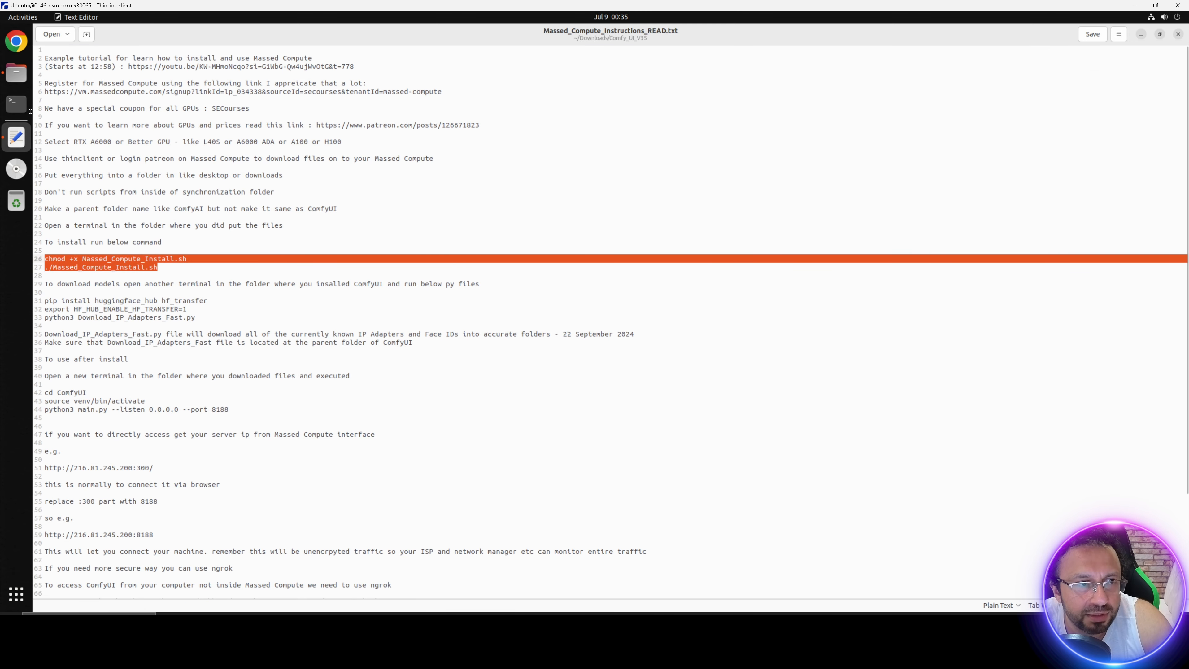
# Step: Open a terminal in the Comfy_UI_V35 folder and run the copied chmod +x Massed_Compute_Install.sh and ./Massed_Compute_Install.sh commands
pyautogui.click(16, 72)
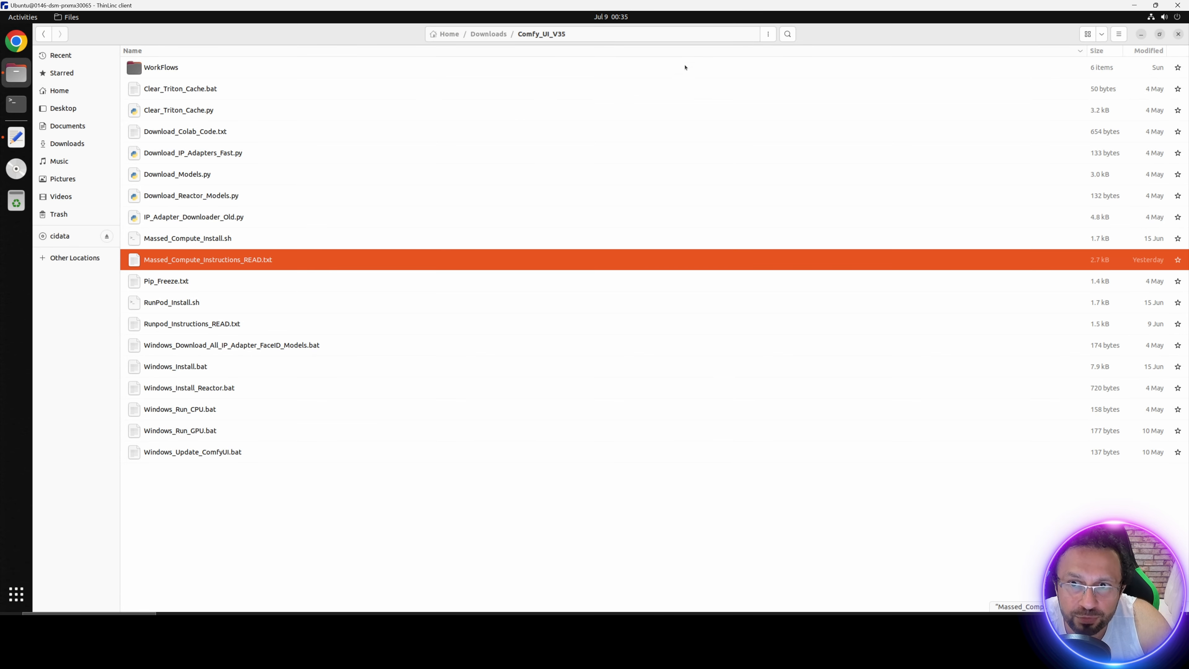
pyautogui.click(769, 35)
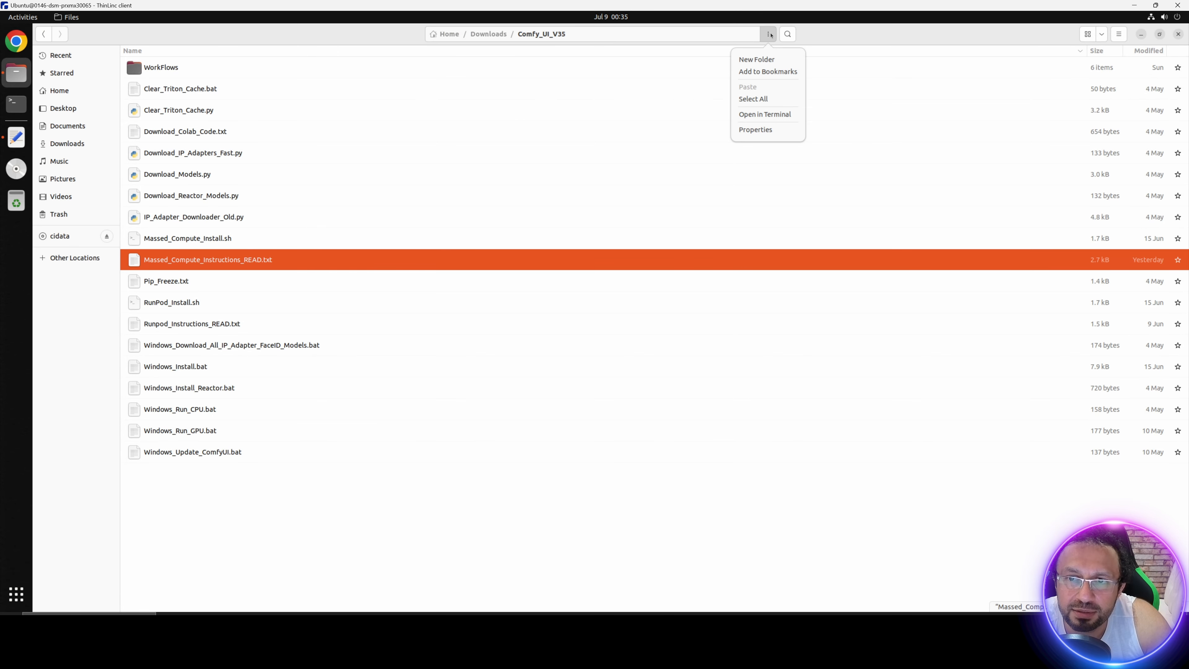
pyautogui.click(764, 115)
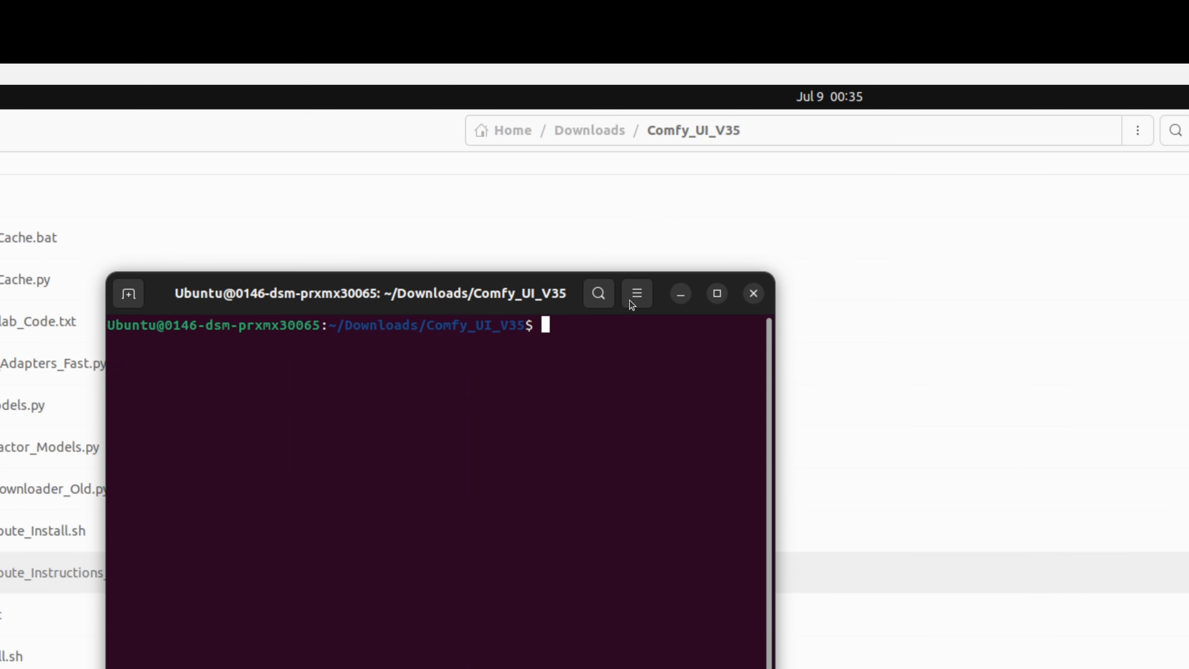
pyautogui.rightClick(628, 327)
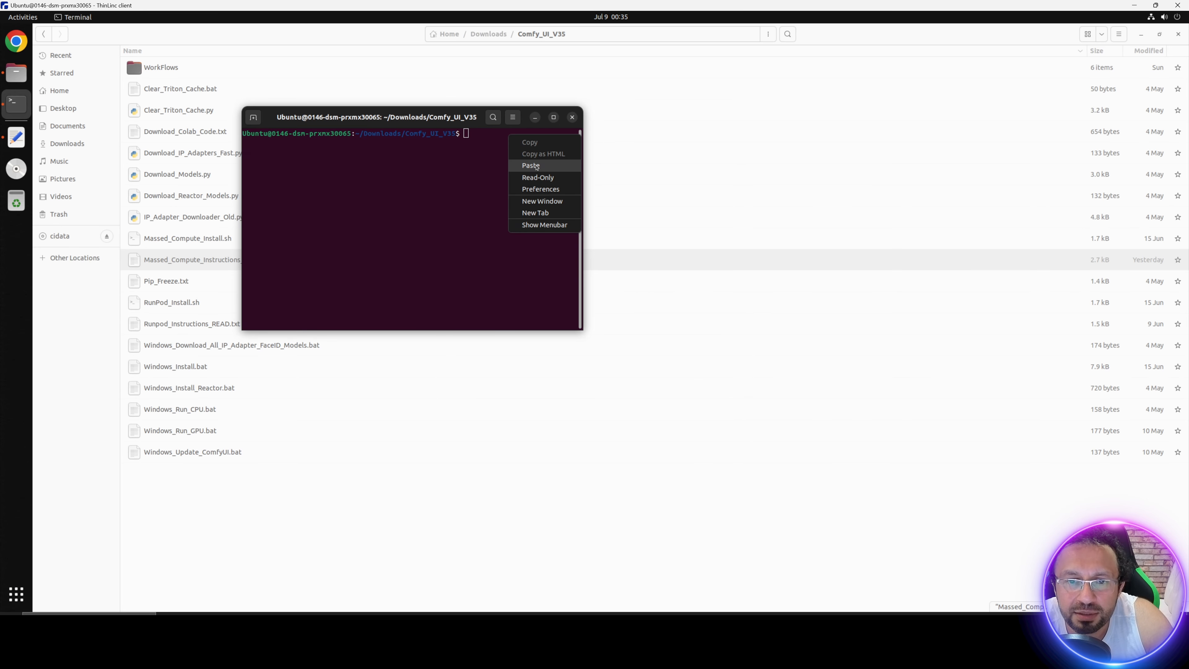
pyautogui.click(536, 166)
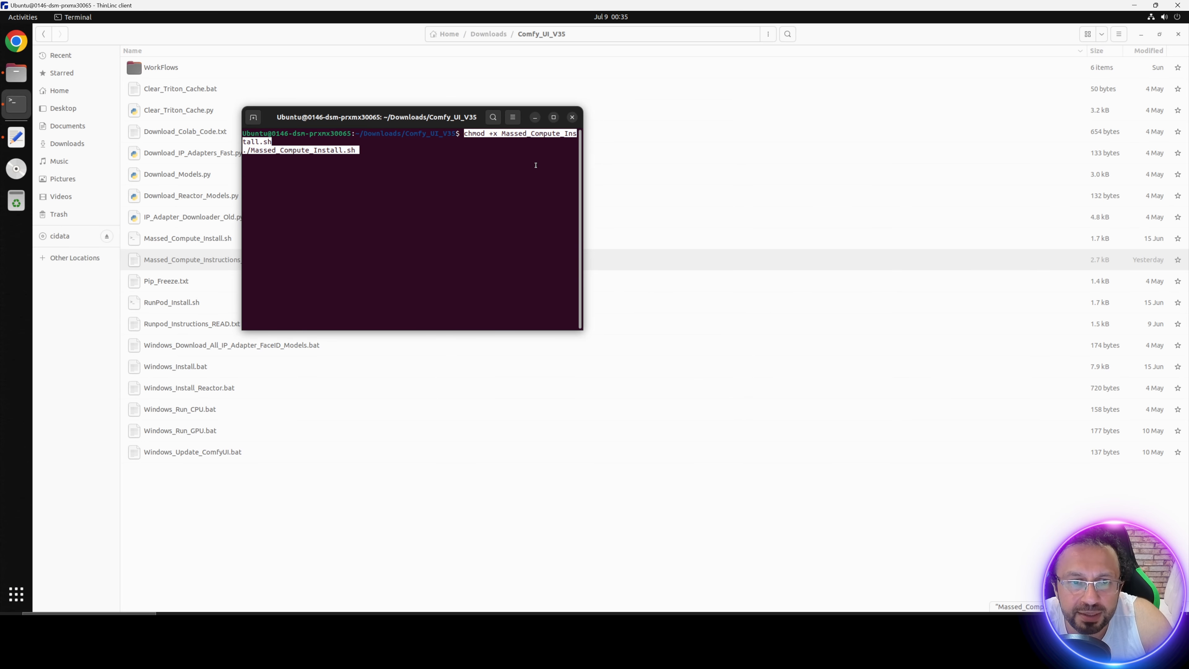
pyautogui.press('Return')
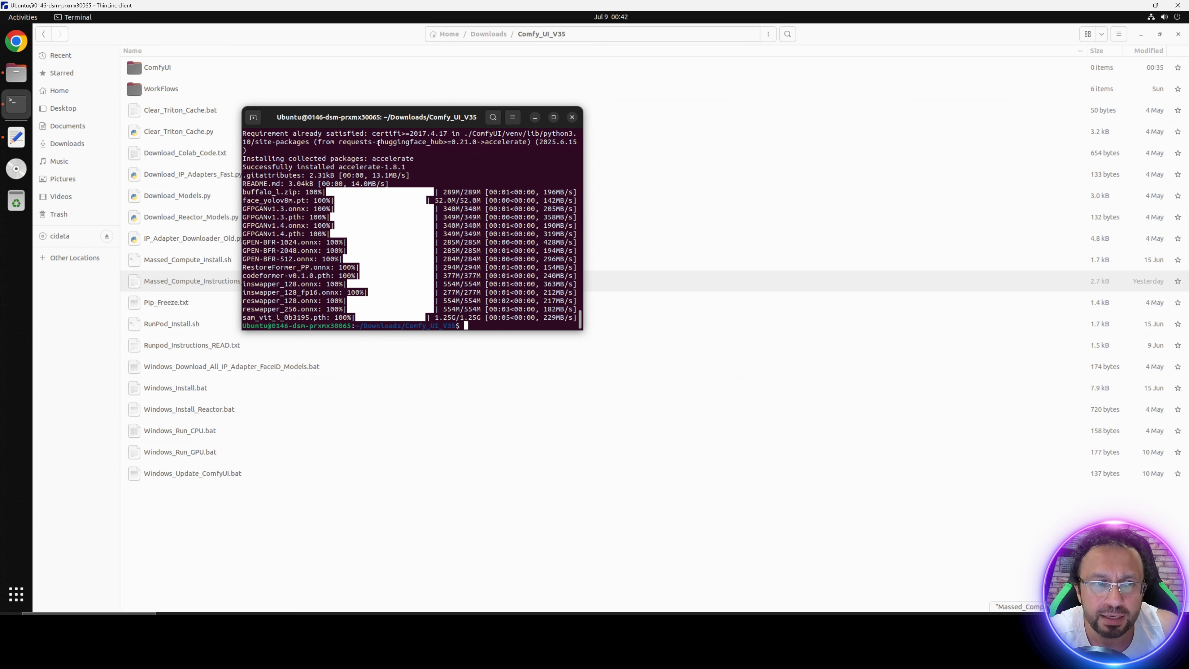
# Step: Open RunPod_Massed_Compute_Instructions.txt in WorkFlows/kijai_Multi_Talk and copy the two Linux_Install_MultiTalk.sh commands
pyautogui.click(172, 92)
pyautogui.doubleClick(172, 91)
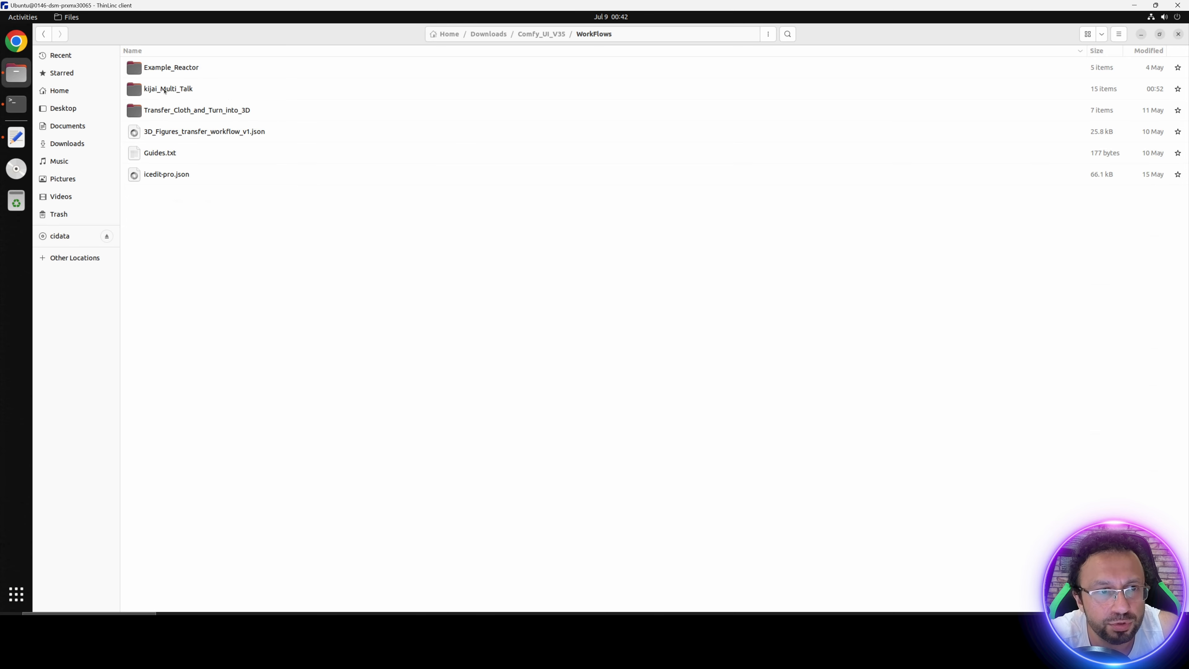
pyautogui.doubleClick(185, 92)
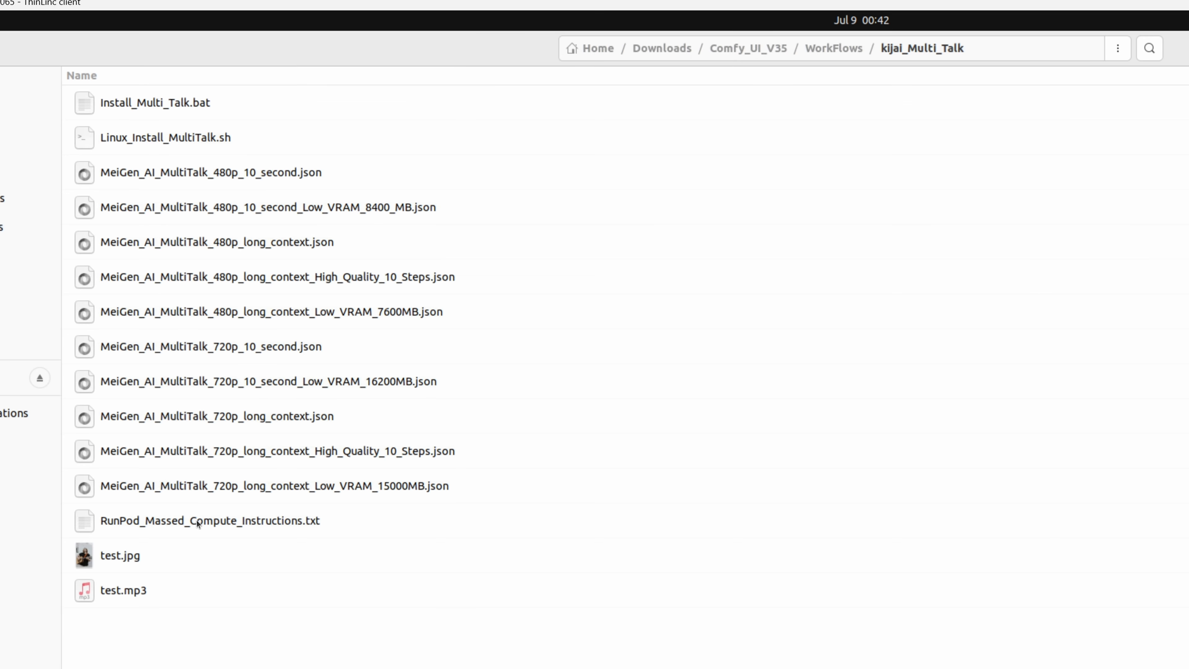
pyautogui.click(194, 520)
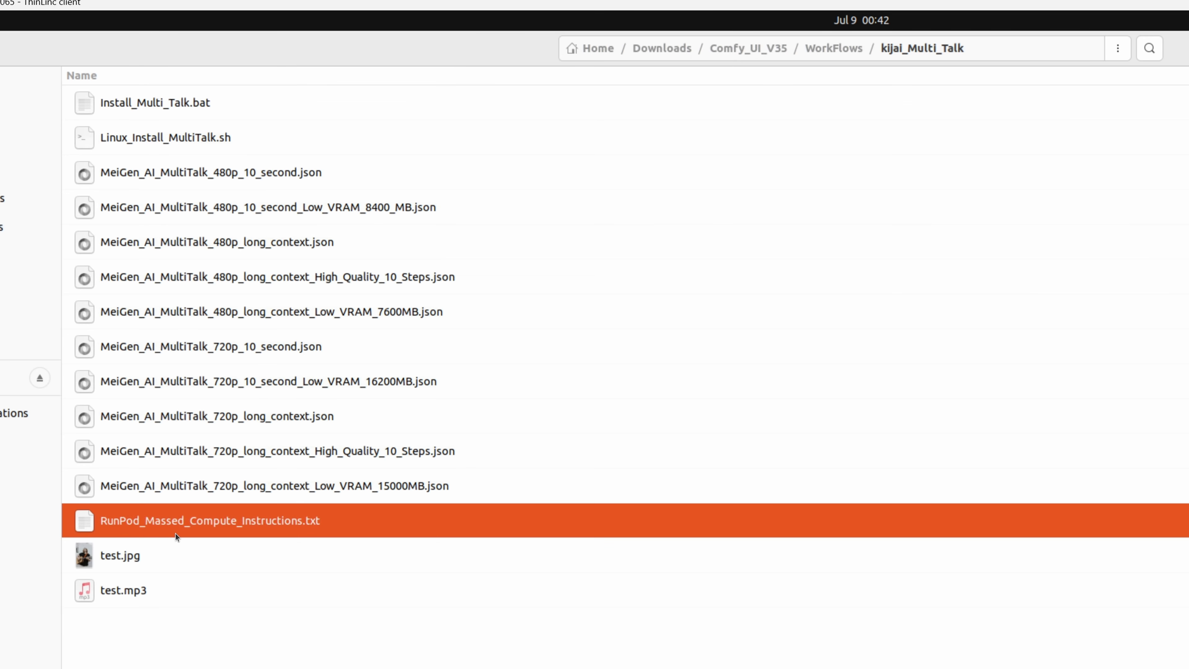
pyautogui.doubleClick(255, 528)
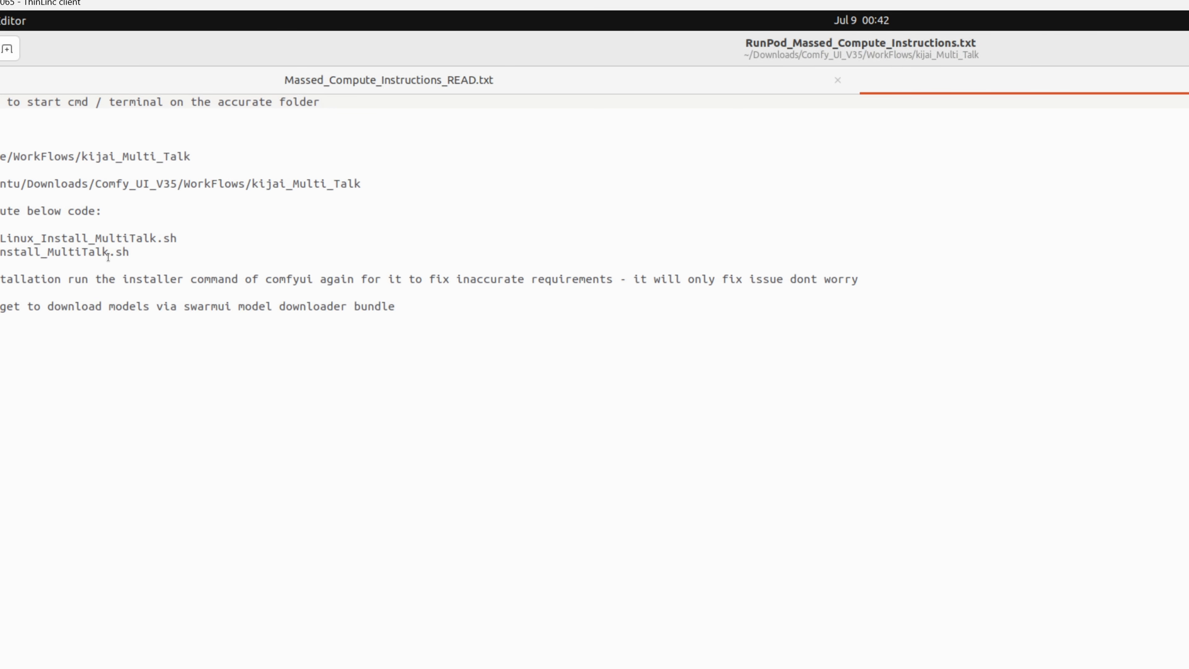
pyautogui.moveTo(0, 238); pyautogui.dragTo(129, 253)
pyautogui.press('super+c')
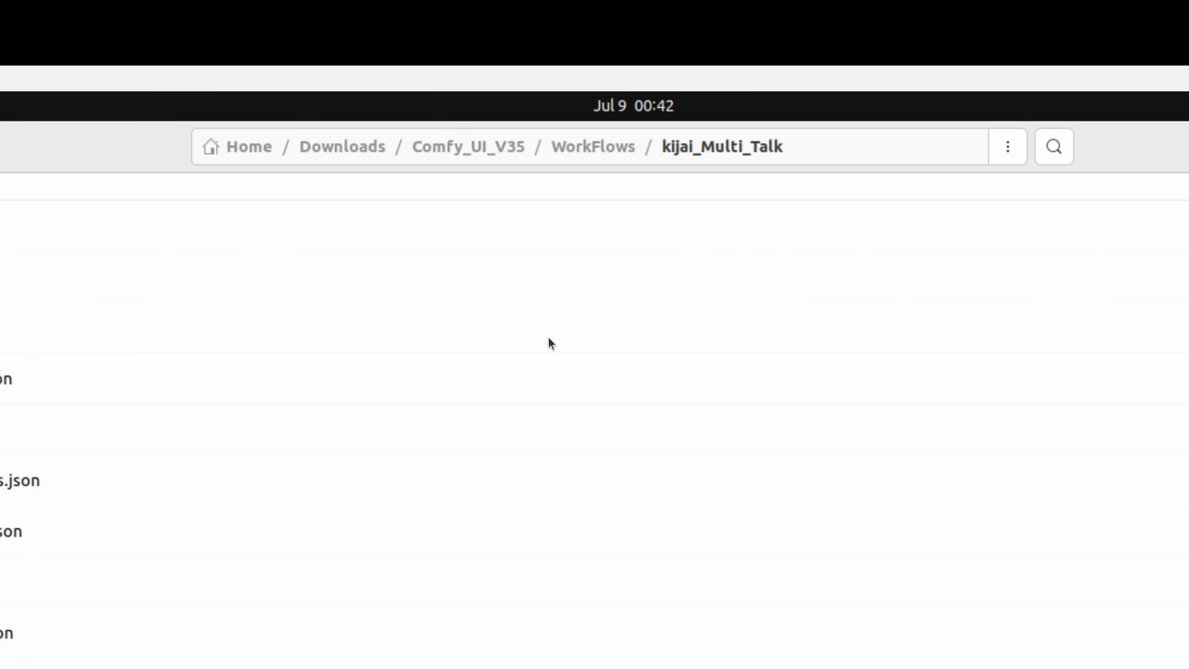
# Step: Open a terminal in the kijai_Multi_Talk folder and run the copied Linux_Install_MultiTalk.sh commands
pyautogui.click(1008, 147)
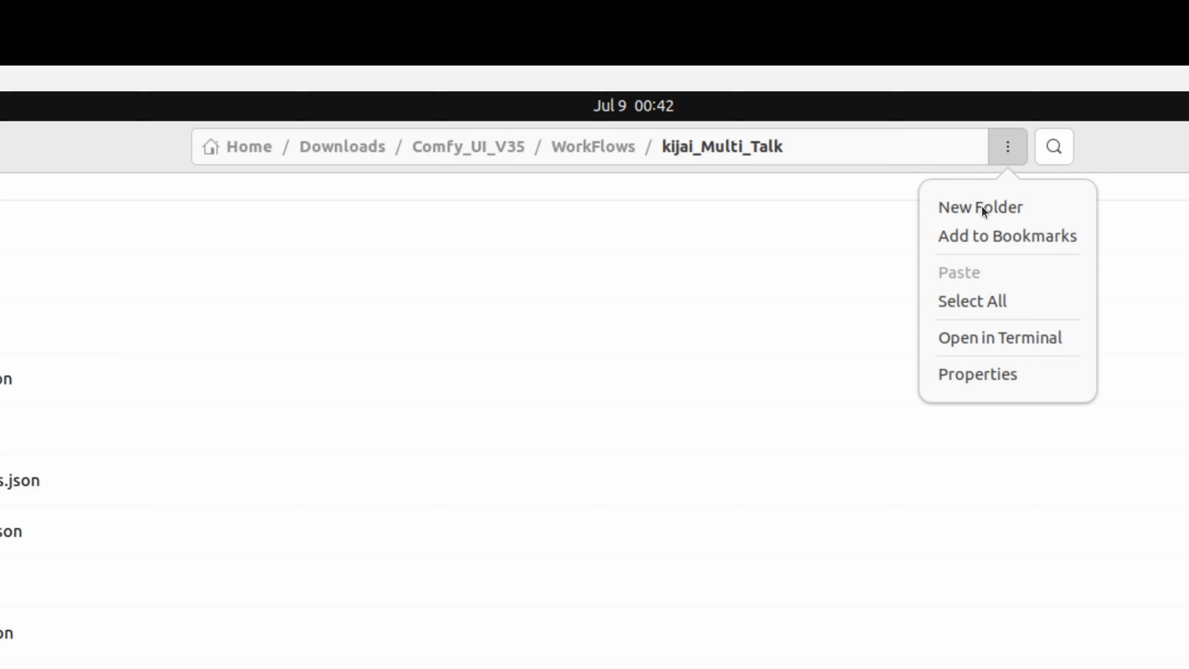
pyautogui.click(963, 337)
pyautogui.rightClick(626, 212)
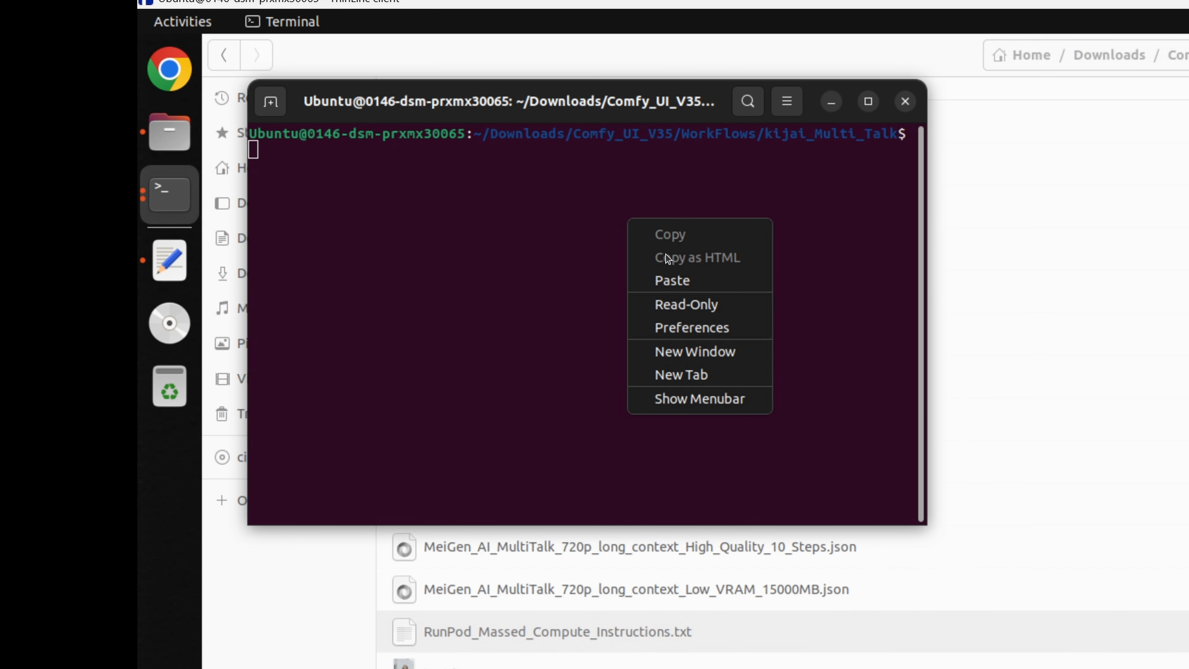
pyautogui.click(683, 278)
pyautogui.press('Return')
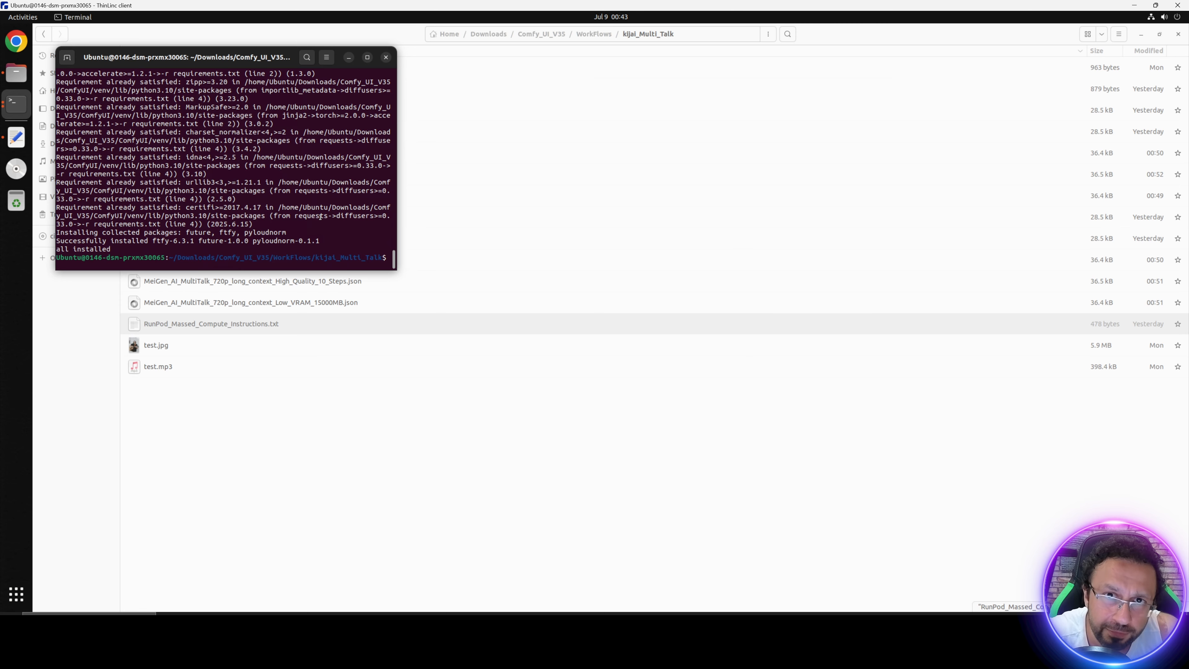
# Step: Switch to the local browser, open the SwarmUI Installer and Unified Massive Models Downloader post, and download SwarmUI_Model_Downloader_v50.zip
pyautogui.click(973, 624)
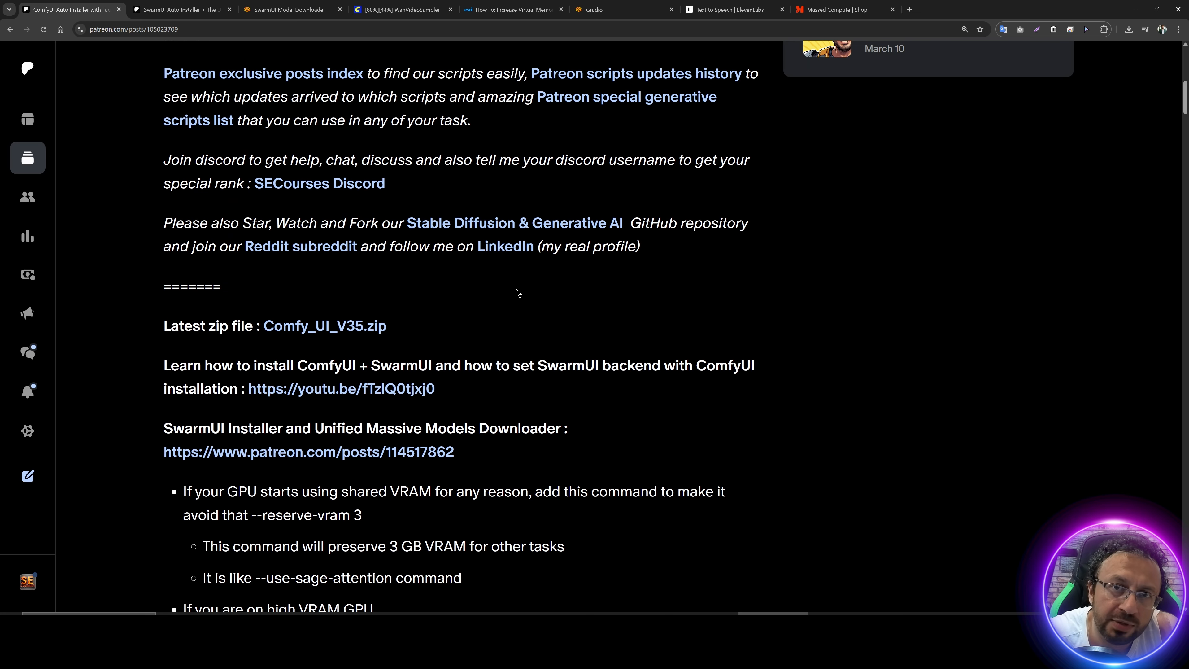
pyautogui.scroll(-3, 515, 305)
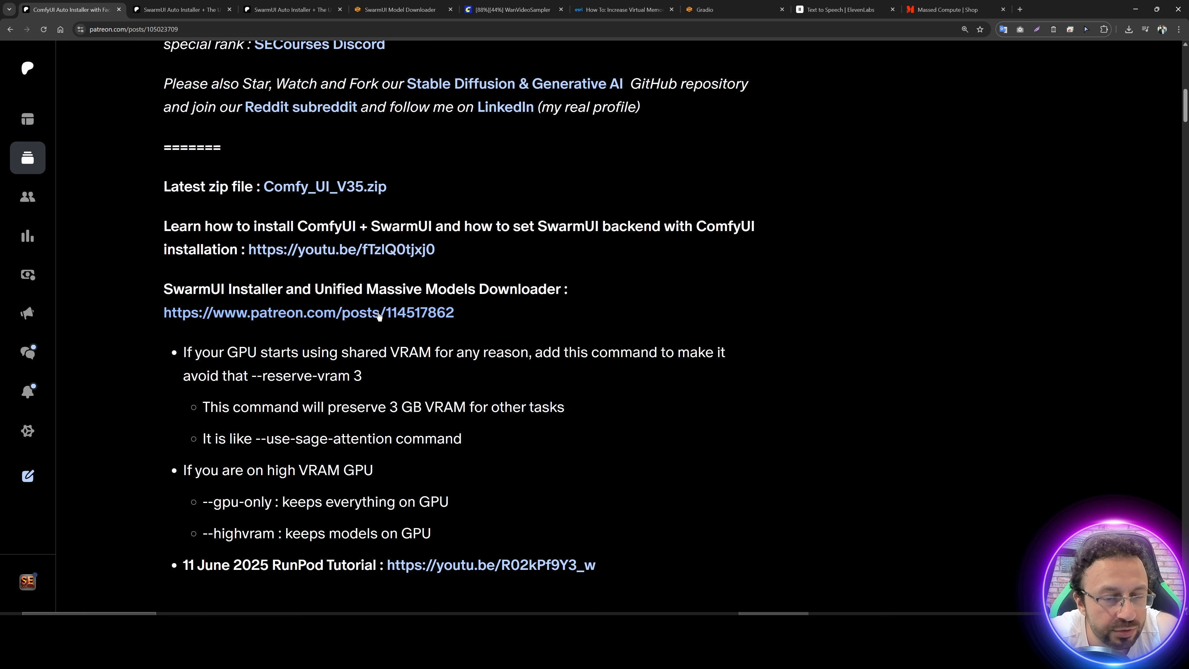
pyautogui.middleClick(341, 311)
pyautogui.click(286, 9)
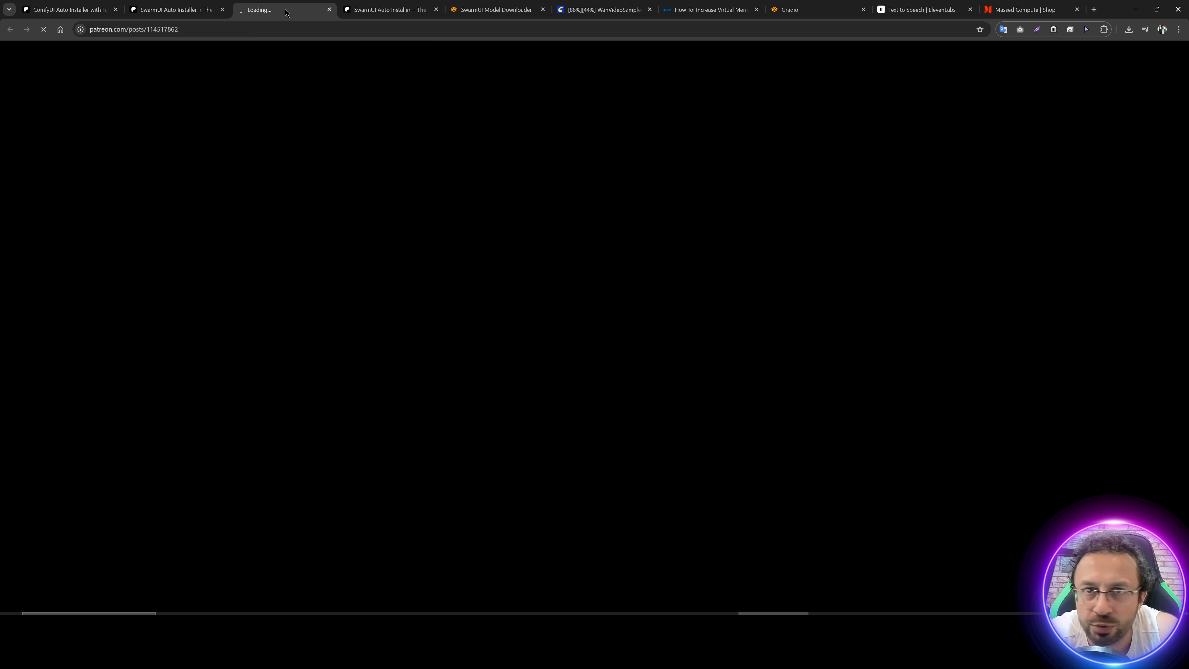
pyautogui.scroll(-10, 340, 166)
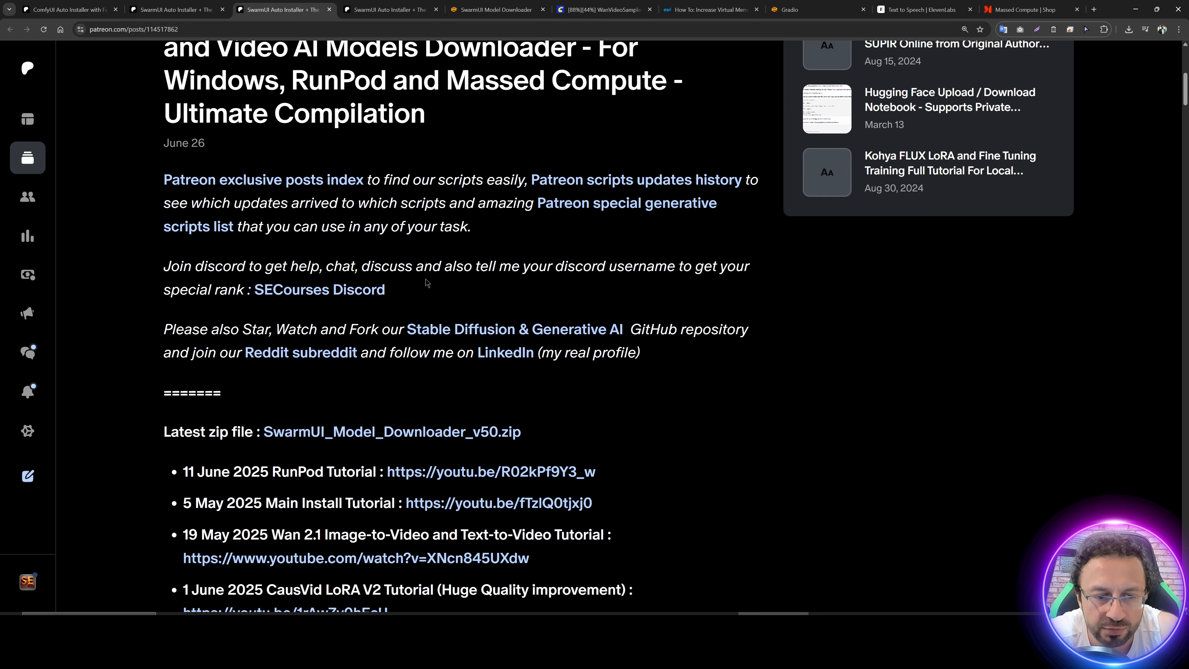
pyautogui.click(394, 297)
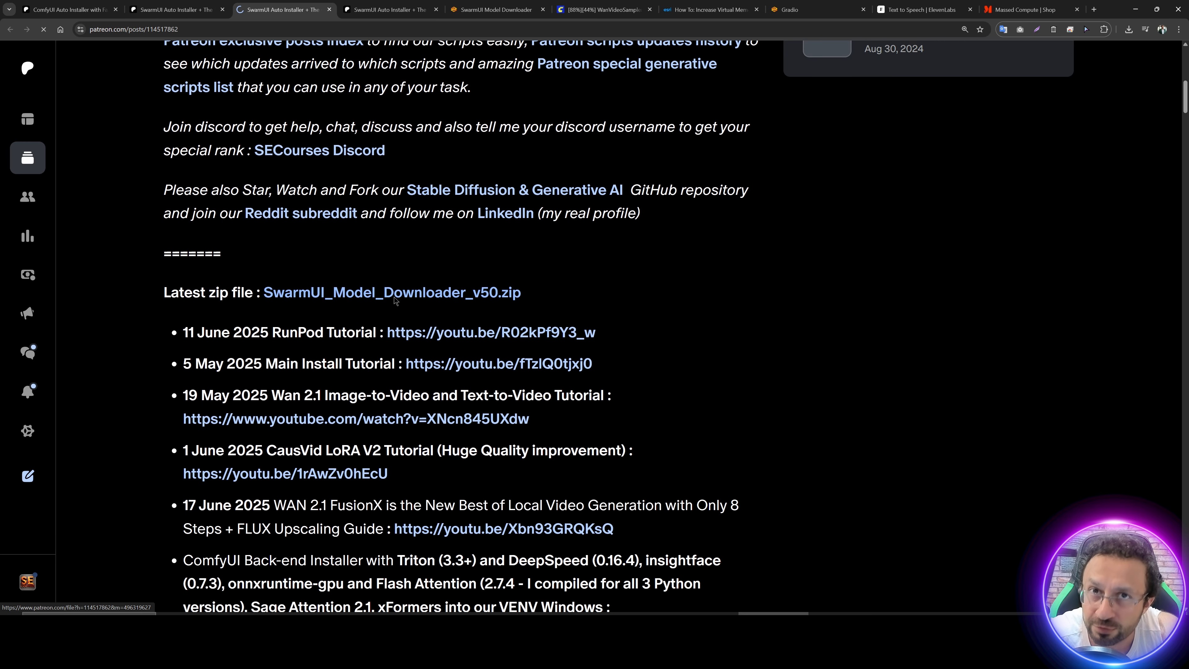
# Step: Paste SwarmUI_Model_Downloader_v50.zip into Mass_Compute_Shared_Folder on the local 4tb_samsung_pro (E:) drive
pyautogui.press('super+e')
pyautogui.click(138, 459)
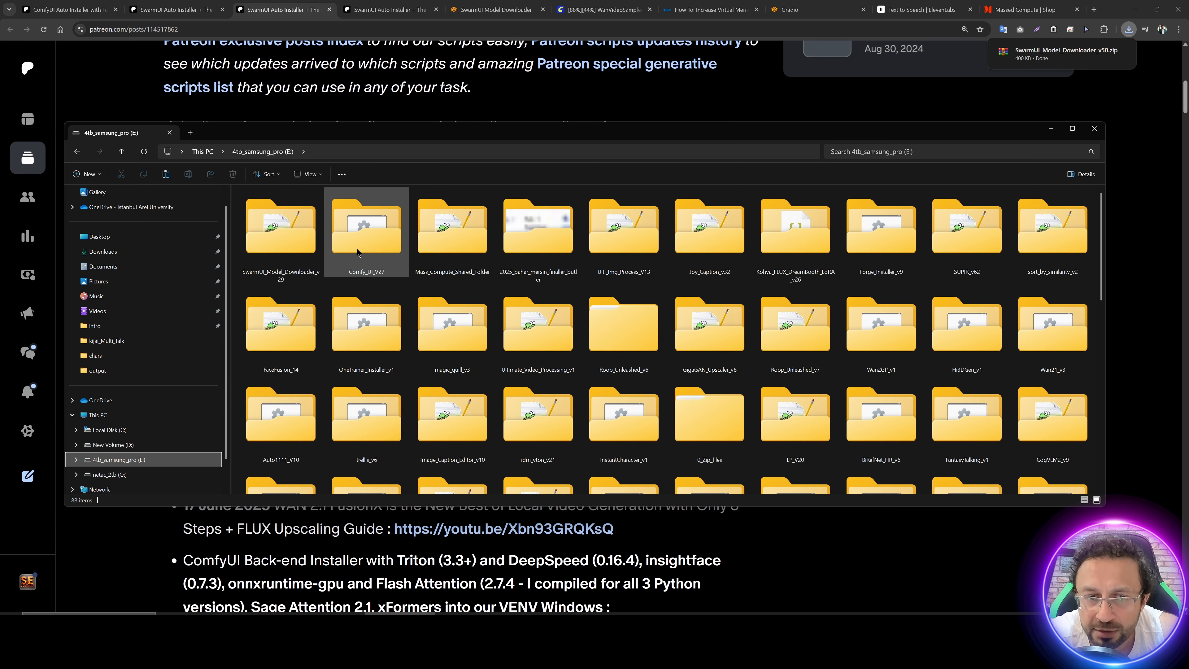
pyautogui.doubleClick(434, 232)
pyautogui.hotkey('ctrl', 'v')
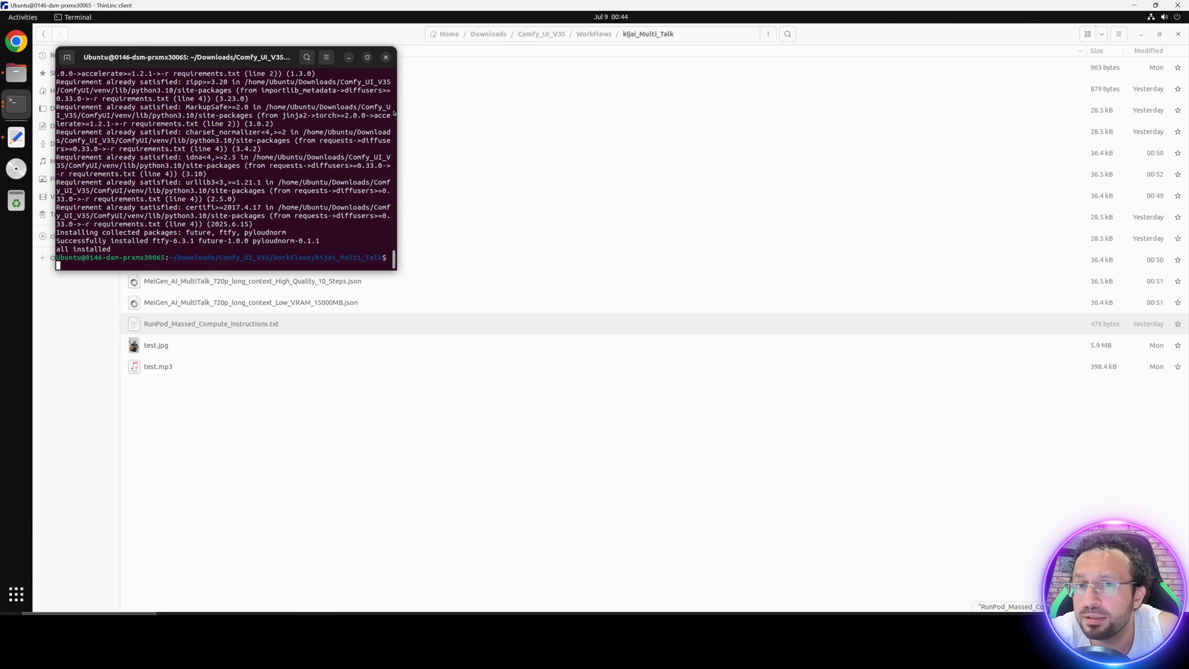
# Step: On the remote machine, copy SwarmUI_Model_Downloader_v50.zip from thindrives/Mass_Compute_Shared_Folder into Downloads and open Downloads
pyautogui.click(511, 141)
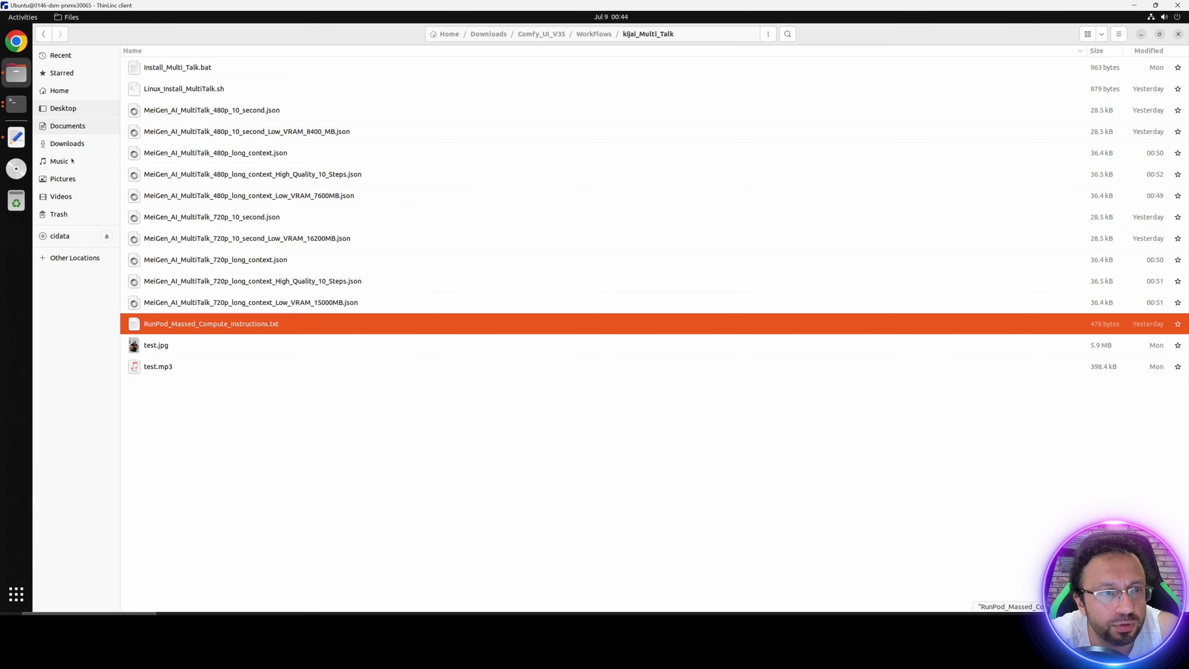
pyautogui.click(68, 148)
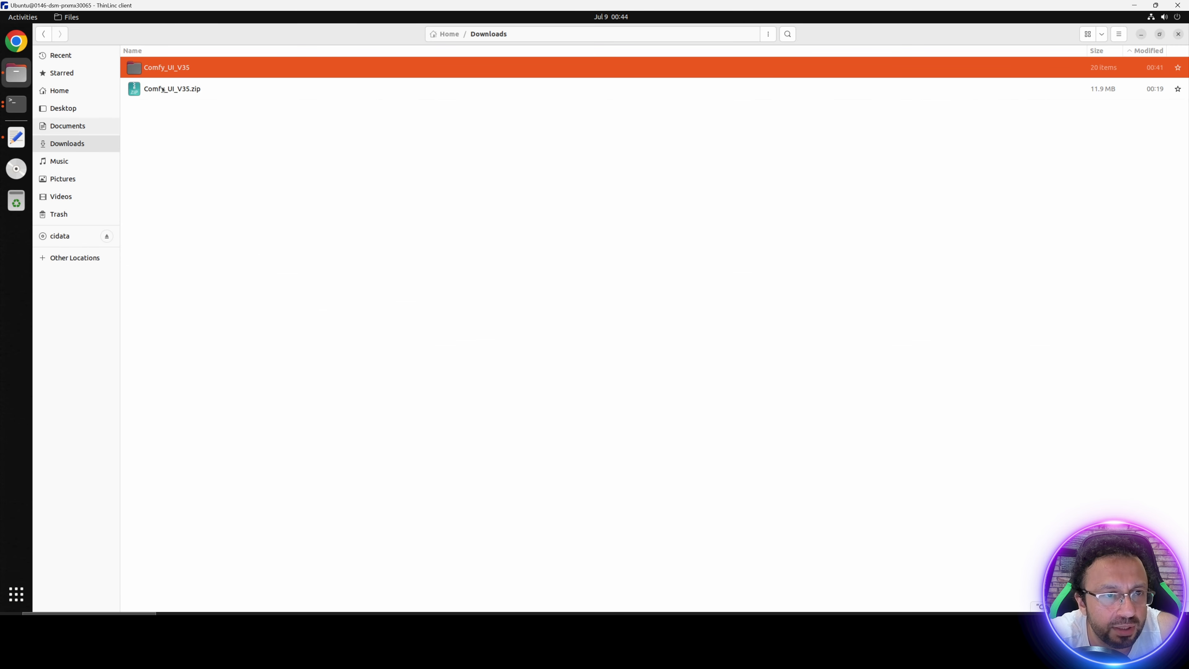
pyautogui.click(60, 91)
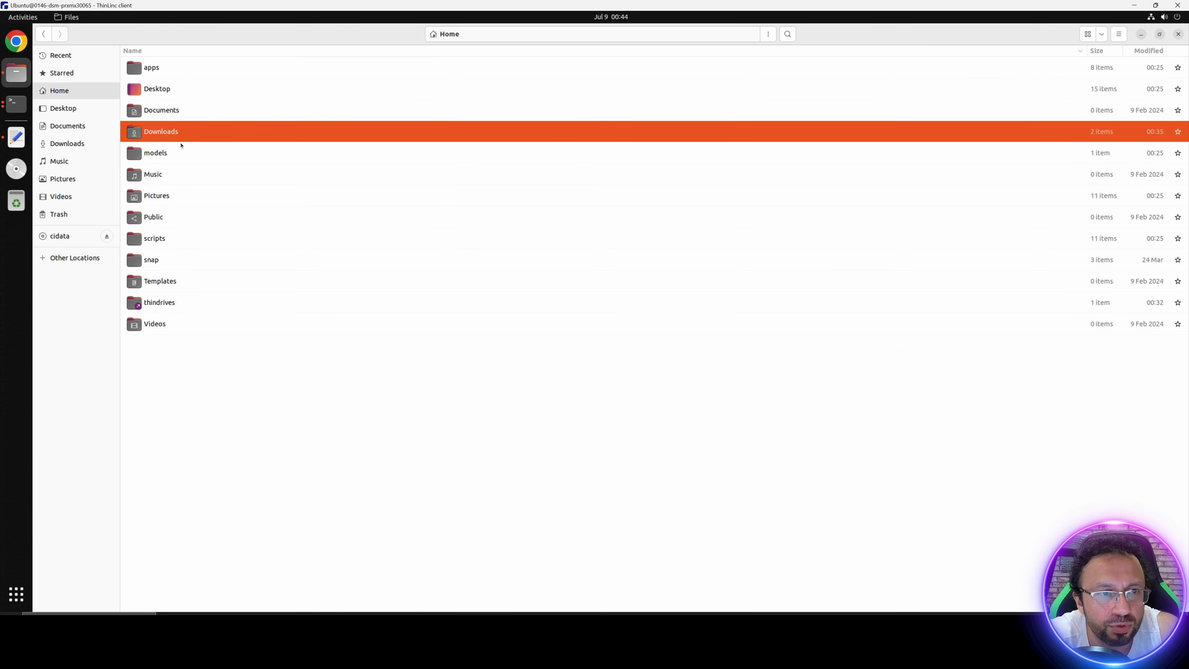
pyautogui.doubleClick(162, 301)
pyautogui.doubleClick(229, 68)
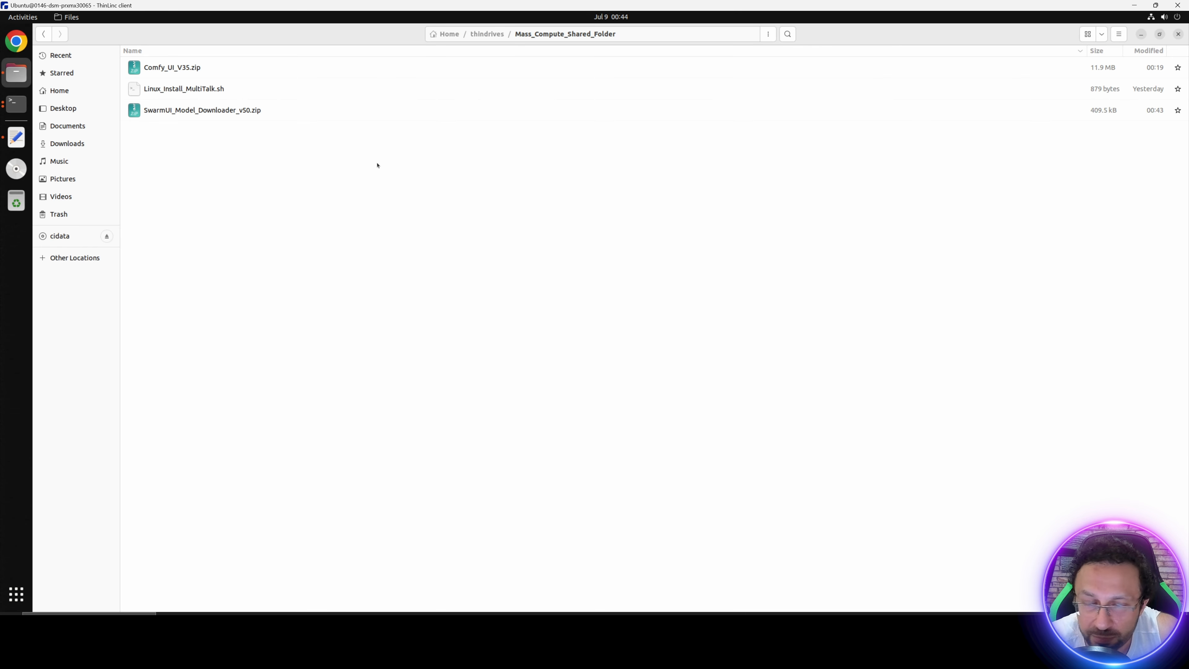
pyautogui.moveTo(187, 110); pyautogui.dragTo(66, 143)
pyautogui.click(66, 143)
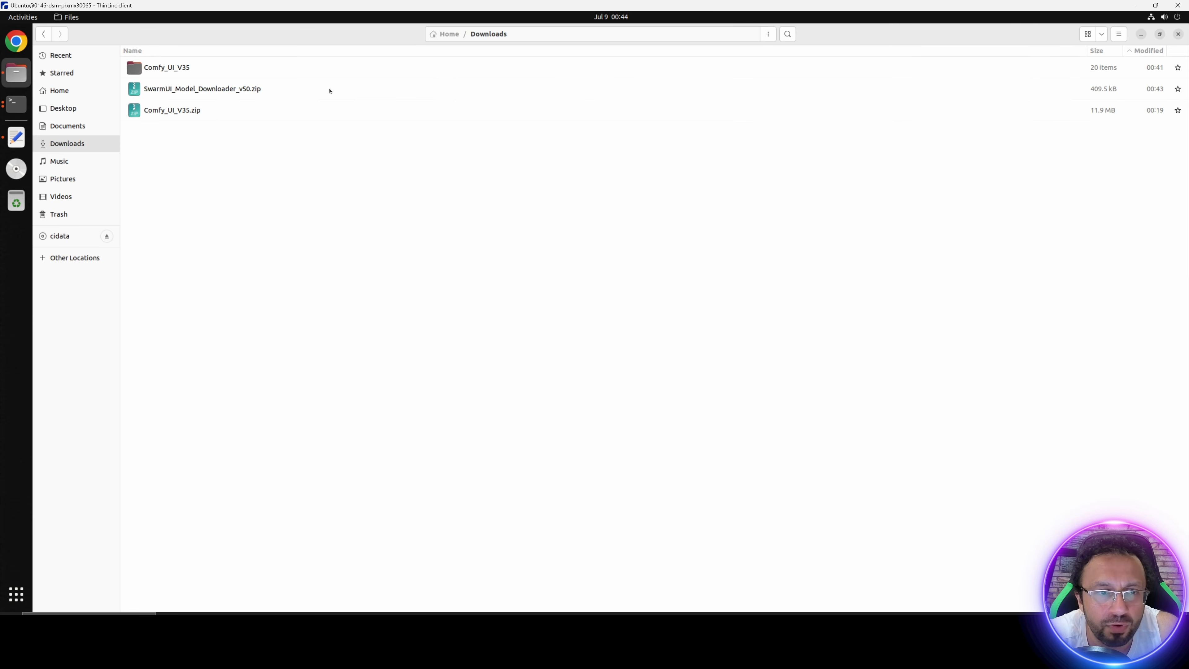
# Step: Extract SwarmUI_Model_Downloader_v50.zip in Downloads and open the extracted folder
pyautogui.click(174, 91)
pyautogui.rightClick(173, 91)
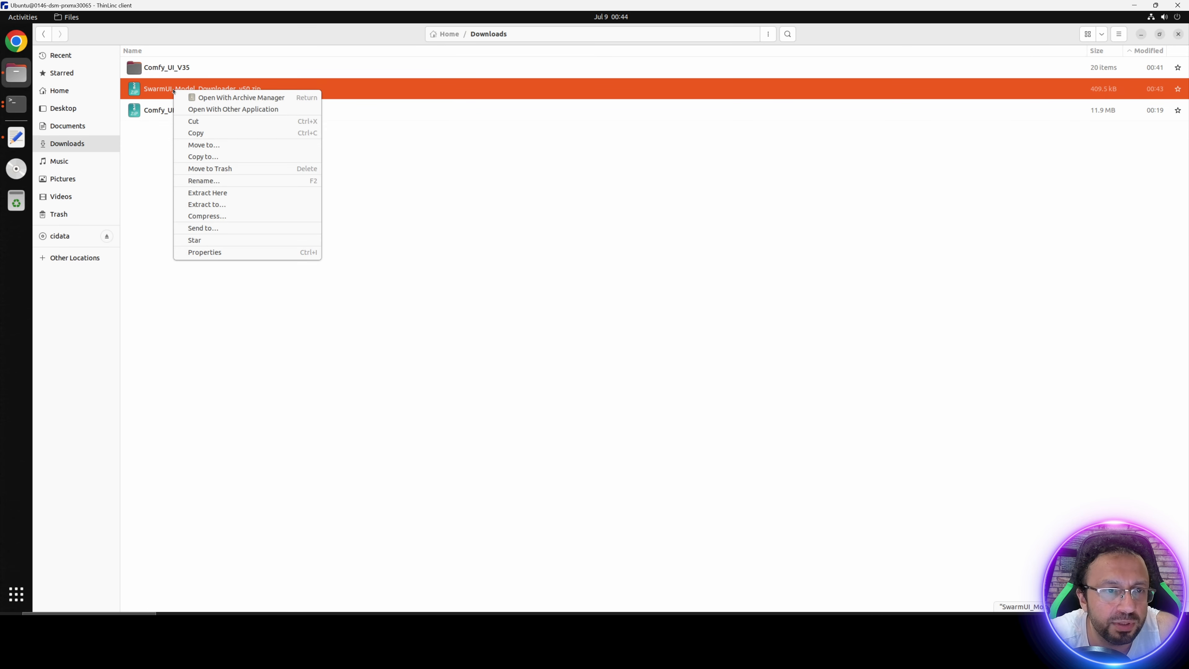
pyautogui.click(206, 193)
pyautogui.doubleClick(217, 77)
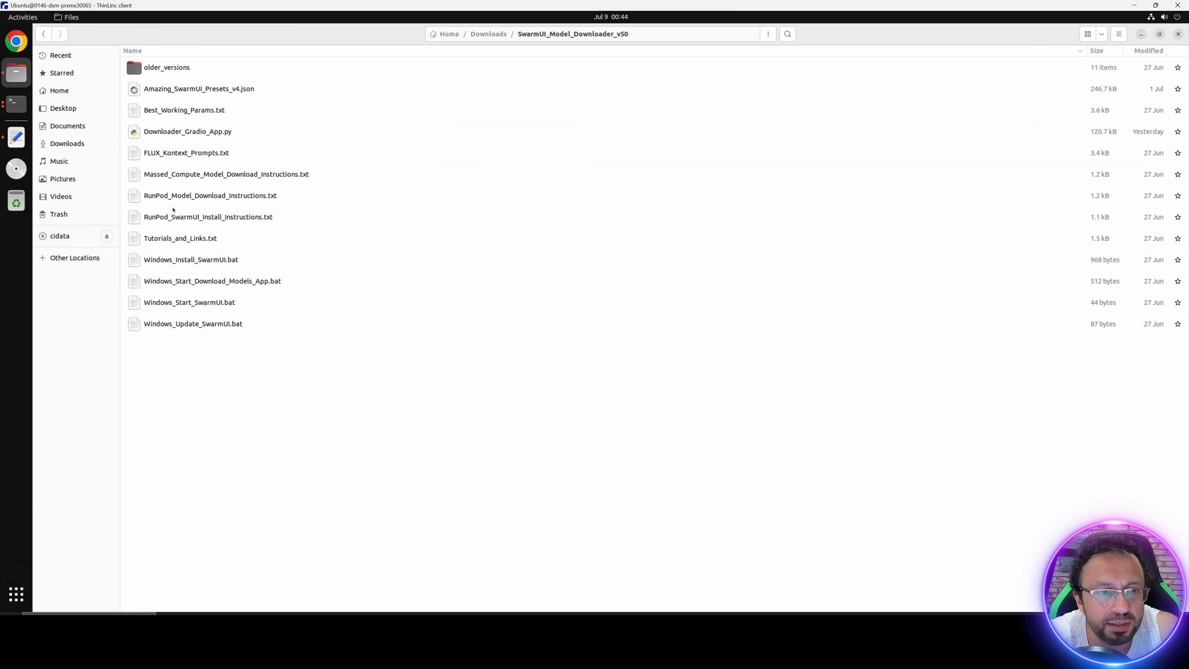
# Step: Open Massed_Compute_Model_Download_Instructions.txt and copy the pip install, Hugging Face token export and Downloader_Gradio_App.py commands
pyautogui.click(213, 181)
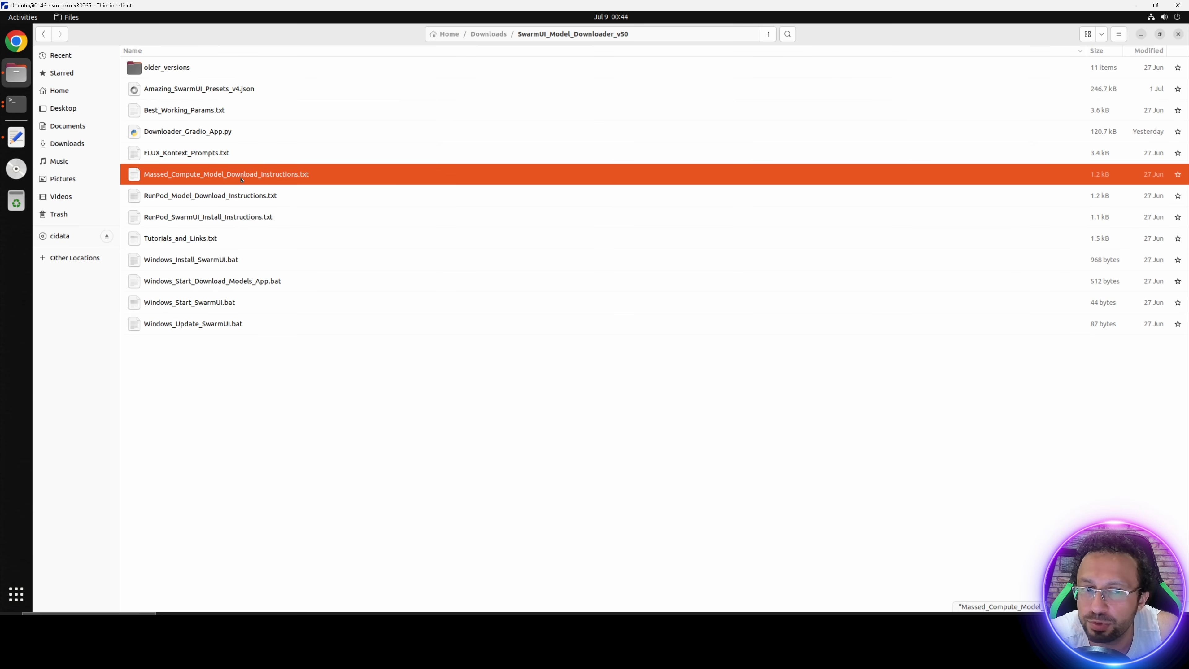
pyautogui.doubleClick(261, 179)
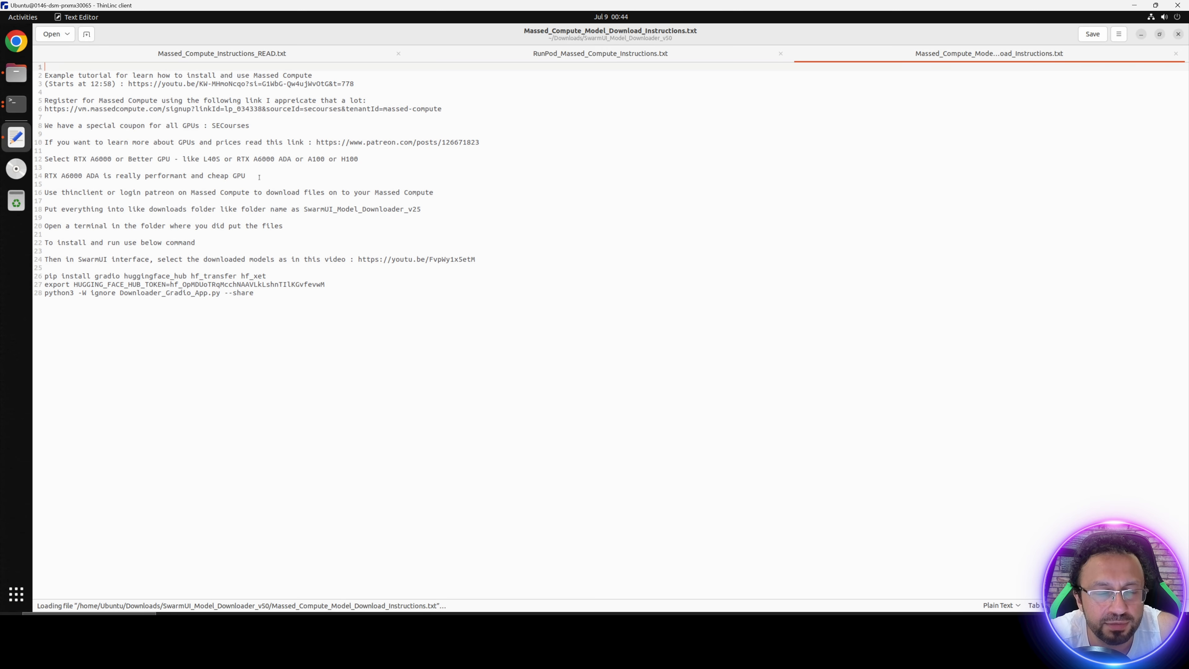
pyautogui.moveTo(273, 294); pyautogui.dragTo(32, 276)
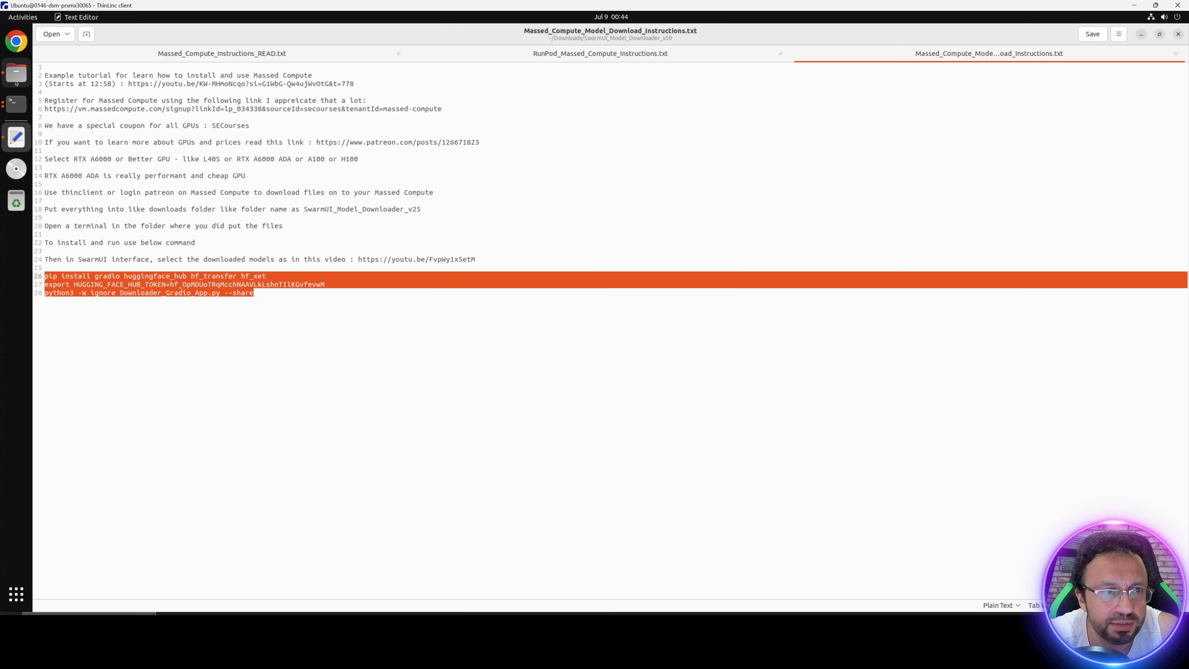
# Step: Open a terminal in SwarmUI_Model_Downloader_v50 and run the copied commands, including the Hugging Face token export, to start Downloader_Gradio_App.py with --share
pyautogui.click(16, 73)
pyautogui.click(768, 34)
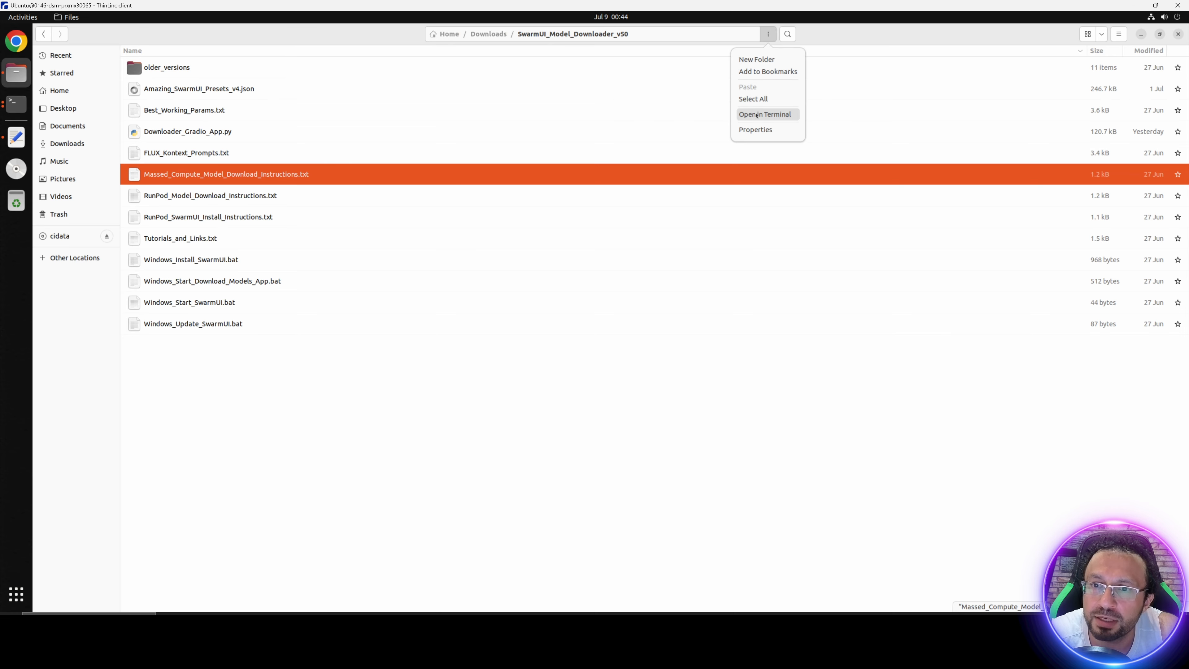
pyautogui.click(767, 114)
pyautogui.rightClick(242, 134)
pyautogui.click(265, 165)
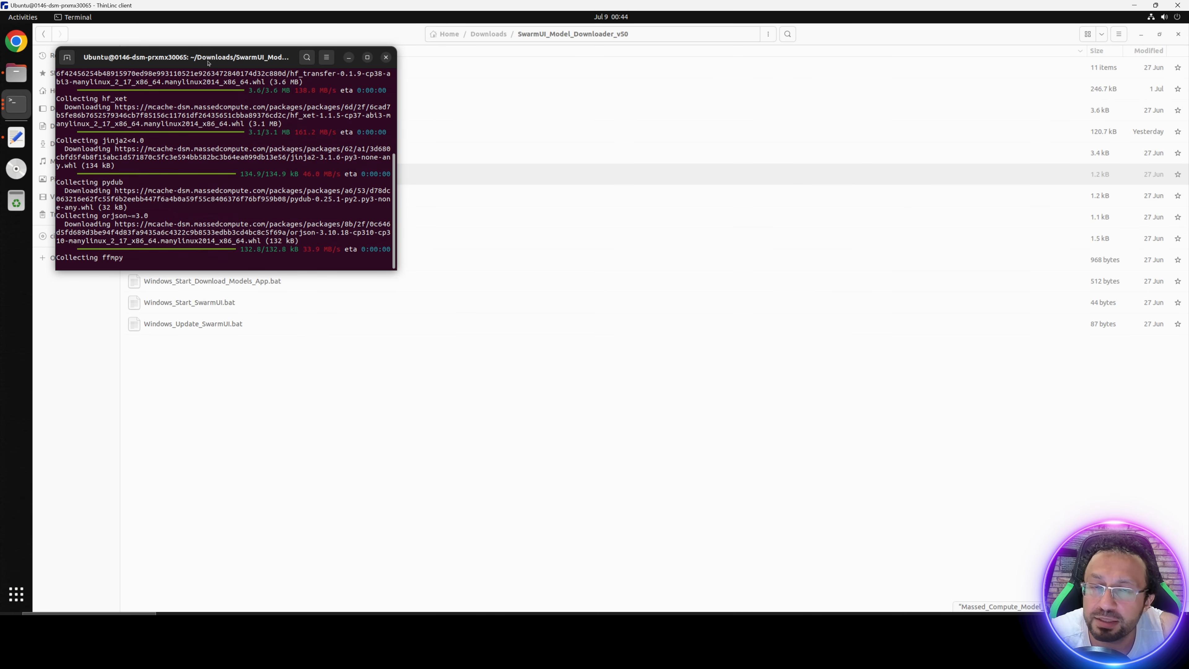
pyautogui.moveTo(221, 57); pyautogui.dragTo(389, 109)
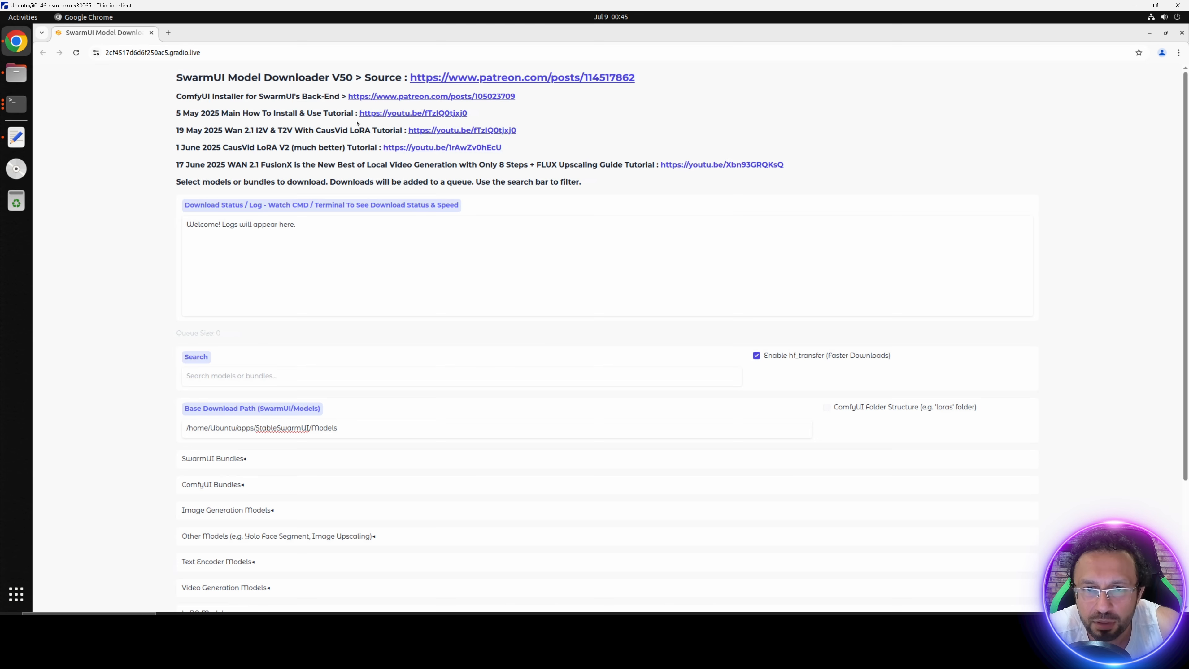
# Step: Open Downloads/Comfy_UI_V35/ComfyUI/models in the file manager and copy the folder's full path
pyautogui.scroll(-5, 130, 255)
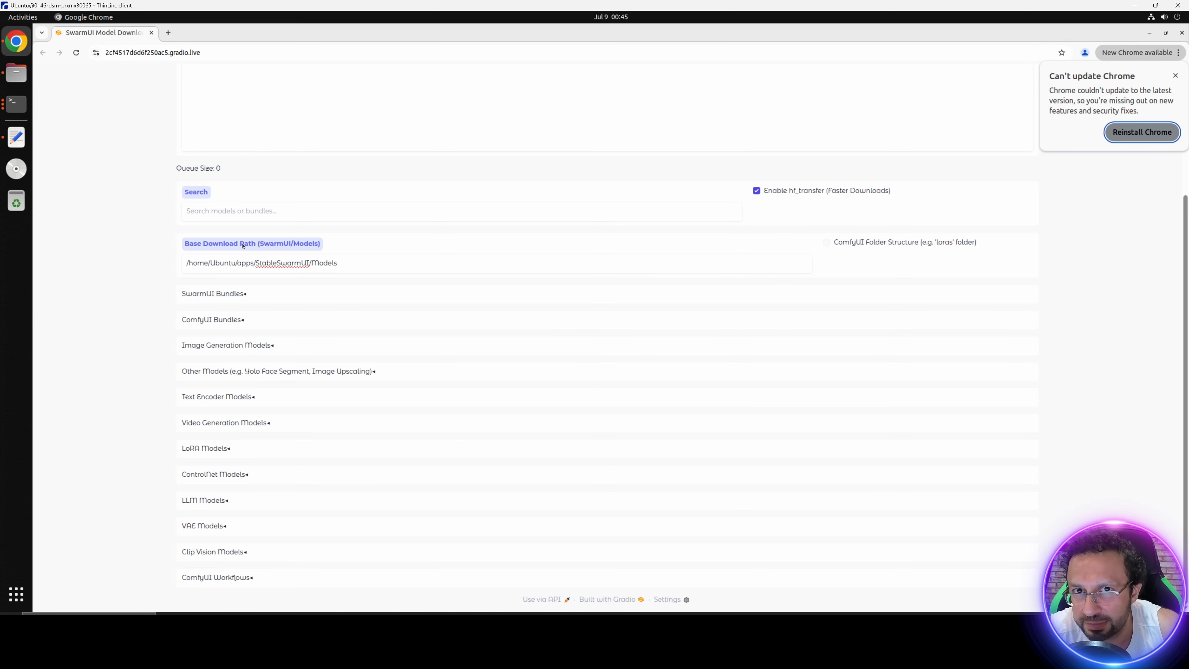
pyautogui.click(16, 73)
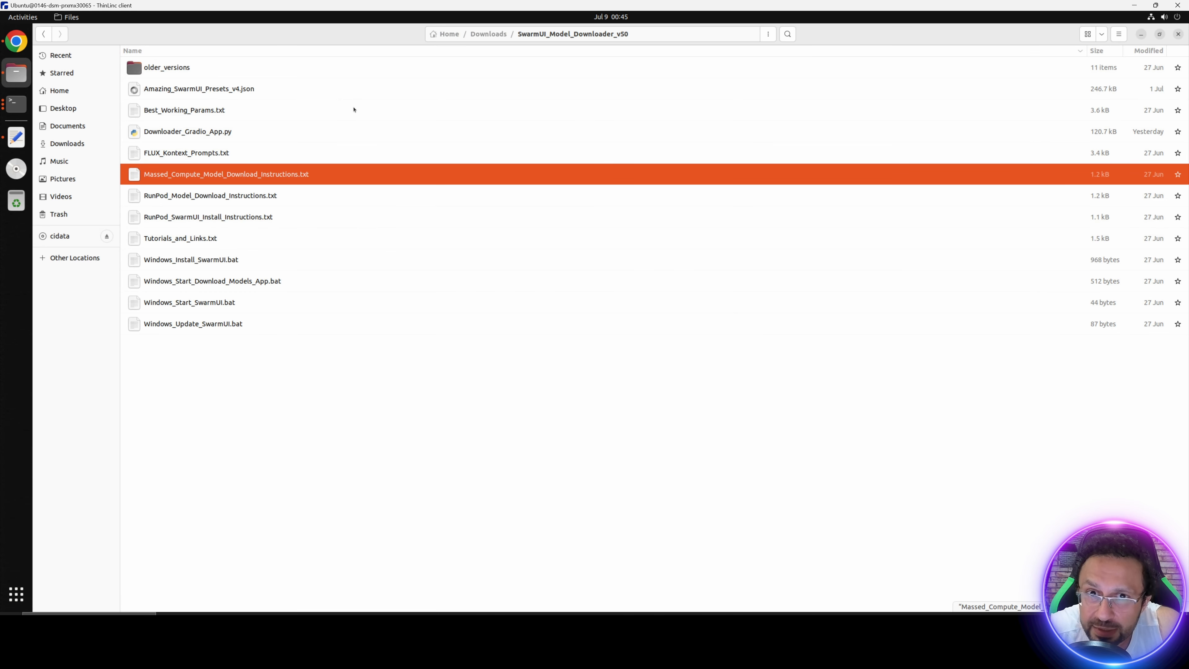
pyautogui.click(488, 34)
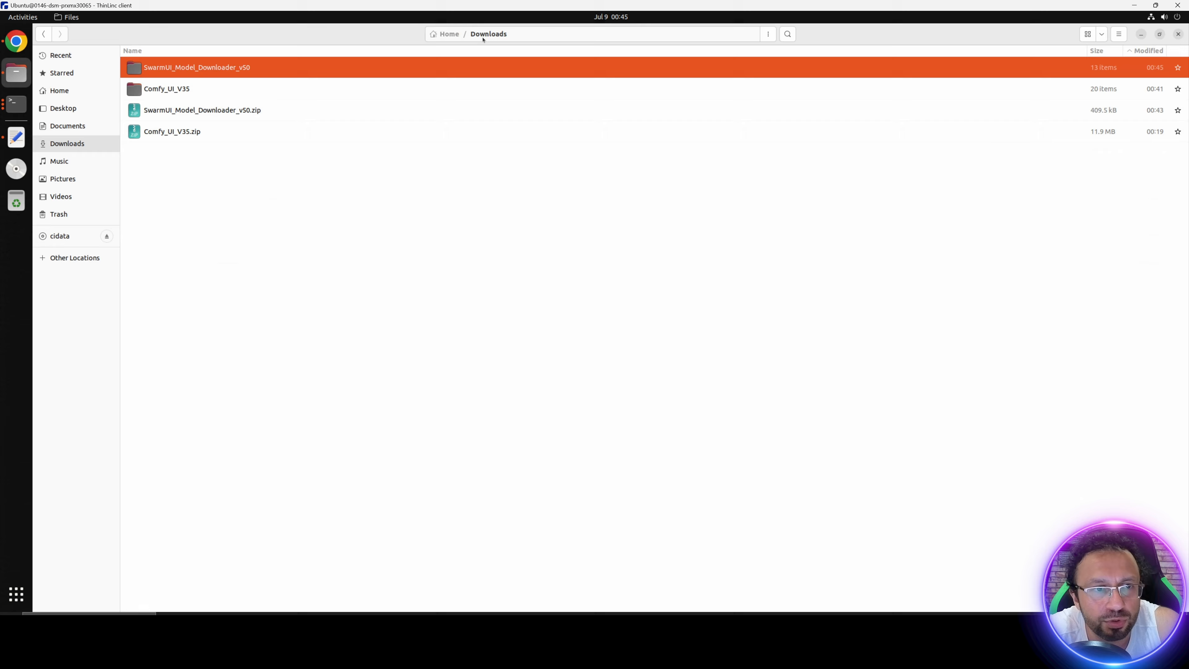
pyautogui.doubleClick(193, 90)
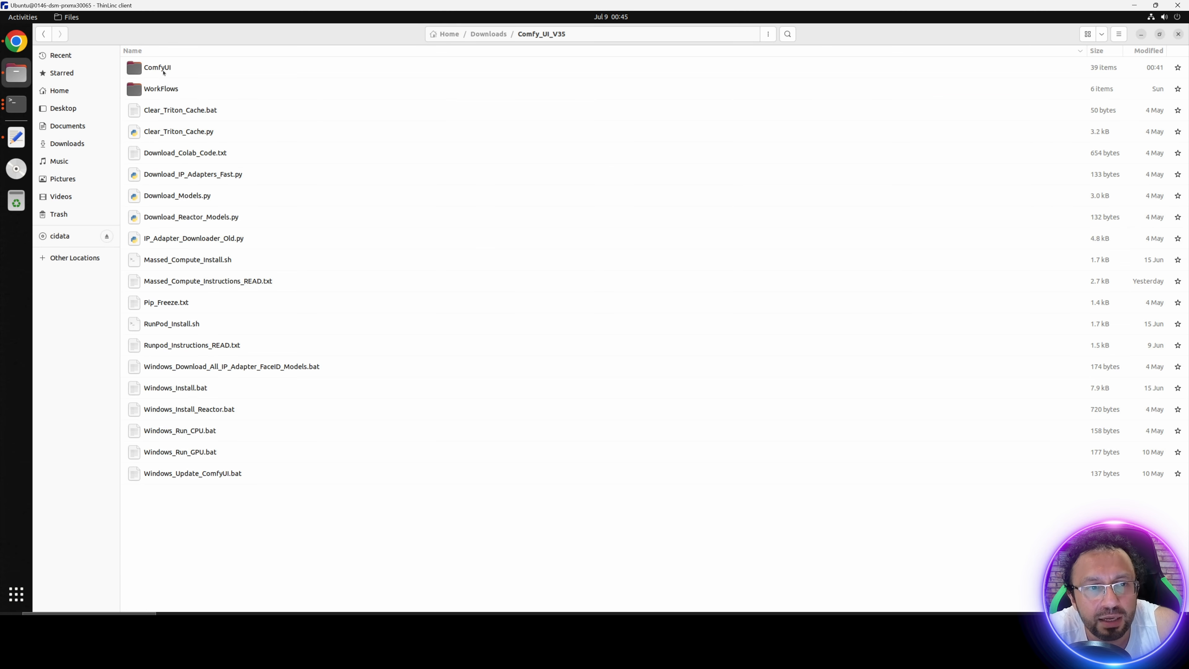
pyautogui.doubleClick(163, 73)
pyautogui.click(164, 304)
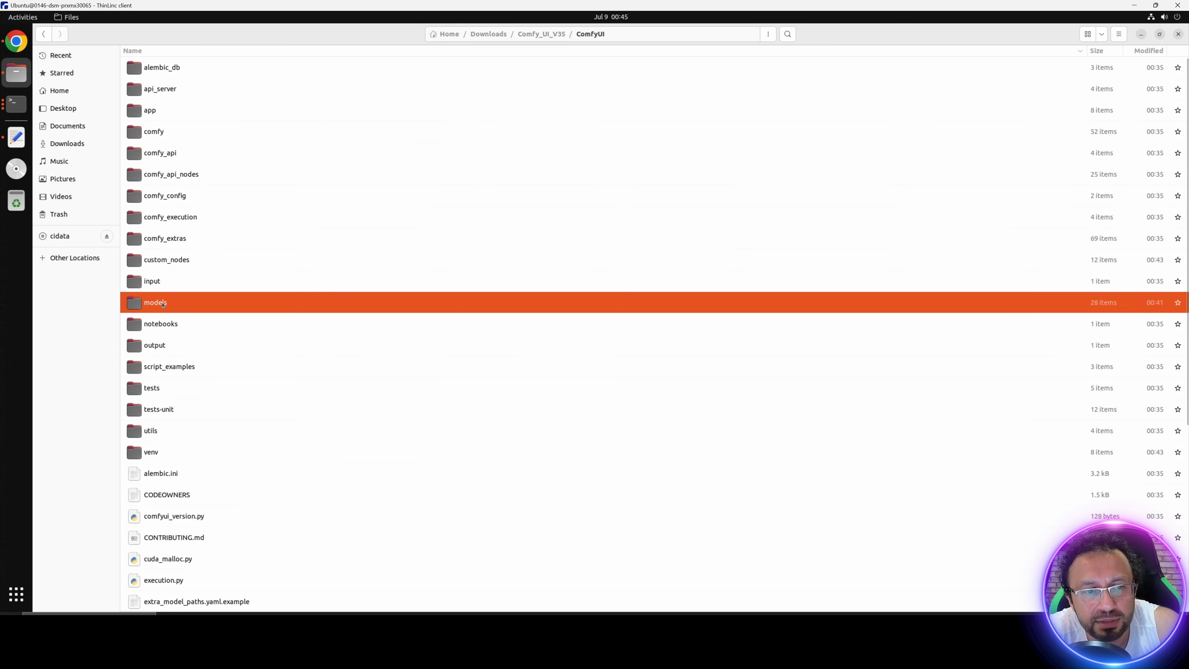
pyautogui.doubleClick(163, 304)
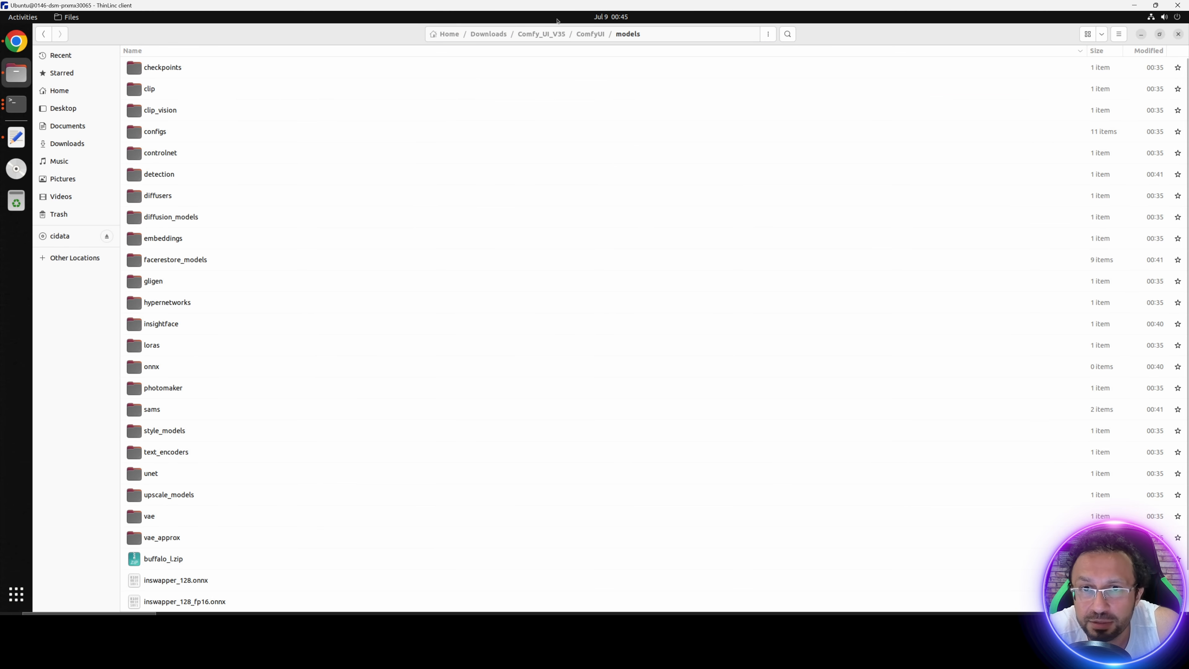
pyautogui.click(656, 35)
pyautogui.hotkey('ctrl', 'c')
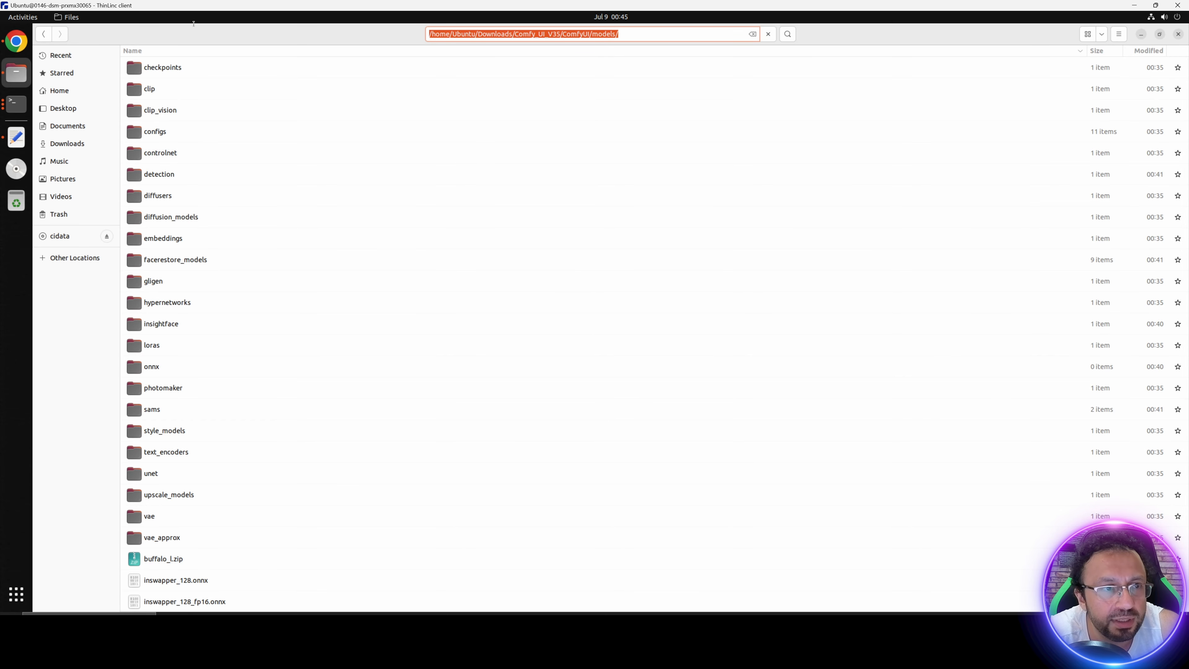
# Step: In the model downloader, set the base download path to /home/Ubuntu/Downloads/Comfy_UI_V35/ComfyUI/models and enable ComfyUI Folder Structure
pyautogui.click(16, 41)
pyautogui.hotkey('ctrl', 'a')
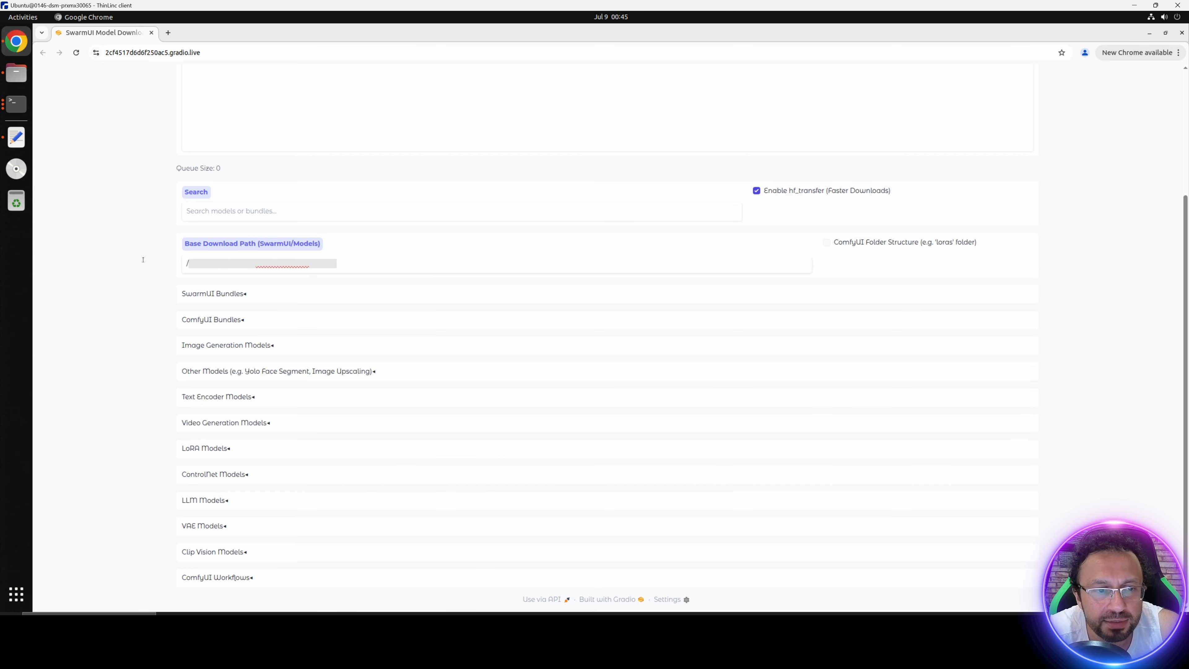
pyautogui.hotkey('ctrl', 'v')
pyautogui.hotkey('ctrl', '+')
pyautogui.hotkey('ctrl', '+')
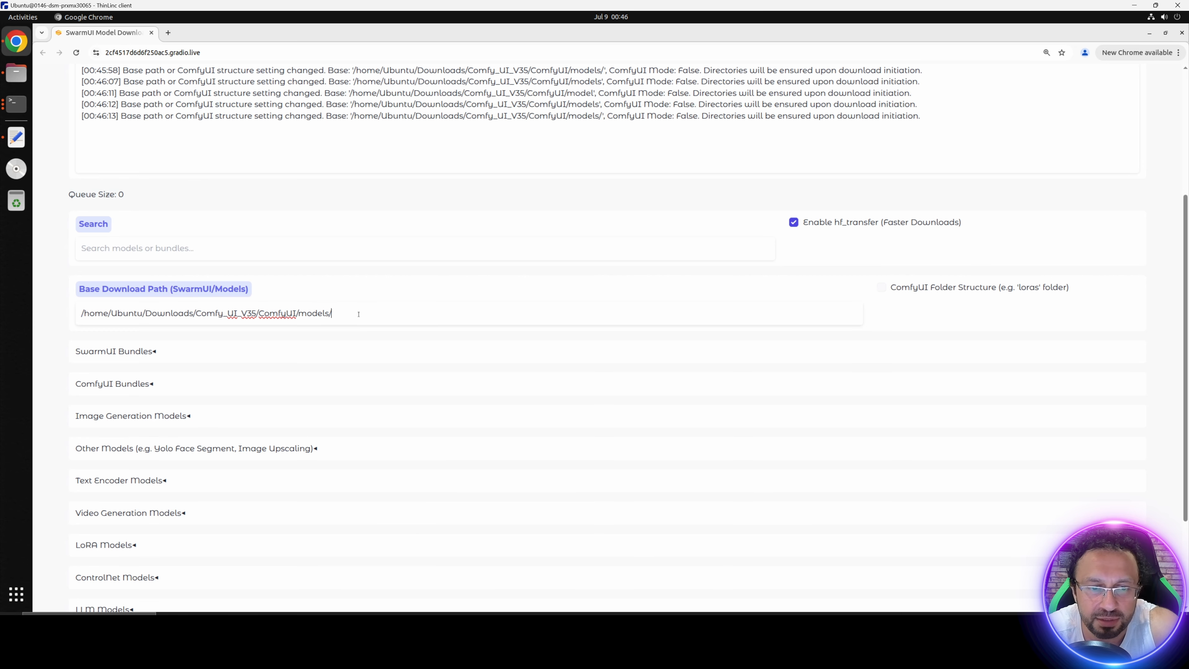
pyautogui.click(882, 288)
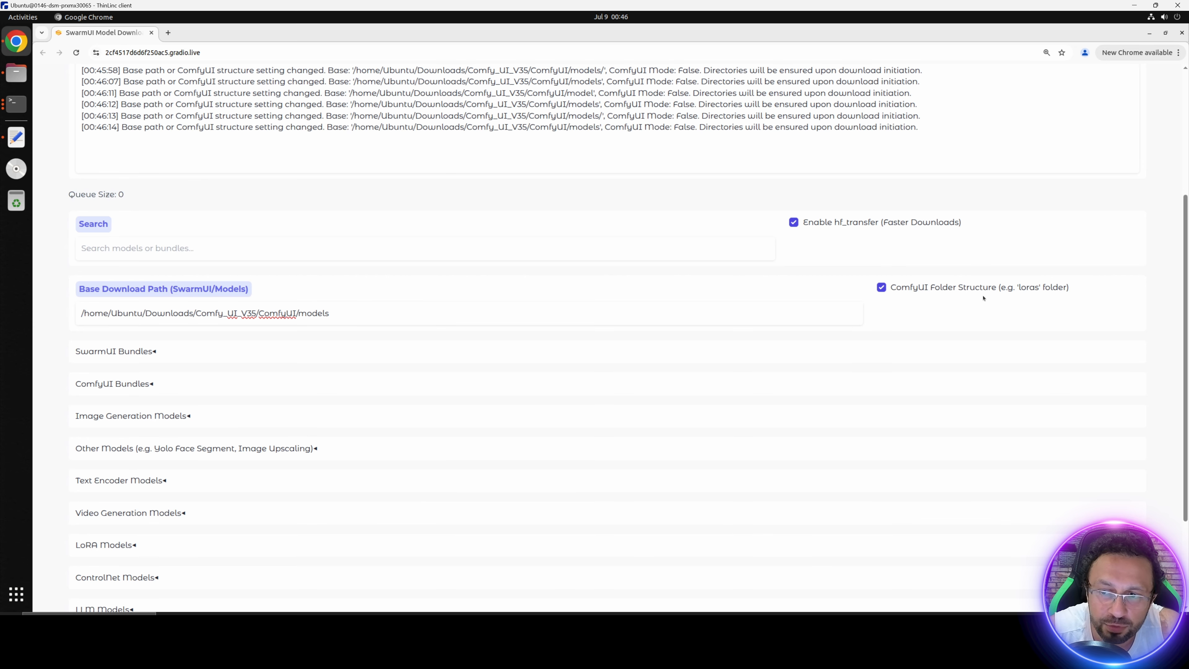
# Step: Download the ComfyUI MultiTalk Bundle from ComfyUI Bundles and follow its progress in an enlarged terminal until it finishes
pyautogui.click(102, 384)
pyautogui.scroll(-6, 141, 409)
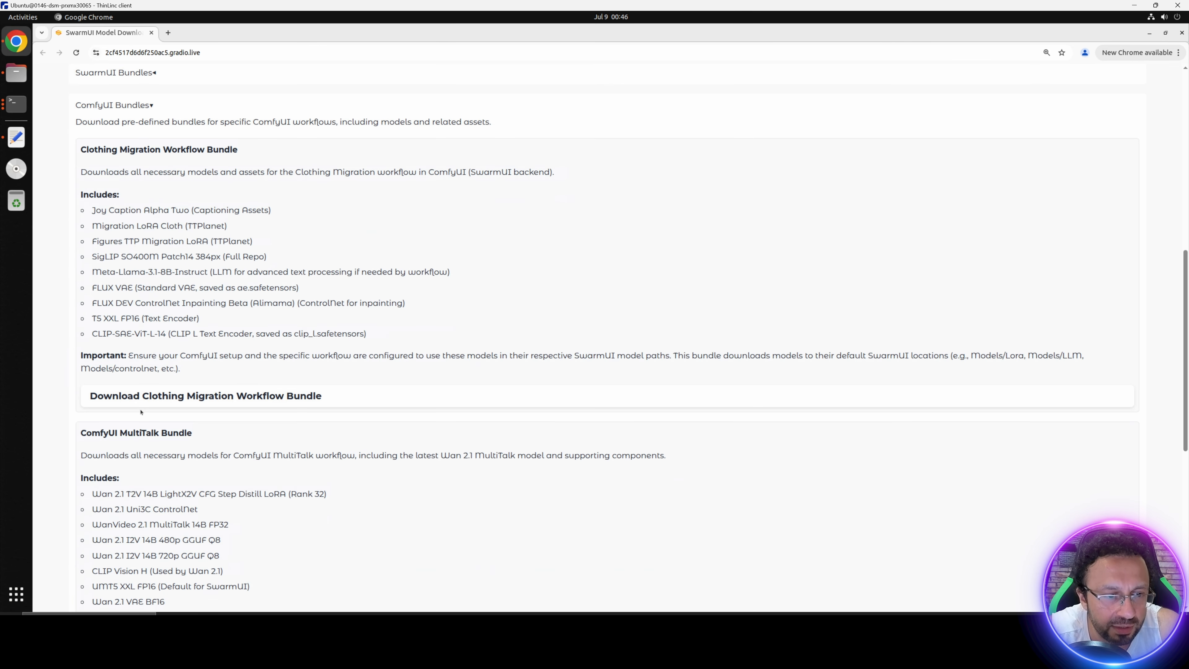
pyautogui.scroll(-2, 141, 412)
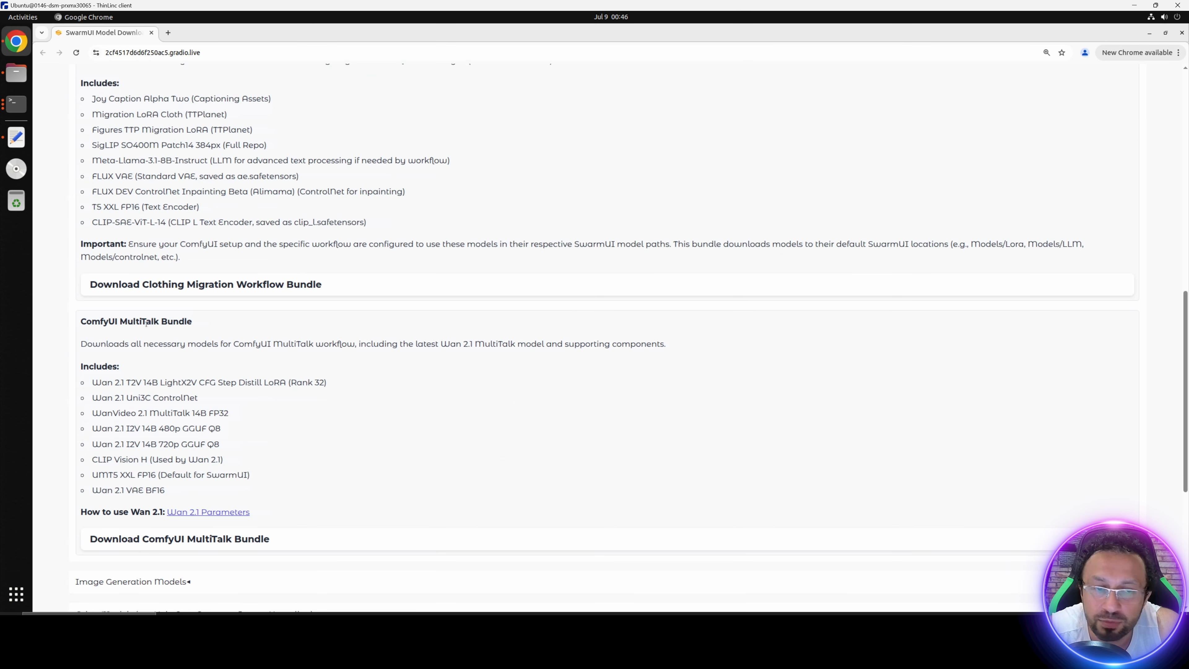
pyautogui.click(142, 542)
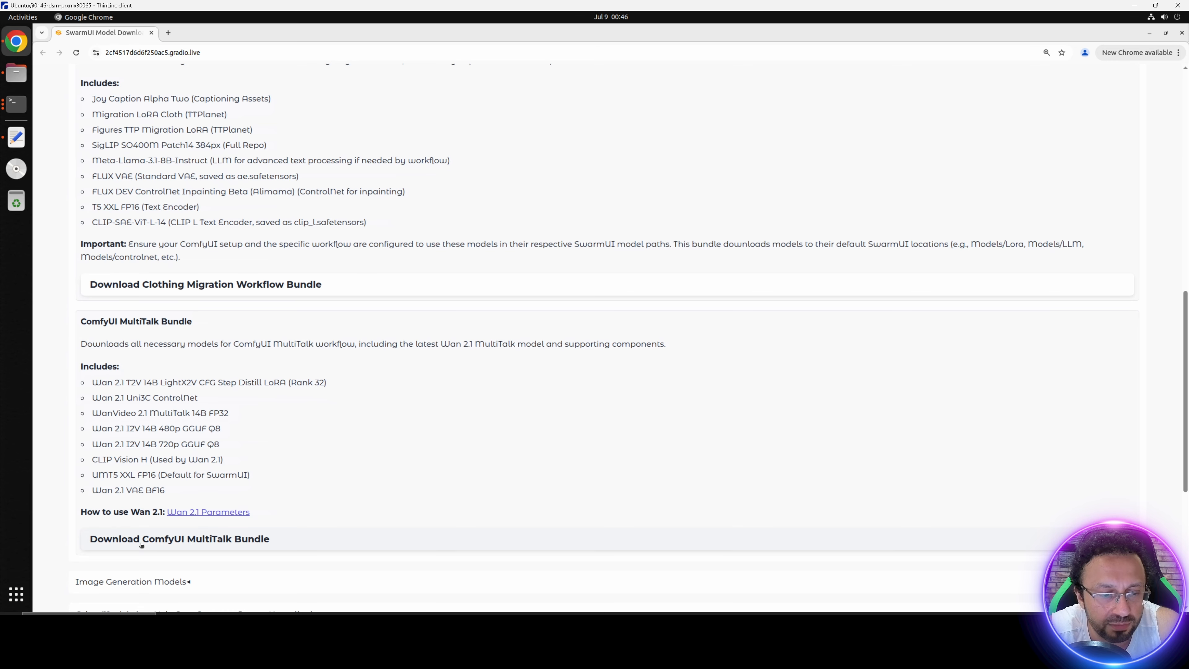
pyautogui.click(16, 104)
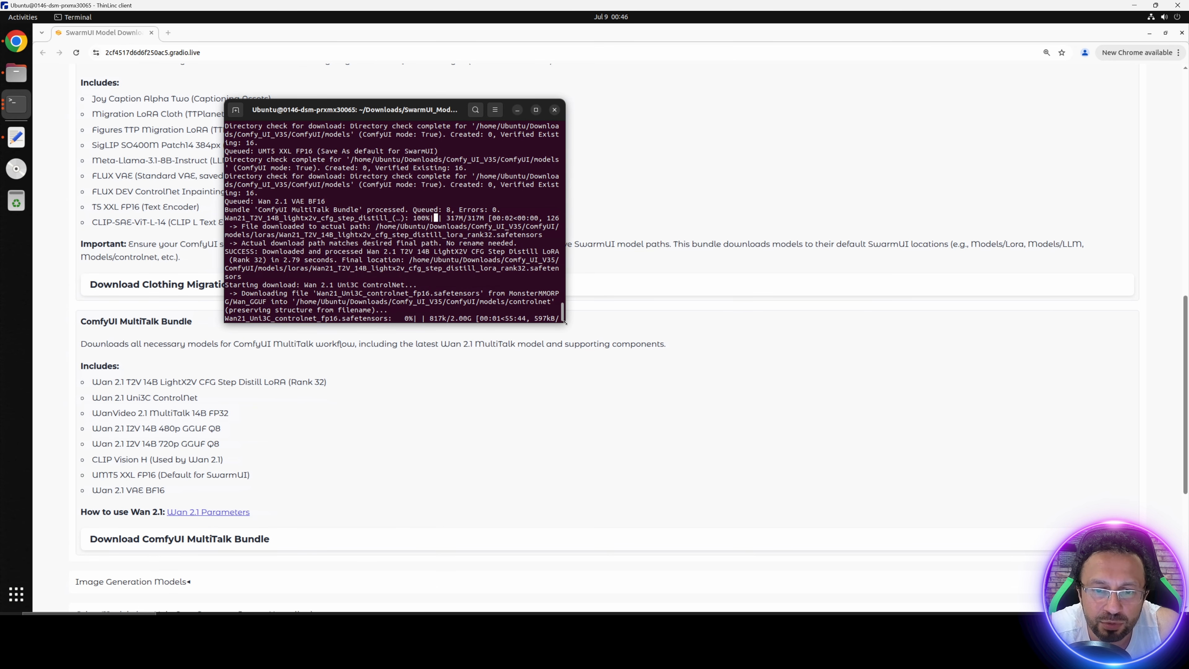
pyautogui.moveTo(565, 322); pyautogui.dragTo(816, 389)
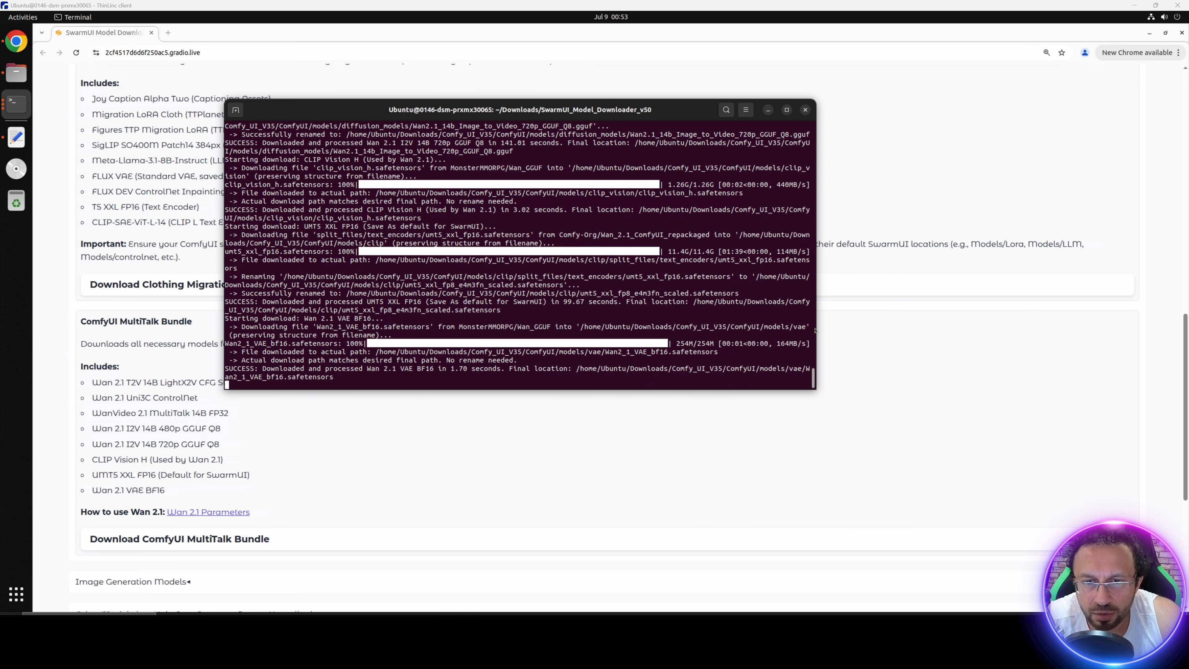
pyautogui.click(768, 109)
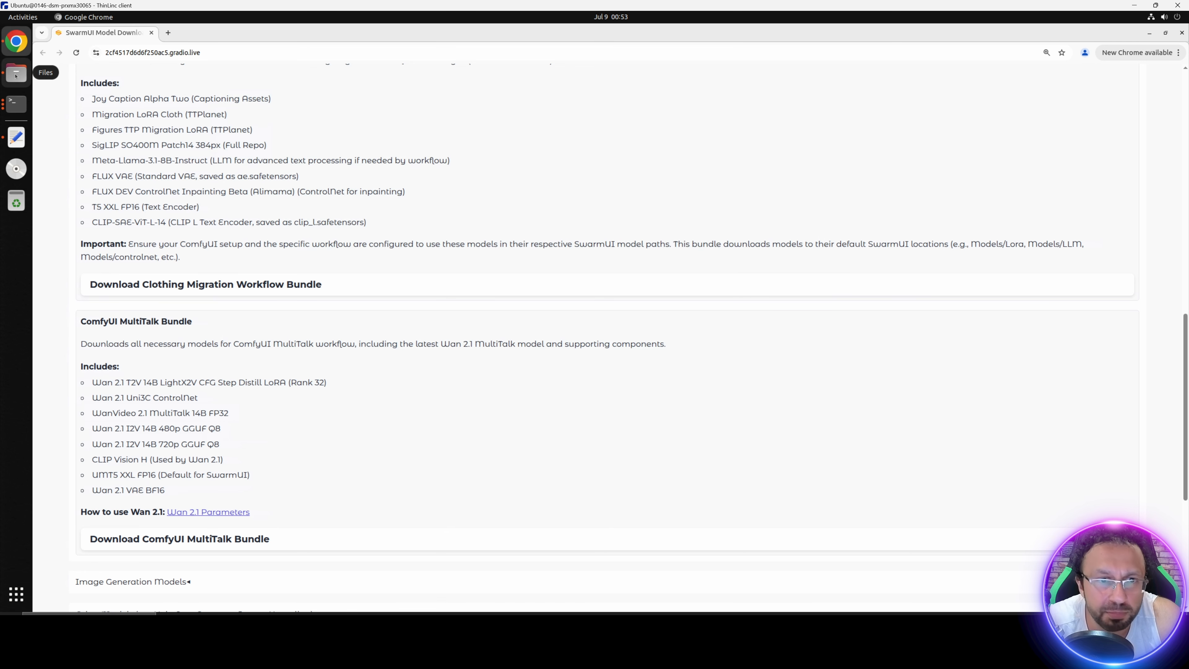
# Step: Open Massed_Compute_Instructions_READ.txt in Comfy_UI_V35 and copy the three commands that activate the venv and start main.py on port 8188
pyautogui.click(16, 74)
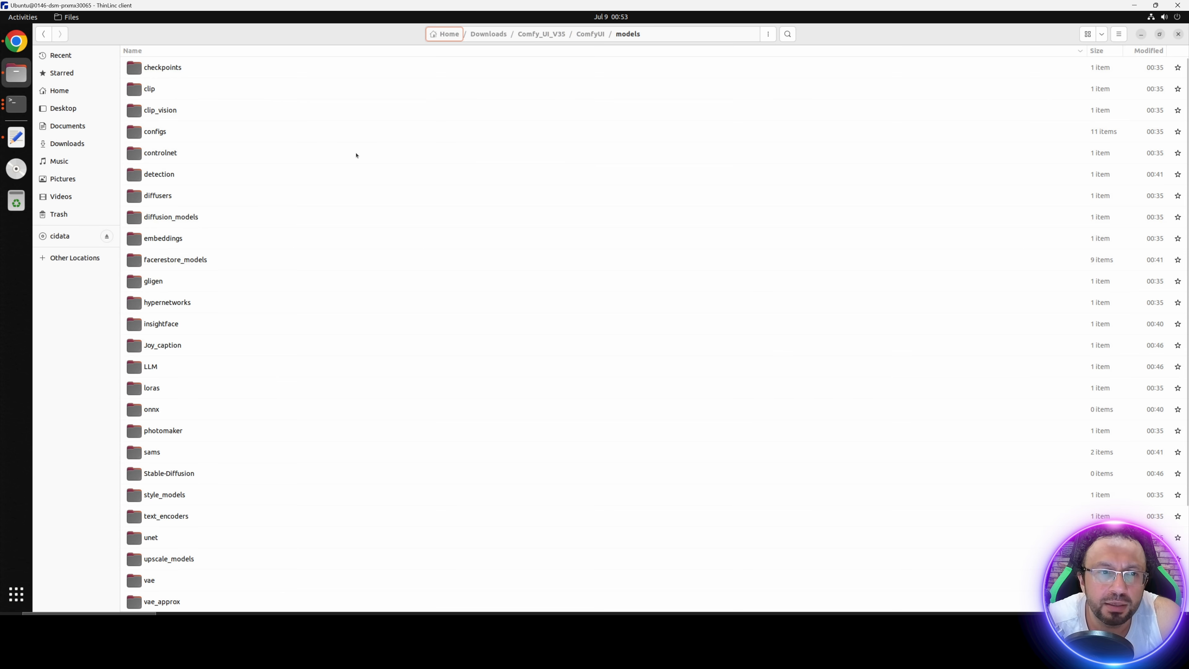
pyautogui.click(538, 39)
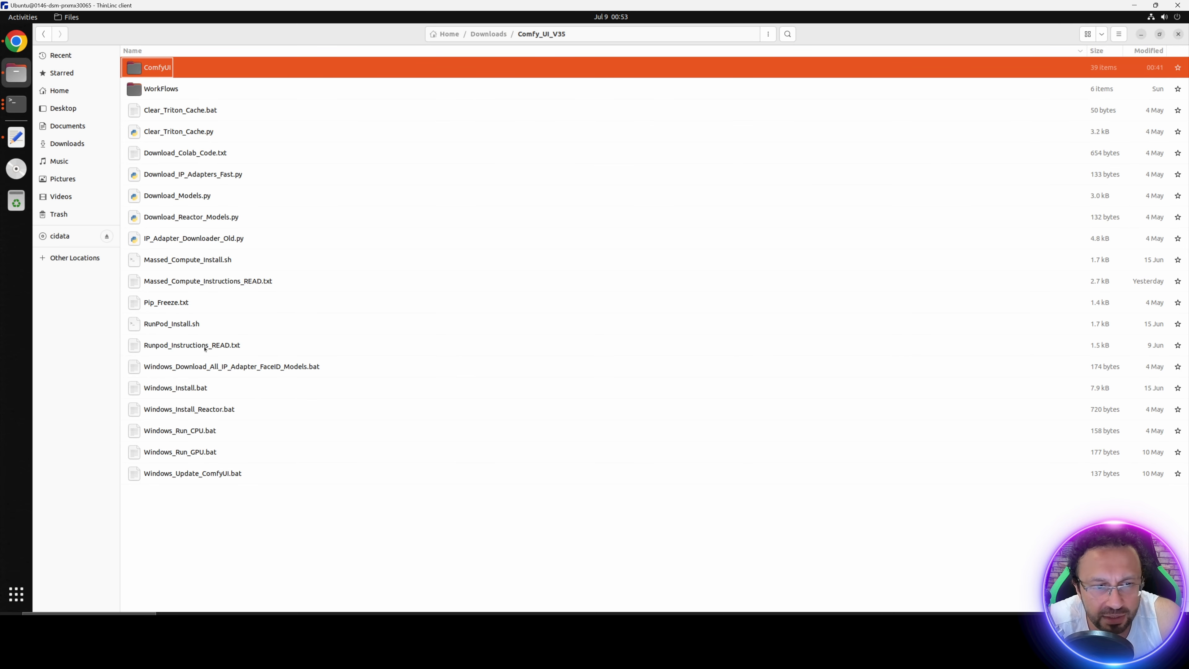
pyautogui.click(194, 282)
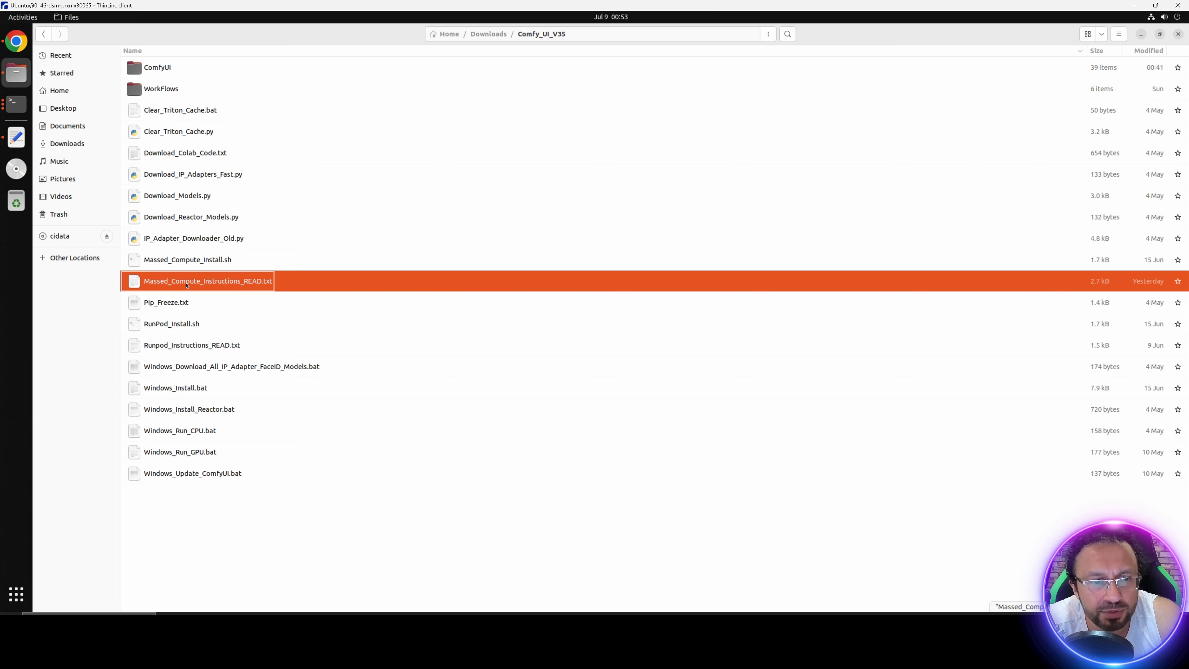
pyautogui.press('Return')
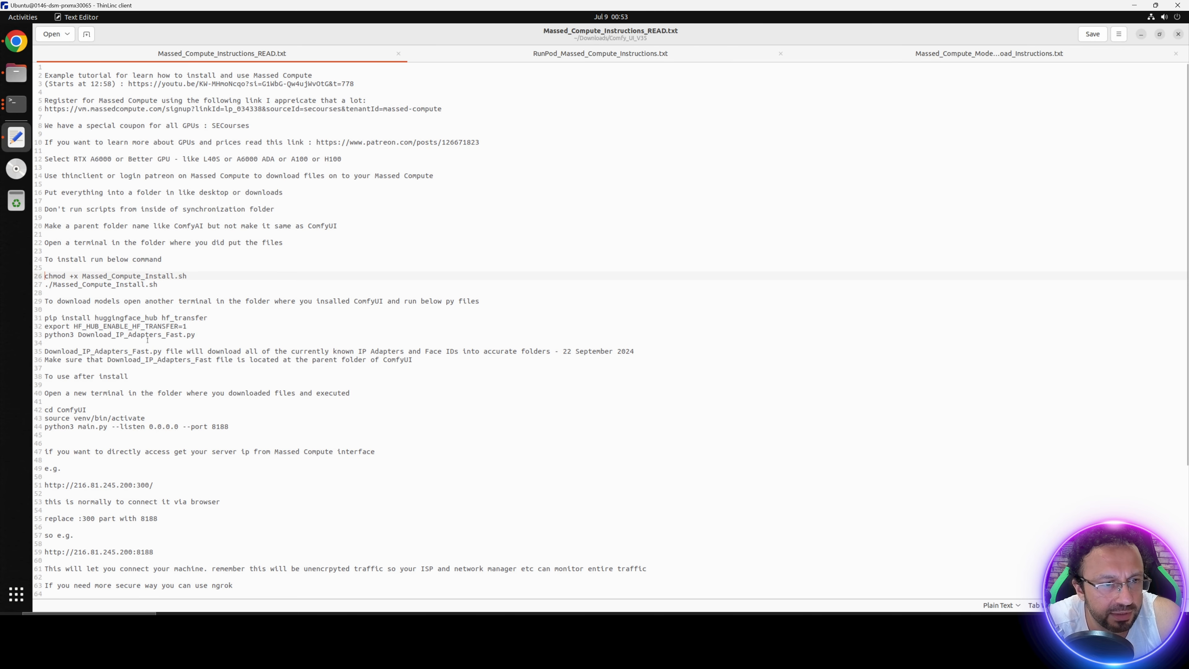
pyautogui.moveTo(228, 426); pyautogui.dragTo(44, 409)
pyautogui.press('super+c')
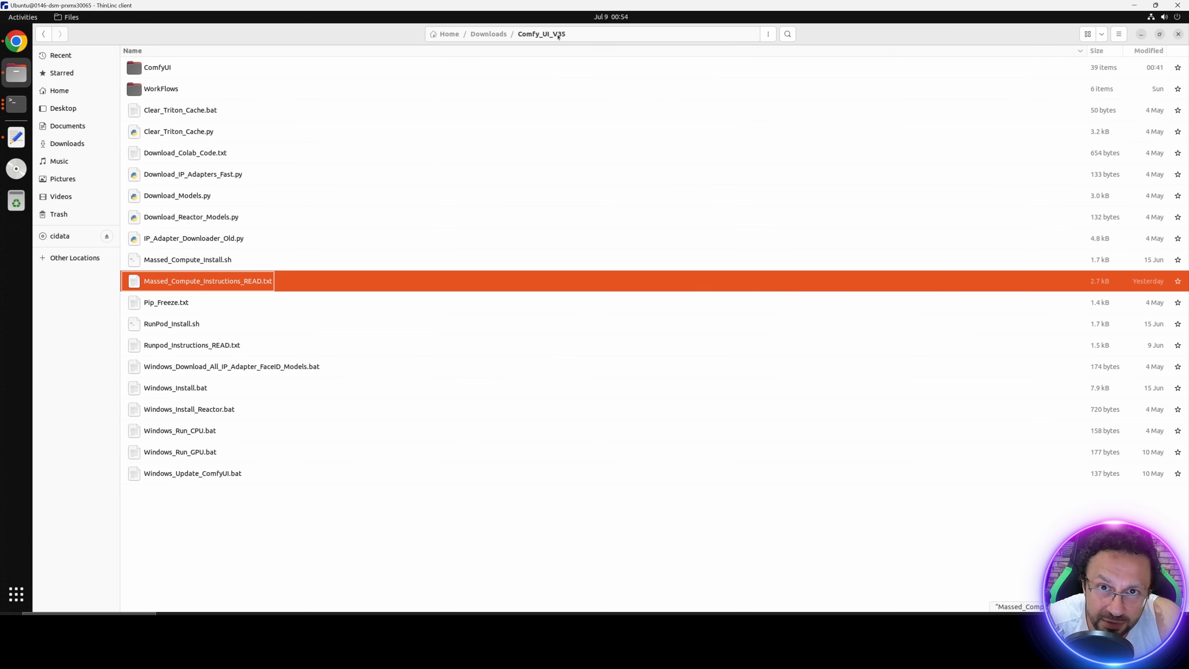
# Step: Open a terminal in Comfy_UI_V35 and run the copied commands to start ComfyUI with --listen 0.0.0.0 --port 8188
pyautogui.click(768, 34)
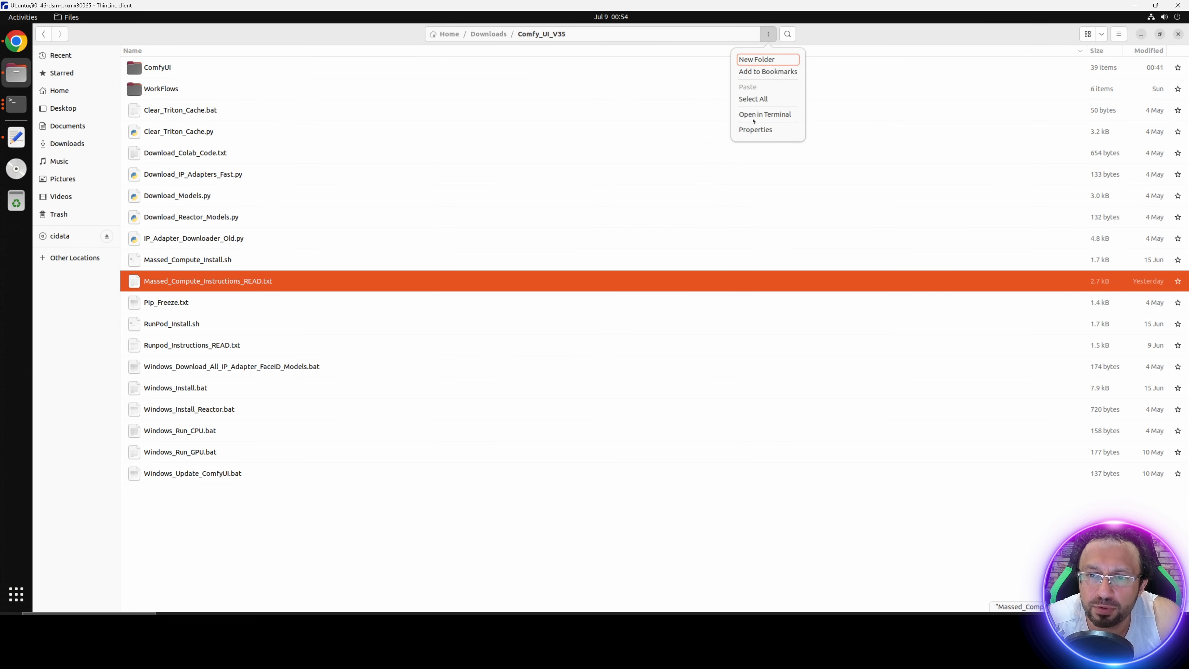
pyautogui.click(761, 108)
pyautogui.rightClick(256, 158)
pyautogui.click(283, 187)
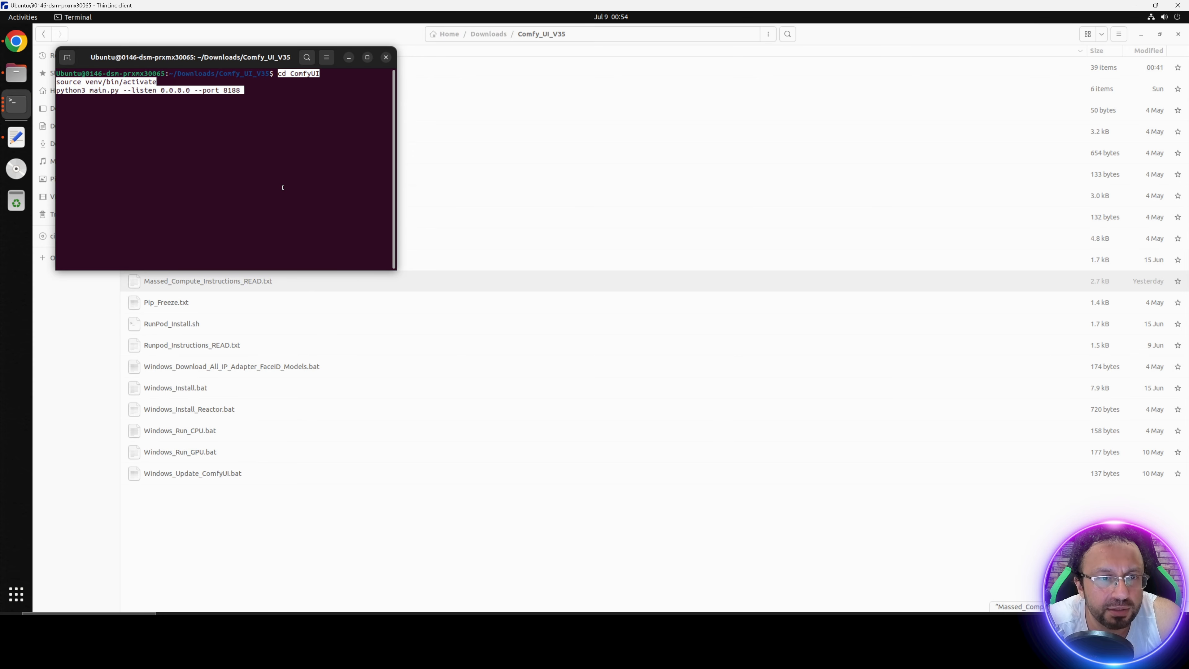
pyautogui.moveTo(353, 105); pyautogui.dragTo(485, 166)
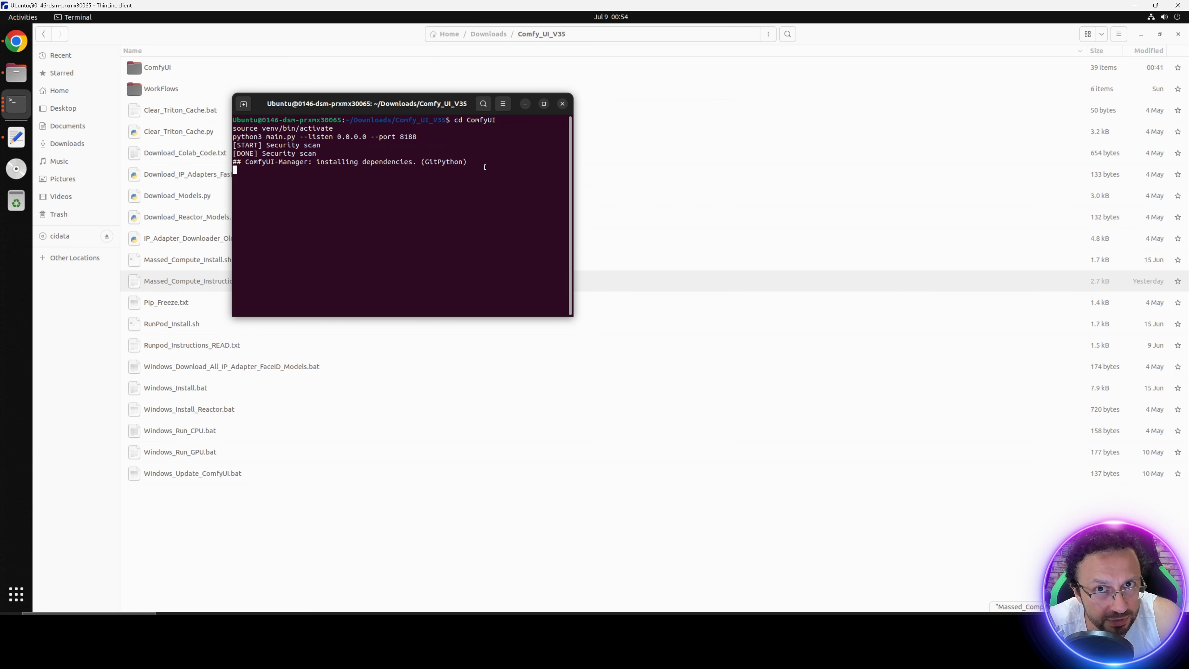
# Step: Read the instructions file's section on accessing ComfyUI directly through the server IP with port 8188
pyautogui.click(16, 137)
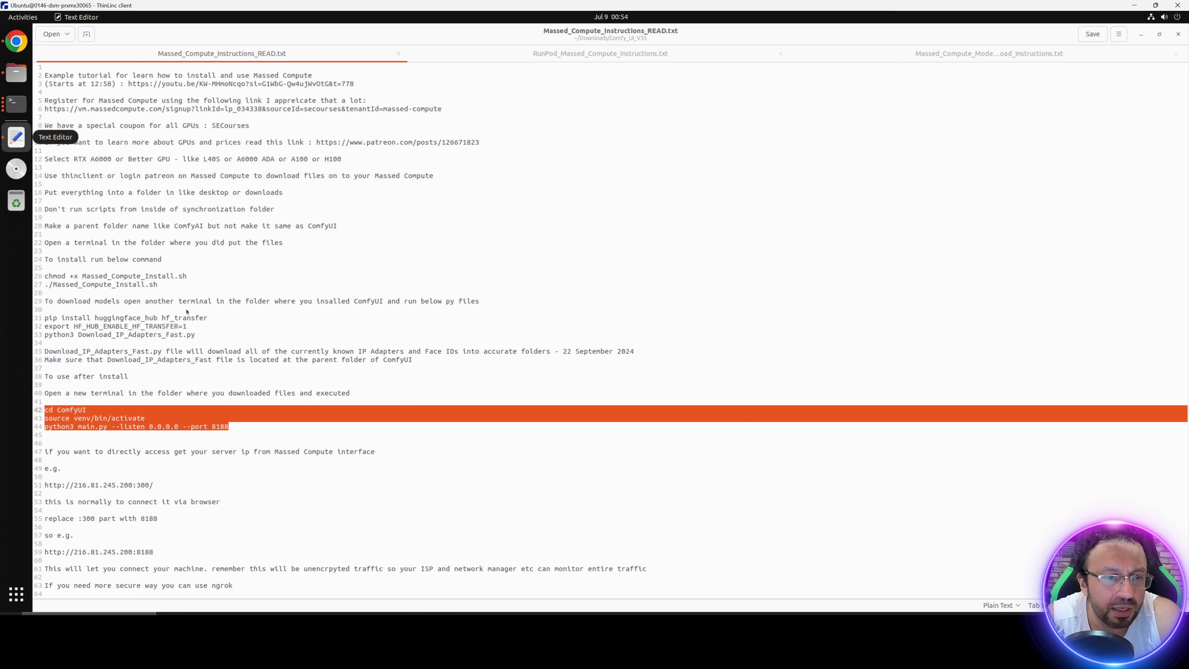
pyautogui.scroll(-6, 171, 497)
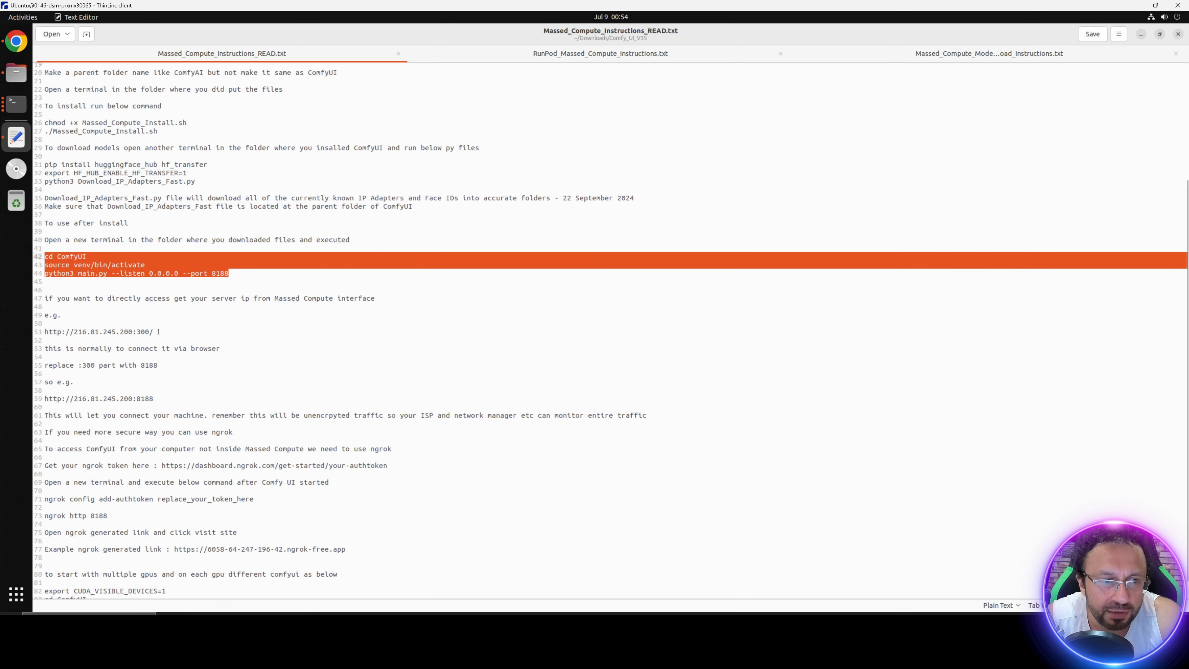
pyautogui.moveTo(158, 332); pyautogui.dragTo(39, 330)
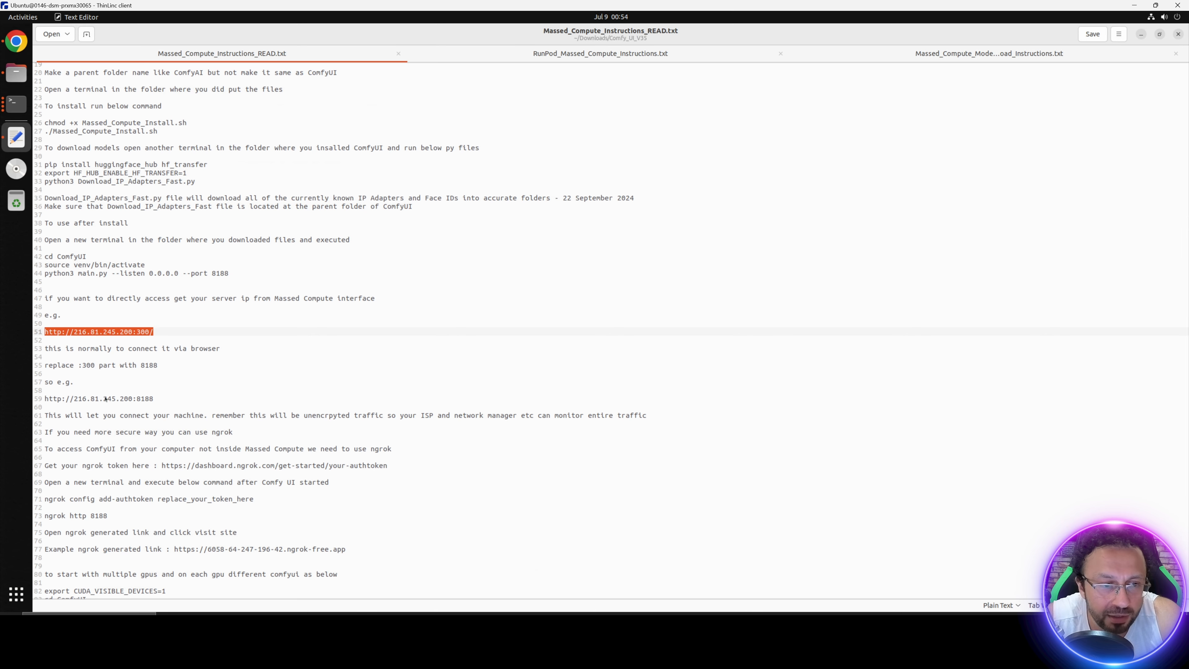
pyautogui.moveTo(154, 399); pyautogui.dragTo(84, 397)
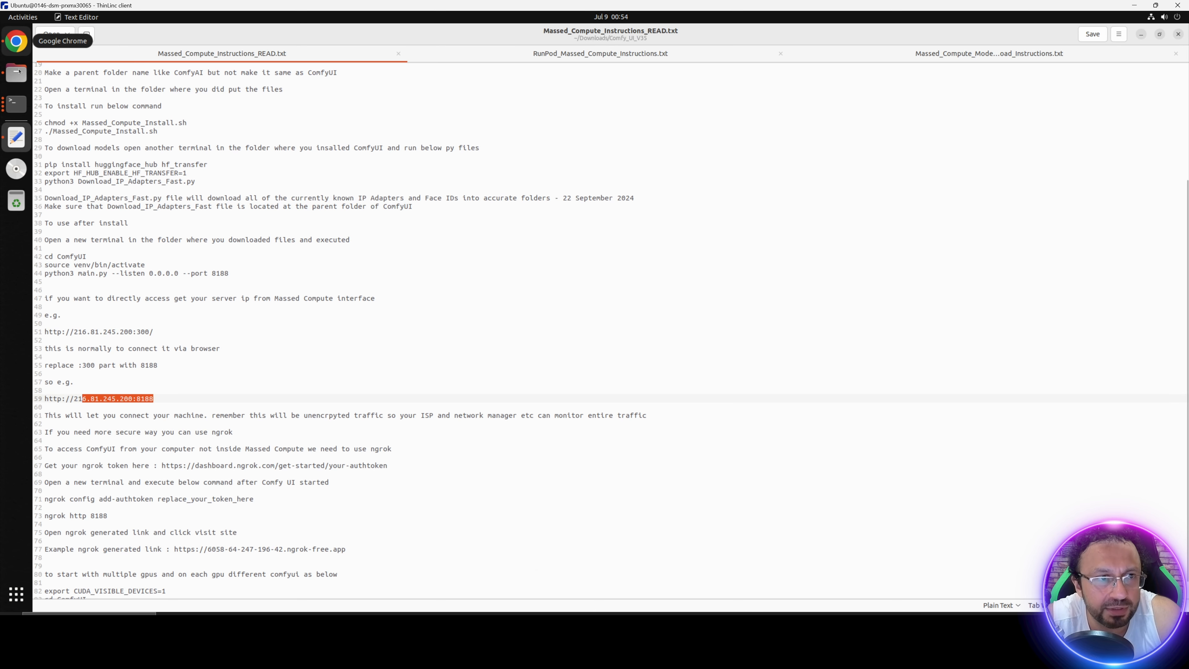
pyautogui.click(16, 104)
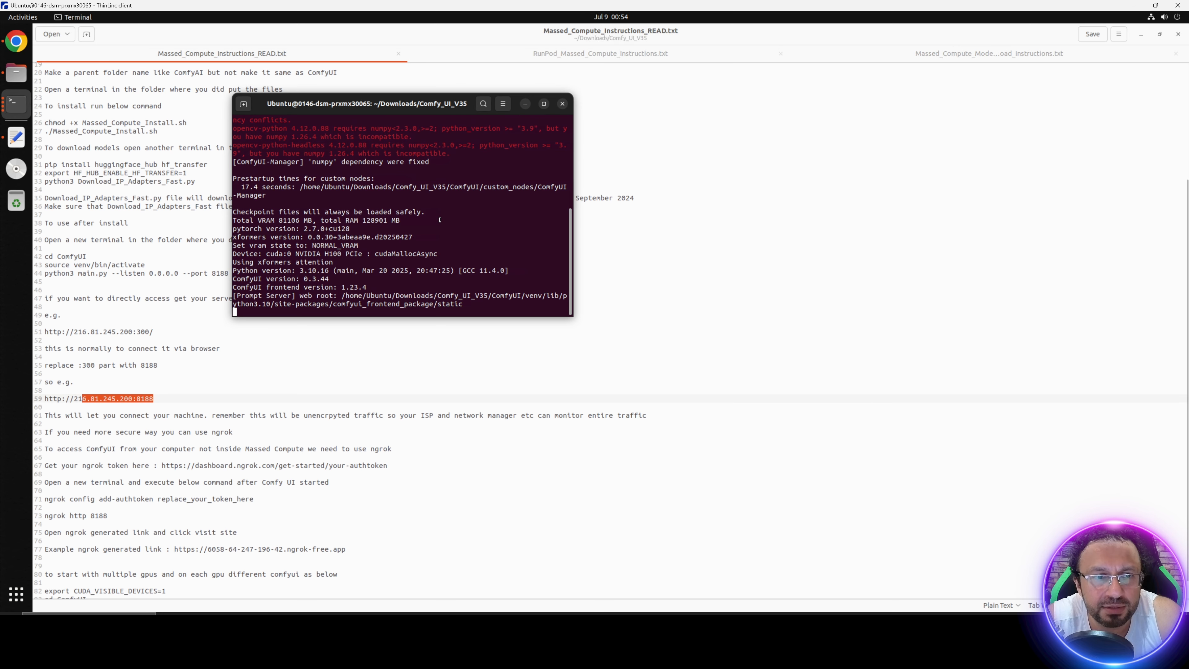
pyautogui.scroll(10, 499, 261)
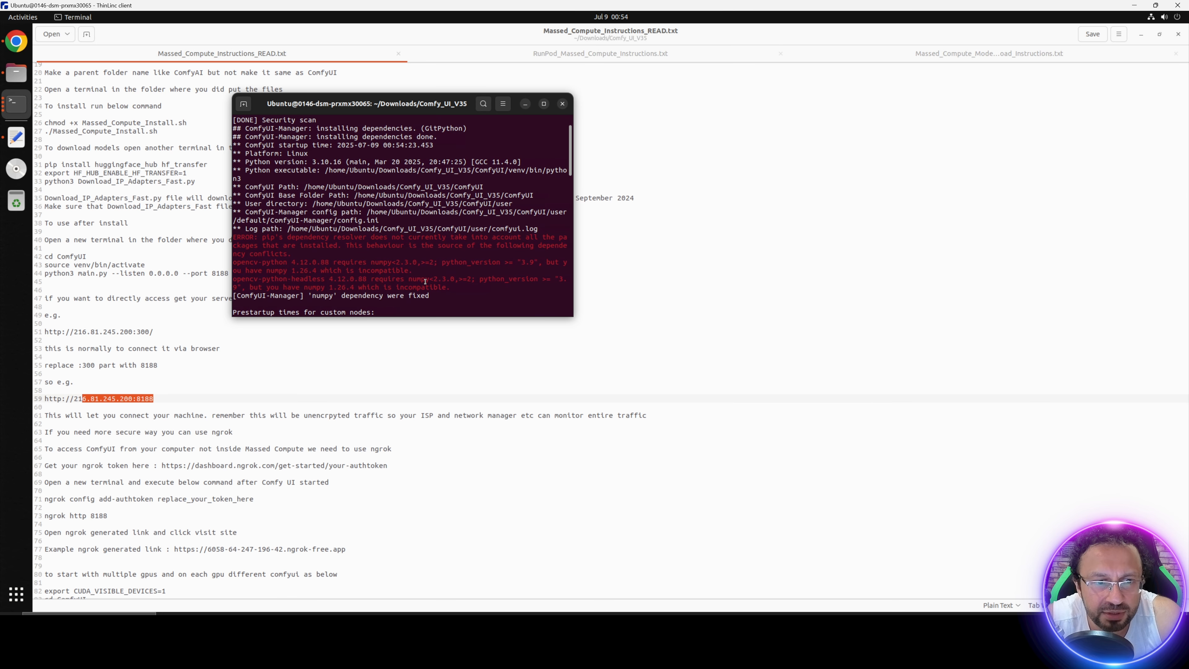
pyautogui.scroll(-10, 425, 281)
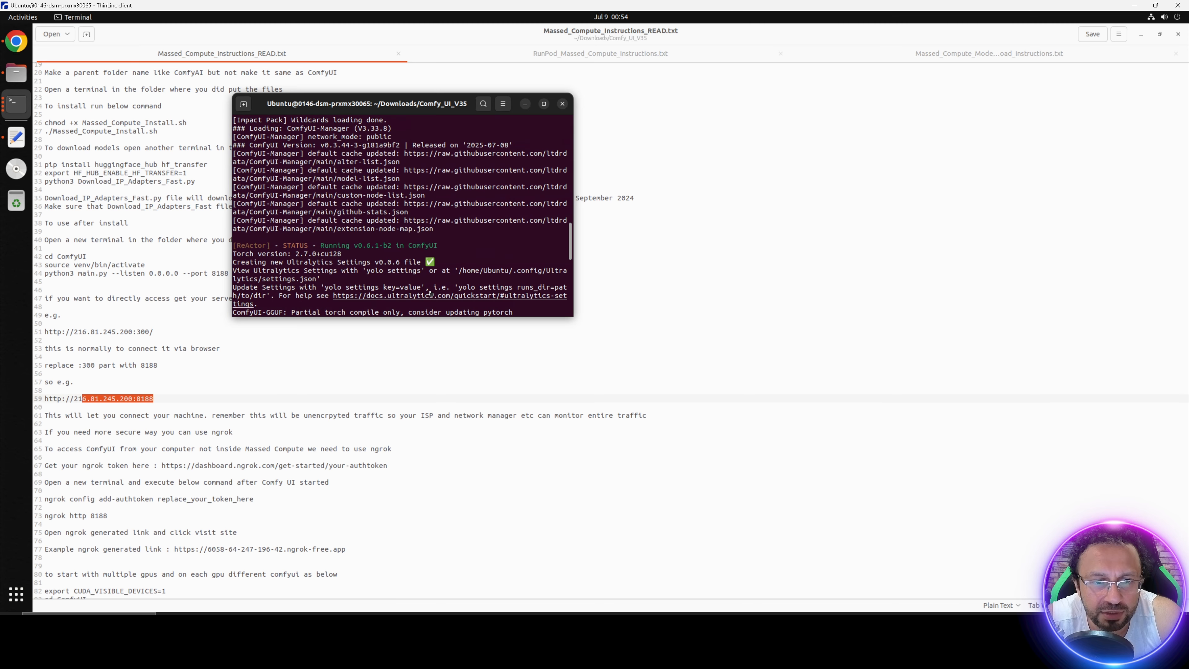
pyautogui.scroll(-15, 429, 293)
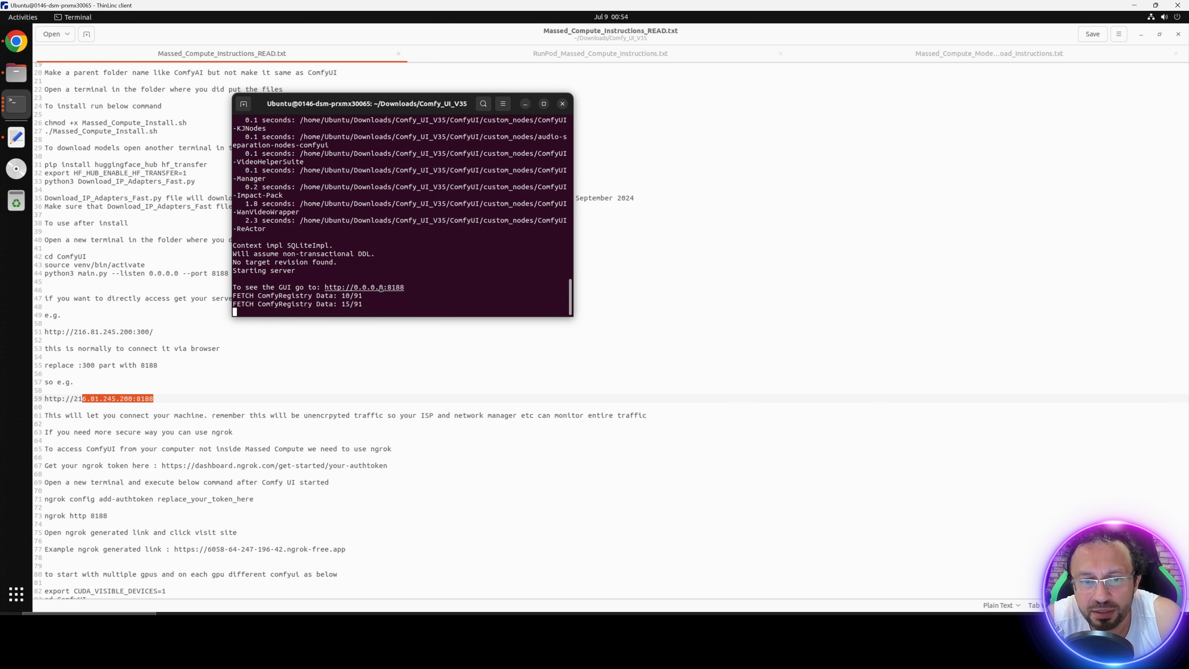
pyautogui.keyDown('ctrl'); pyautogui.click(380, 287); pyautogui.keyUp('ctrl')
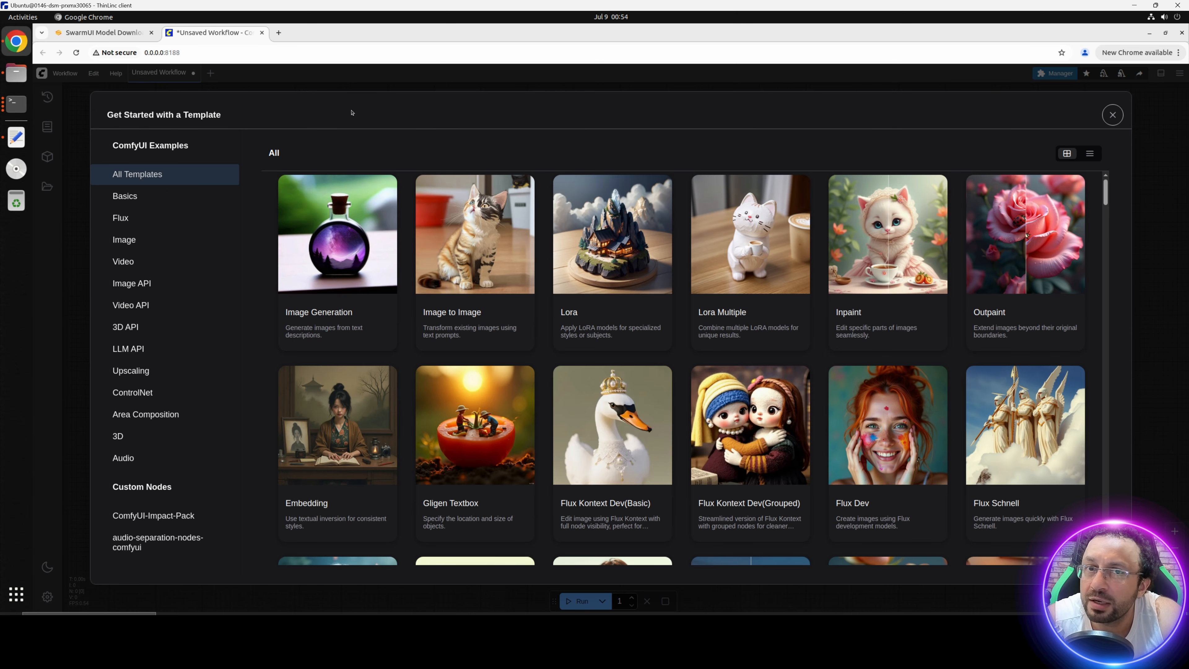
pyautogui.press('Escape')
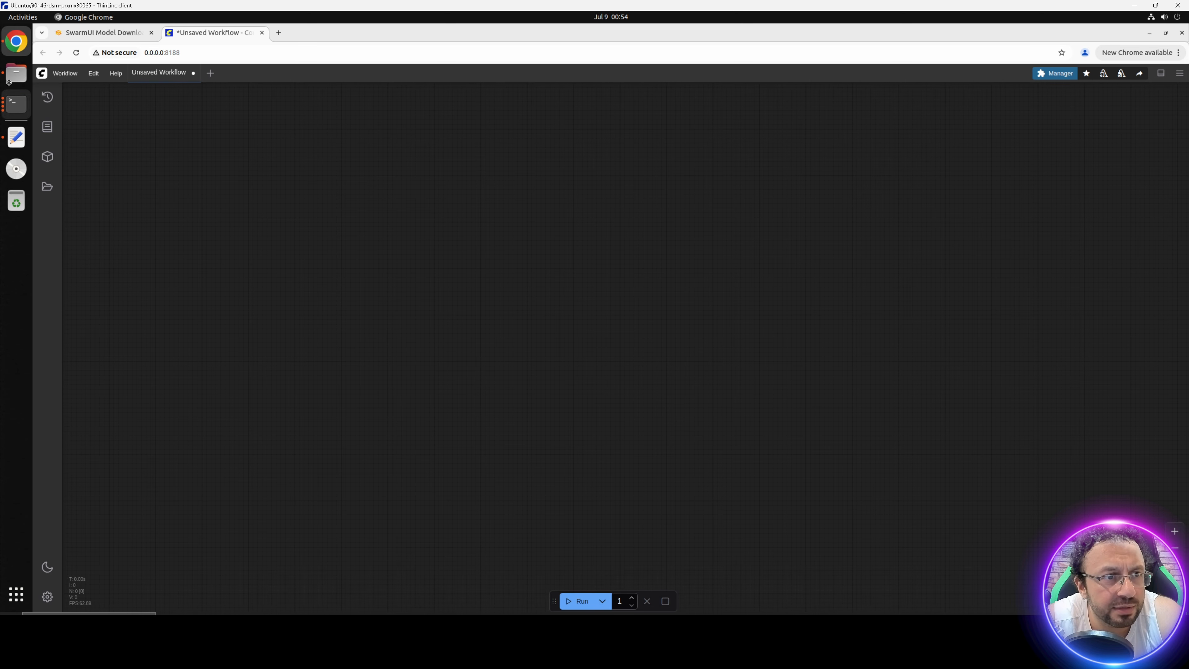
# Step: Load the MeiGen_AI_MultiTalk_480p_10_second.json workflow from Comfy_UI_V35/WorkFlows/kijai_Multi_Talk into ComfyUI
pyautogui.click(16, 73)
pyautogui.doubleClick(175, 86)
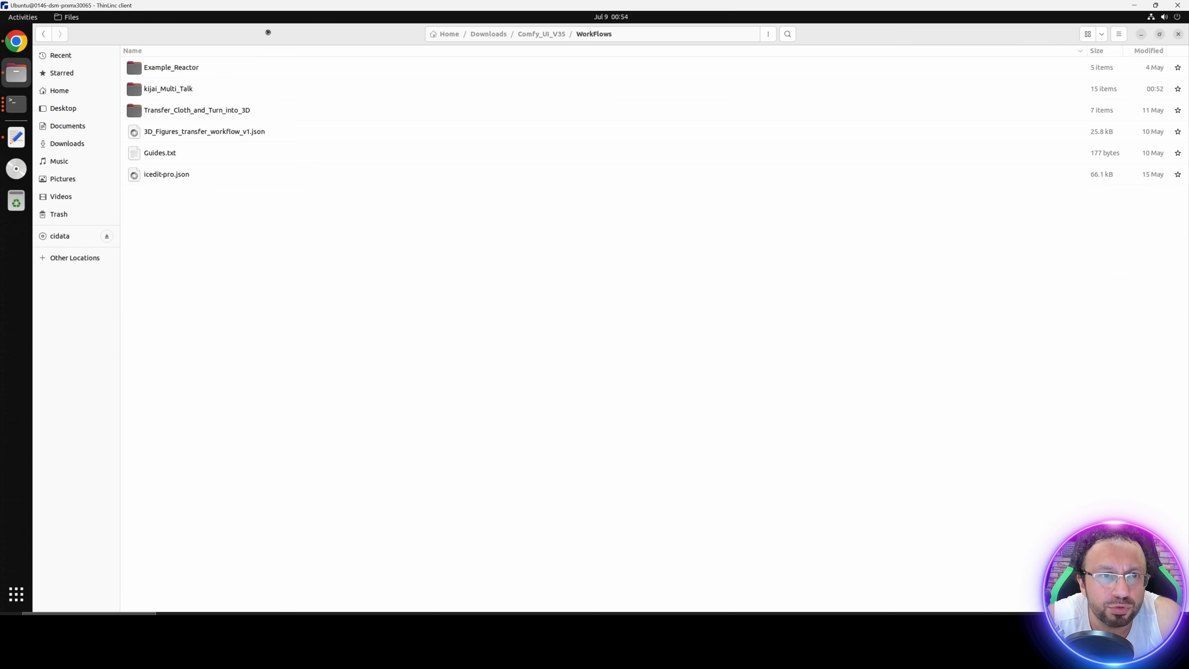
pyautogui.moveTo(266, 33); pyautogui.dragTo(655, 173)
pyautogui.doubleClick(686, 230)
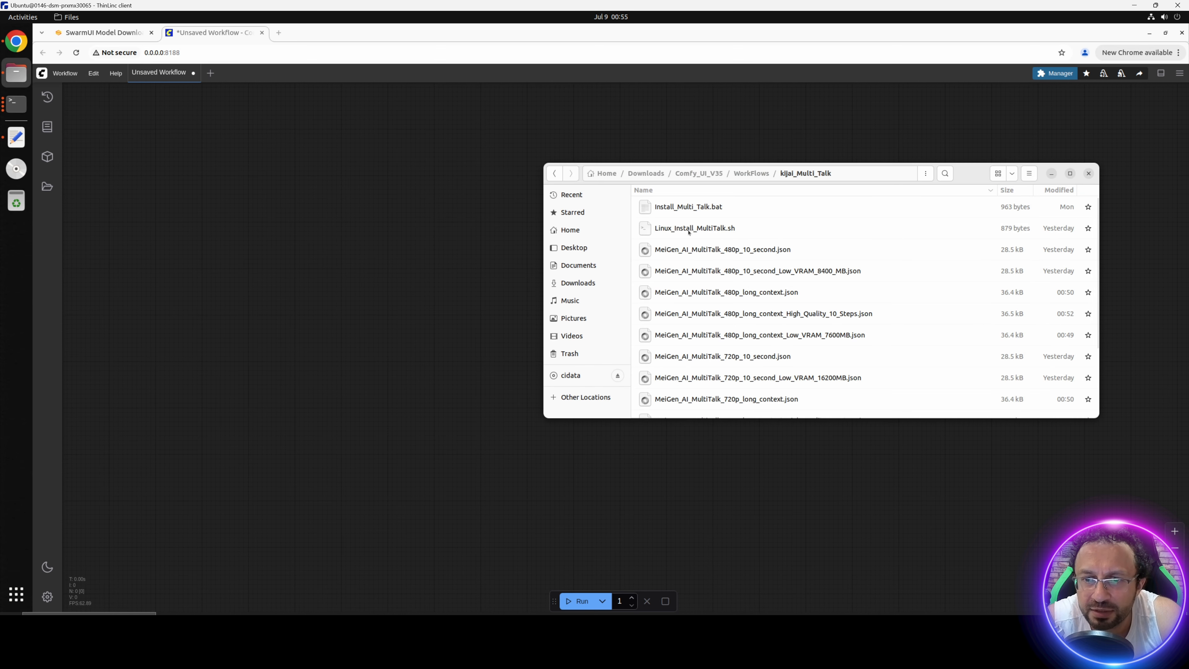
pyautogui.scroll(-3, 770, 305)
pyautogui.scroll(3, 769, 305)
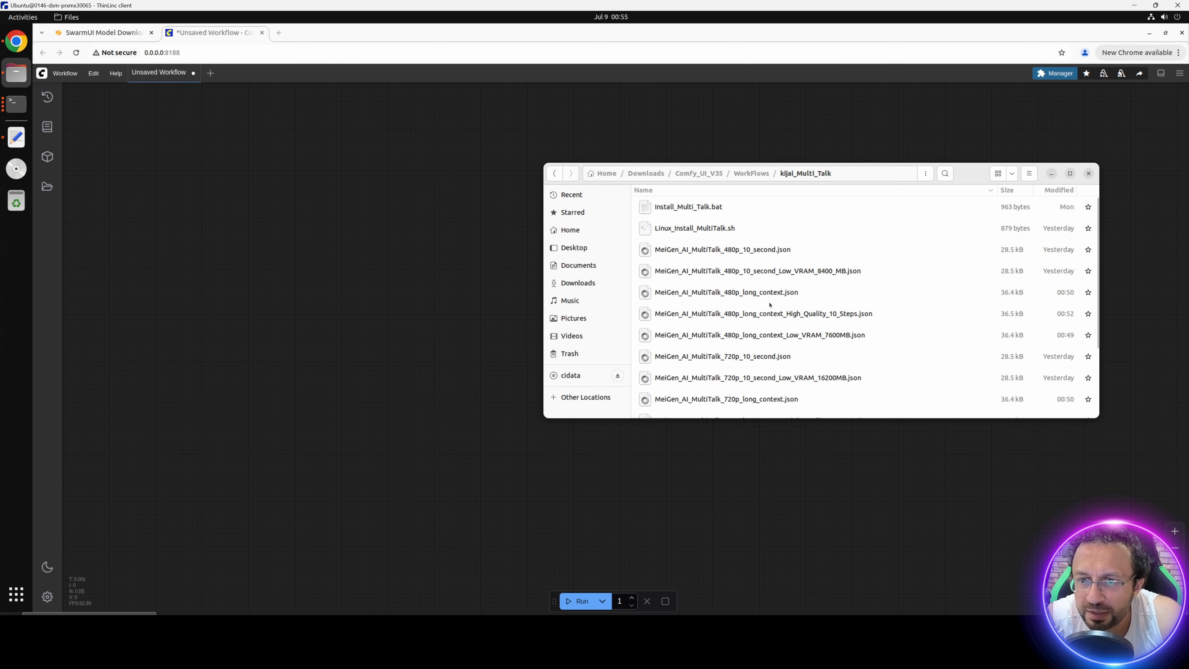
pyautogui.click(749, 292)
pyautogui.moveTo(725, 250); pyautogui.dragTo(363, 277)
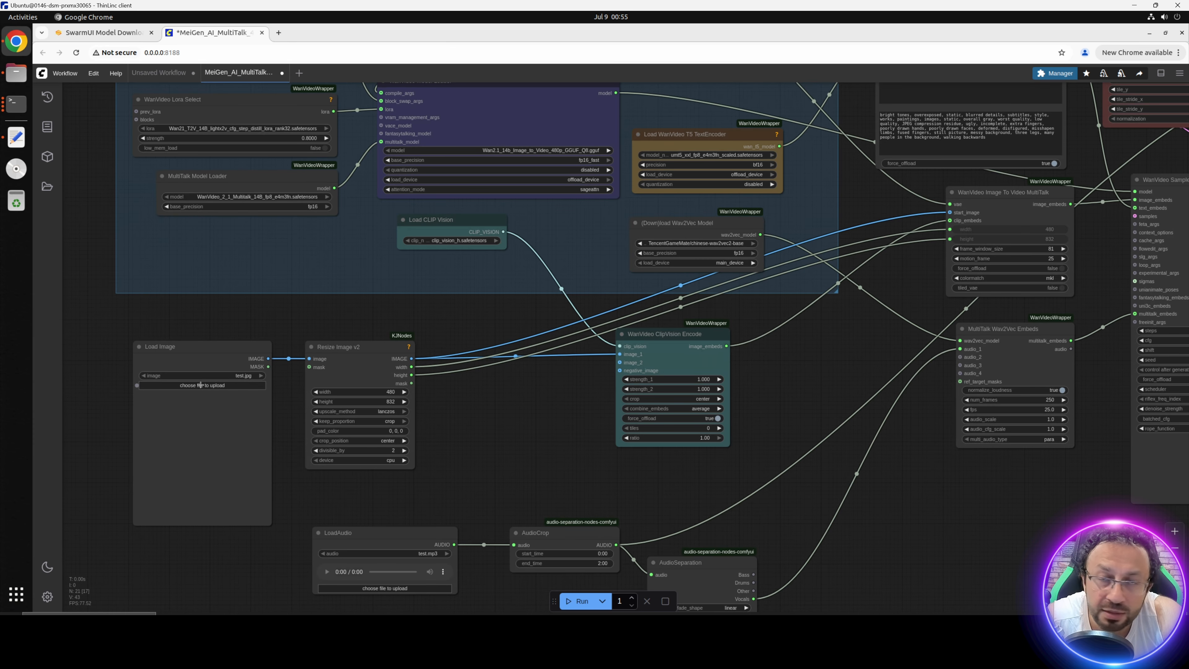
# Step: Upload test.jpg from Comfy_UI_V35/WorkFlows/kijai_Multi_Talk into the Load Image node
pyautogui.click(199, 385)
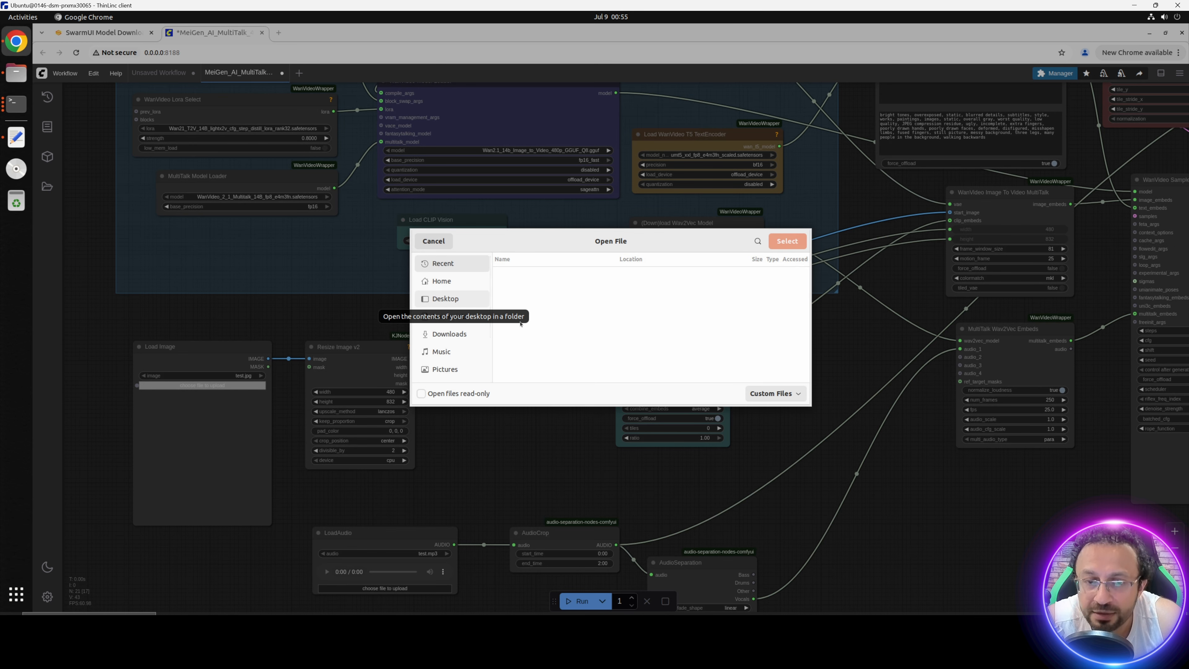
pyautogui.click(463, 333)
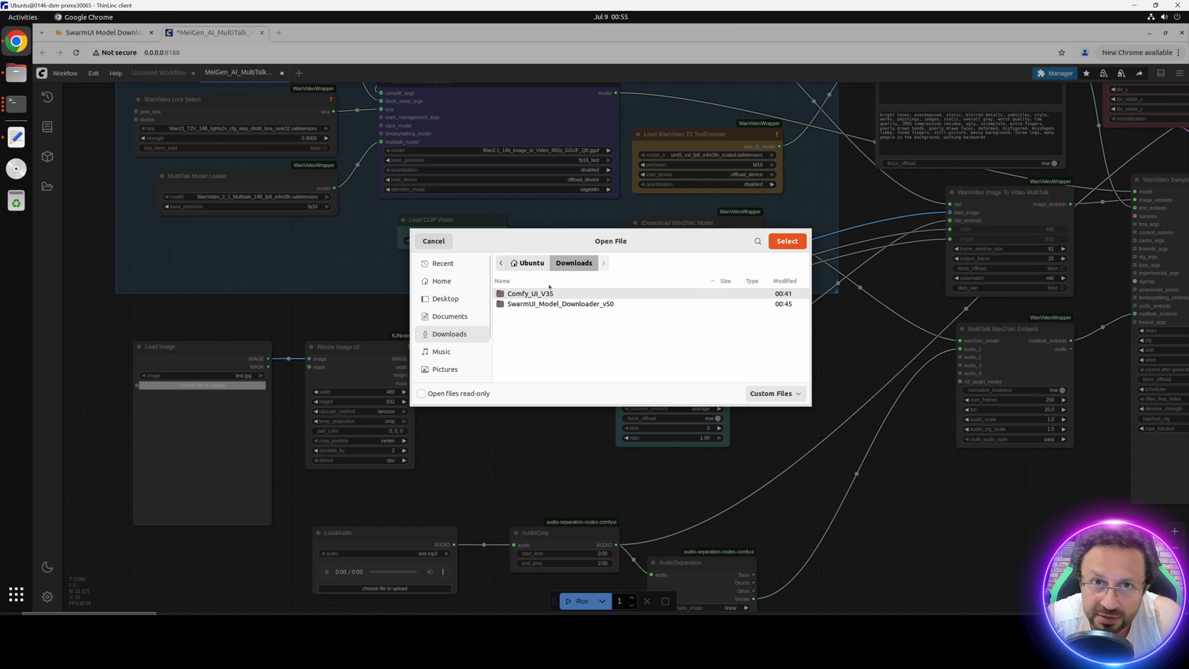
pyautogui.doubleClick(534, 294)
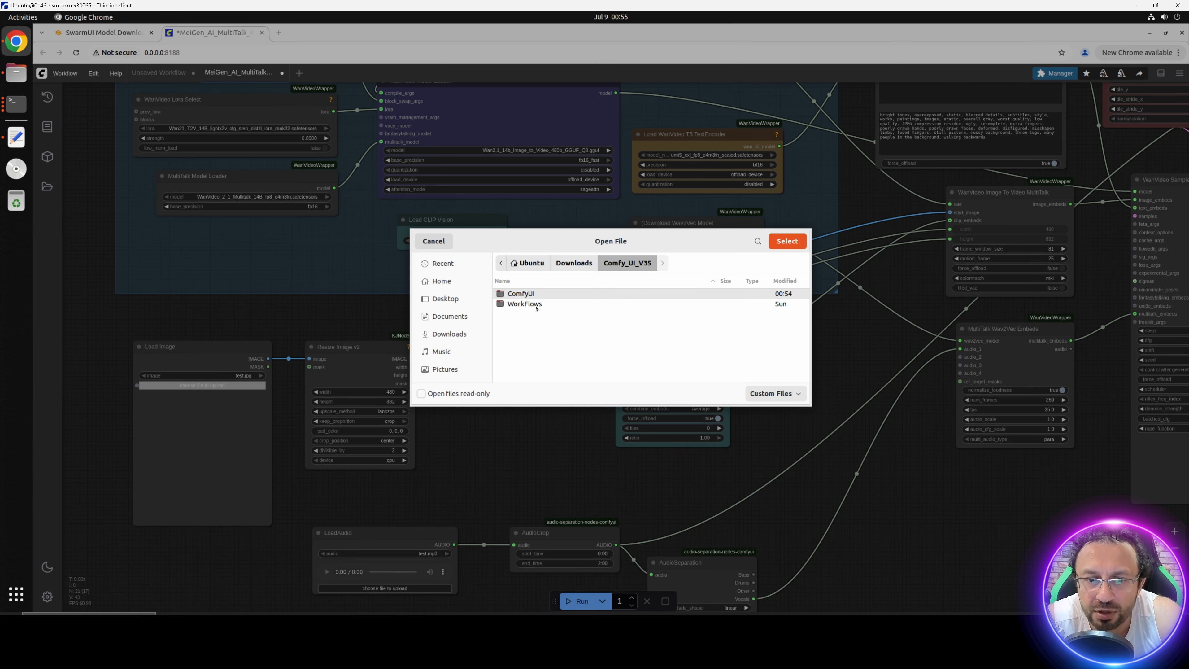
pyautogui.doubleClick(536, 305)
pyautogui.doubleClick(532, 303)
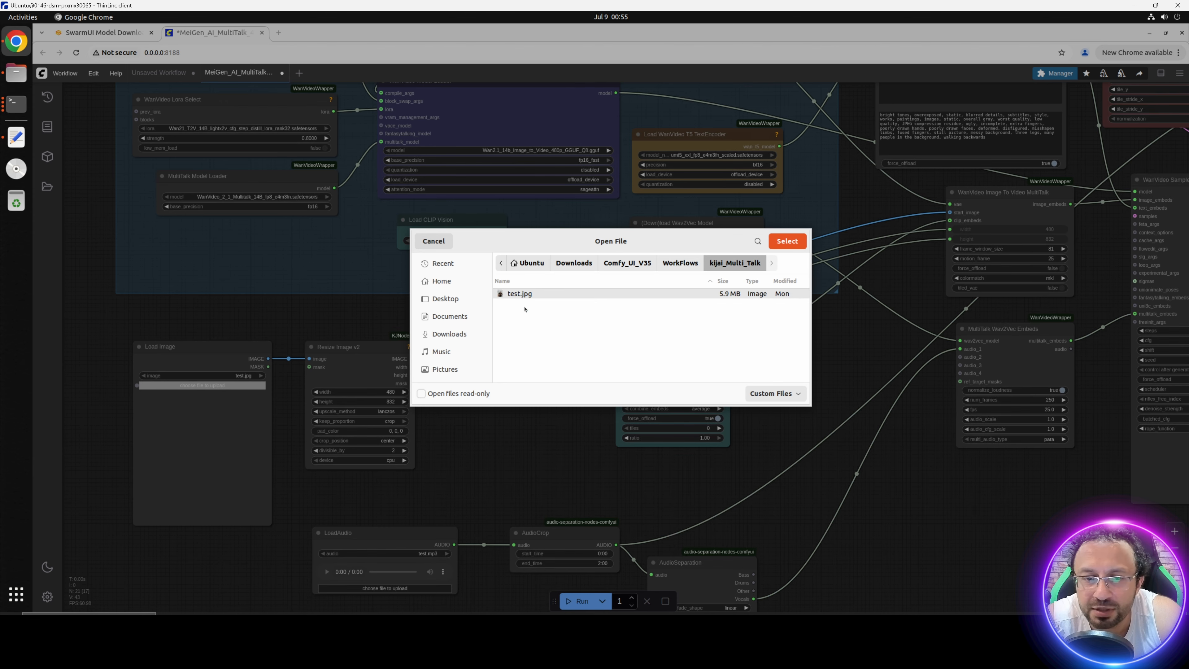
pyautogui.doubleClick(534, 294)
# Step: Upload test.mp3 from Comfy_UI_V35/WorkFlows/kijai_Multi_Talk into the LoadAudio node
pyautogui.scroll(3, 453, 461)
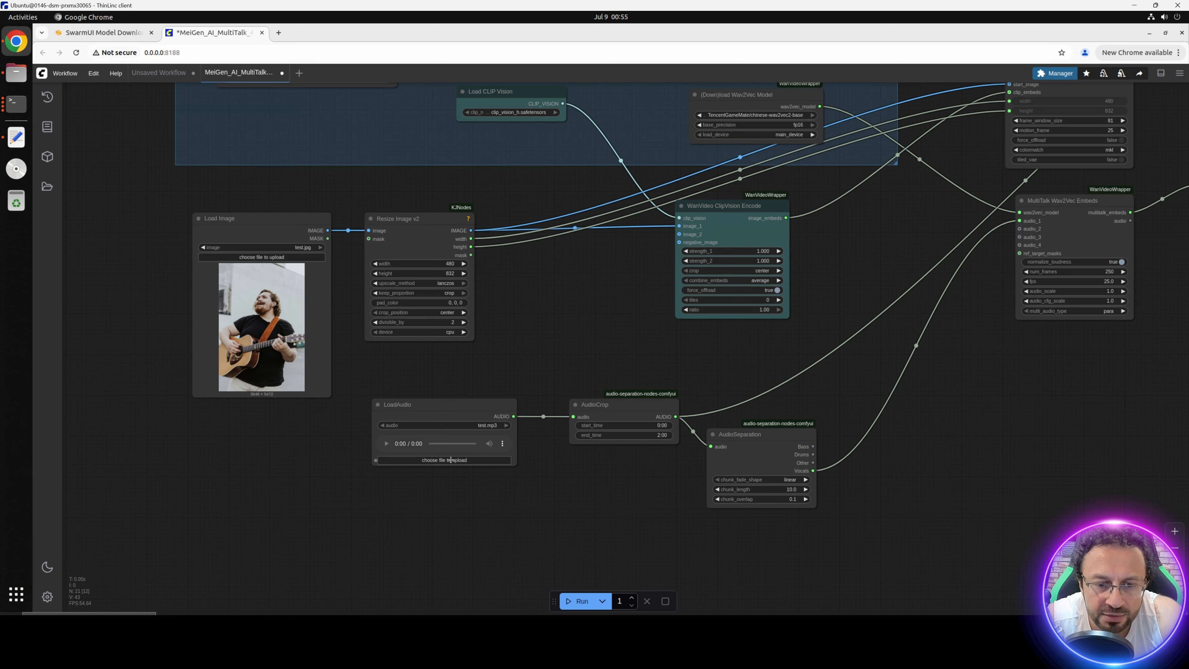
pyautogui.click(450, 460)
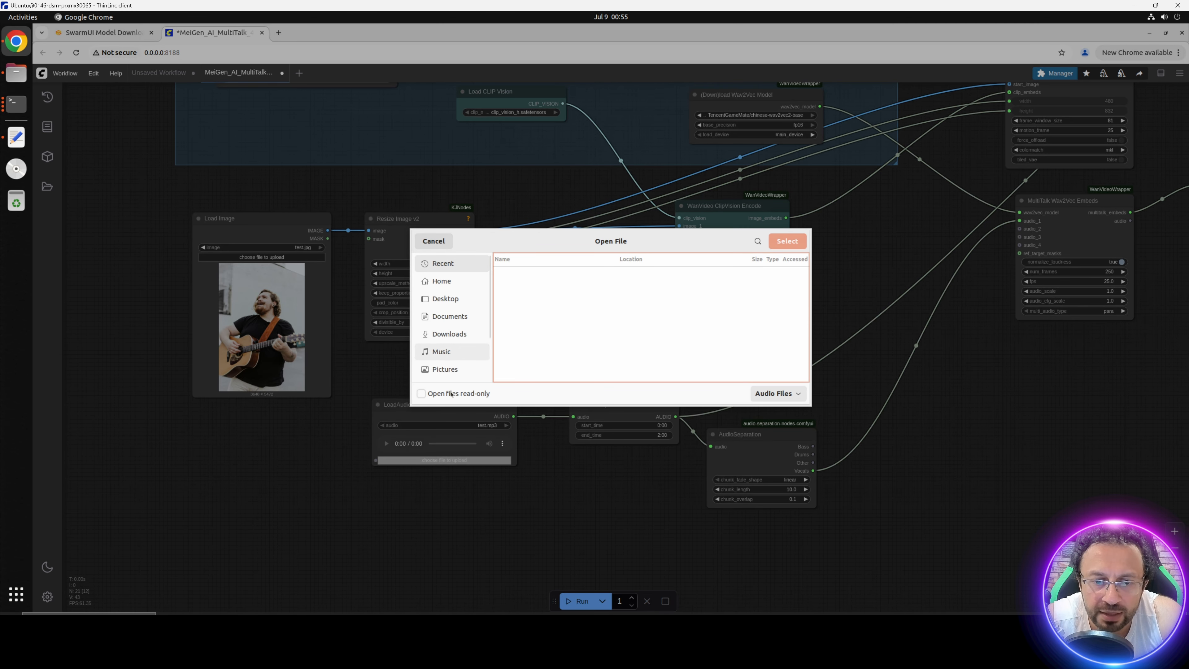
pyautogui.click(449, 334)
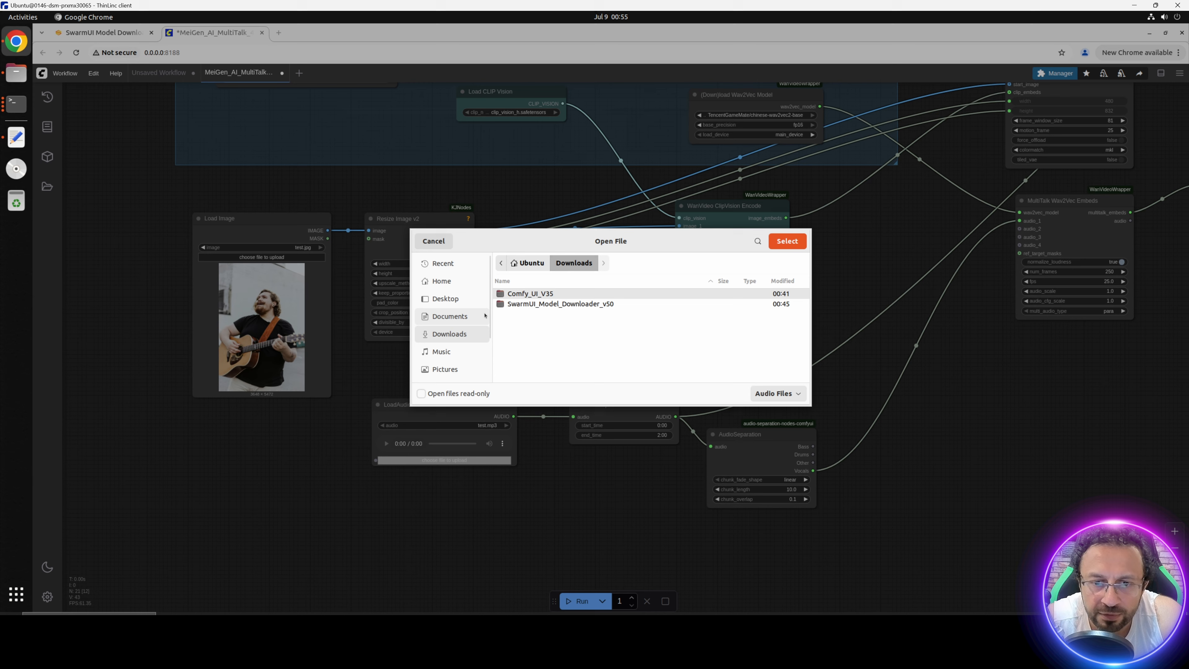
pyautogui.doubleClick(543, 294)
pyautogui.doubleClick(525, 304)
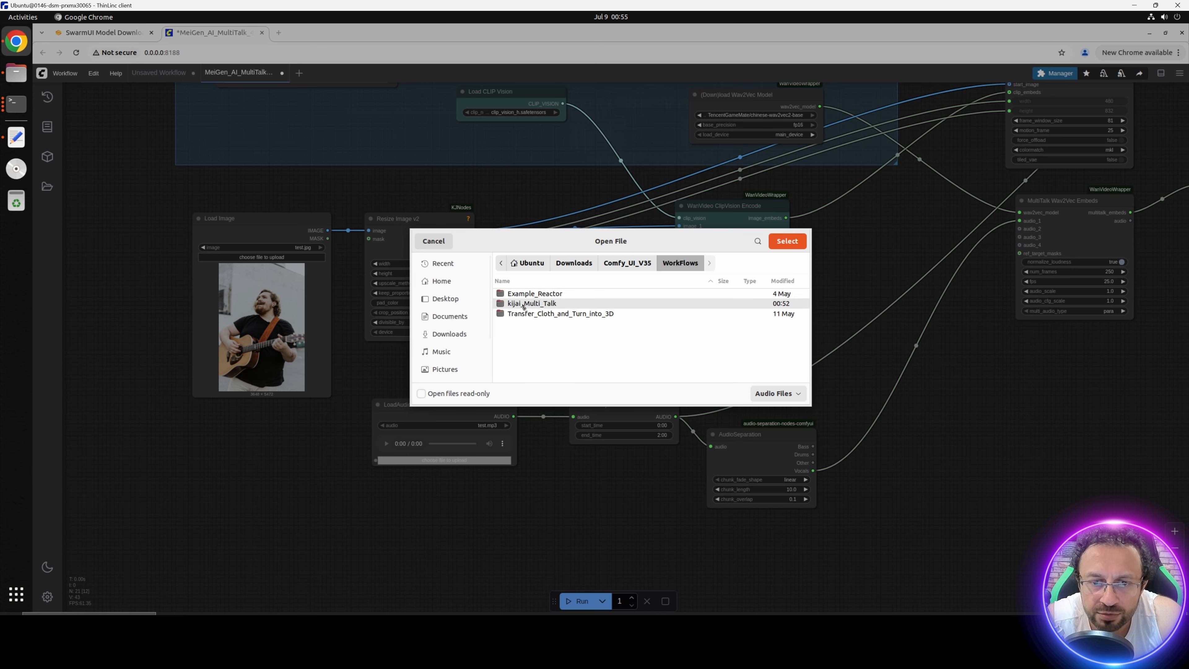
pyautogui.doubleClick(526, 302)
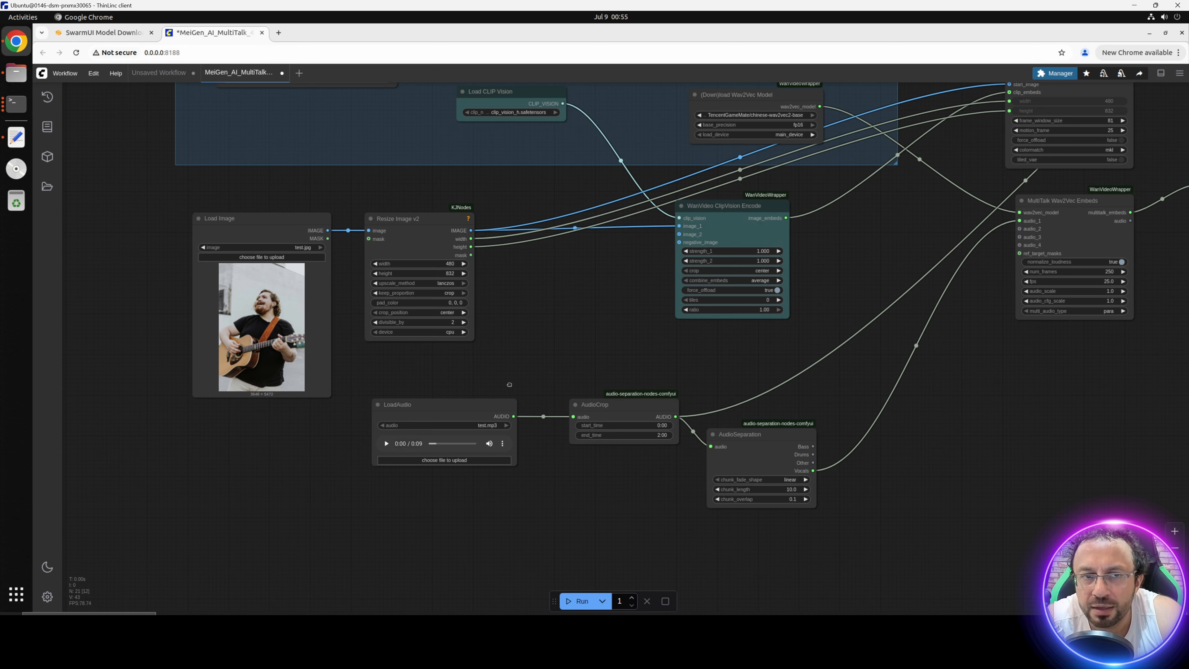
# Step: Run the MultiTalk workflow with the uploaded image and audio
pyautogui.scroll(5, 520, 307)
pyautogui.moveTo(895, 472); pyautogui.dragTo(659, 404)
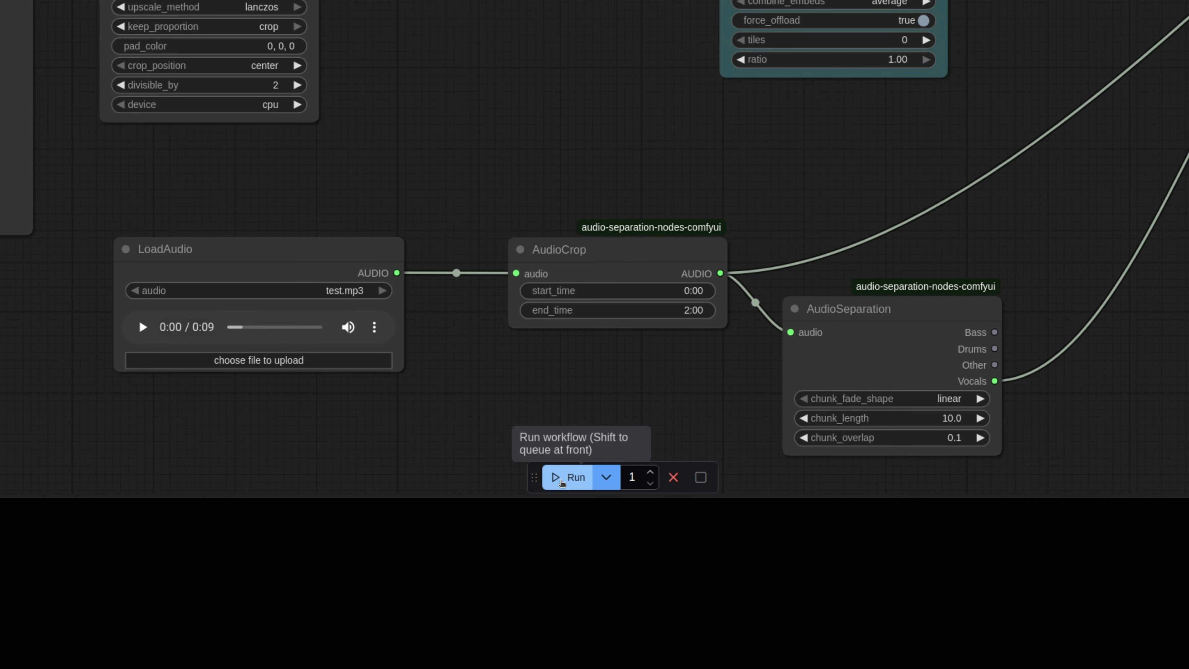
pyautogui.click(565, 482)
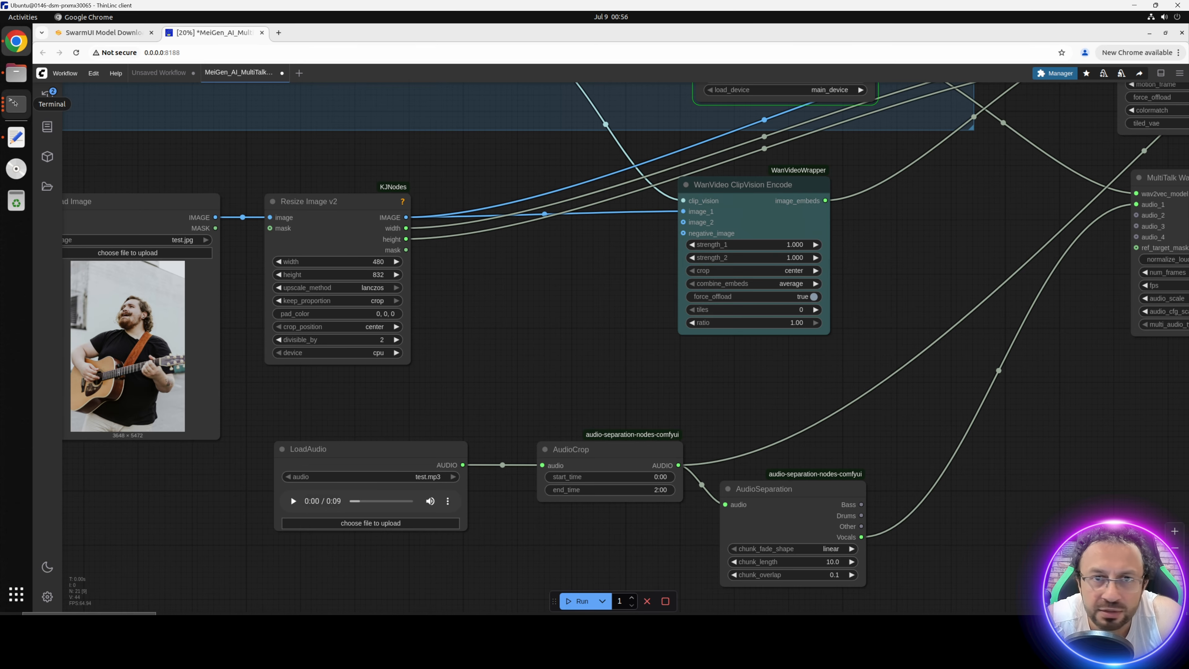
# Step: Bring up the ComfyUI generation log and run nvitop in a new terminal placed beside it to monitor the GPU
pyautogui.click(15, 103)
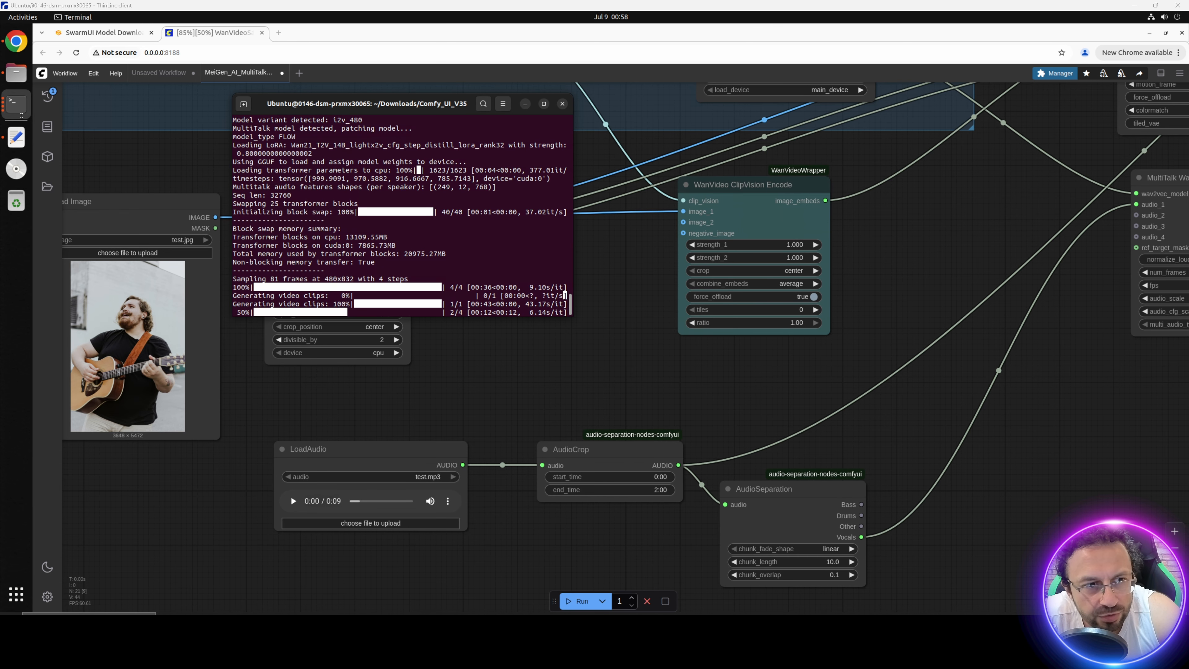
pyautogui.rightClick(17, 111)
pyautogui.click(117, 88)
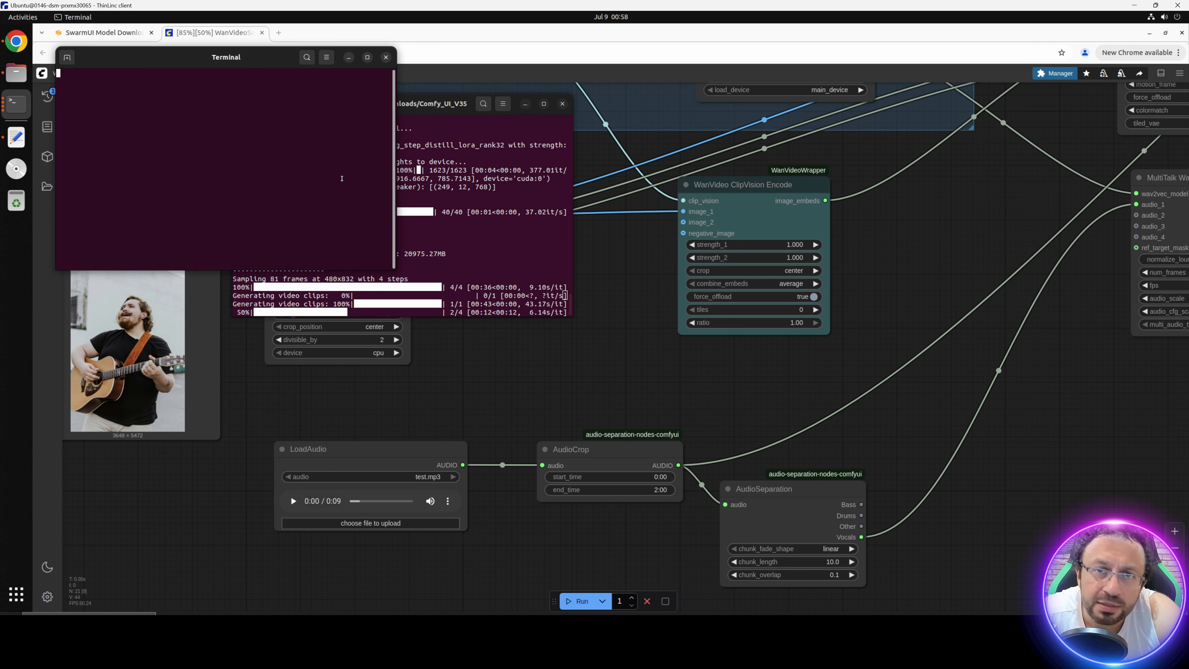
pyautogui.moveTo(197, 58); pyautogui.dragTo(746, 260)
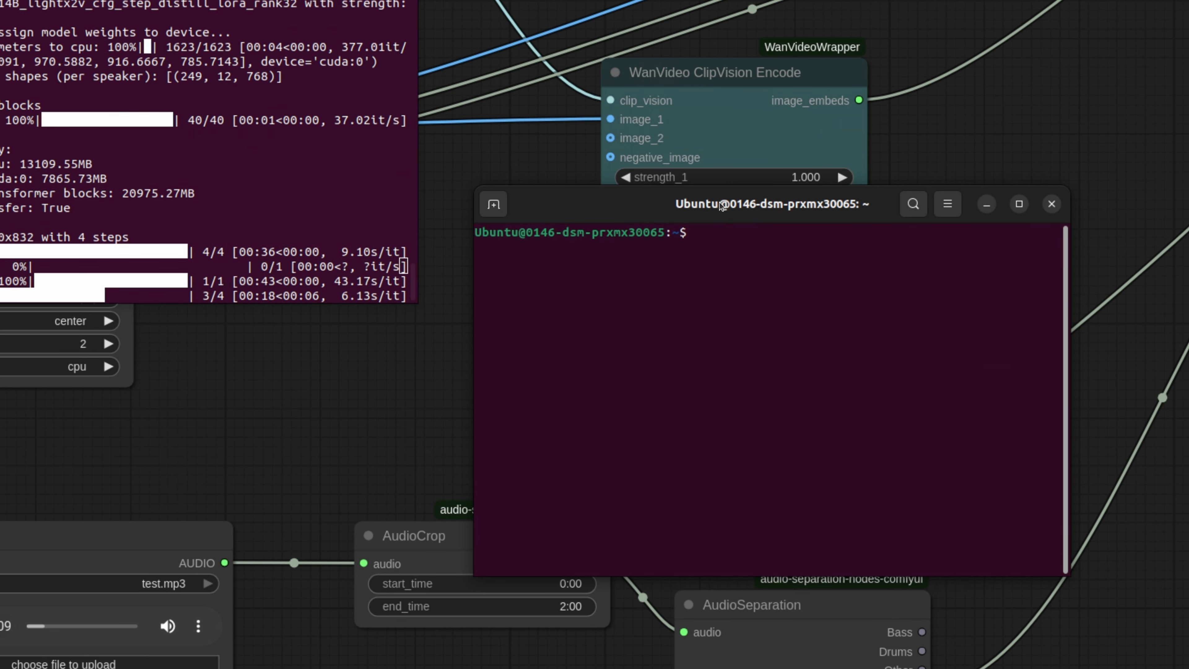
pyautogui.write('nvitop')
pyautogui.press('Return')
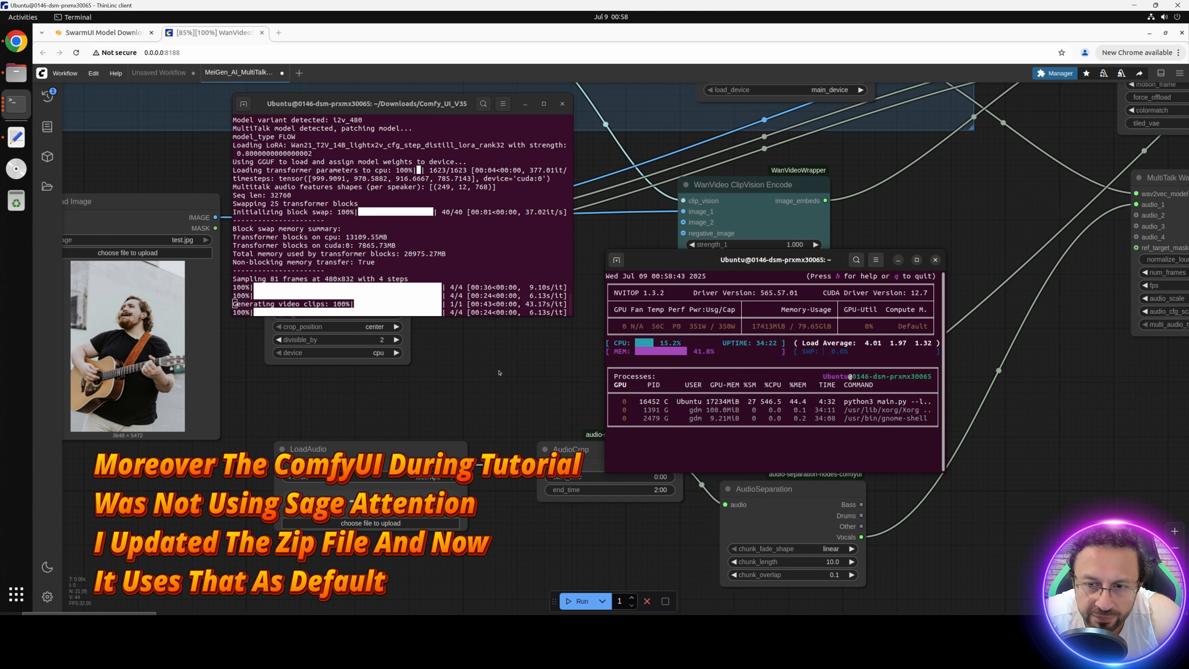
# Step: Set blocks_to_swap to 0 in the WanVideo BlockSwap node
pyautogui.moveTo(216, 103); pyautogui.dragTo(400, 393)
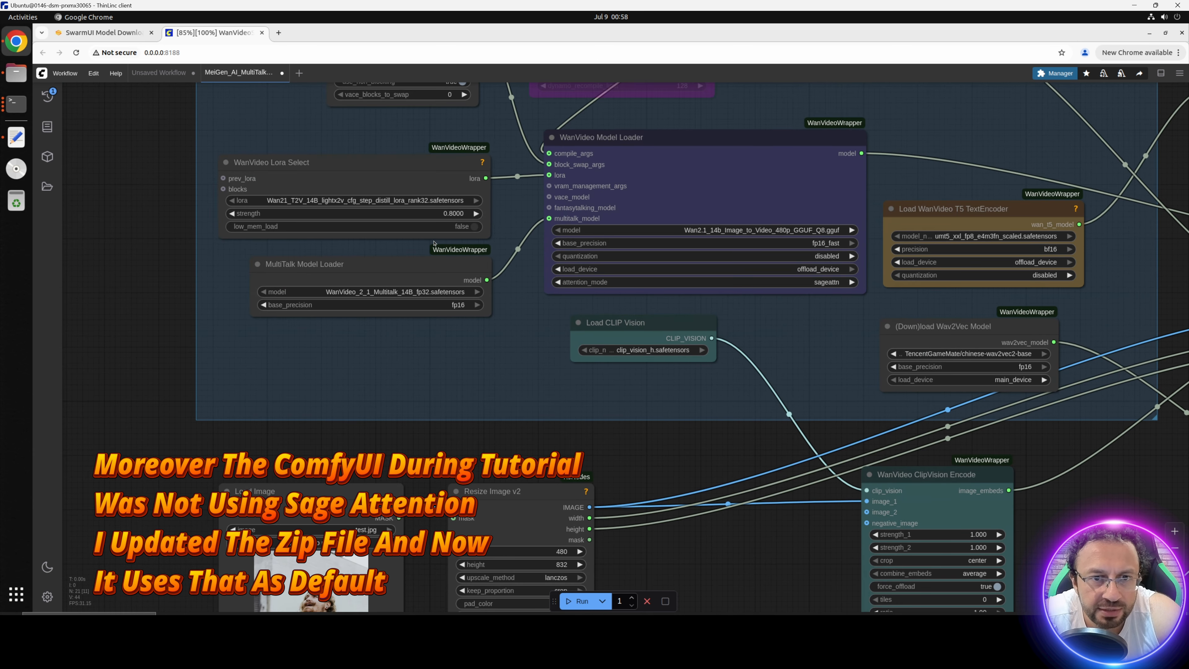
pyautogui.moveTo(369, 244); pyautogui.dragTo(356, 472)
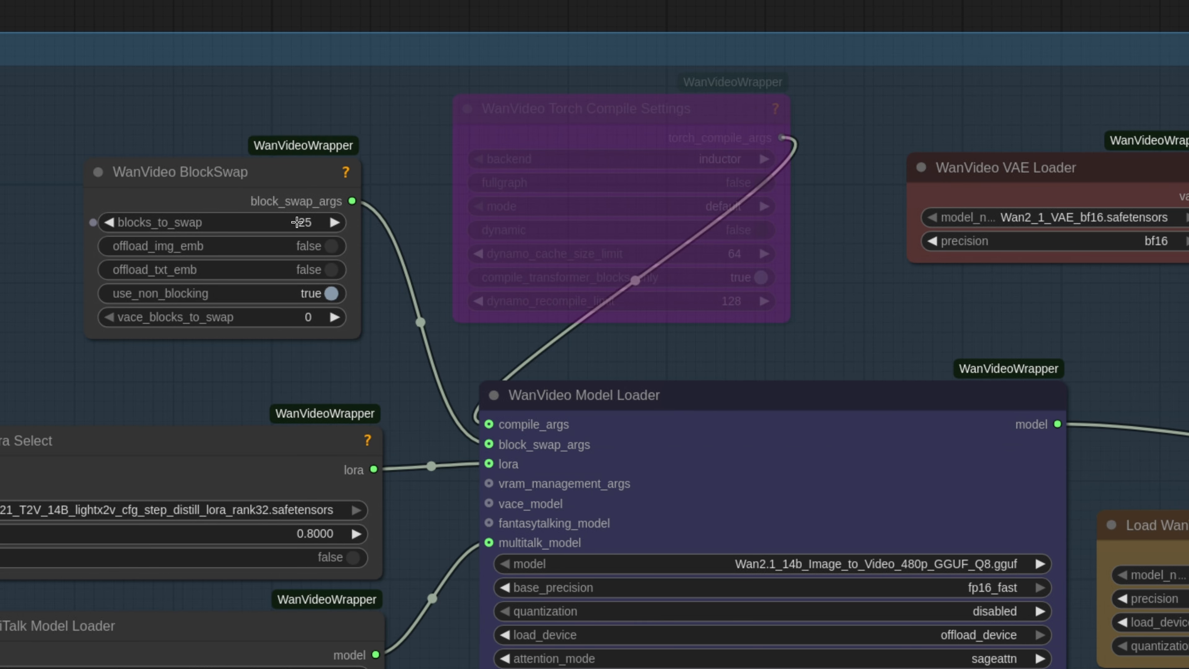
pyautogui.click(431, 272)
pyautogui.write('0')
pyautogui.press('Return')
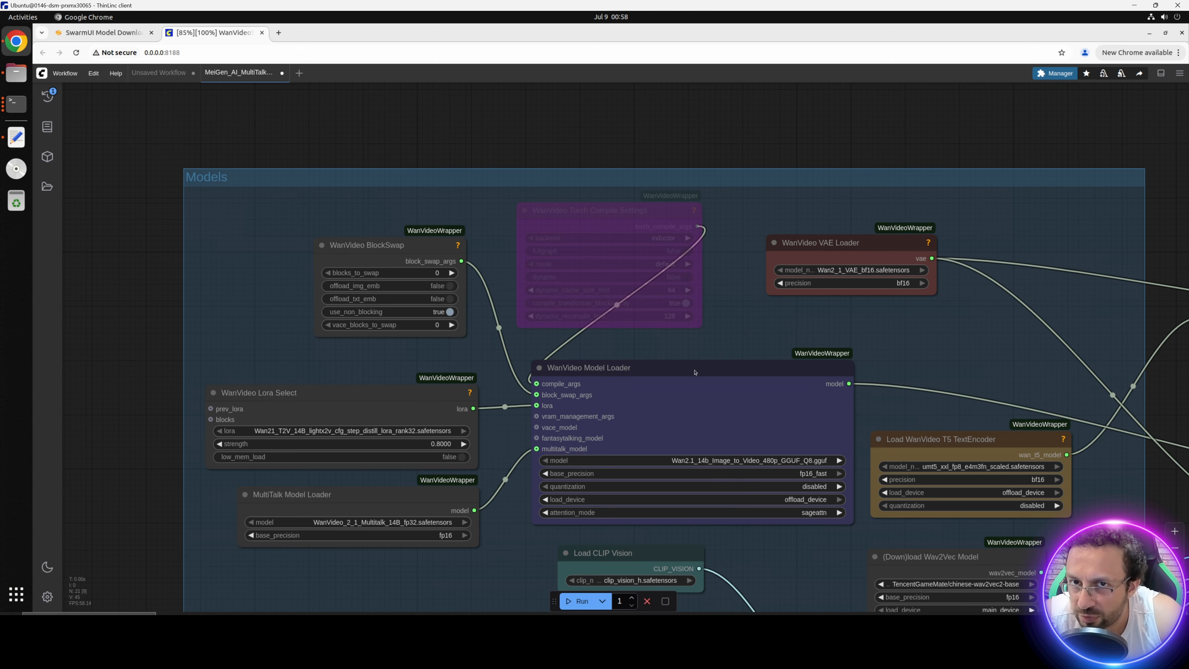
pyautogui.scroll(-5, 694, 396)
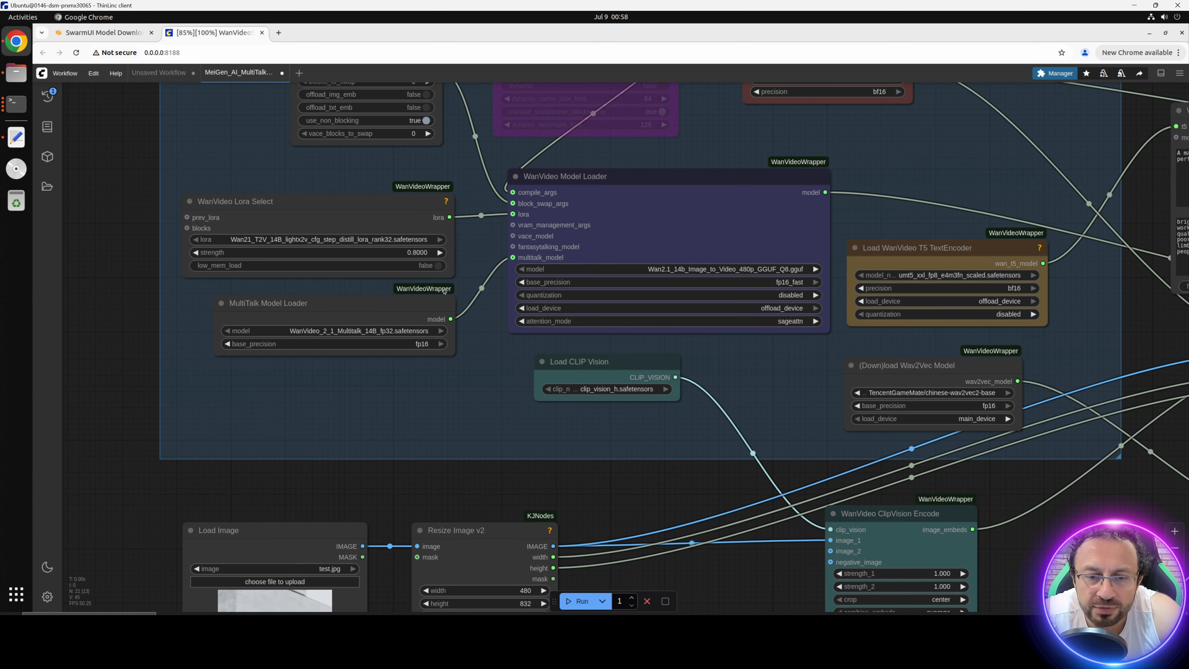
pyautogui.scroll(-5, 444, 291)
# Step: Find the ComfyUI terminal among the open terminal windows and check the video generation progress
pyautogui.click(14, 102)
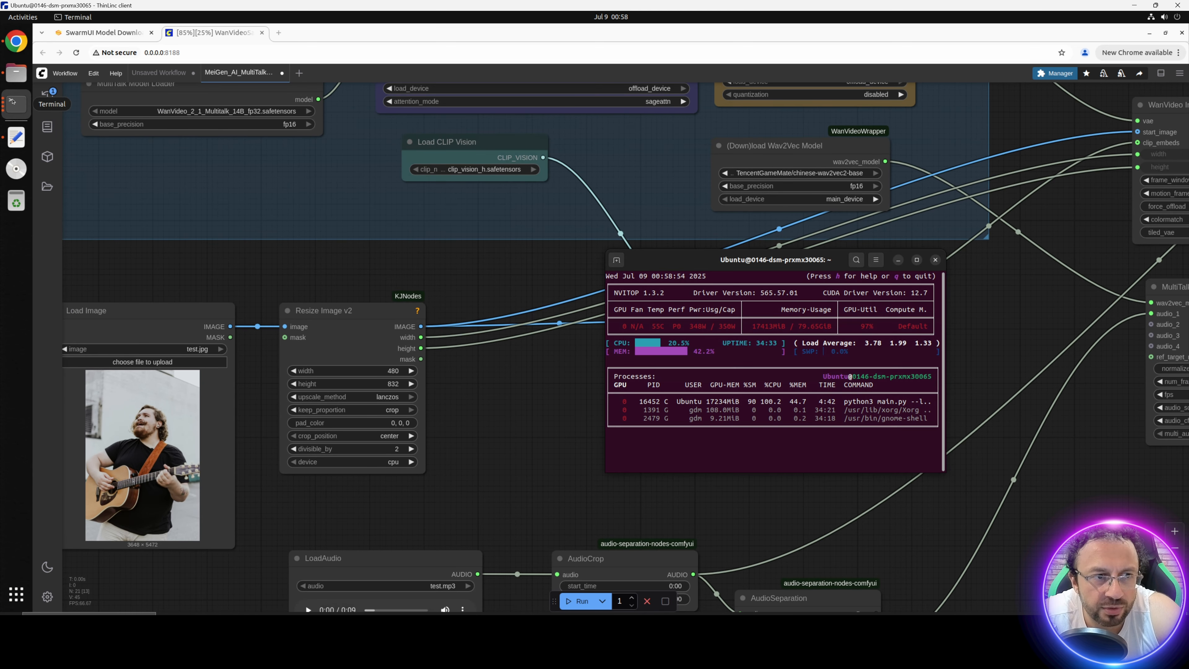
pyautogui.click(12, 101)
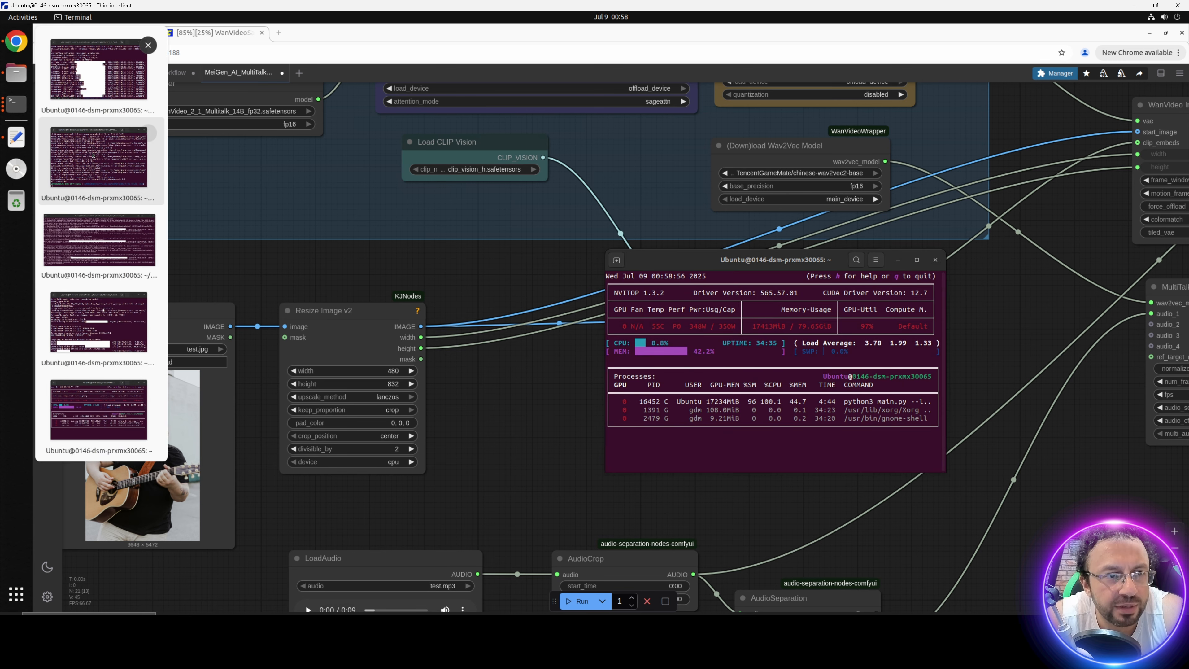
pyautogui.click(98, 240)
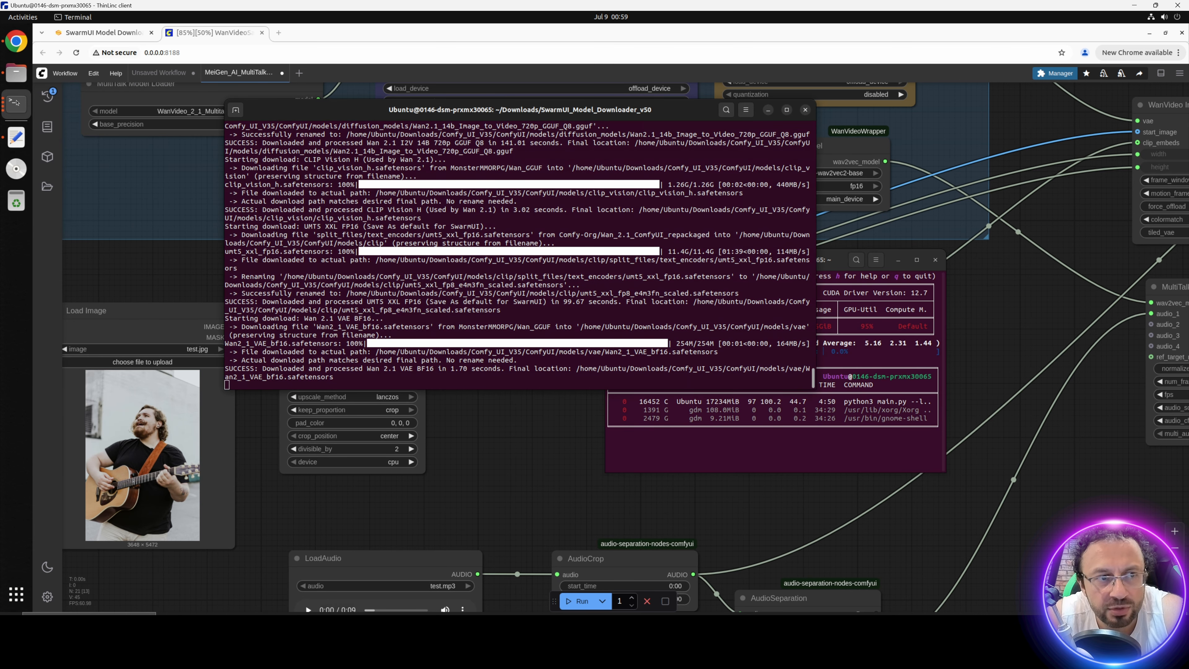
pyautogui.click(16, 103)
pyautogui.click(116, 310)
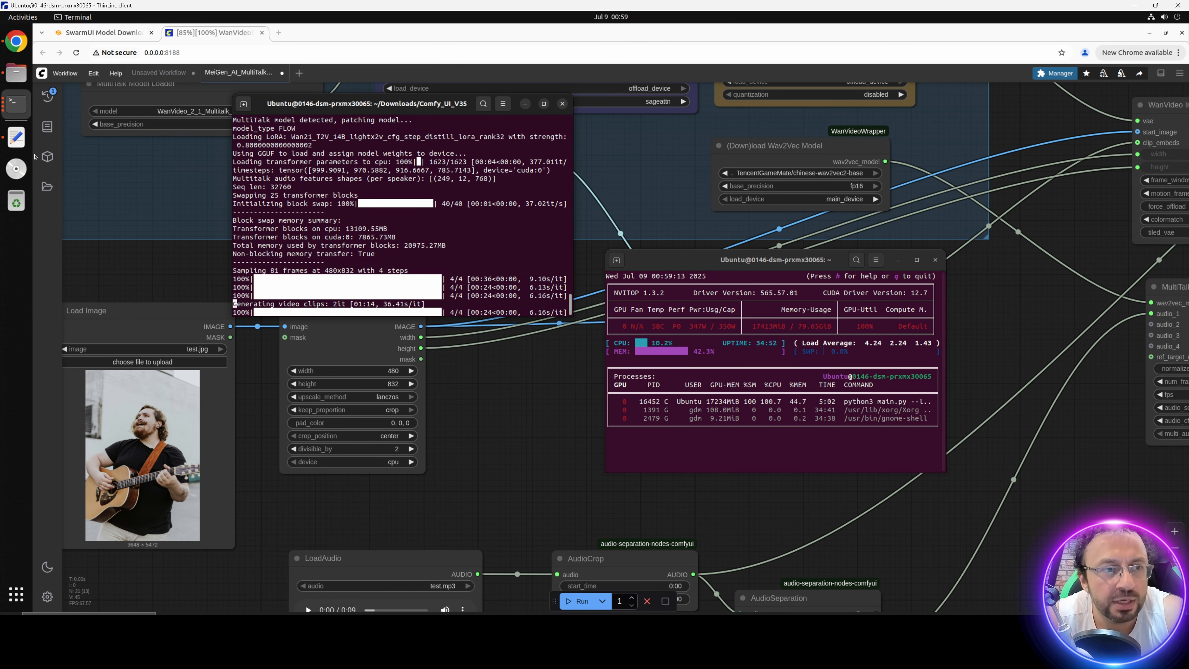
# Step: Review the instructions file's example of replacing the :300 part of the server address with port 8188
pyautogui.click(16, 137)
pyautogui.moveTo(160, 398); pyautogui.dragTo(41, 397)
pyautogui.moveTo(155, 400); pyautogui.dragTo(138, 401)
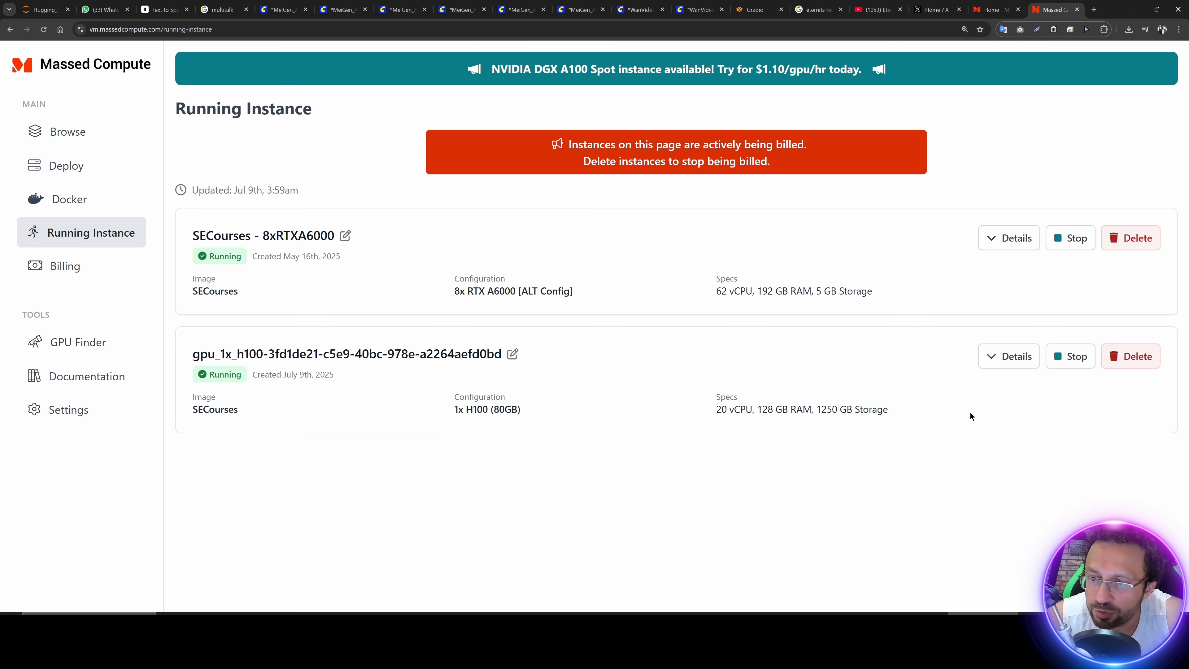
# Step: Copy the H100 instance's login address from its Massed Compute details and open that IP with port 8188 in the local browser
pyautogui.click(997, 363)
pyautogui.scroll(-2, 542, 493)
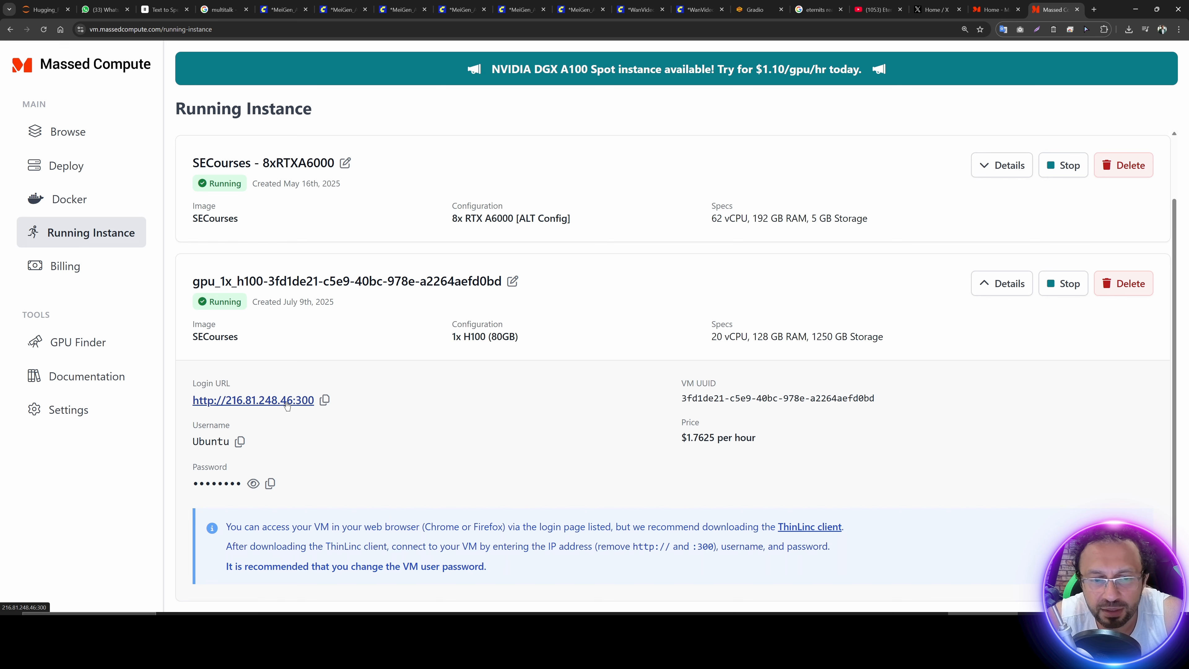
pyautogui.click(325, 401)
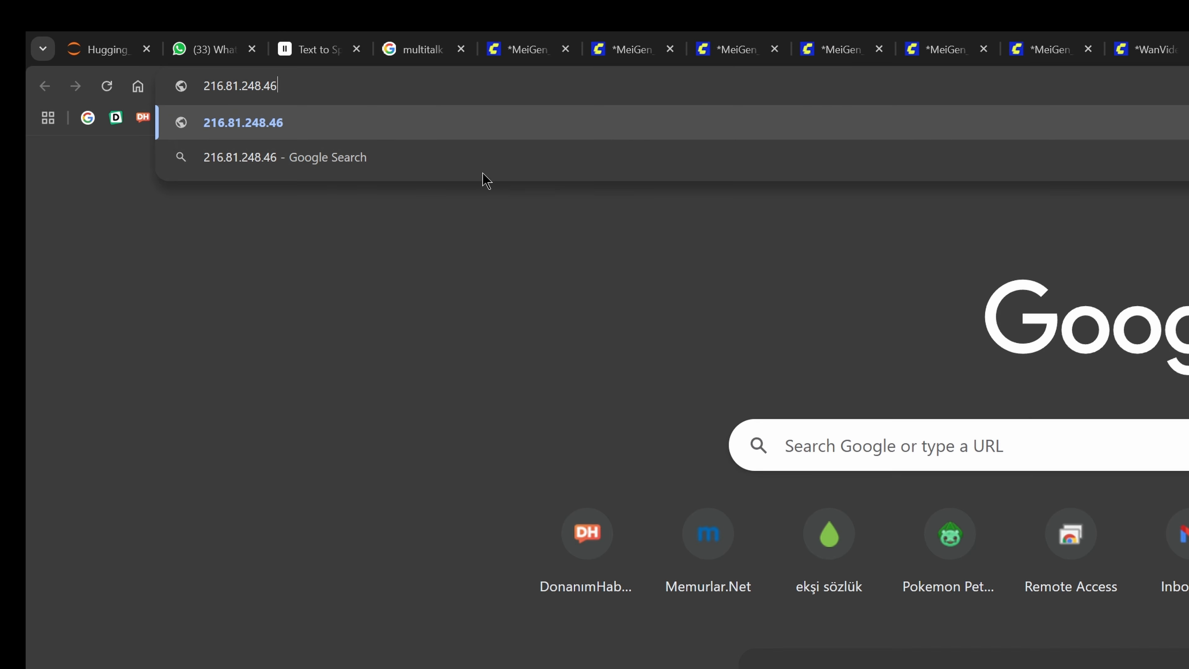
pyautogui.write(':')
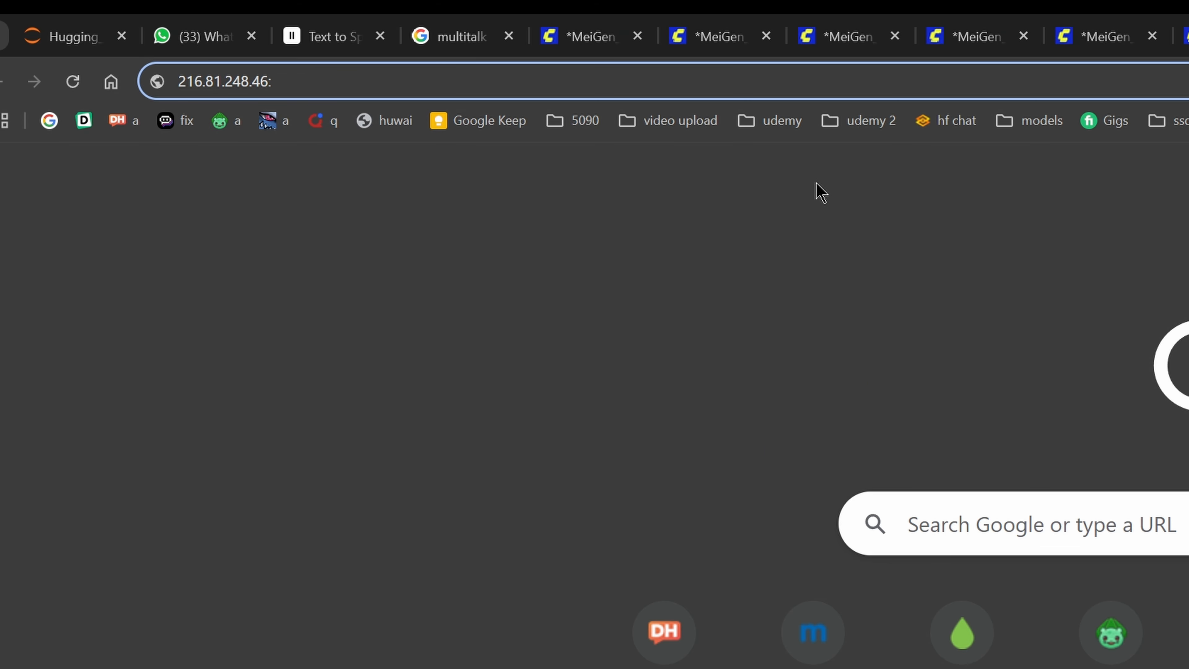
pyautogui.write('8188')
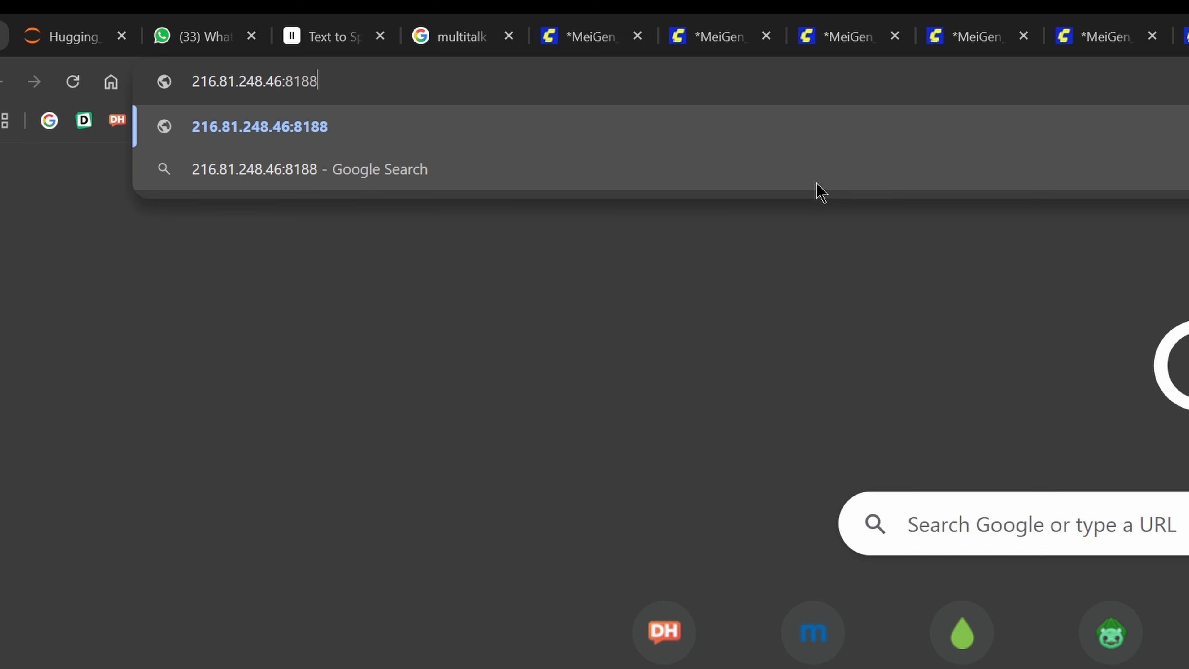
pyautogui.press('Return')
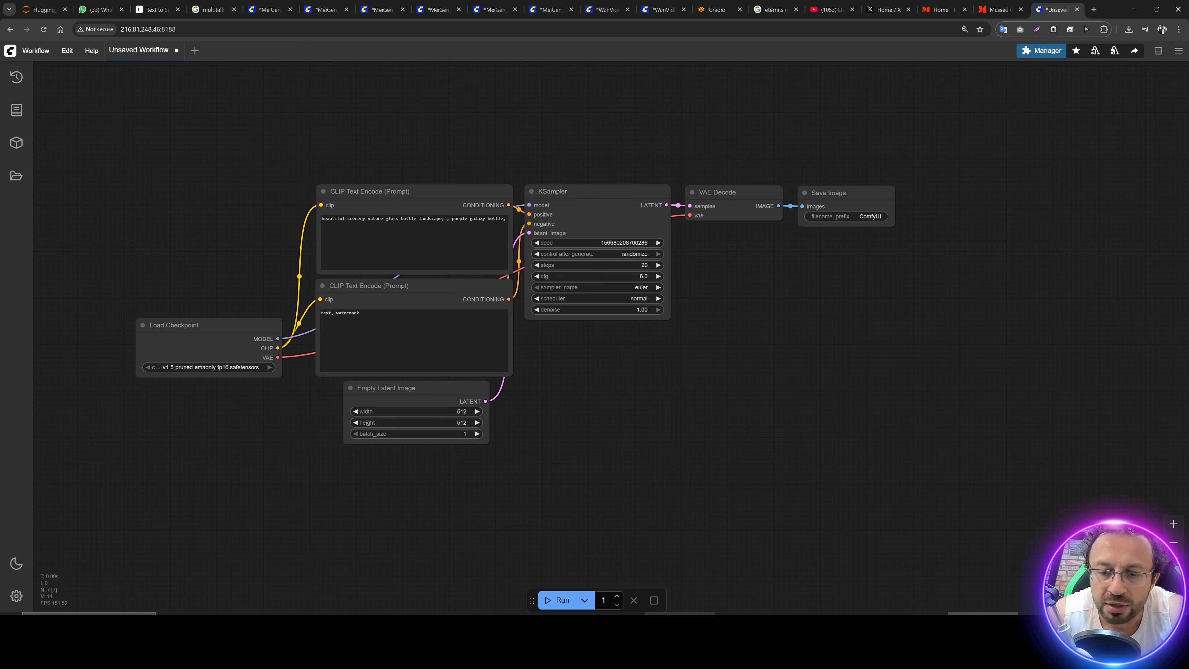
# Step: Load the MeiGen_AI_MultiTalk_480p_long_context.json workflow from the kijai_Multi_Talk folder into the locally opened ComfyUI
pyautogui.click(689, 615)
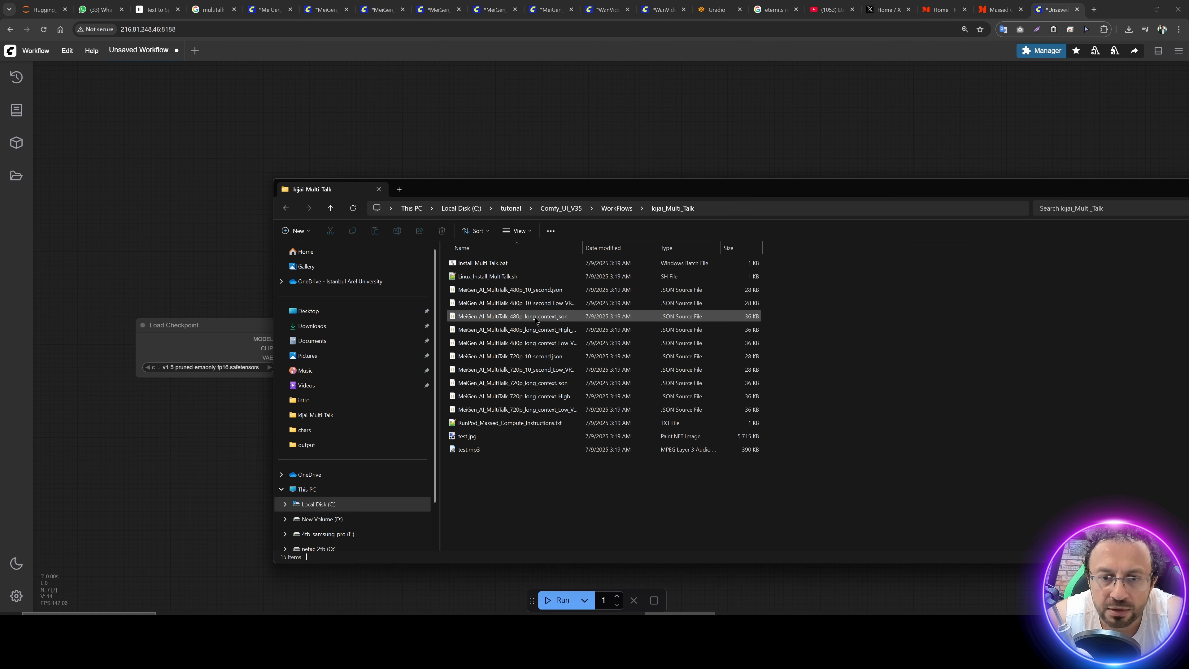
pyautogui.moveTo(512, 317); pyautogui.dragTo(519, 126)
# Step: Upload test.jpg as the input image and test.mp3 as the input audio from Comfy_UI_V27's WorkFlows/kijai_Multi_Talk folder
pyautogui.moveTo(424, 215); pyautogui.dragTo(662, 276)
pyautogui.click(249, 219)
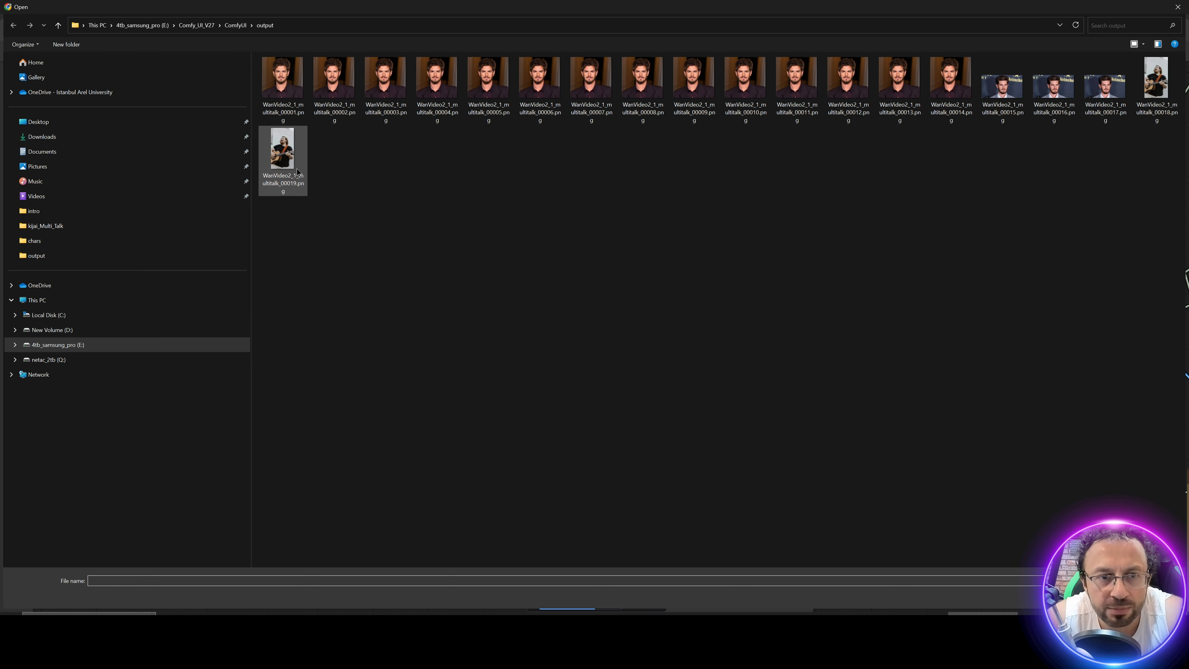
pyautogui.click(196, 25)
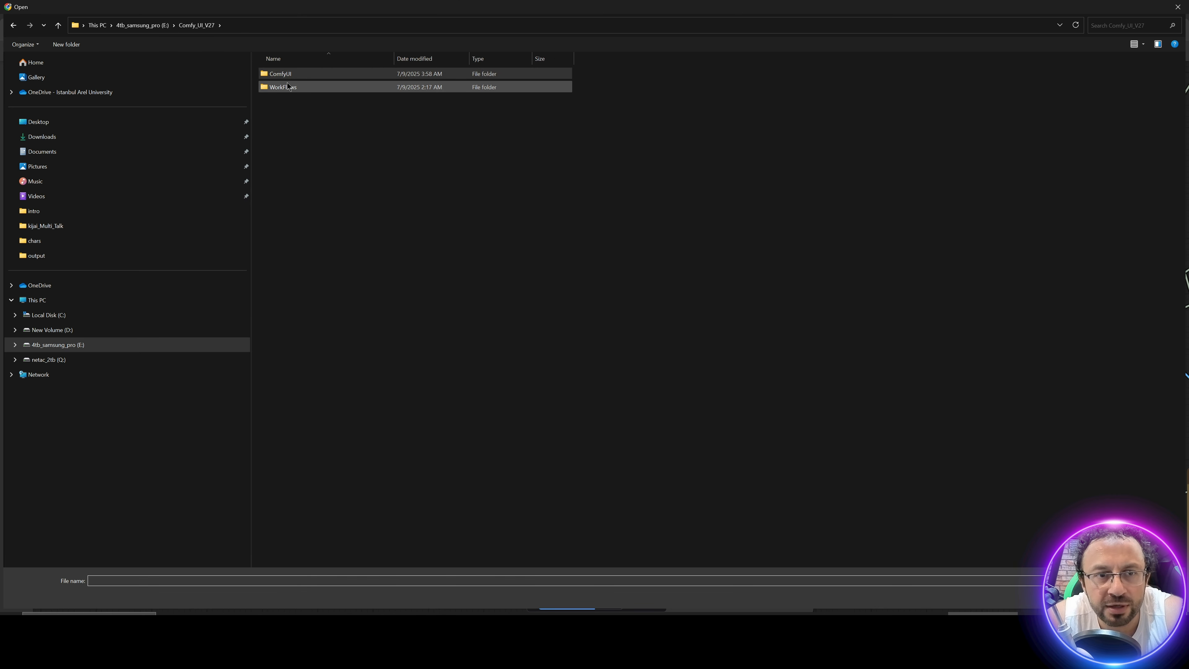
pyautogui.doubleClick(288, 87)
pyautogui.doubleClick(290, 88)
pyautogui.doubleClick(286, 82)
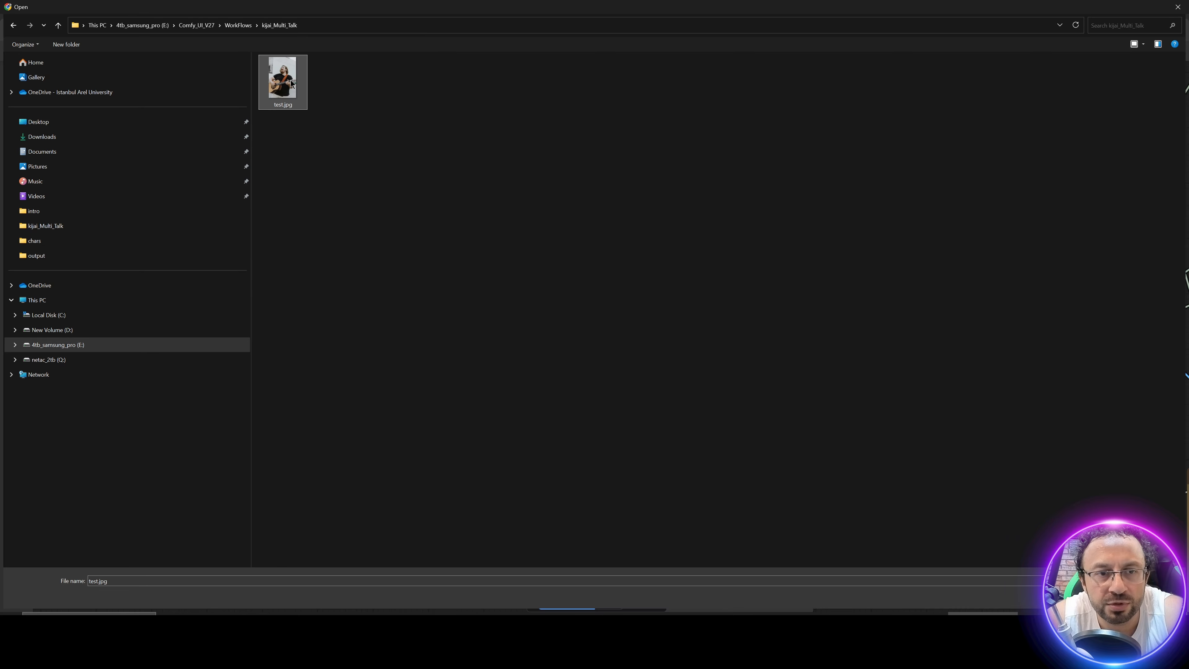
pyautogui.click(487, 494)
pyautogui.doubleClick(323, 74)
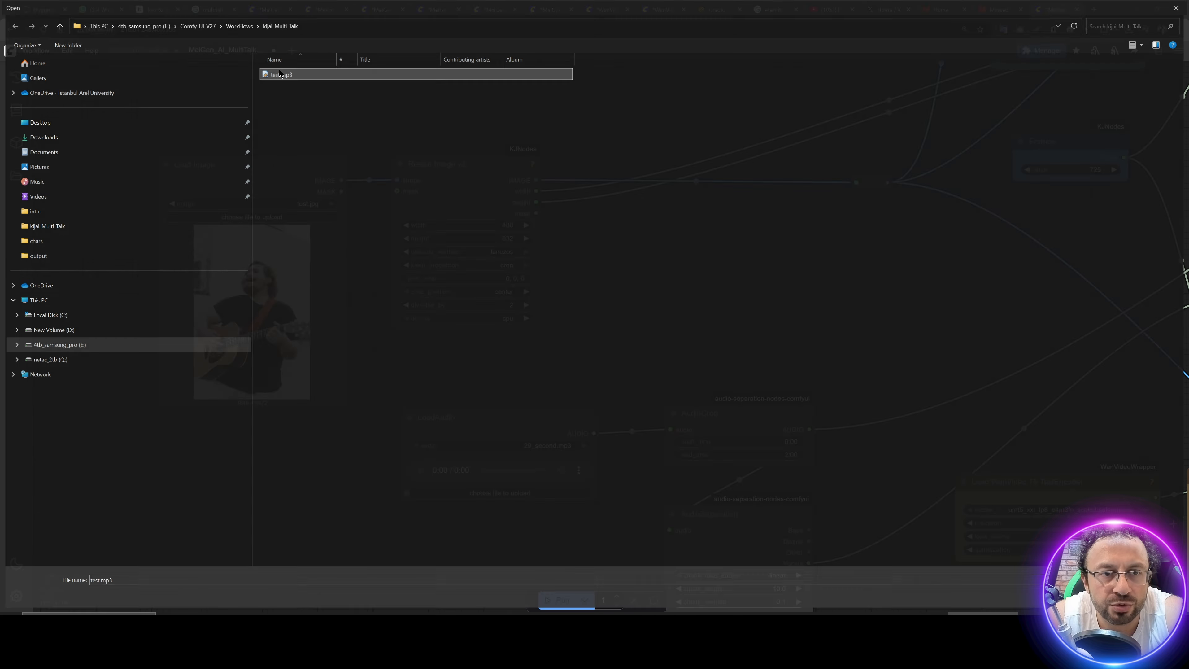
# Step: Set blocks_to_swap to 0 in the WanVideo BlockSwap node of the long-context workflow
pyautogui.moveTo(786, 311); pyautogui.dragTo(815, 428)
pyautogui.moveTo(490, 208); pyautogui.dragTo(573, 516)
pyautogui.moveTo(451, 102); pyautogui.dragTo(442, 153)
pyautogui.click(442, 201)
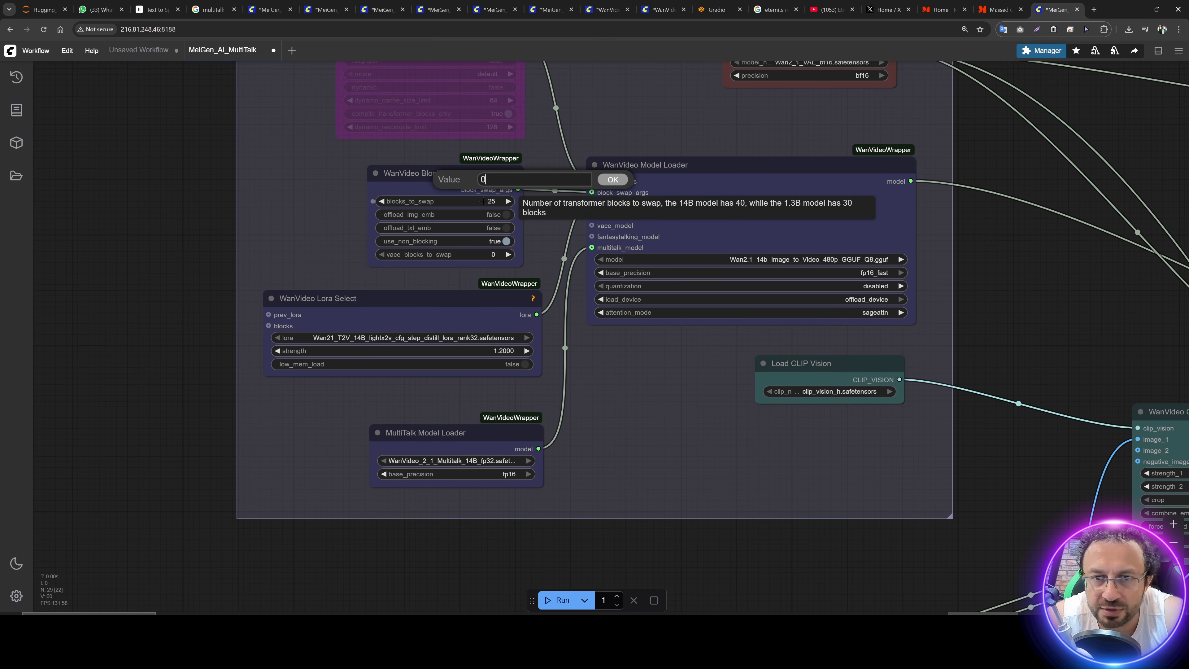
pyautogui.write('0')
pyautogui.press('Return')
# Step: Check the sampler settings and the video preview in the VM's own ComfyUI session
pyautogui.hotkey('alt', 'Tab')
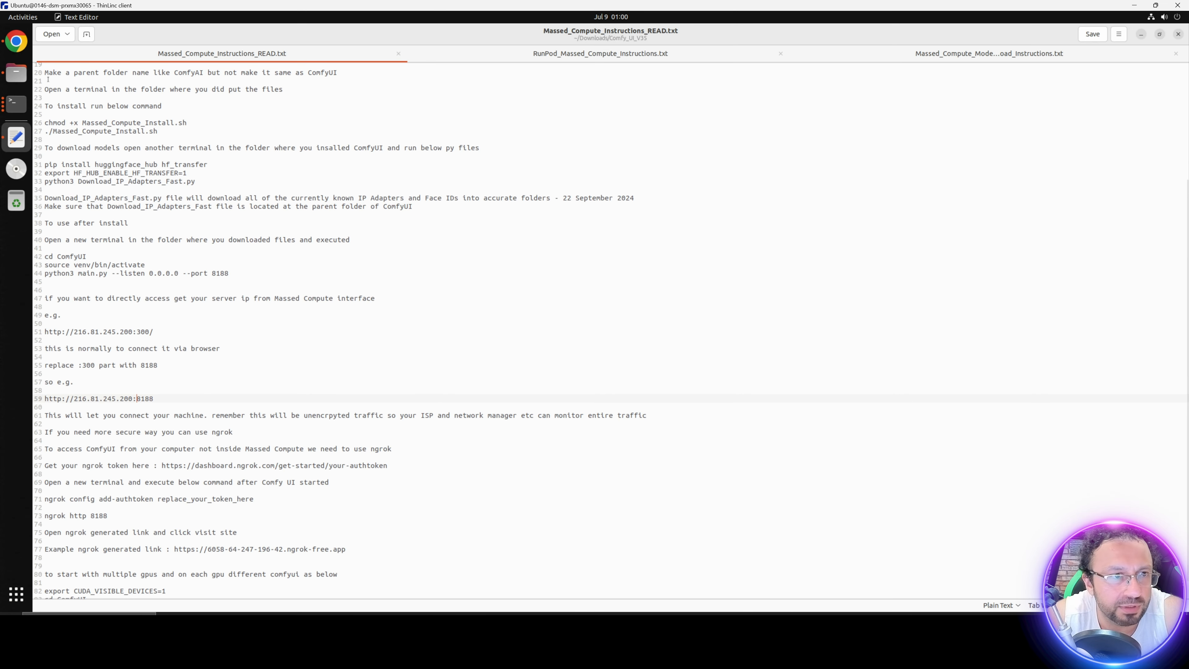
pyautogui.hotkey('alt', 'Tab')
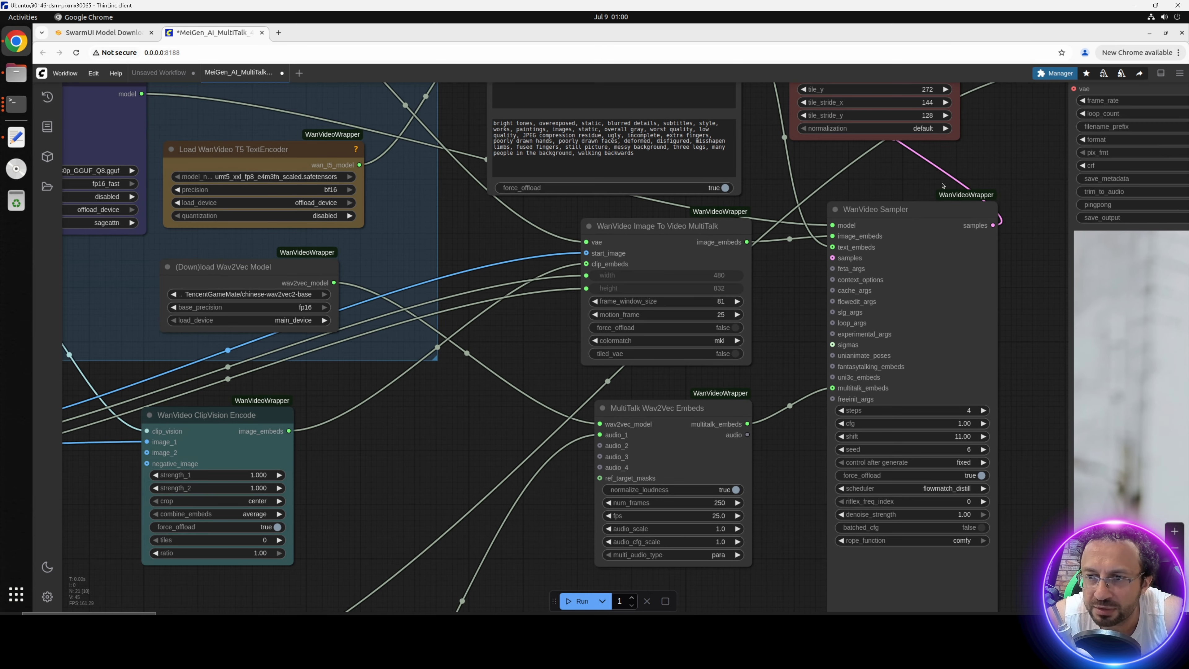
pyautogui.moveTo(941, 183); pyautogui.dragTo(327, 30)
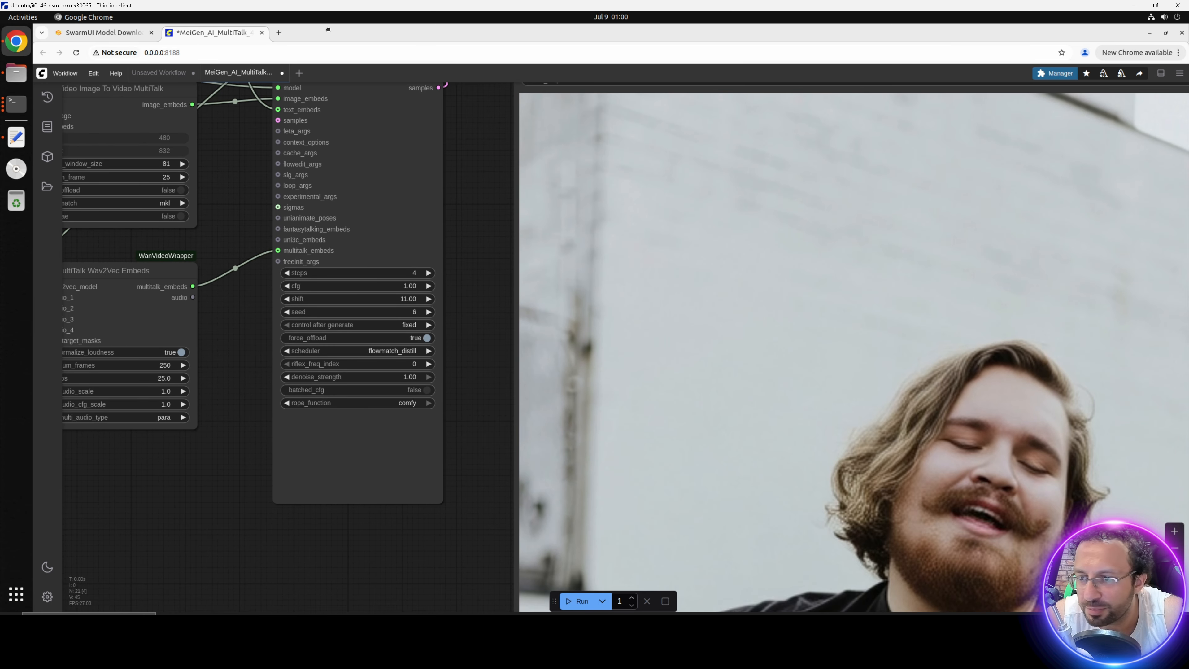
pyautogui.hotkey('alt', 'Tab')
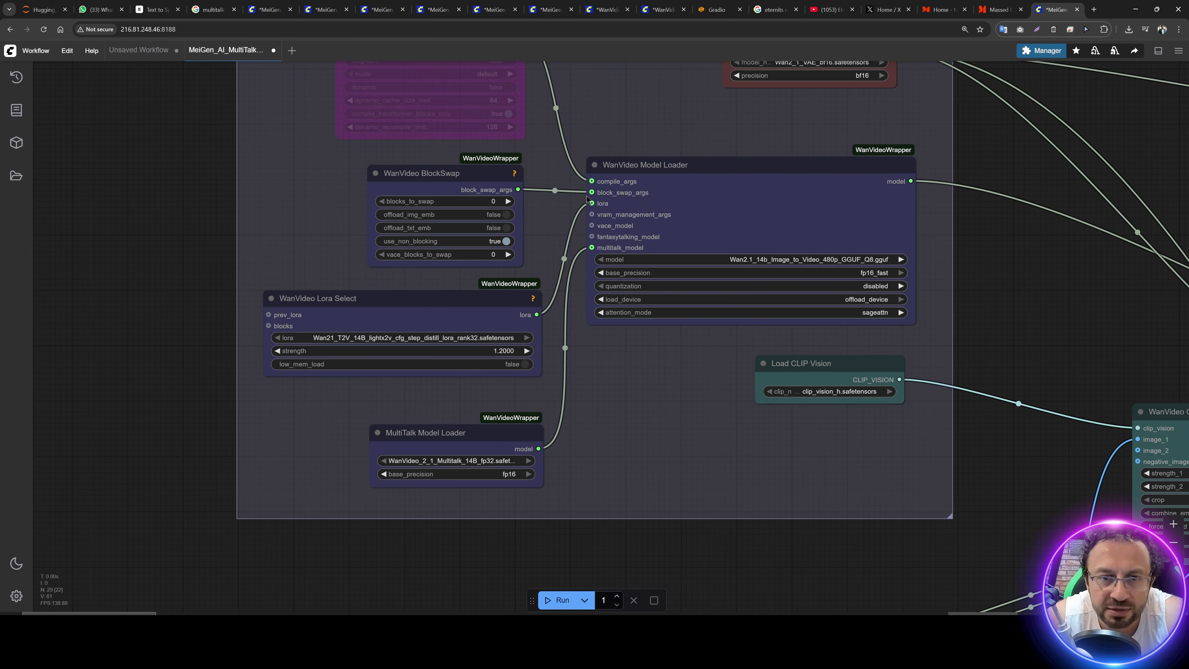
# Step: Run the 480p long-context workflow and look over its sampler, decode and Video Combine nodes during generation
pyautogui.moveTo(880, 598); pyautogui.dragTo(695, 257)
pyautogui.click(561, 600)
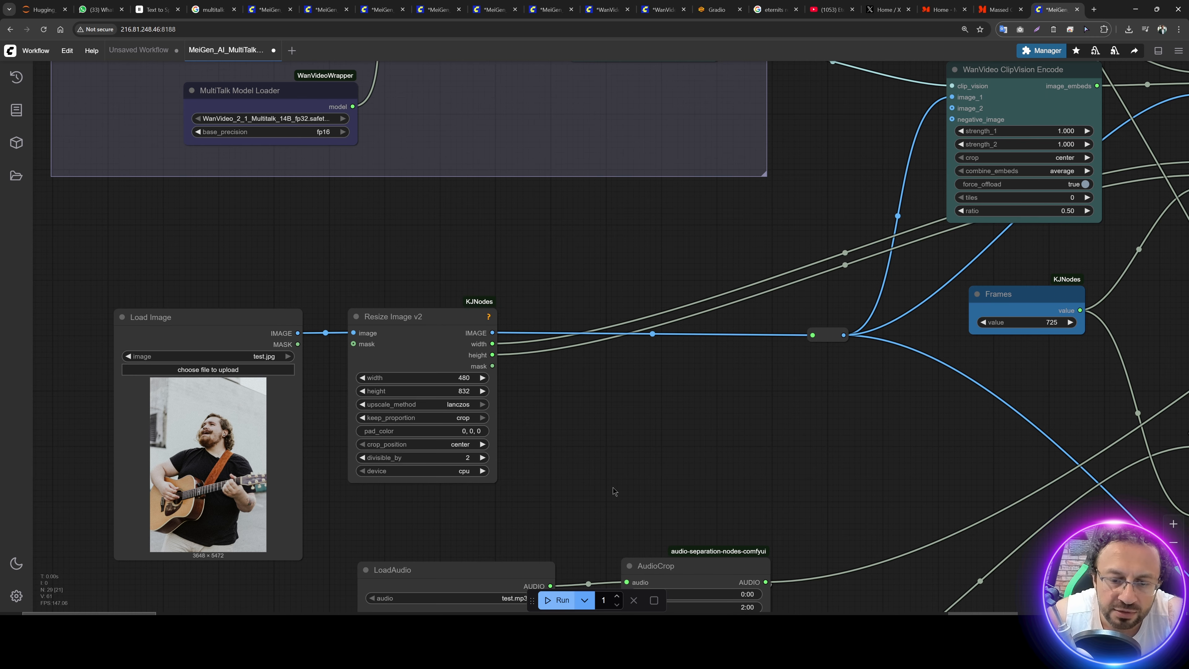
pyautogui.scroll(-3, 674, 416)
pyautogui.moveTo(706, 298); pyautogui.dragTo(286, 393)
pyautogui.moveTo(741, 417); pyautogui.dragTo(565, 290)
pyautogui.moveTo(905, 231); pyautogui.dragTo(806, 292)
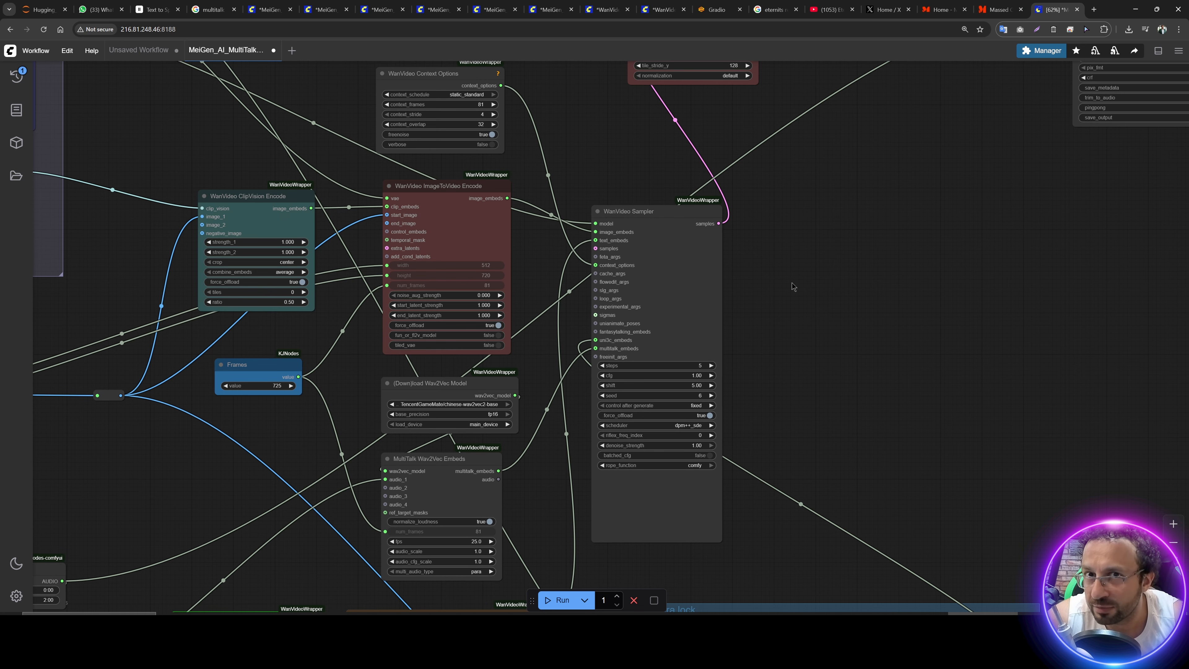
pyautogui.scroll(-2, 775, 283)
pyautogui.moveTo(1071, 213); pyautogui.dragTo(592, 291)
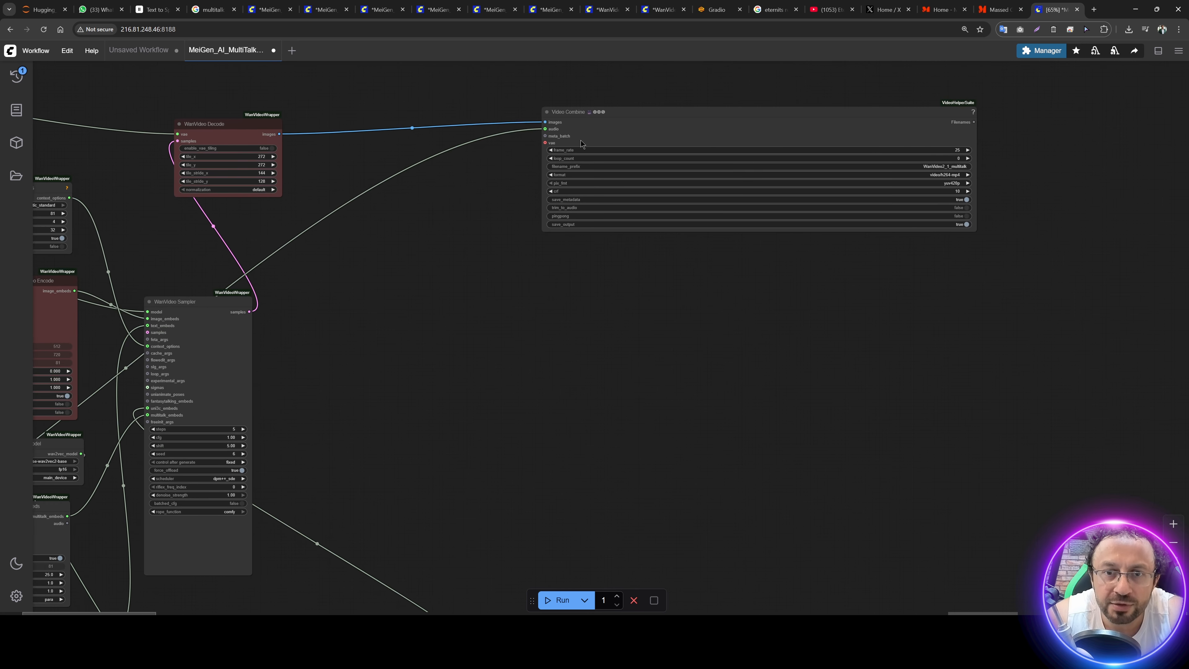
pyautogui.scroll(1, 687, 395)
pyautogui.scroll(1, 687, 395)
pyautogui.moveTo(669, 360); pyautogui.dragTo(502, 462)
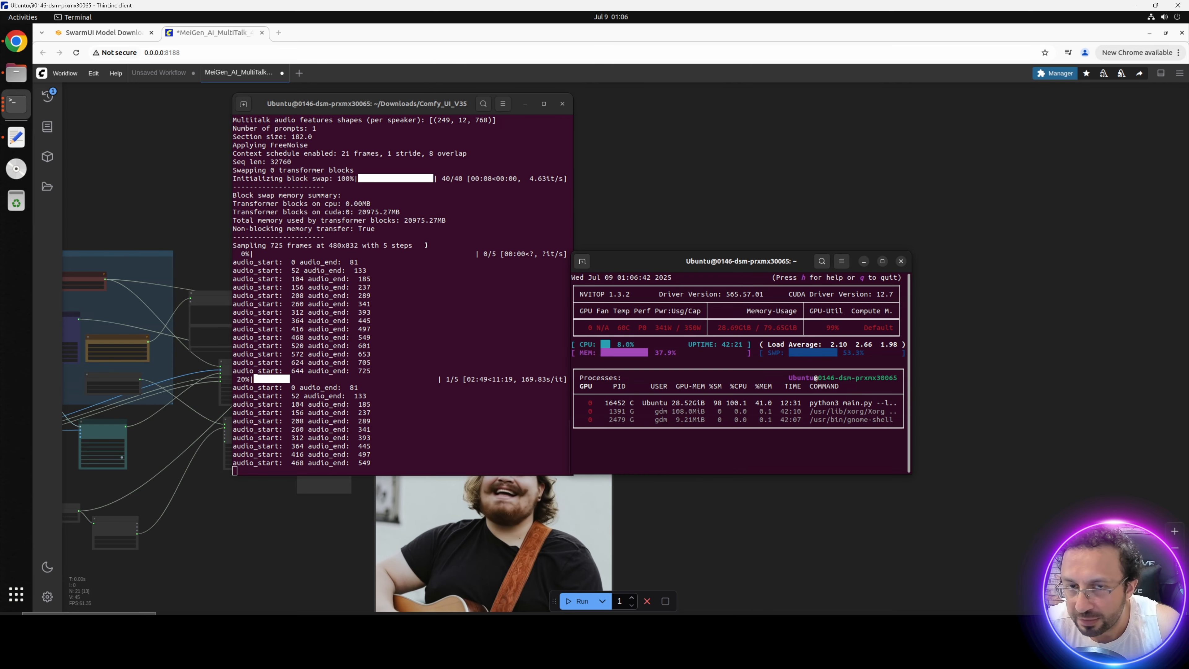
# Step: Review the generation log in the VM's ComfyUI terminal, comparing block swap and sampling speeds, with the nvitop window moved aside
pyautogui.scroll(15, 426, 245)
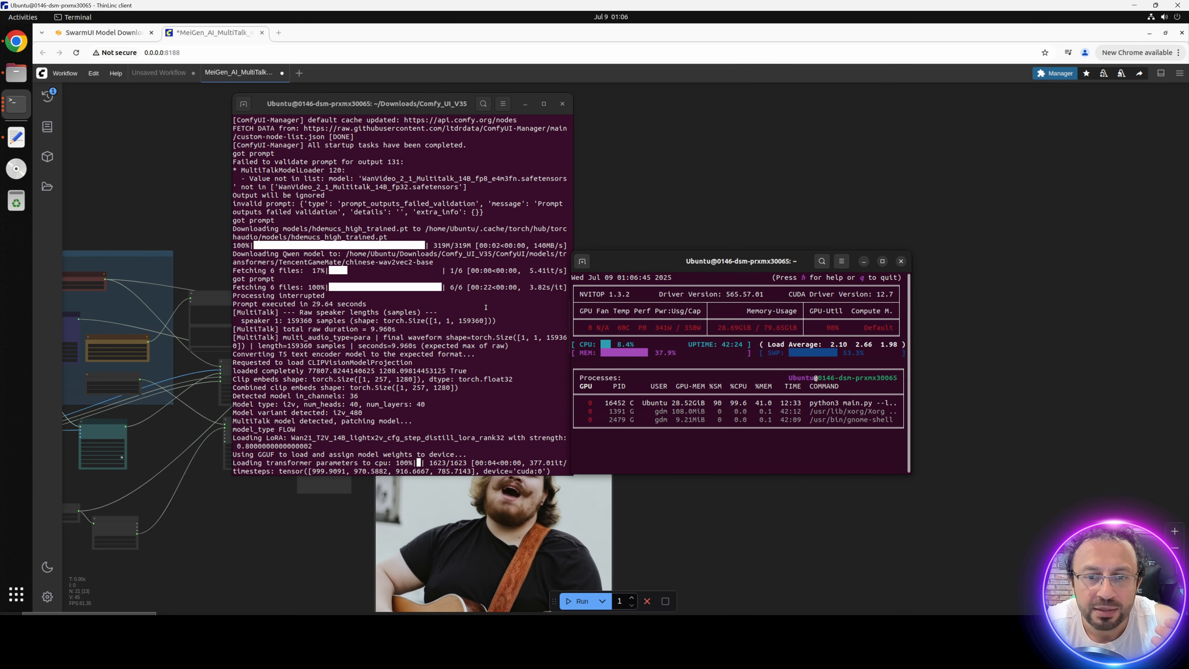
pyautogui.moveTo(646, 263); pyautogui.dragTo(686, 258)
pyautogui.scroll(-13, 501, 313)
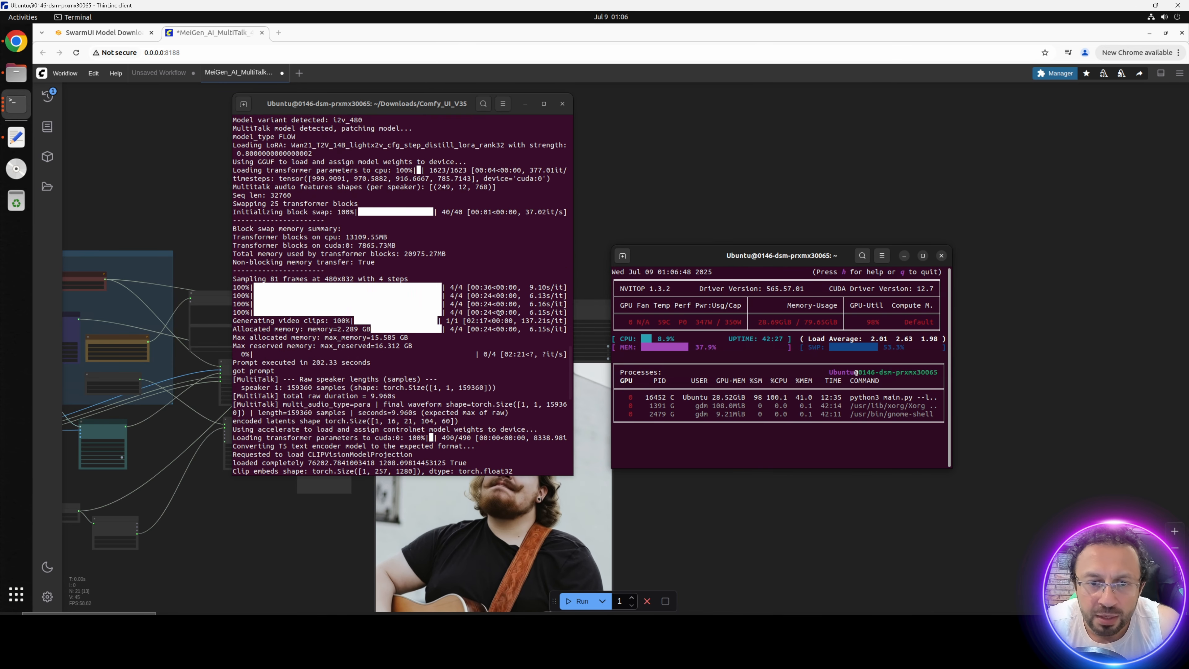
pyautogui.scroll(-2, 501, 312)
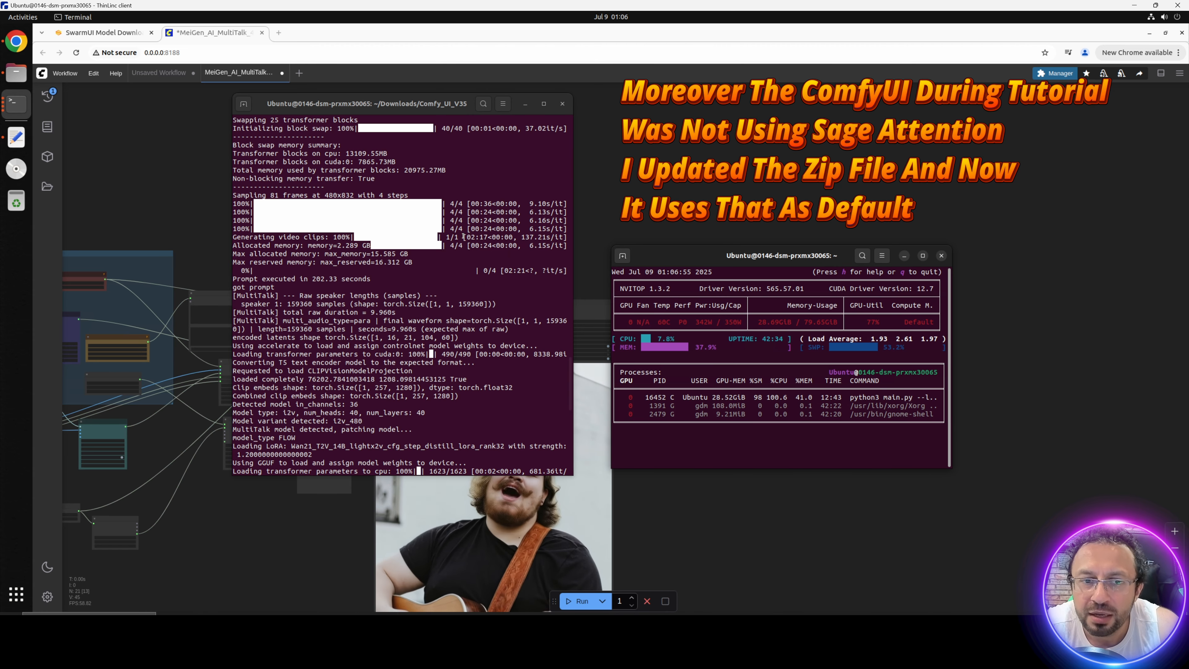
pyautogui.scroll(-4, 464, 236)
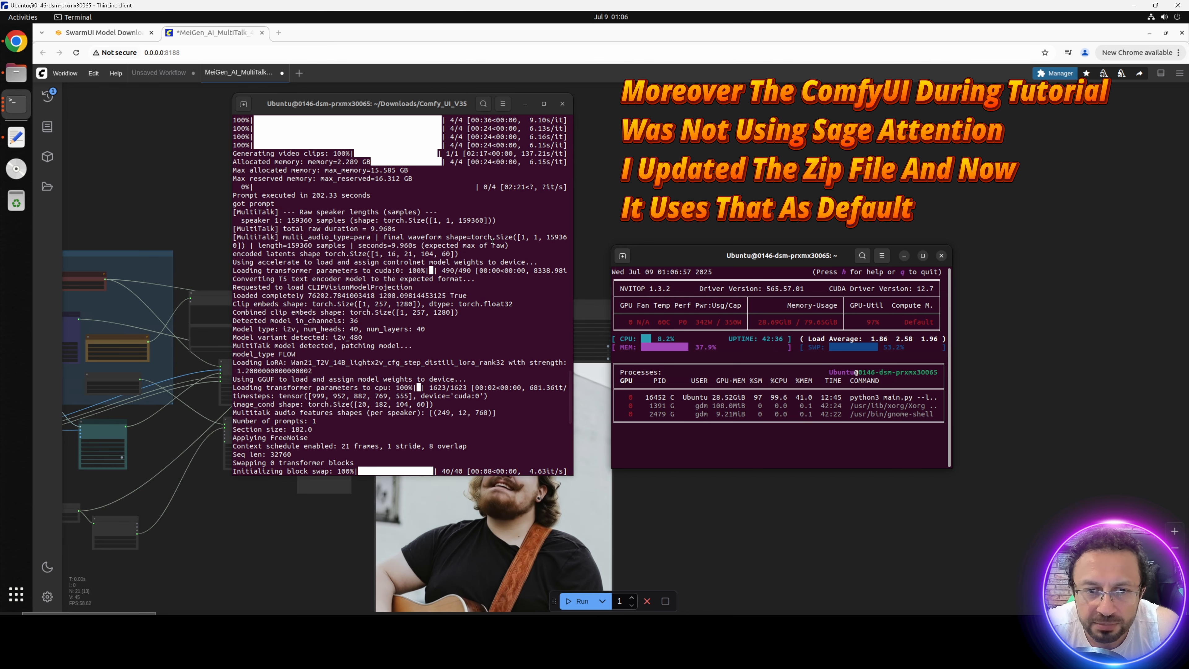
pyautogui.scroll(2, 493, 241)
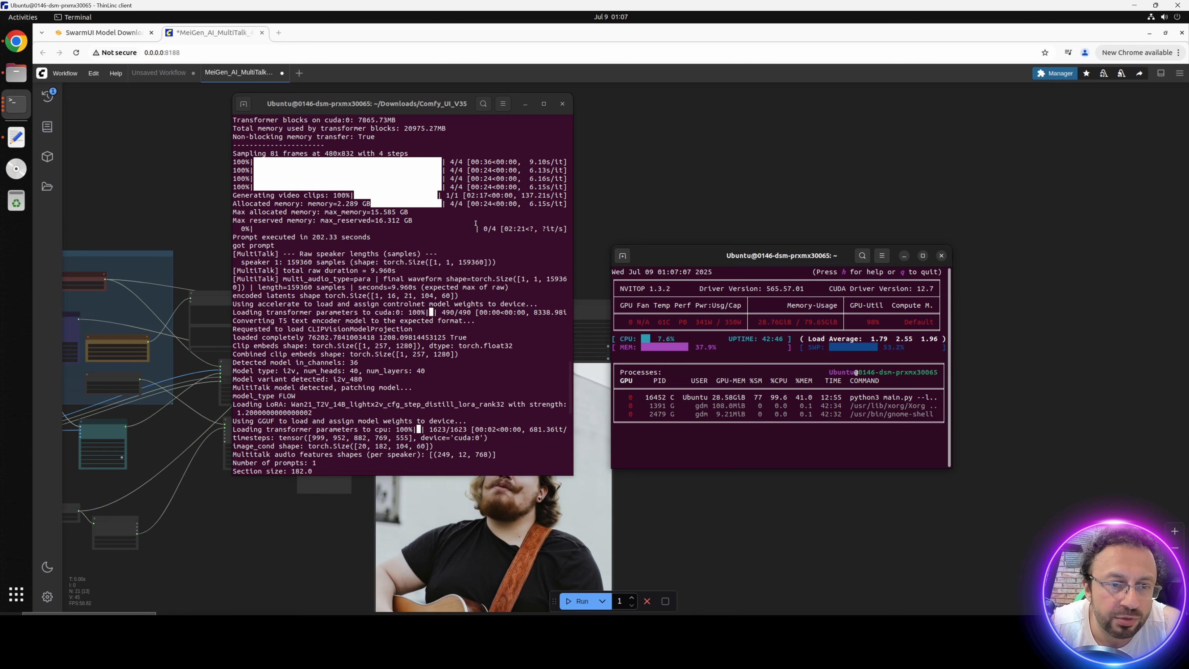
pyautogui.scroll(2, 475, 224)
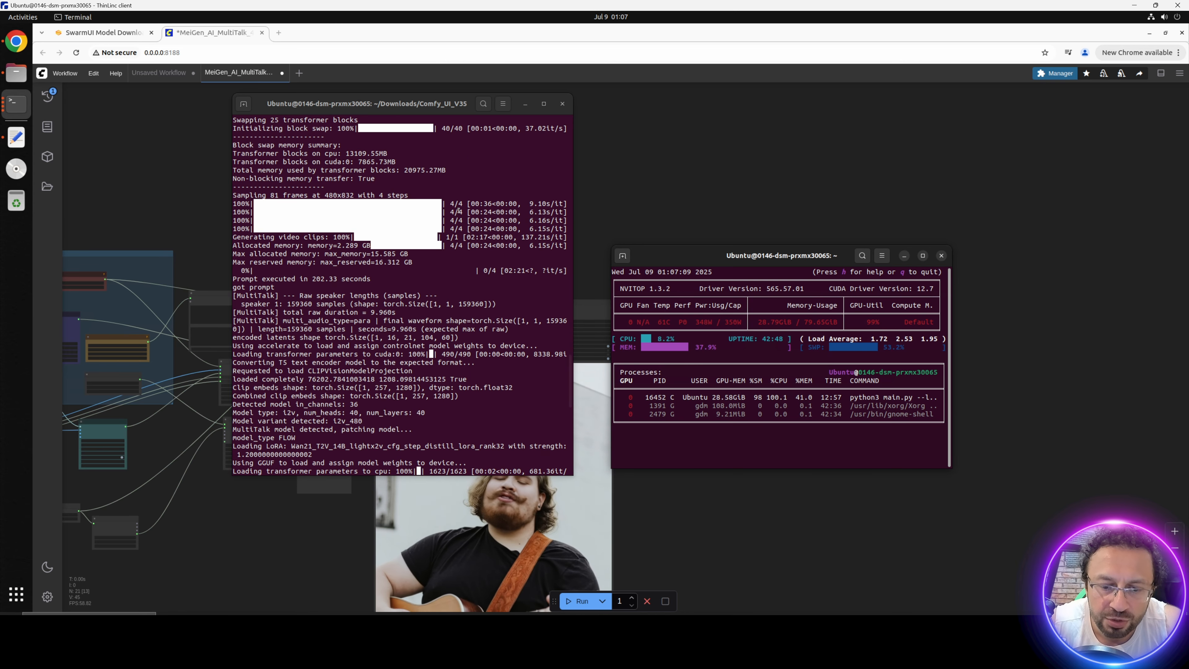
# Step: Open the local Comfy_UI_V27 WorkFlows/kijai_Multi_Talk folder and look at the MeiGen_AI_MultiTalk_720p_long_context.json workflow
pyautogui.click(610, 624)
pyautogui.doubleClick(311, 254)
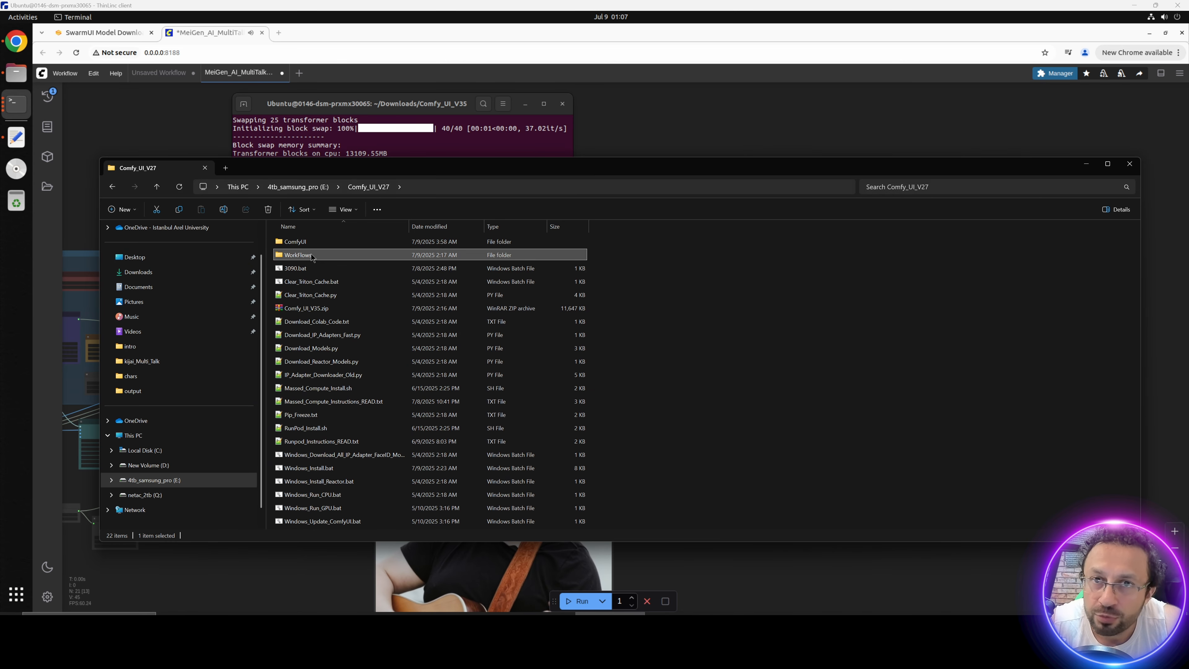
pyautogui.doubleClick(413, 254)
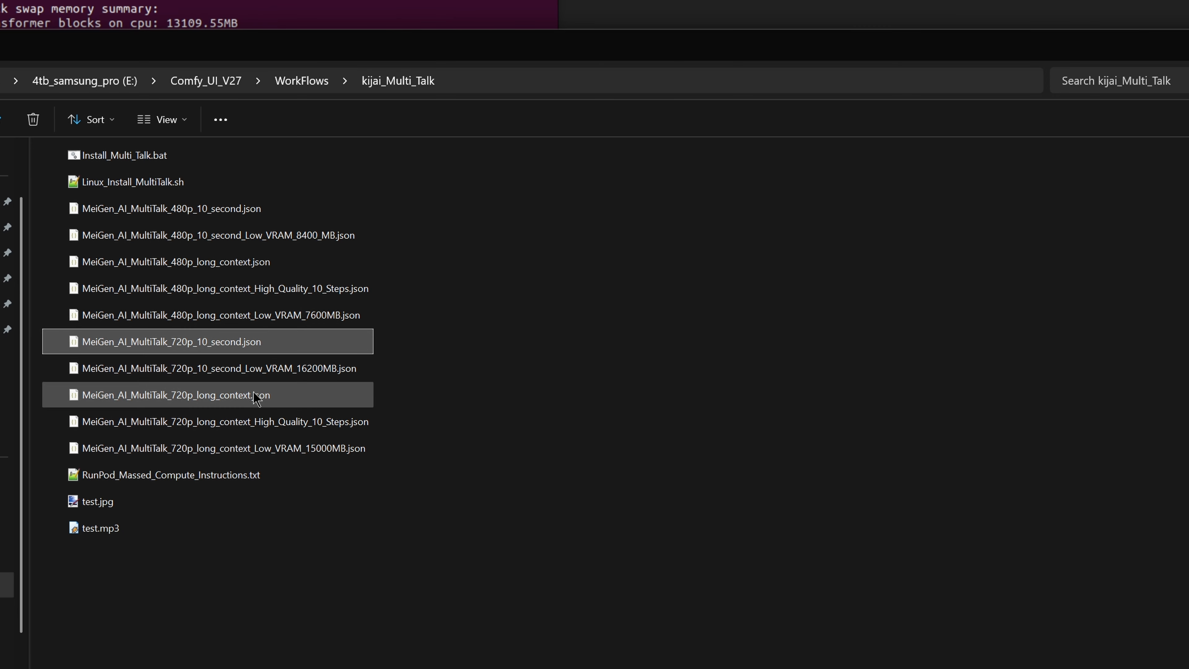
pyautogui.click(229, 397)
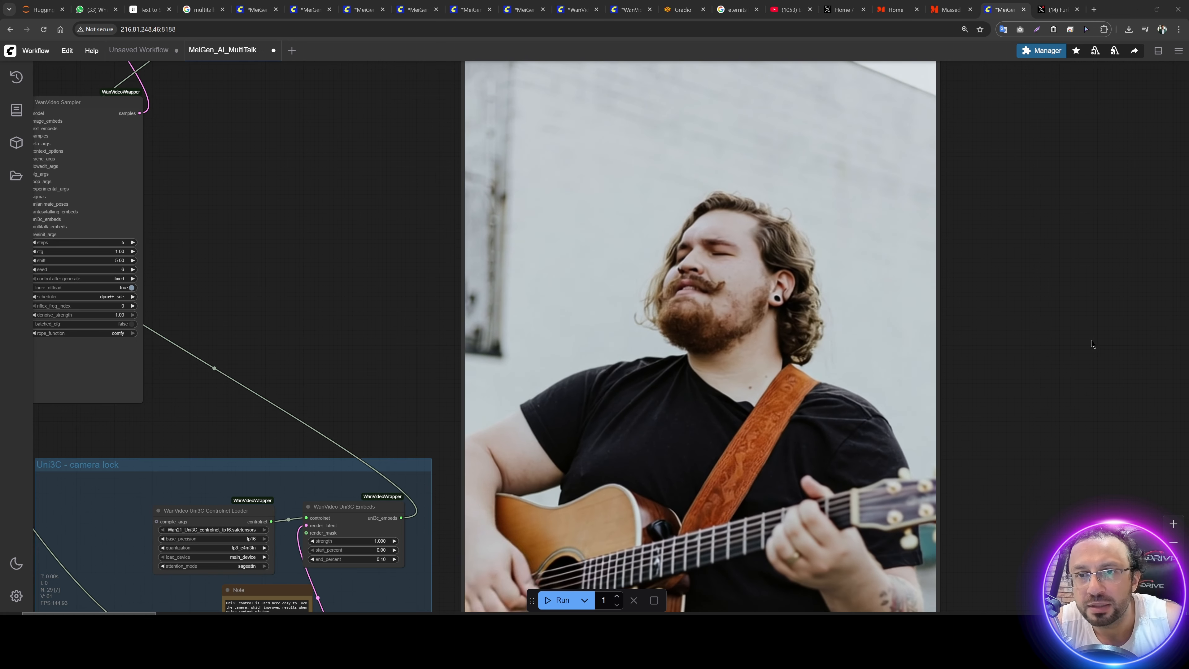
# Step: Save the finished video from the Video Combine preview to the local computer and check it in the download history
pyautogui.scroll(-5, 1072, 349)
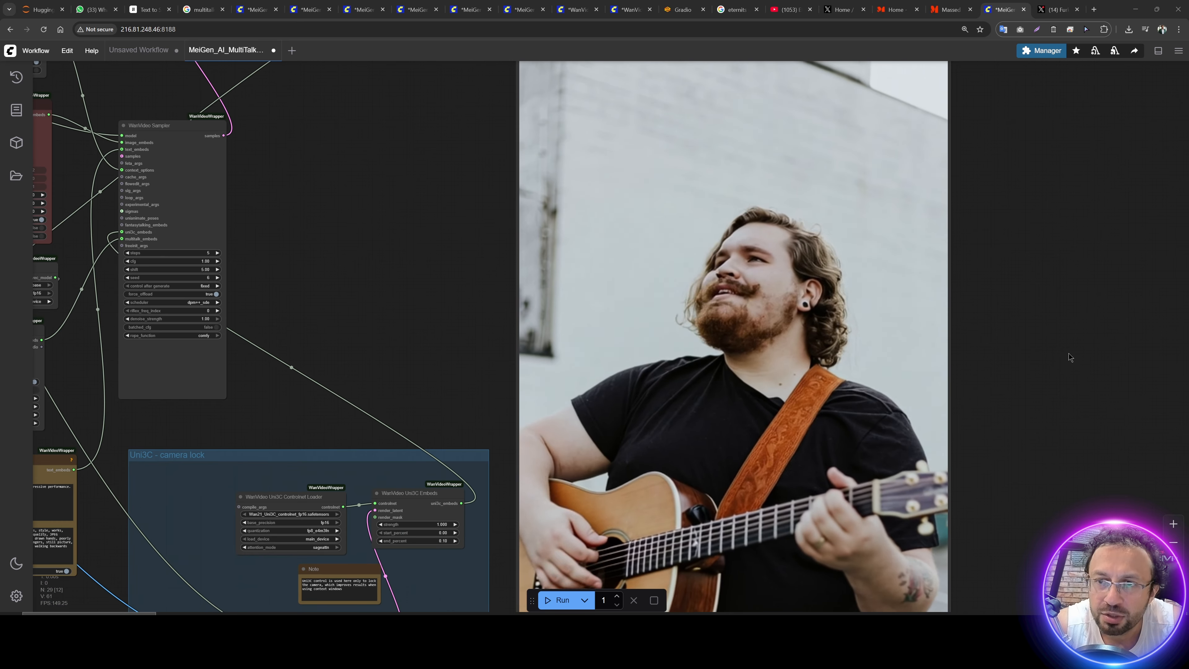
pyautogui.moveTo(1068, 353); pyautogui.dragTo(934, 380)
pyautogui.rightClick(744, 241)
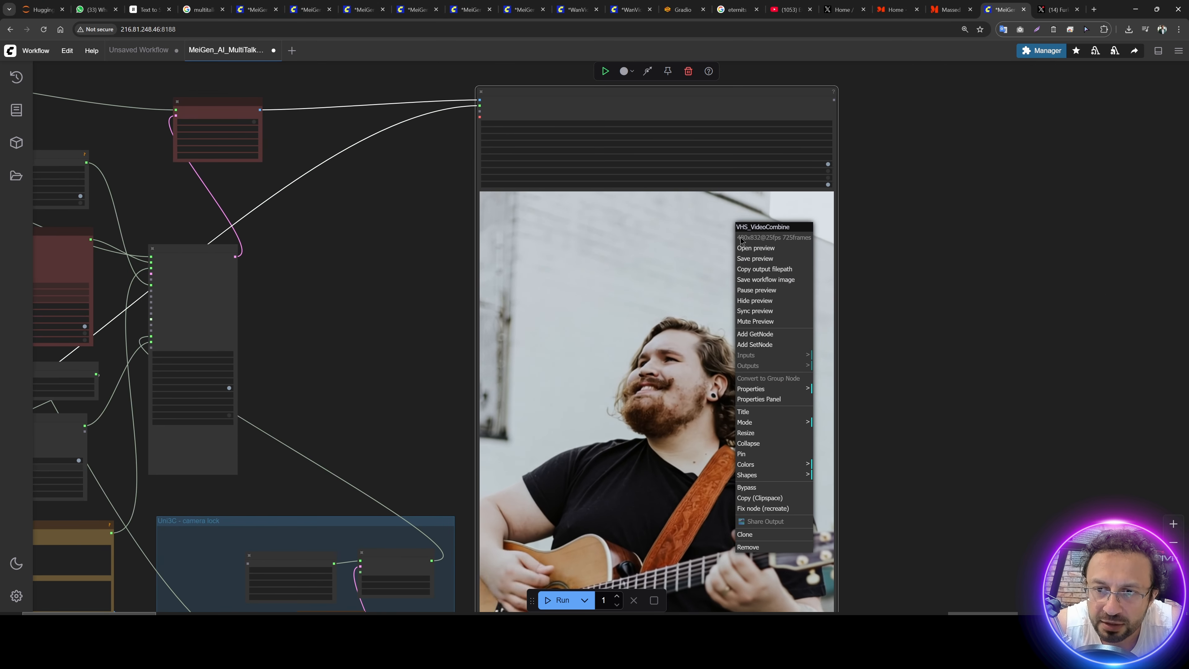
pyautogui.click(759, 263)
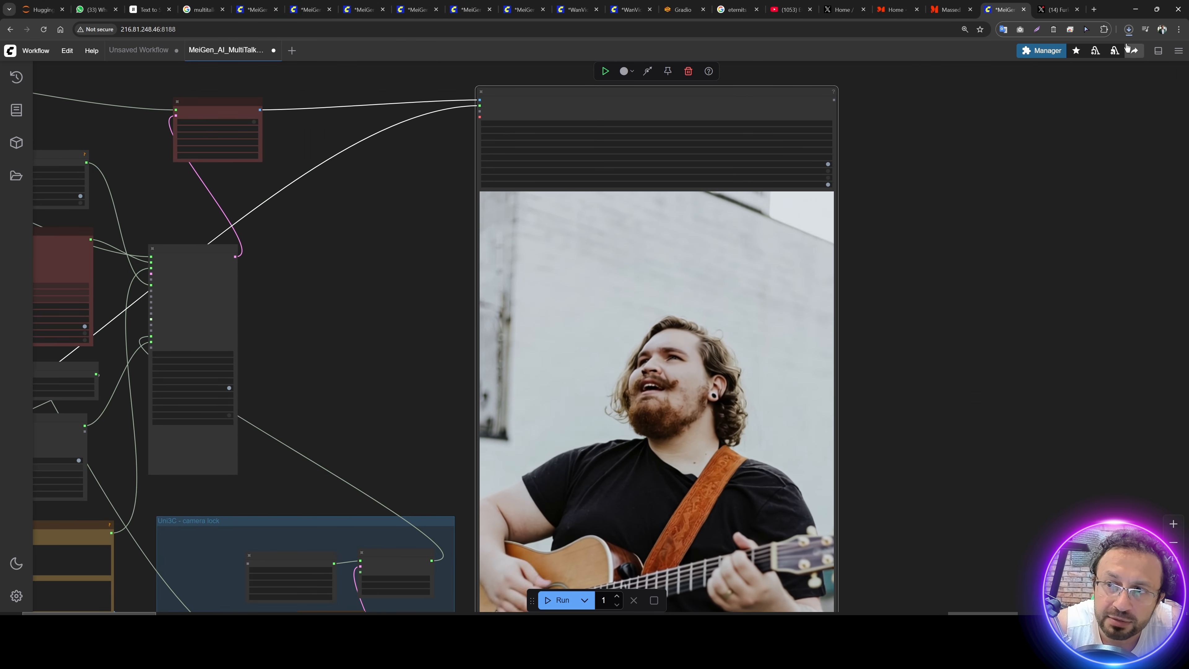
pyautogui.click(1129, 29)
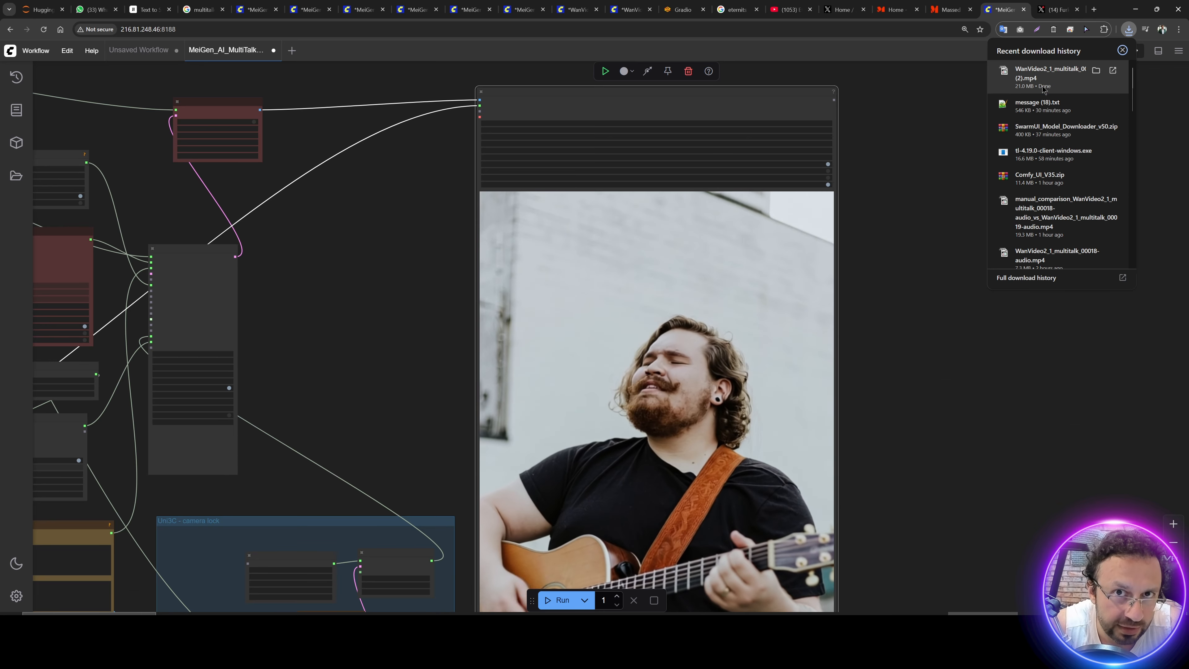
# Step: Switch to the VM and open the output folder inside Comfy_UI_V35/ComfyUI to view the generated videos
pyautogui.click(912, 450)
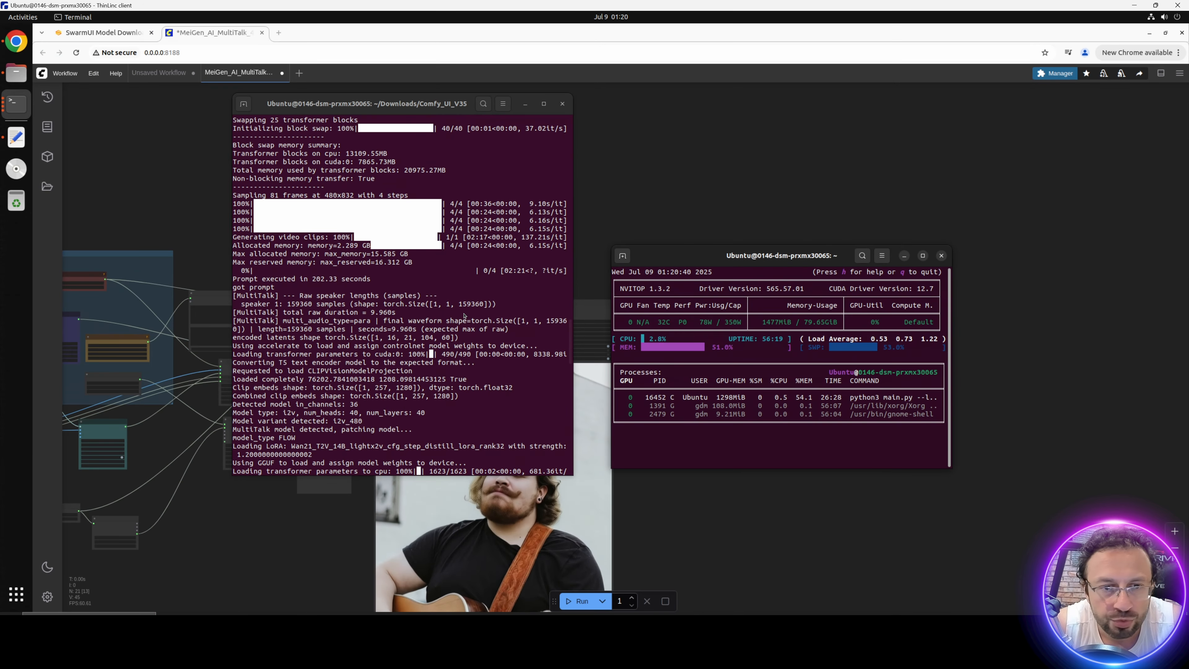
pyautogui.click(16, 73)
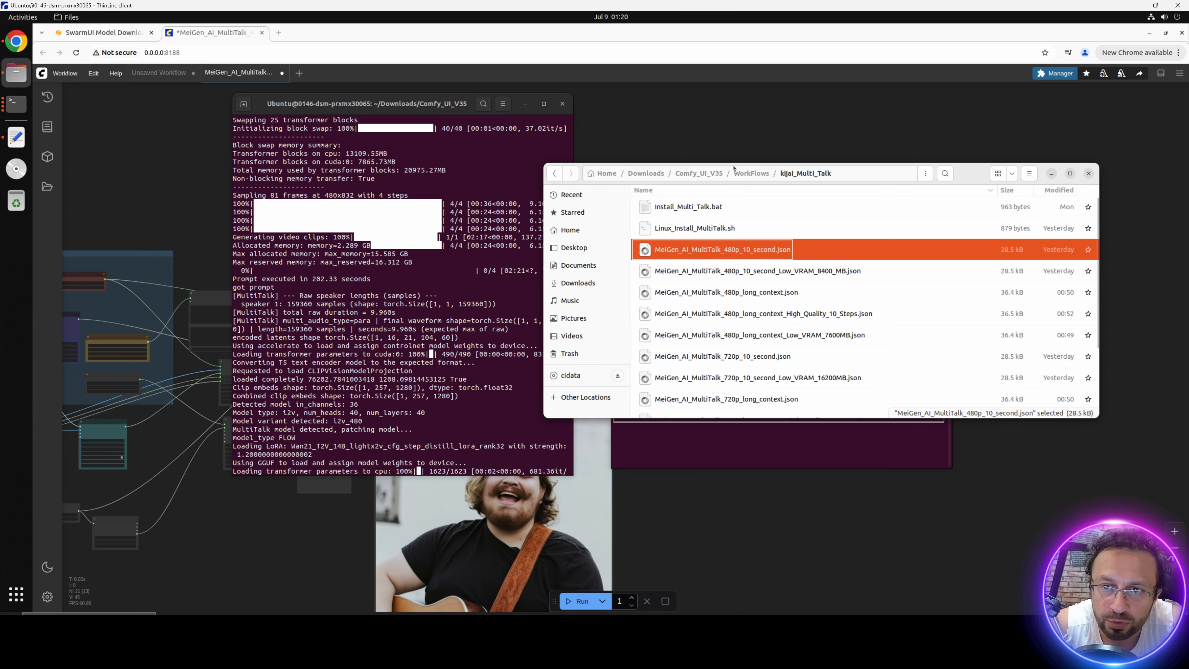
pyautogui.click(698, 173)
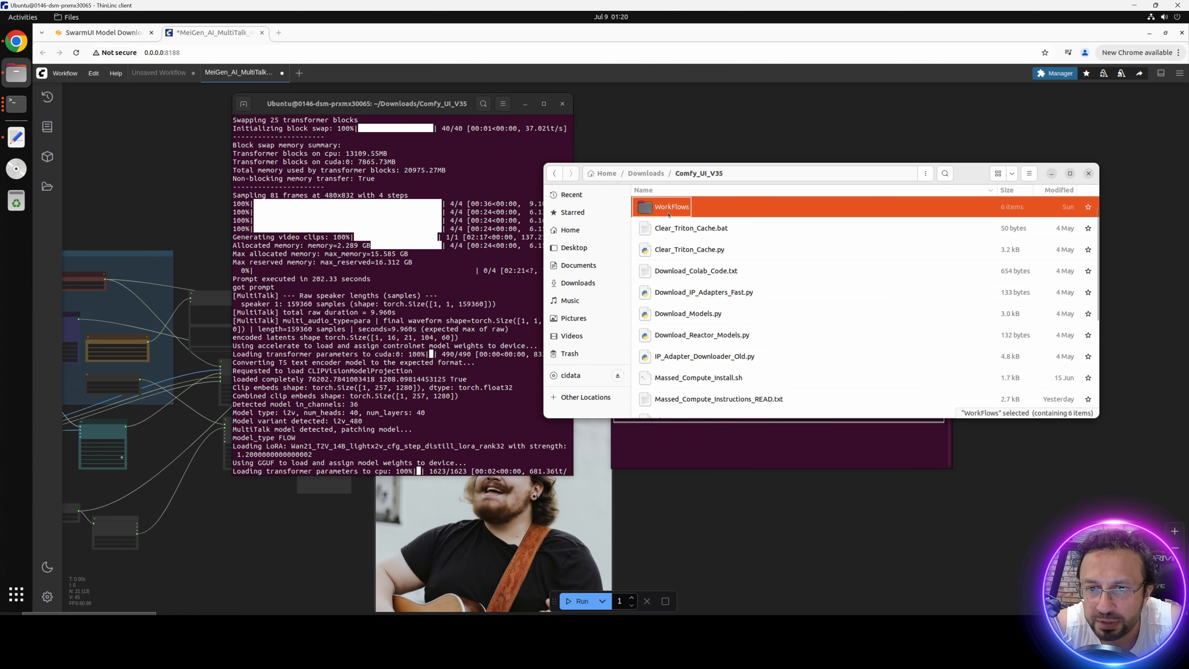
pyautogui.doubleClick(670, 211)
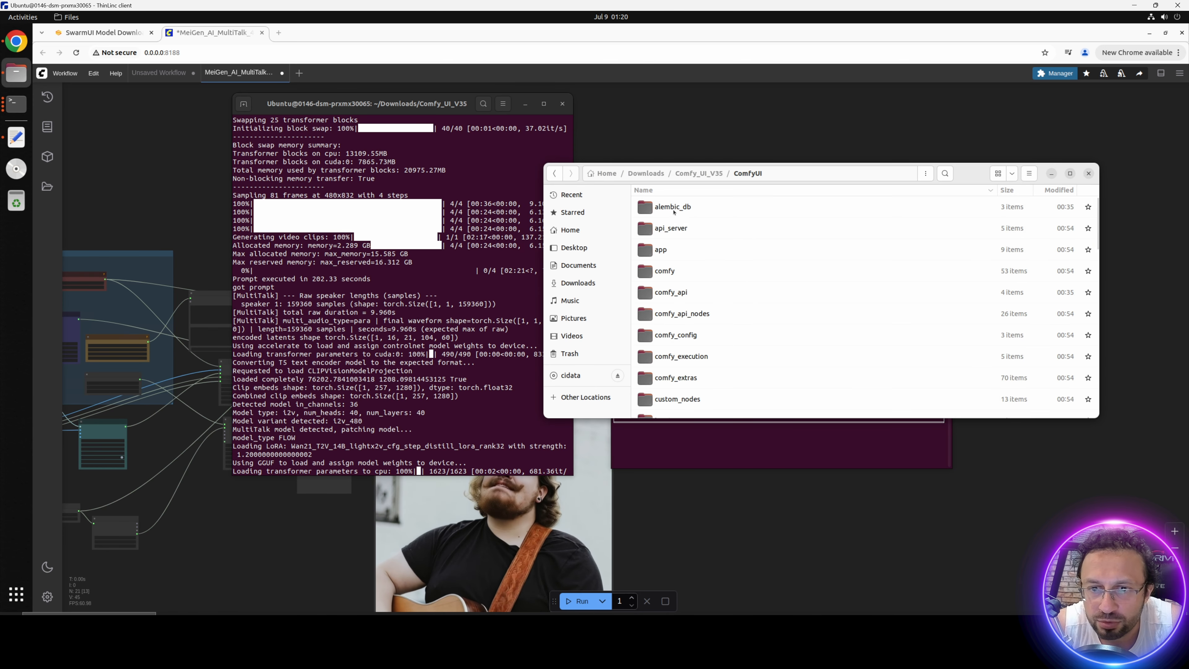
pyautogui.scroll(-5, 676, 302)
pyautogui.doubleClick(675, 306)
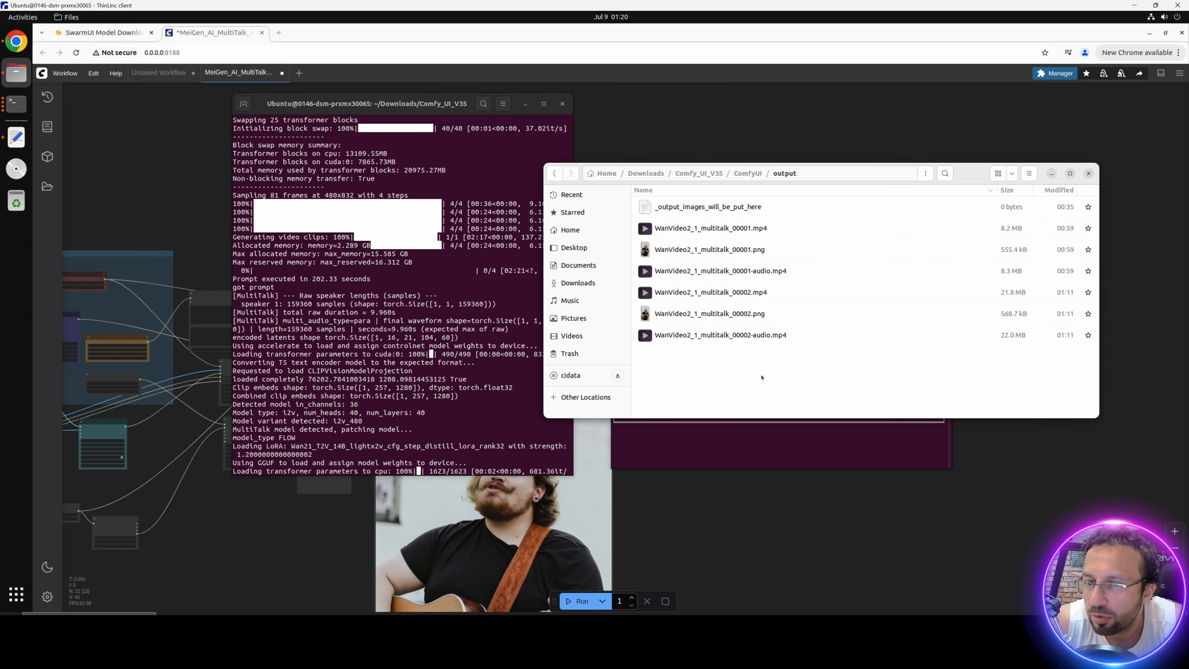
# Step: Copy the output folder from Comfy_UI_V35/ComfyUI into Mass_Compute_Shared_Folder under thindrives
pyautogui.click(748, 174)
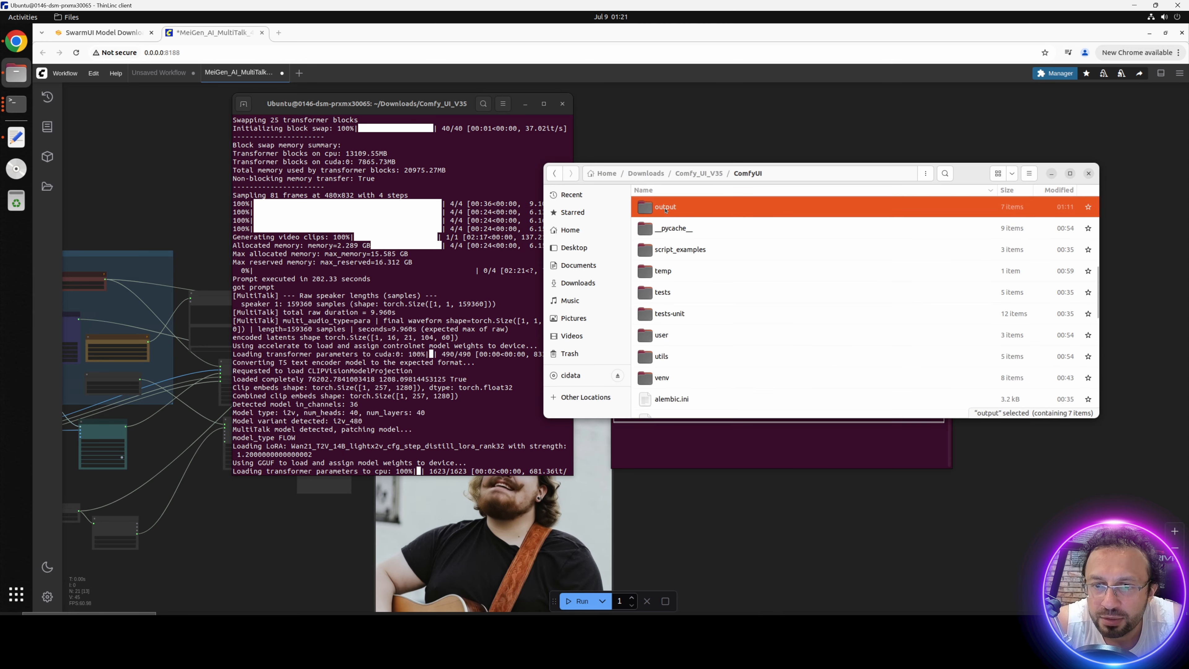
pyautogui.rightClick(665, 209)
pyautogui.press('Escape')
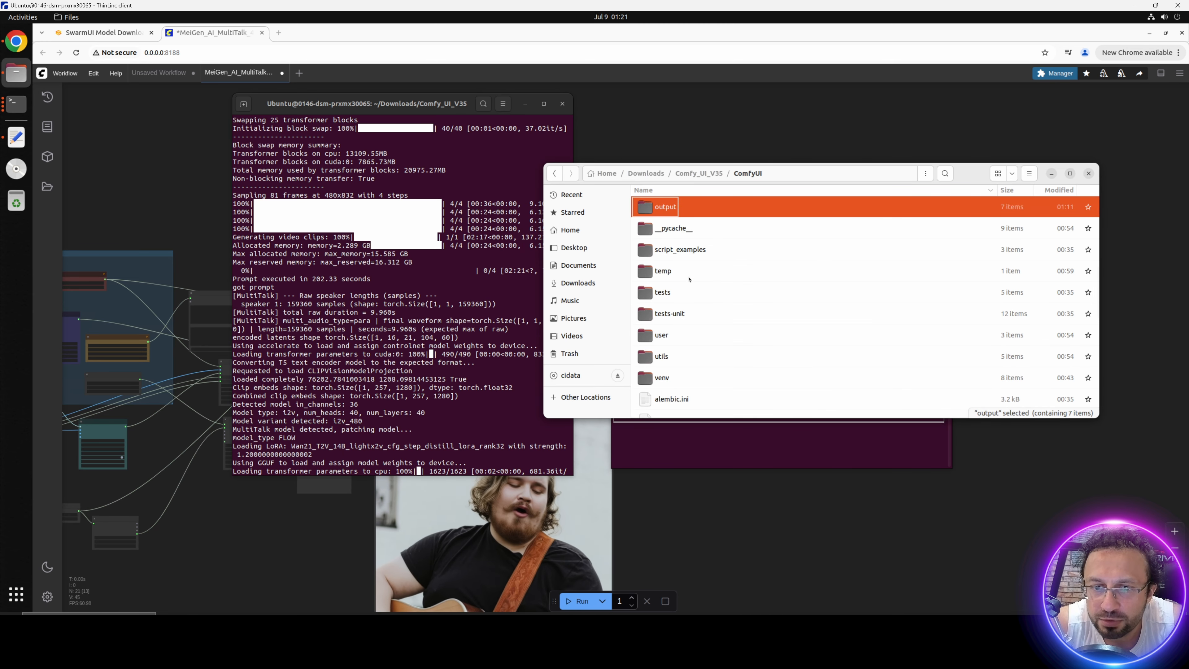
pyautogui.click(571, 230)
pyautogui.doubleClick(684, 377)
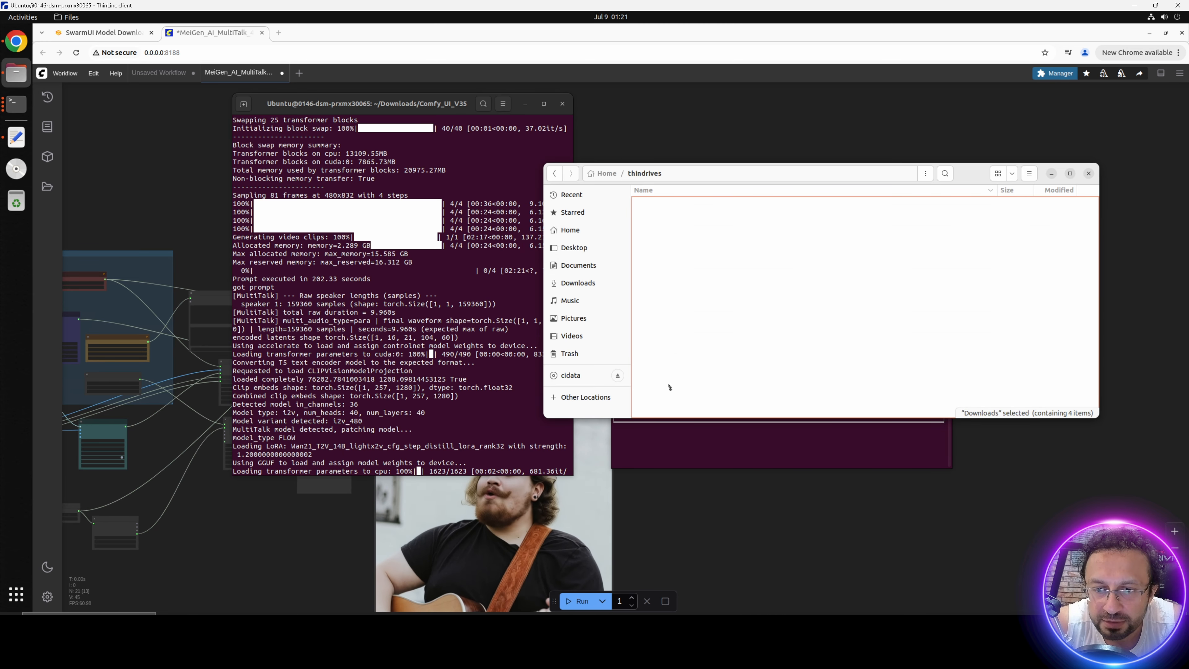
pyautogui.doubleClick(676, 214)
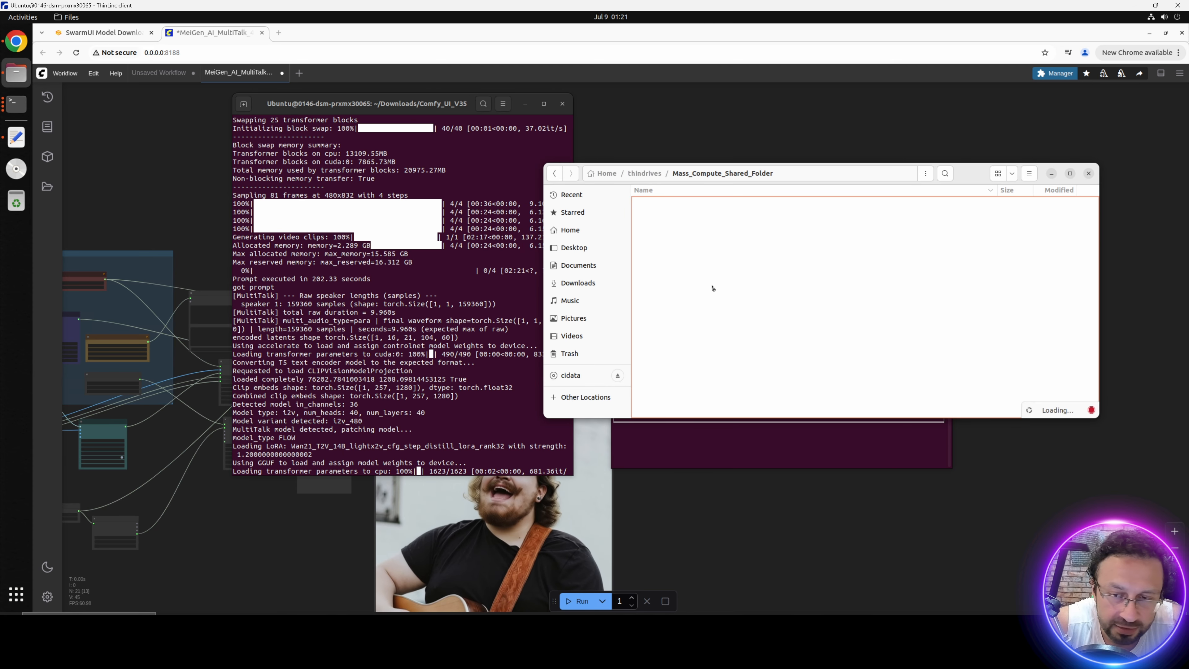
pyautogui.rightClick(701, 341)
pyautogui.click(730, 369)
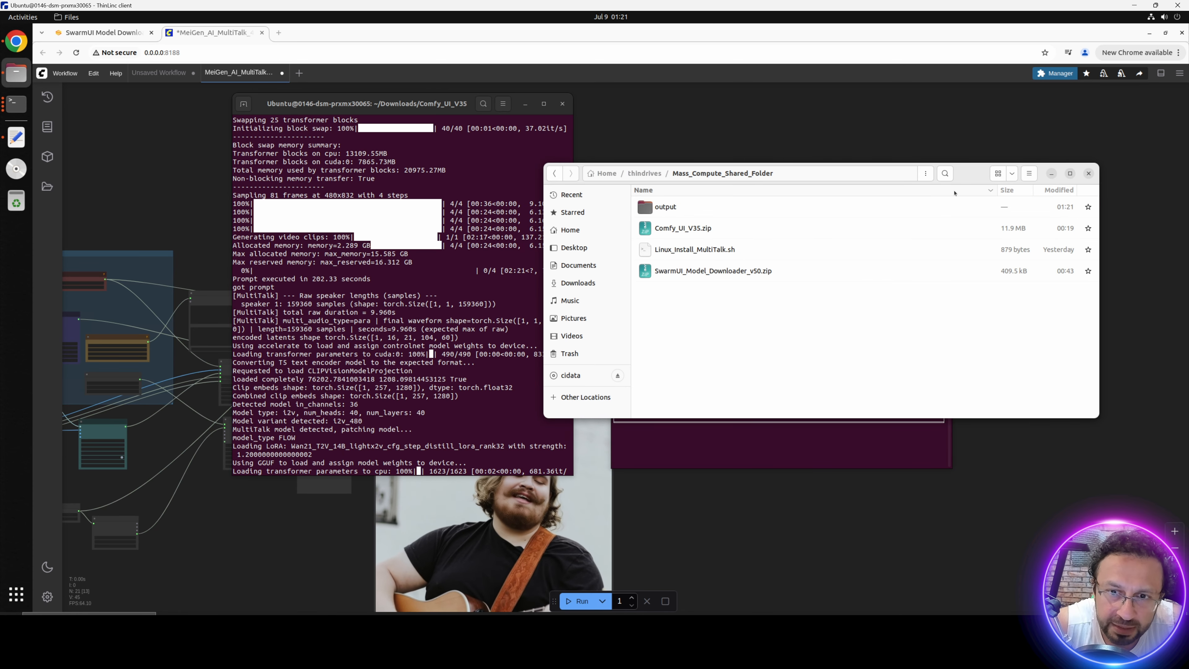
# Step: Check the copy progress, then switch to the local computer's Mass_Compute_Shared_Folder and open the transferred output folder
pyautogui.click(978, 174)
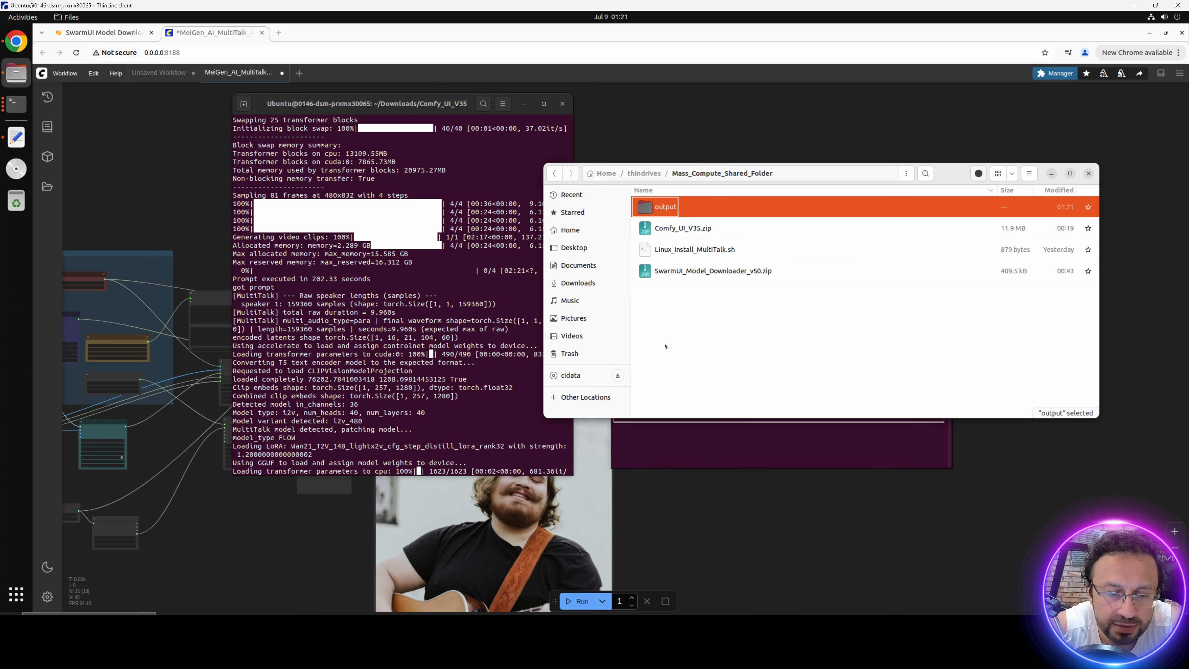
pyautogui.hotkey('alt', 'Tab')
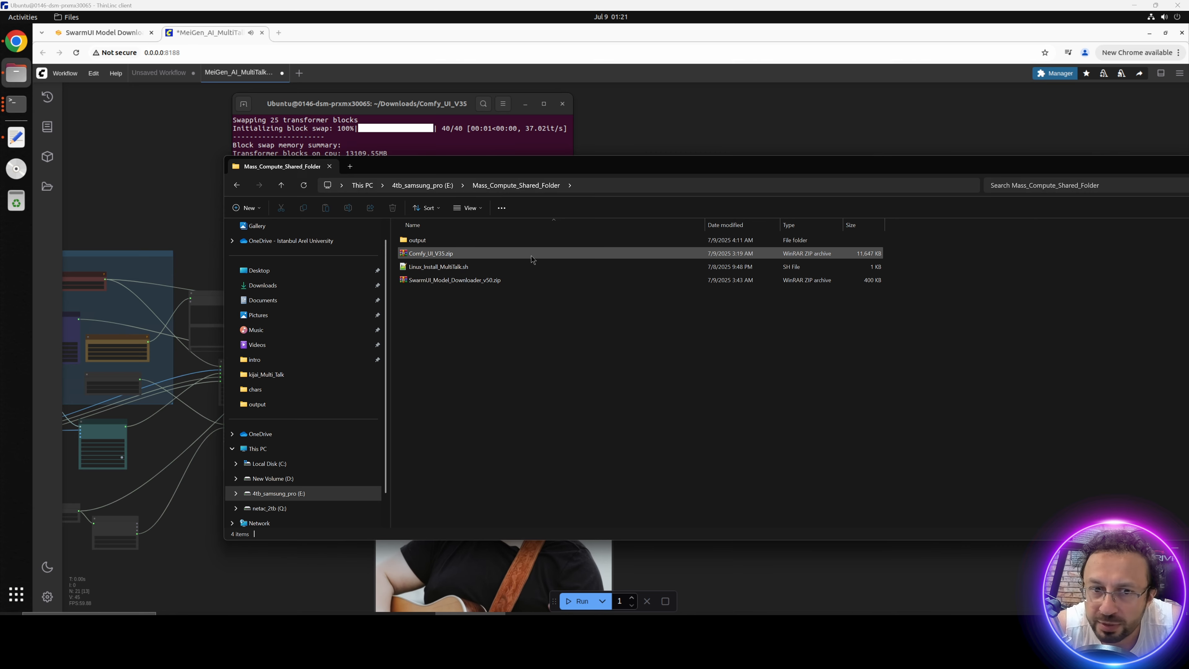
pyautogui.doubleClick(428, 244)
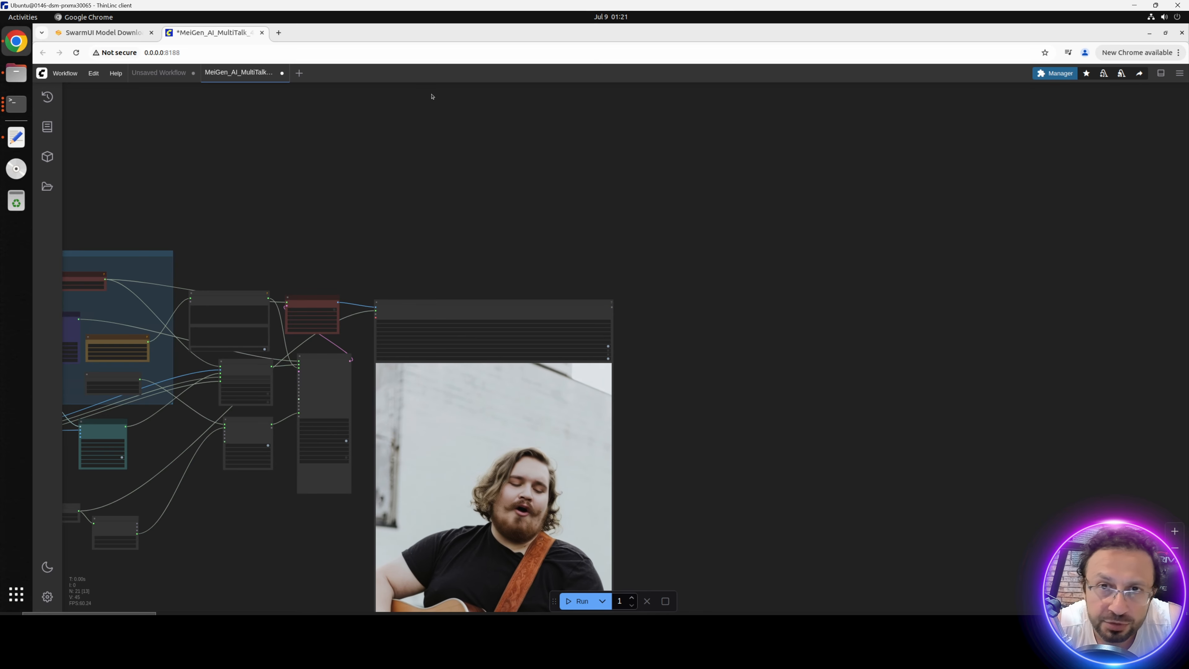
# Step: Quit all open terminal windows on the VM, confirming that their running processes be killed
pyautogui.rightClick(17, 107)
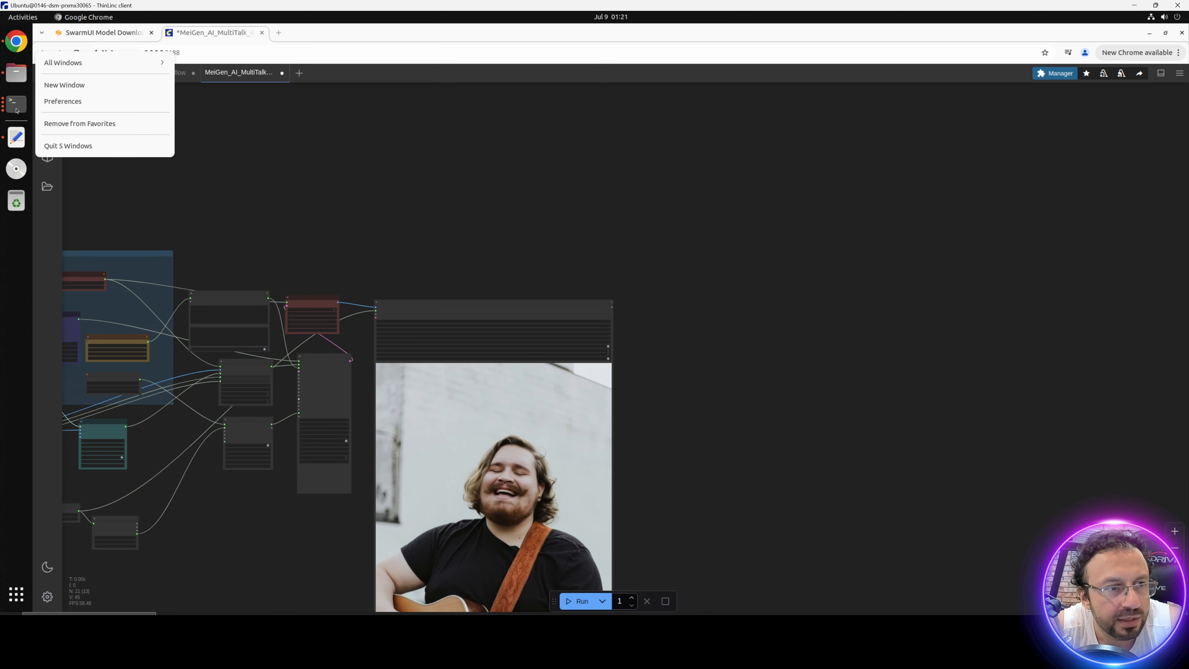
pyautogui.click(70, 145)
pyautogui.click(597, 278)
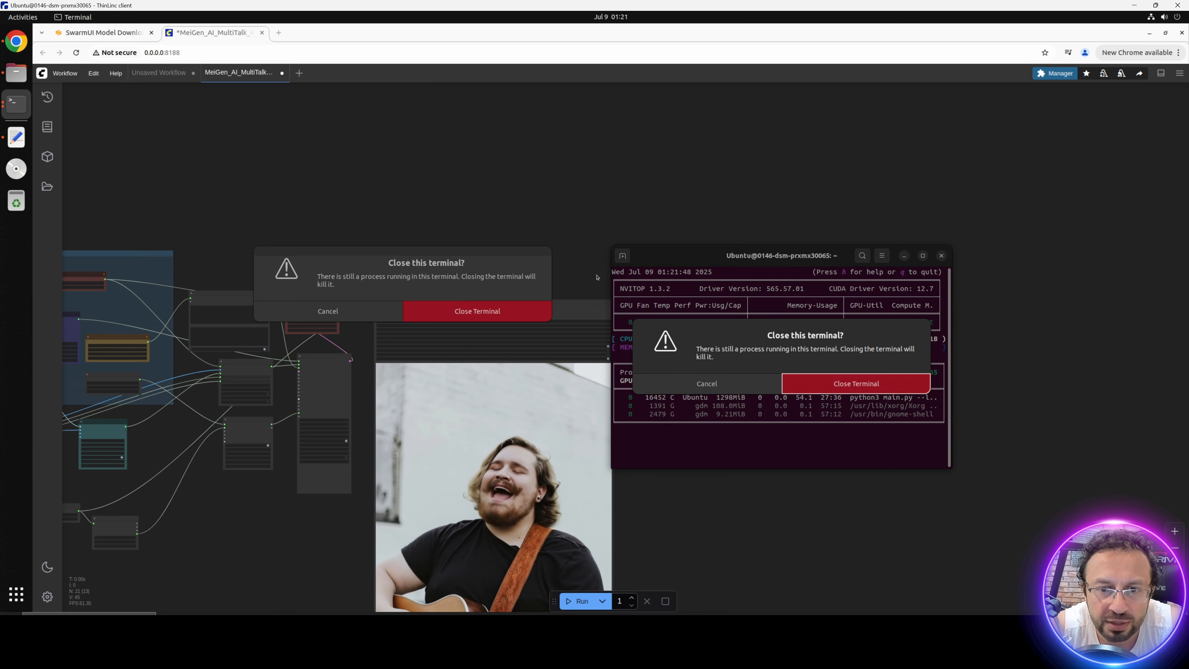
pyautogui.click(477, 310)
pyautogui.press('Return')
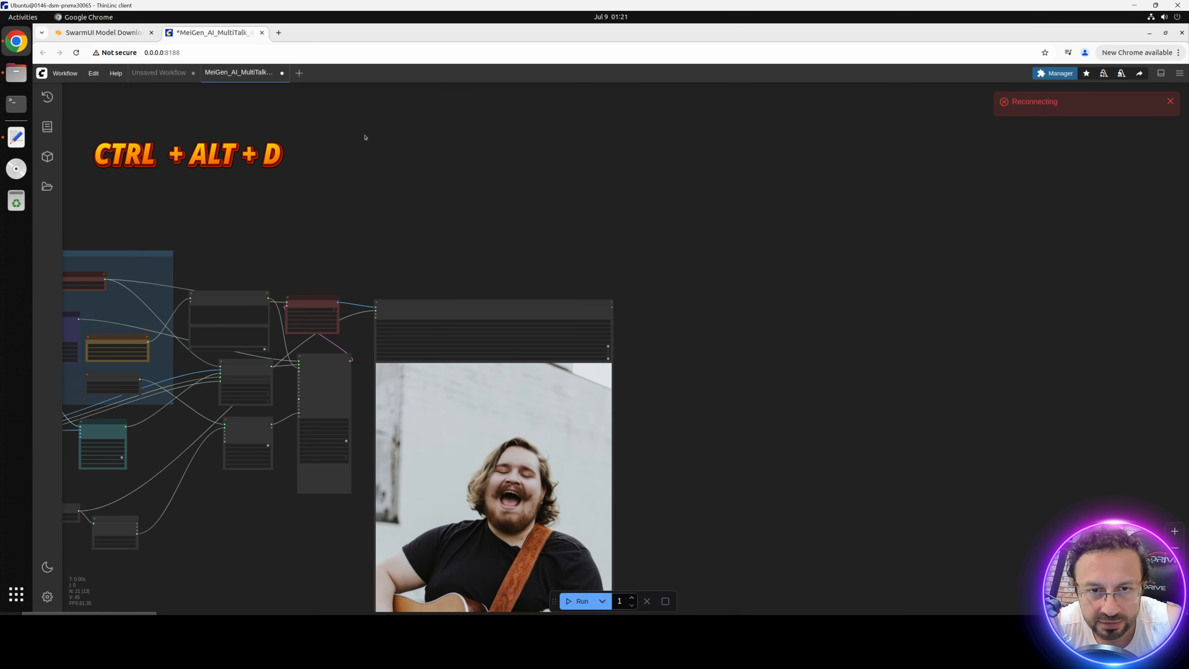
# Step: Show the VM desktop and launch the StableSwarmUI update shortcut above Run SD Update
pyautogui.hotkey('ctrl', 'alt', 'd')
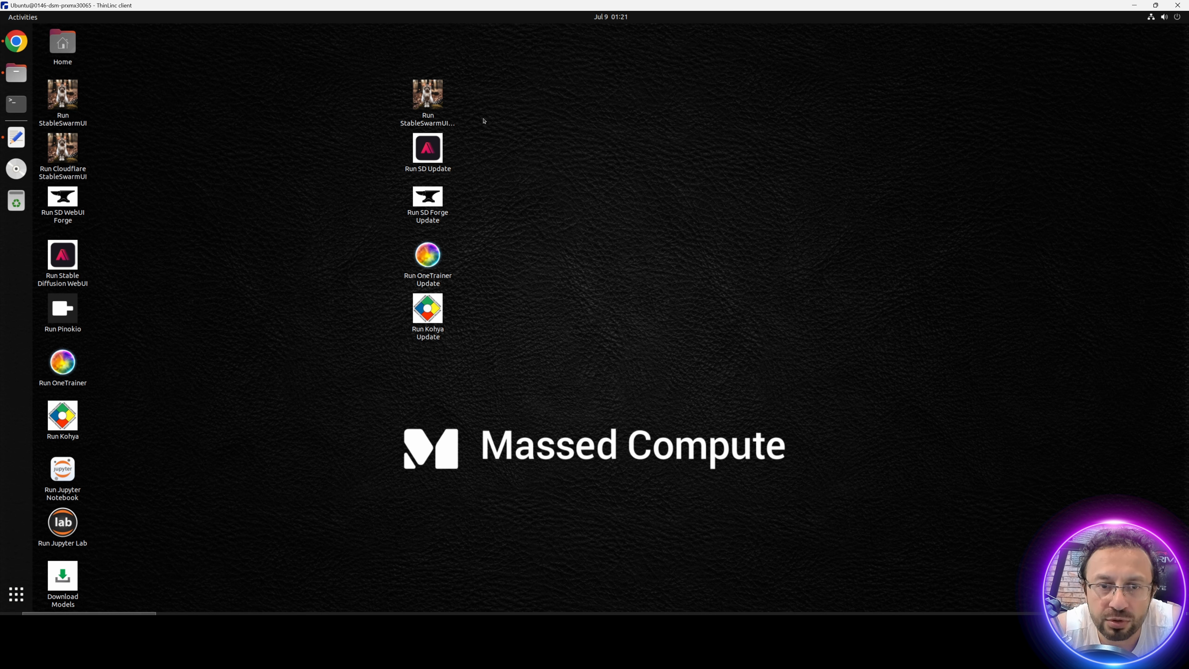
pyautogui.click(431, 101)
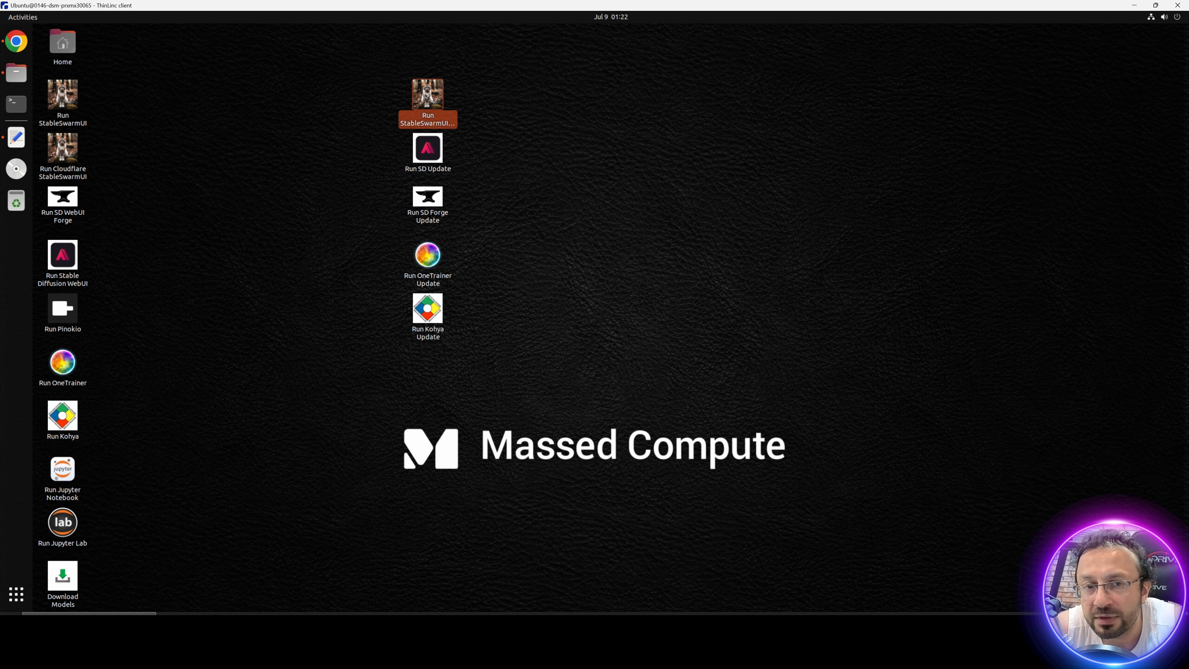
pyautogui.doubleClick(427, 96)
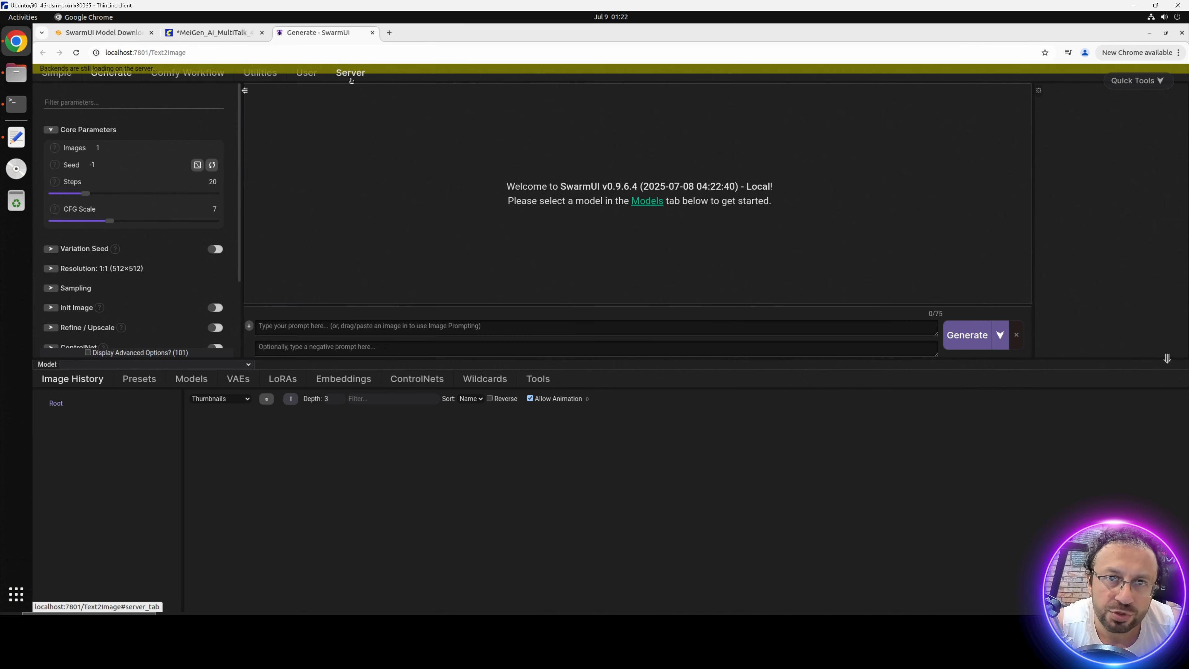
# Step: Open the server's backend settings in SwarmUI to view the ComfyUI Self-Starting backend
pyautogui.click(351, 78)
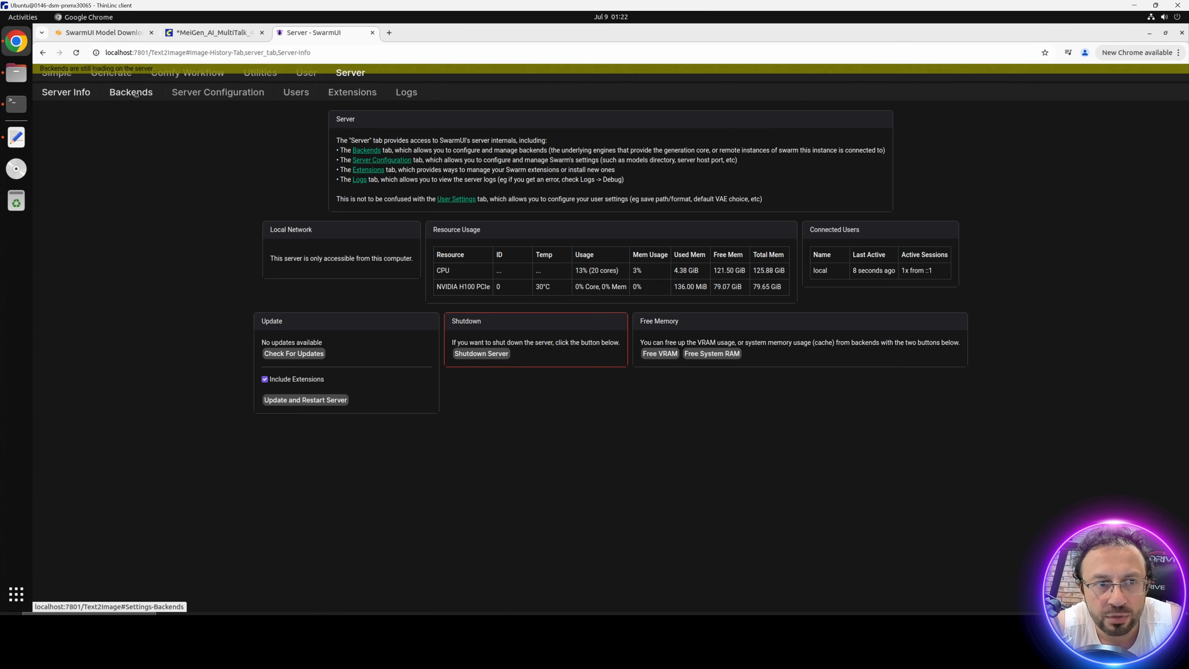
pyautogui.click(131, 92)
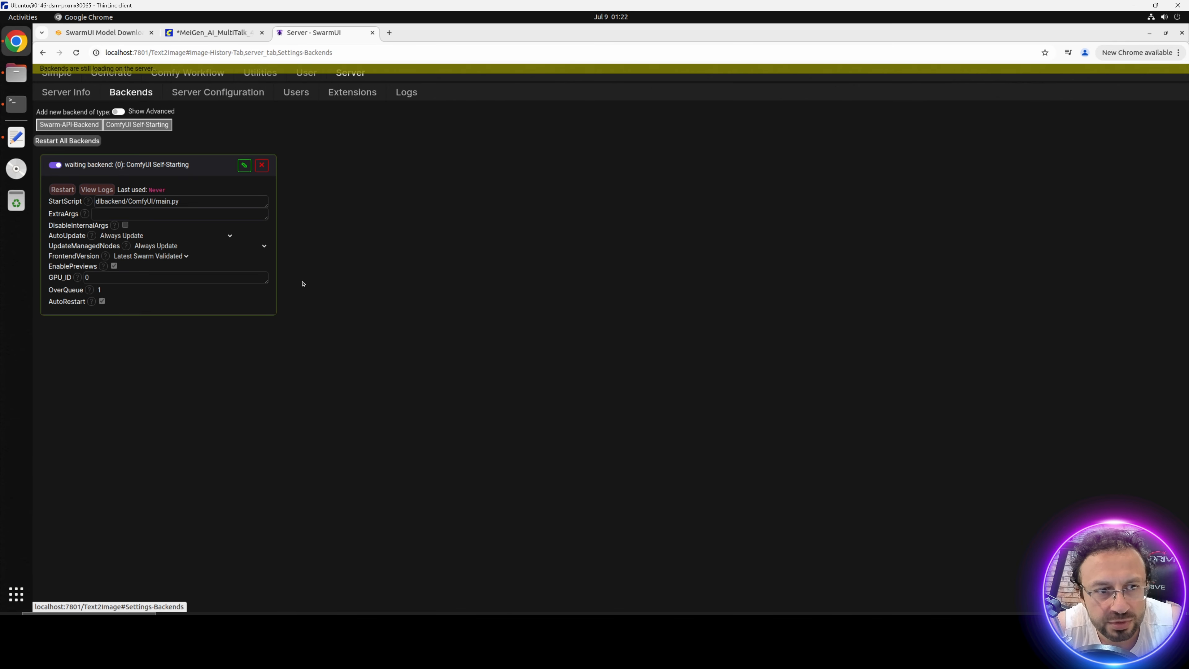
pyautogui.hotkey('ctrl', '+')
pyautogui.hotkey('ctrl', '+')
pyautogui.hotkey('ctrl', '+')
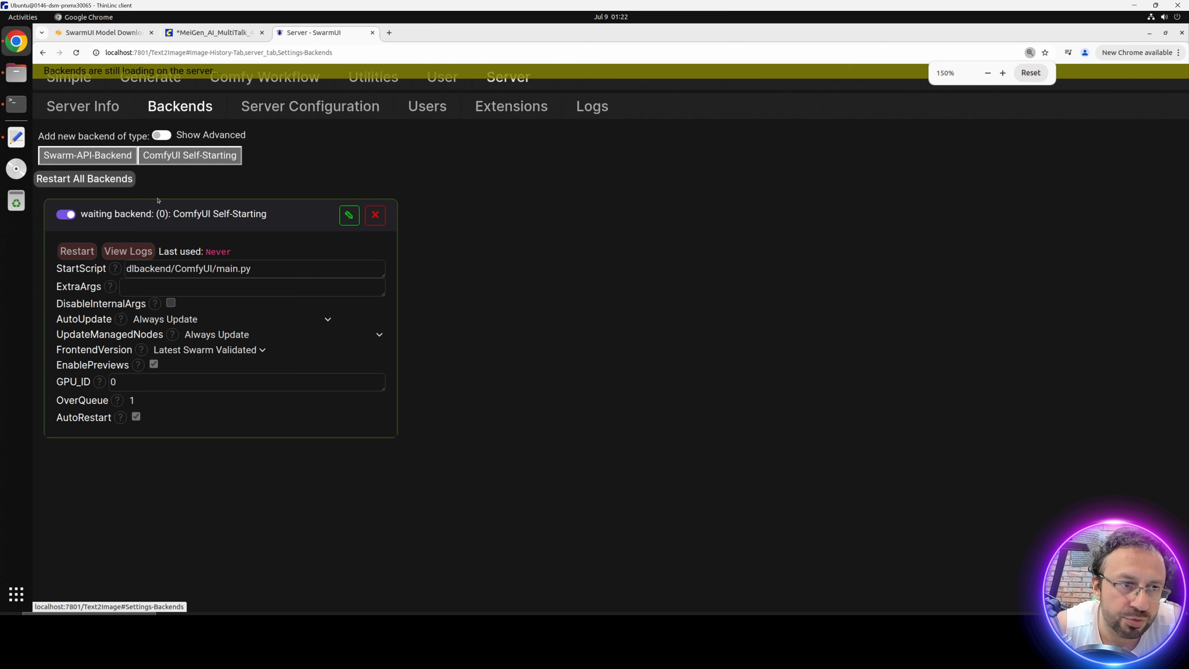
# Step: Find the ComfyUI folder inside Downloads/Comfy_UI_V35 in the file manager and copy its full path
pyautogui.click(16, 72)
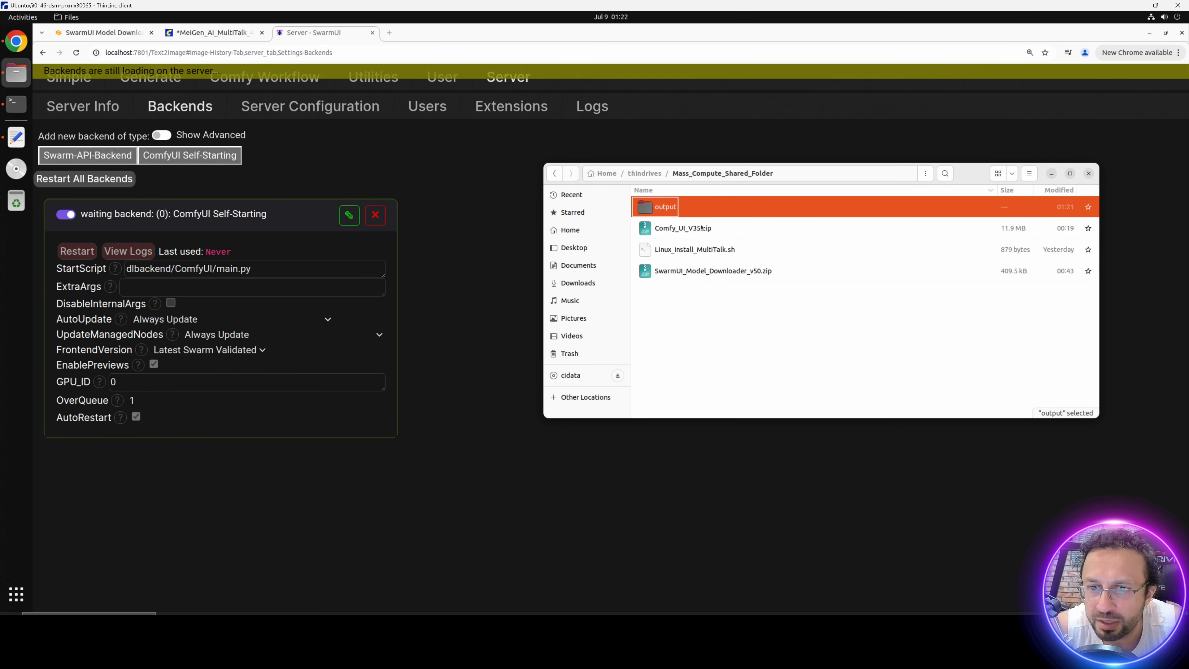
pyautogui.click(578, 265)
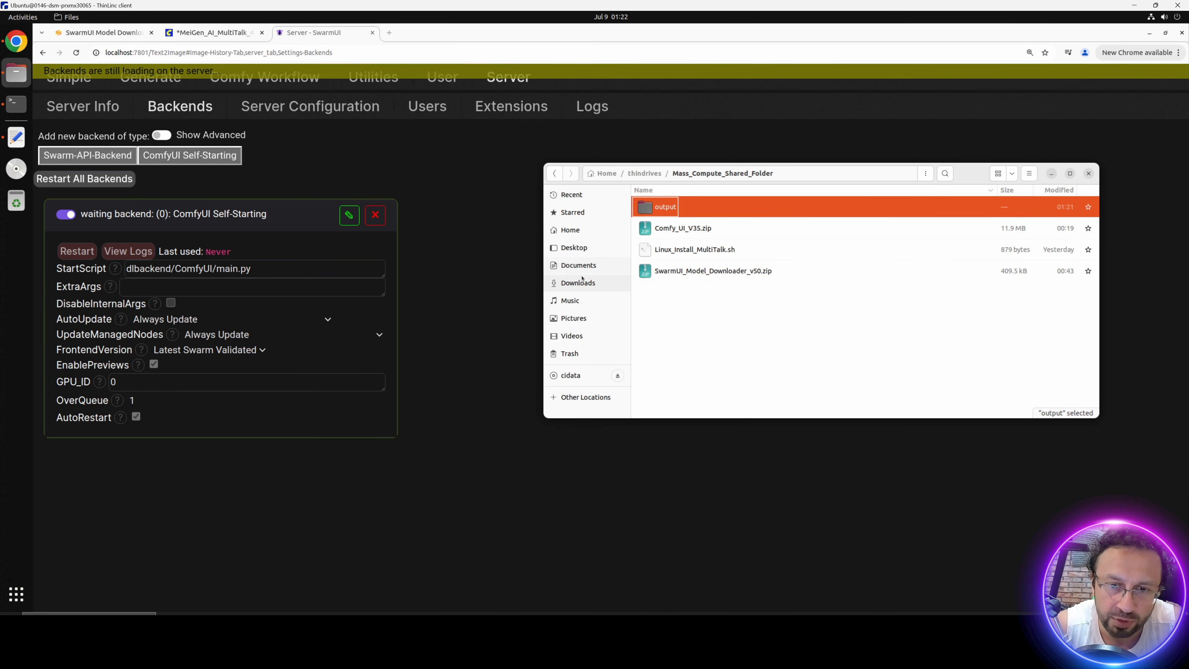
pyautogui.click(577, 283)
pyautogui.doubleClick(696, 210)
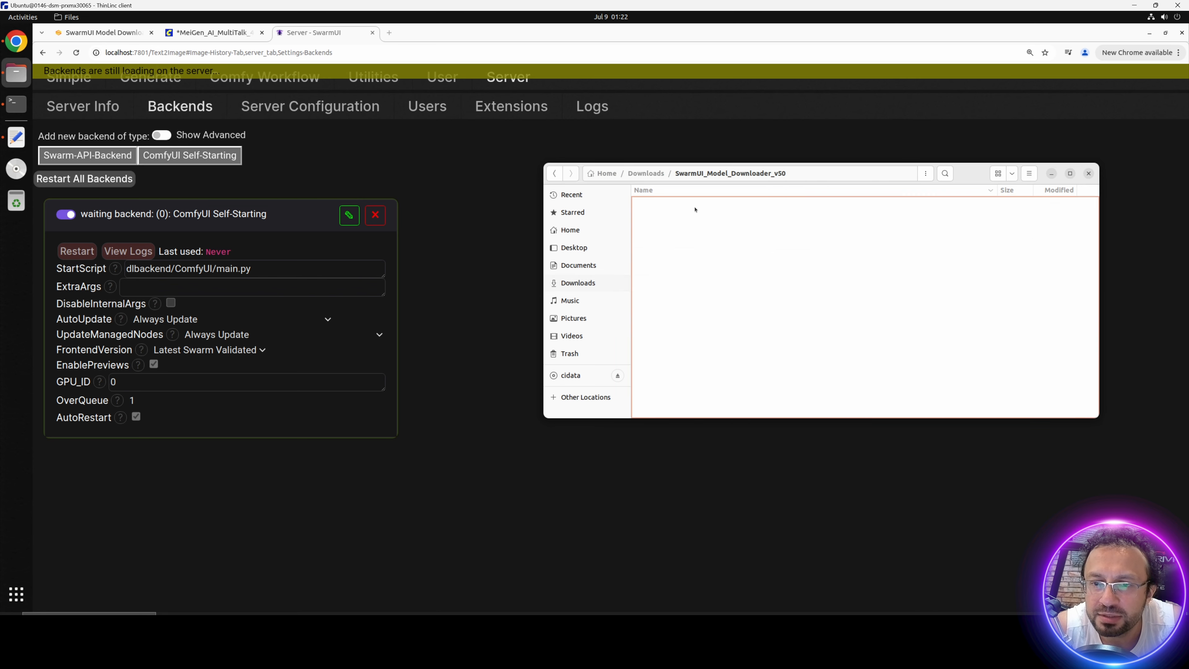
pyautogui.click(647, 174)
pyautogui.doubleClick(668, 229)
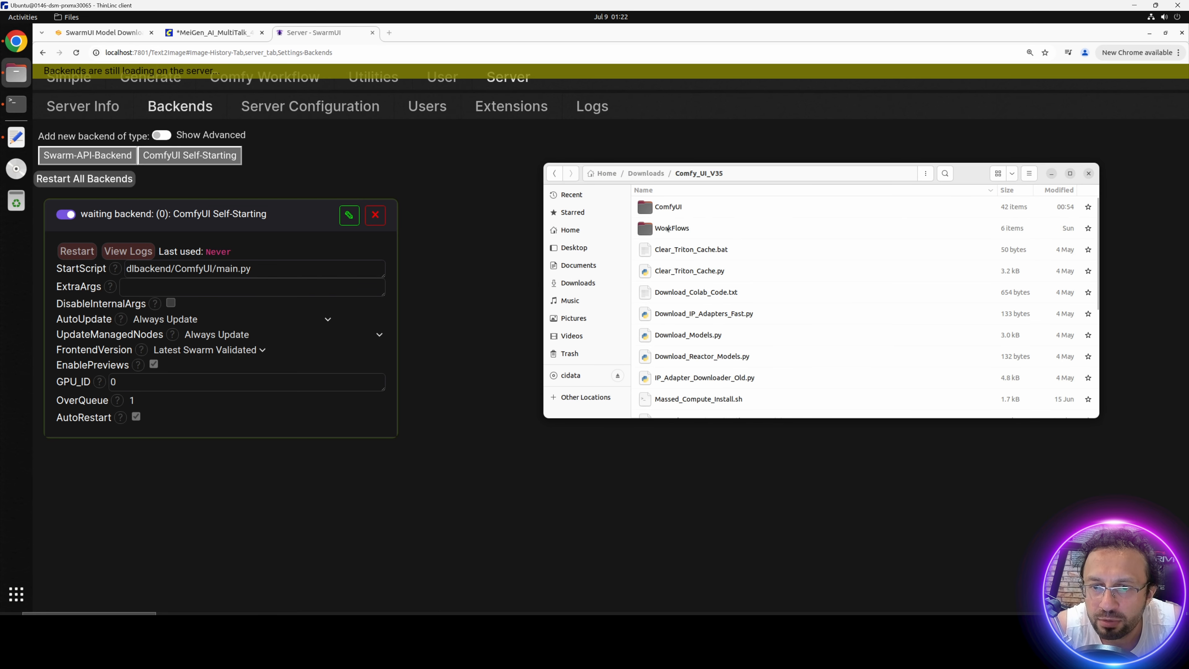
pyautogui.doubleClick(671, 209)
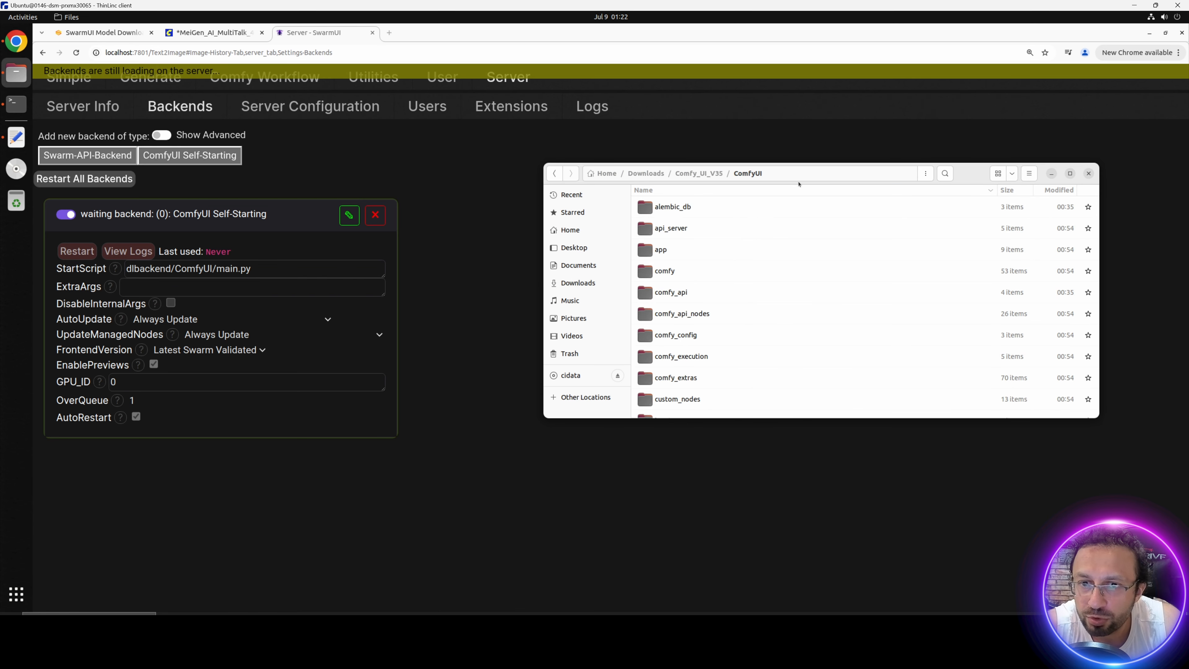
pyautogui.hotkey('ctrl', 'l')
pyautogui.hotkey('ctrl', 'c')
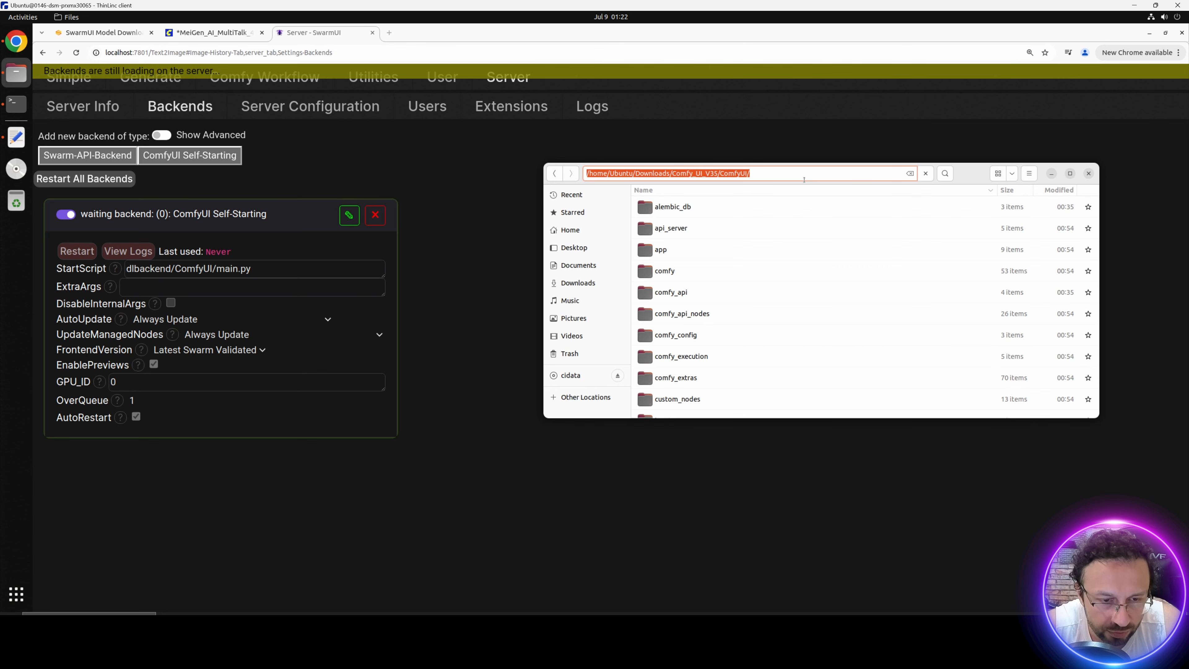
# Step: Set the ComfyUI Self-Starting backend's StartScript to /home/Ubuntu/Downloads/Comfy_UI_V35/ComfyUI/main.py and save the backend
pyautogui.click(188, 252)
pyautogui.click(351, 218)
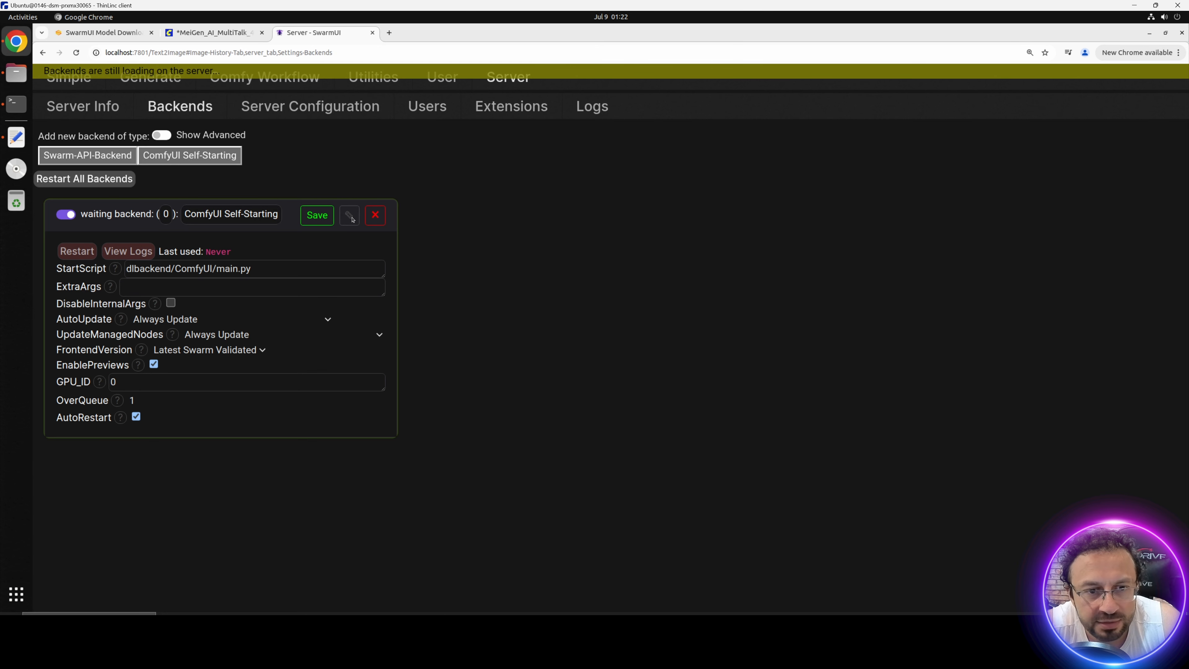
pyautogui.click(215, 269)
pyautogui.hotkey('shift', 'Home')
pyautogui.hotkey('ctrl', 'v')
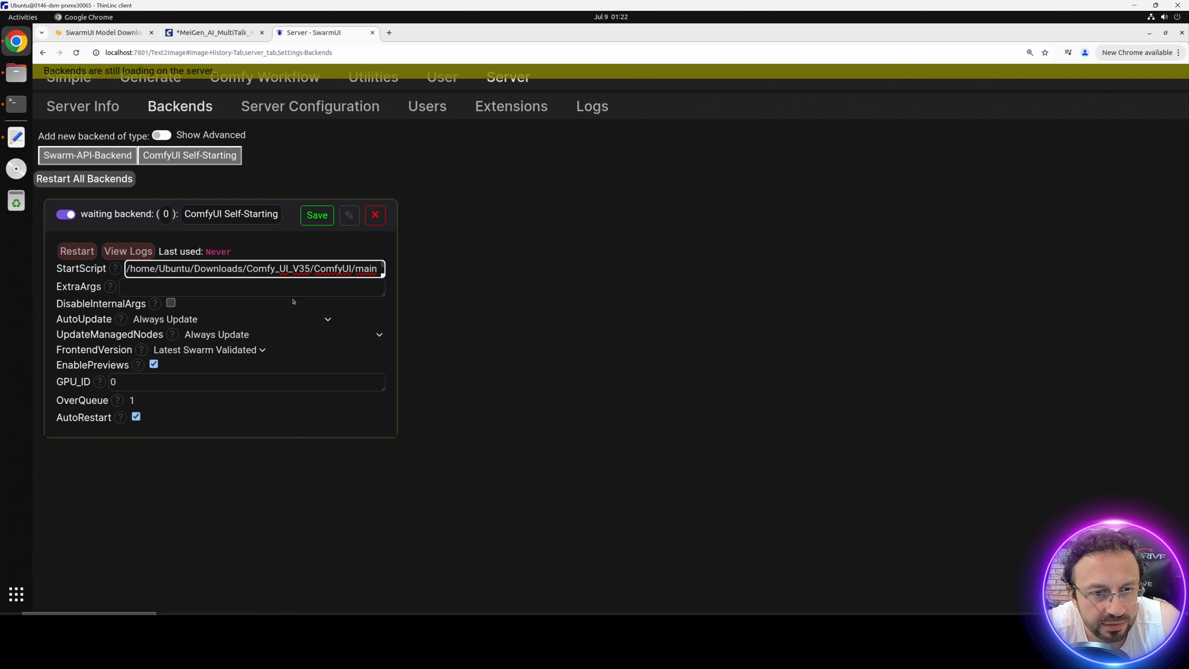
pyautogui.press('Down')
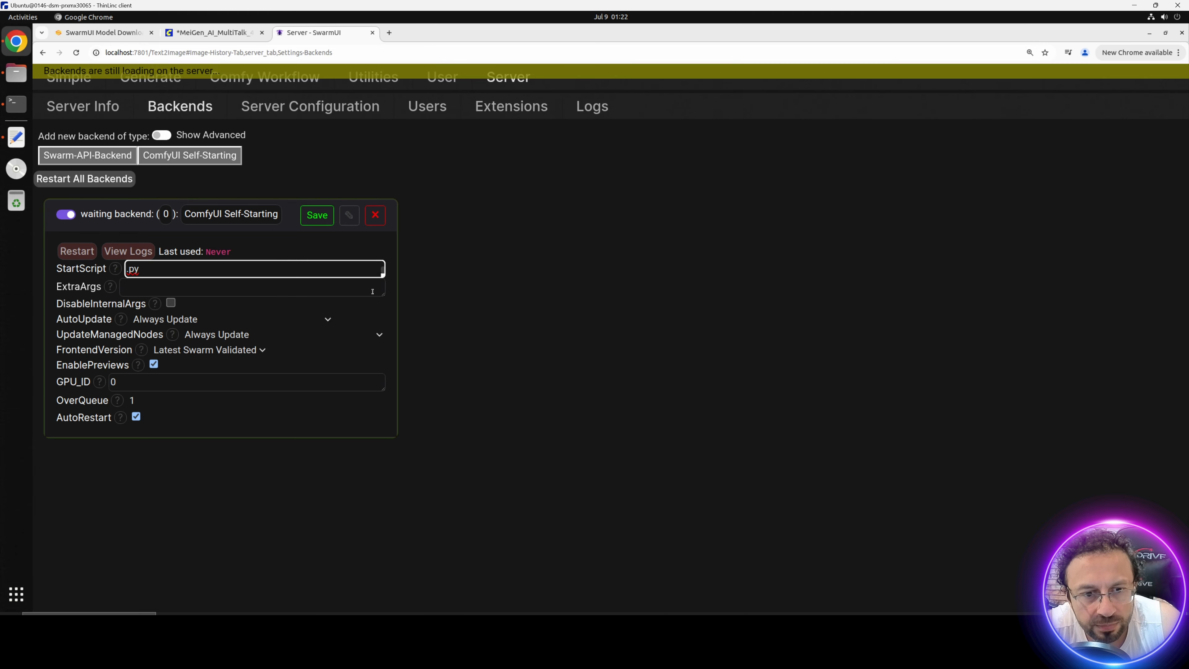
pyautogui.moveTo(383, 276); pyautogui.dragTo(401, 390)
pyautogui.click(324, 233)
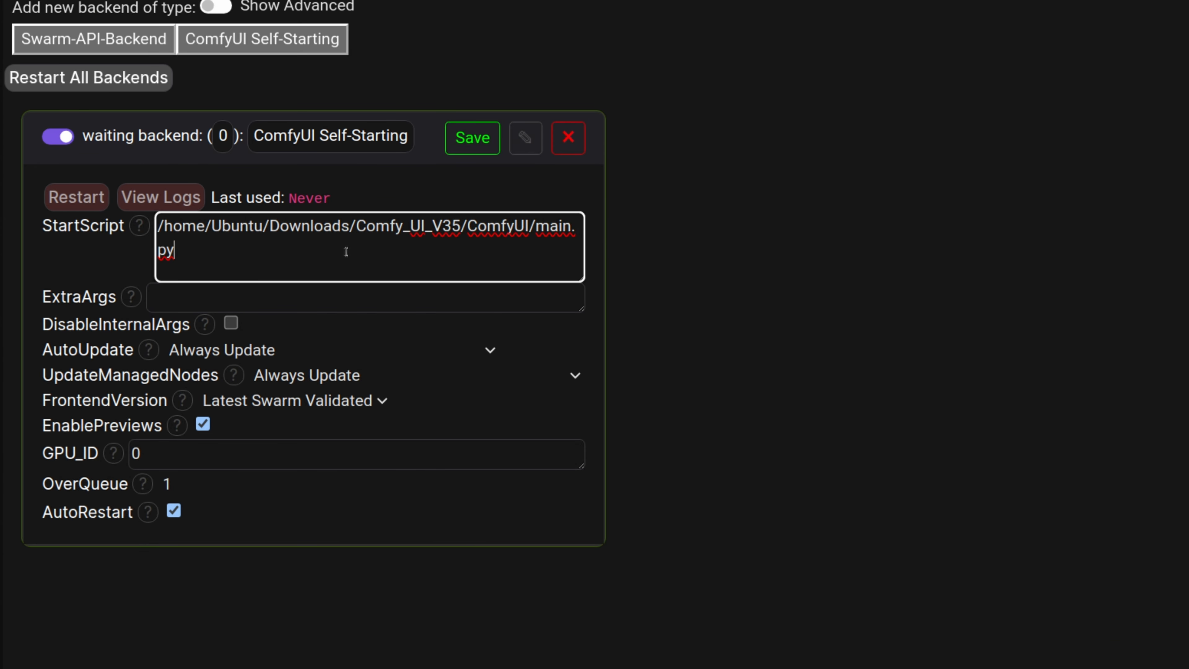
pyautogui.click(470, 148)
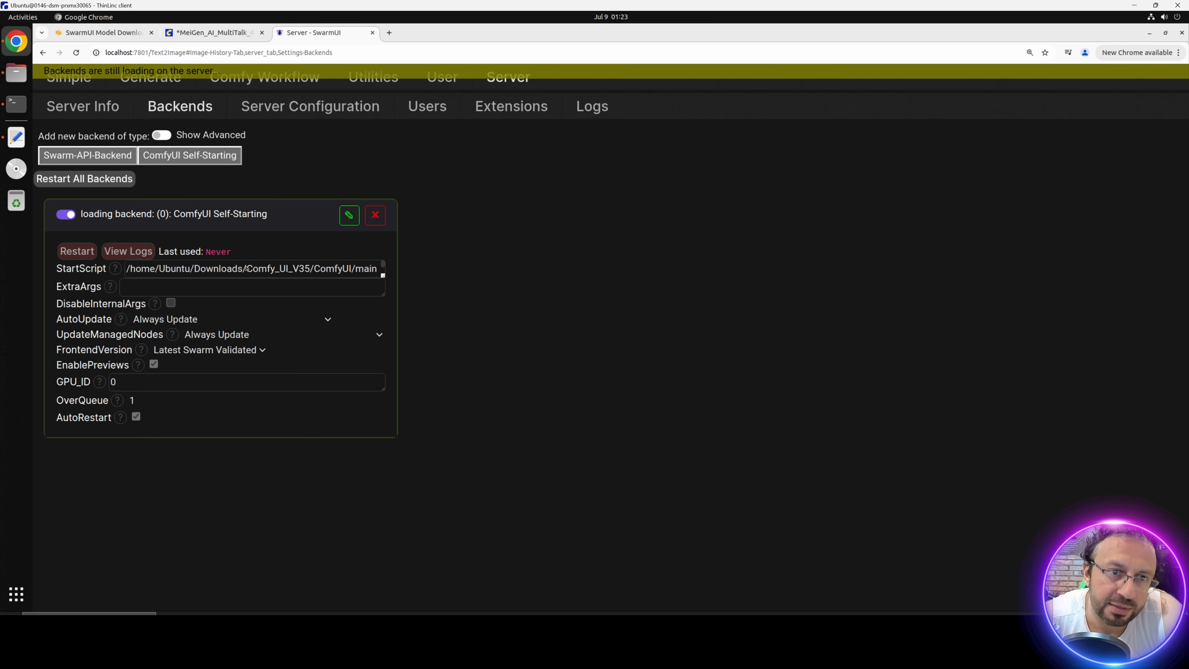
# Step: Follow the backend startup in an enlarged SwarmUI terminal, then close that terminal
pyautogui.click(15, 103)
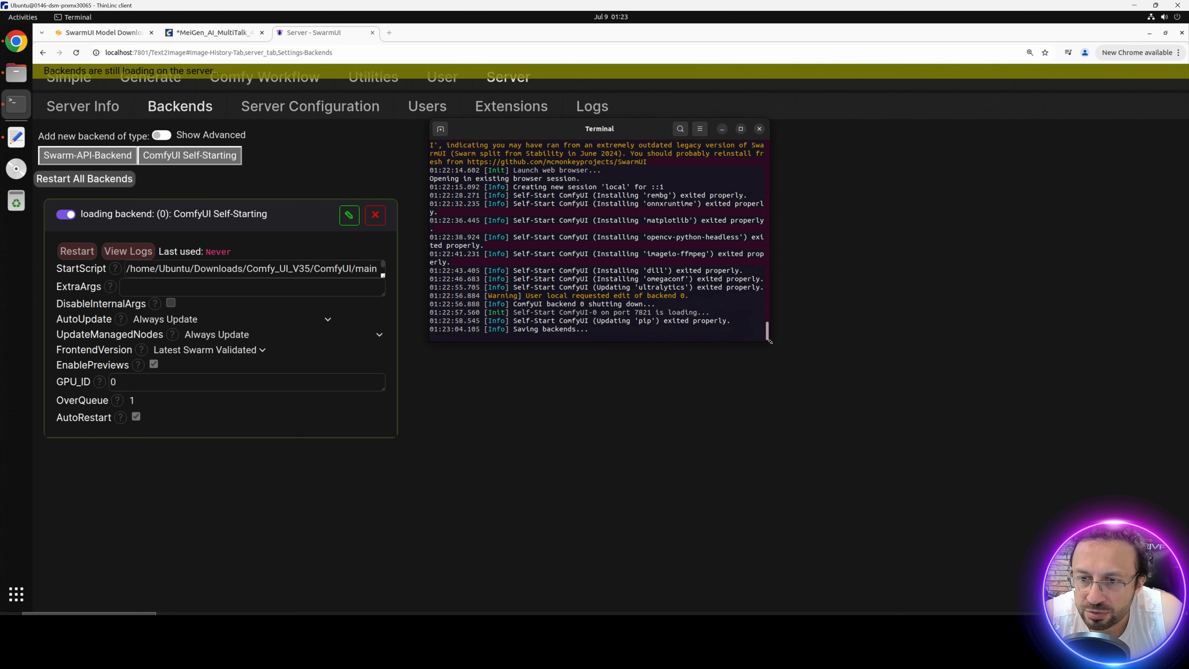
pyautogui.moveTo(770, 342); pyautogui.dragTo(883, 433)
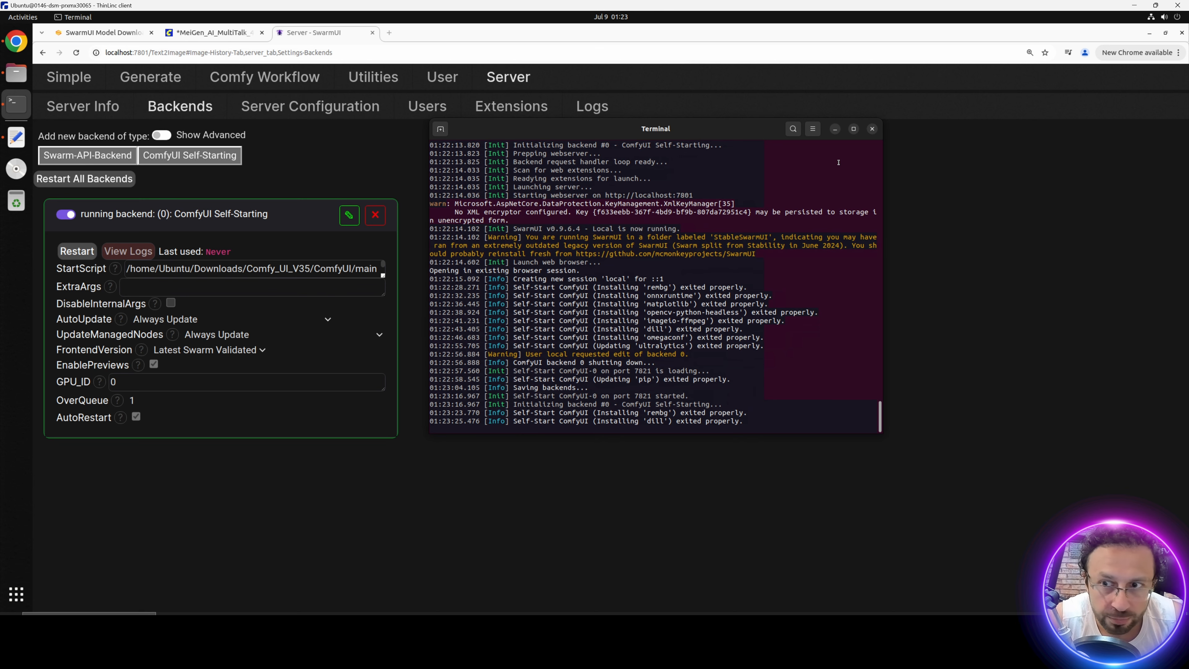
pyautogui.click(874, 131)
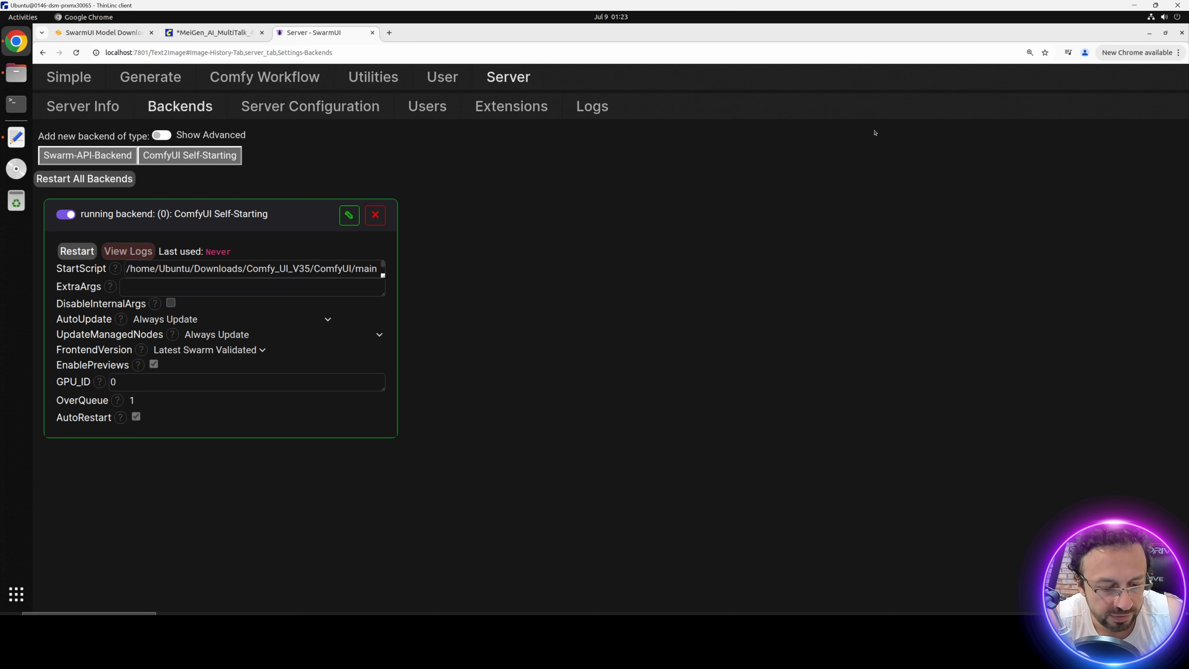
# Step: Launch Run Cloudflare StableSwarmUI from the desktop and open its generated trycloudflare.com URL in the VM and local browsers
pyautogui.click(67, 154)
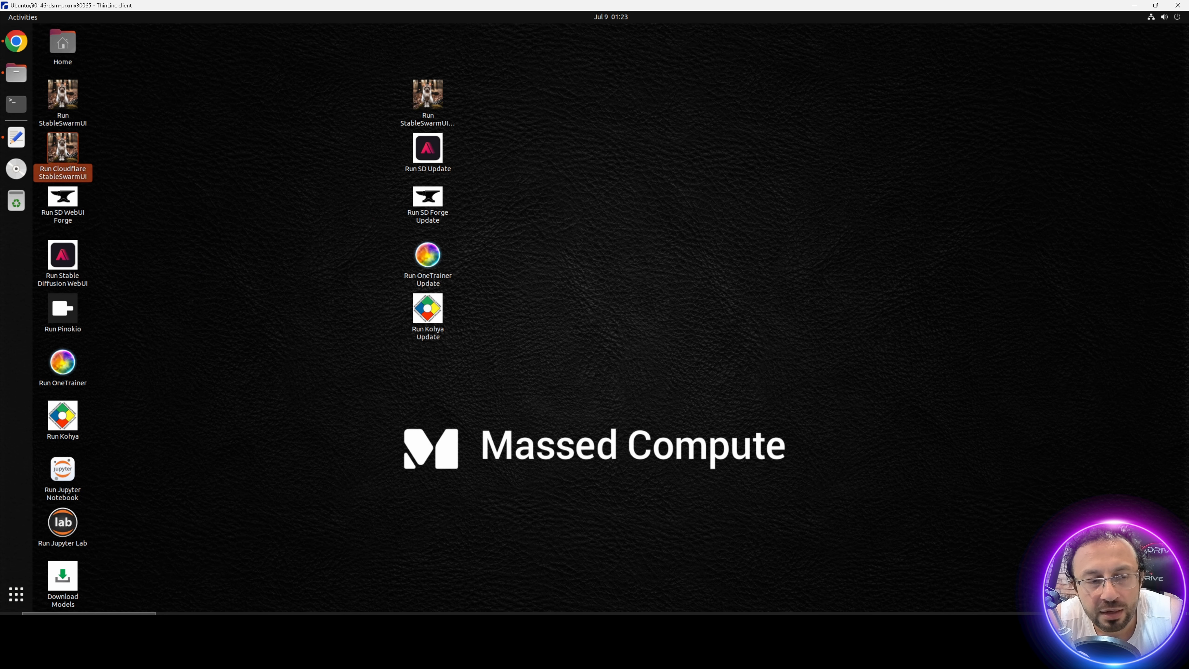
pyautogui.doubleClick(66, 155)
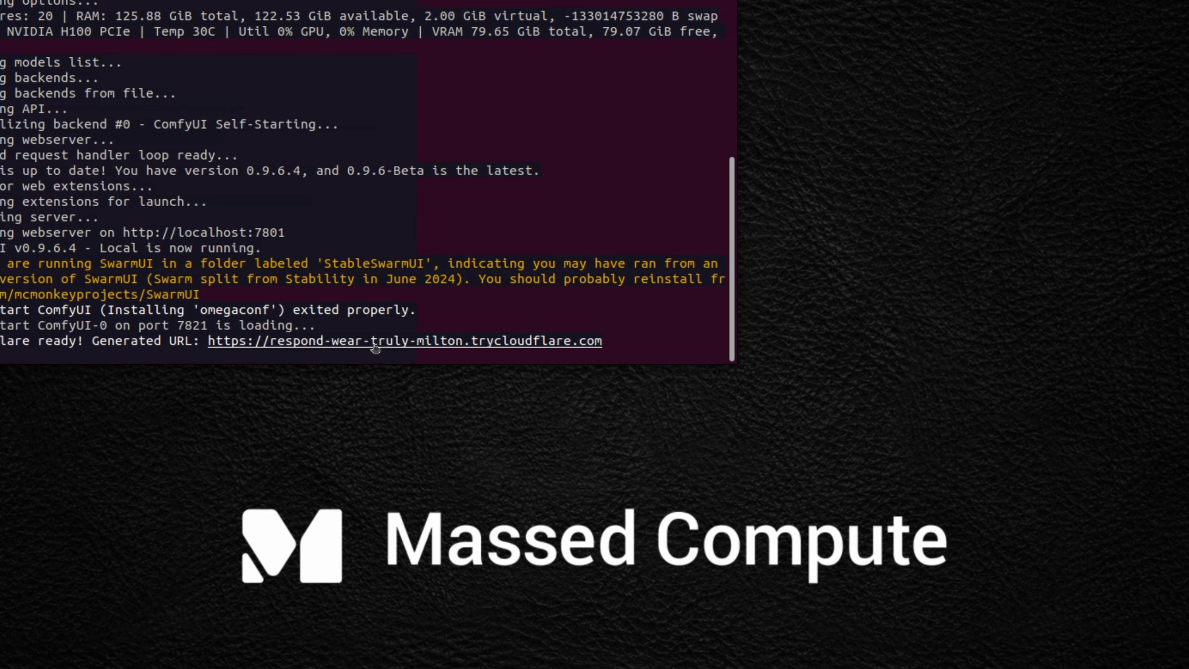
pyautogui.keyDown('ctrl'); pyautogui.click(374, 341); pyautogui.keyUp('ctrl')
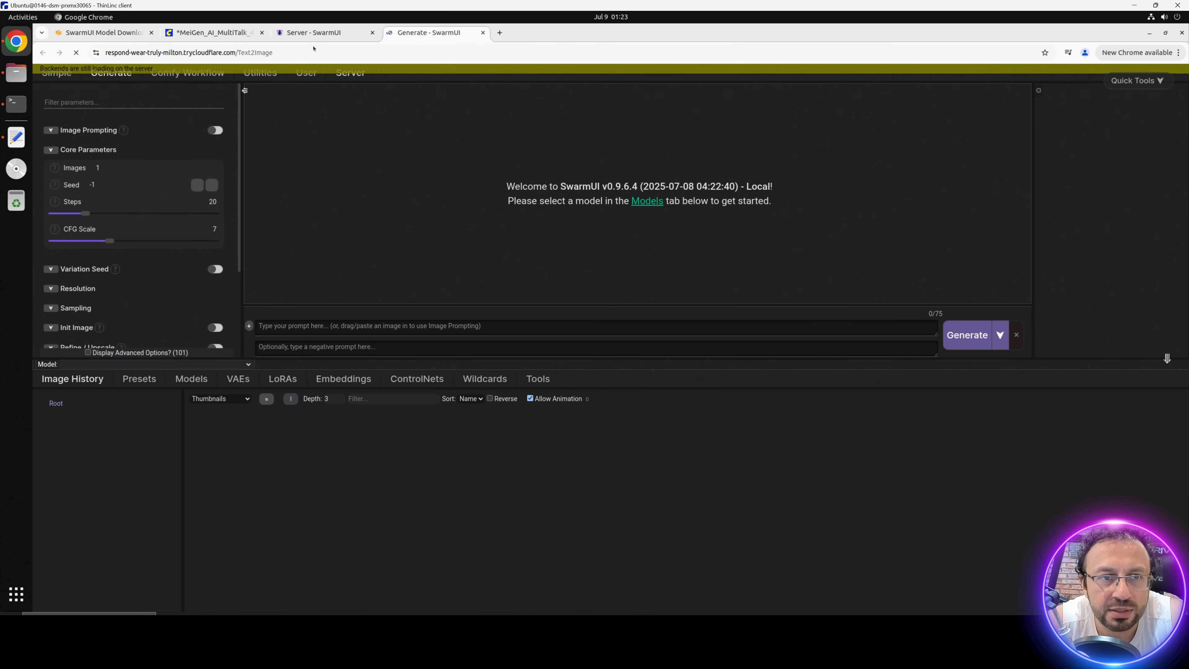
pyautogui.click(262, 24)
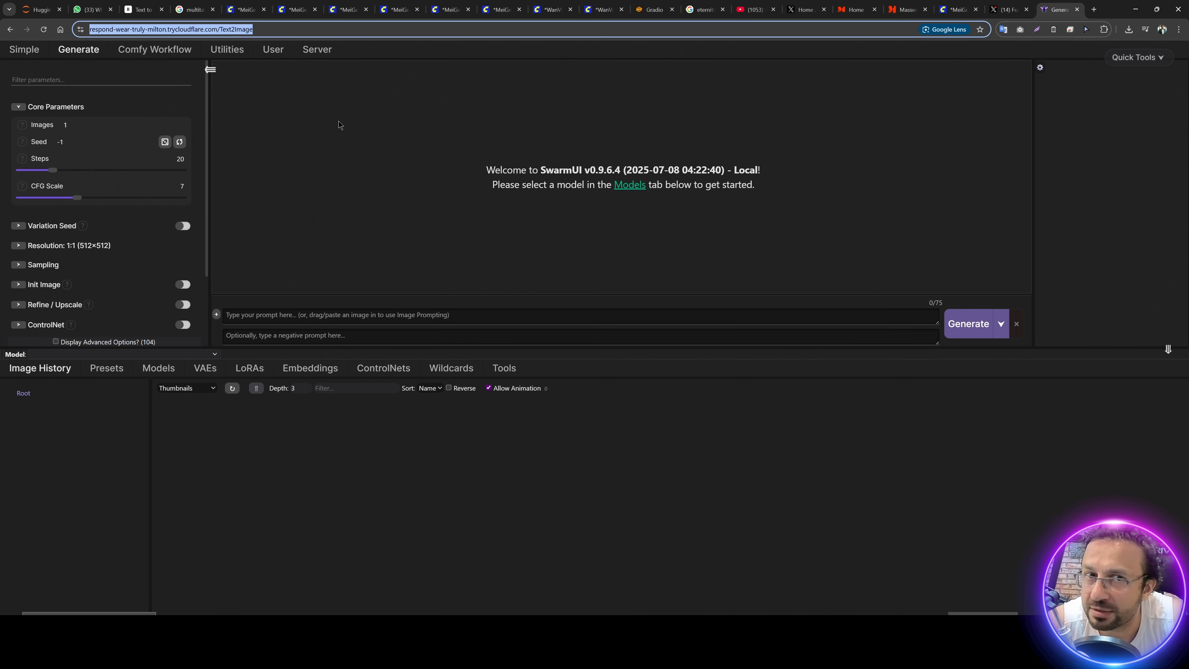
# Step: Select the sd_xl_base_1.0 model and generate an image with the prompt "fast car"
pyautogui.hotkey('ctrl', '+')
pyautogui.hotkey('ctrl', '+')
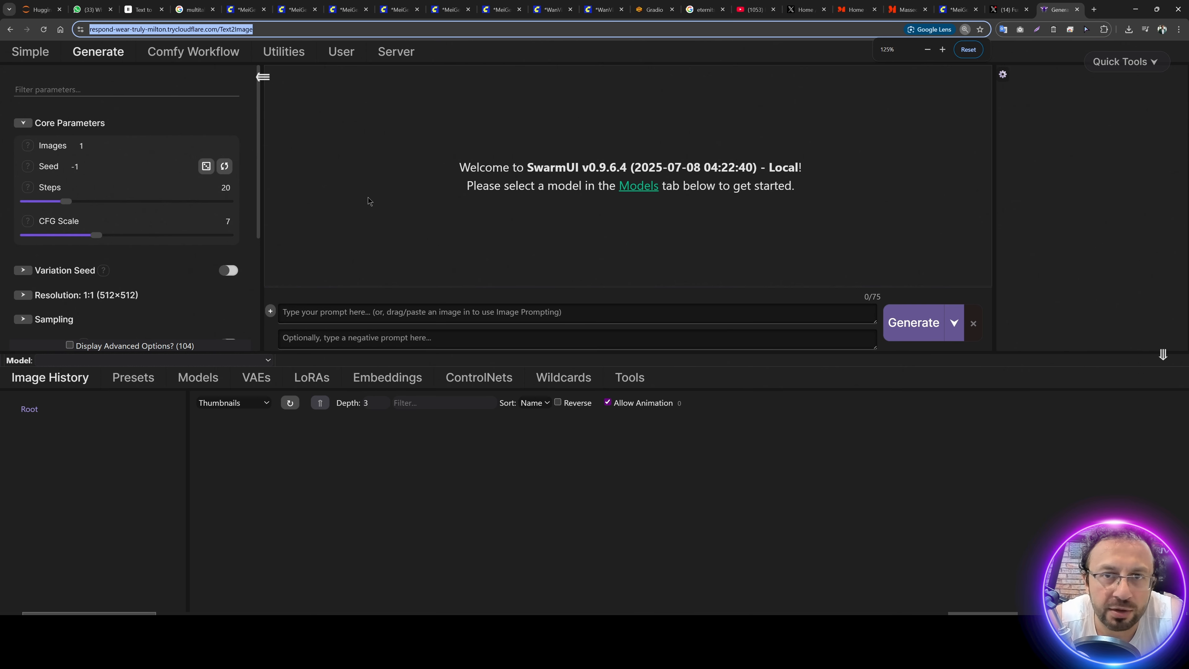
pyautogui.click(197, 377)
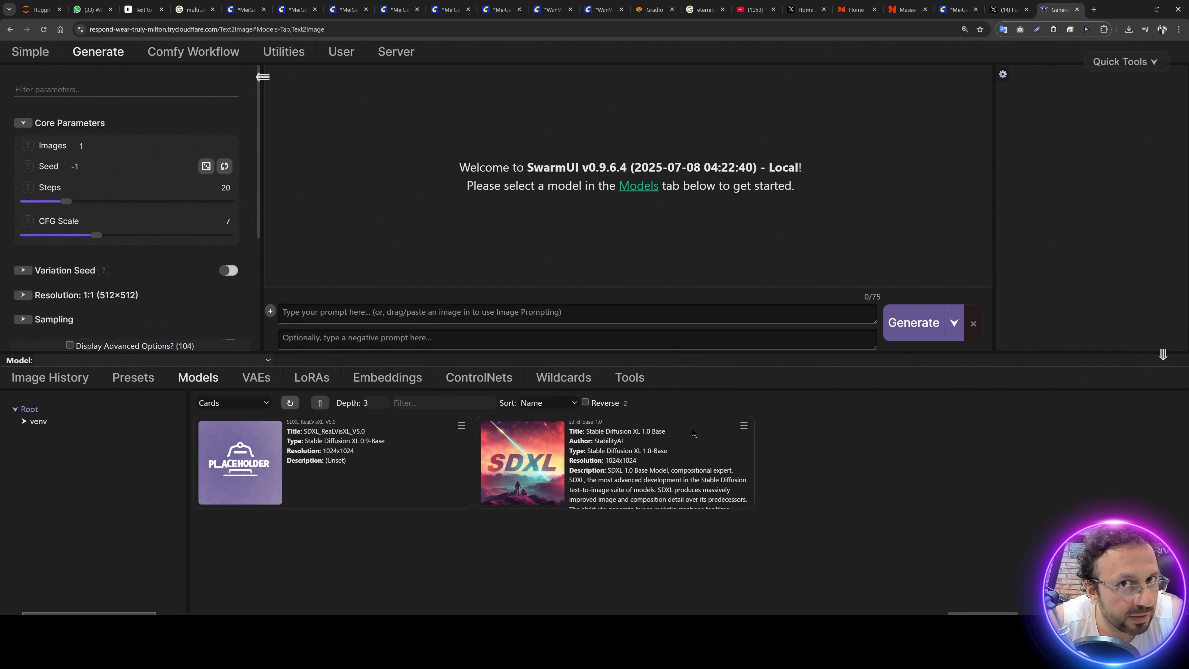
pyautogui.click(532, 441)
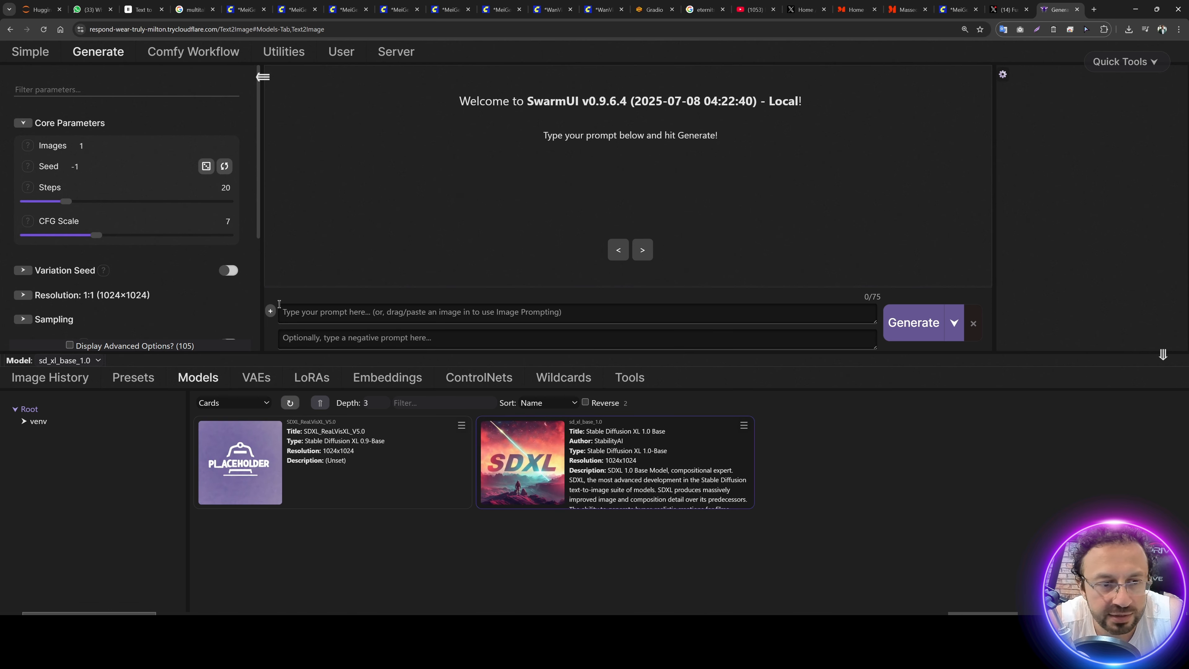
pyautogui.click(330, 313)
pyautogui.write('fast car')
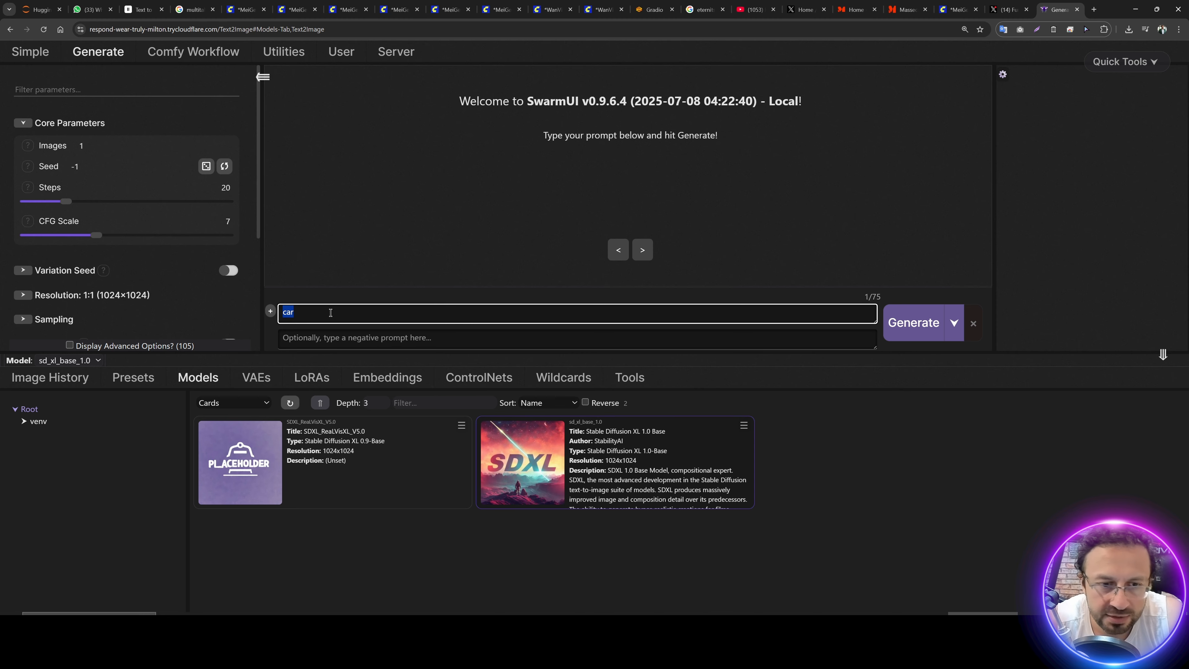
pyautogui.click(913, 322)
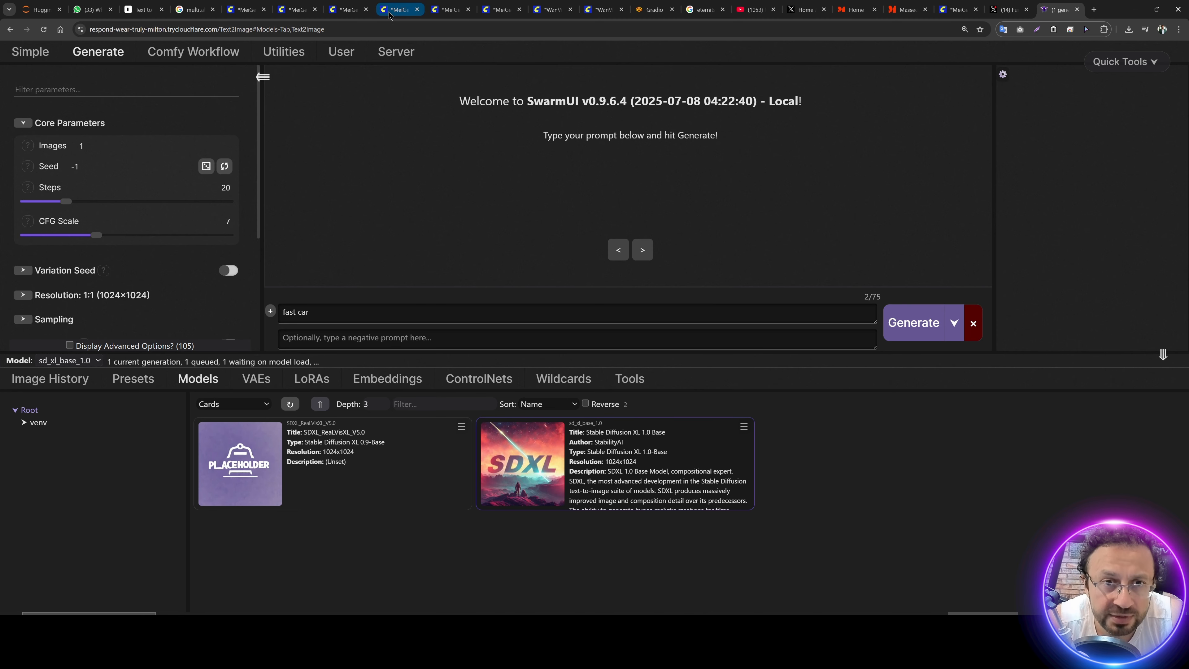
# Step: Show the server logs at Debug level, examine the custom node paths and generation progress, and return to the generated image
pyautogui.click(399, 59)
pyautogui.click(465, 76)
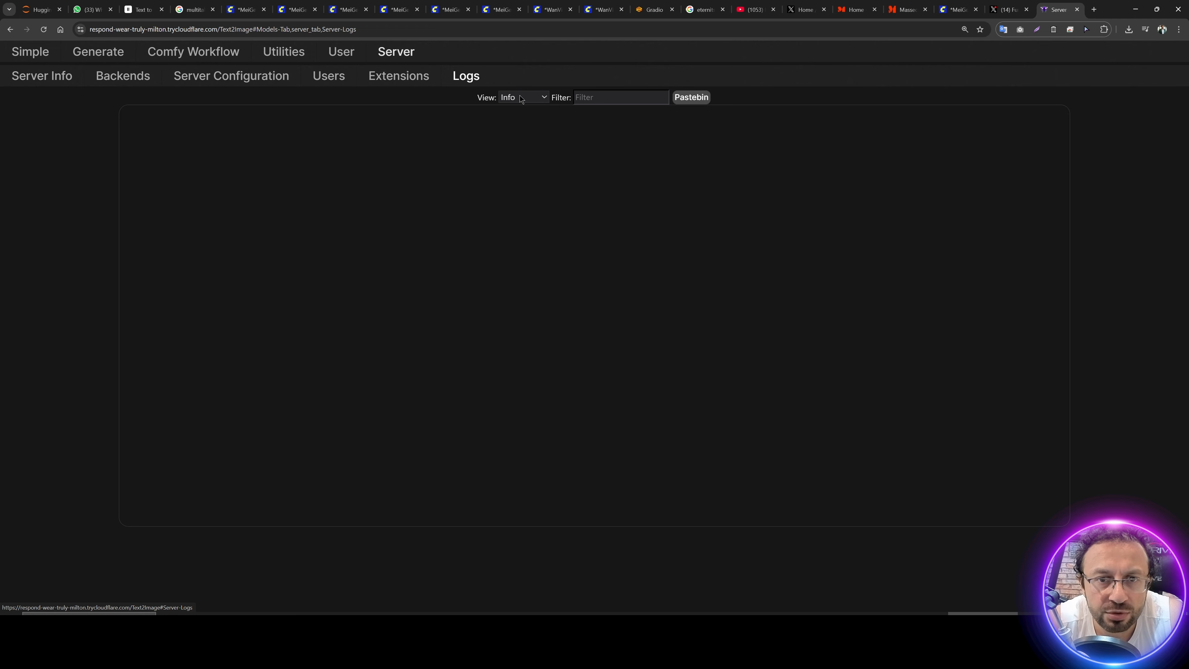
pyautogui.click(535, 98)
pyautogui.click(532, 136)
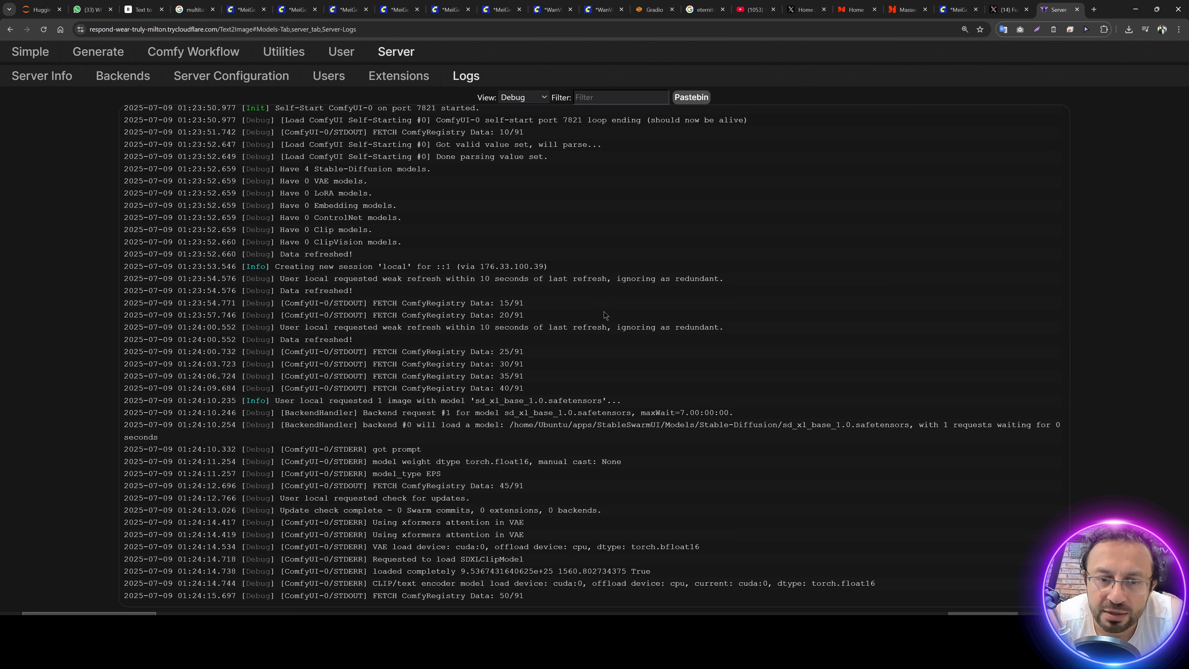
pyautogui.scroll(6, 495, 337)
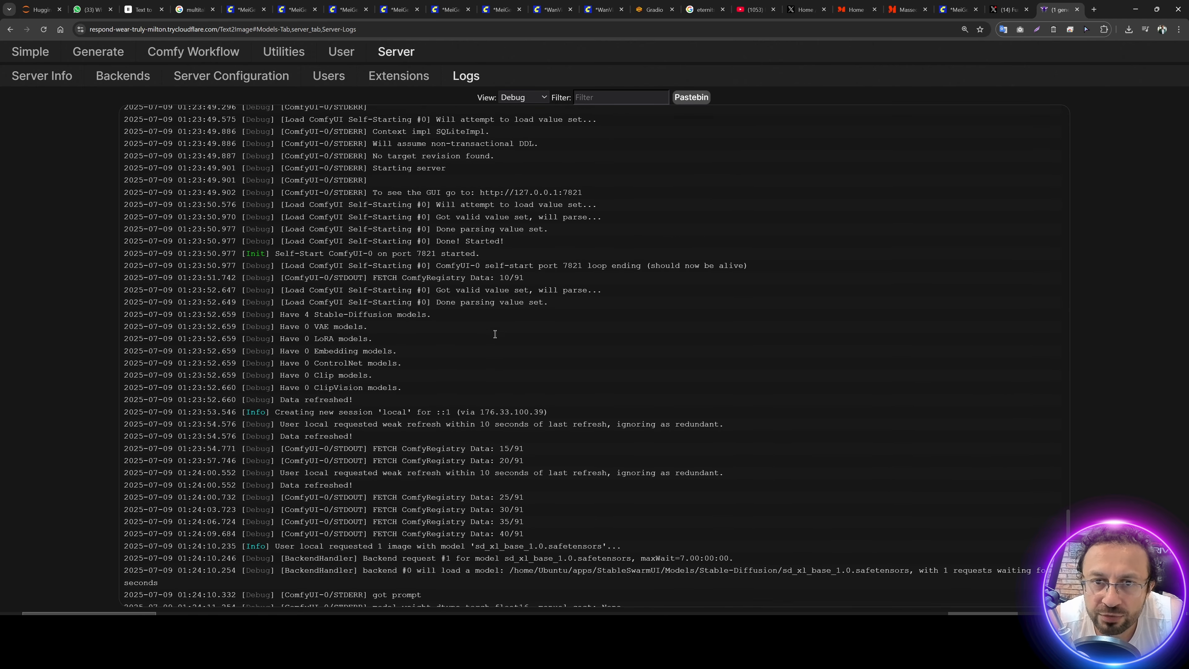
pyautogui.moveTo(450, 248); pyautogui.dragTo(854, 253)
pyautogui.click(746, 275)
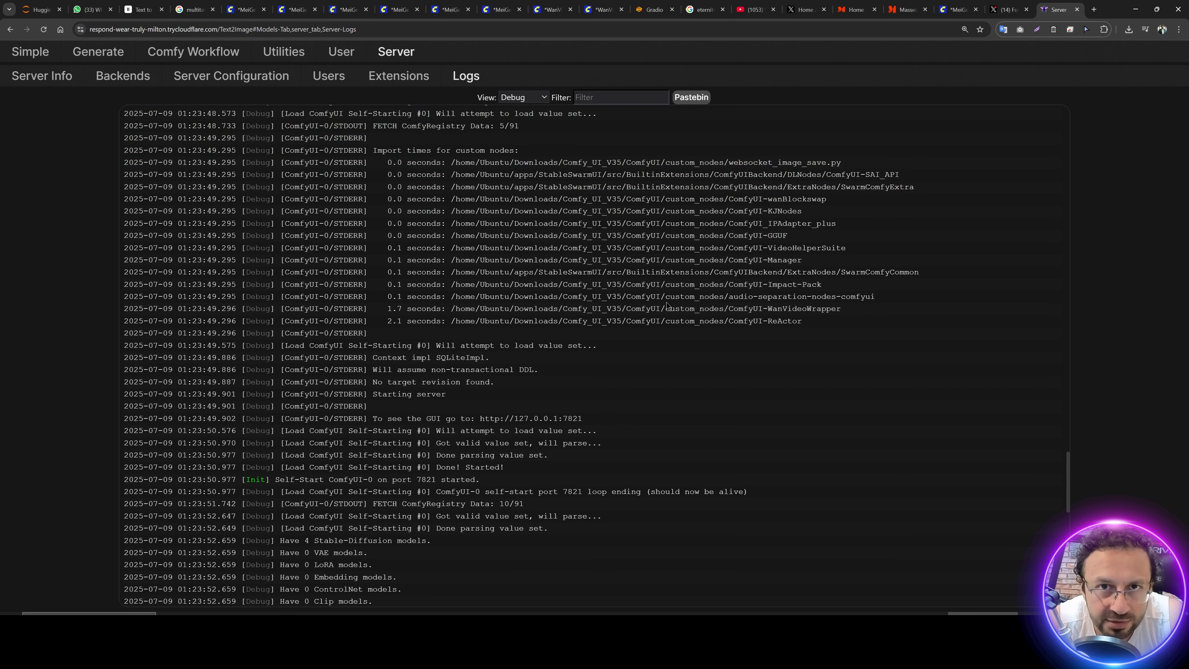
pyautogui.scroll(-5, 667, 305)
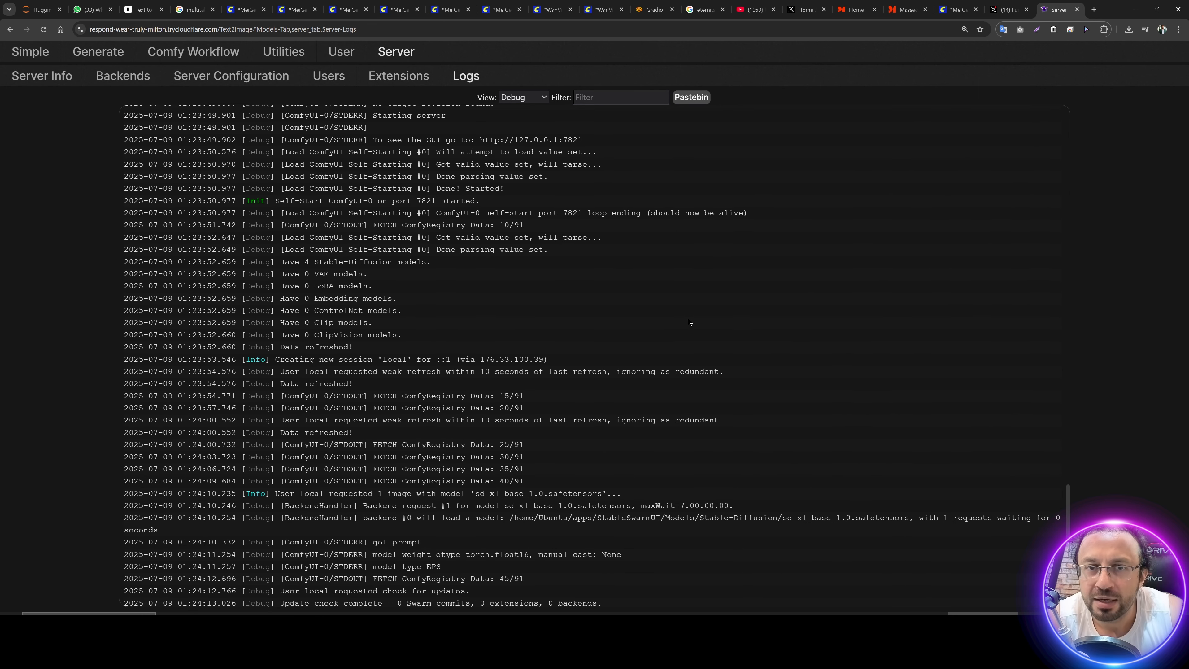
pyautogui.scroll(-10, 687, 318)
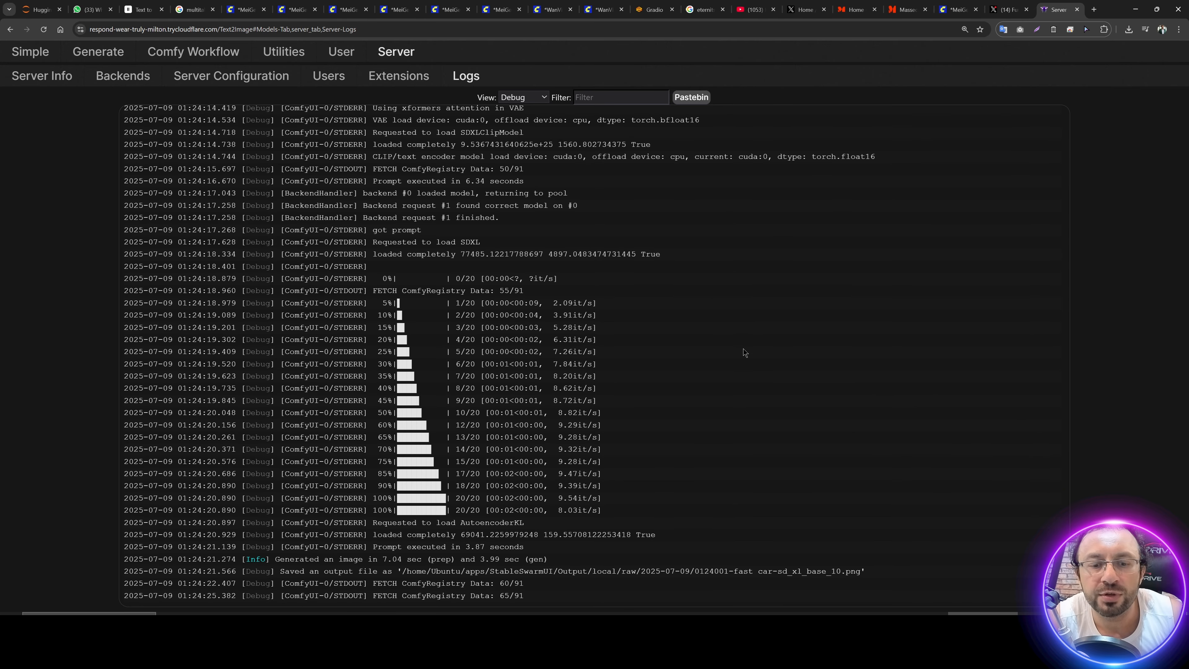
pyautogui.click(97, 51)
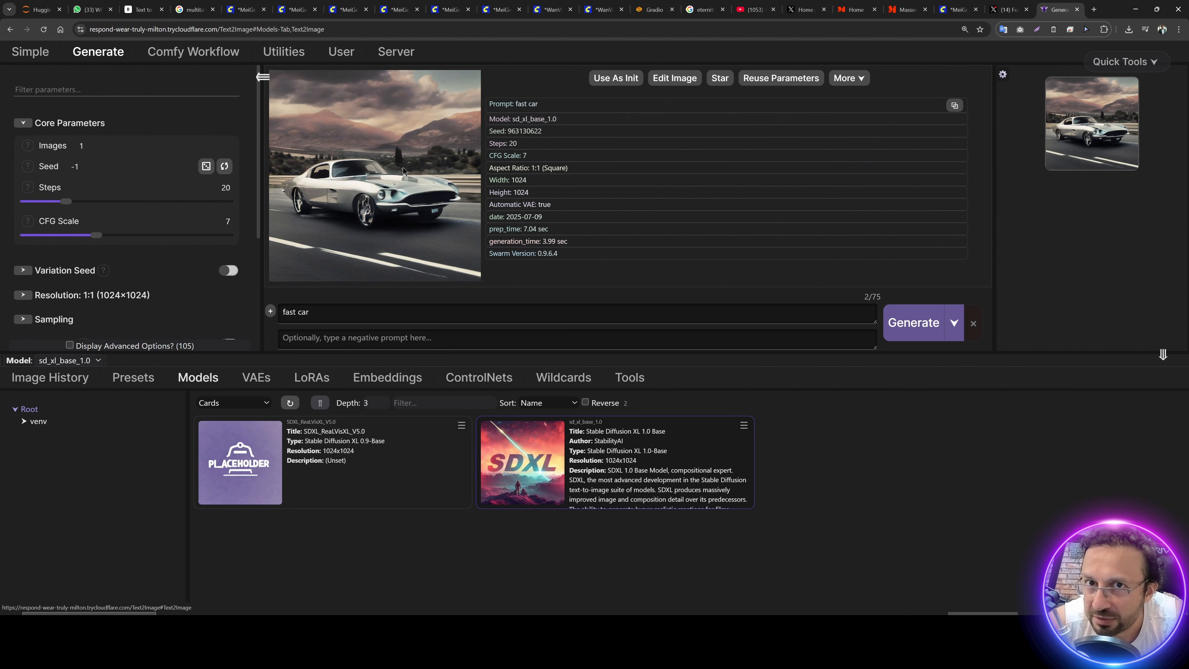
# Step: Delete the 1x H100 (80GB) instance from Massed Compute's running instances and dismiss the deletion notice
pyautogui.click(908, 9)
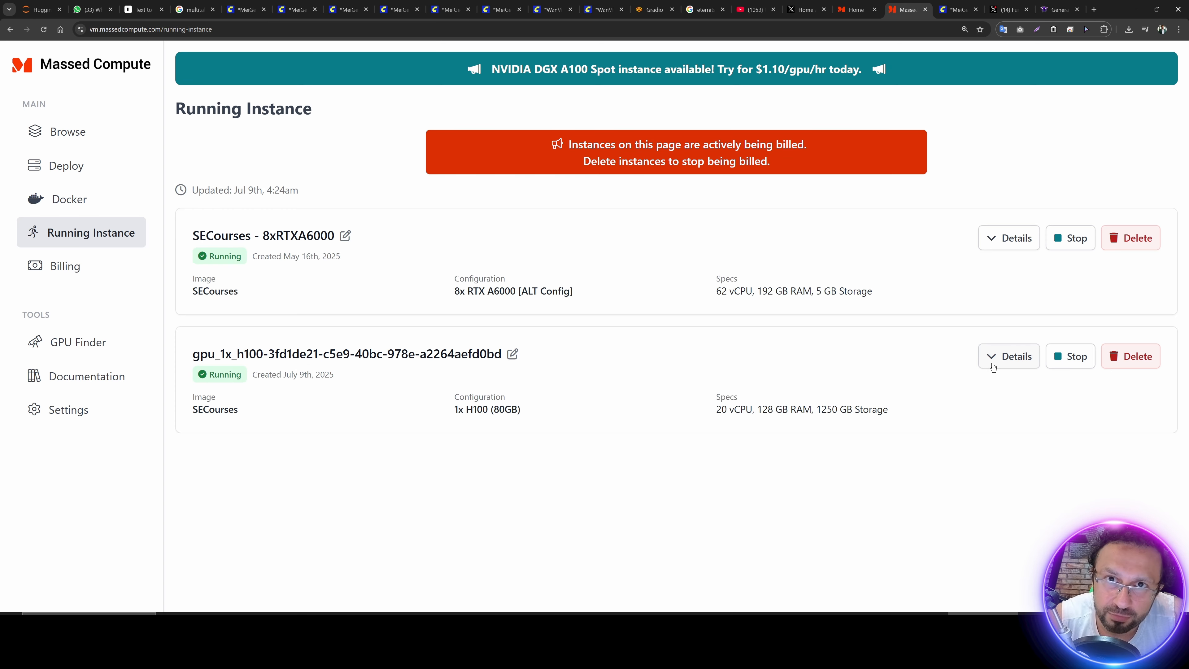
pyautogui.click(1070, 361)
pyautogui.click(792, 75)
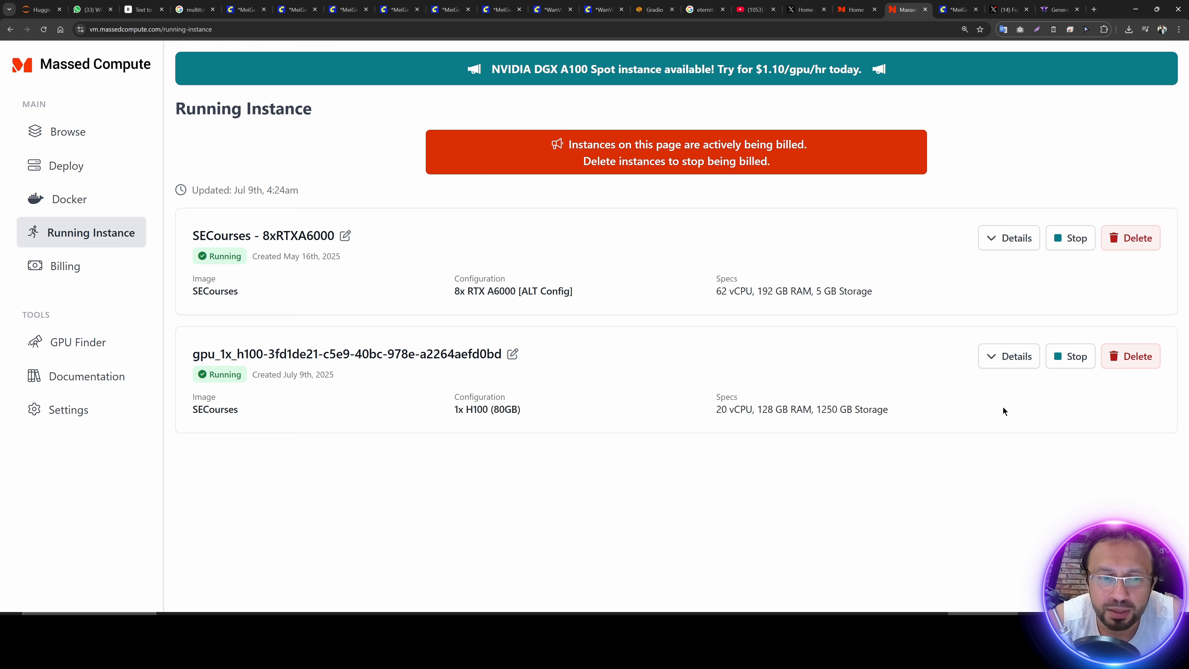
pyautogui.click(1138, 362)
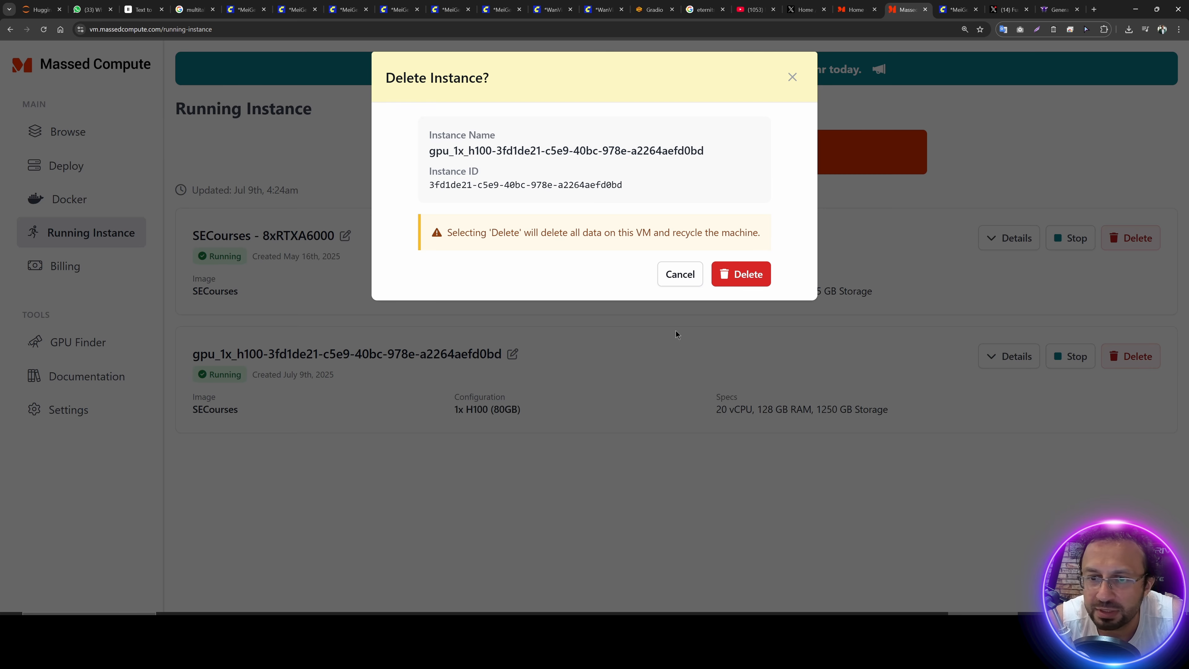
pyautogui.click(744, 278)
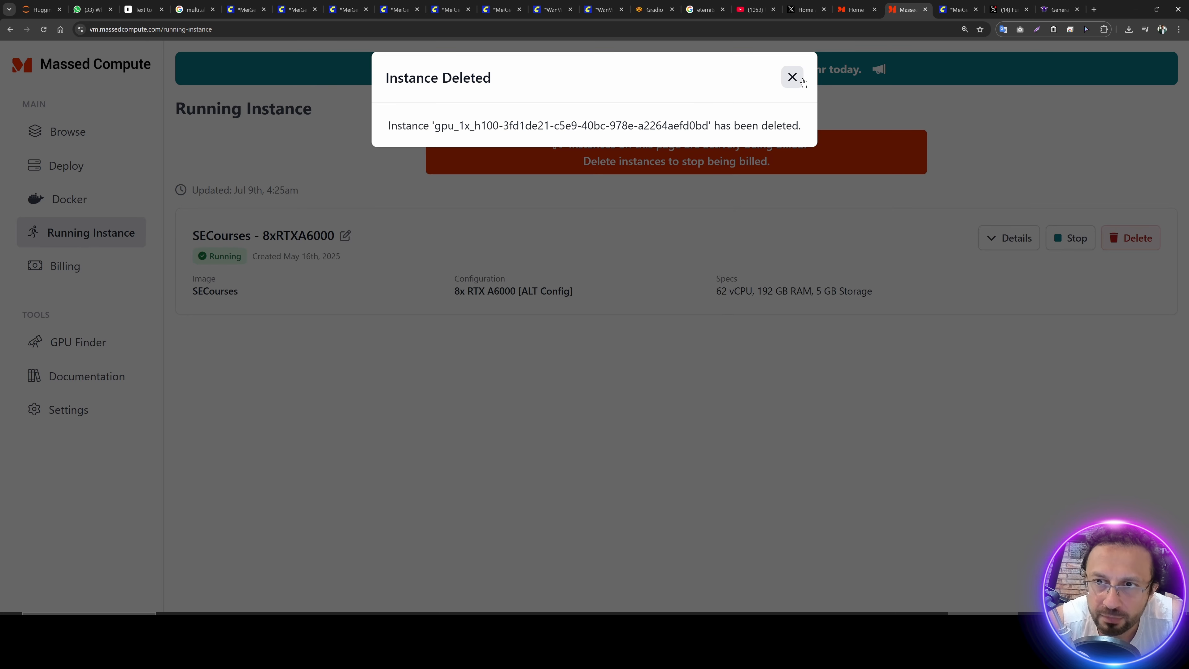
pyautogui.click(798, 74)
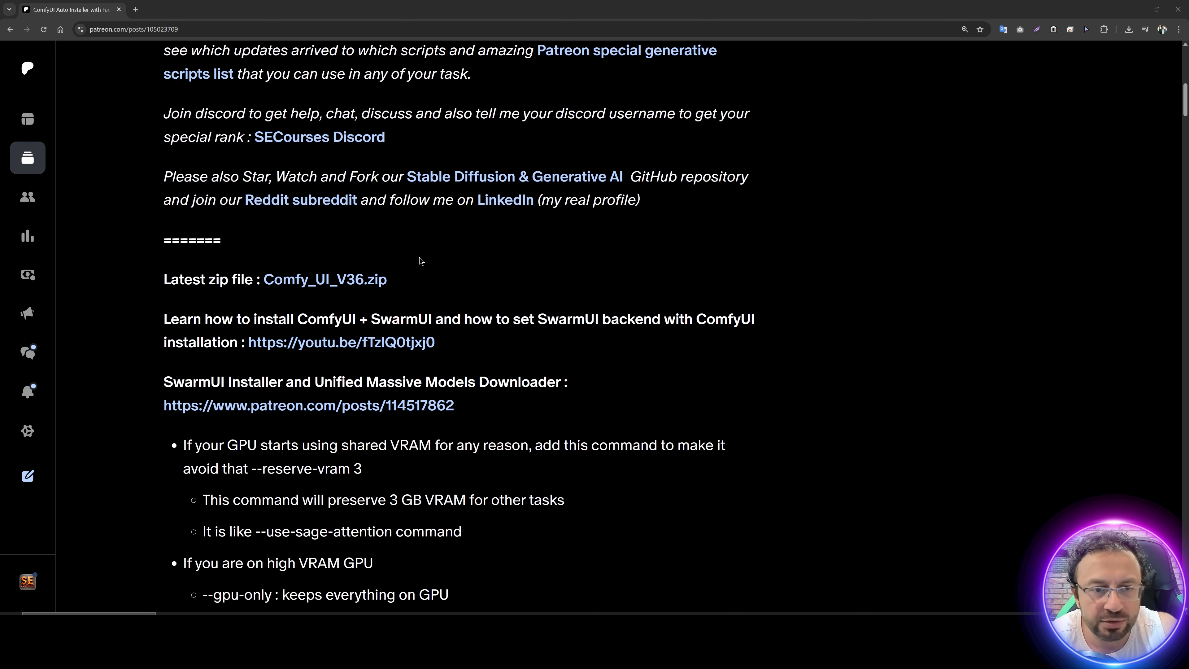
# Step: Download Comfy_UI_V36.zip from the ComfyUI installer post on Patreon and review its launch arguments, including --use-sage-attention
pyautogui.scroll(-1, 420, 262)
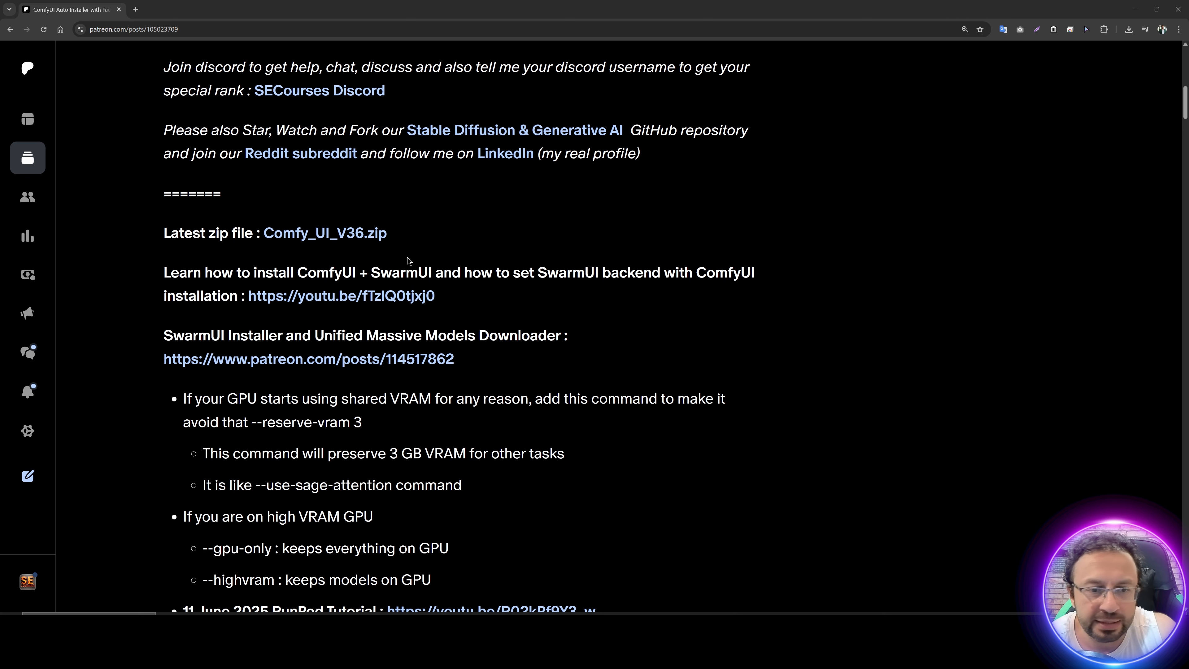
pyautogui.scroll(-2, 423, 254)
pyautogui.click(326, 144)
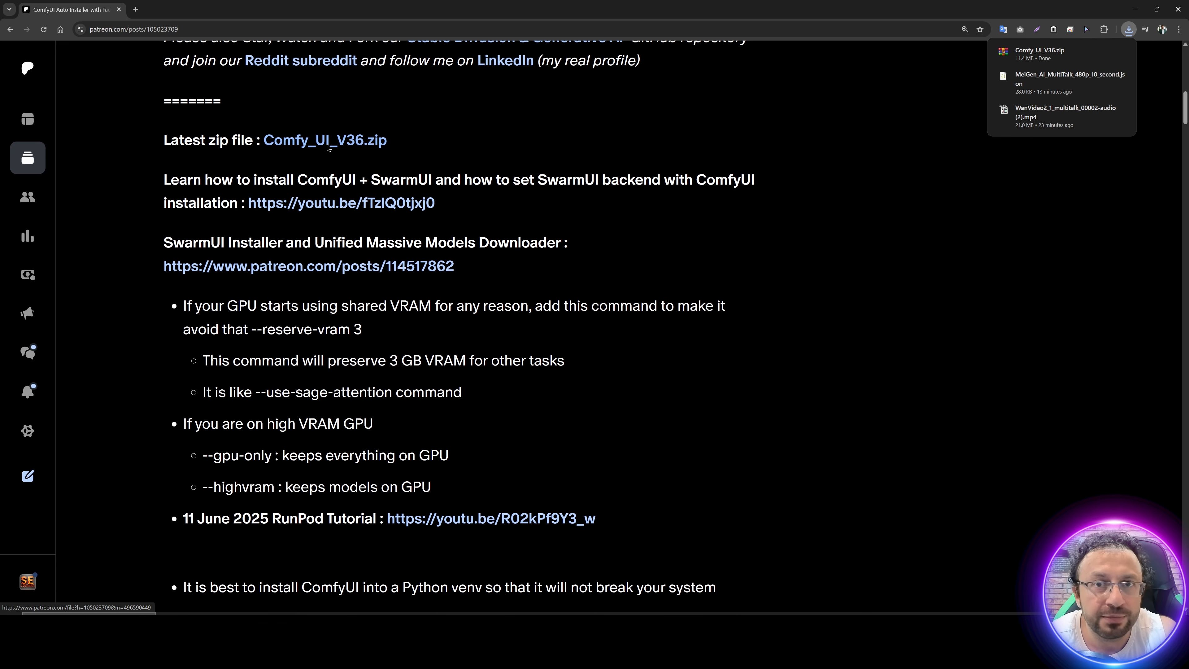
pyautogui.scroll(-4, 618, 262)
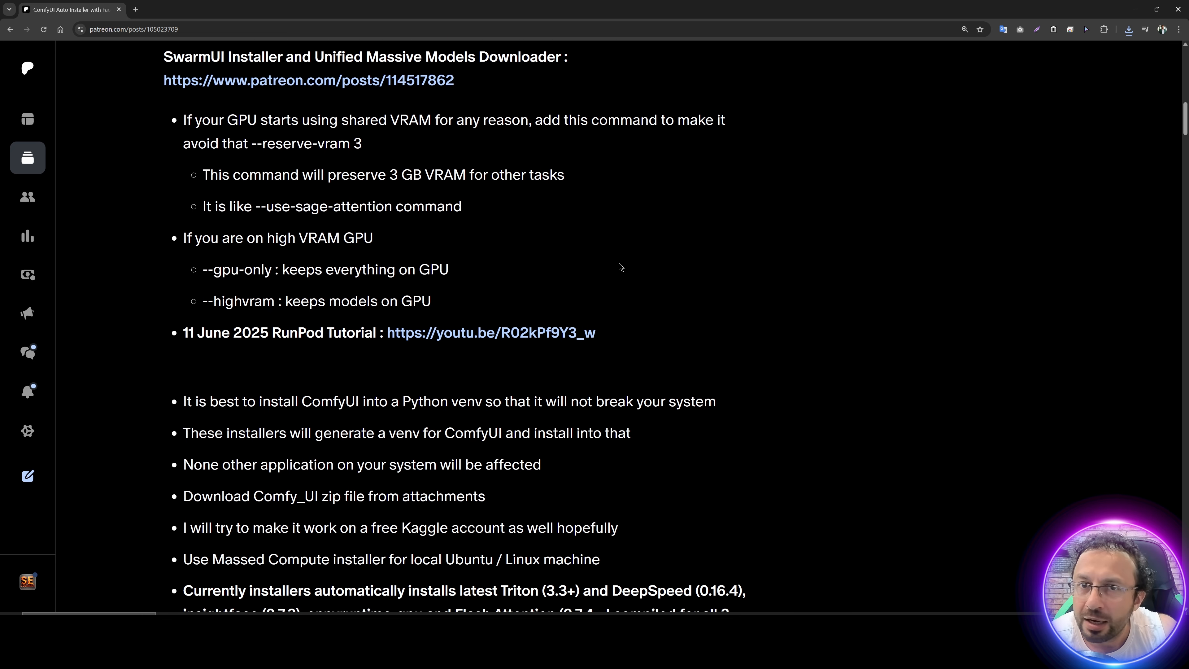
pyautogui.scroll(2, 562, 290)
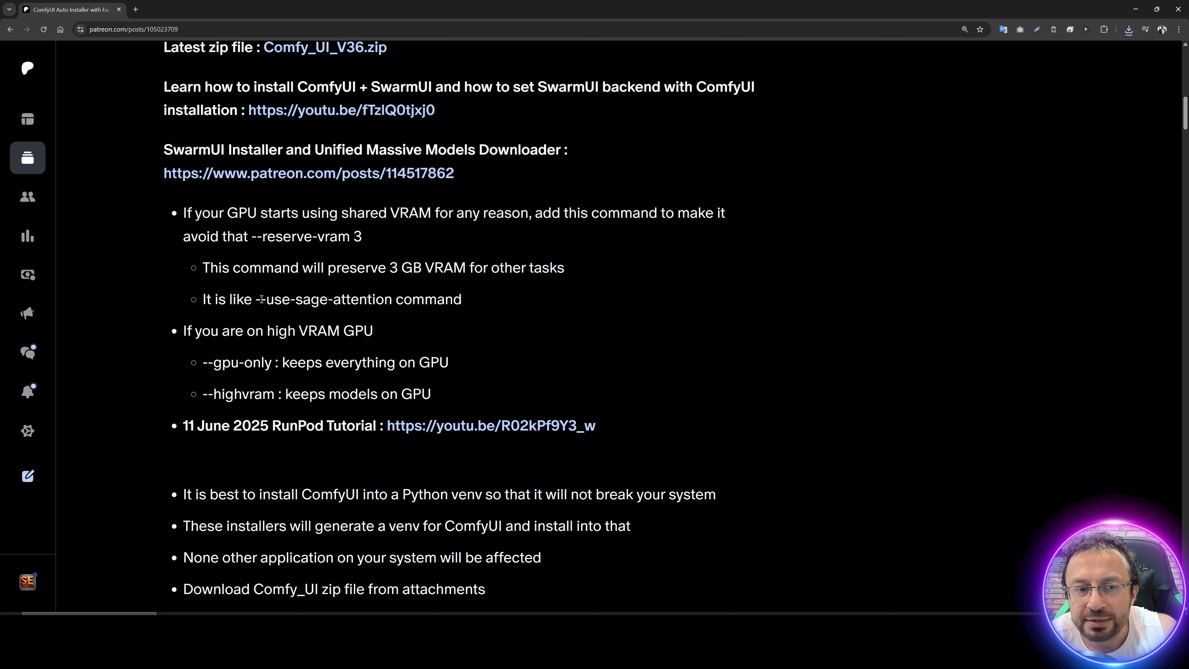
pyautogui.moveTo(256, 300); pyautogui.dragTo(391, 303)
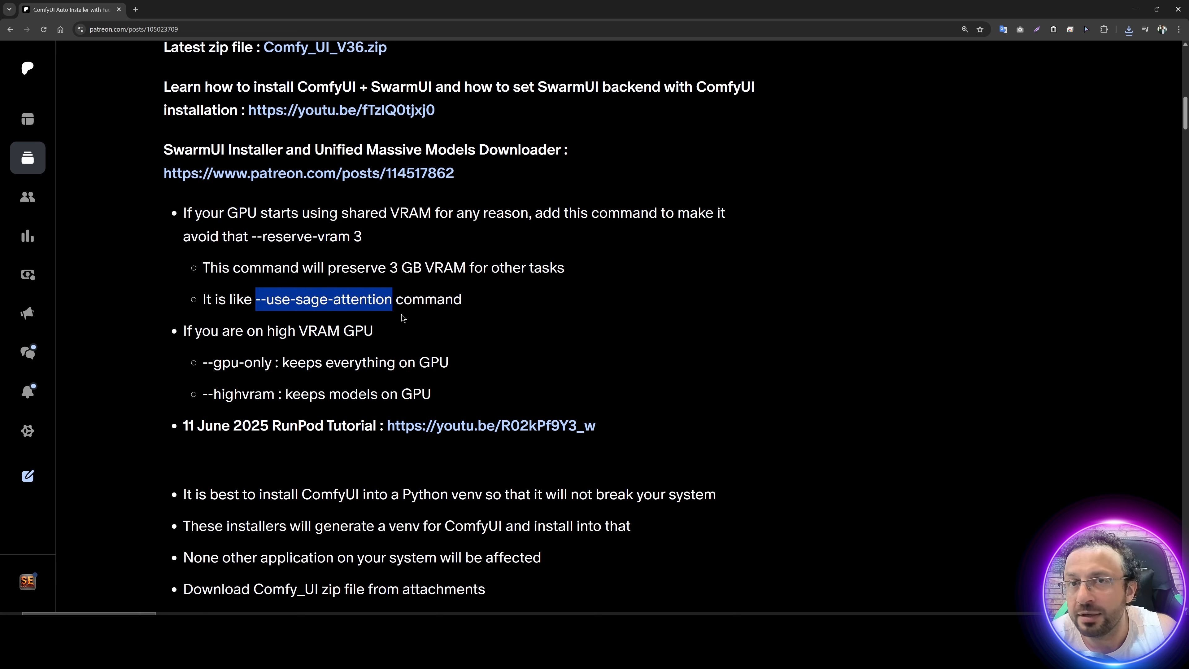
pyautogui.scroll(7, 531, 333)
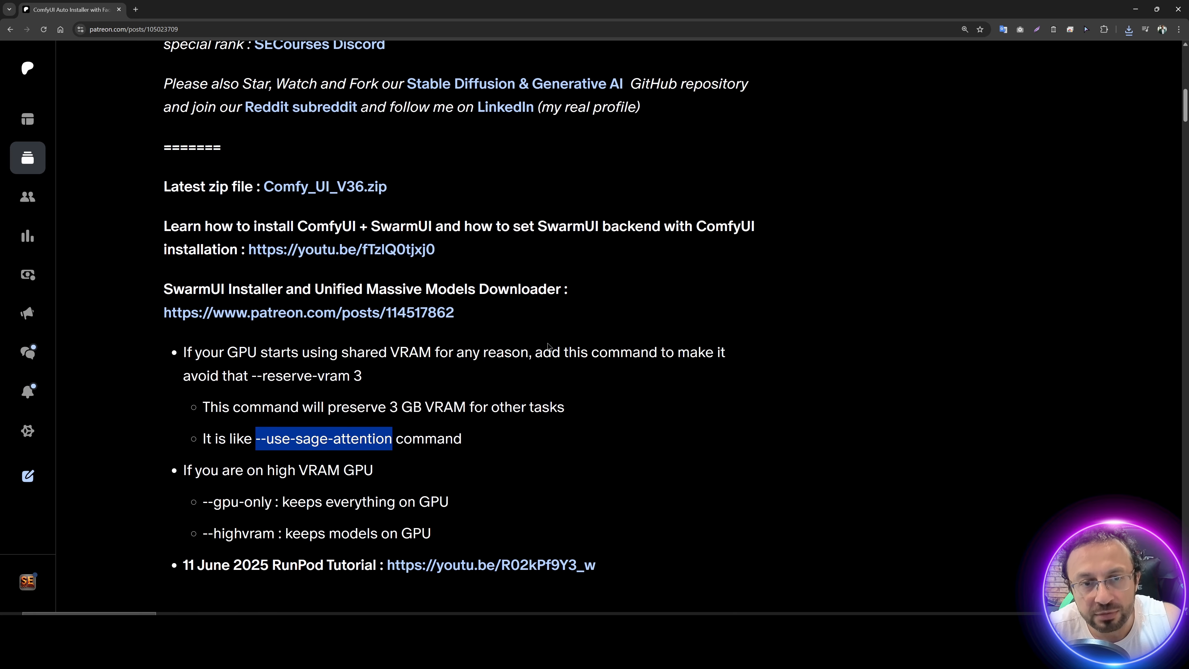
# Step: Switch to the C:\tutorial folder in File Explorer and extract Comfy_UI_V36.zip into a Comfy_UI_V36 folder
pyautogui.hotkey('alt', 'Tab')
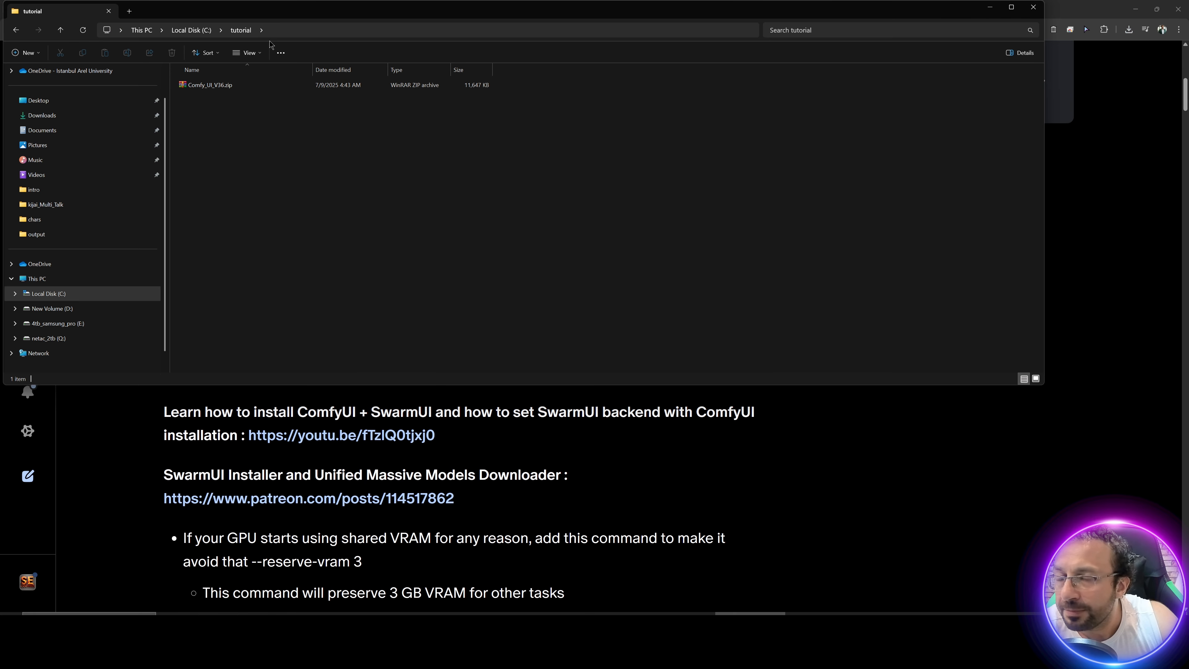
pyautogui.rightClick(201, 85)
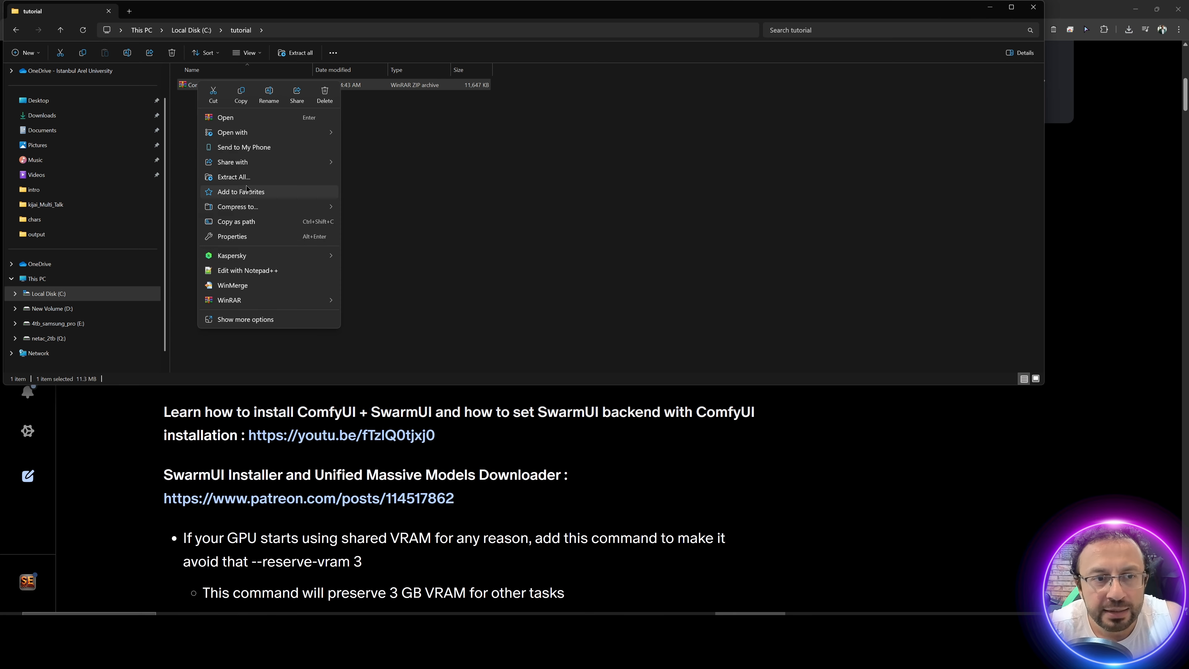
pyautogui.click(238, 177)
pyautogui.click(673, 408)
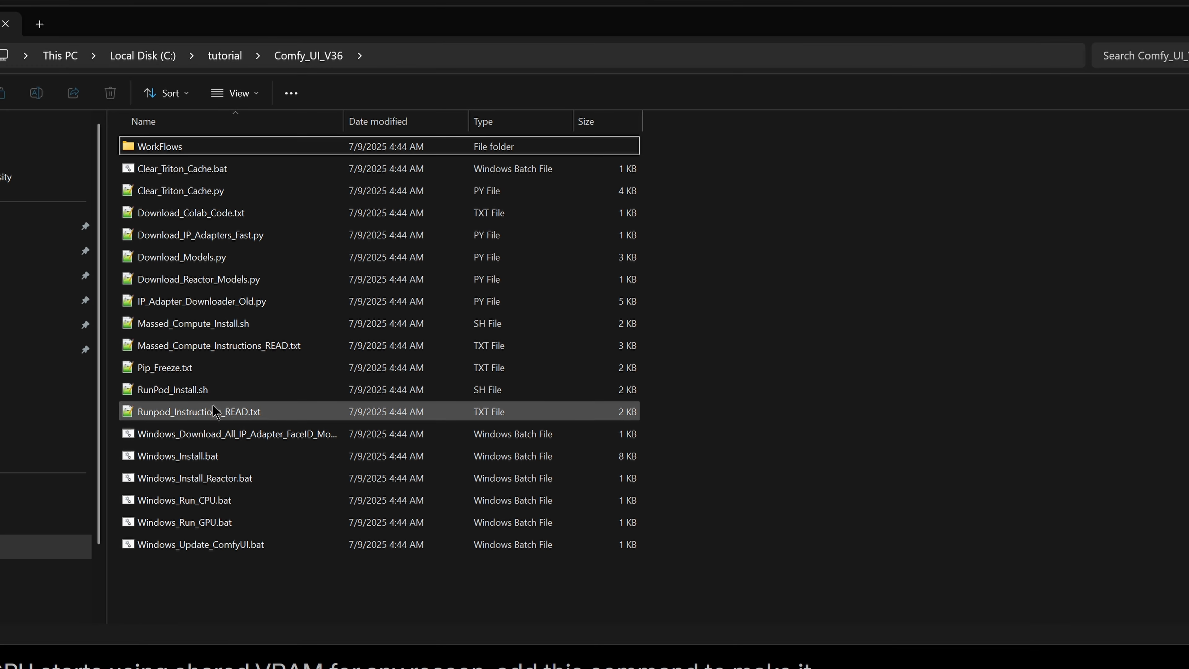
# Step: Open Runpod_Instructions_READ.txt from the extracted Comfy_UI_V36 folder and enlarge its text for reading
pyautogui.click(364, 379)
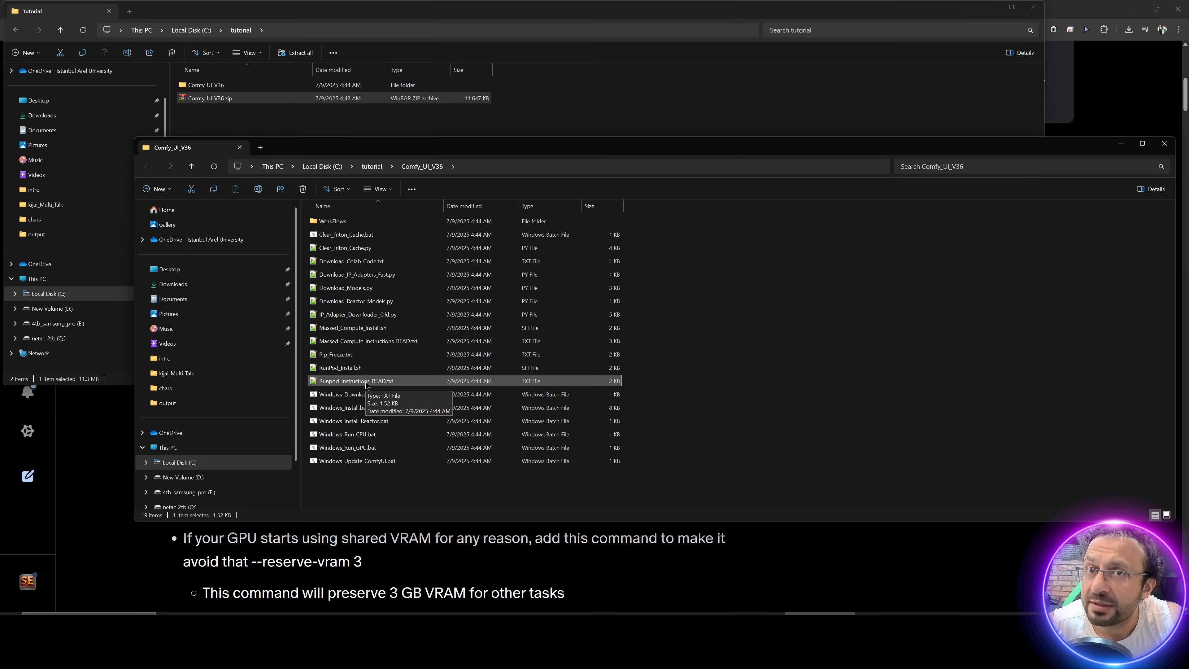
pyautogui.doubleClick(365, 382)
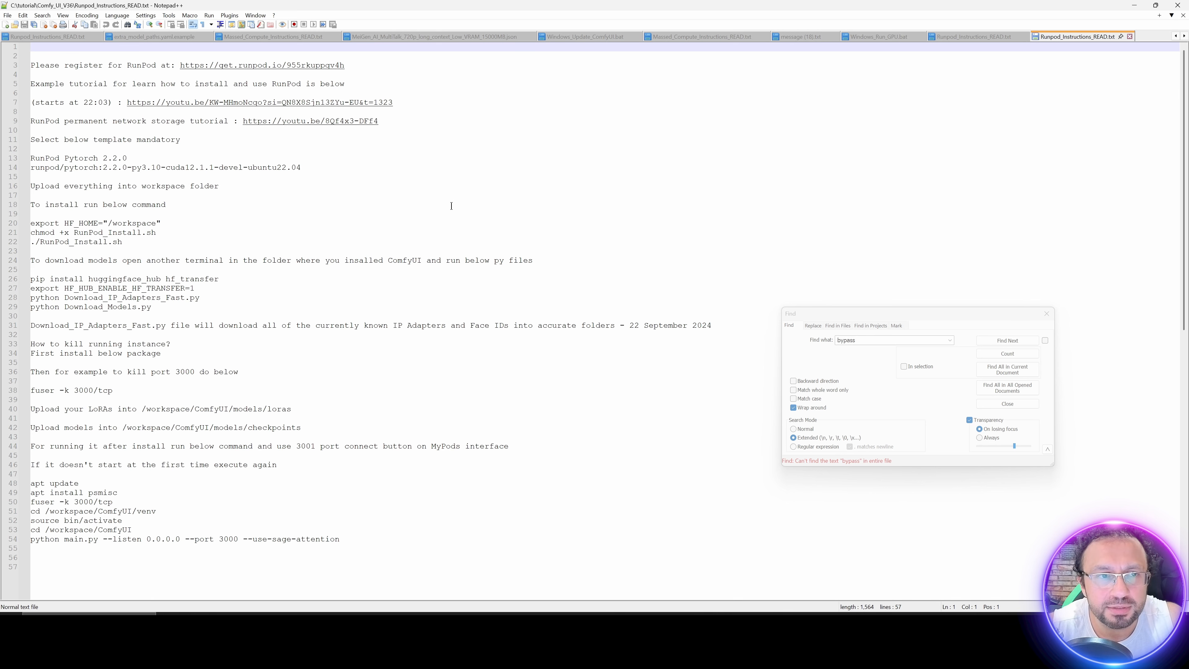
pyautogui.keyDown('ctrl'); pyautogui.scroll(2, 451, 207); pyautogui.keyUp('ctrl')
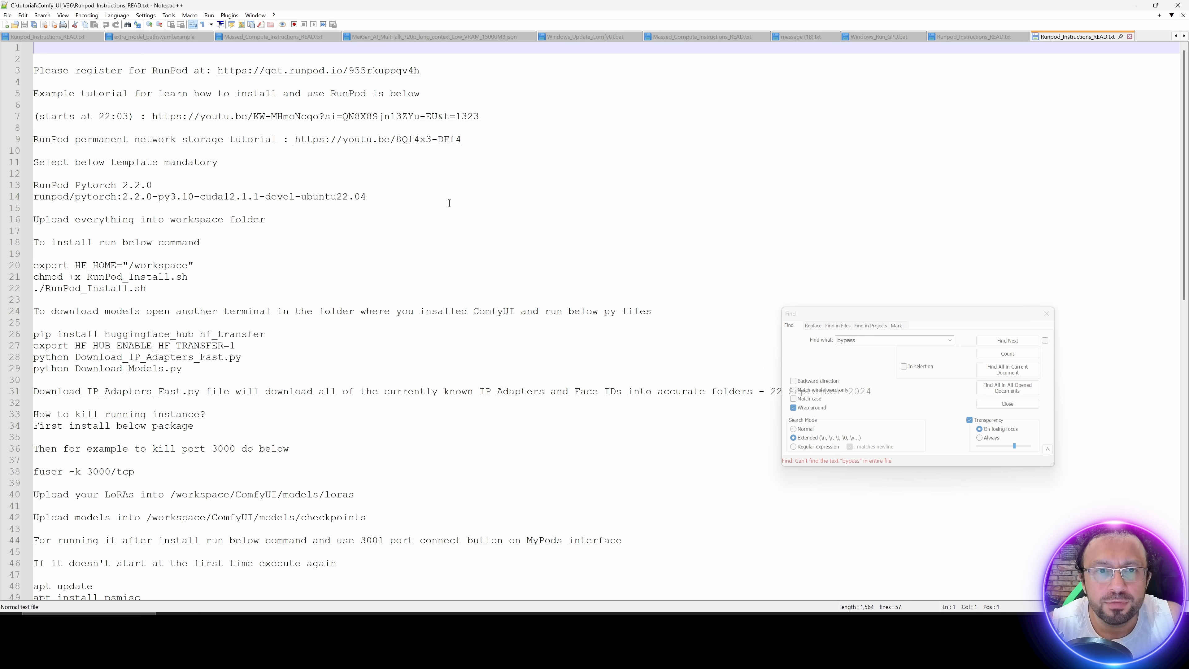
# Step: Follow the RunPod registration link from the instructions, sign in to the console and view the billing page
pyautogui.doubleClick(372, 72)
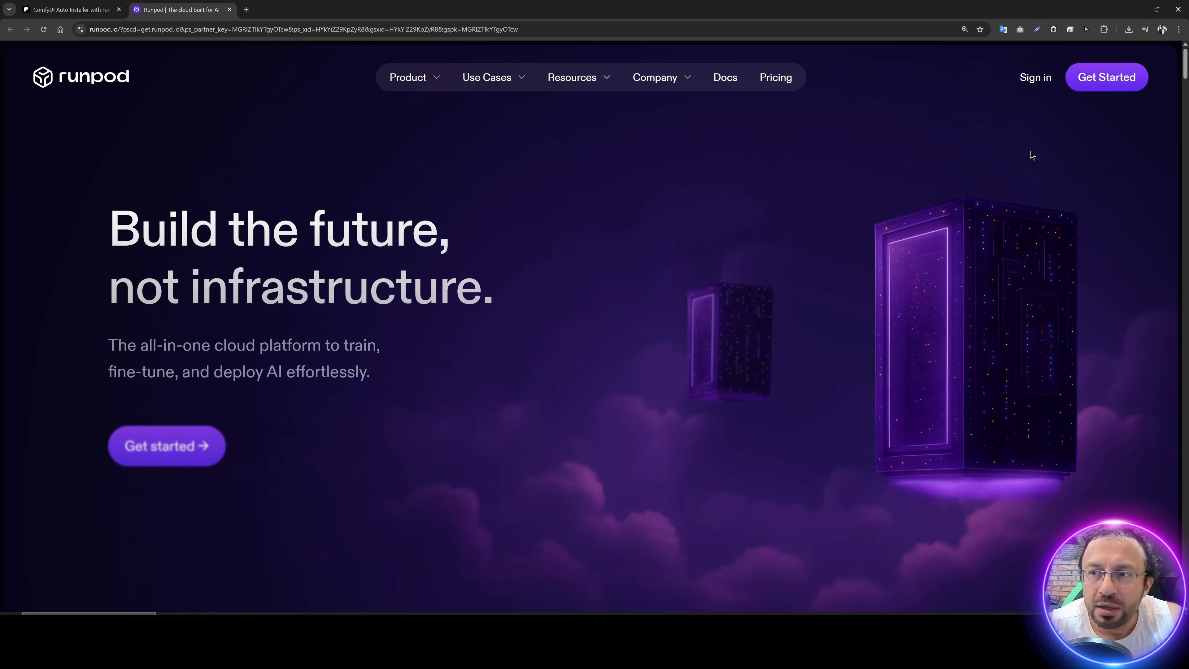
pyautogui.click(1036, 81)
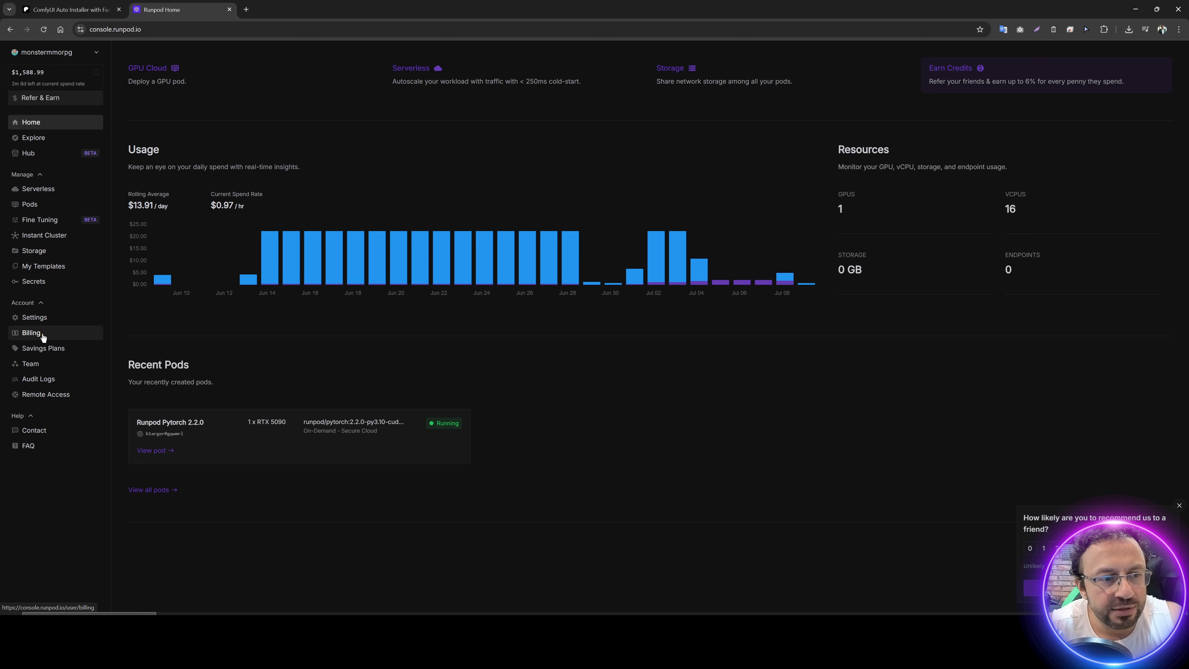
pyautogui.click(41, 335)
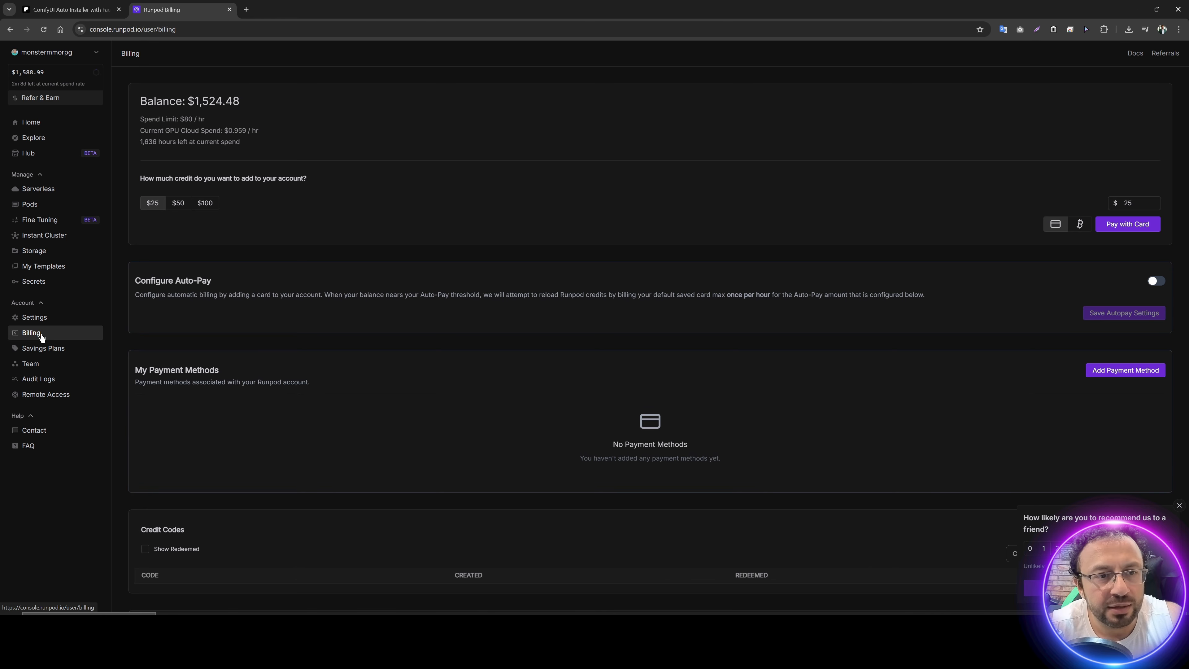
# Step: Start a new pod deployment from the Pods page and select the RTX PRO 6000 GPU
pyautogui.click(55, 201)
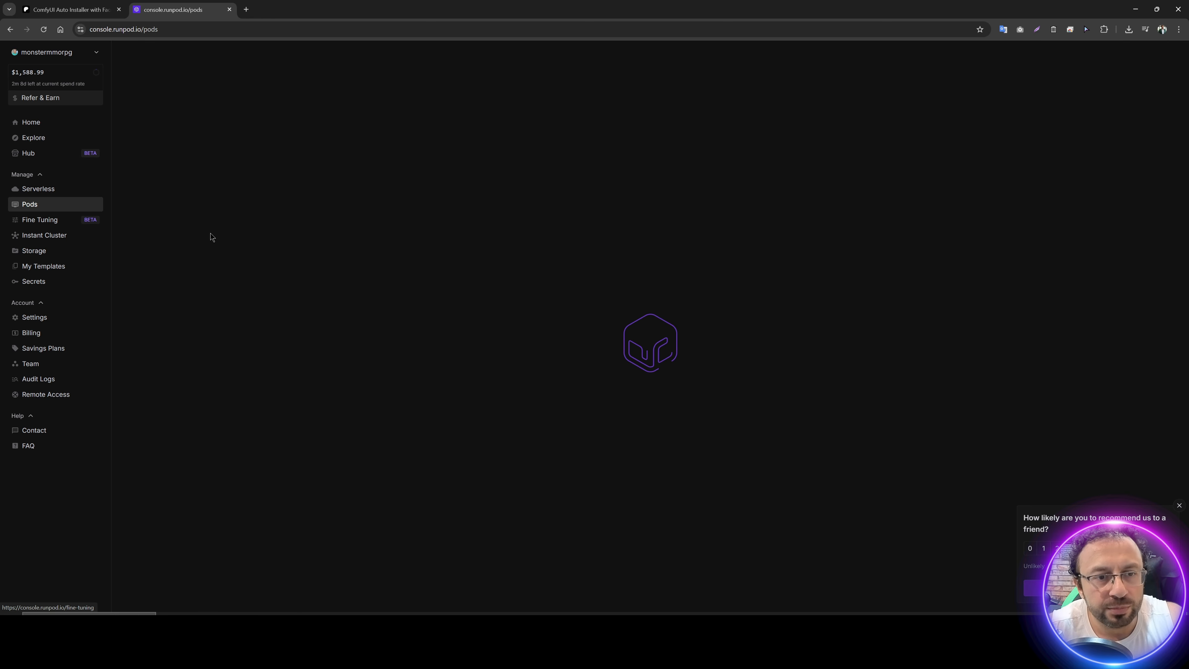
pyautogui.hotkey('ctrl', '+')
pyautogui.hotkey('ctrl', '+')
pyautogui.hotkey('ctrl', '+')
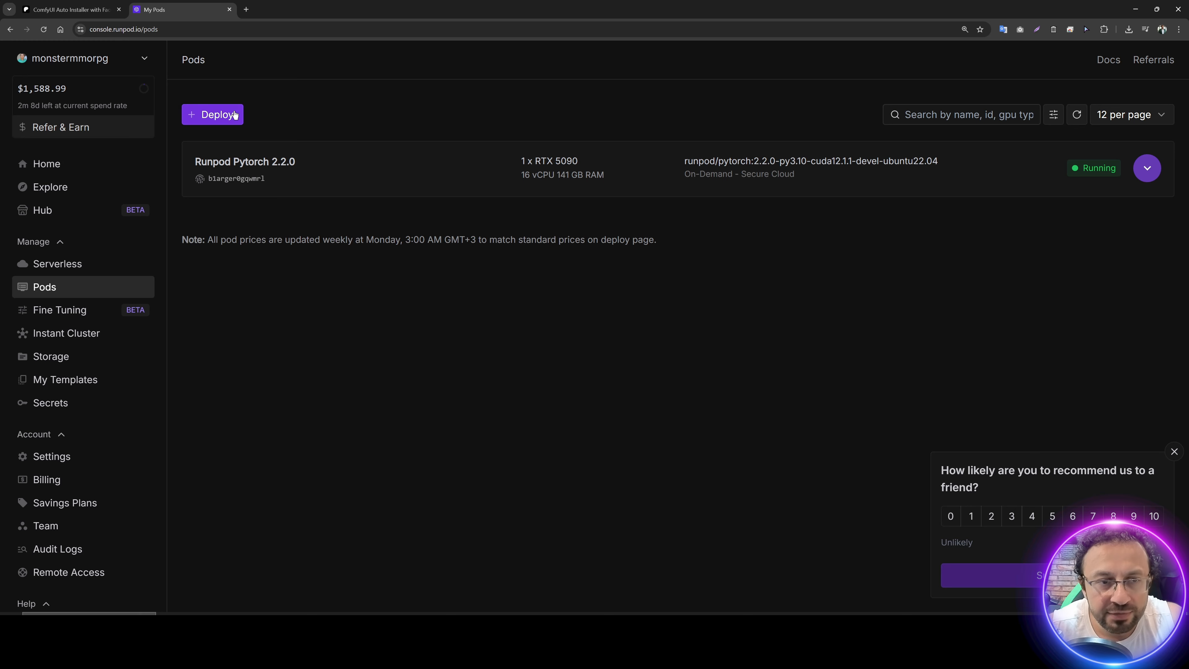
pyautogui.click(218, 117)
pyautogui.scroll(-2, 460, 188)
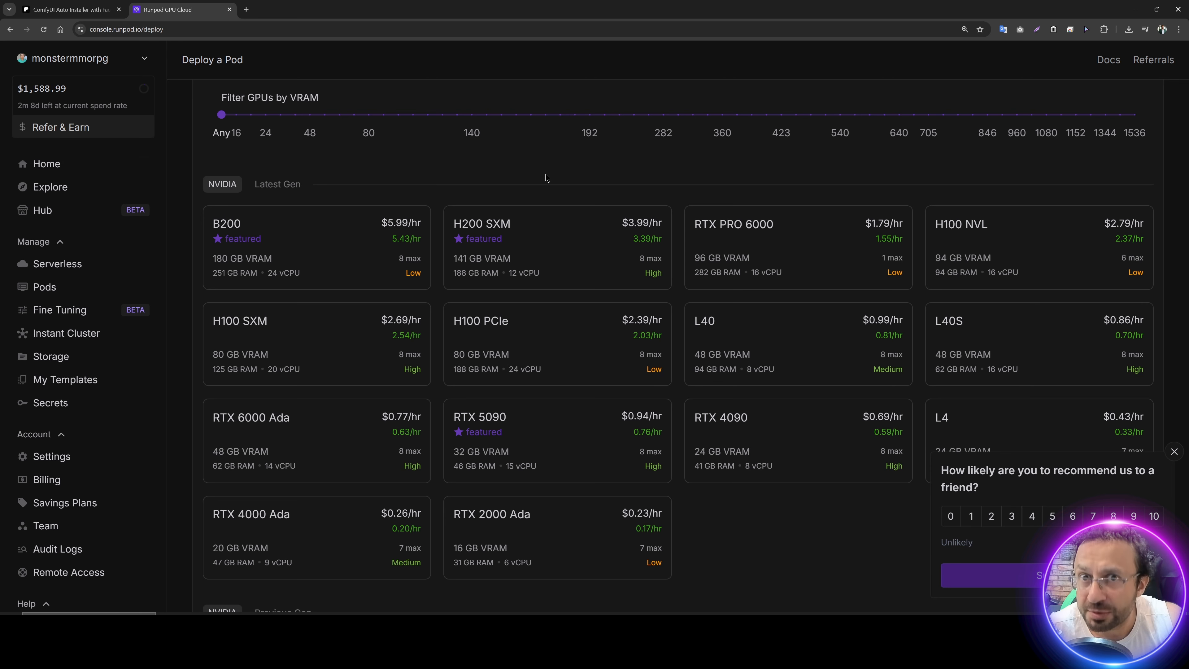
pyautogui.click(771, 241)
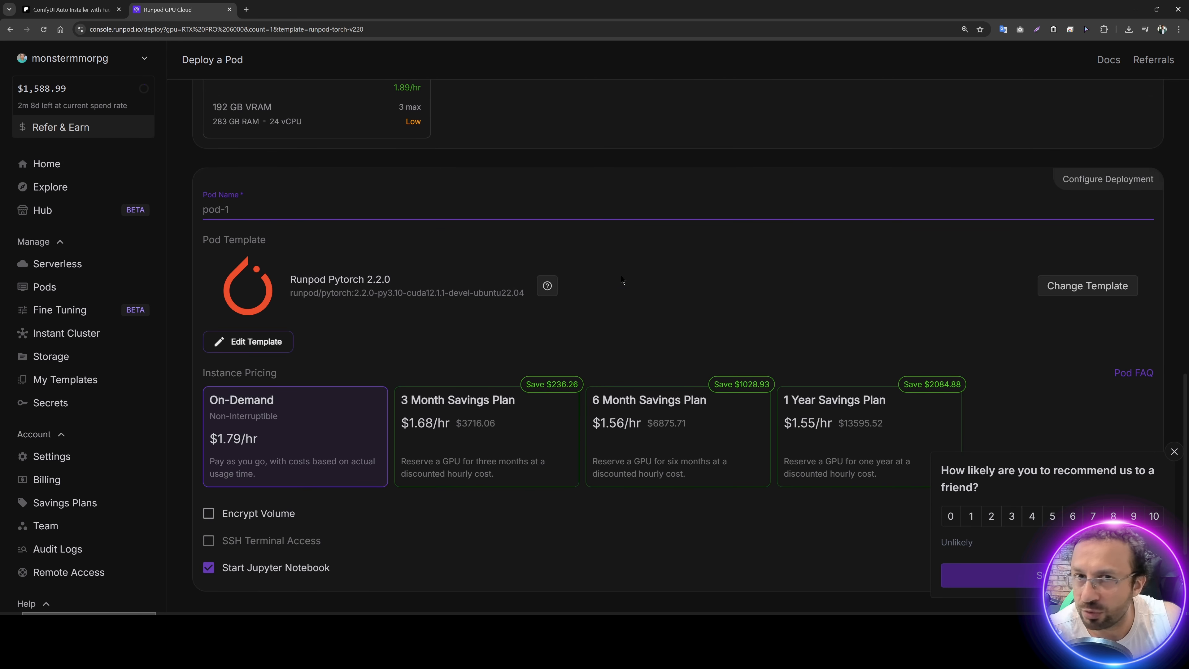
# Step: Search the pod templates for "torch" and choose the official Runpod Pytorch 2.2.0 template
pyautogui.scroll(-1, 440, 313)
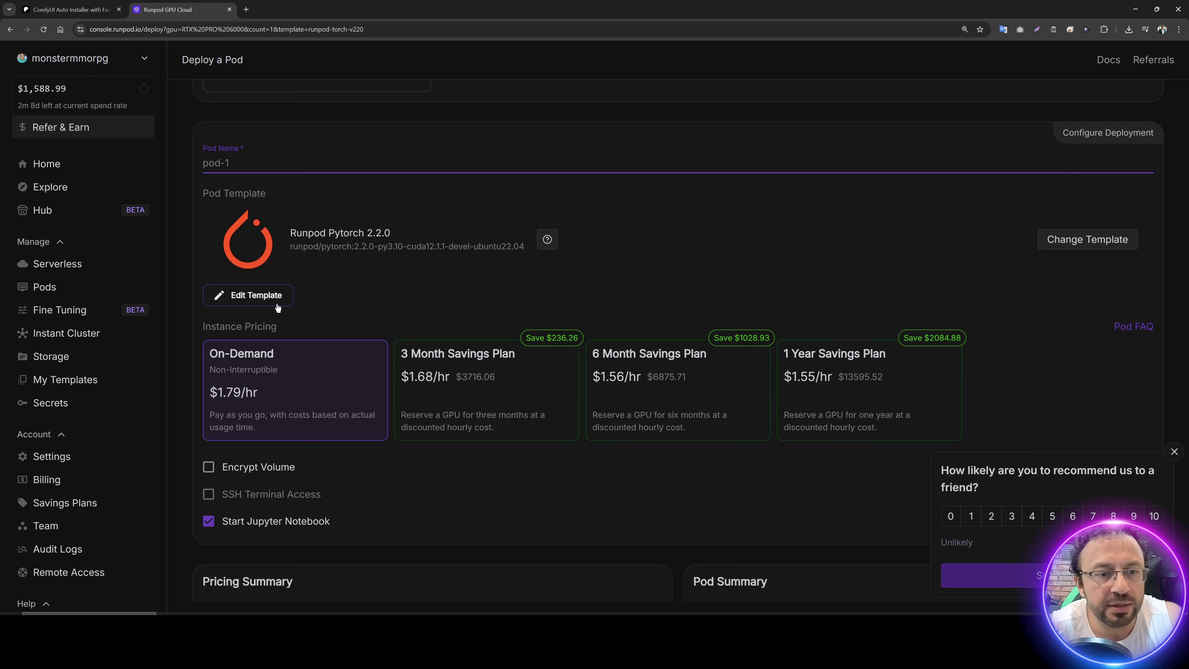
pyautogui.click(1057, 239)
pyautogui.click(221, 135)
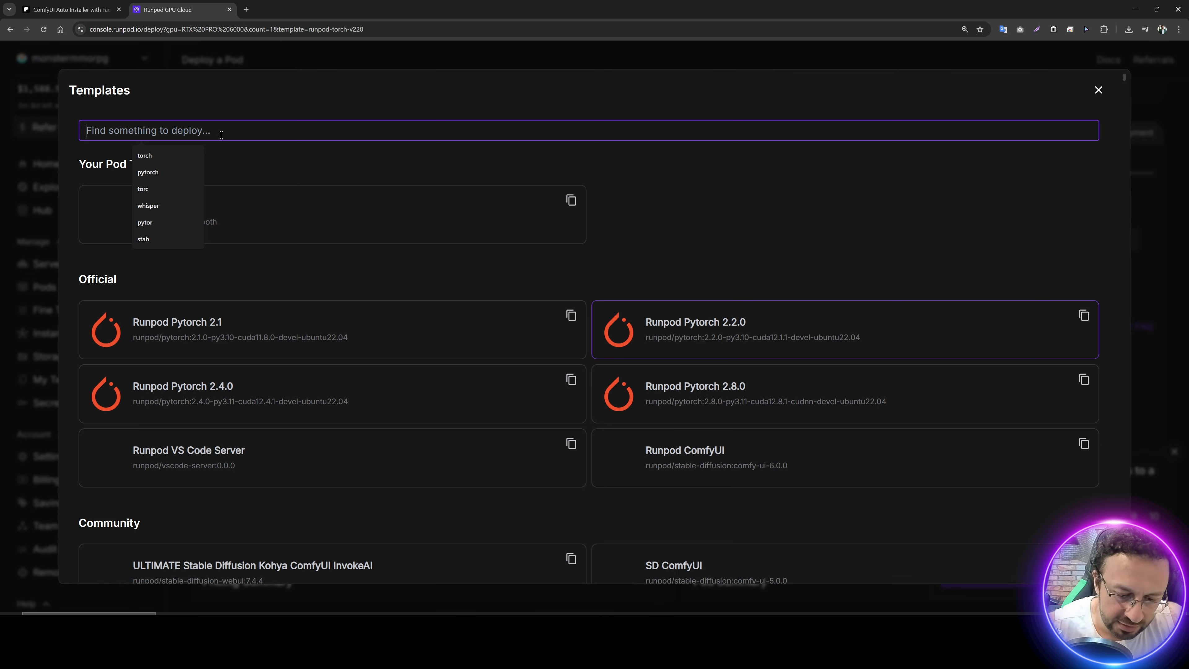
pyautogui.write('torch')
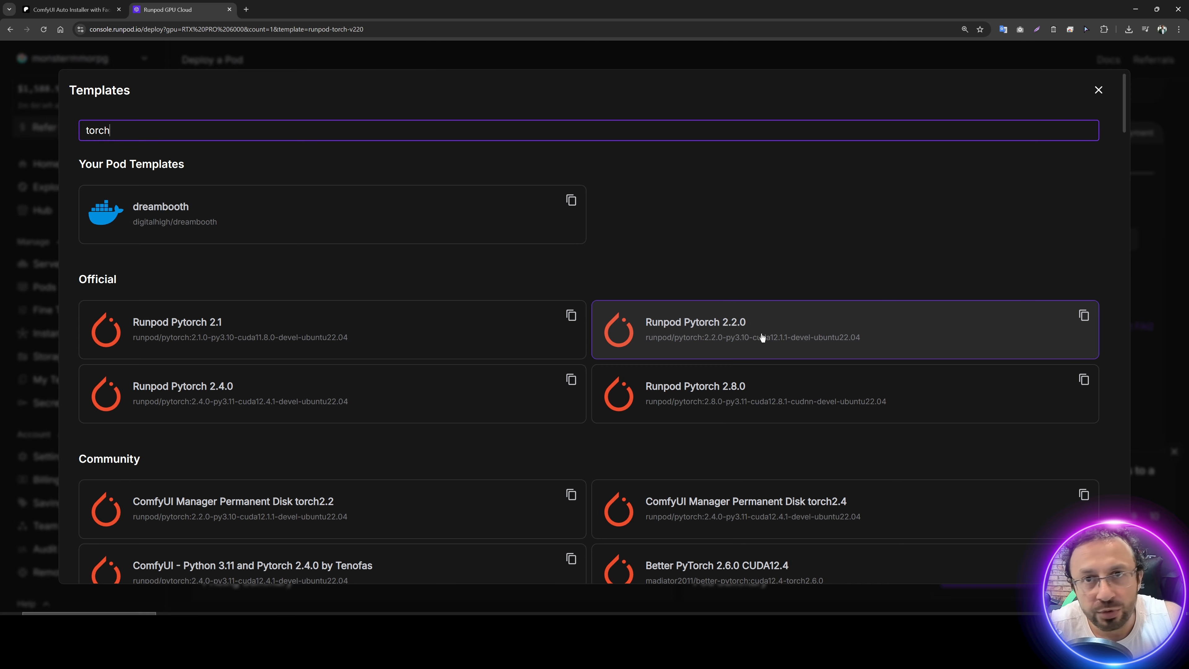
pyautogui.moveTo(115, 131); pyautogui.dragTo(66, 134)
pyautogui.click(74, 133)
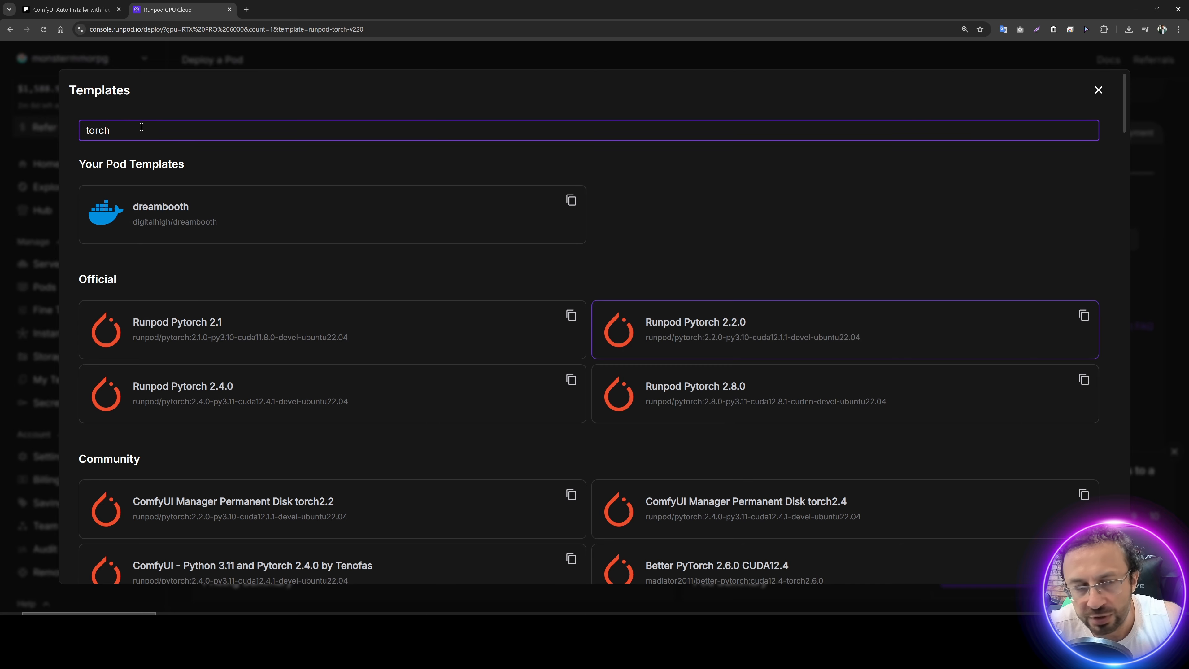
pyautogui.click(671, 336)
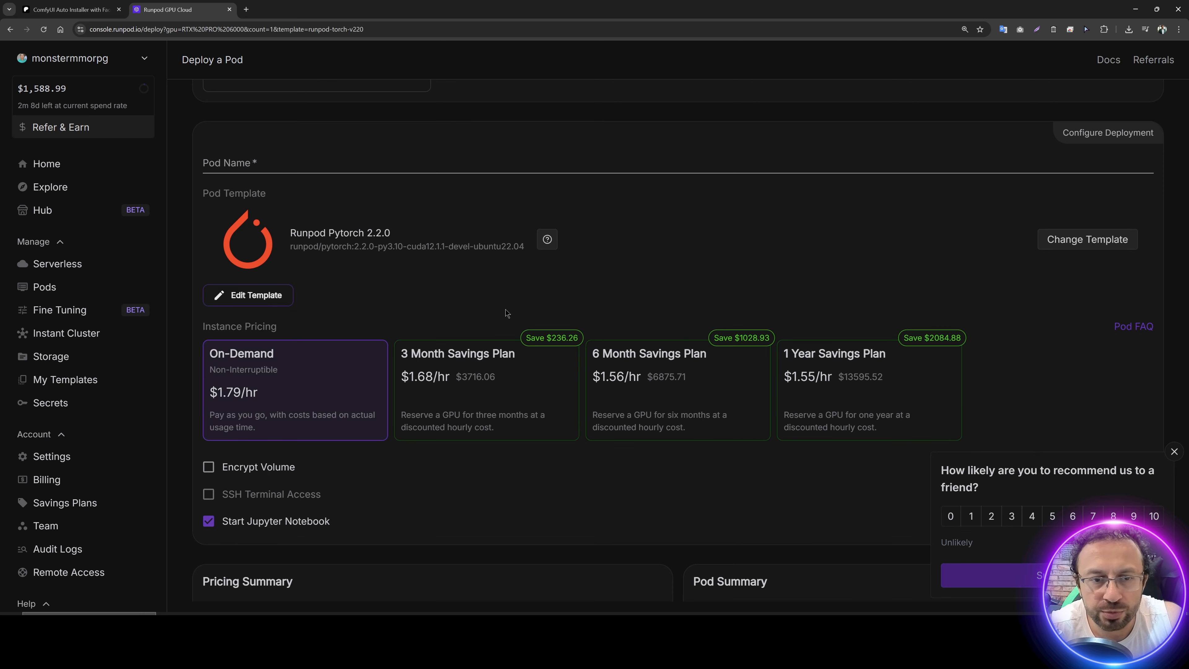
pyautogui.moveTo(524, 247); pyautogui.dragTo(482, 269)
# Step: Override the template with a 200 GB volume disk and exposed HTTP ports 8888,3001
pyautogui.scroll(-3, 438, 293)
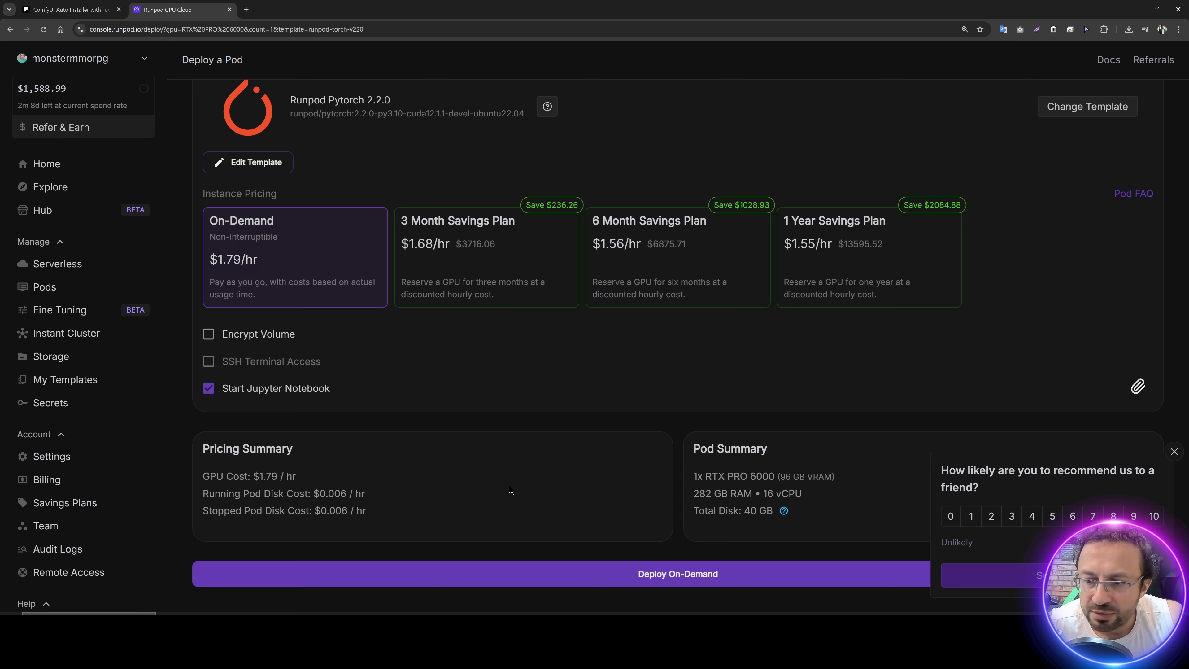
pyautogui.scroll(2, 431, 416)
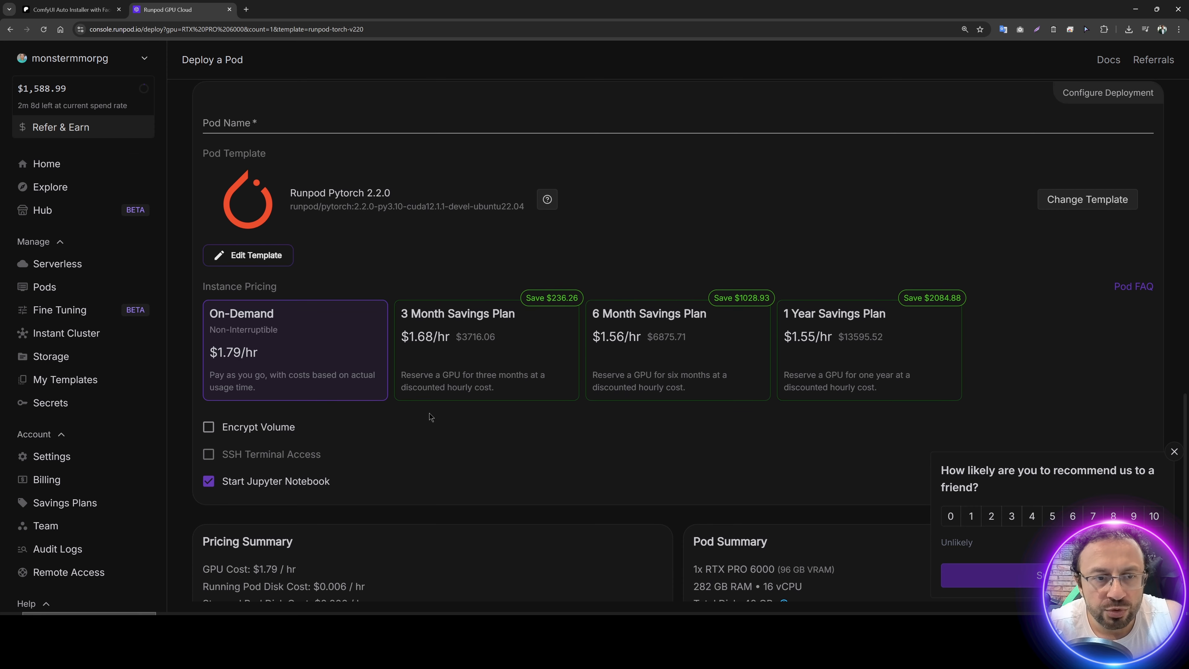
pyautogui.click(256, 264)
pyautogui.doubleClick(832, 329)
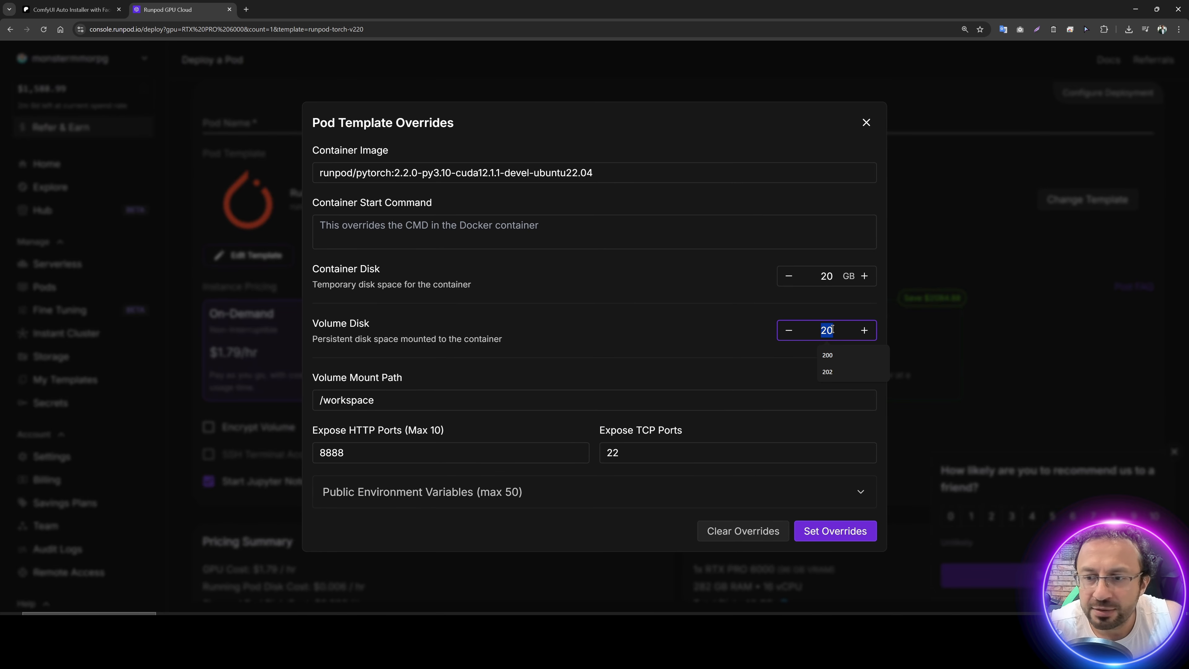
pyautogui.write('200')
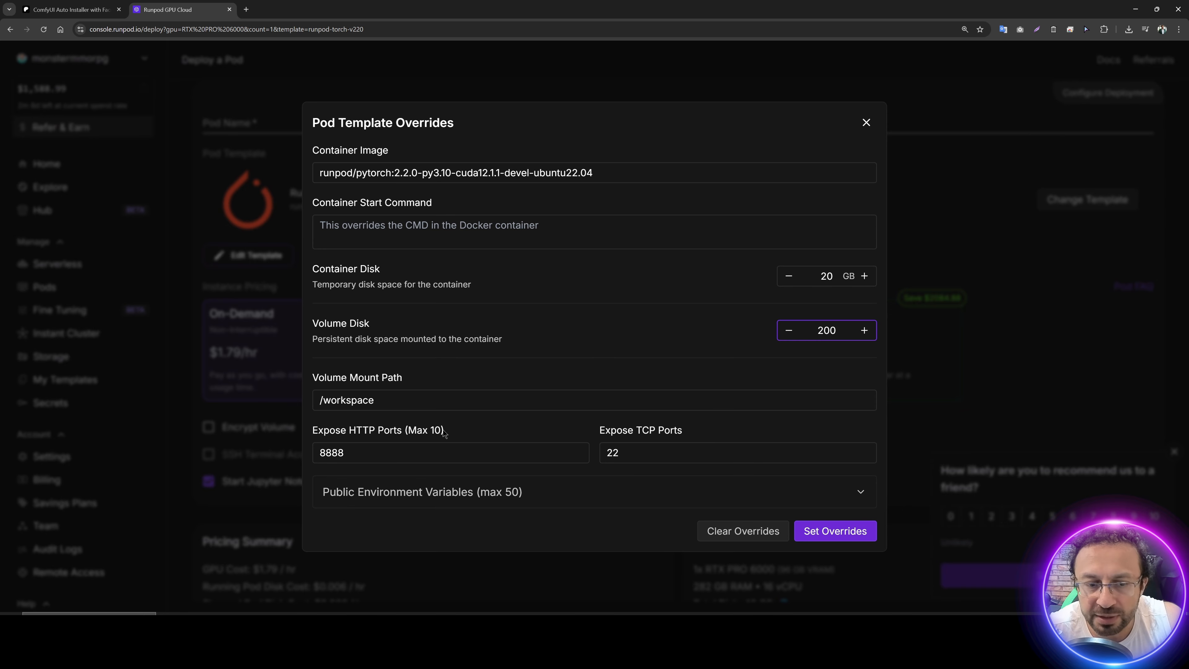
pyautogui.click(401, 451)
pyautogui.write(',')
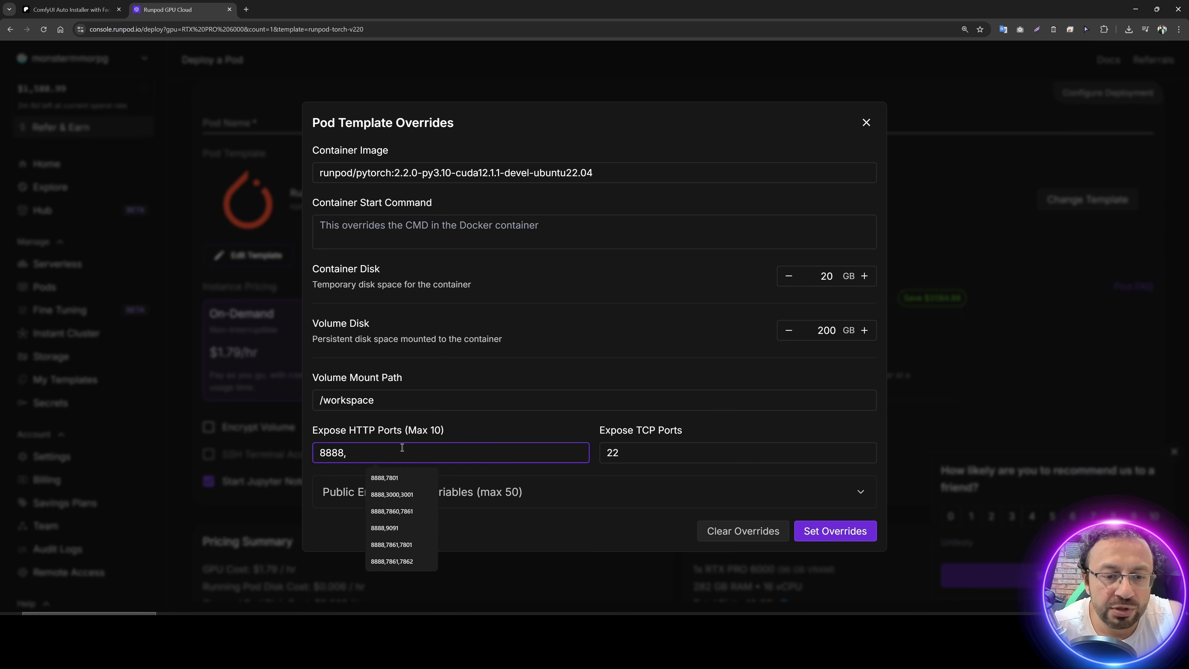
pyautogui.write('300')
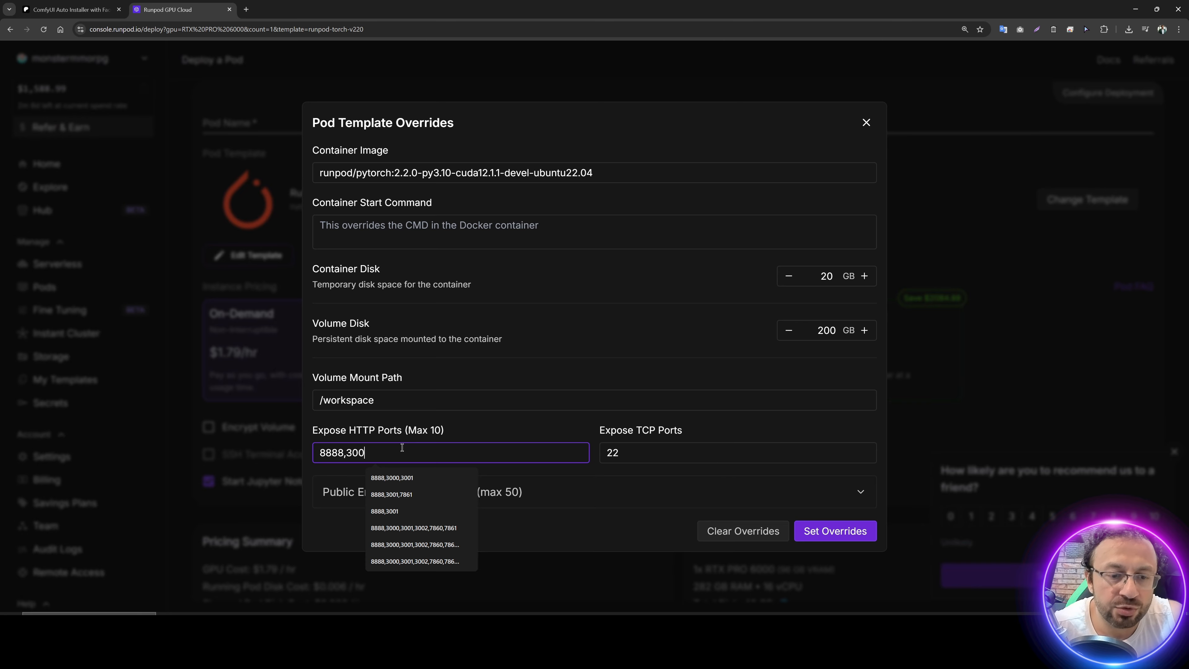
pyautogui.write('1')
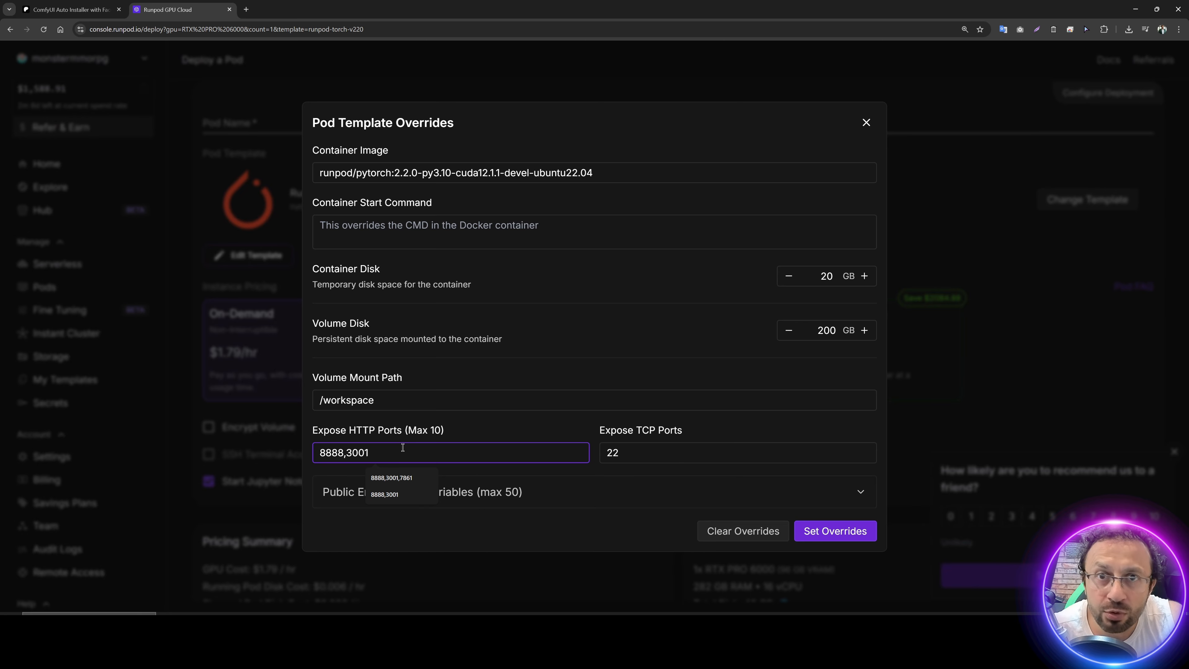
pyautogui.click(835, 530)
# Step: Deploy the RTX PRO 6000 pod on-demand and expand its details in the pods list
pyautogui.scroll(-3, 530, 468)
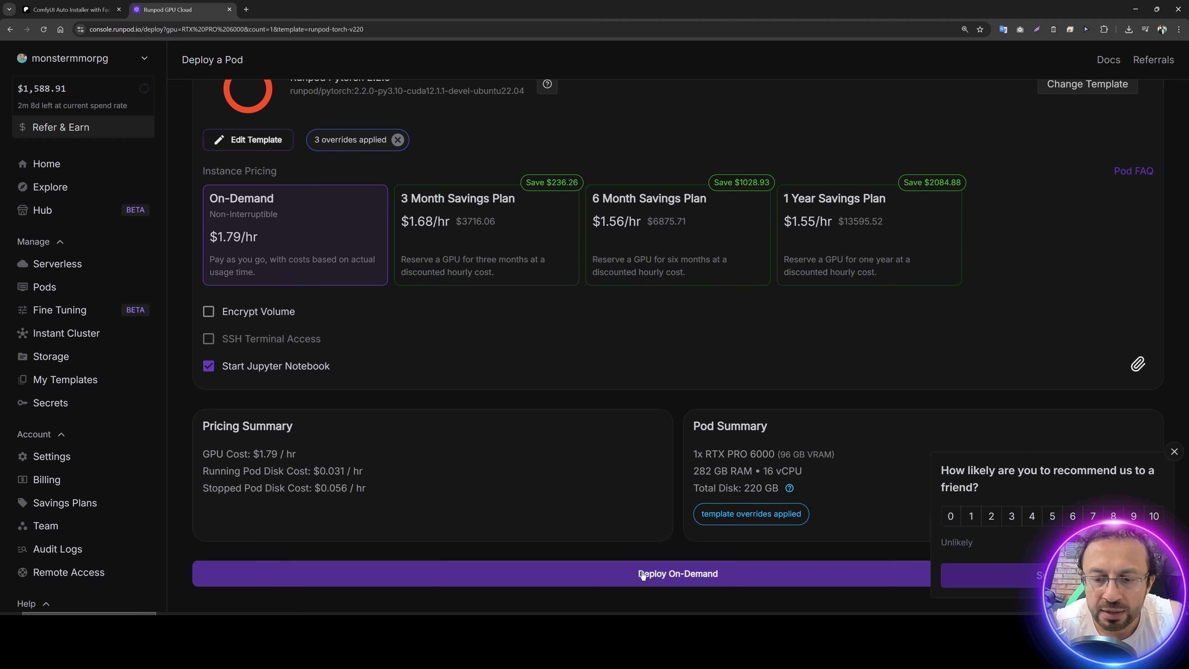
pyautogui.click(644, 574)
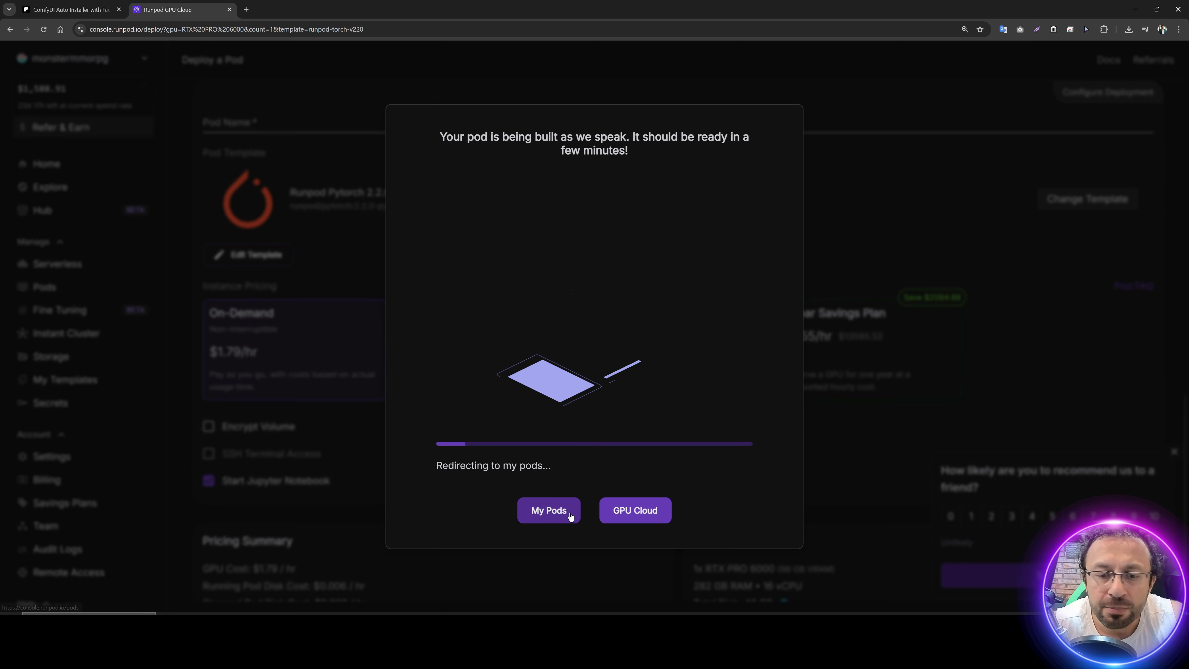
pyautogui.click(570, 516)
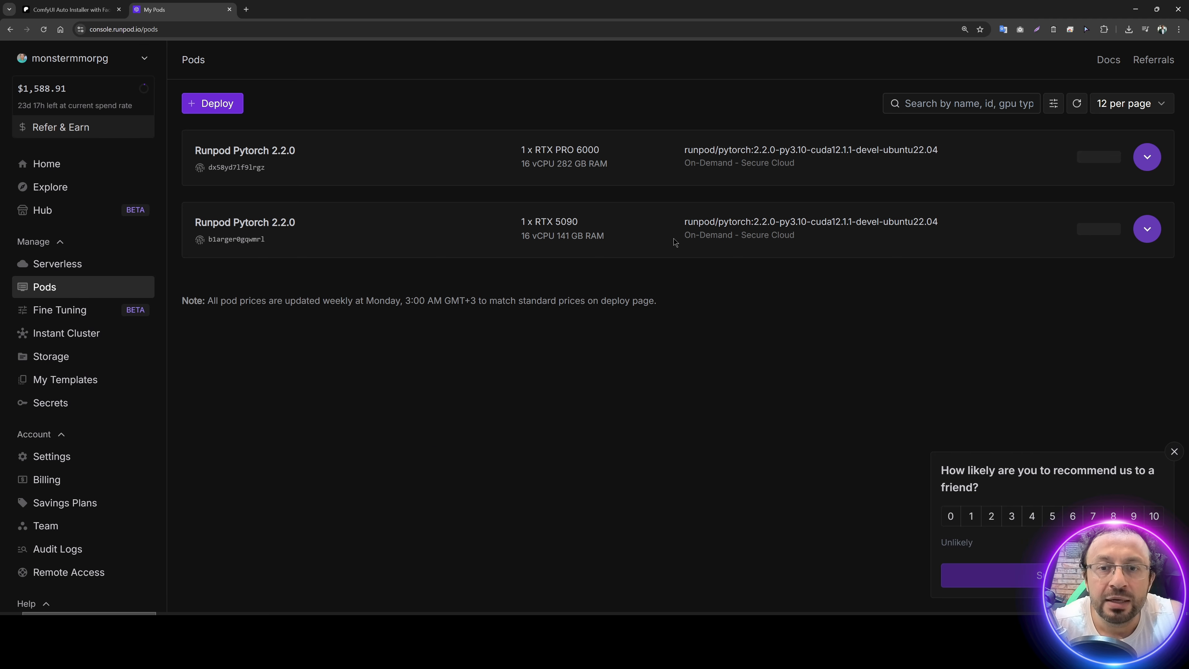
pyautogui.click(1146, 158)
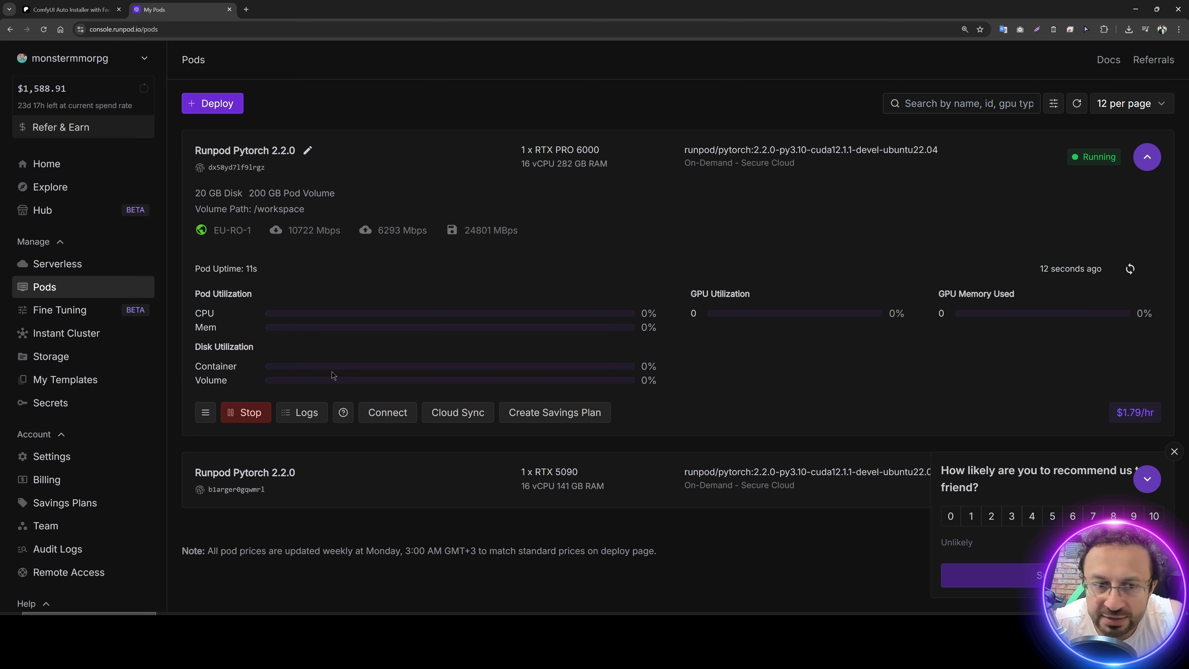
# Step: Open the RTX PRO 6000 pod's Jupyter Lab service on port 8888 from its connection options
pyautogui.click(402, 417)
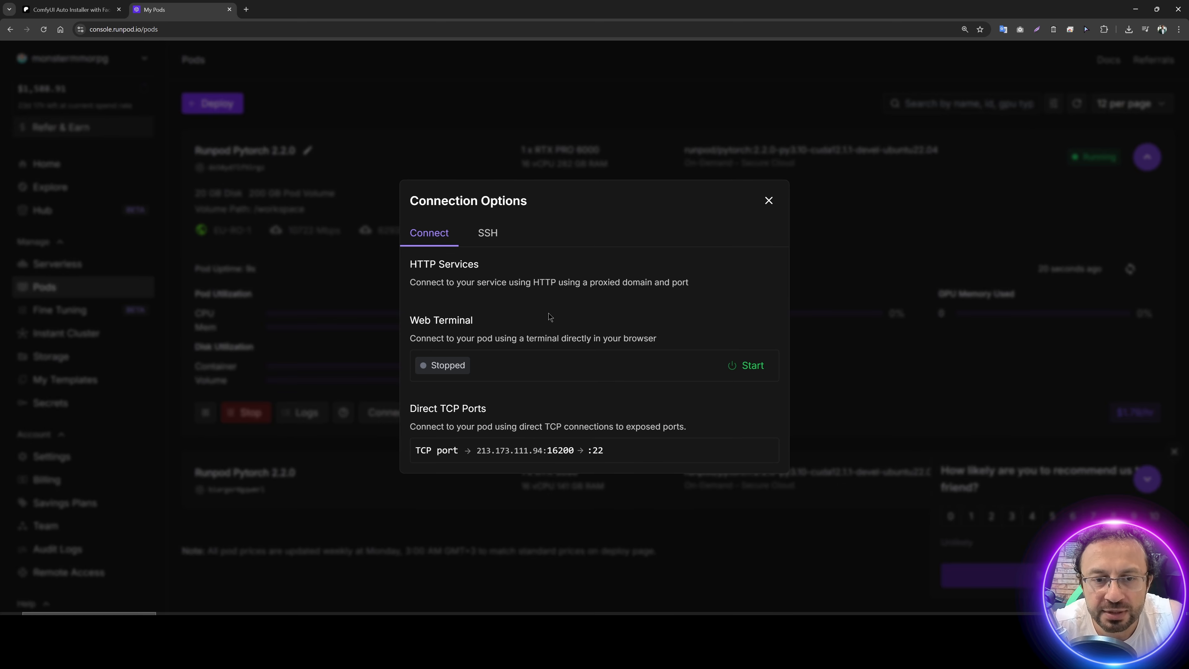
pyautogui.click(229, 224)
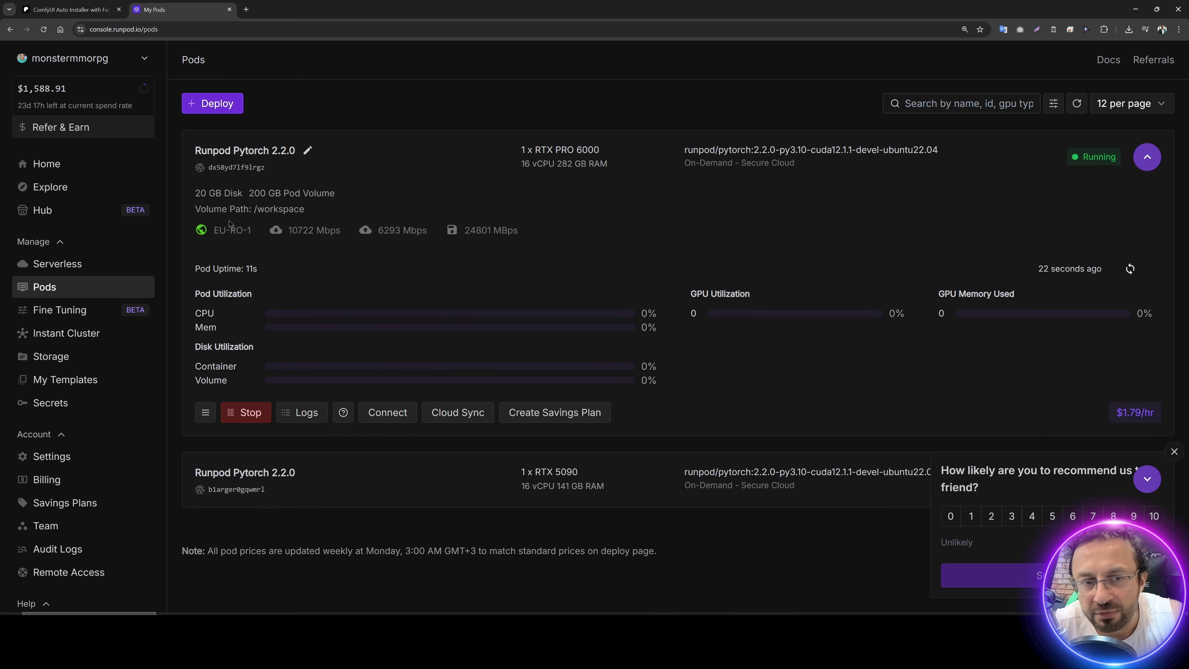
pyautogui.click(390, 416)
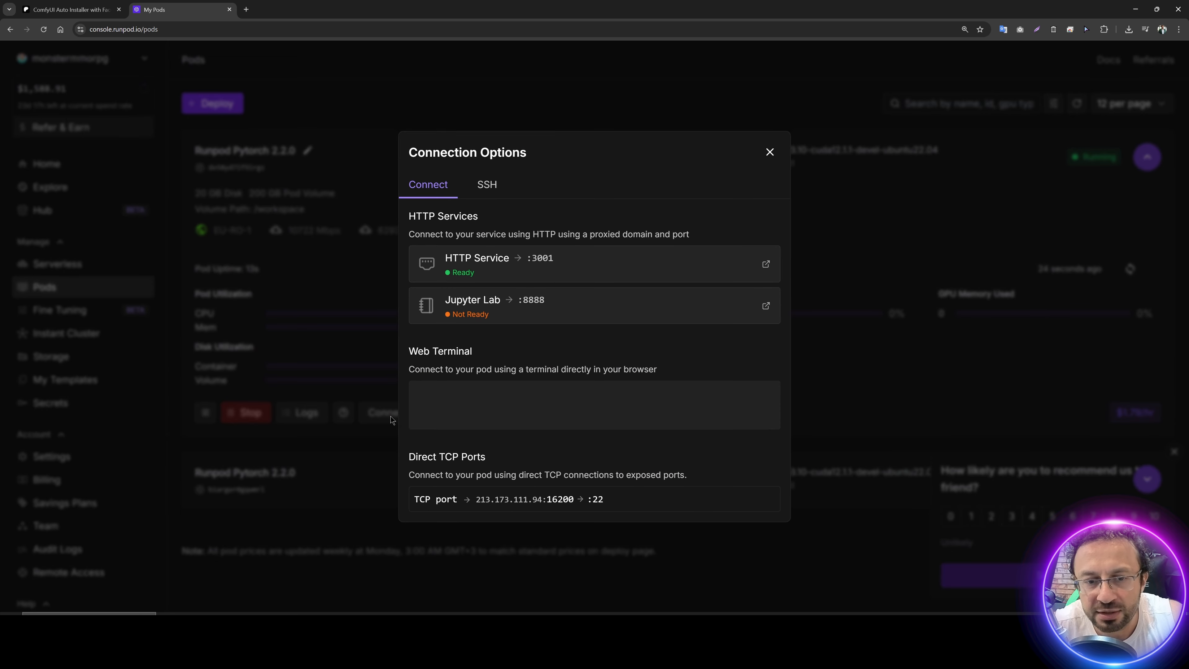
pyautogui.click(519, 321)
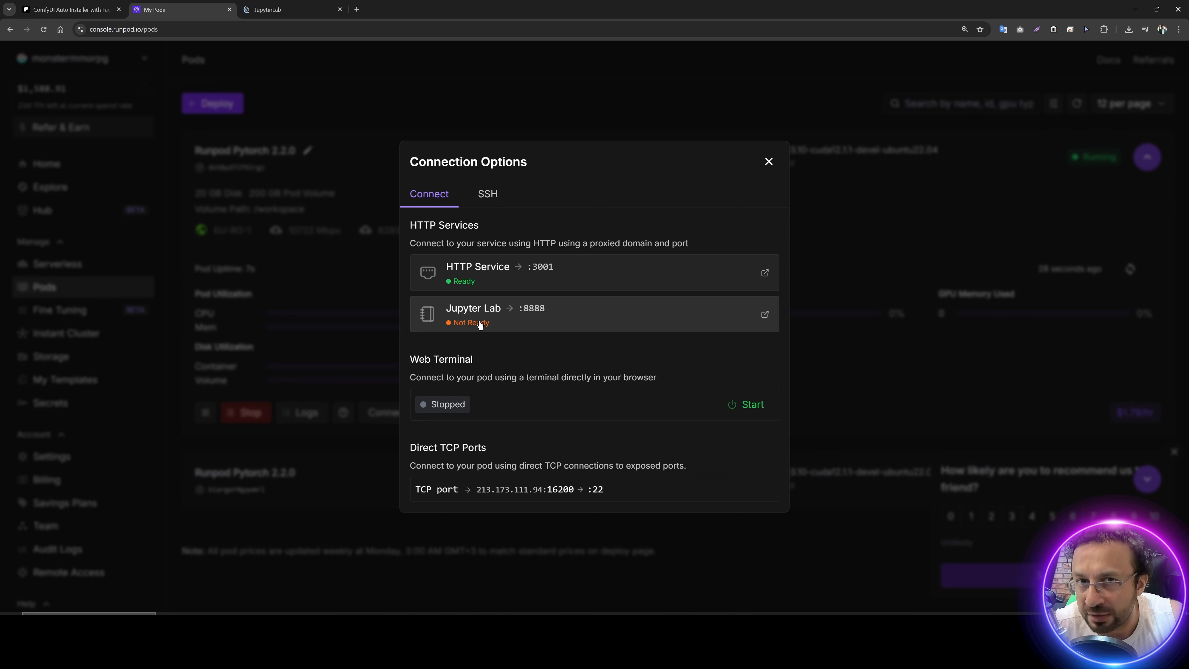
pyautogui.click(480, 324)
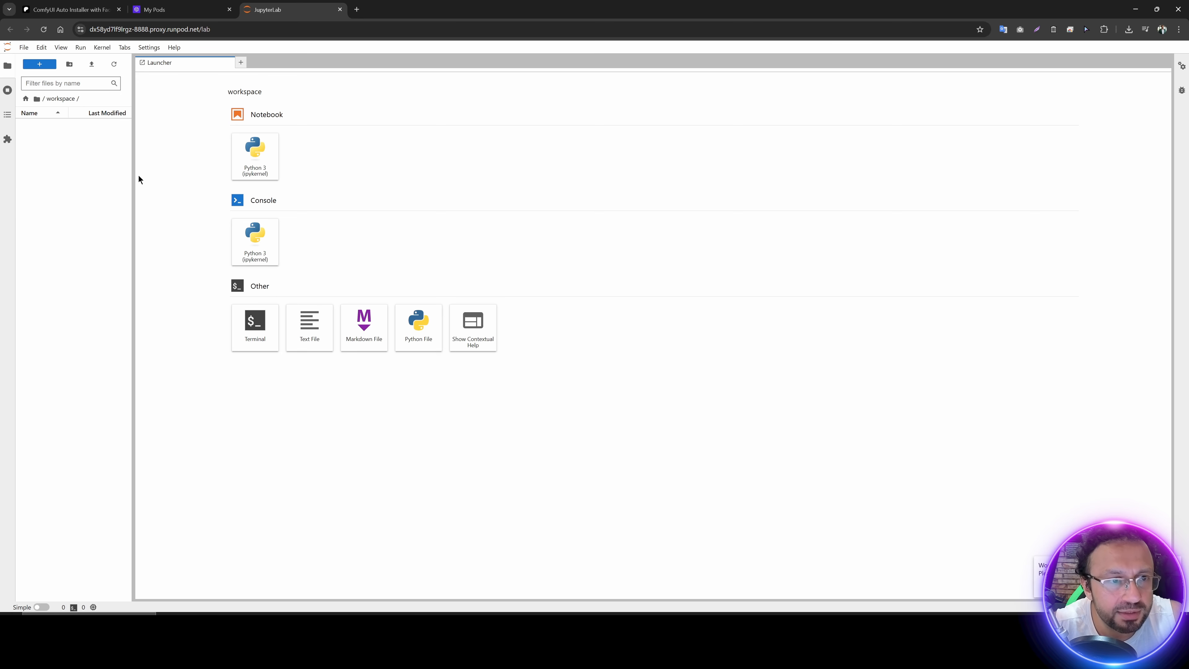
# Step: Enlarge the JupyterLab page and upload Comfy_UI_V36.zip from the tutorial folder into the workspace folder
pyautogui.hotkey('ctrl', '+')
pyautogui.hotkey('ctrl', '+')
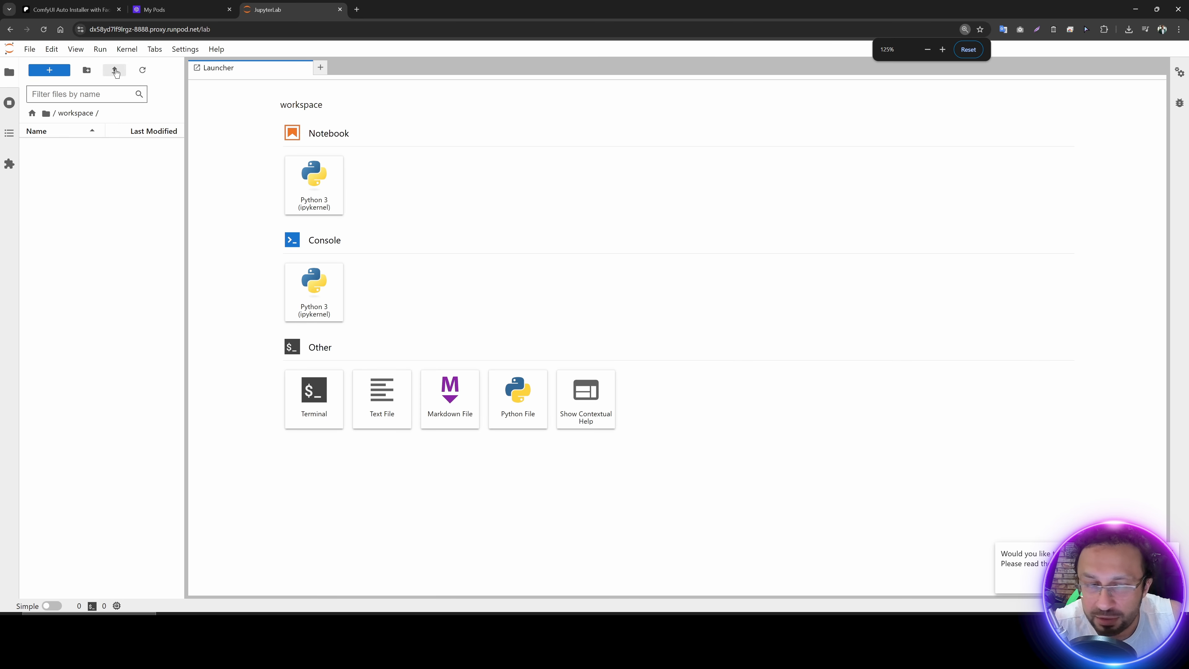
pyautogui.click(114, 70)
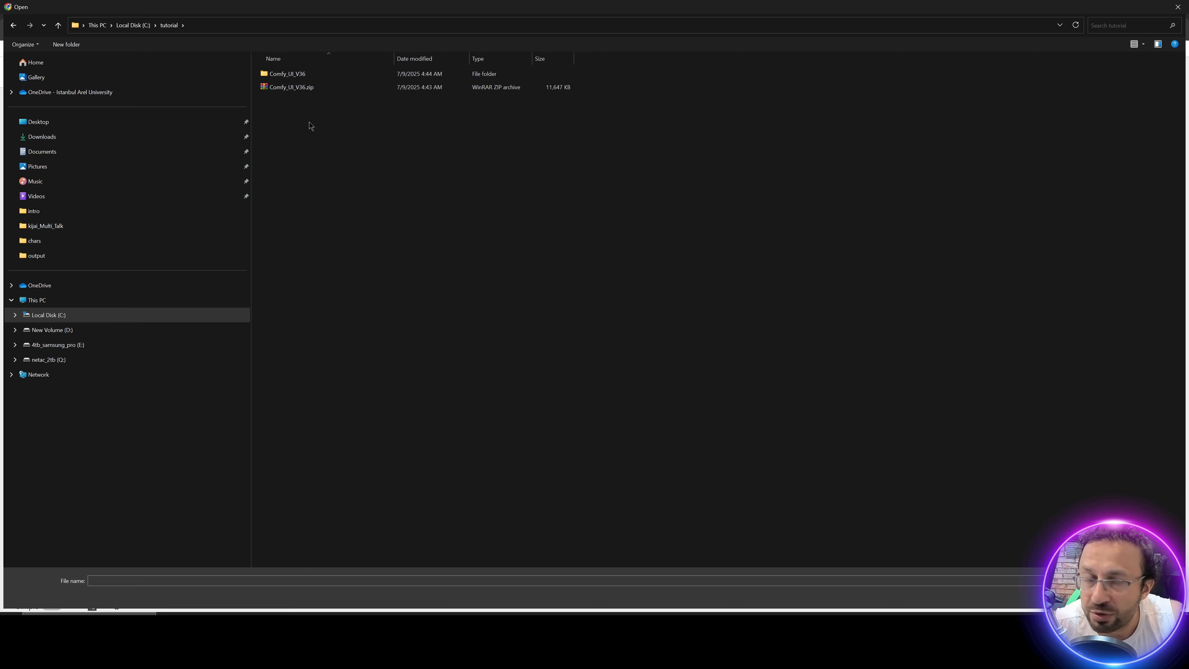
pyautogui.click(298, 87)
pyautogui.doubleClick(298, 88)
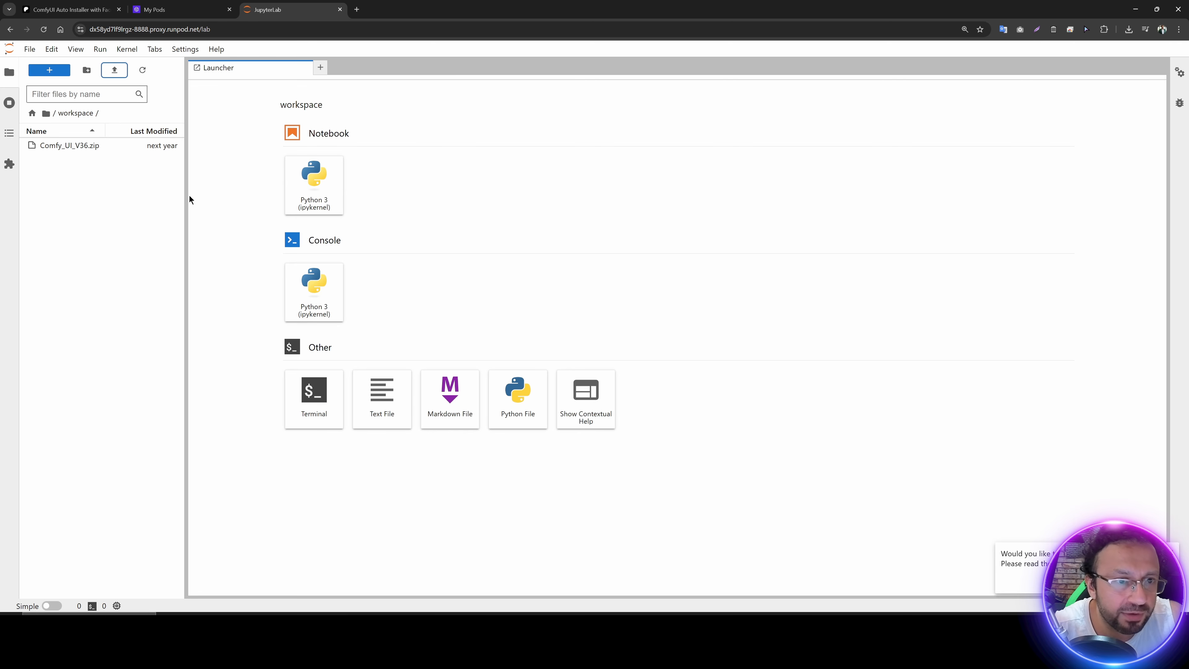
# Step: Widen the file browser, extract the Comfy_UI_V36.zip archive in workspace and refresh the file list
pyautogui.moveTo(186, 200); pyautogui.dragTo(236, 200)
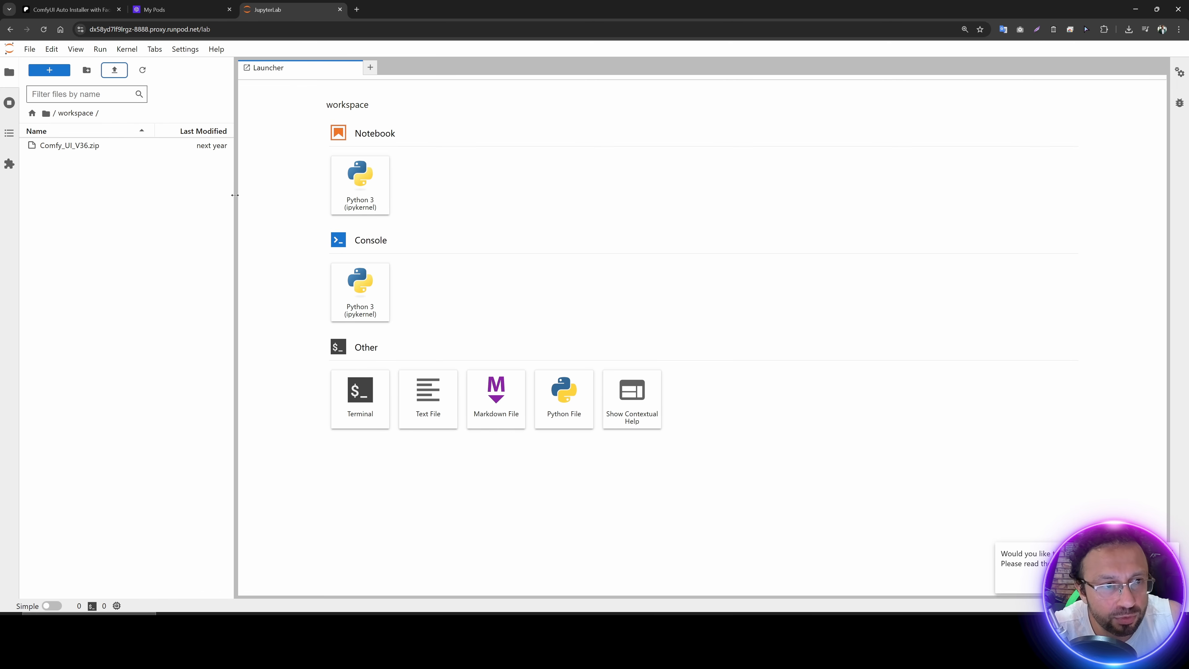
pyautogui.click(49, 144)
pyautogui.rightClick(71, 147)
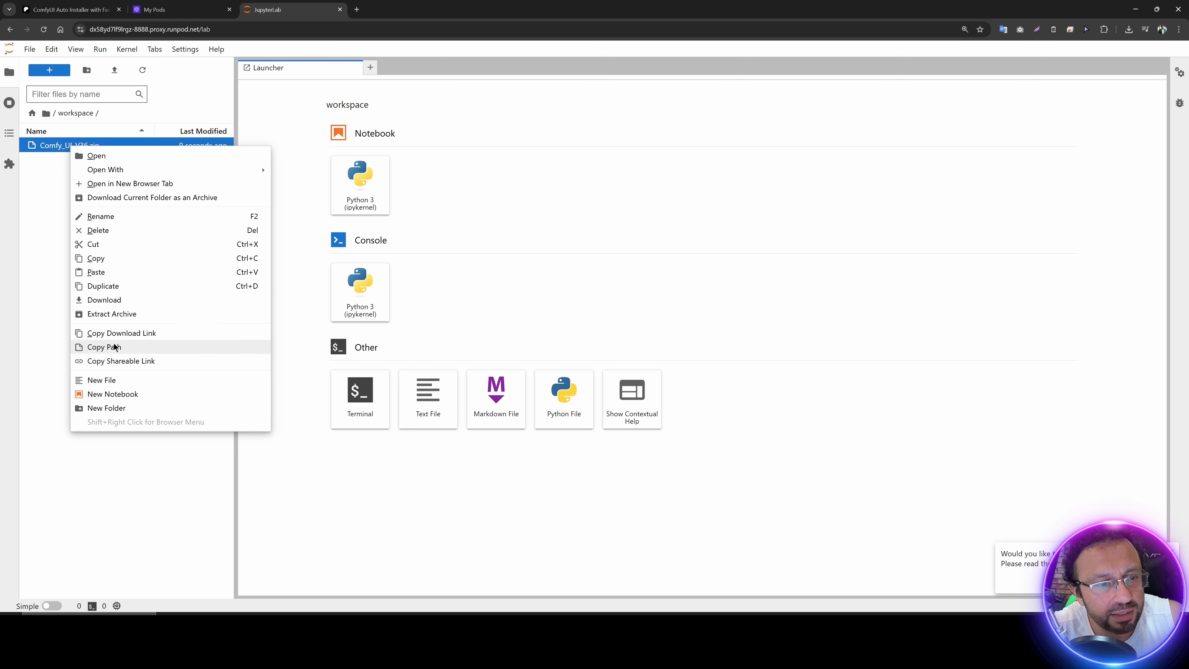
pyautogui.click(118, 313)
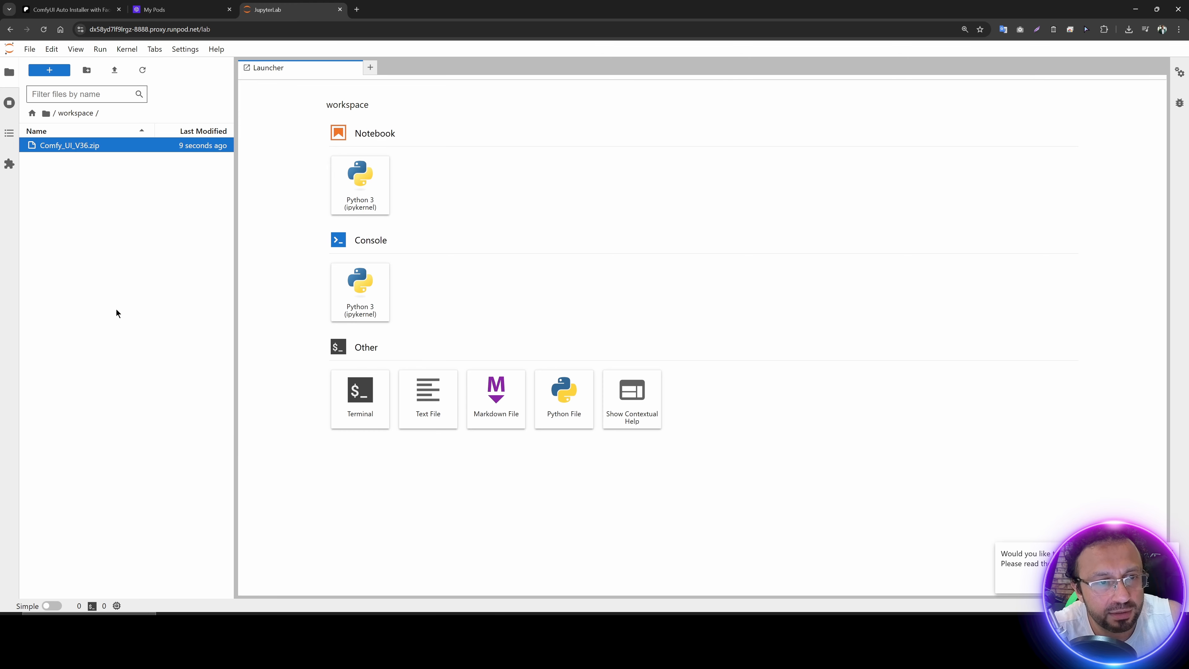
pyautogui.click(143, 70)
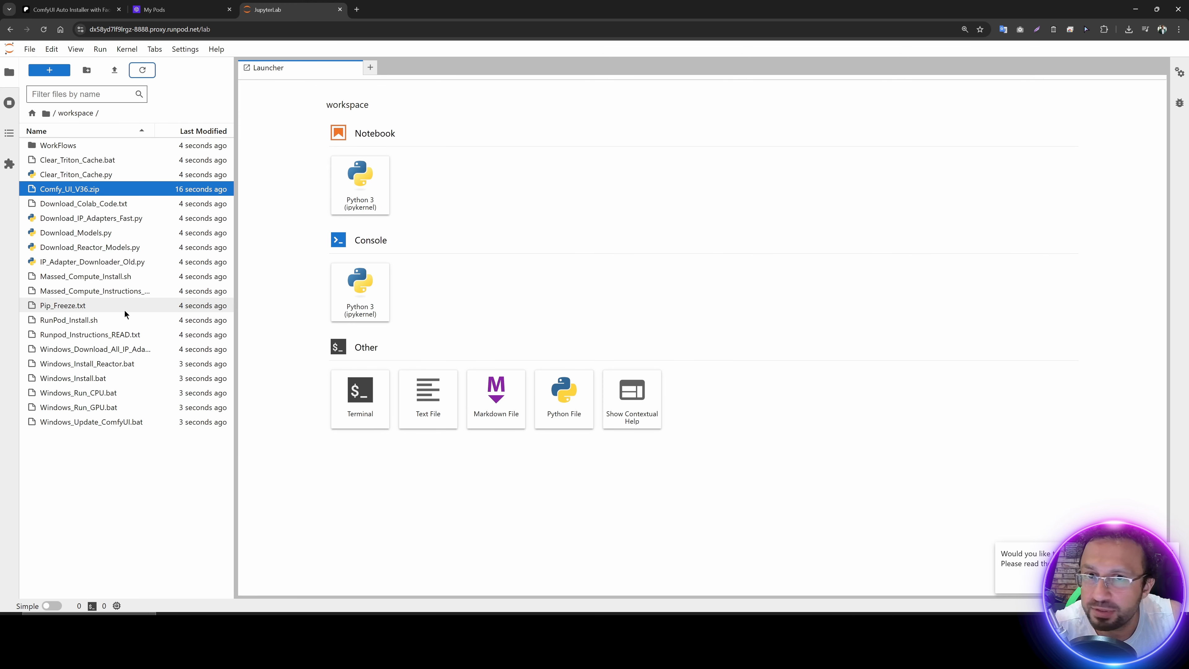
# Step: Open Runpod_Instructions_READ.txt and copy the three install commands from export HF_HOME="/workspace" to ./RunPod_Install.sh
pyautogui.click(96, 335)
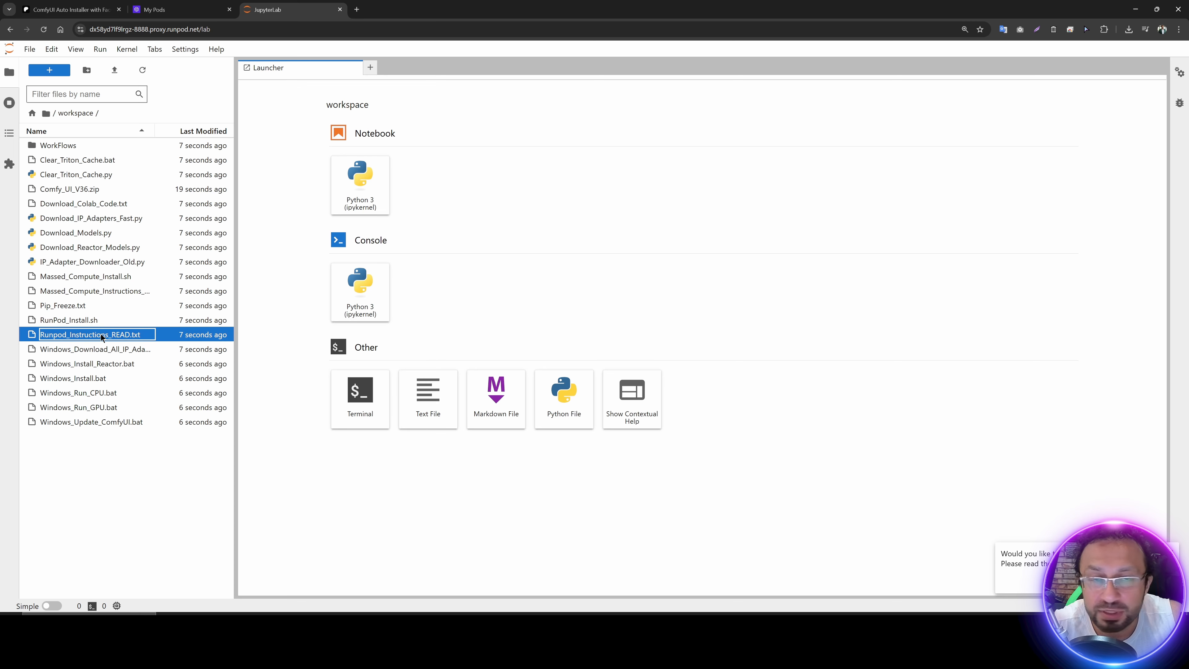
pyautogui.doubleClick(107, 337)
pyautogui.moveTo(382, 379); pyautogui.dragTo(256, 351)
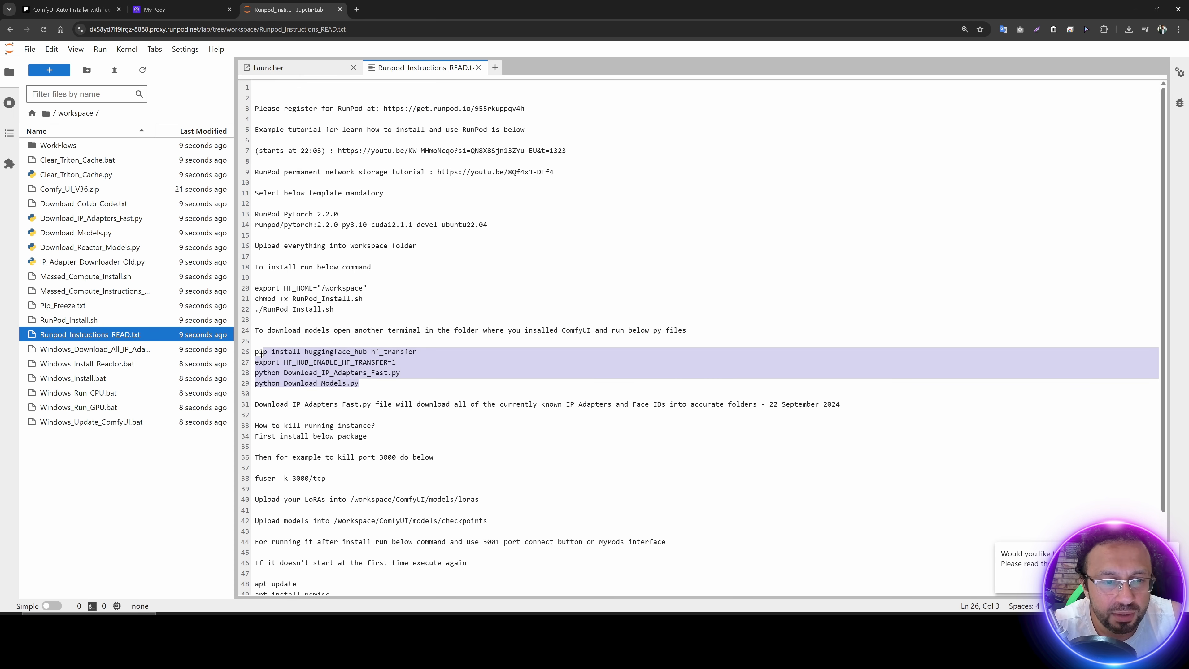
pyautogui.moveTo(334, 309); pyautogui.dragTo(254, 288)
pyautogui.hotkey('ctrl', 'c')
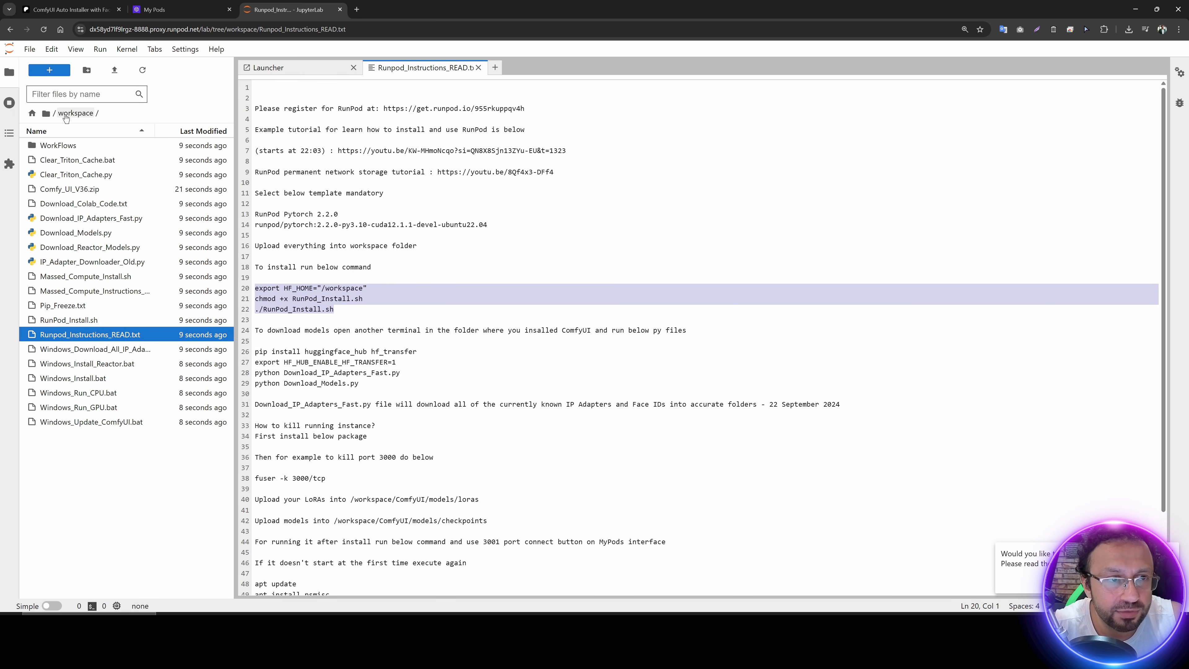
# Step: Open a new terminal in workspace and run the copied commands to launch RunPod_Install.sh
pyautogui.click(49, 69)
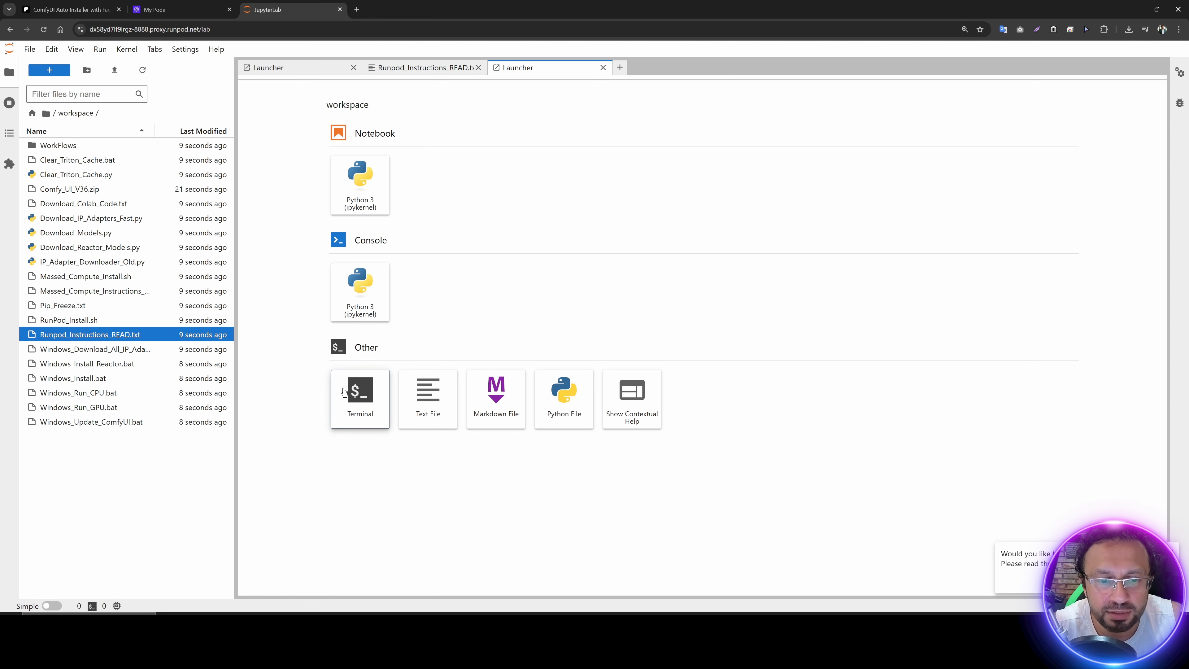
pyautogui.click(360, 396)
pyautogui.hotkey('ctrl', 'v')
pyautogui.press('Return')
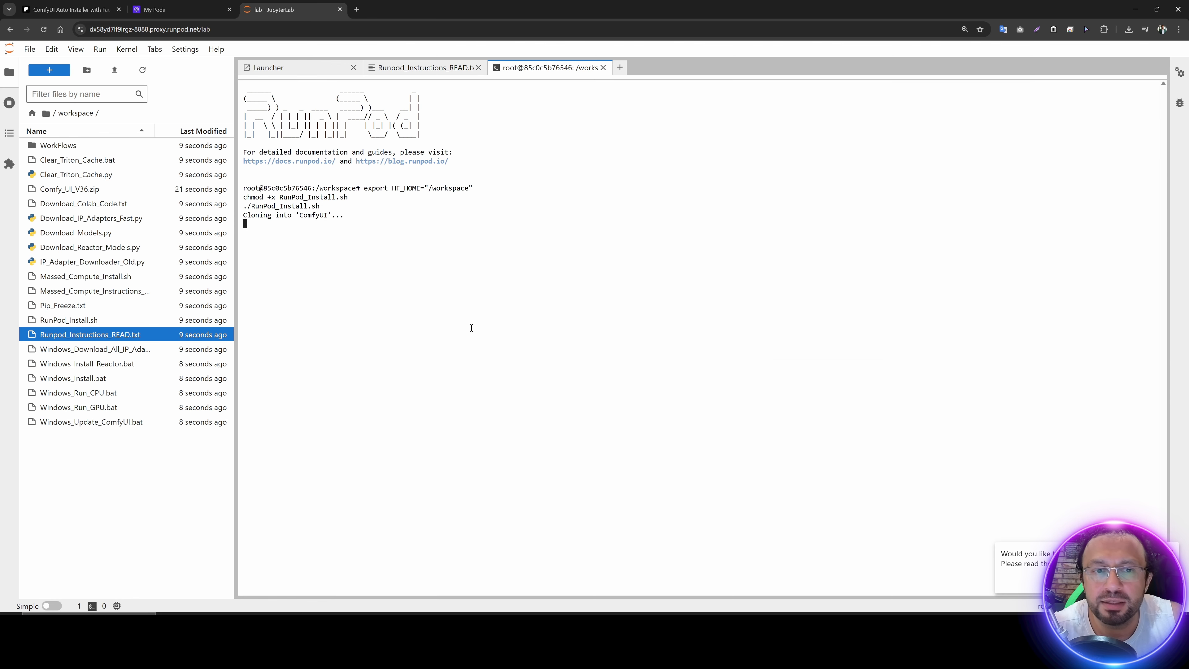
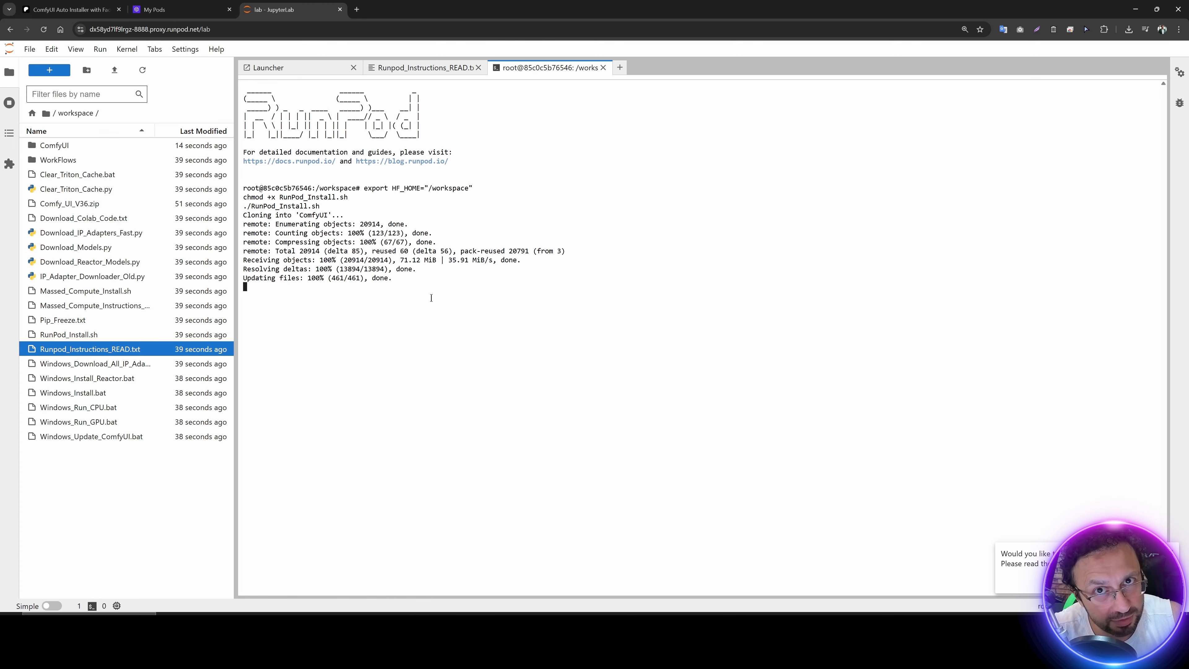
# Step: Open RunPod's pod deployment page and restrict the GPU list to NVME disk type
pyautogui.click(183, 4)
pyautogui.click(344, 134)
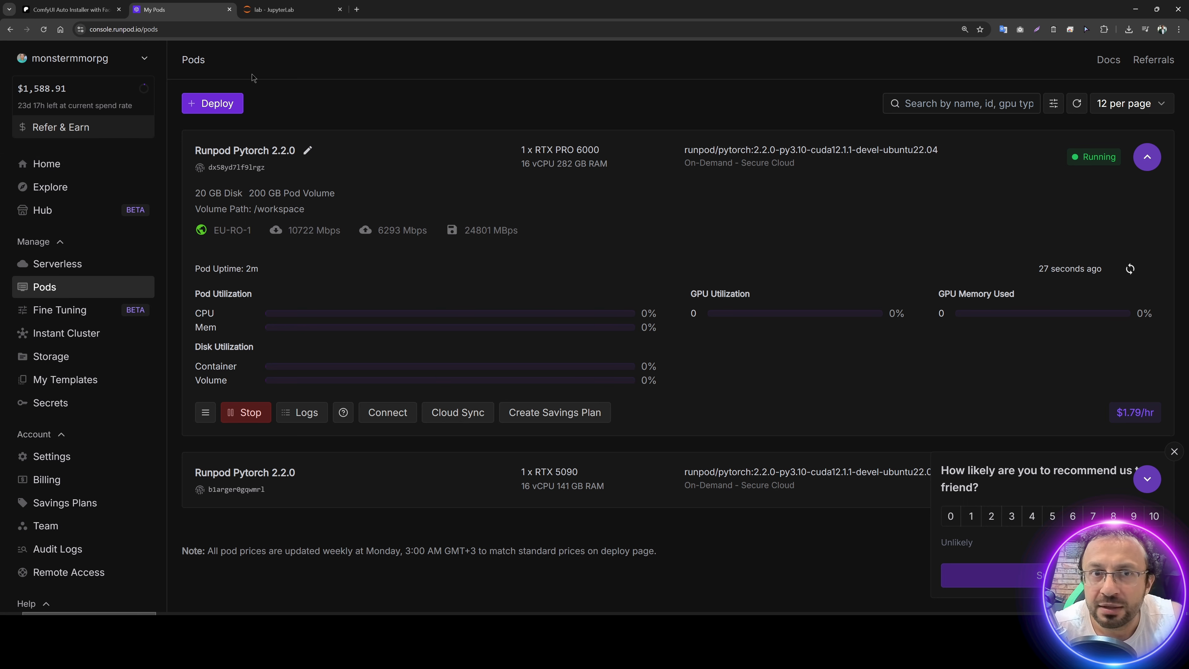
pyautogui.click(280, 9)
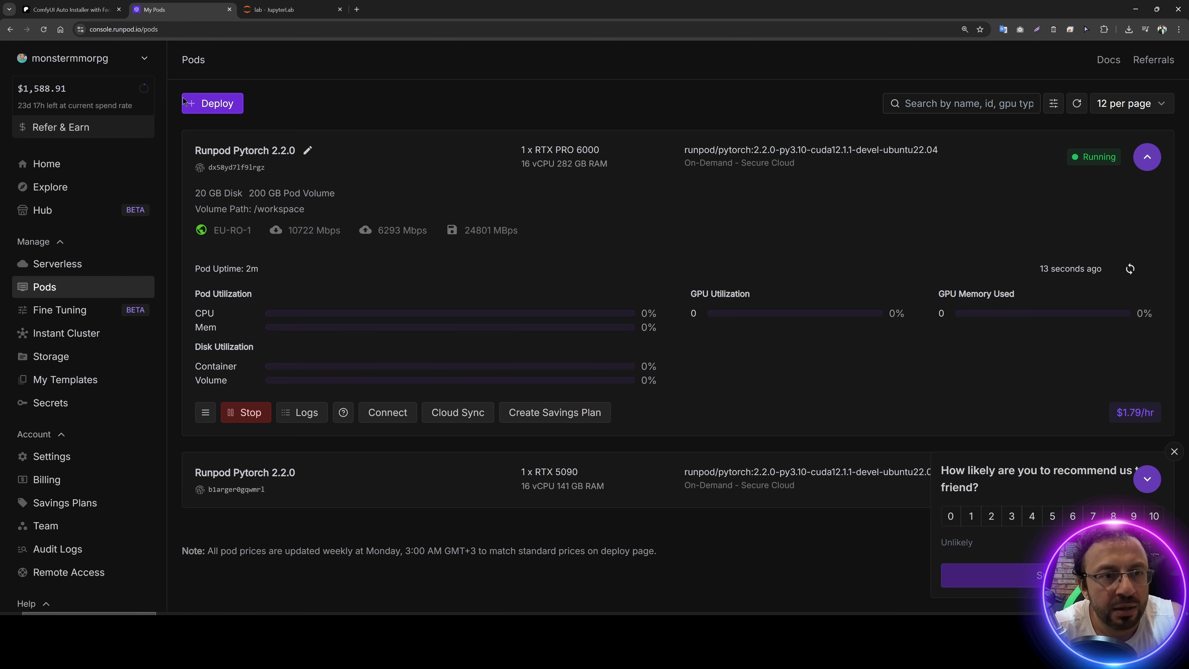
pyautogui.click(207, 101)
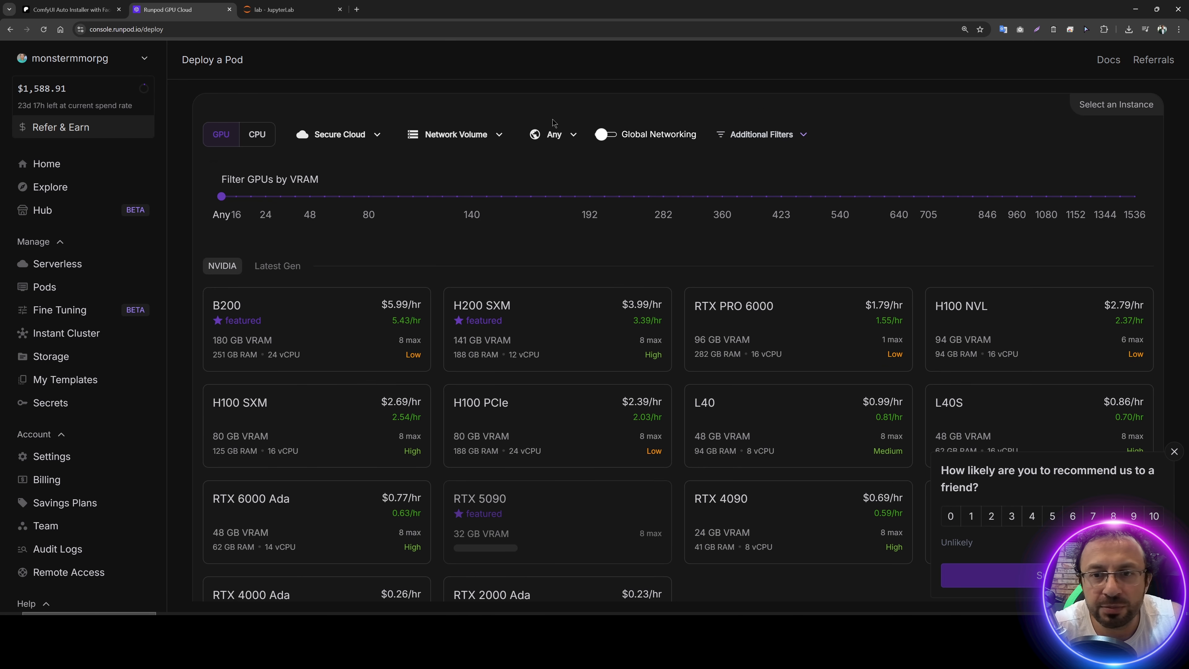
pyautogui.click(763, 137)
pyautogui.click(523, 198)
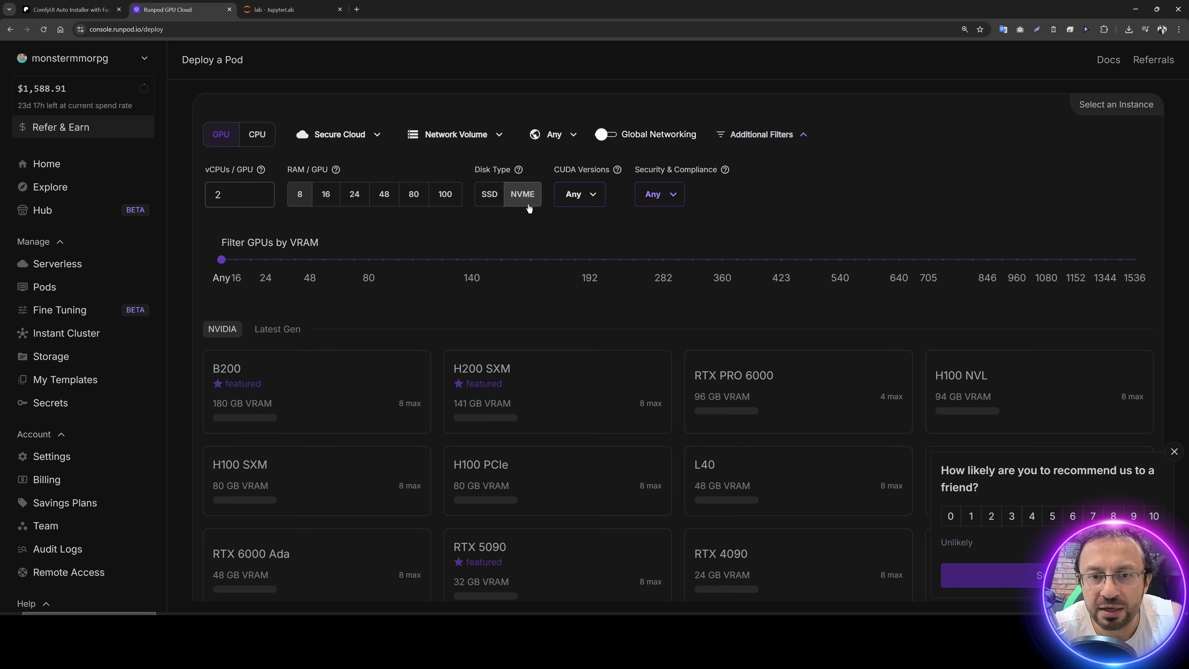
# Step: Filter the GPU list by data center US-WA-1 and by US-TX-4 to check RTX PRO 6000 availability
pyautogui.click(562, 136)
pyautogui.scroll(-1, 581, 385)
pyautogui.scroll(-2, 585, 516)
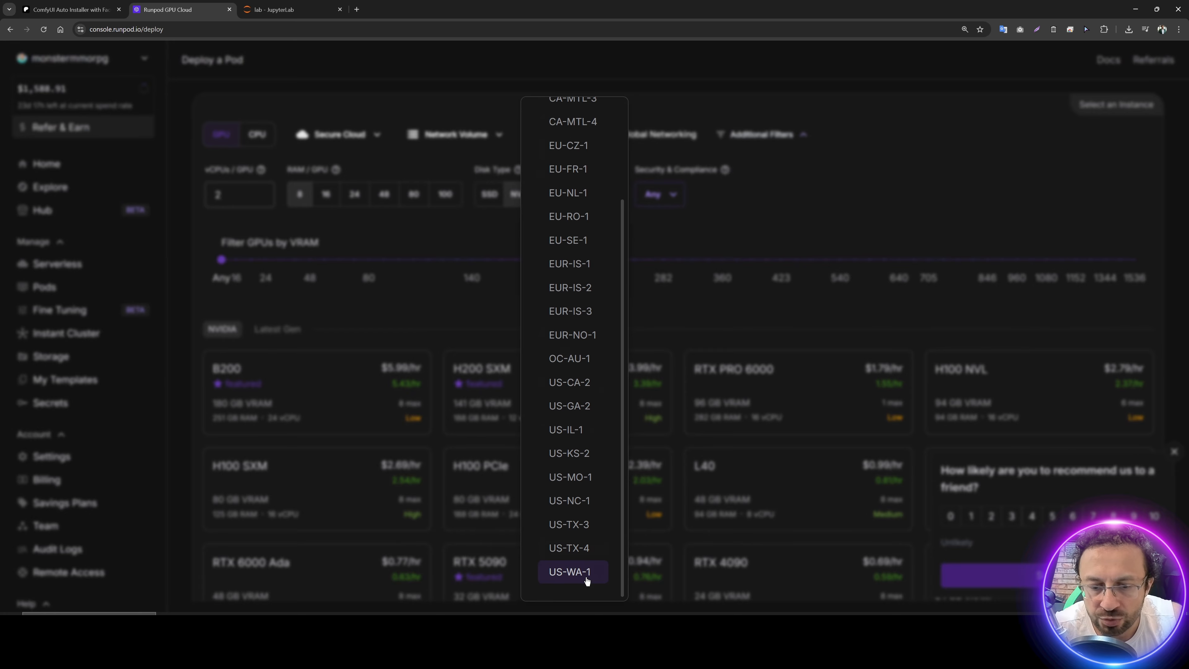
pyautogui.click(586, 580)
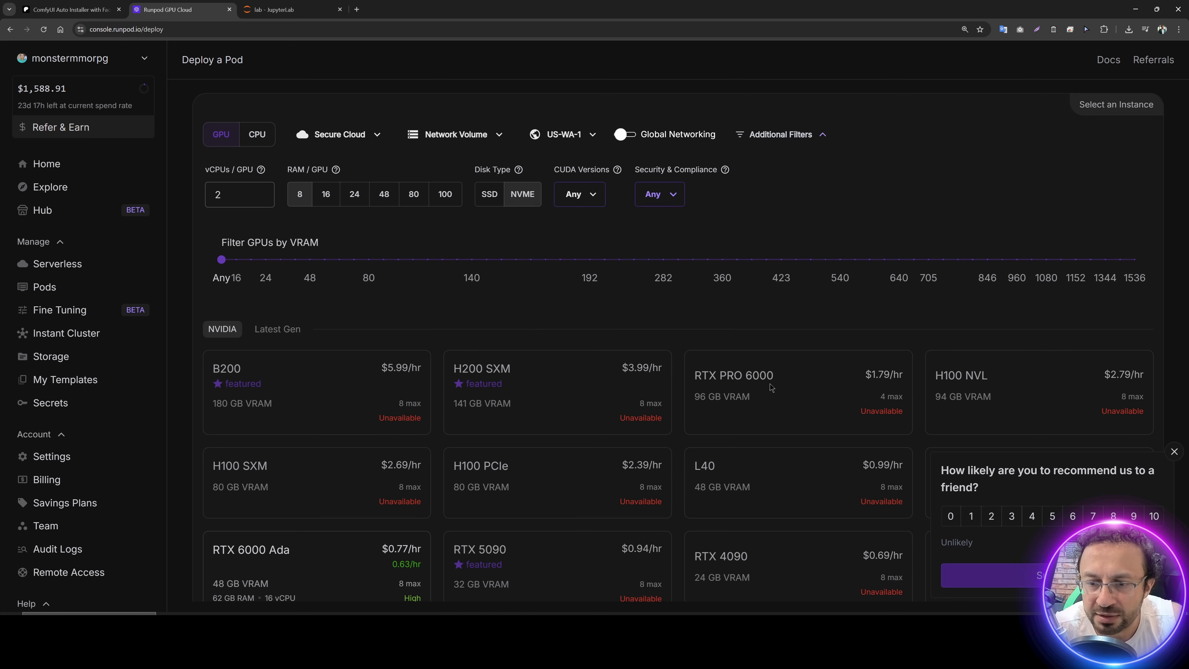
pyautogui.click(575, 198)
pyautogui.click(560, 137)
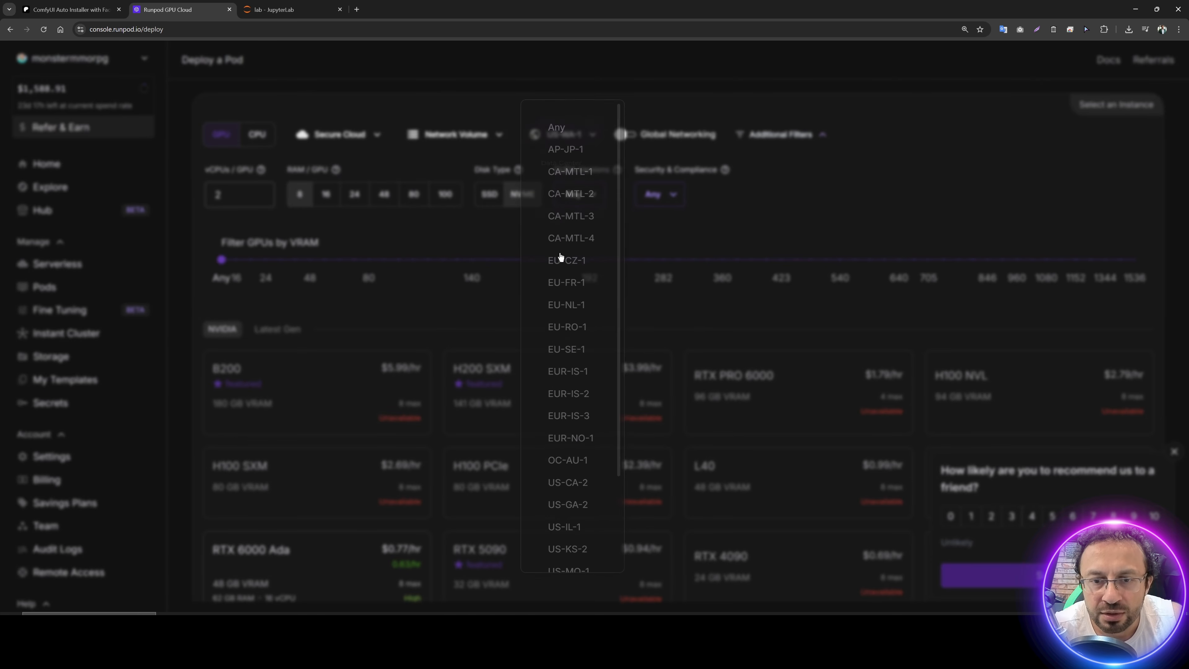
pyautogui.scroll(-1, 579, 478)
pyautogui.scroll(-1, 579, 528)
pyautogui.click(581, 549)
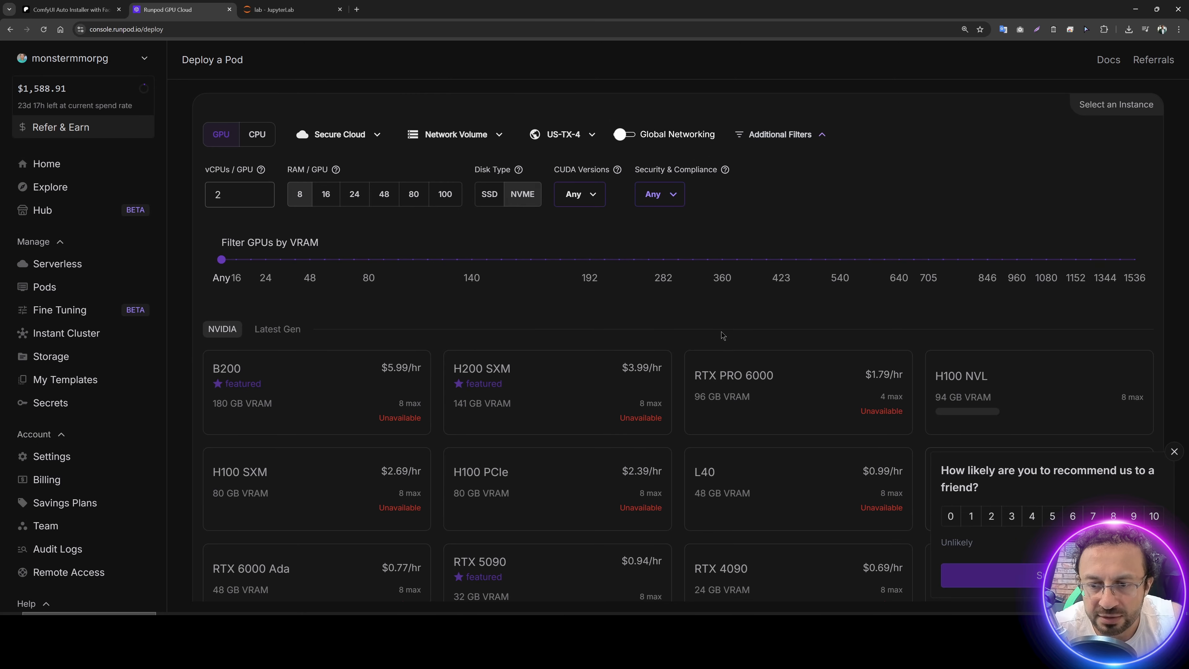
# Step: Check GPU availability in data centers US-TX-3 and US-NC-1, and return to the JupyterLab install terminal
pyautogui.click(556, 137)
pyautogui.scroll(-3, 541, 424)
pyautogui.click(562, 526)
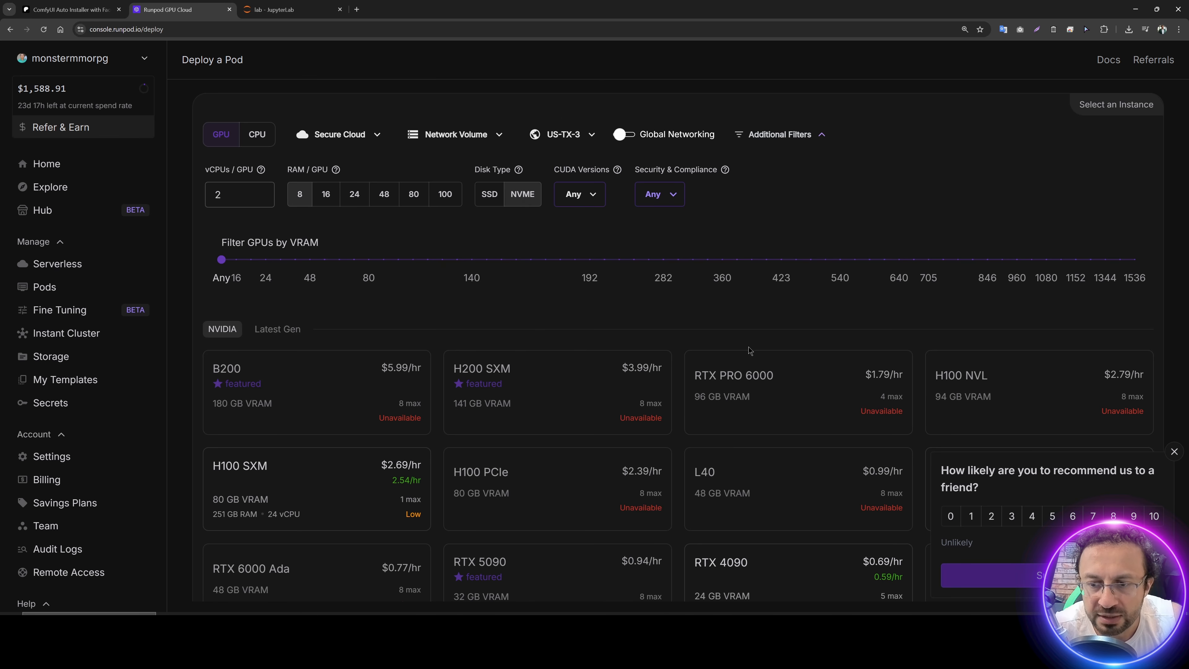
pyautogui.click(553, 127)
pyautogui.scroll(-3, 571, 490)
pyautogui.click(571, 501)
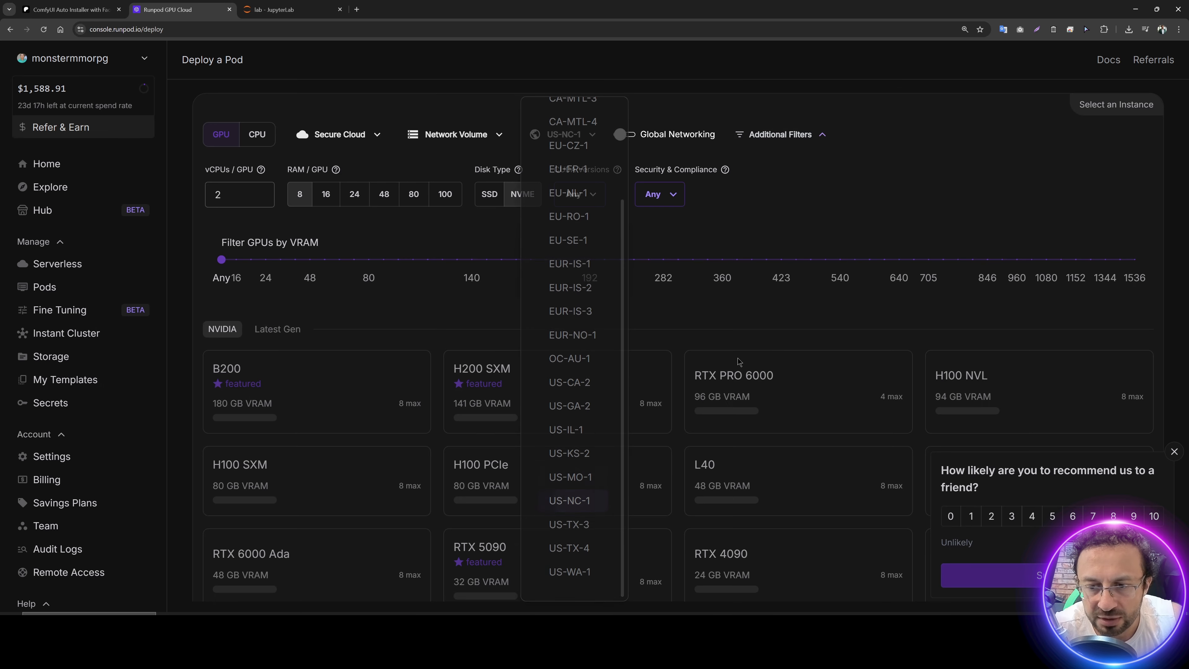
pyautogui.click(281, 10)
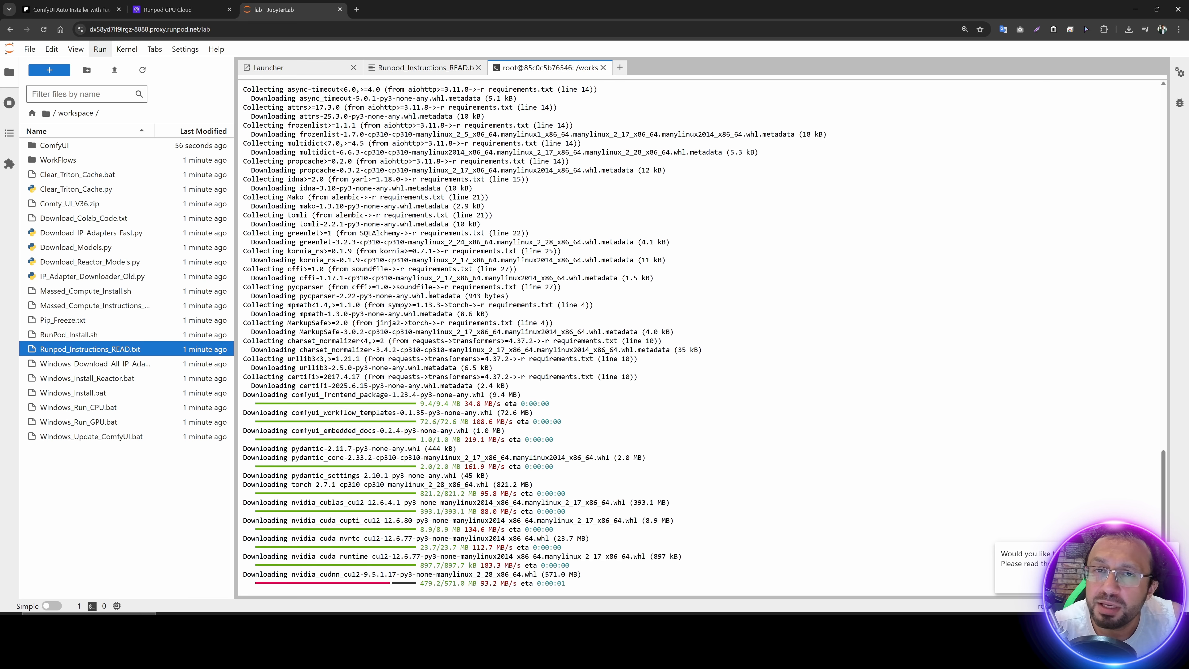
# Step: From the ComfyUI post, open the SwarmUI Installer and Unified Massive Models Downloader post and download SwarmUI_Model_Downloader_v50.zip
pyautogui.click(55, 7)
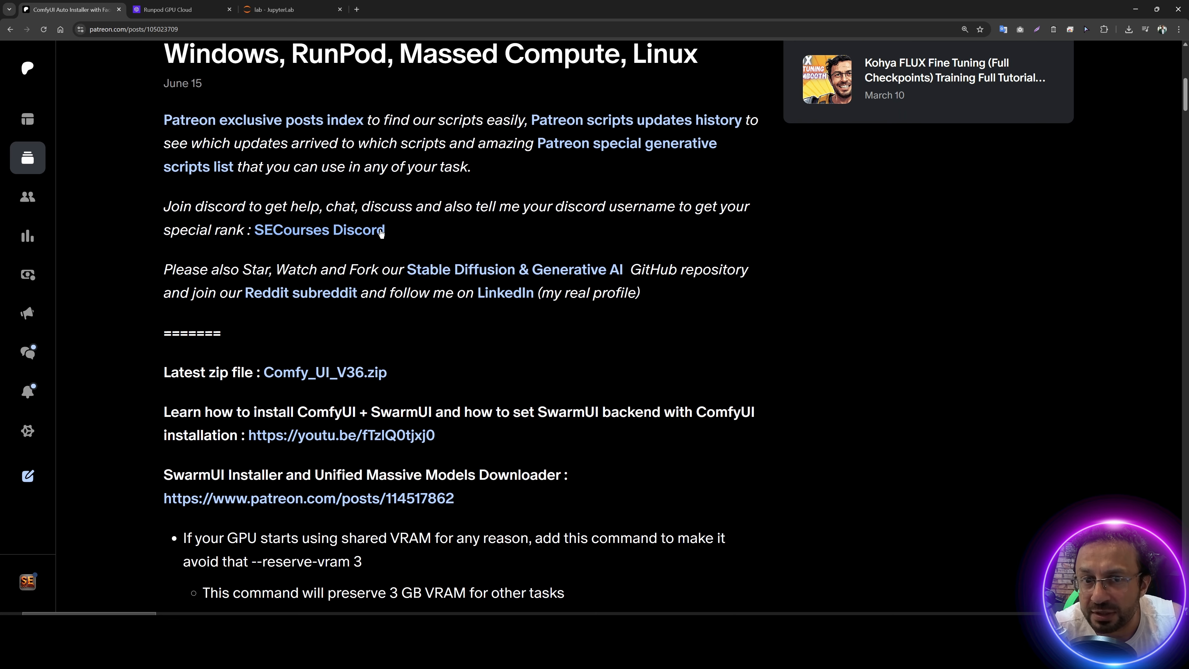
pyautogui.scroll(-1, 474, 367)
pyautogui.scroll(-3, 453, 317)
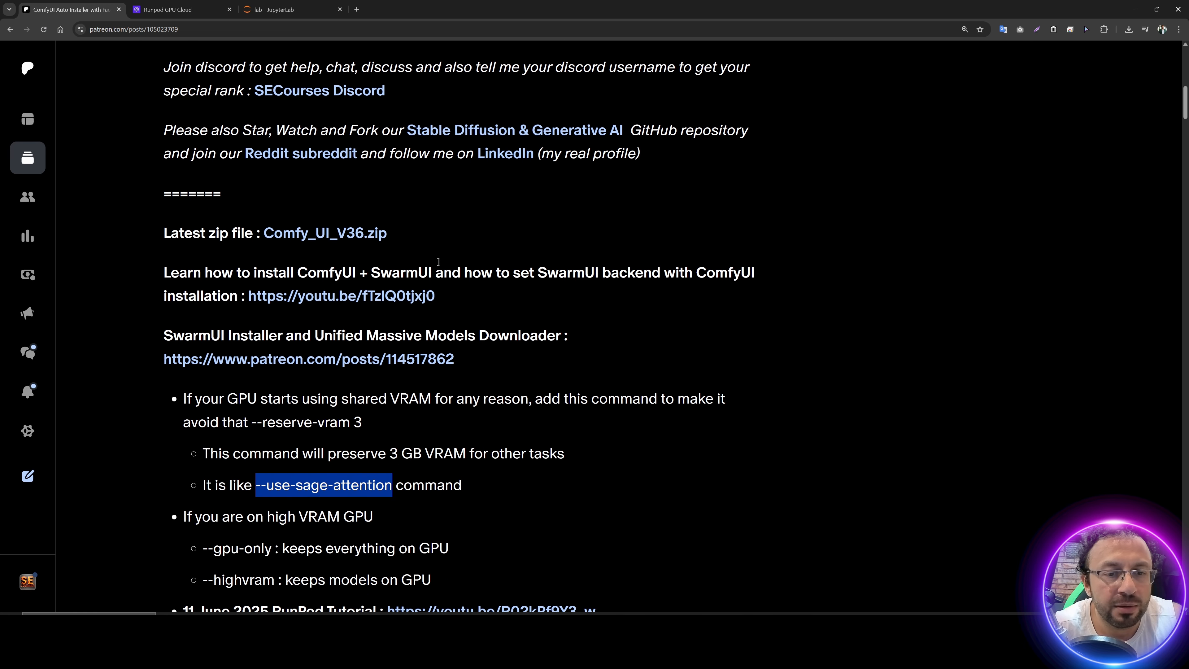
pyautogui.scroll(3, 453, 317)
pyautogui.scroll(-4, 530, 305)
pyautogui.click(511, 279)
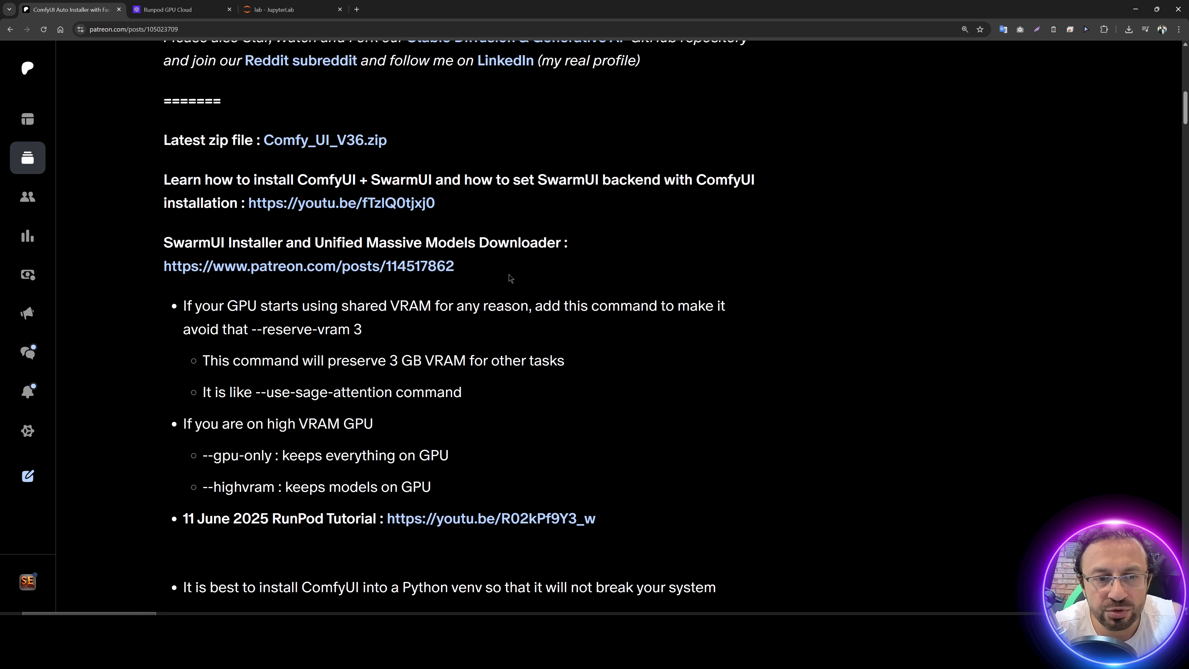
pyautogui.middleClick(360, 268)
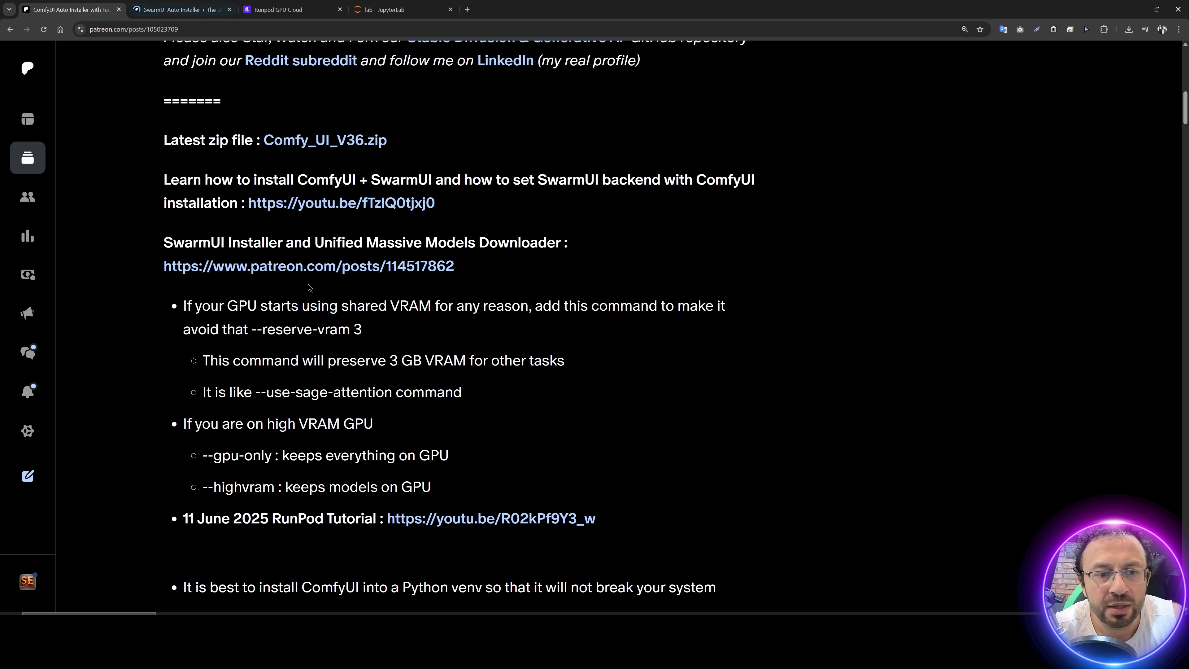
pyautogui.middleClick(331, 270)
pyautogui.click(268, 12)
pyautogui.scroll(-2, 464, 431)
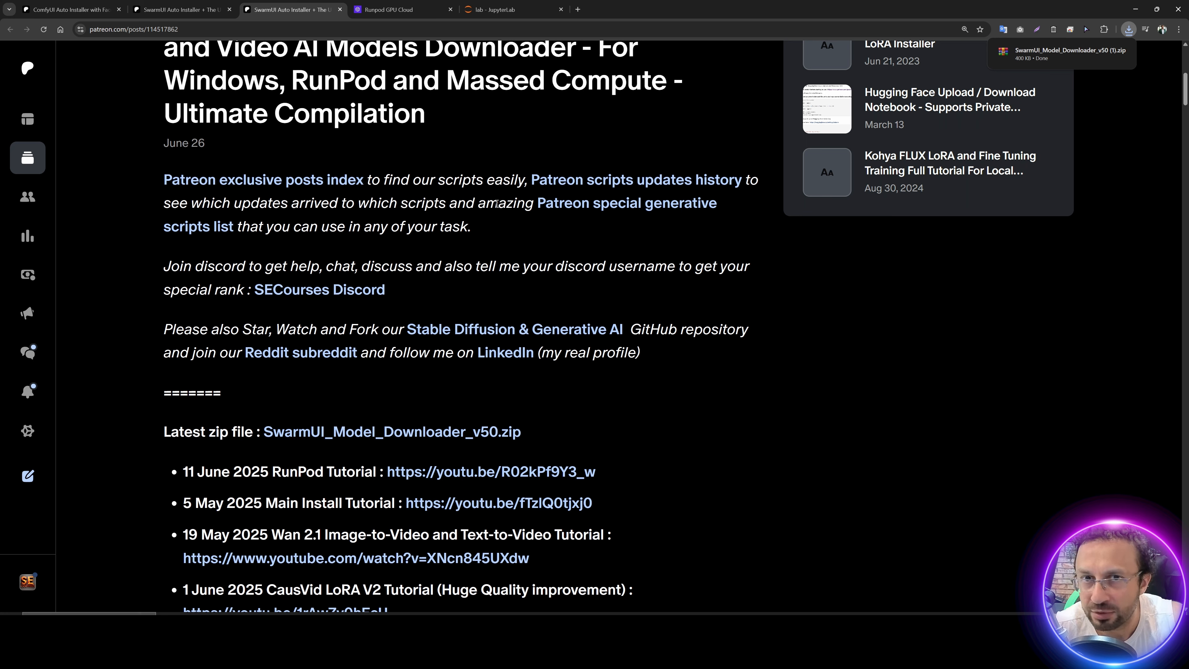
# Step: Upload the downloaded SwarmUI_Model_Downloader_v50 (1).zip into the JupyterLab workspace folder
pyautogui.click(506, 9)
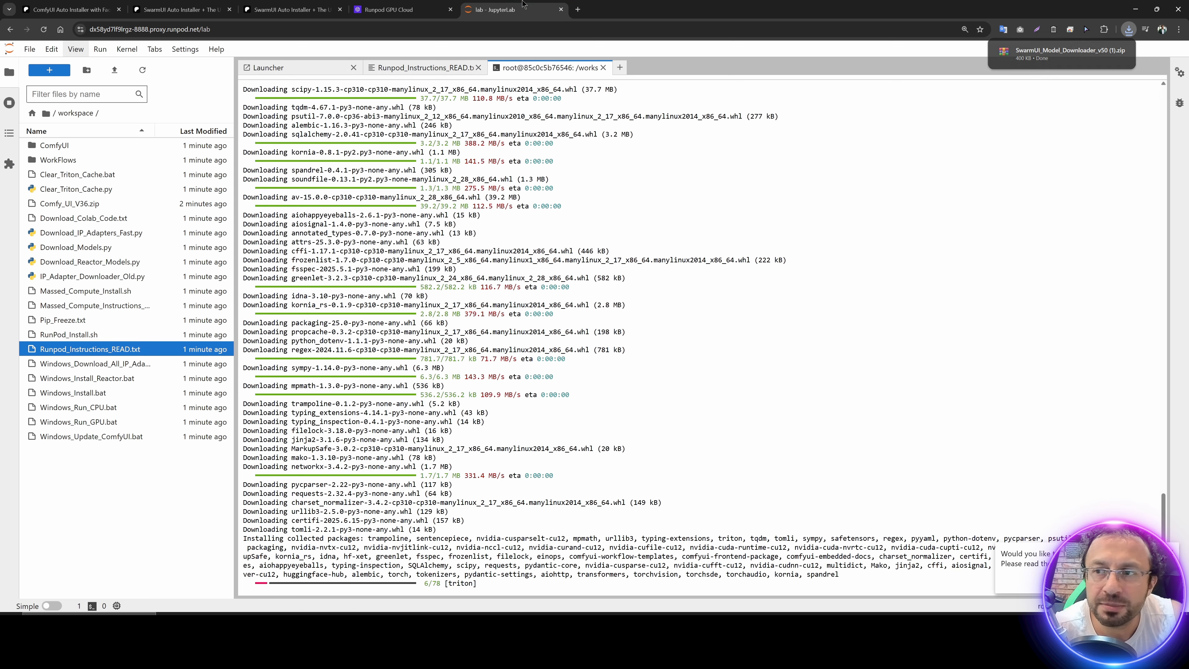
pyautogui.click(116, 73)
pyautogui.press('Escape')
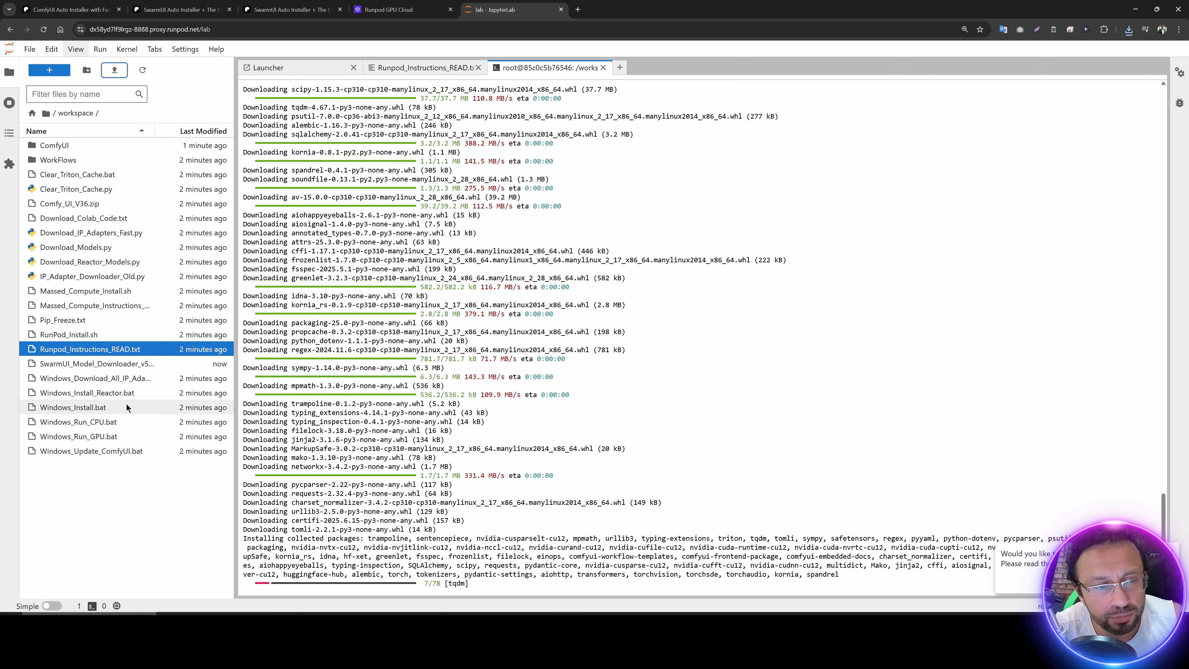
# Step: Widen the file browser and rename the uploaded archive to SwarmUI_Model_Downloader_v50.zip
pyautogui.click(155, 365)
pyautogui.moveTo(236, 362); pyautogui.dragTo(351, 363)
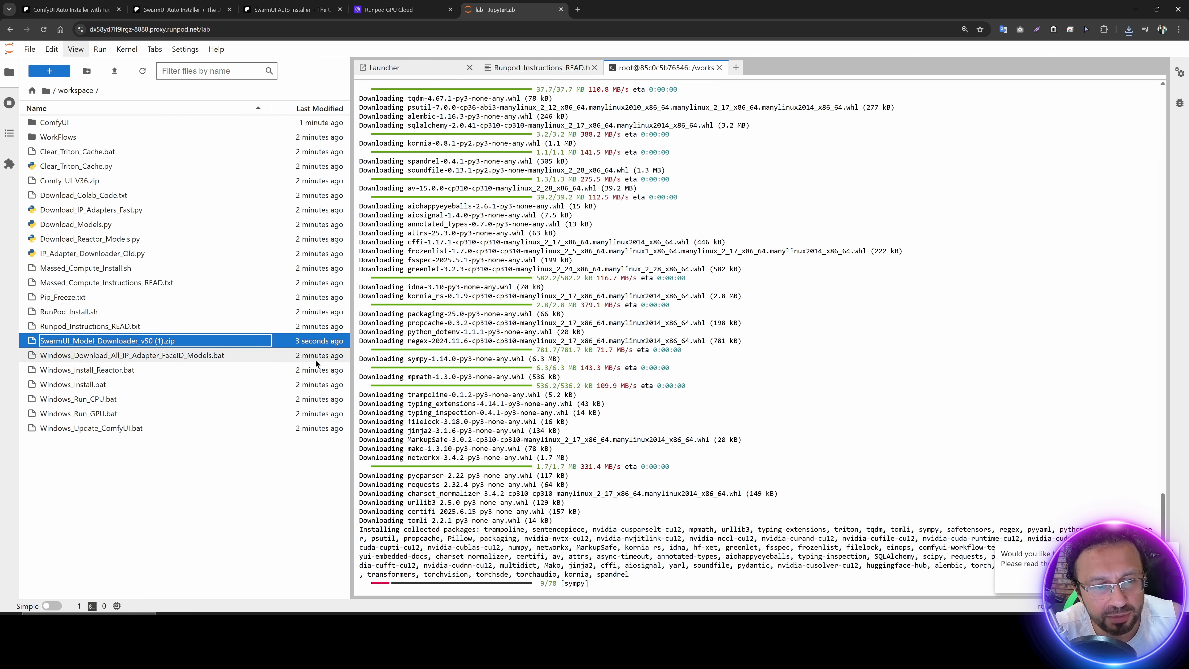
pyautogui.rightClick(156, 344)
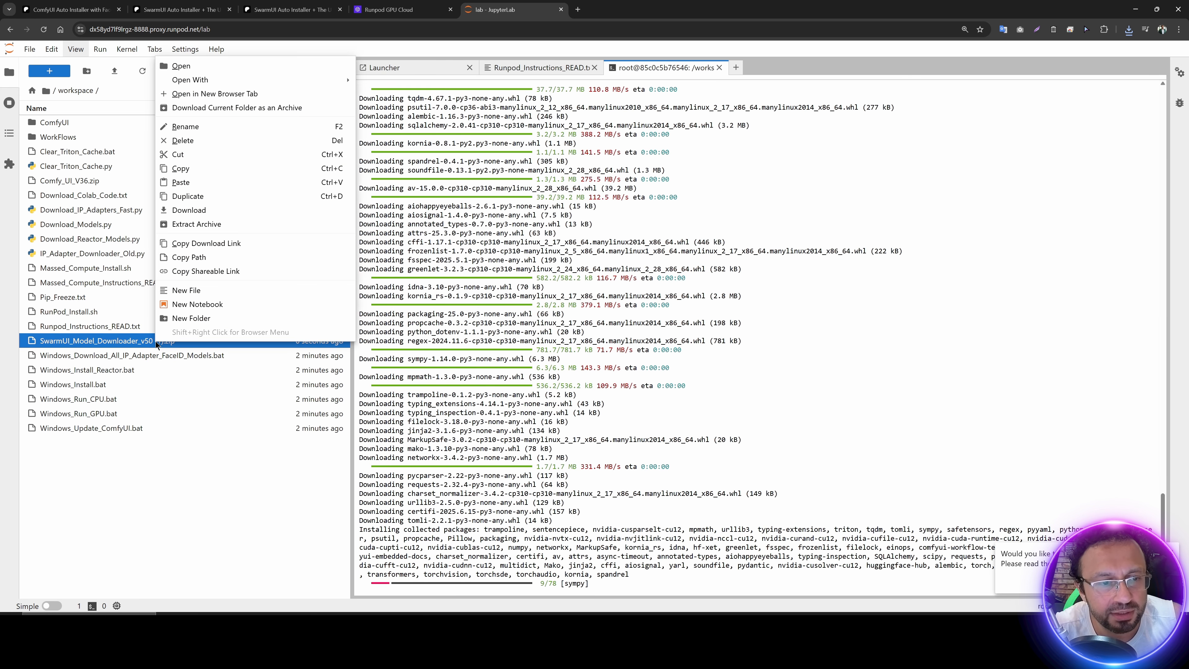
pyautogui.press('r')
pyautogui.click(173, 341)
pyautogui.press('BackSpace')
pyautogui.press('BackSpace')
pyautogui.press('BackSpace')
pyautogui.press('BackSpace')
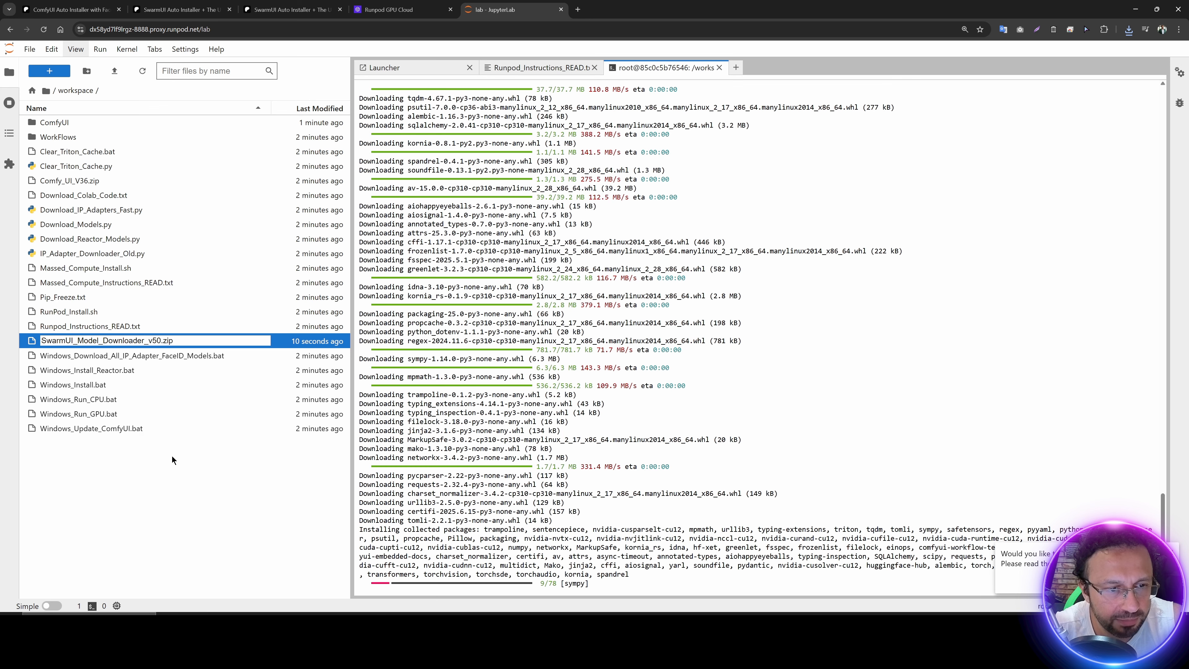
pyautogui.click(174, 458)
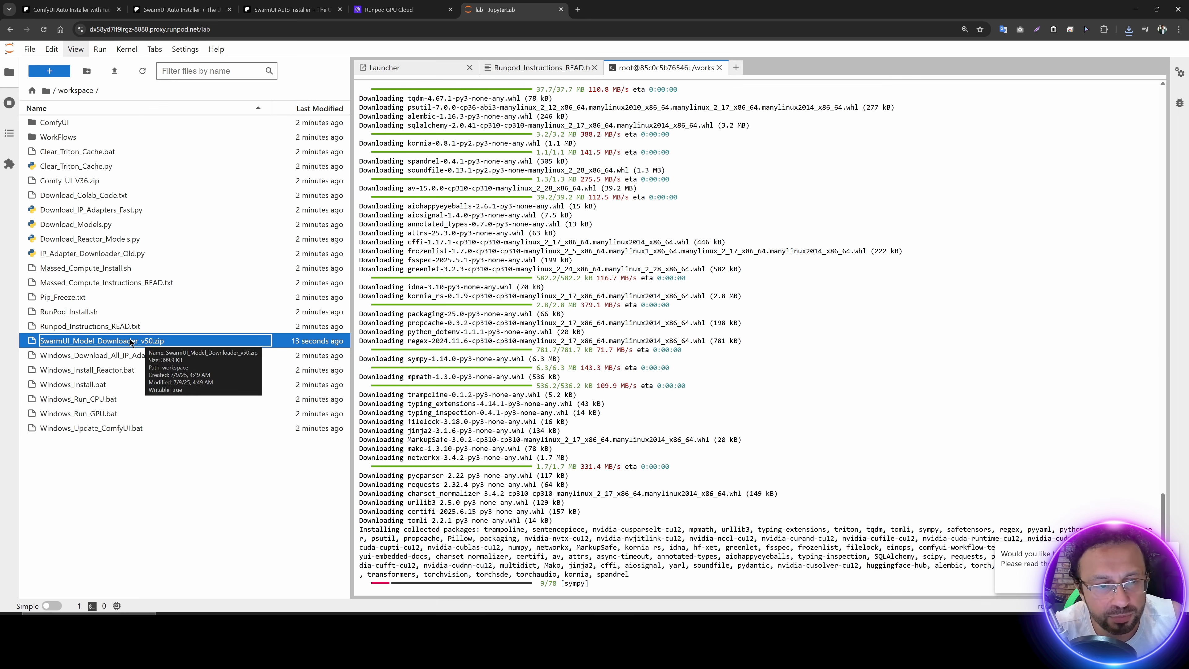
# Step: Extract the SwarmUI_Model_Downloader_v50.zip archive in workspace and refresh the file list
pyautogui.rightClick(130, 344)
pyautogui.click(171, 224)
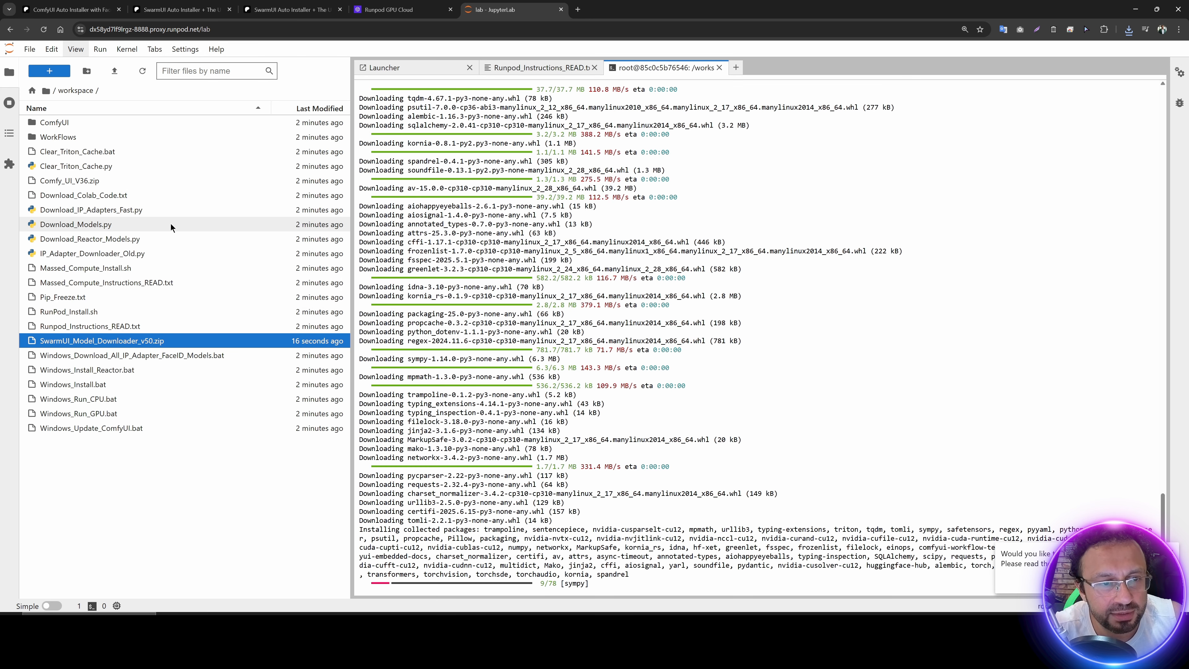
pyautogui.click(142, 71)
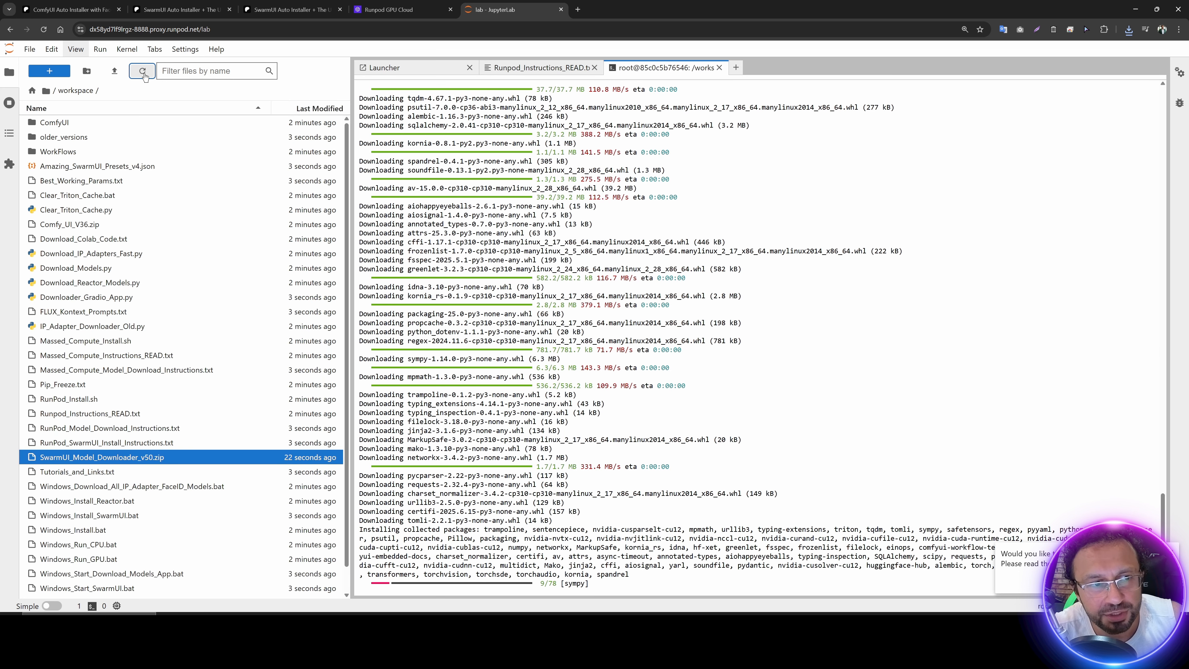
# Step: Open RunPod_Model_Download_Instructions.txt and copy its command block from export HF_HOME="/workspace" to python -W ignore Downloader_Gradio_App.py --share
pyautogui.scroll(-1, 130, 360)
pyautogui.click(98, 404)
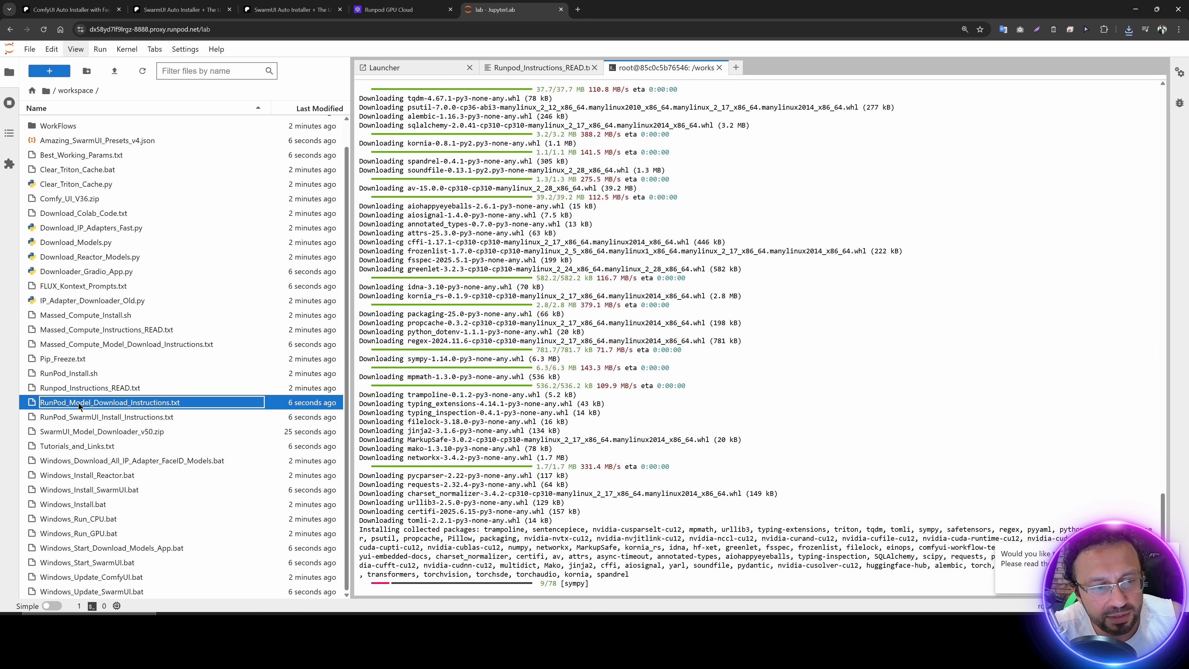
pyautogui.doubleClick(107, 404)
pyautogui.moveTo(591, 427); pyautogui.dragTo(371, 383)
pyautogui.hotkey('ctrl', 'c')
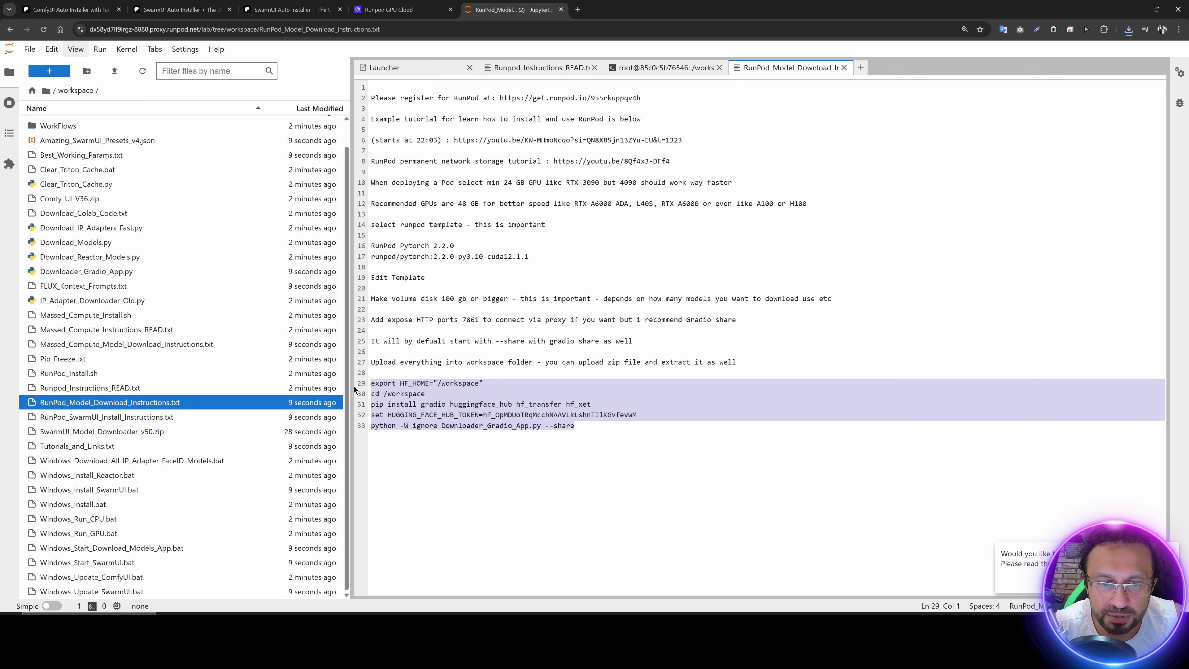
# Step: Run the copied model downloader commands, including the Hugging Face token line, in a new terminal and check the ComfyUI install terminal
pyautogui.click(59, 75)
pyautogui.click(468, 393)
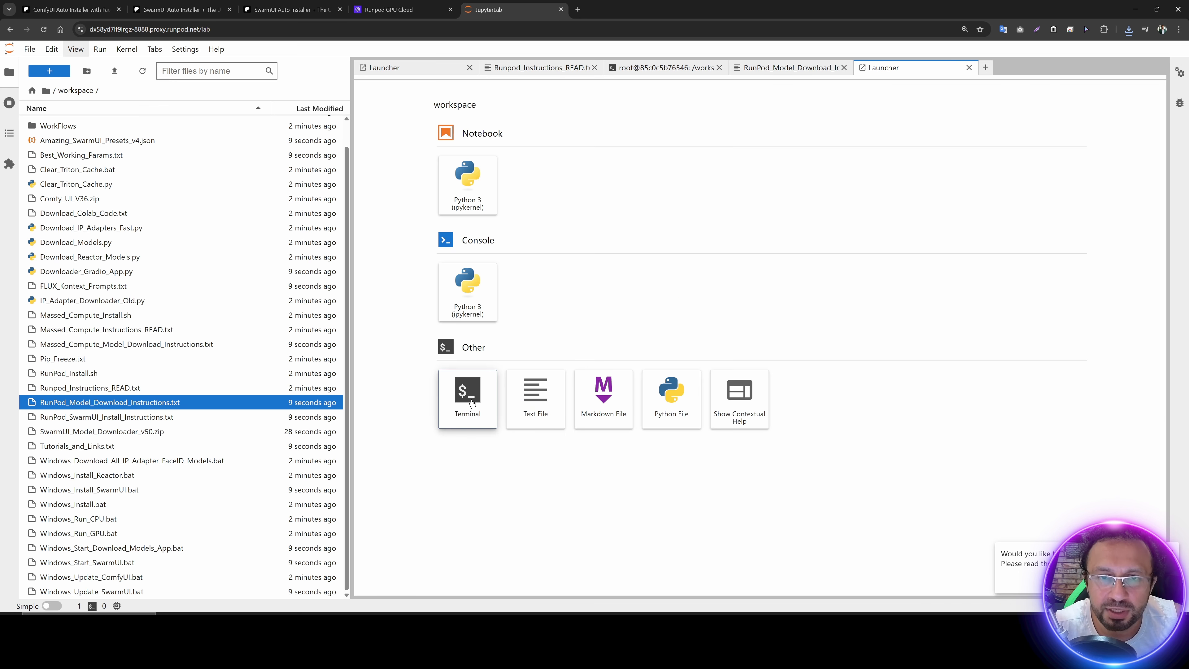
pyautogui.hotkey('ctrl', 'v')
pyautogui.press('Return')
pyautogui.click(667, 69)
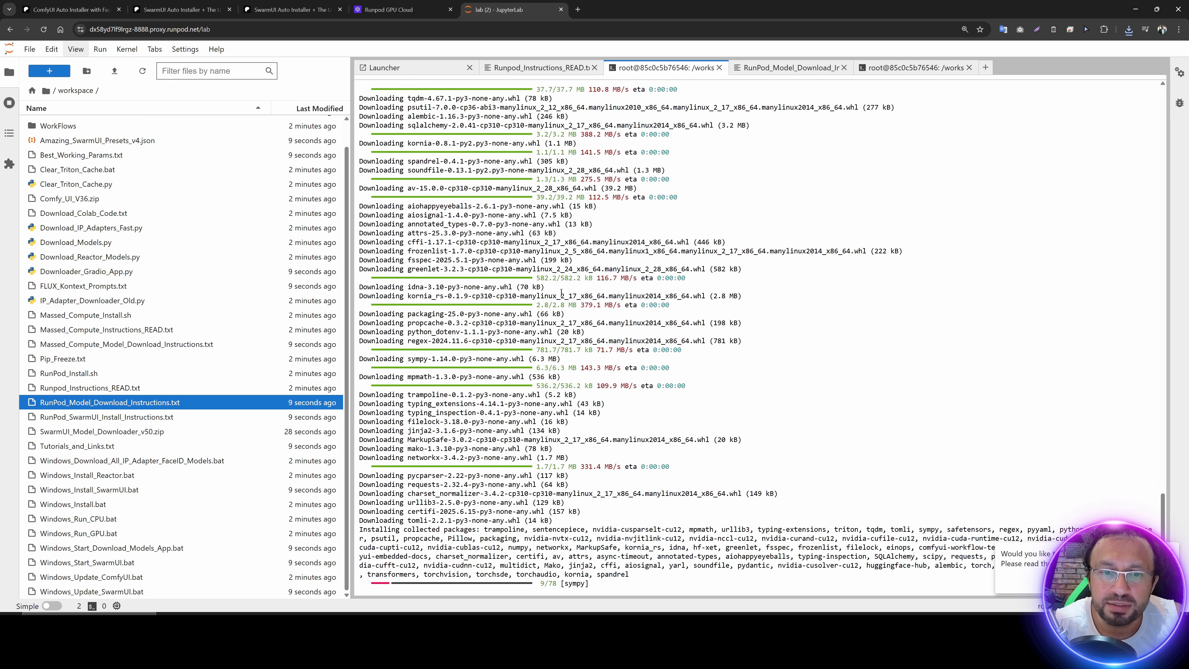
# Step: Open the model downloader's public Gradio URL from its terminal in a new browser tab
pyautogui.click(915, 67)
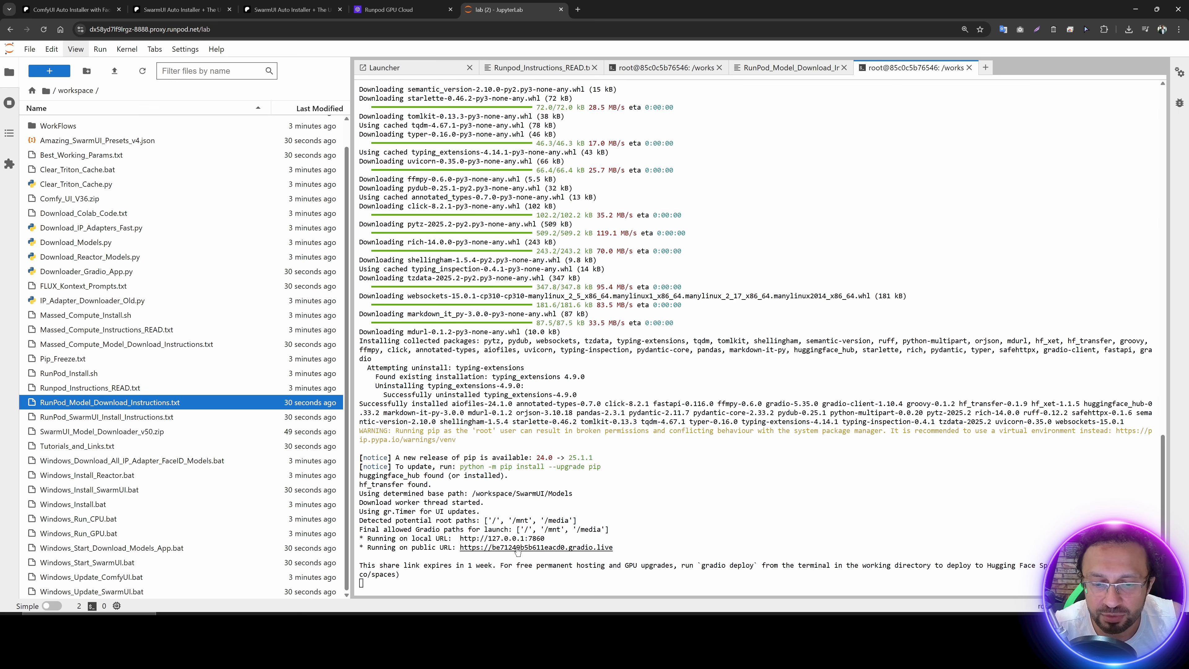
pyautogui.click(517, 548)
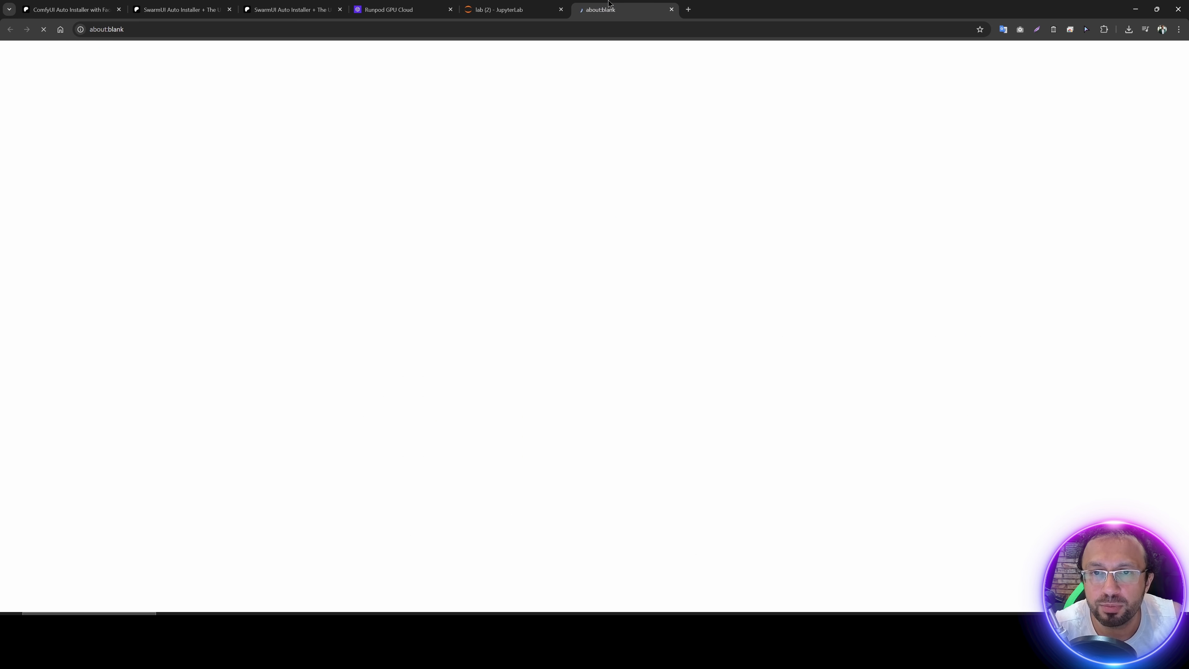
pyautogui.click(531, 5)
pyautogui.click(600, 8)
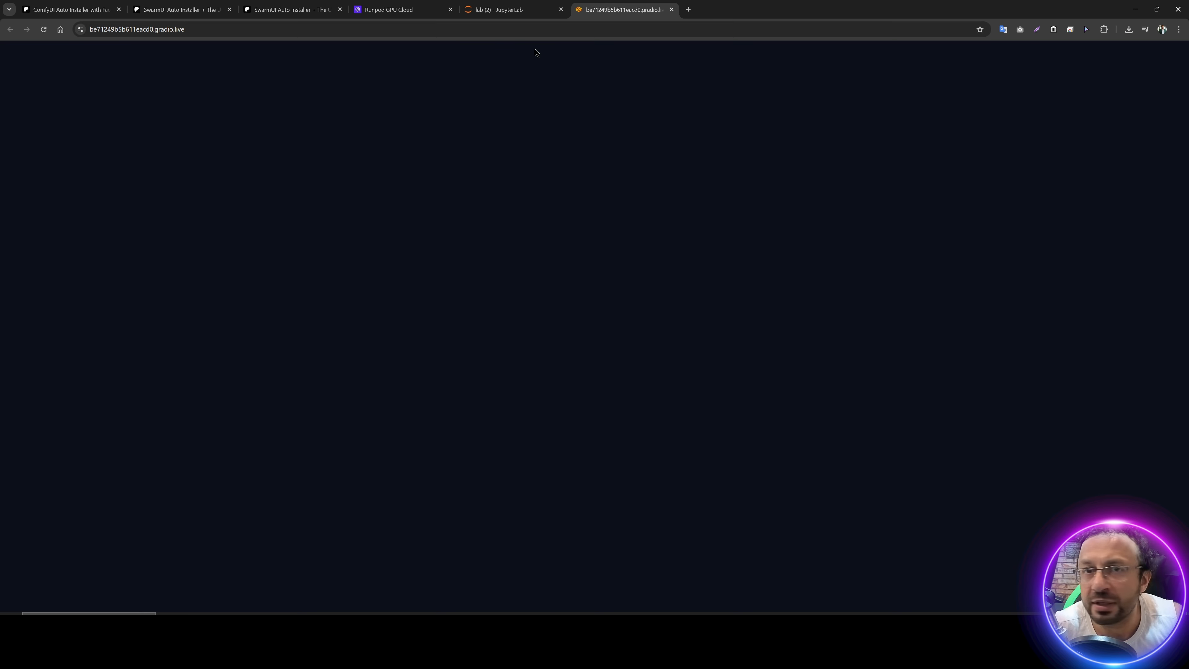
pyautogui.click(515, 9)
pyautogui.click(604, 8)
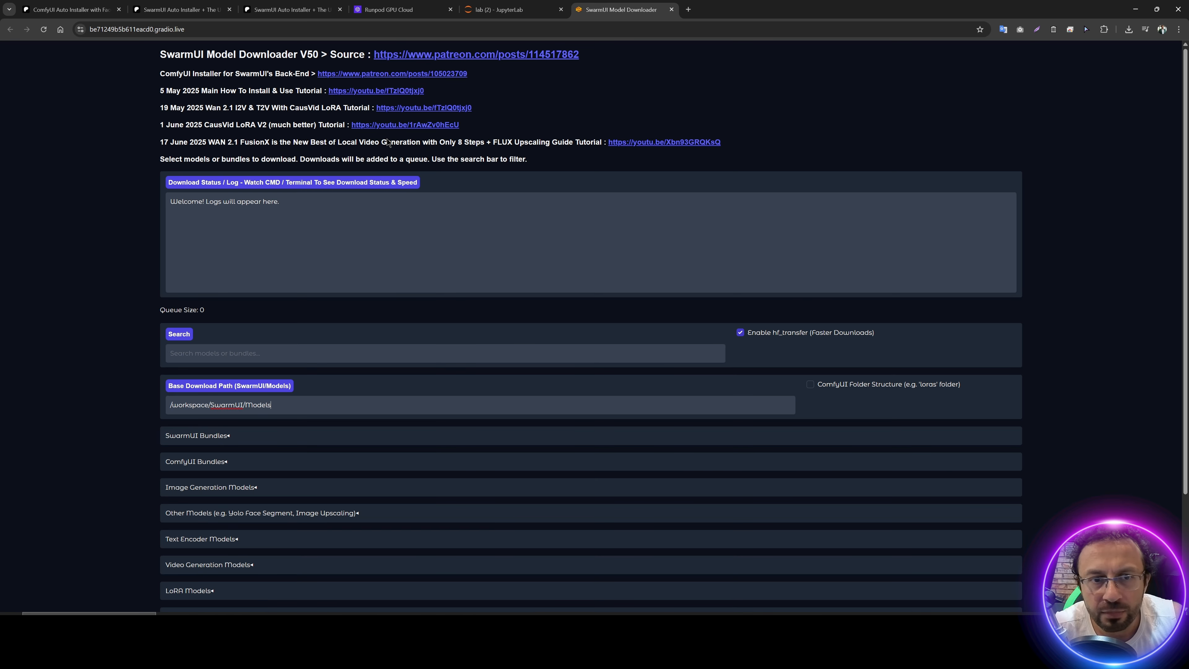
# Step: Copy the path of the models folder inside workspace/ComfyUI from the JupyterLab file browser
pyautogui.scroll(2, 445, 250)
pyautogui.click(508, 5)
pyautogui.scroll(1, 140, 243)
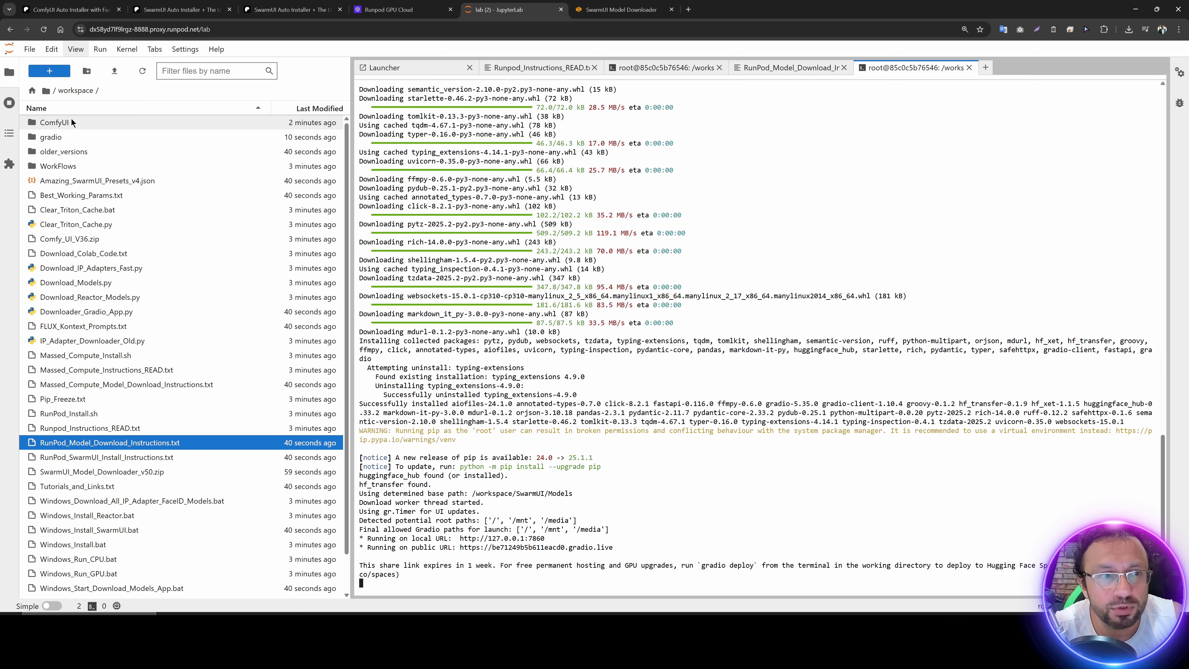
pyautogui.click(57, 124)
pyautogui.press('F2')
pyautogui.press('Return')
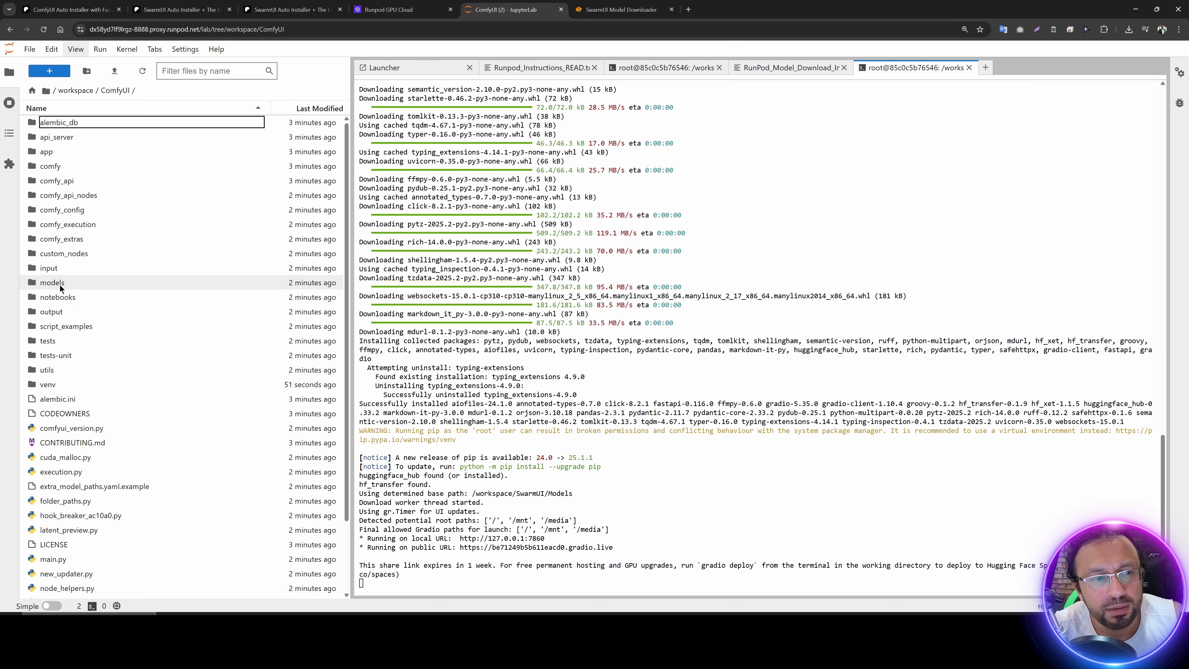
pyautogui.rightClick(58, 283)
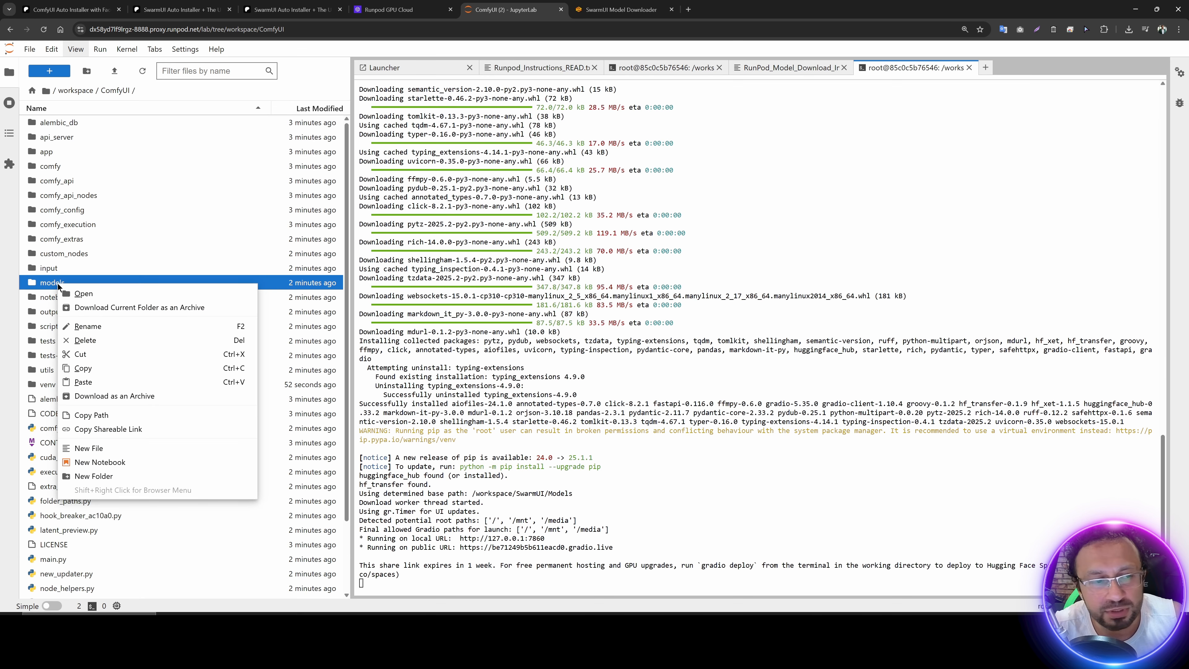
pyautogui.click(111, 415)
# Step: In the model downloader, set the base download path to /workspace/ComfyUI/models and enable ComfyUI Folder Structure
pyautogui.hotkey('ctrl', 'Tab')
pyautogui.scroll(-5, 166, 380)
pyautogui.hotkey('ctrl', '+')
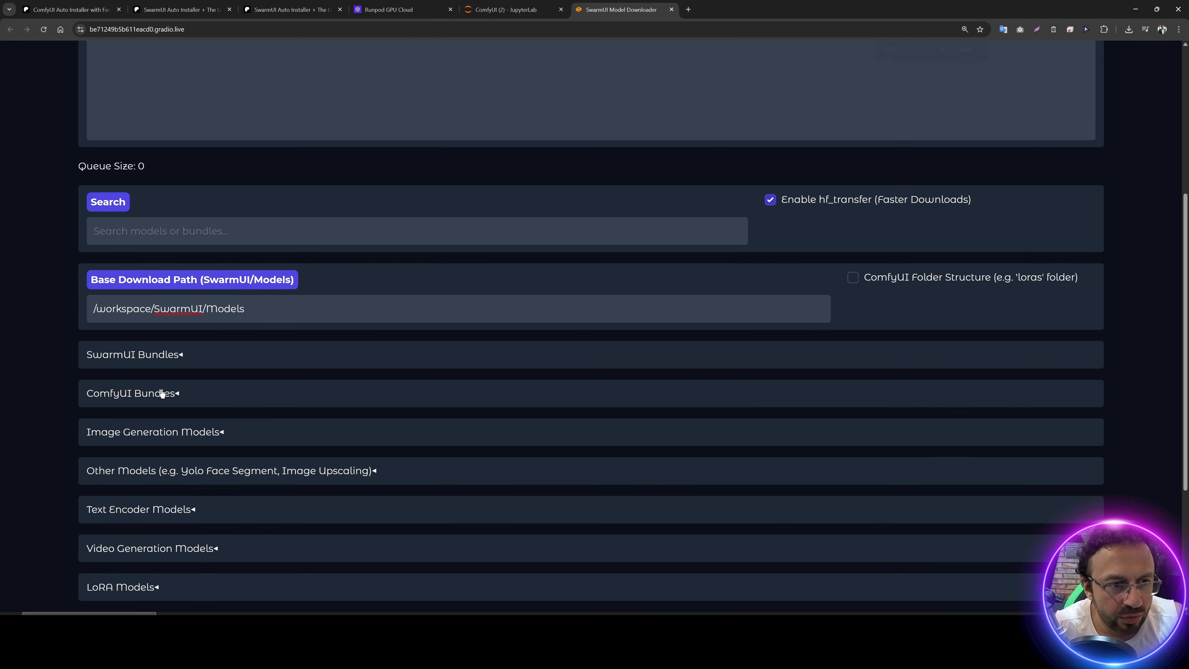
pyautogui.hotkey('ctrl', 'a')
pyautogui.press('BackSpace')
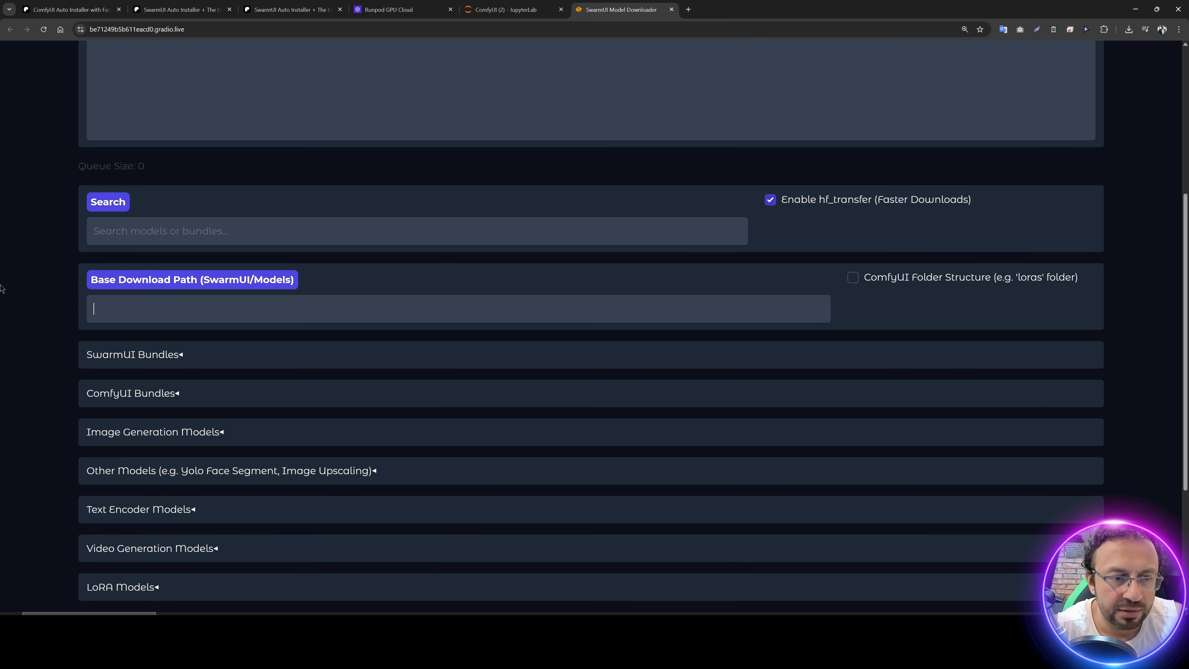
pyautogui.write('workspace/ComfyUI/models')
pyautogui.press('Left')
pyautogui.press('Left')
pyautogui.press('Left')
pyautogui.press('Left')
pyautogui.press('Left')
pyautogui.press('Left')
pyautogui.press('Left')
pyautogui.press('Left')
pyautogui.press('Left')
pyautogui.press('Left')
pyautogui.press('Left')
pyautogui.press('Left')
pyautogui.press('Left')
pyautogui.press('Left')
pyautogui.press('Left')
pyautogui.press('Left')
pyautogui.press('Left')
pyautogui.press('Left')
pyautogui.press('Left')
pyautogui.press('Left')
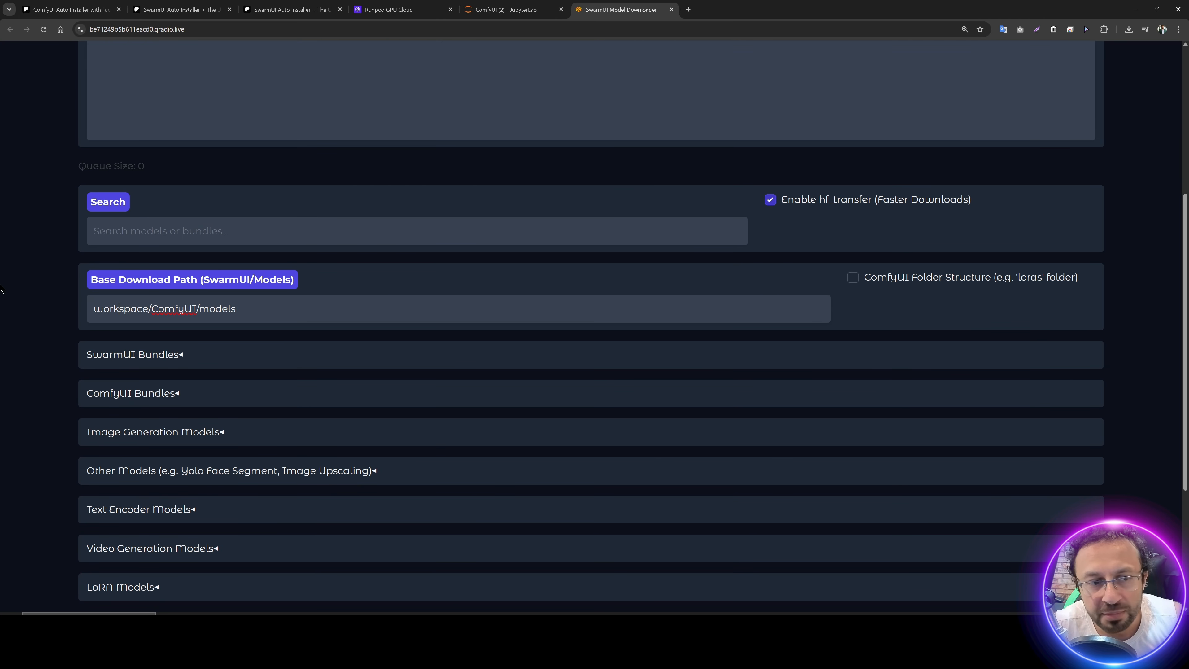
pyautogui.write('/')
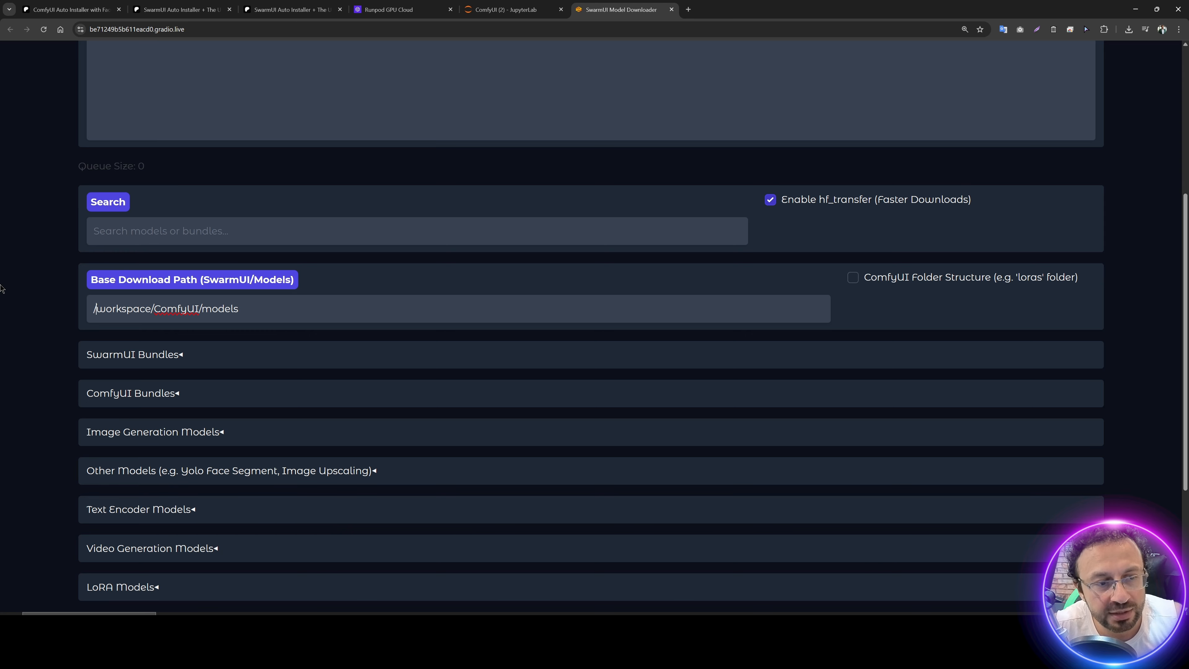
pyautogui.click(293, 317)
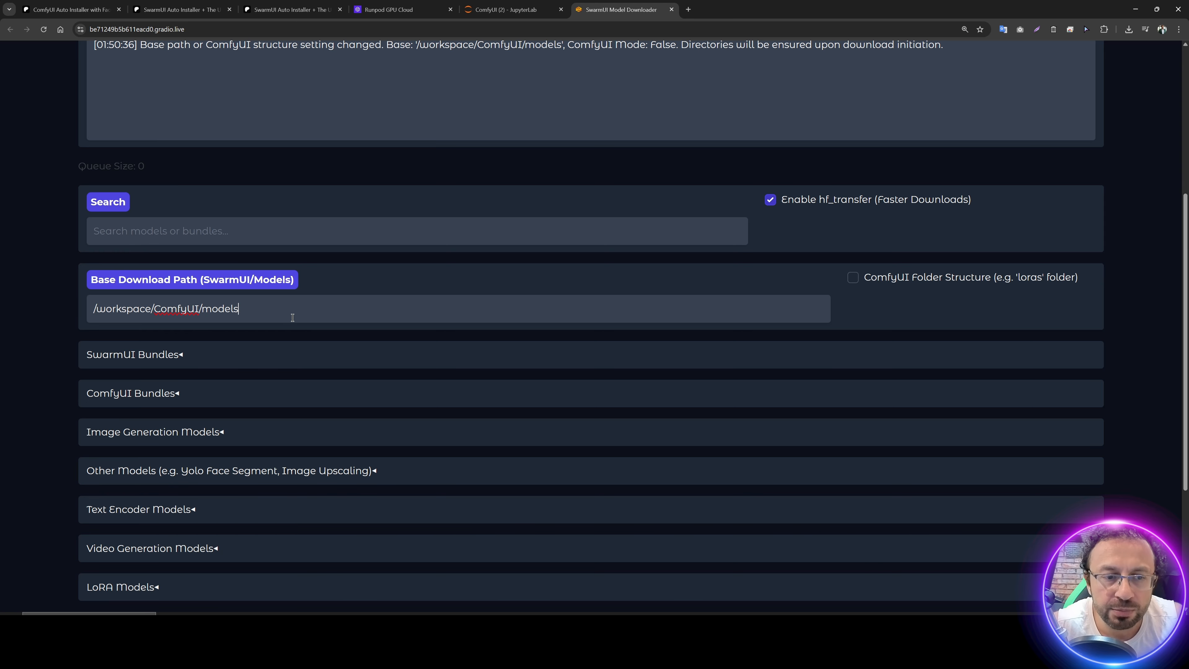
pyautogui.click(852, 278)
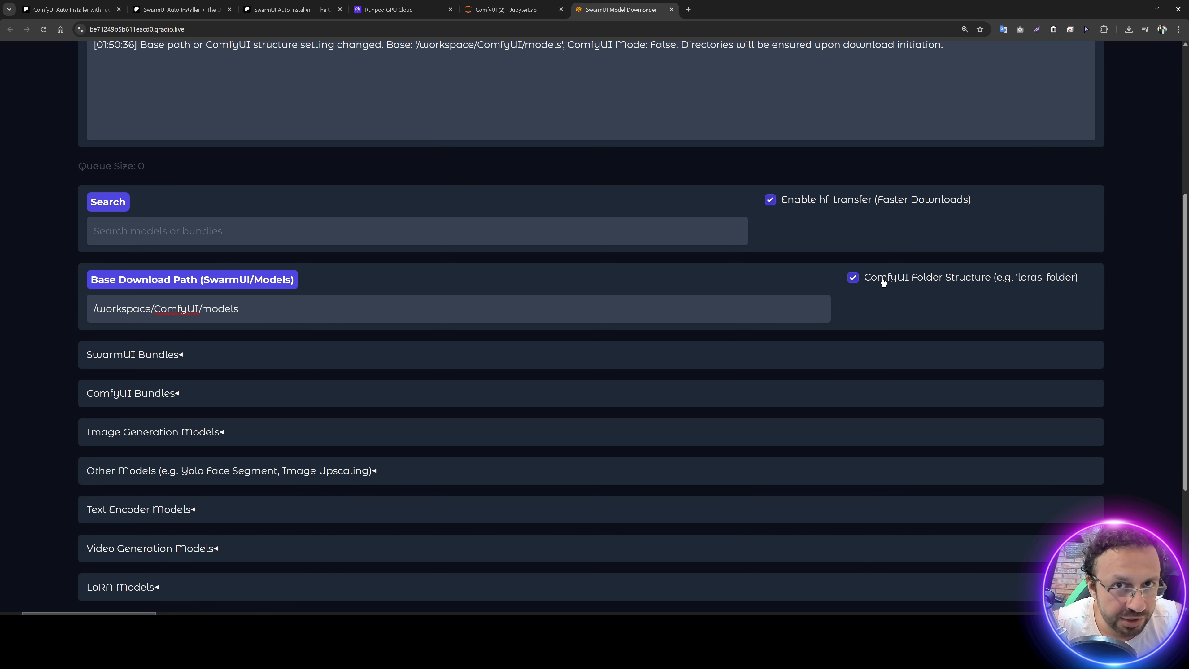
# Step: Start downloading the ComfyUI MultiTalk Bundle from ComfyUI Bundles and check its progress in the JupyterLab downloader terminal
pyautogui.scroll(-2, 237, 371)
pyautogui.click(132, 301)
pyautogui.scroll(-10, 204, 371)
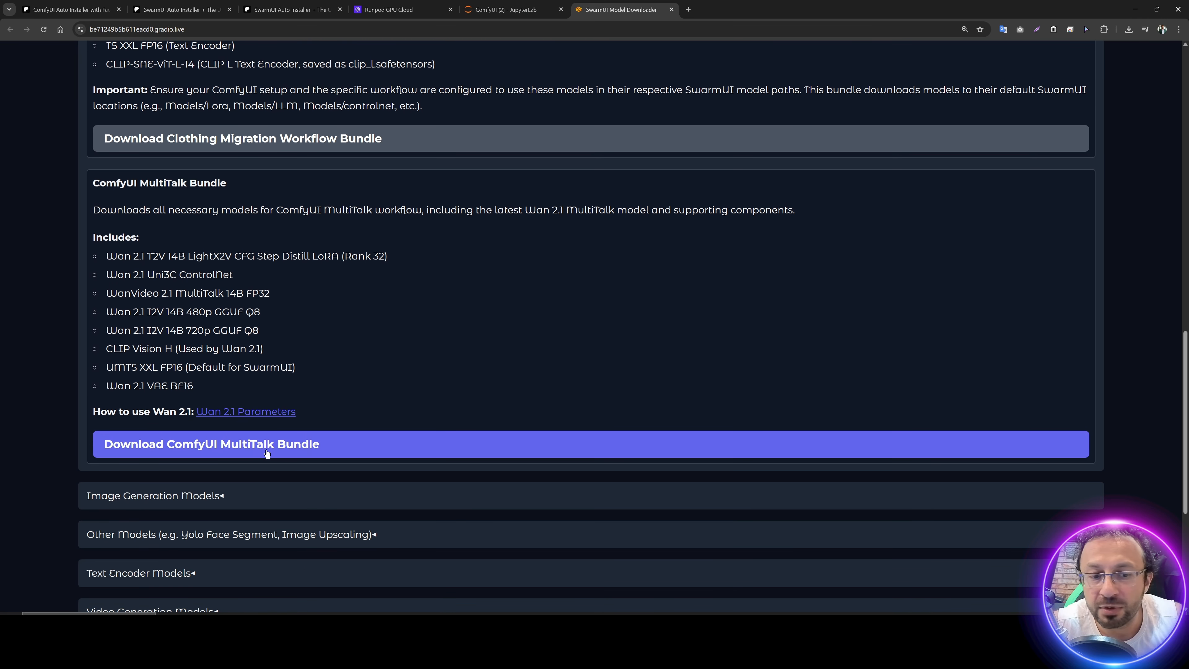
pyautogui.hotkey('ctrl', 'shift', 'Tab')
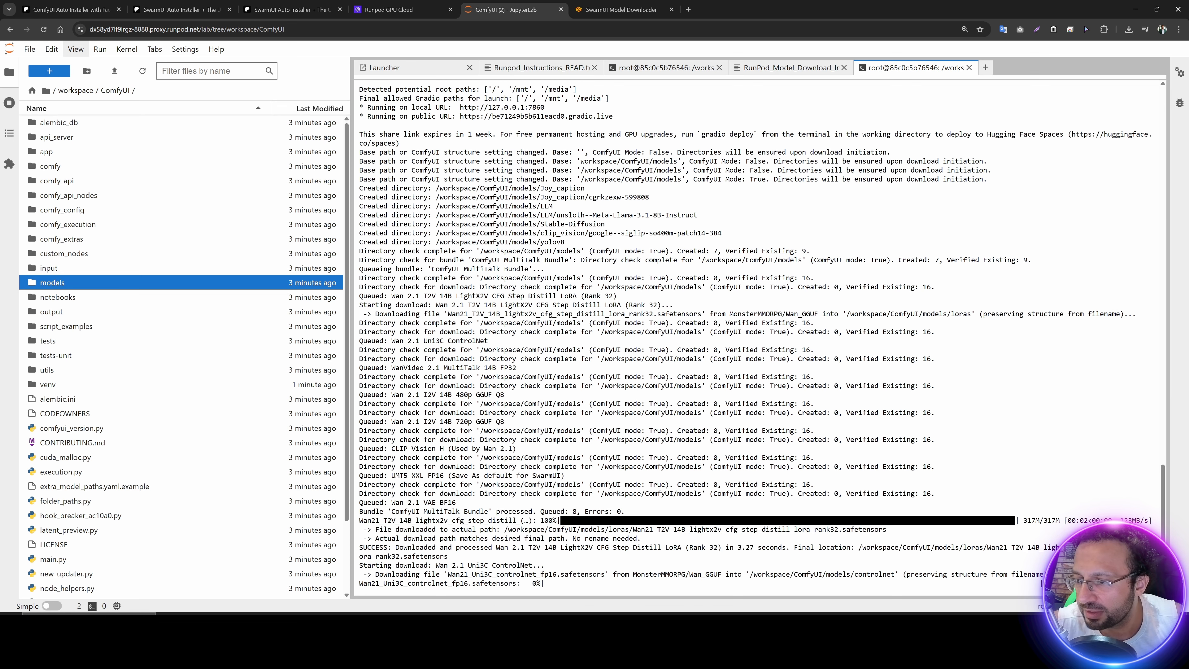
pyautogui.hotkey('ctrl', '-')
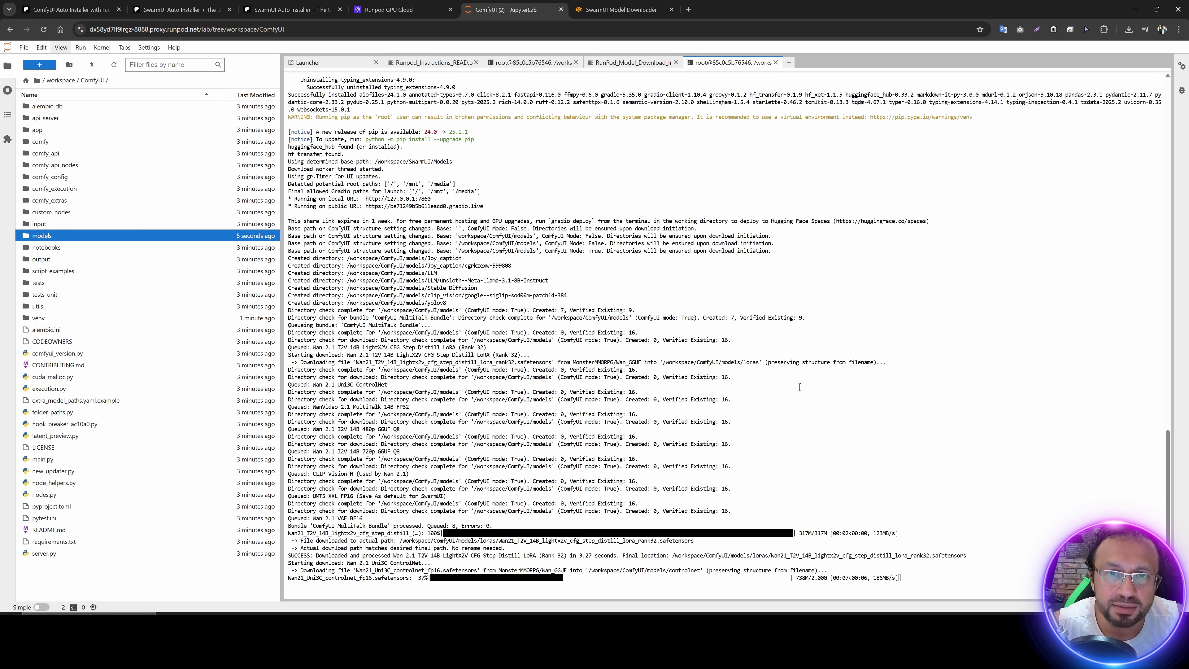
# Step: Check the ComfyUI install terminal and review the start commands and permanent network storage tutorial line in Runpod_Instructions_READ.txt
pyautogui.click(534, 62)
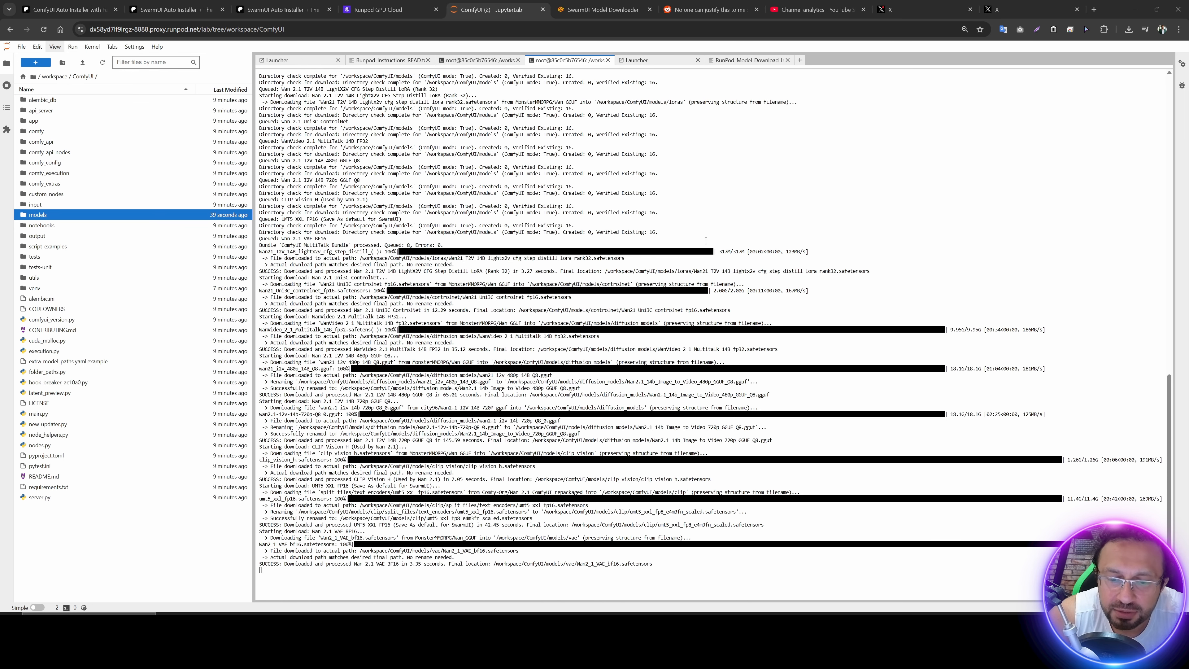
pyautogui.click(472, 61)
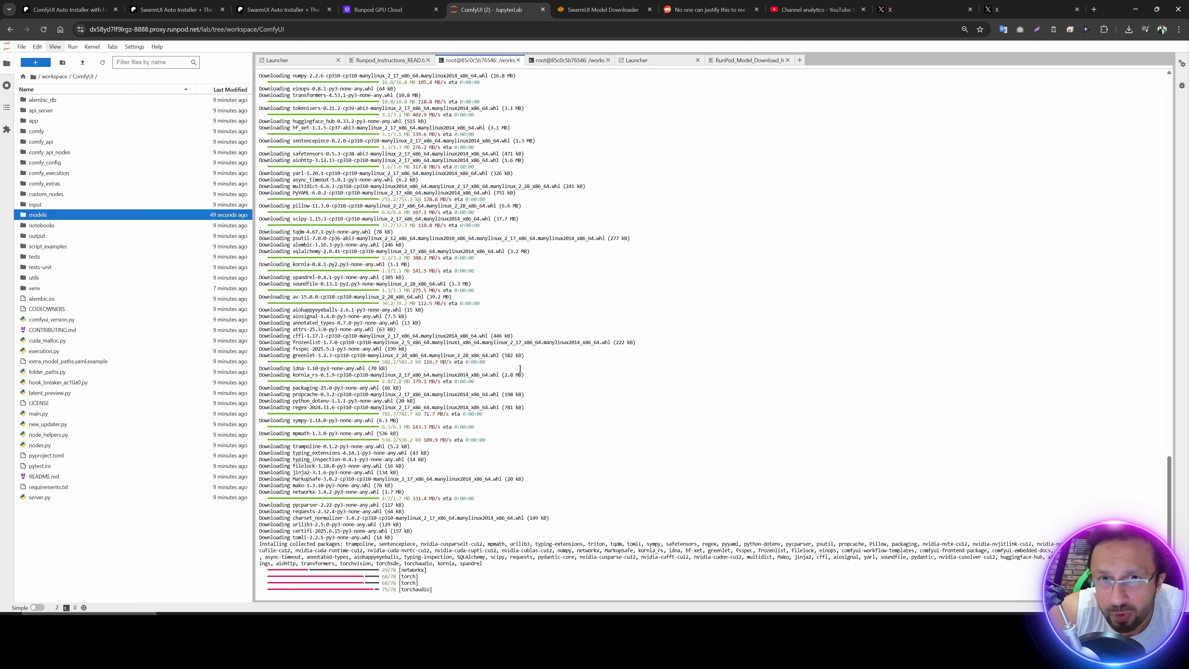
pyautogui.click(397, 60)
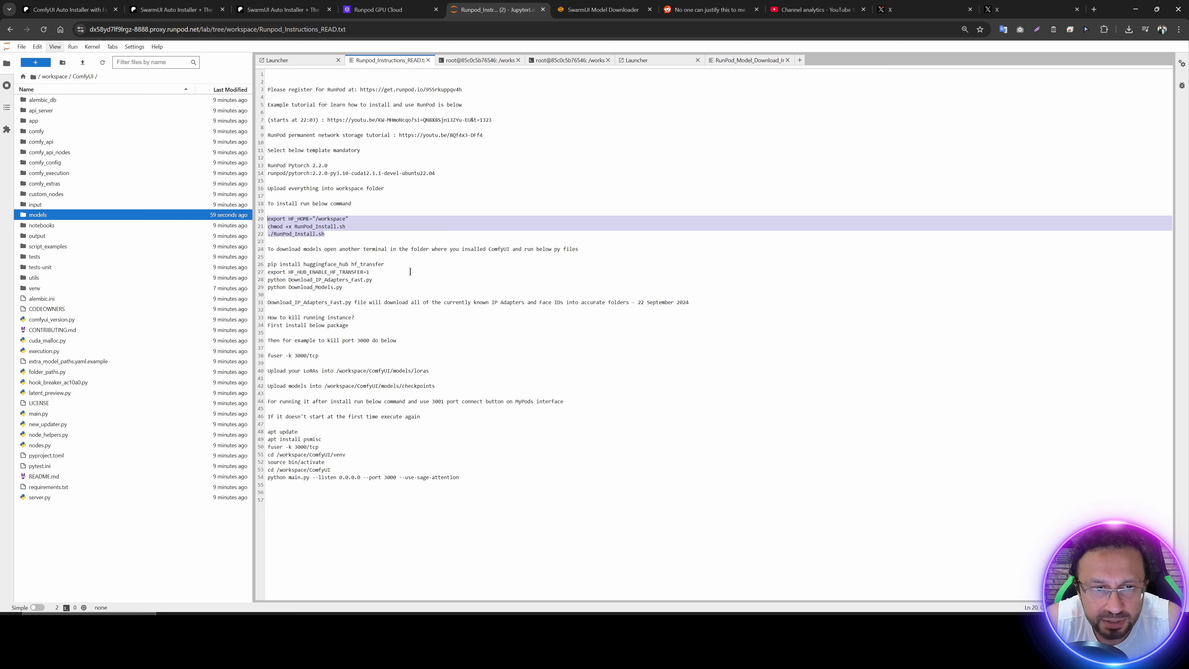
pyautogui.moveTo(468, 477); pyautogui.dragTo(268, 431)
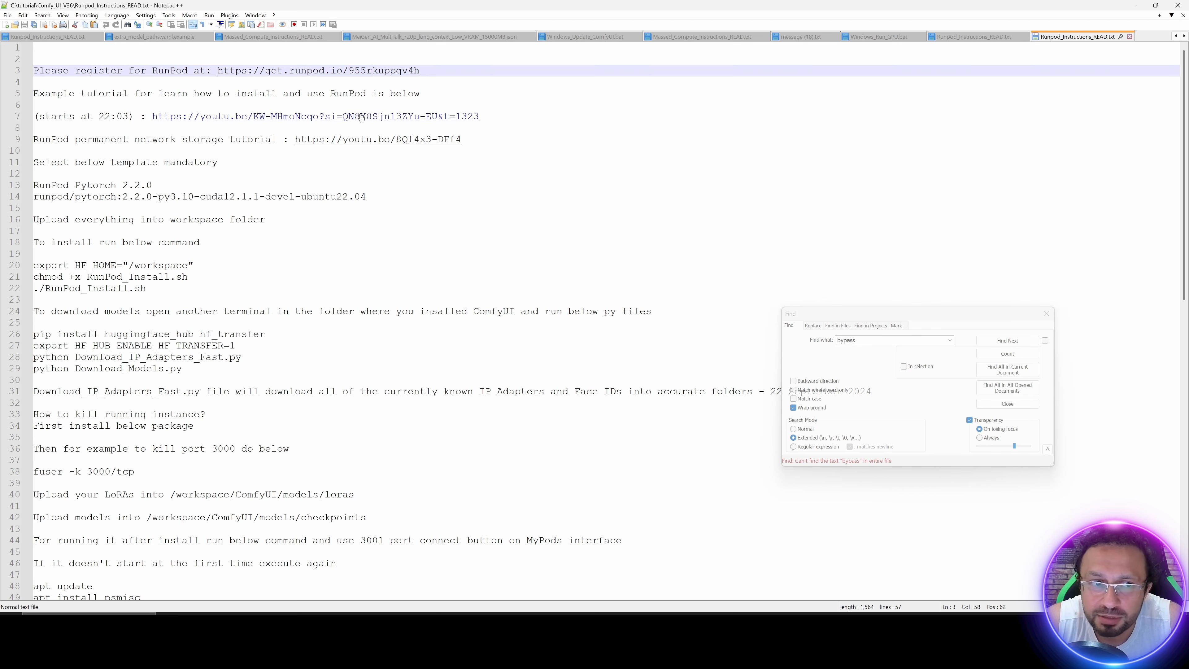
pyautogui.moveTo(487, 139); pyautogui.dragTo(200, 139)
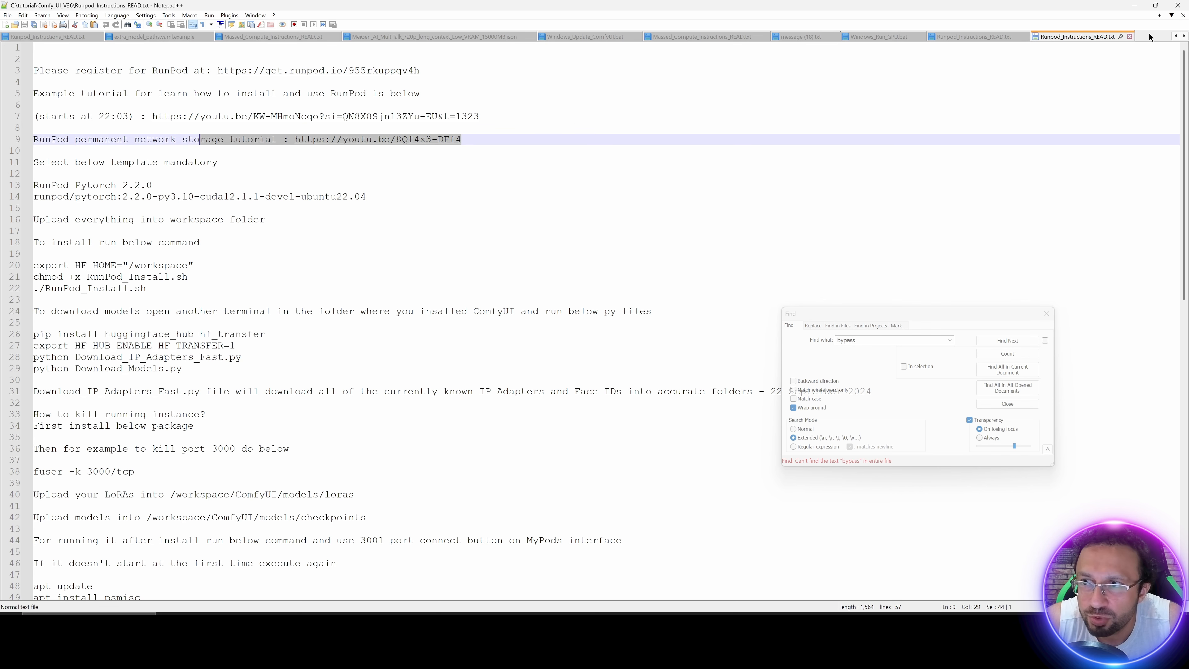
pyautogui.click(1134, 6)
pyautogui.click(994, 10)
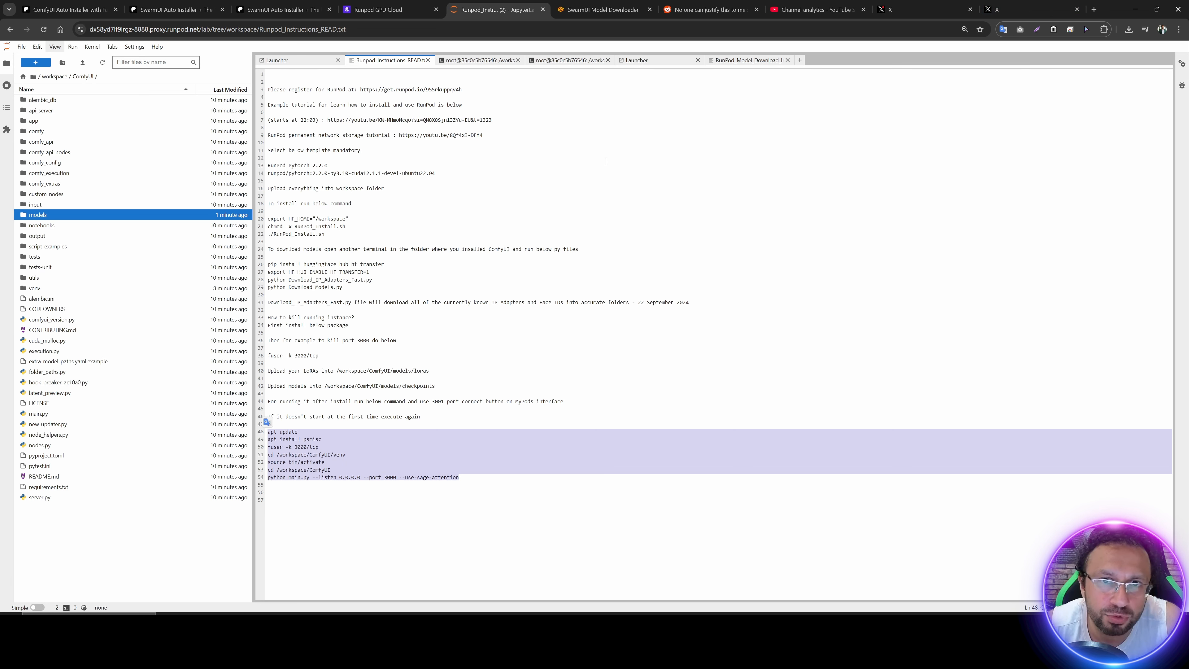
# Step: Check the pods list in the RunPod console, and return to JupyterLab's ComfyUI start commands and install terminal
pyautogui.click(378, 9)
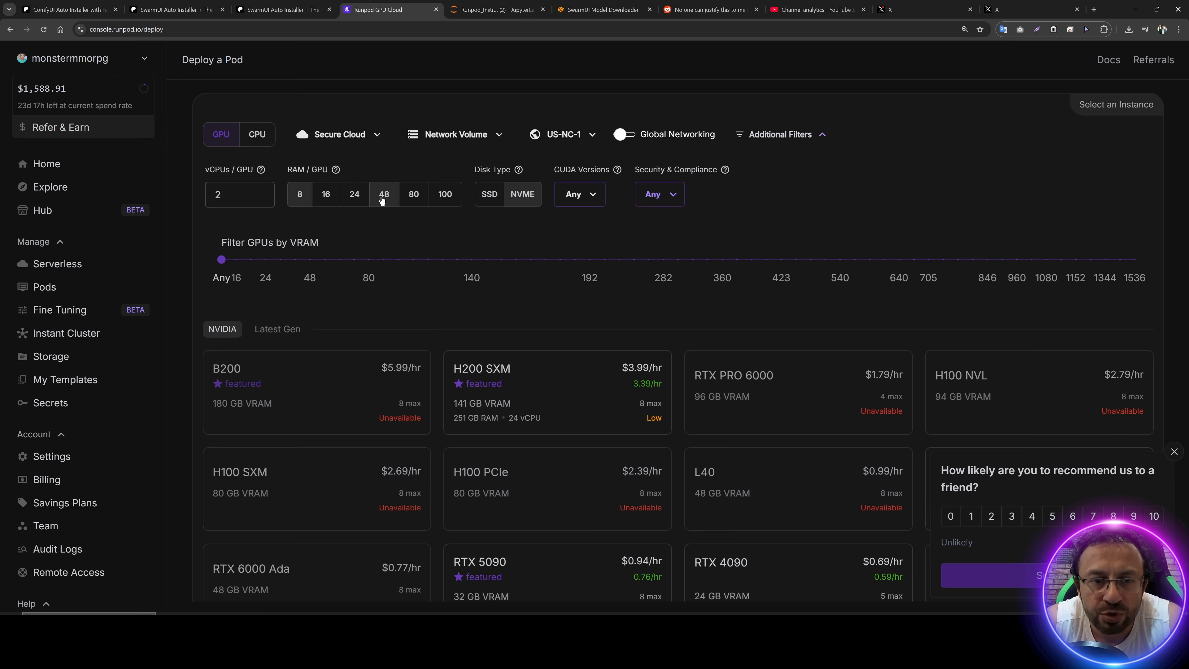
pyautogui.click(60, 288)
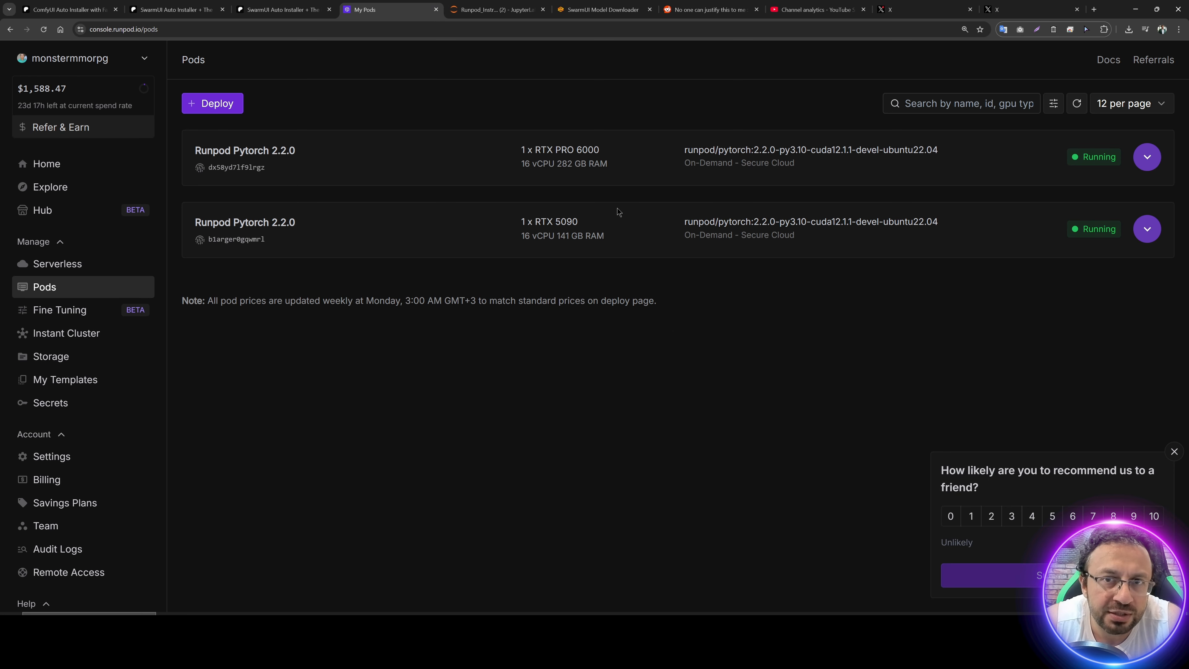
pyautogui.click(510, 4)
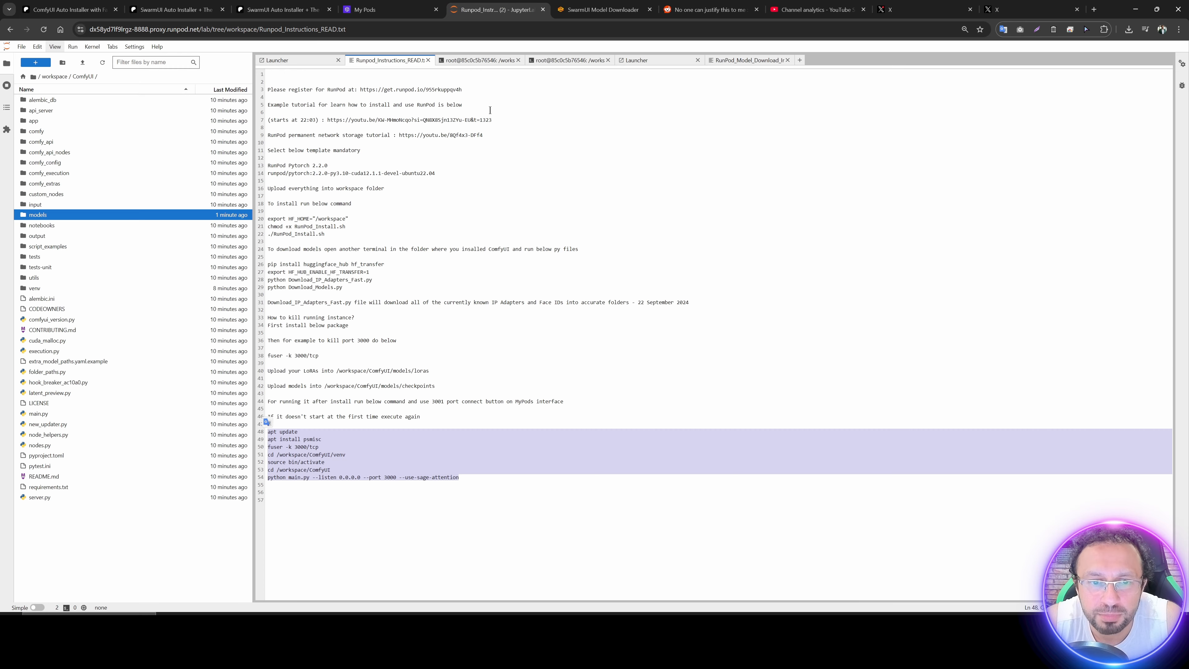
pyautogui.click(483, 474)
pyautogui.moveTo(472, 478); pyautogui.dragTo(265, 434)
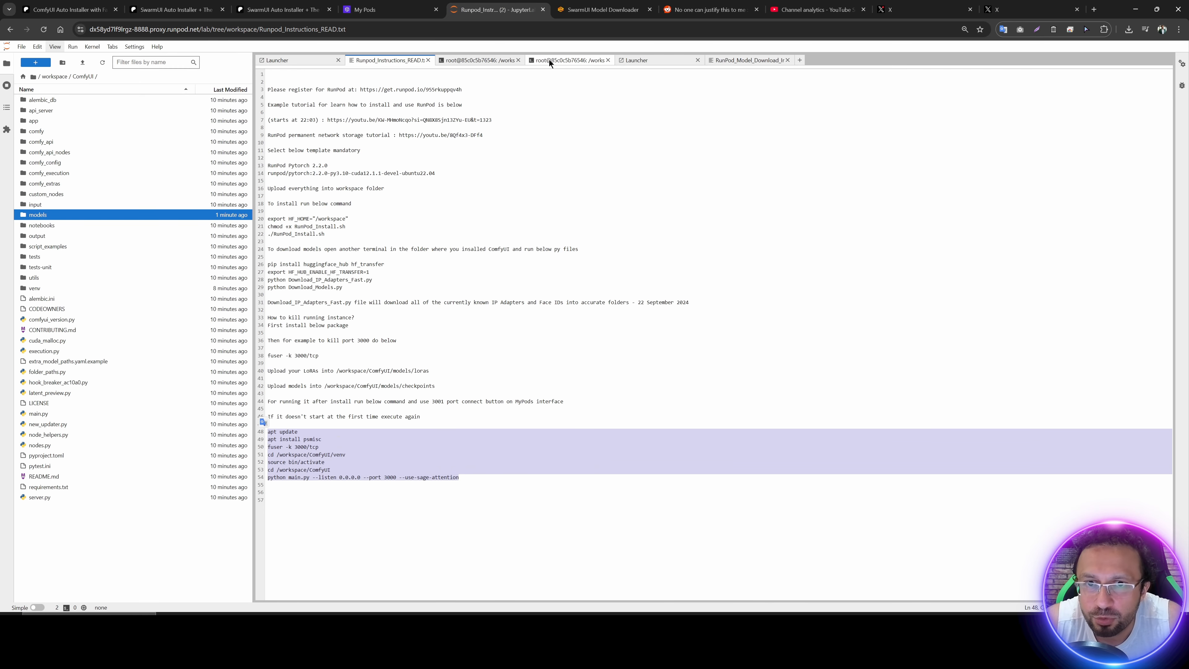
pyautogui.click(482, 60)
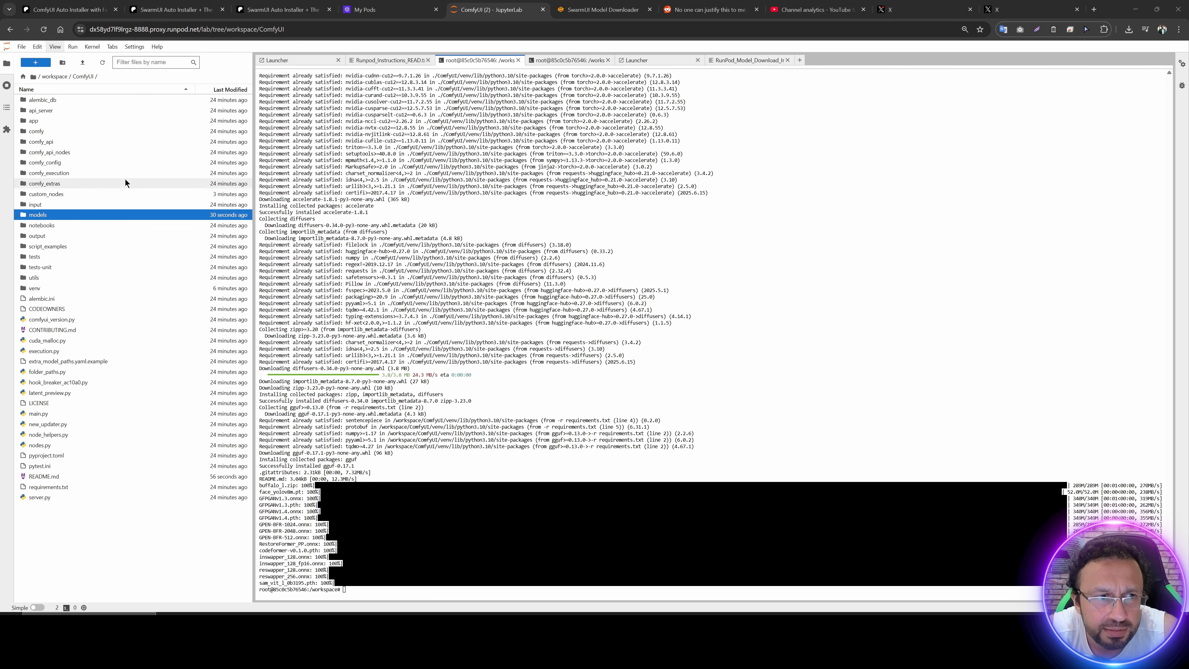
# Step: Open RunPod_Massed_Compute_Instructions.txt in workspace/WorkFlows/kijai_Multi_Talk and copy its chmod +x Linux_Install_MultiTalk.sh and ./Linux_Install_MultiTalk.sh commands
pyautogui.click(59, 79)
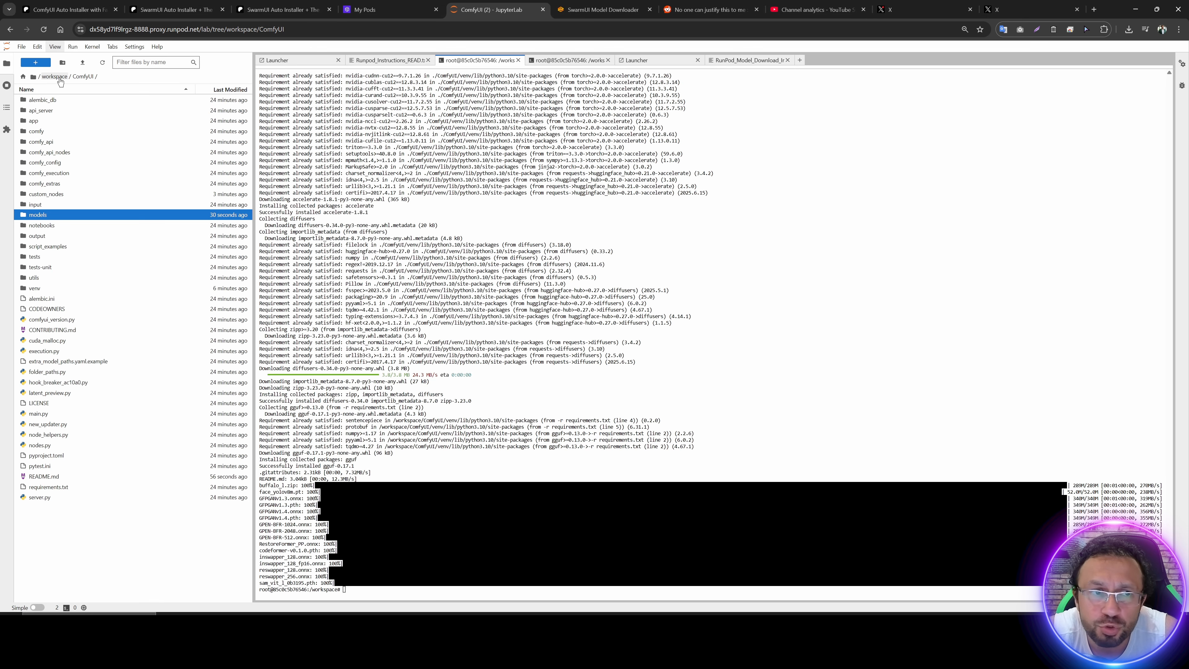
pyautogui.hotkey('ctrl', '+')
pyautogui.hotkey('ctrl', '+')
pyautogui.hotkey('ctrl', '+')
pyautogui.hotkey('ctrl', '+')
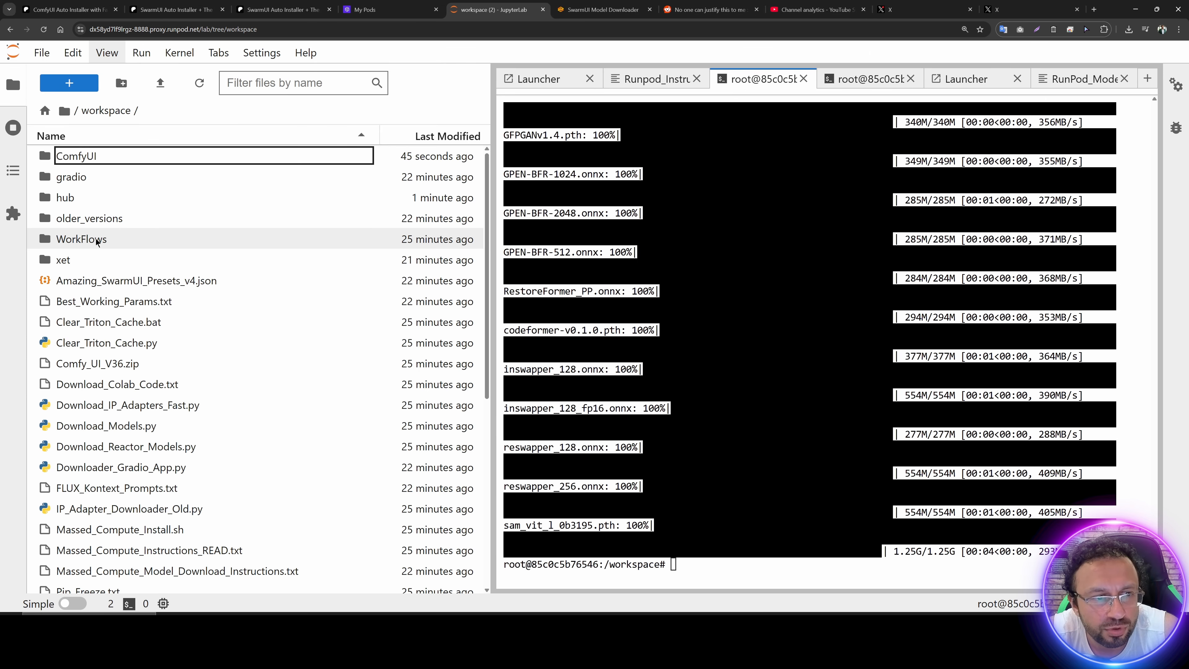
pyautogui.doubleClick(96, 239)
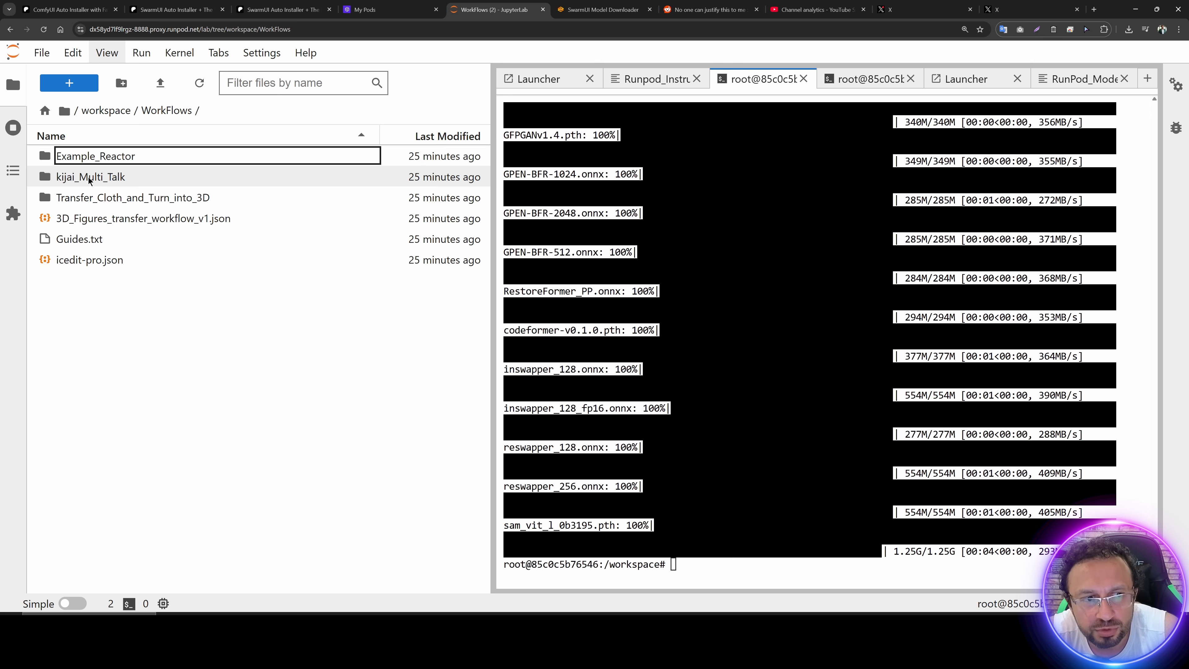
pyautogui.doubleClick(89, 178)
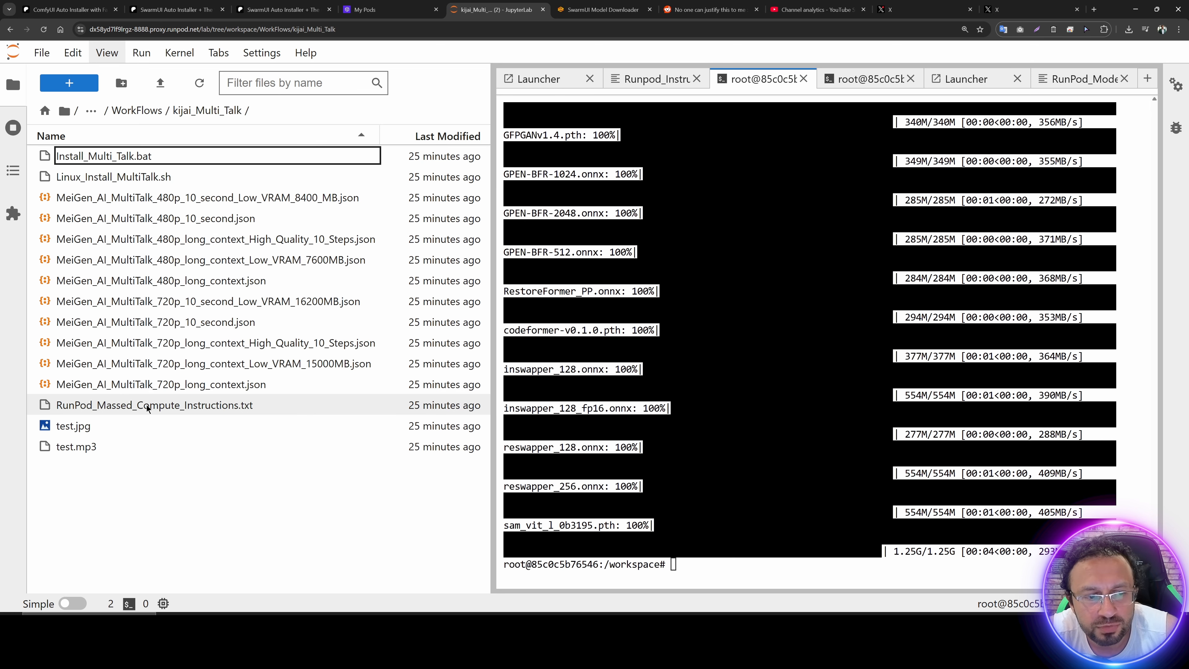
pyautogui.doubleClick(147, 405)
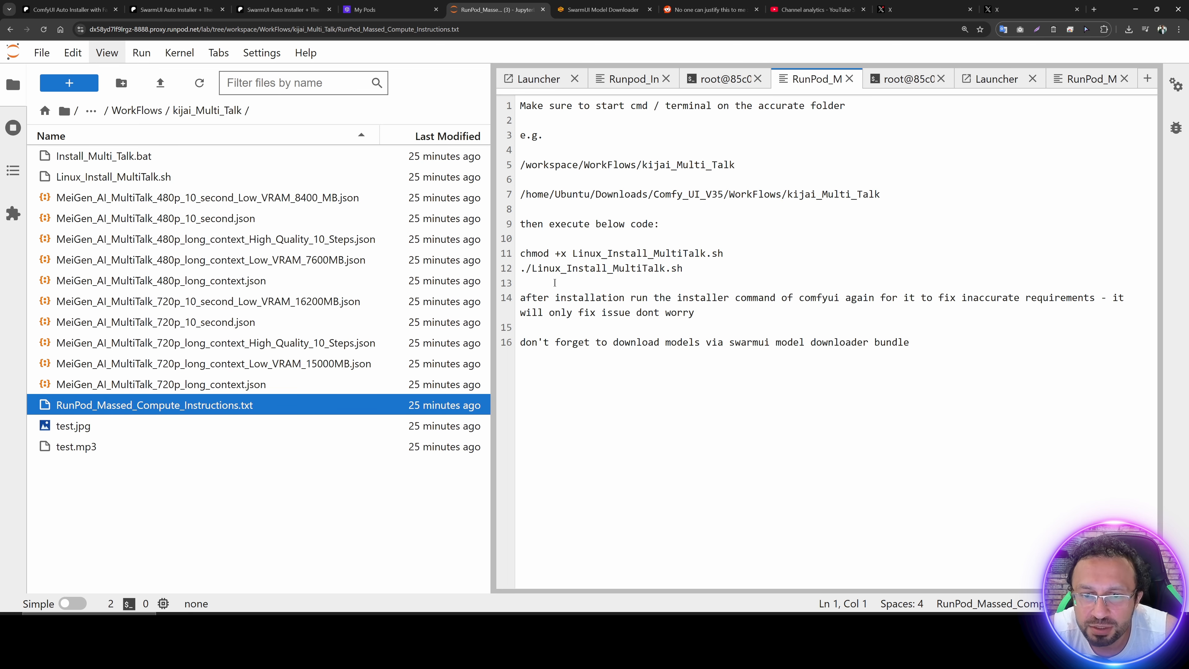
pyautogui.moveTo(684, 268); pyautogui.dragTo(520, 253)
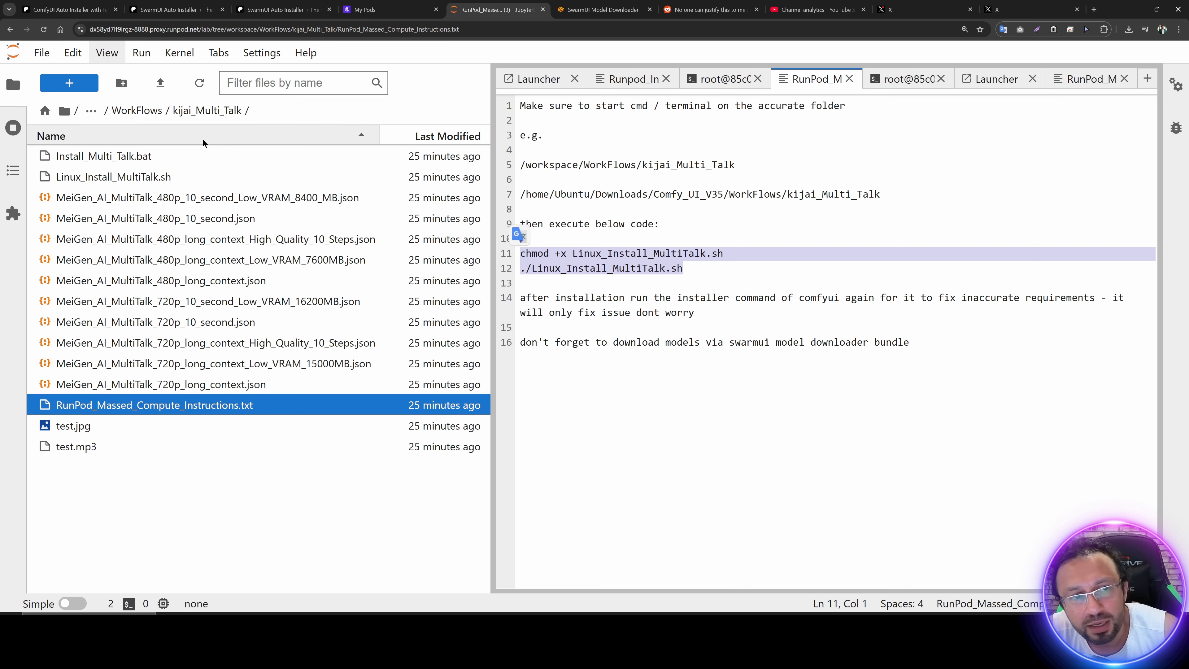
# Step: Run the copied MultiTalk install commands in a new terminal started in the kijai_Multi_Talk folder
pyautogui.click(77, 83)
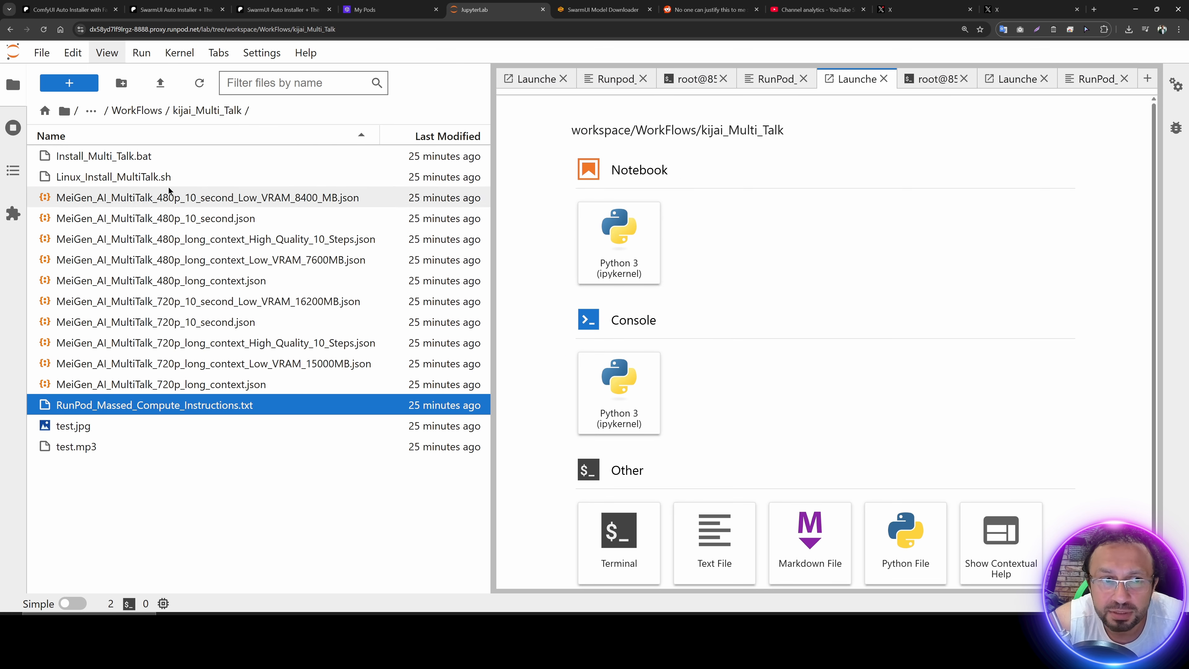
pyautogui.click(619, 530)
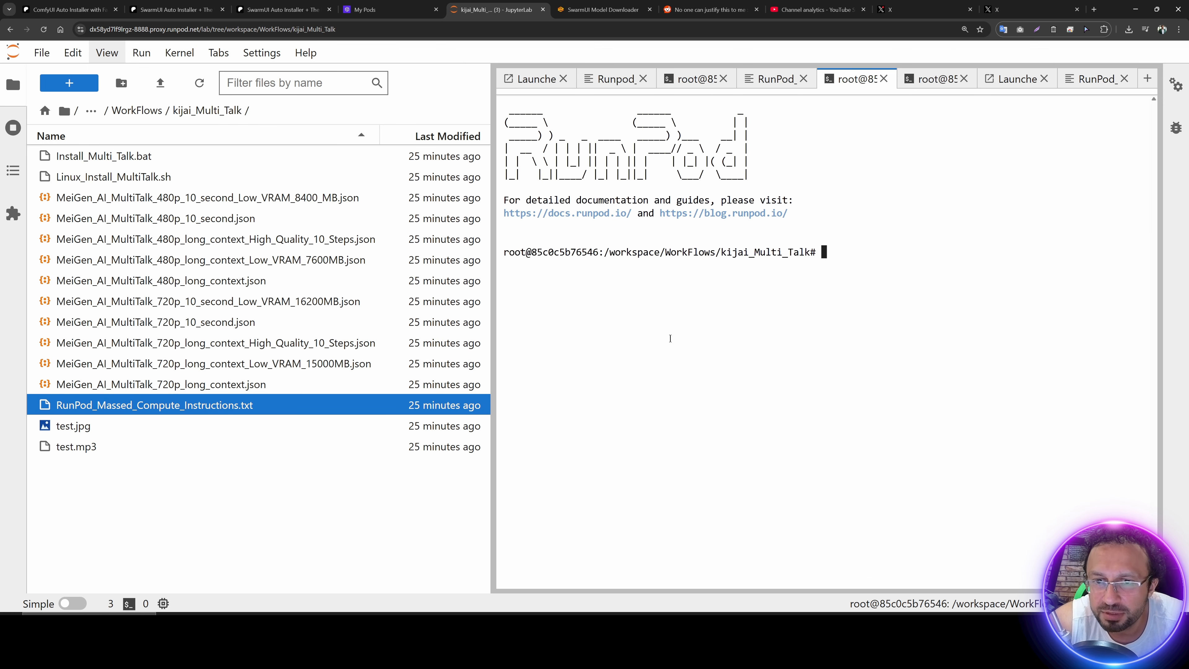
pyautogui.hotkey('ctrl', '-')
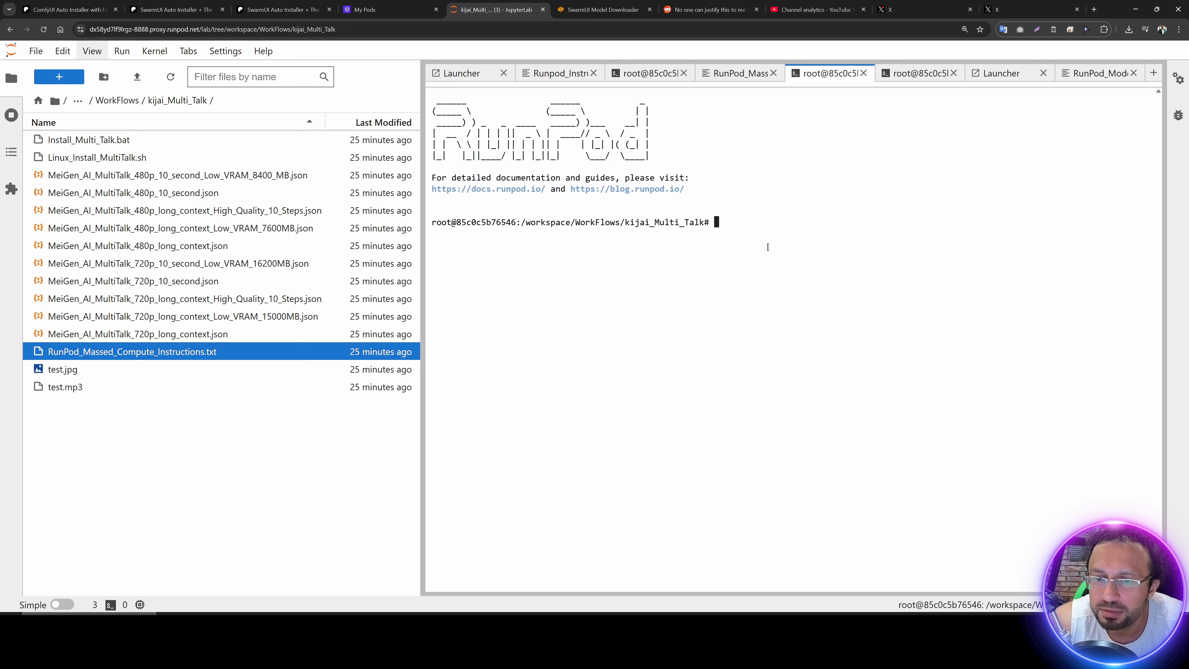
pyautogui.write('chmod +x Linux_Install_MultiTalk.sh ./Linux_Install_MultiTalk.sh')
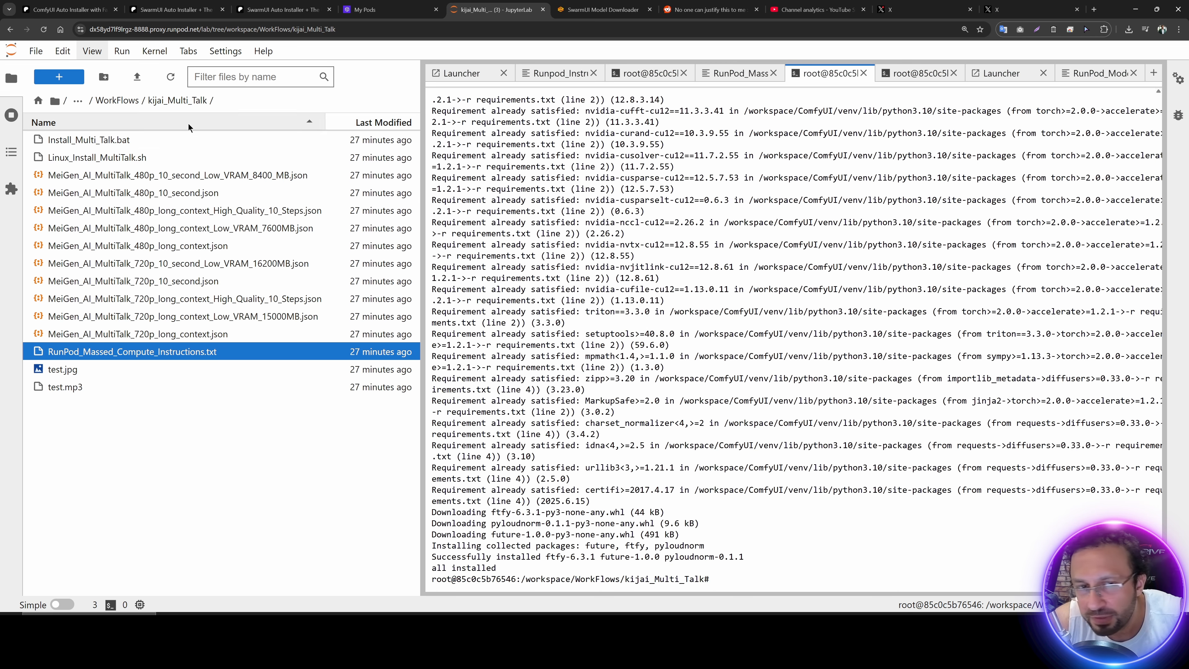
# Step: Open Runpod_Instructions_READ.txt in the workspace folder and copy its ComfyUI start commands from apt update through python main.py --listen 0.0.0.0 --port 3000 --use-sage-attention
pyautogui.click(107, 104)
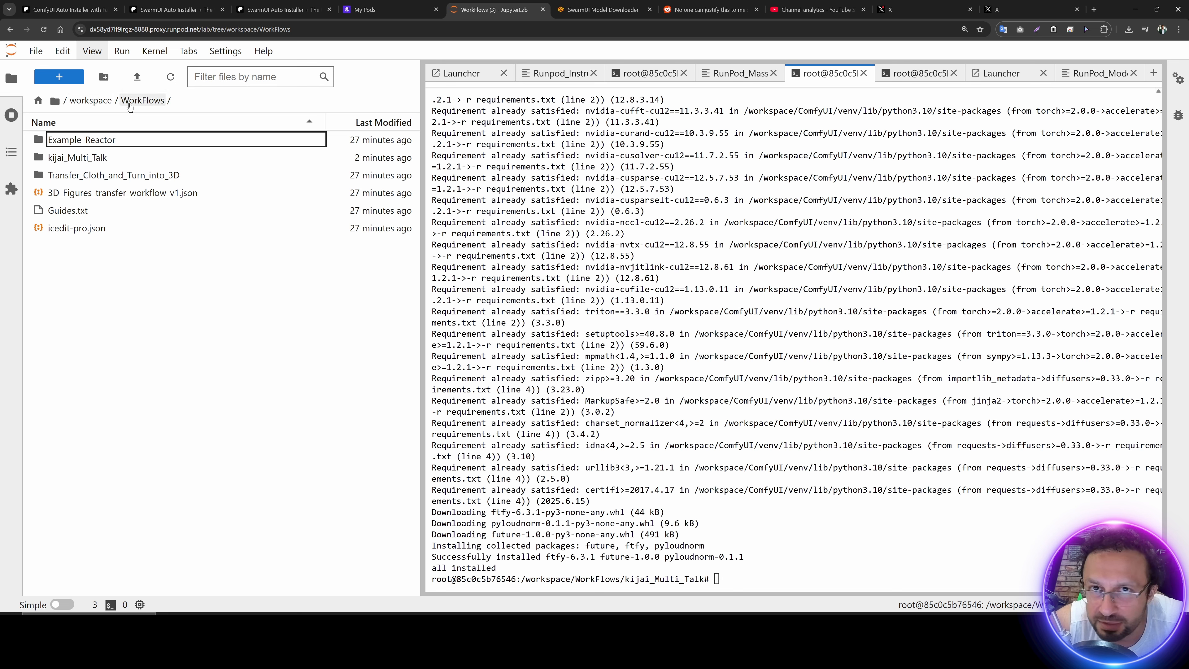
pyautogui.click(91, 102)
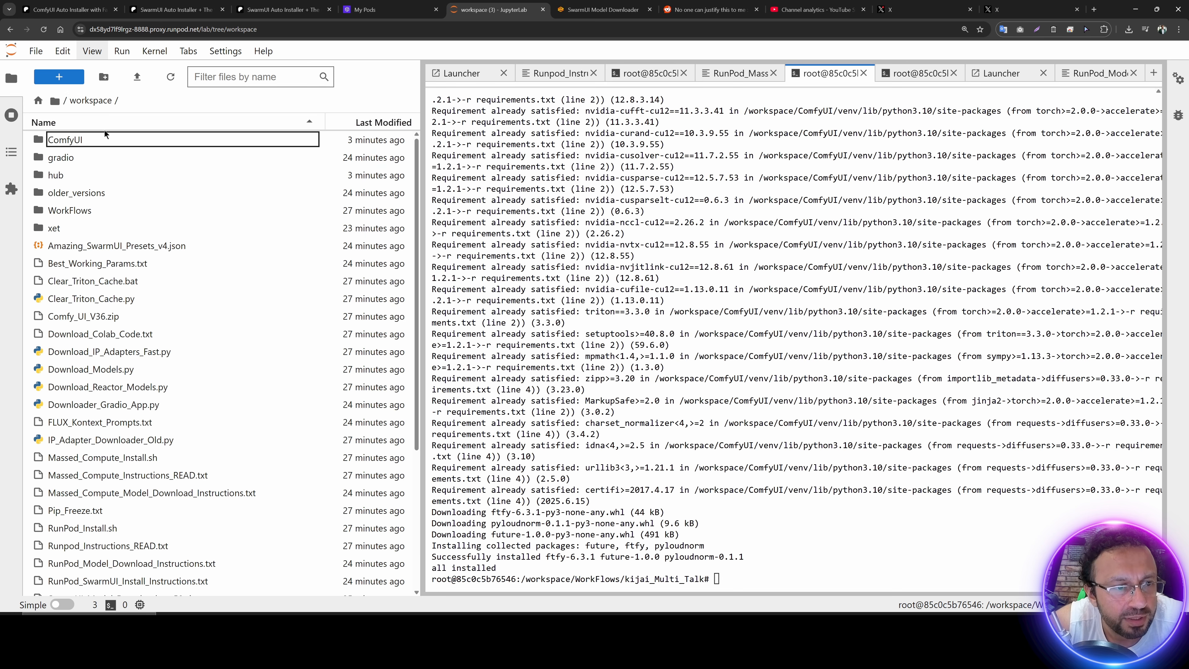
pyautogui.scroll(-5, 127, 362)
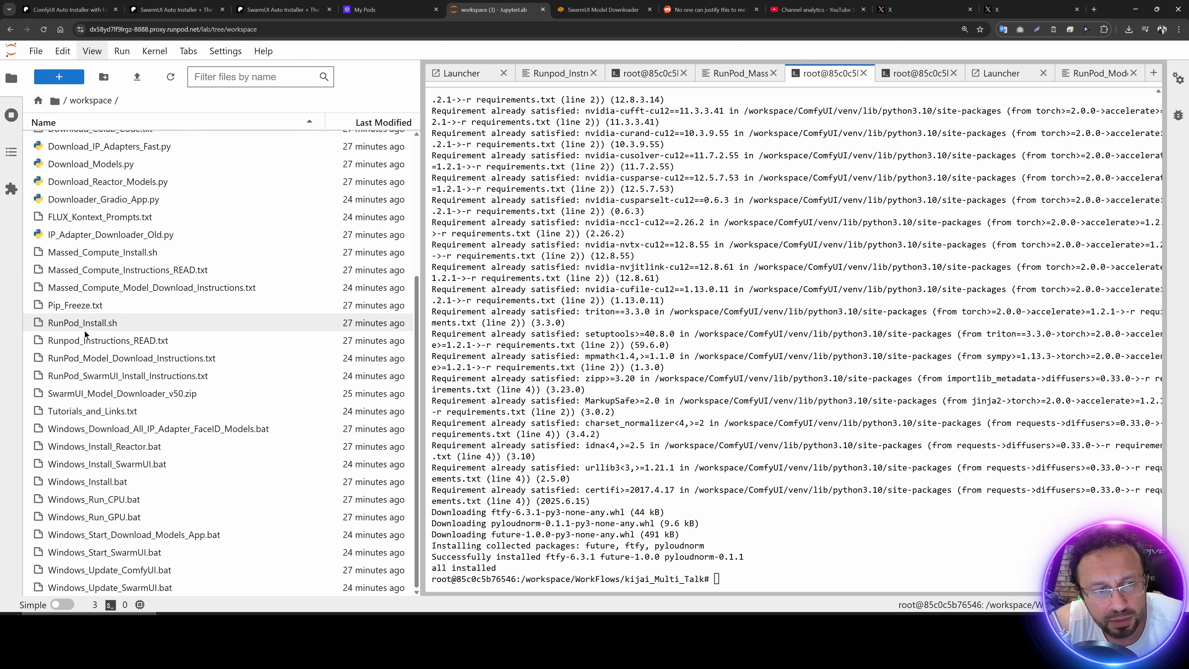
pyautogui.doubleClick(109, 344)
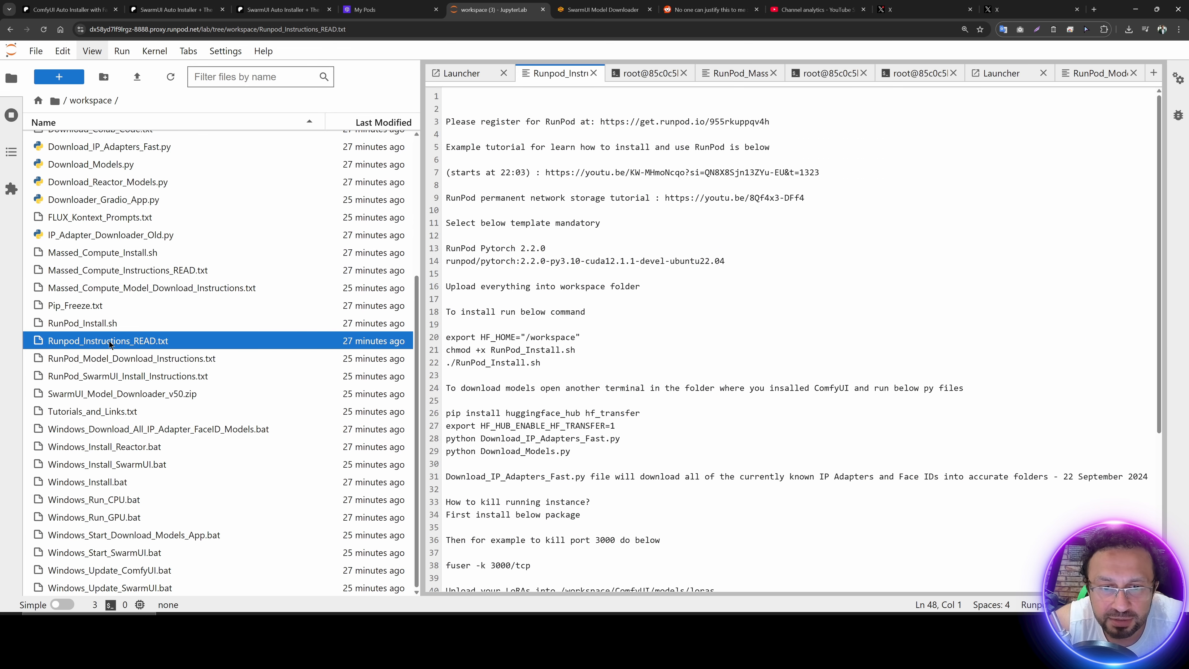
pyautogui.scroll(-5, 579, 394)
pyautogui.click(583, 400)
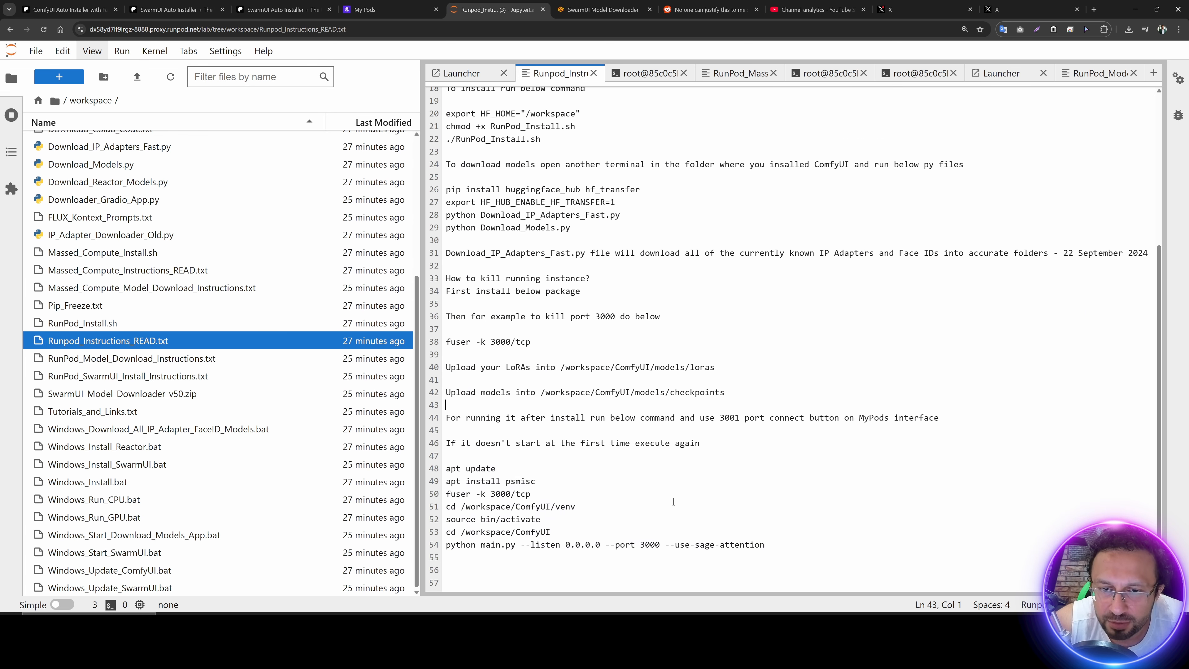
pyautogui.moveTo(765, 545); pyautogui.dragTo(445, 468)
pyautogui.hotkey('ctrl', 'c')
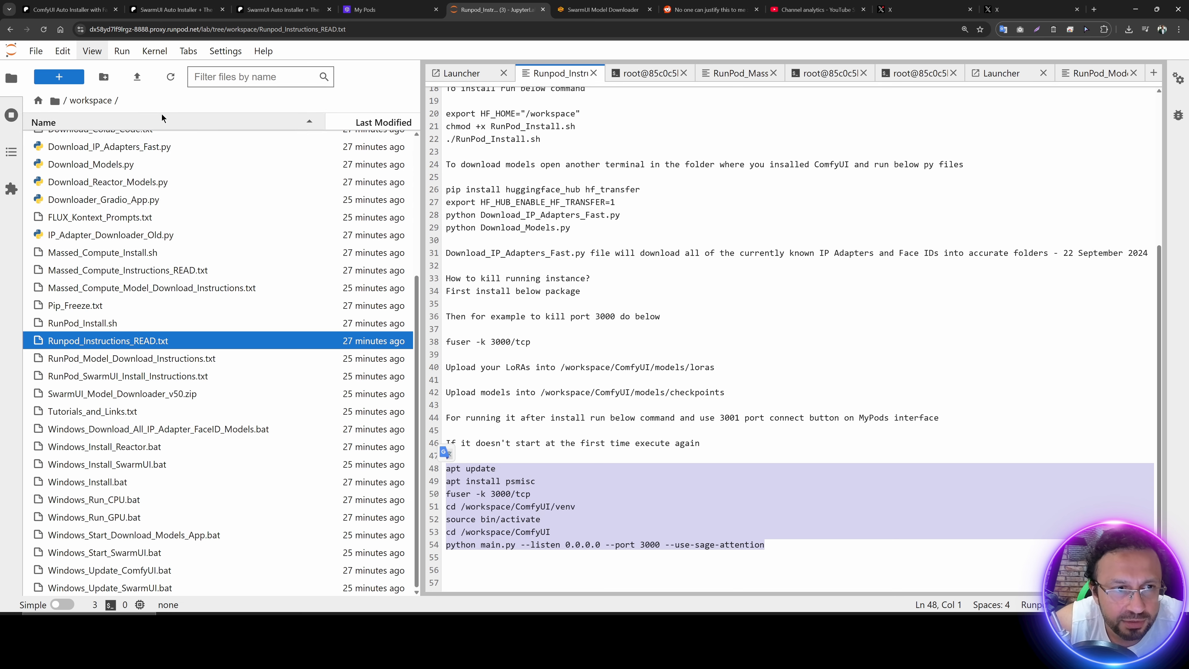
# Step: Run the copied ComfyUI start commands in a new workspace terminal and check the memory and sage attention lines in its output
pyautogui.click(68, 78)
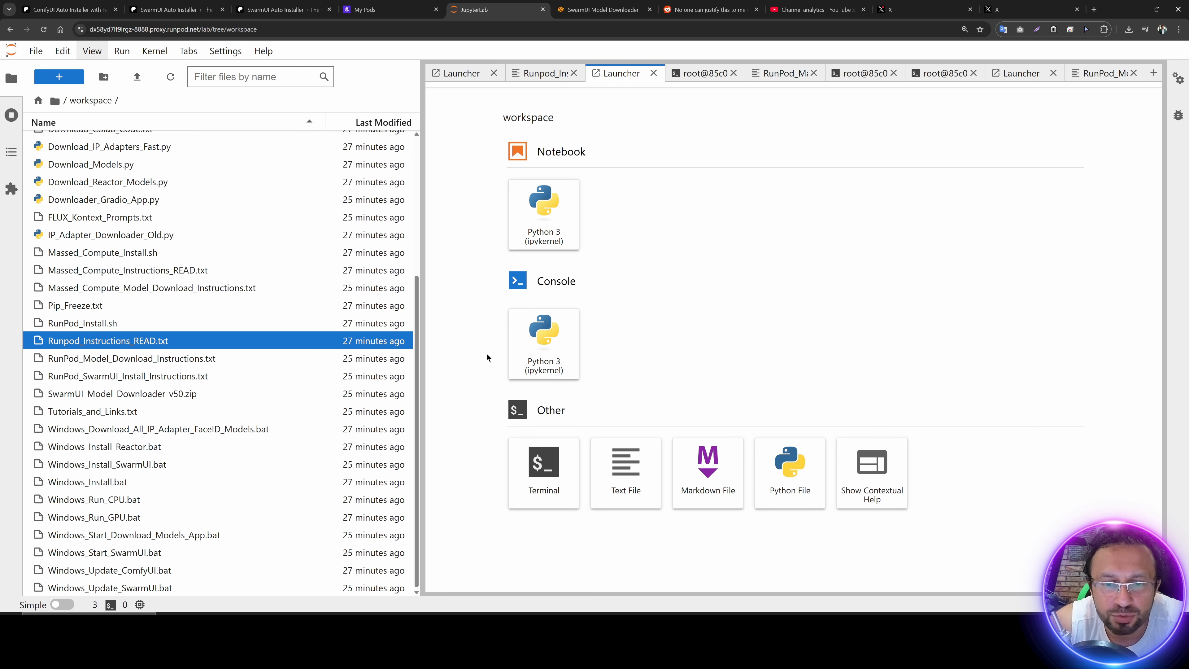
pyautogui.click(551, 466)
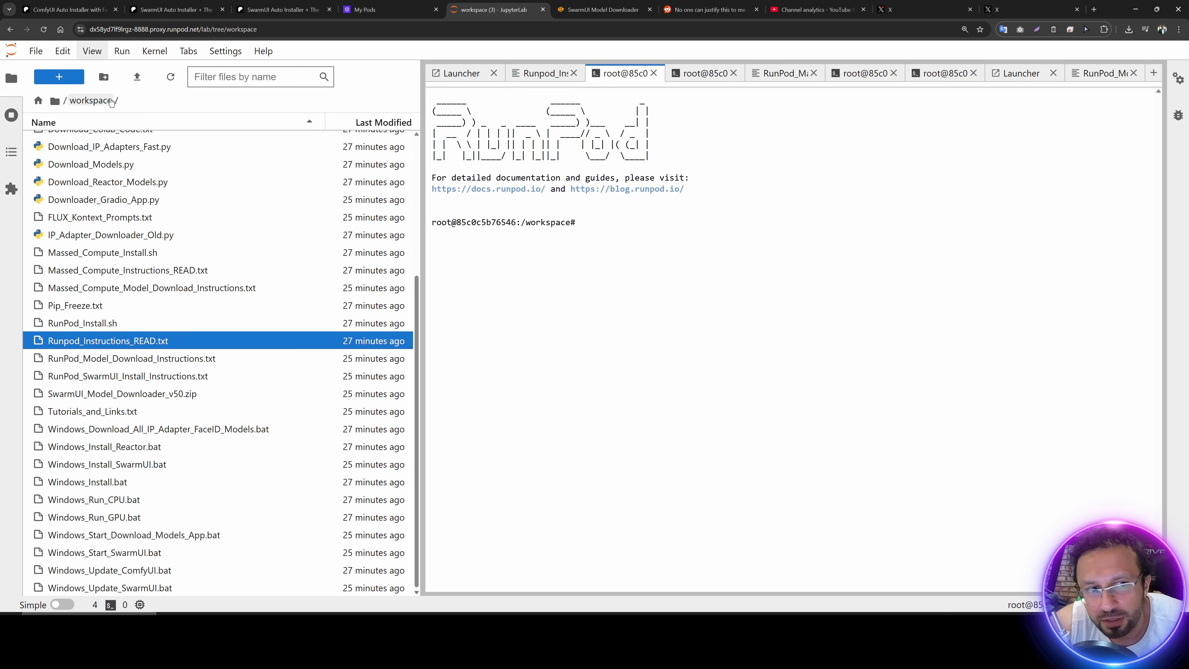
pyautogui.hotkey('ctrl', 'v')
pyautogui.press('Return')
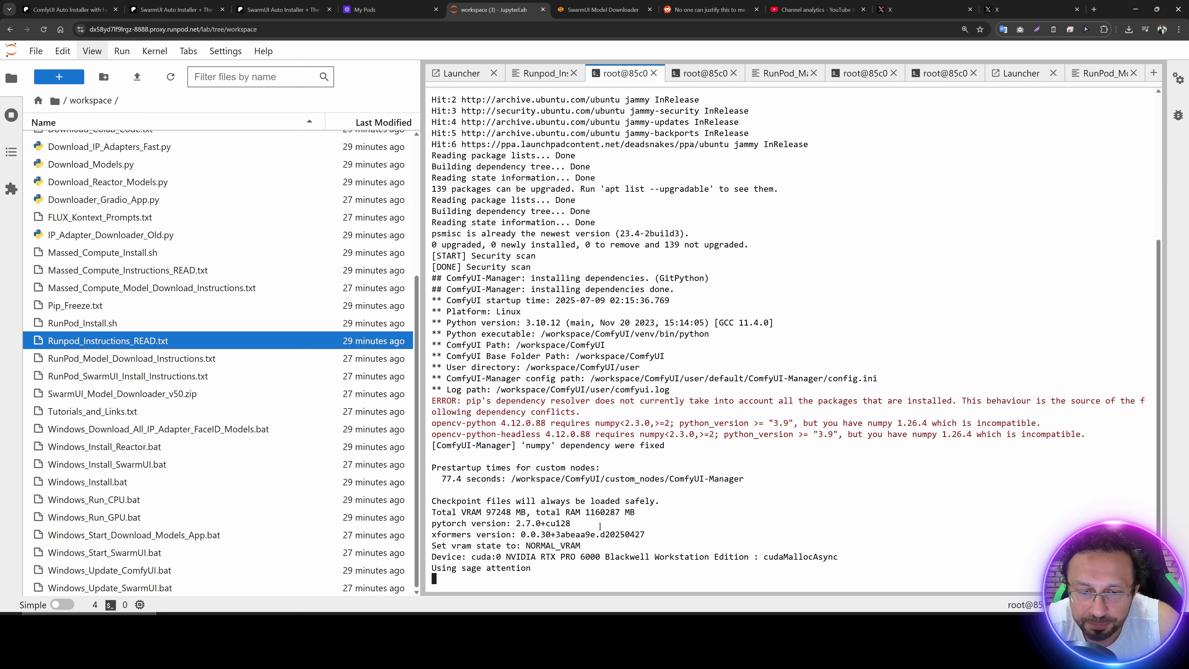
pyautogui.moveTo(655, 511); pyautogui.dragTo(432, 516)
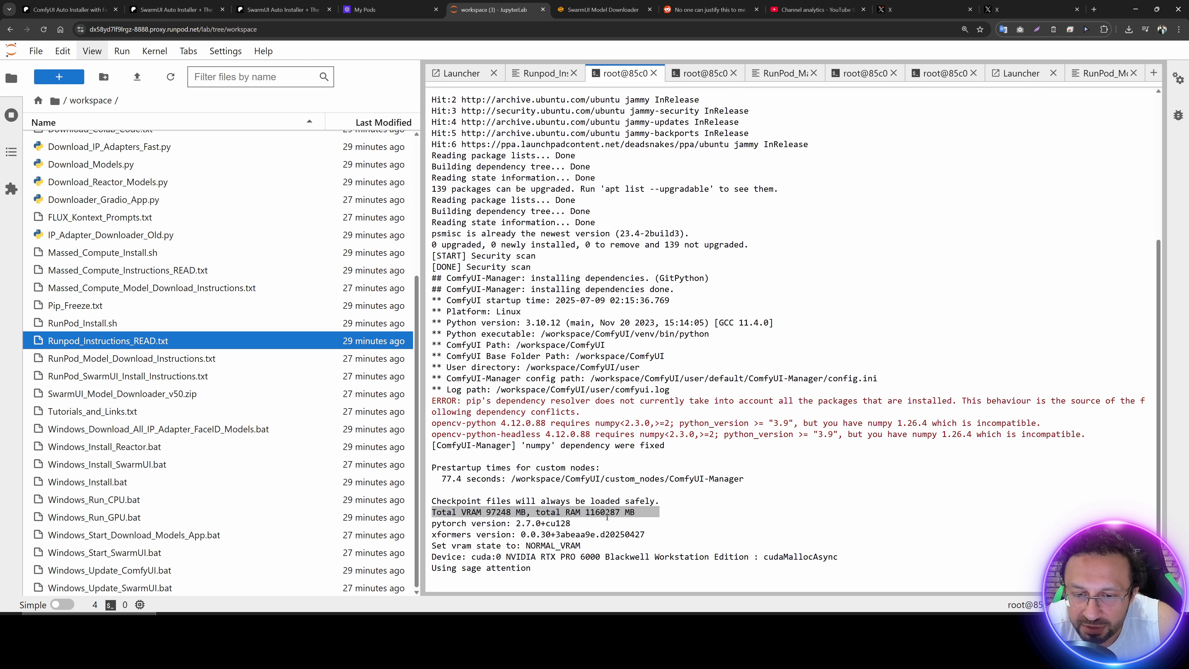
pyautogui.moveTo(540, 568); pyautogui.dragTo(433, 568)
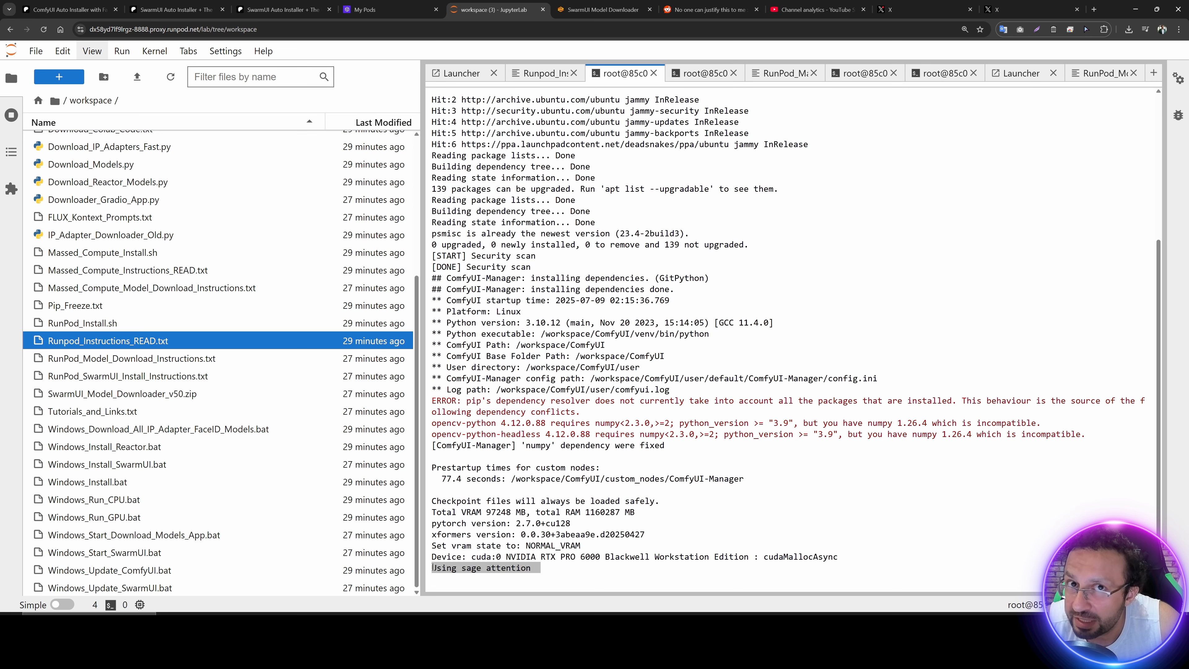
pyautogui.click(561, 528)
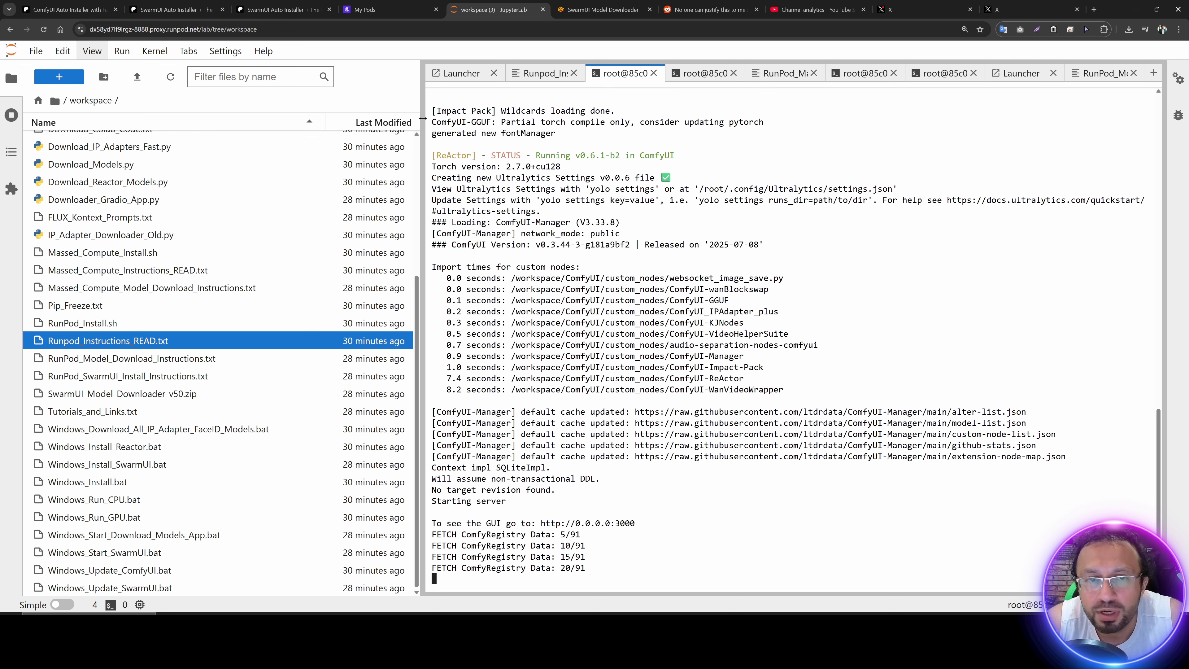
# Step: Open the RTX PRO 6000 pod's connection options in the RunPod console and connect to its HTTP service on port 3001
pyautogui.click(389, 11)
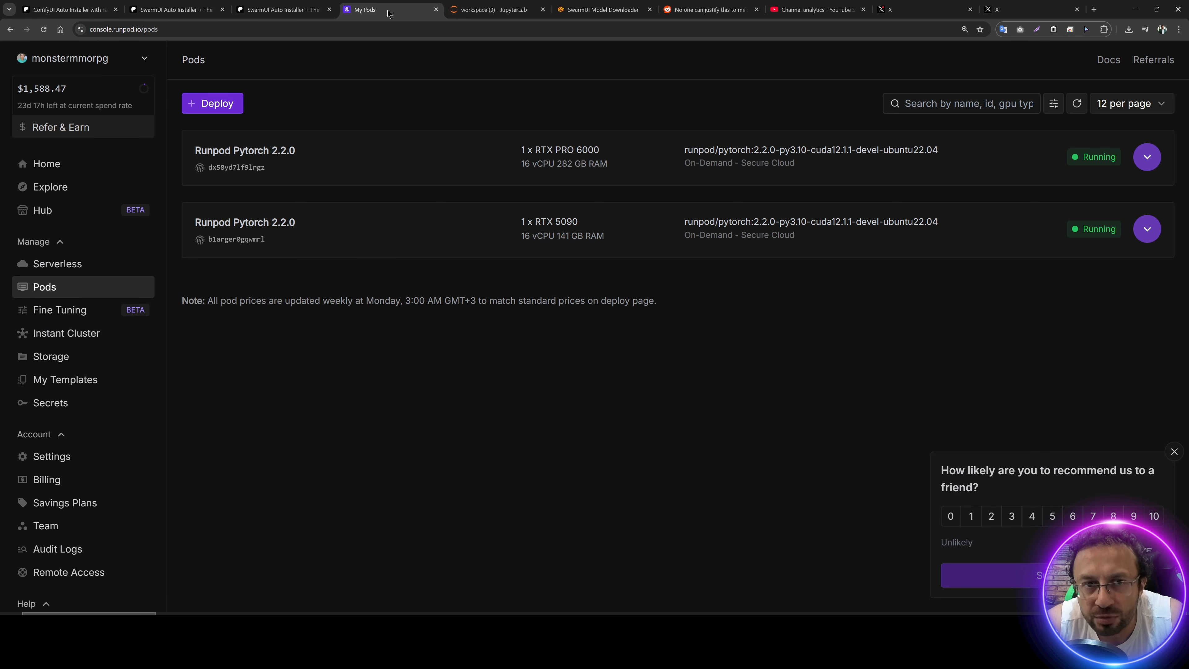
pyautogui.click(1147, 156)
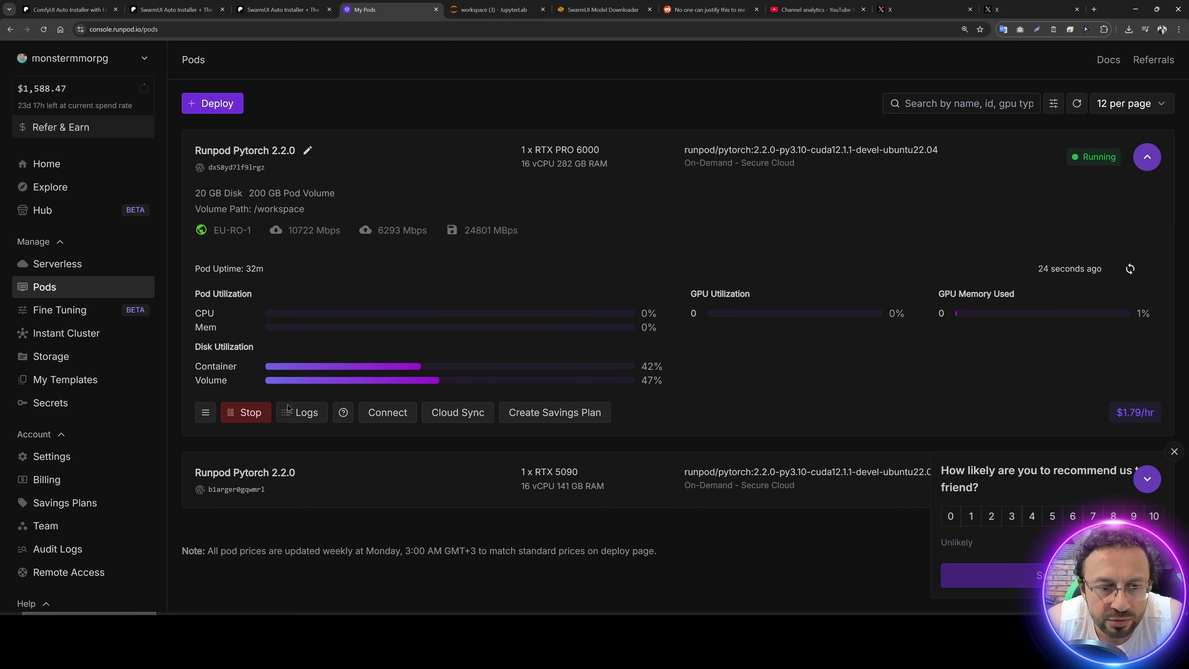
pyautogui.click(394, 417)
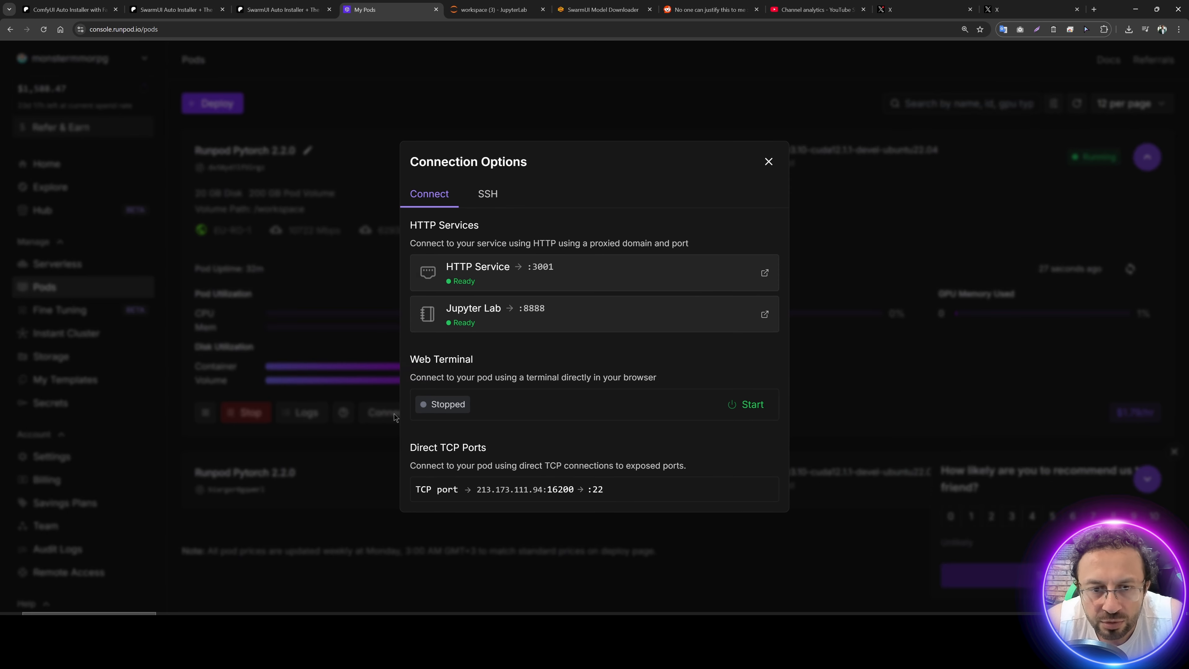
pyautogui.click(518, 273)
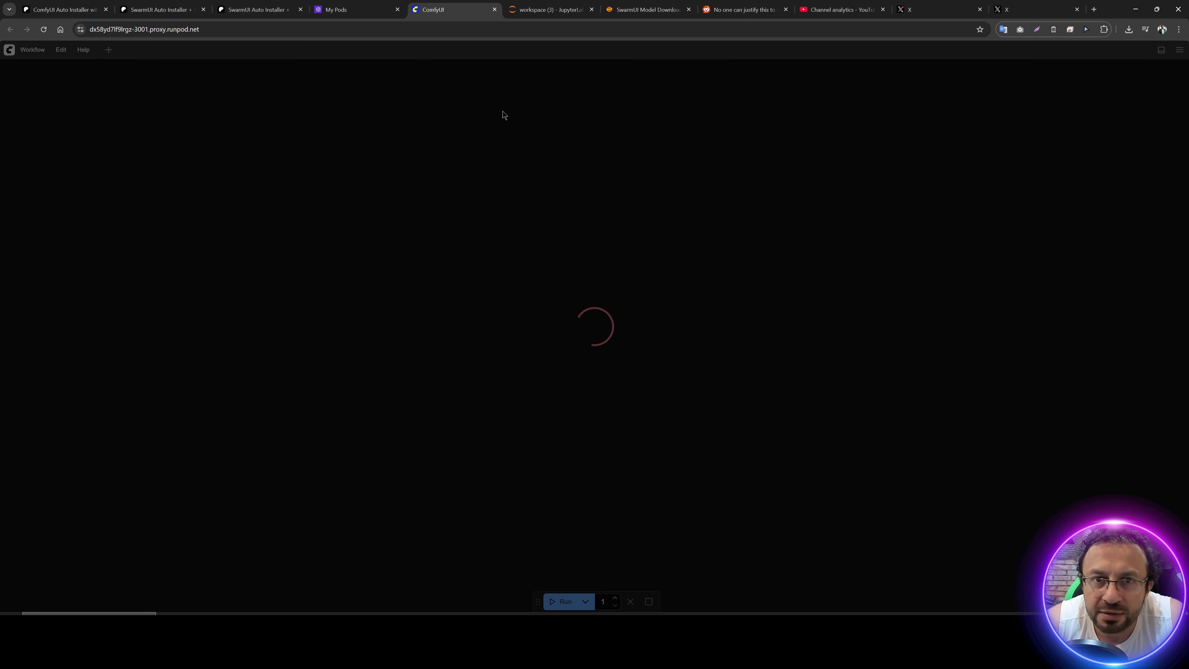
# Step: Return to JupyterLab, install nvitop with pip in a new workspace terminal, and start nvitop to monitor the GPU
pyautogui.click(531, 10)
pyautogui.click(64, 83)
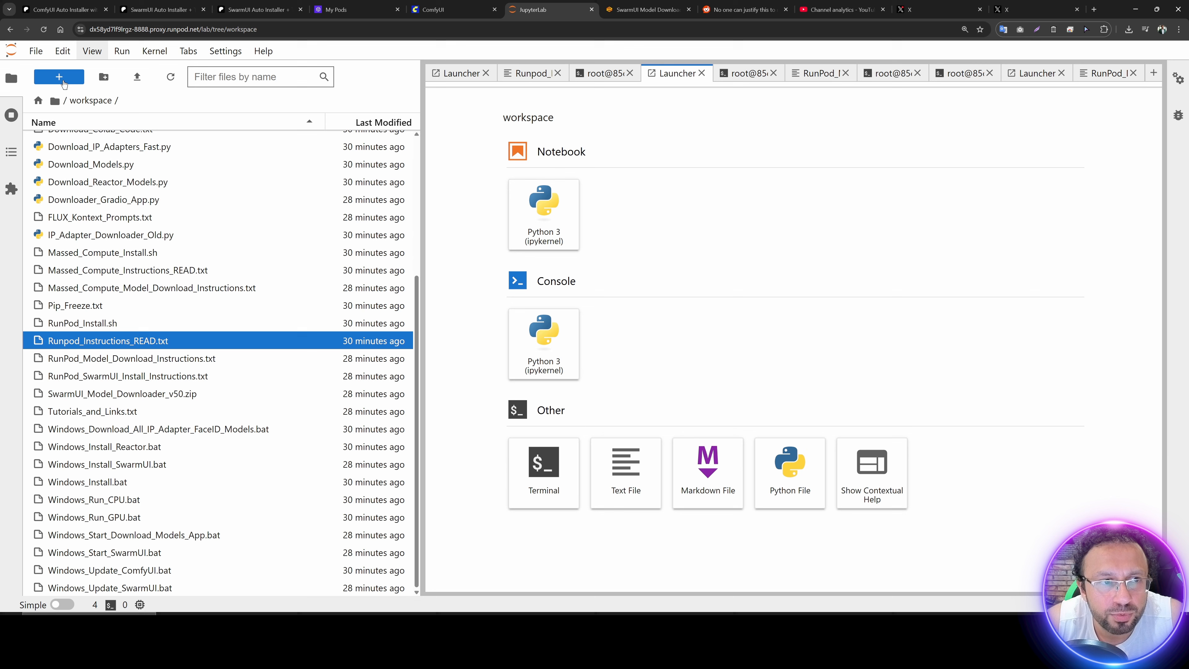
pyautogui.click(544, 473)
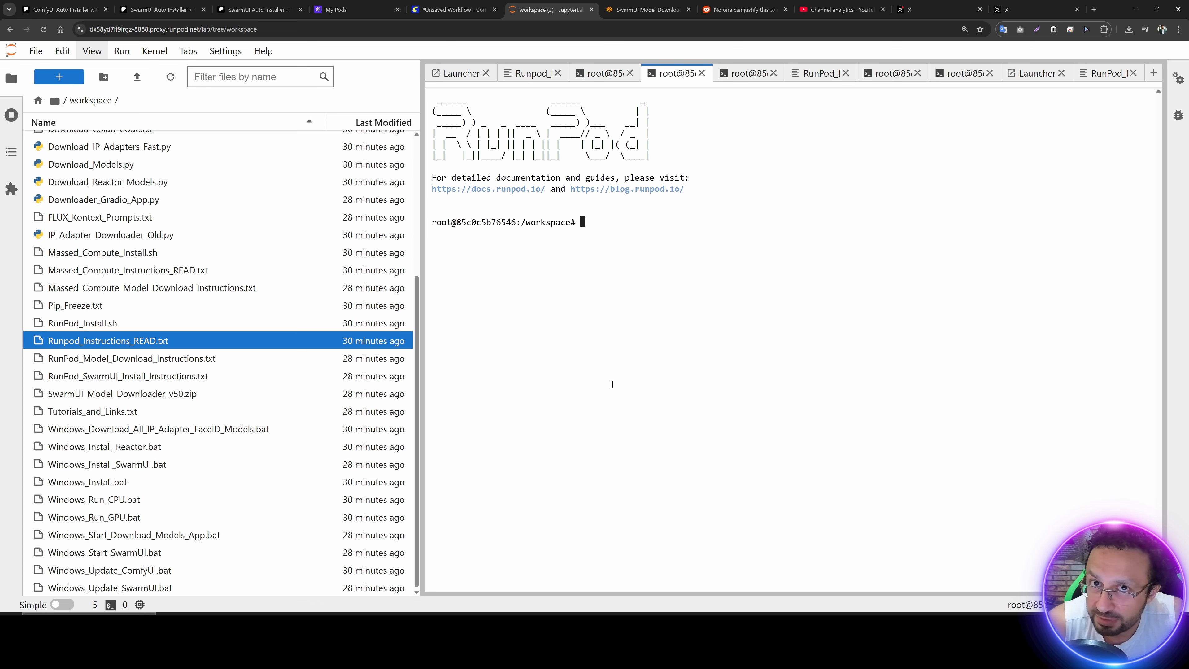
pyautogui.write('pip install nvit')
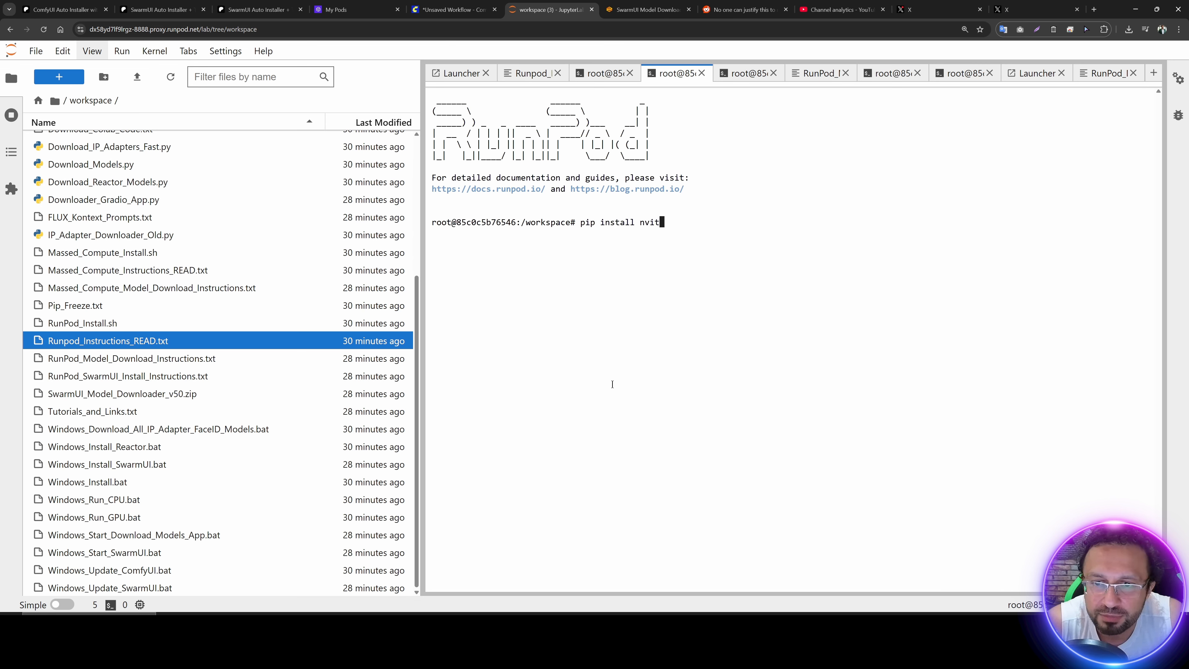
pyautogui.write('op')
pyautogui.press('Return')
pyautogui.write('nvitop')
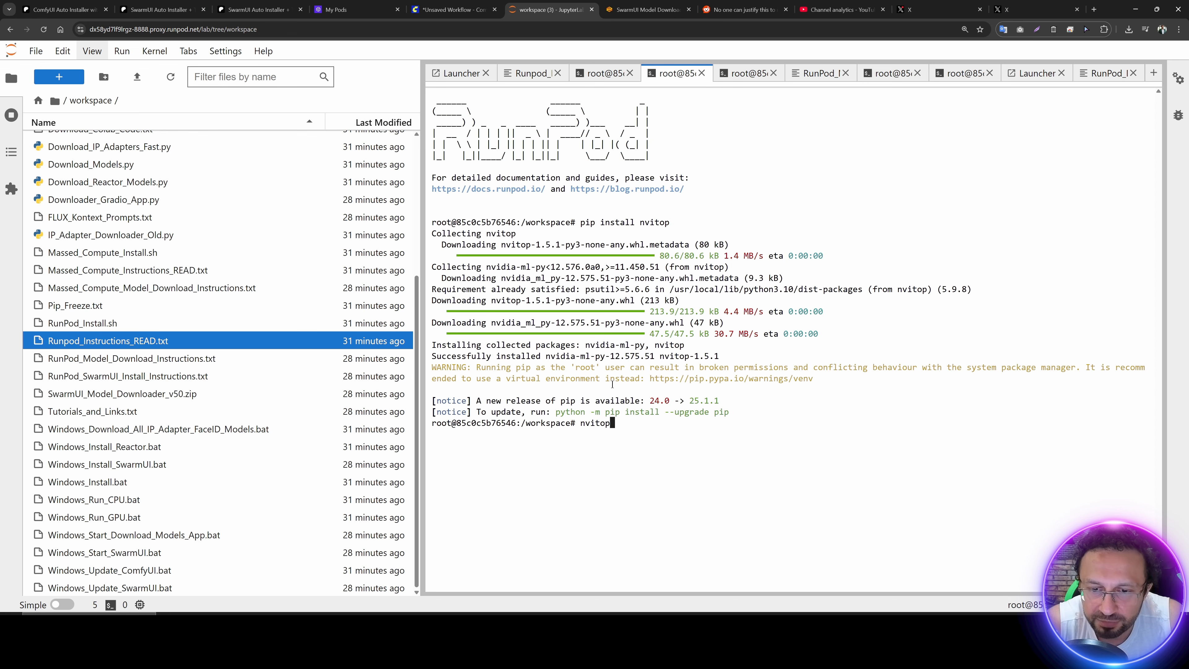
pyautogui.press('Return')
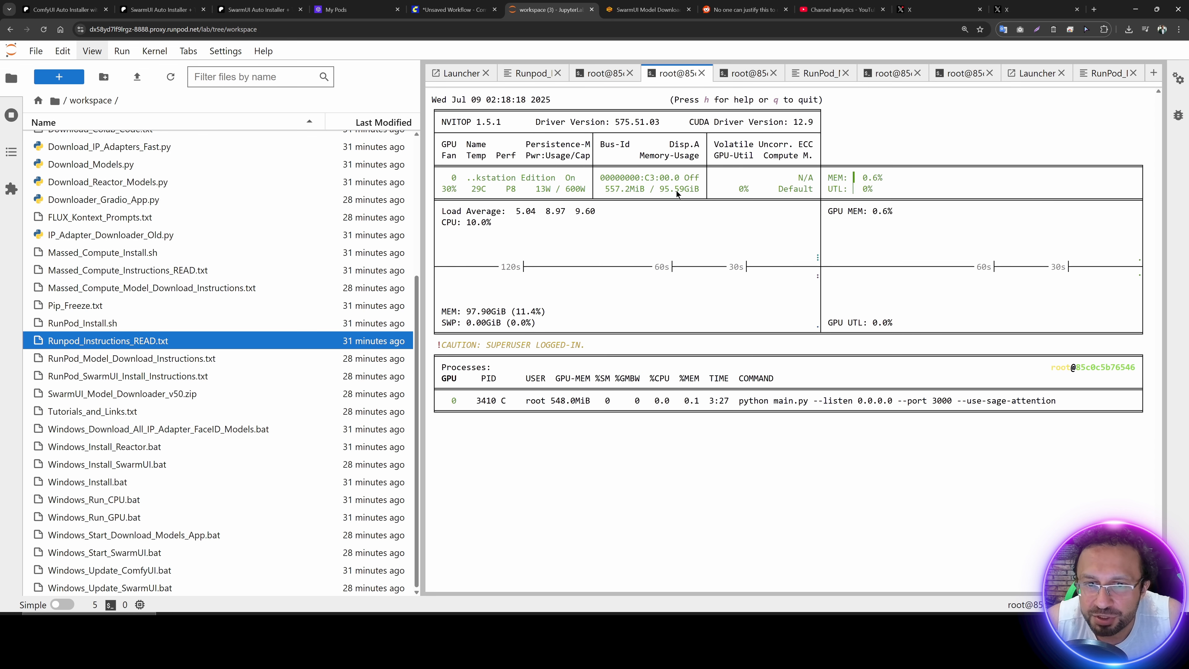
# Step: Dismiss ComfyUI's template gallery and open the local Comfy_UI_V36\WorkFlows\kijai_Multi_Talk folder in File Explorer with its full file names showing
pyautogui.click(451, 9)
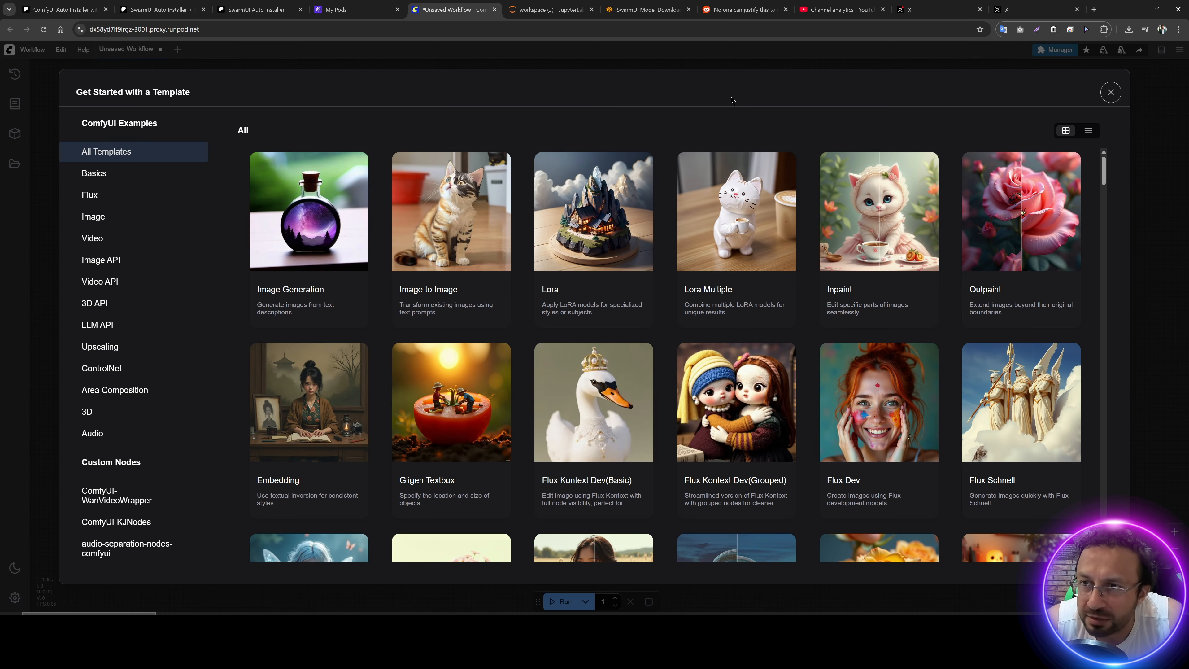
pyautogui.click(1110, 92)
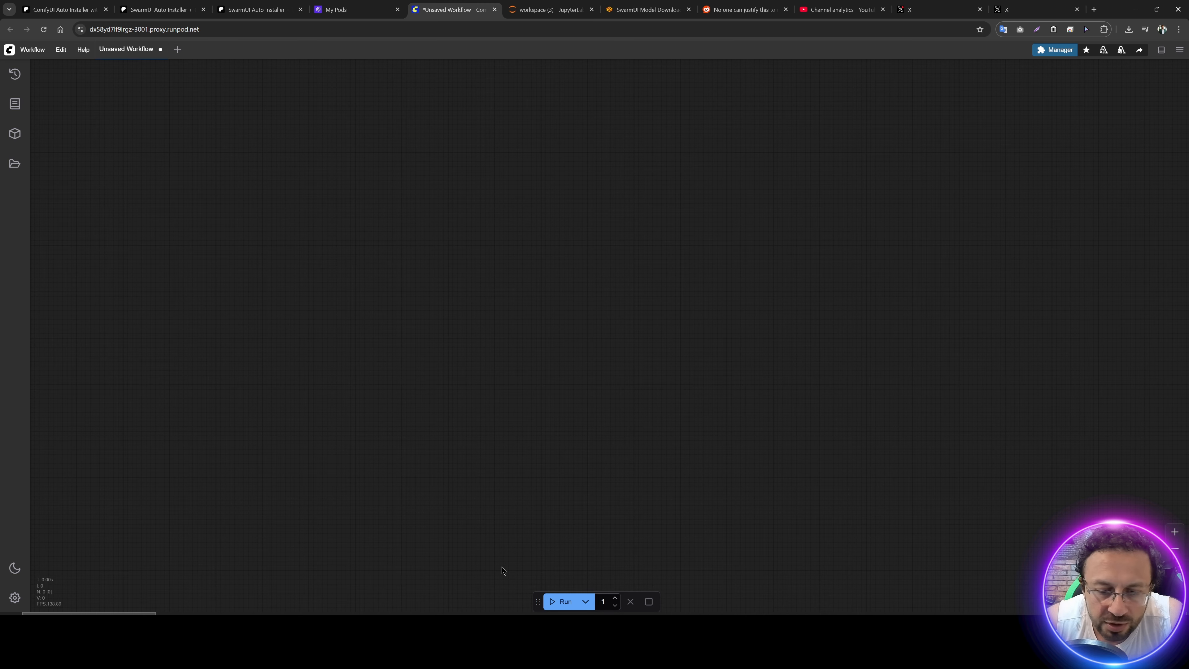
pyautogui.click(814, 624)
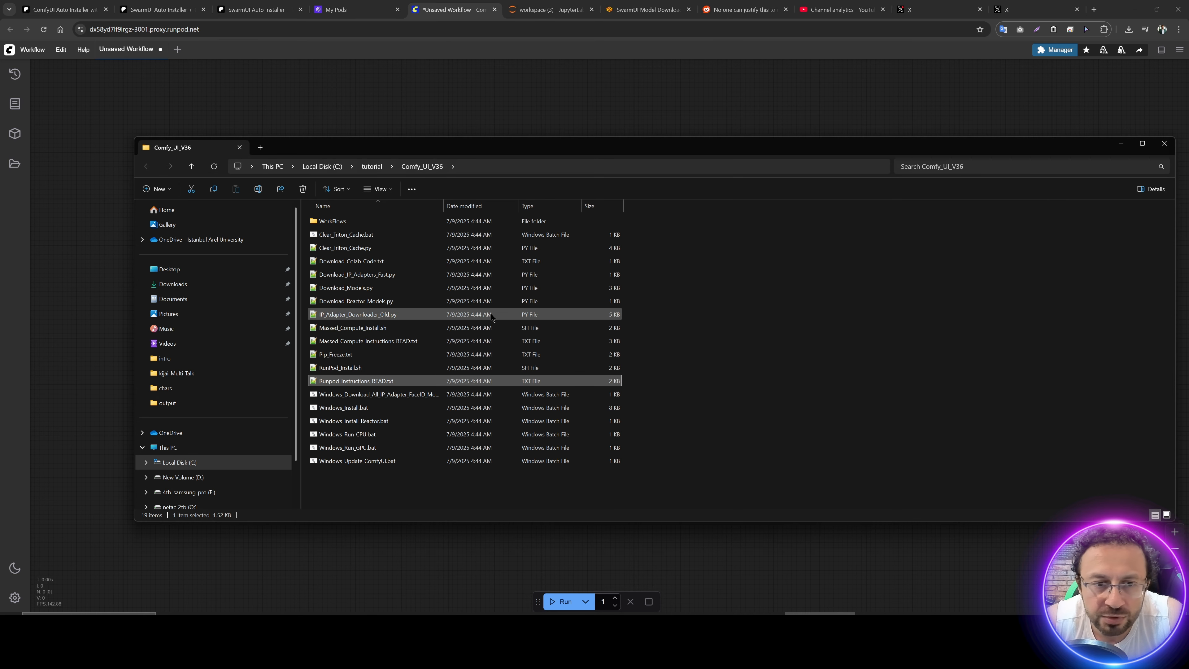
pyautogui.doubleClick(329, 222)
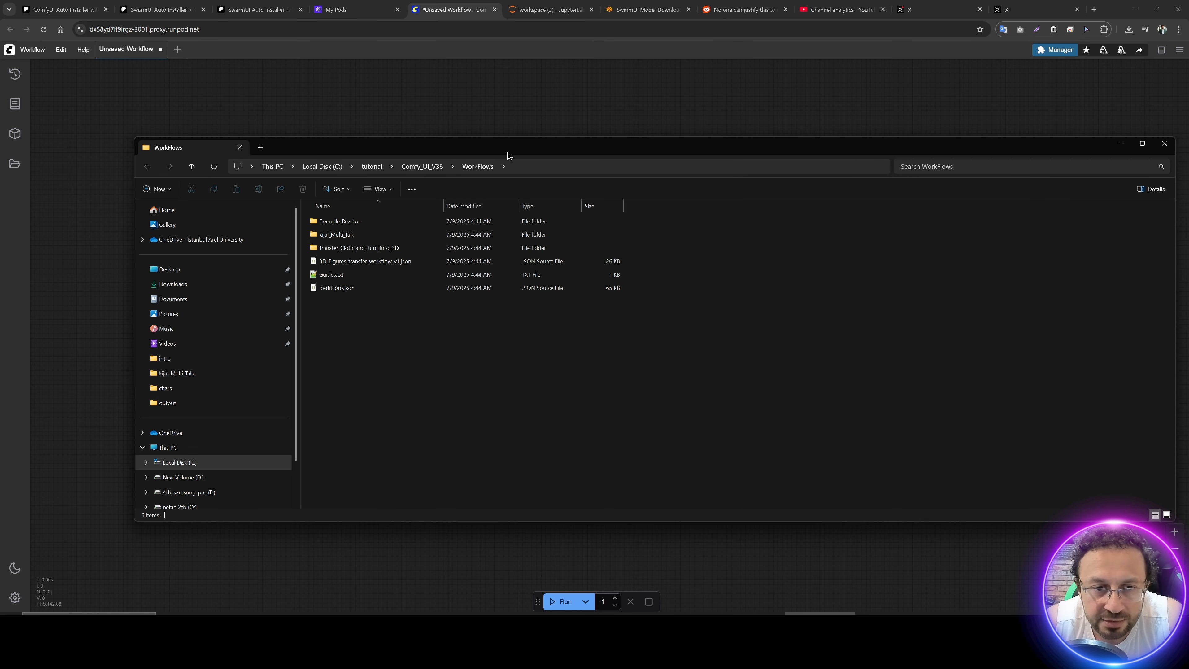
pyautogui.doubleClick(335, 237)
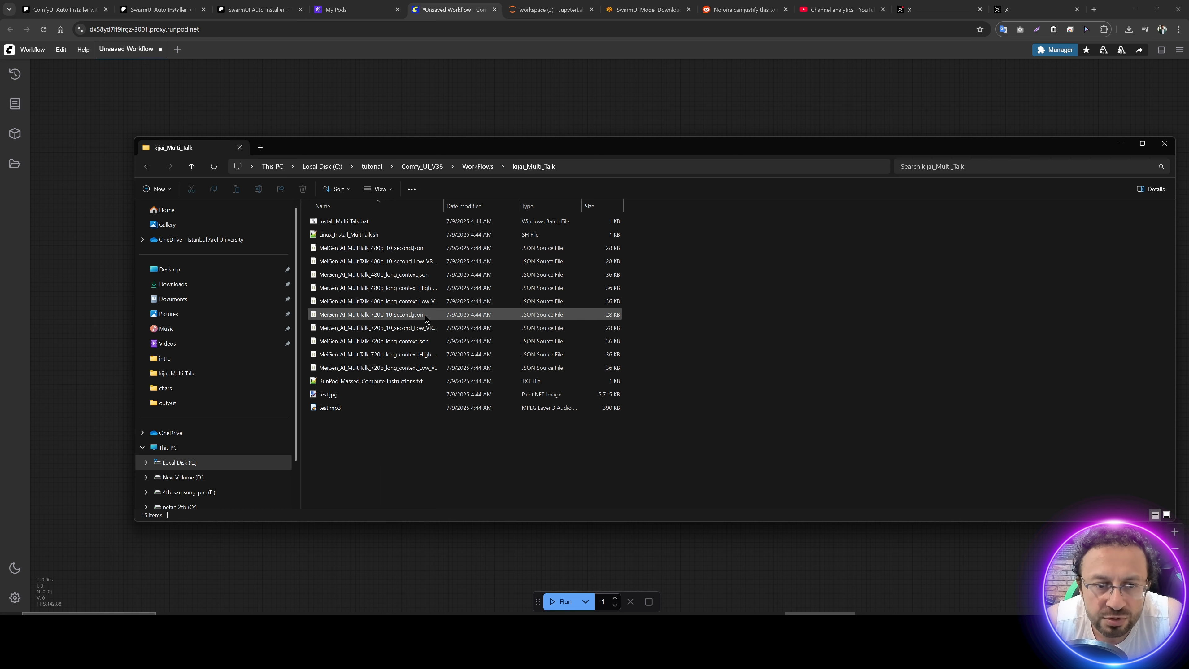
pyautogui.moveTo(443, 206); pyautogui.dragTo(592, 207)
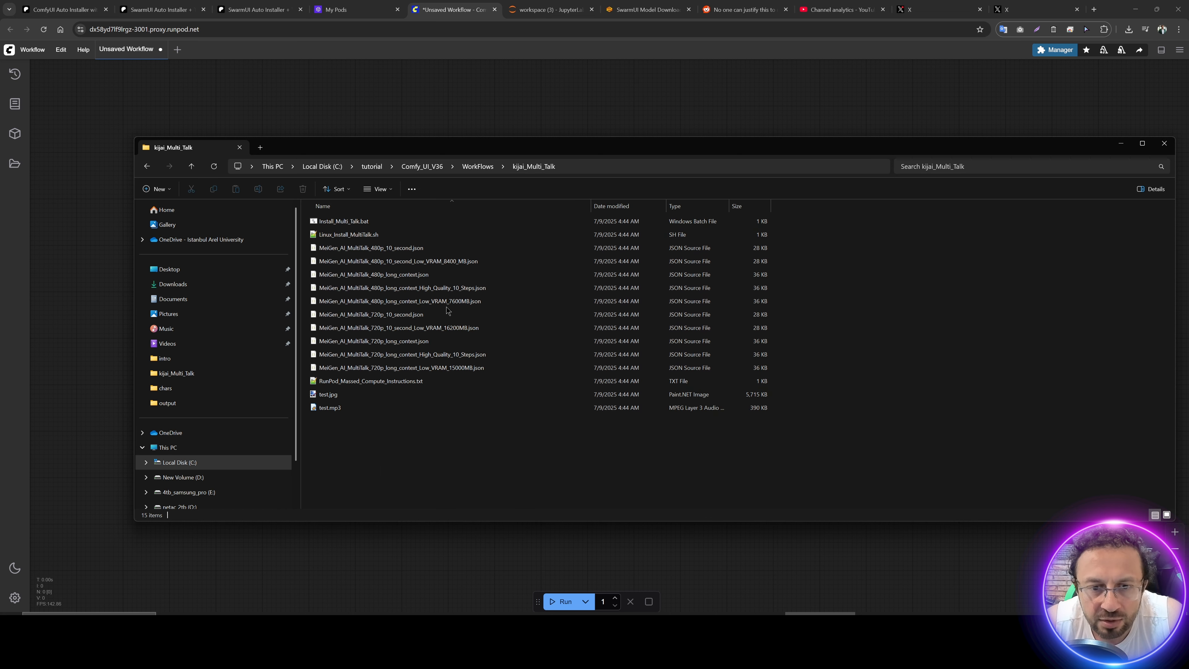
# Step: Load MeiGen_AI_MultiTalk_720p_long_context_High_Quality_10_Steps.json from the folder onto the ComfyUI canvas
pyautogui.click(387, 357)
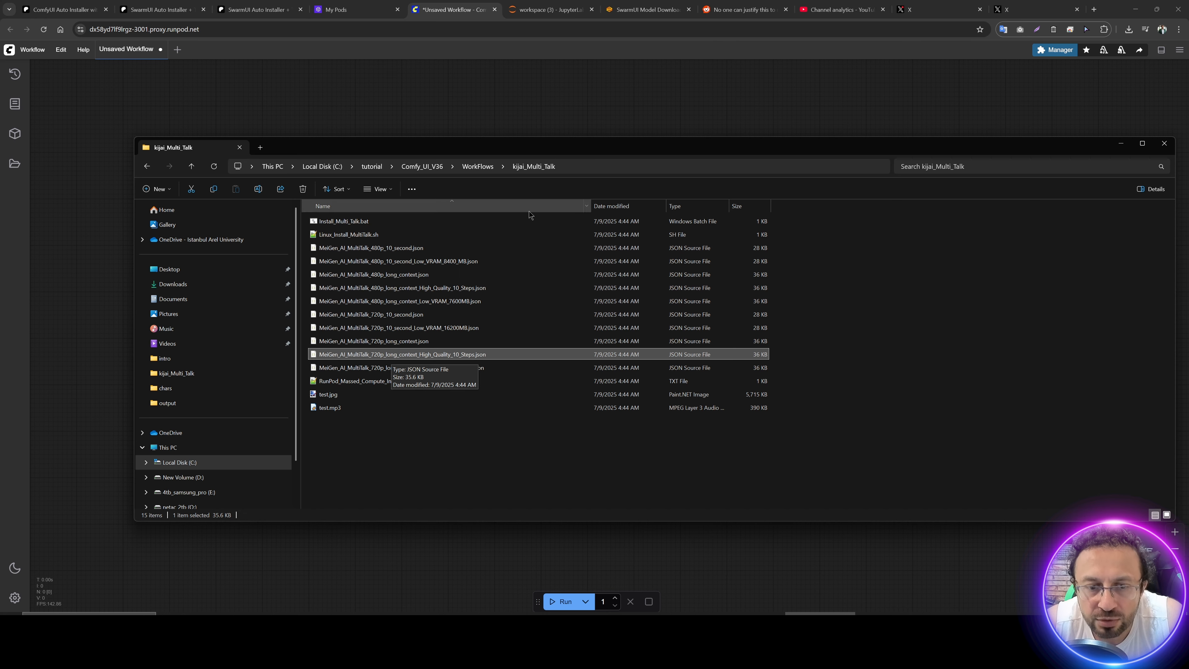
pyautogui.moveTo(468, 149); pyautogui.dragTo(717, 182)
pyautogui.moveTo(679, 386); pyautogui.dragTo(323, 280)
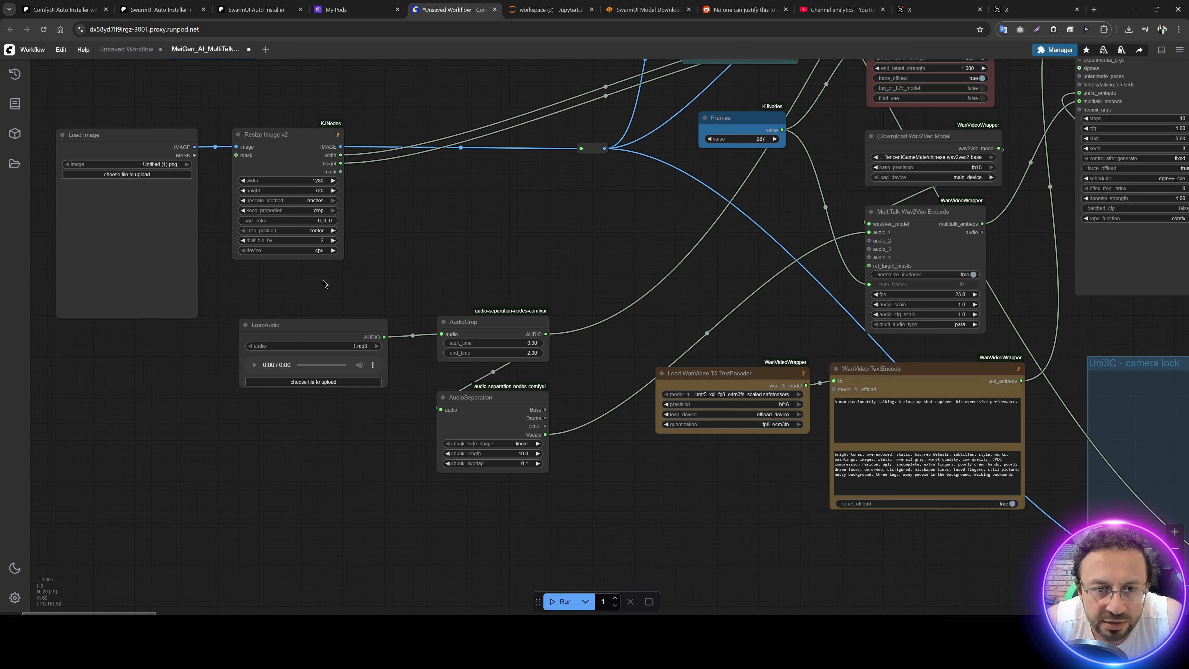
# Step: Upload test.jpg from the kijai_Multi_Talk folder into the Load Image node
pyautogui.moveTo(440, 235); pyautogui.dragTo(558, 315)
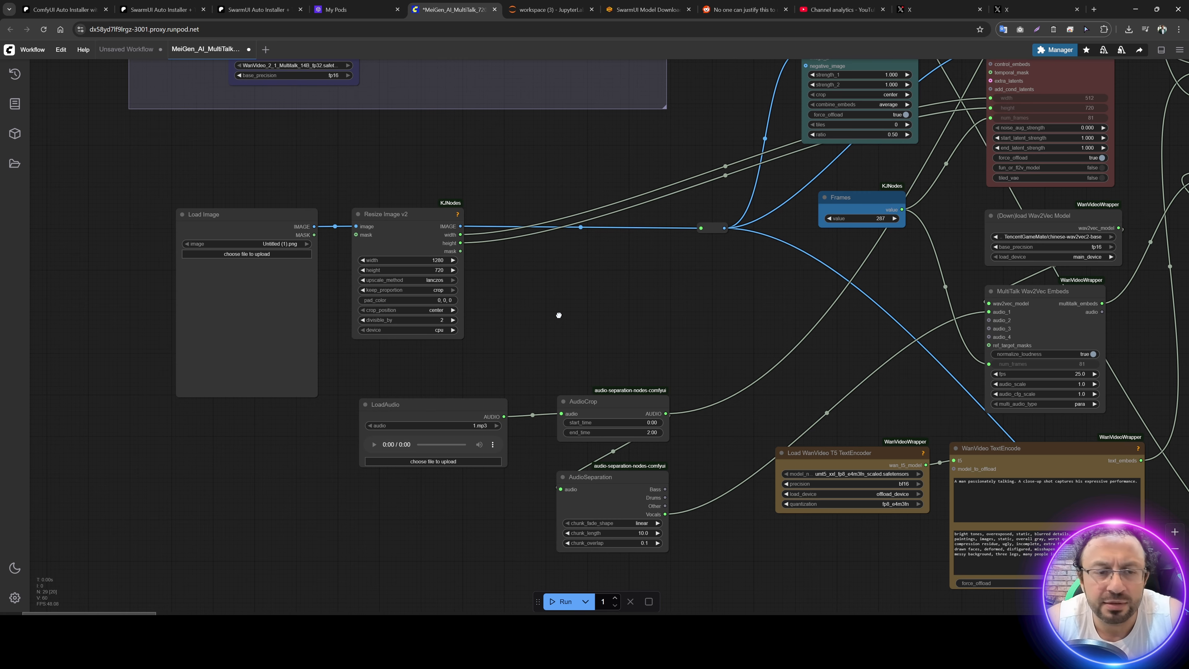
pyautogui.moveTo(559, 315); pyautogui.dragTo(641, 341)
pyautogui.click(366, 280)
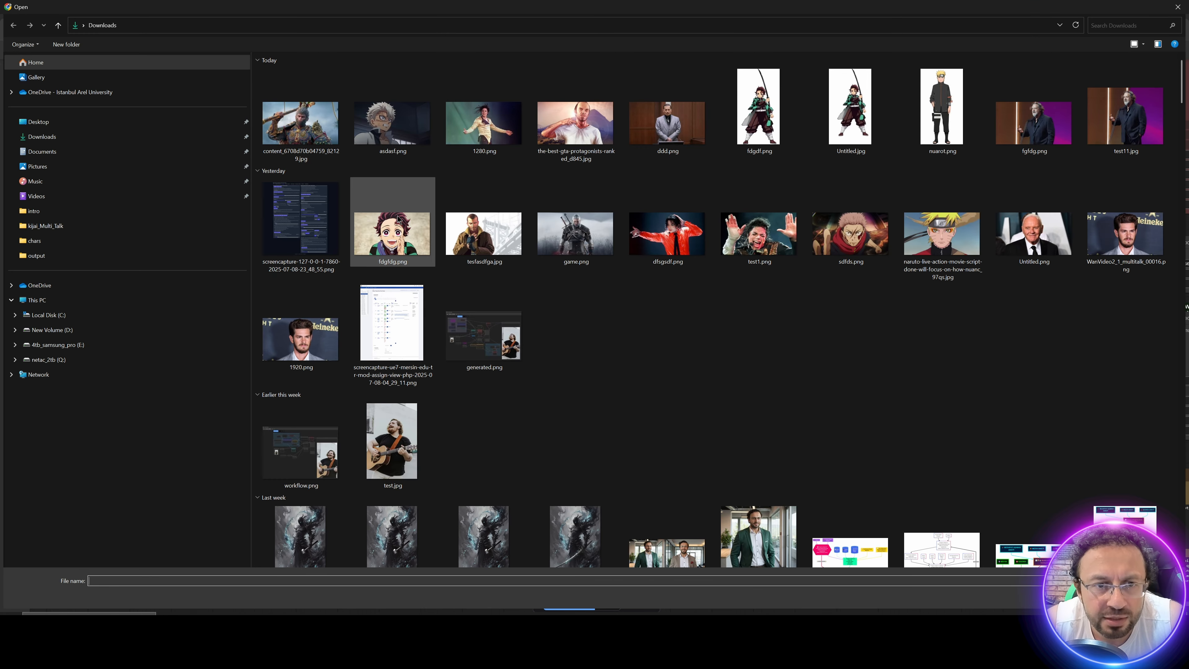
pyautogui.click(45, 225)
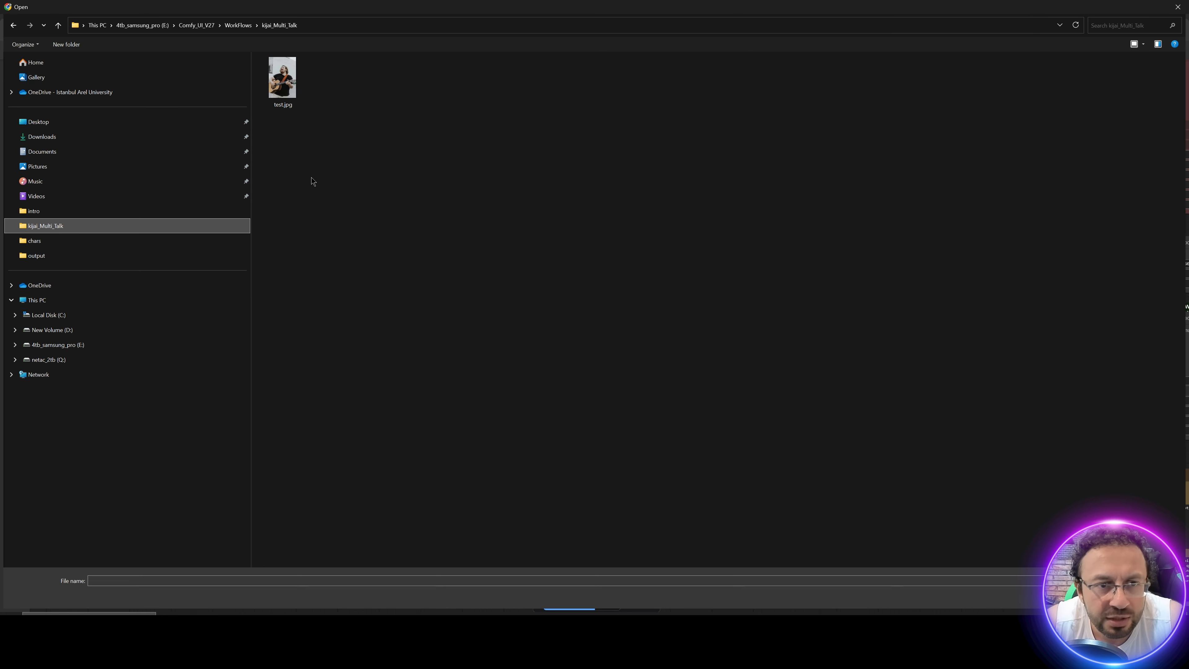
pyautogui.doubleClick(290, 90)
# Step: Upload test.mp3 into the LoadAudio node of the MultiTalk workflow
pyautogui.moveTo(638, 378); pyautogui.dragTo(533, 269)
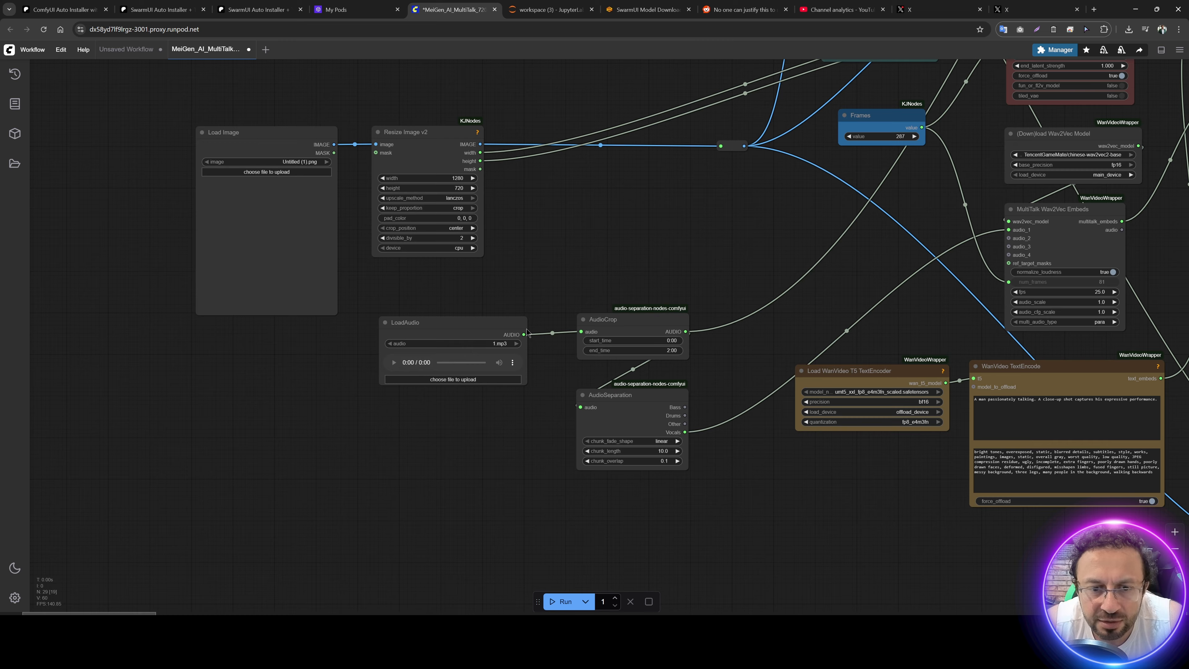
pyautogui.click(453, 379)
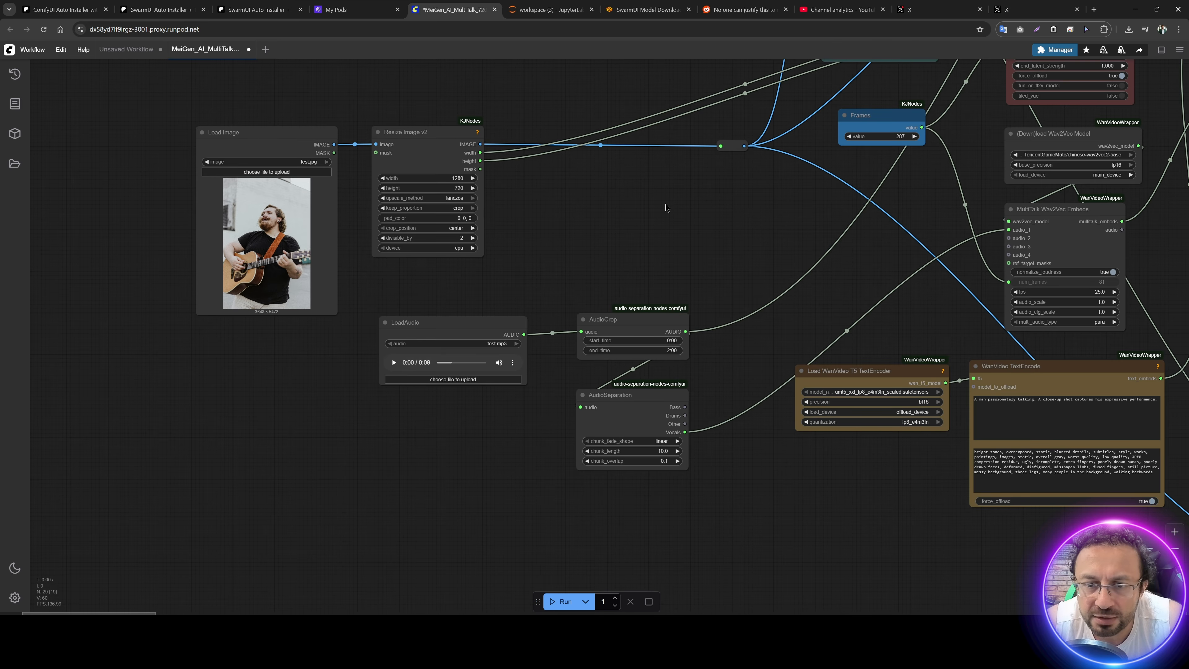
pyautogui.scroll(5, 665, 204)
pyautogui.moveTo(810, 172); pyautogui.dragTo(390, 206)
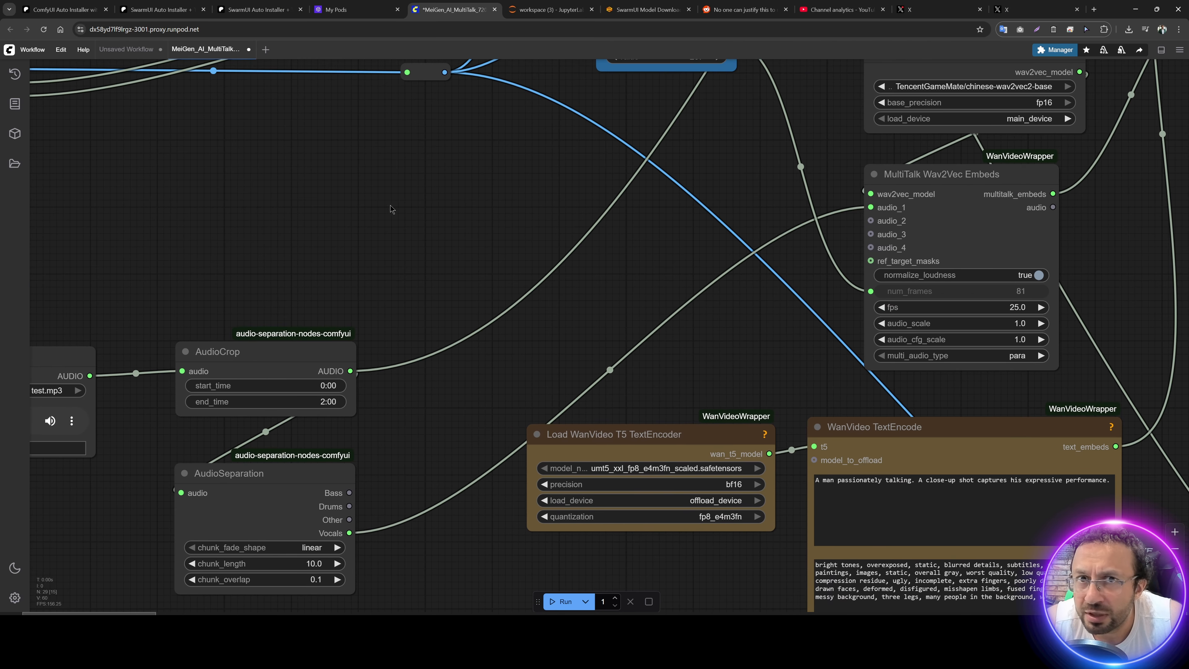
# Step: Set the Resize Image v2 node's width to 720 and height to 1280
pyautogui.scroll(-1, 390, 206)
pyautogui.moveTo(672, 311); pyautogui.dragTo(850, 357)
pyautogui.moveTo(402, 231); pyautogui.dragTo(746, 176)
pyautogui.moveTo(372, 250); pyautogui.dragTo(401, 340)
pyautogui.moveTo(700, 320); pyautogui.dragTo(683, 368)
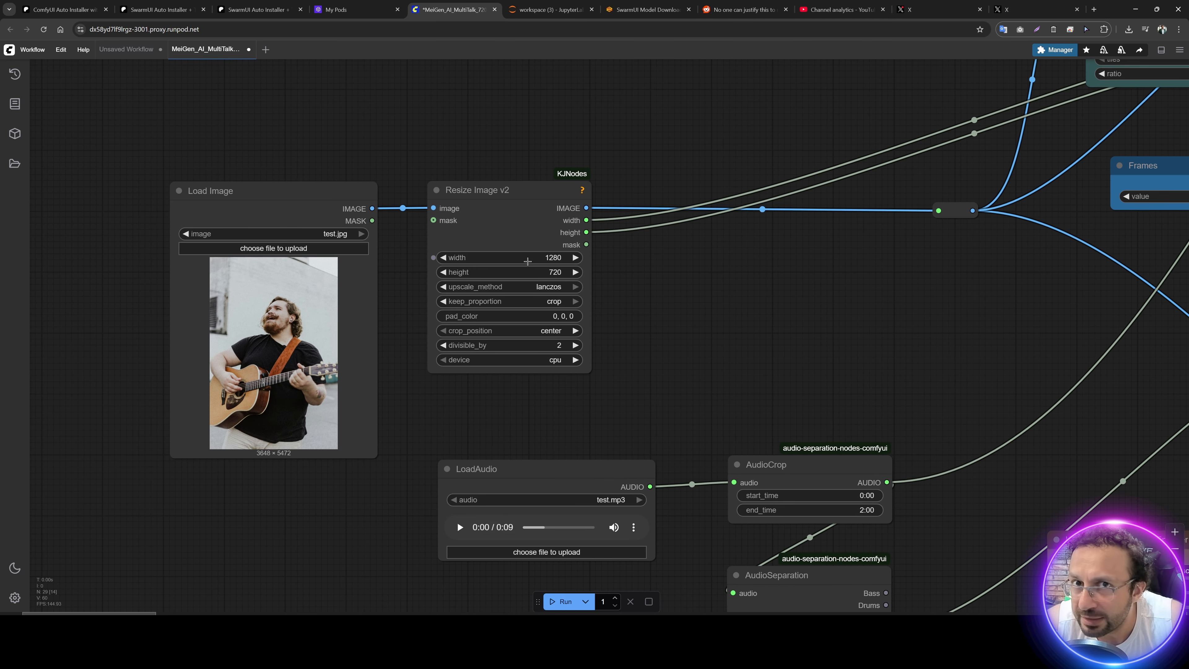
pyautogui.click(525, 259)
pyautogui.write('720')
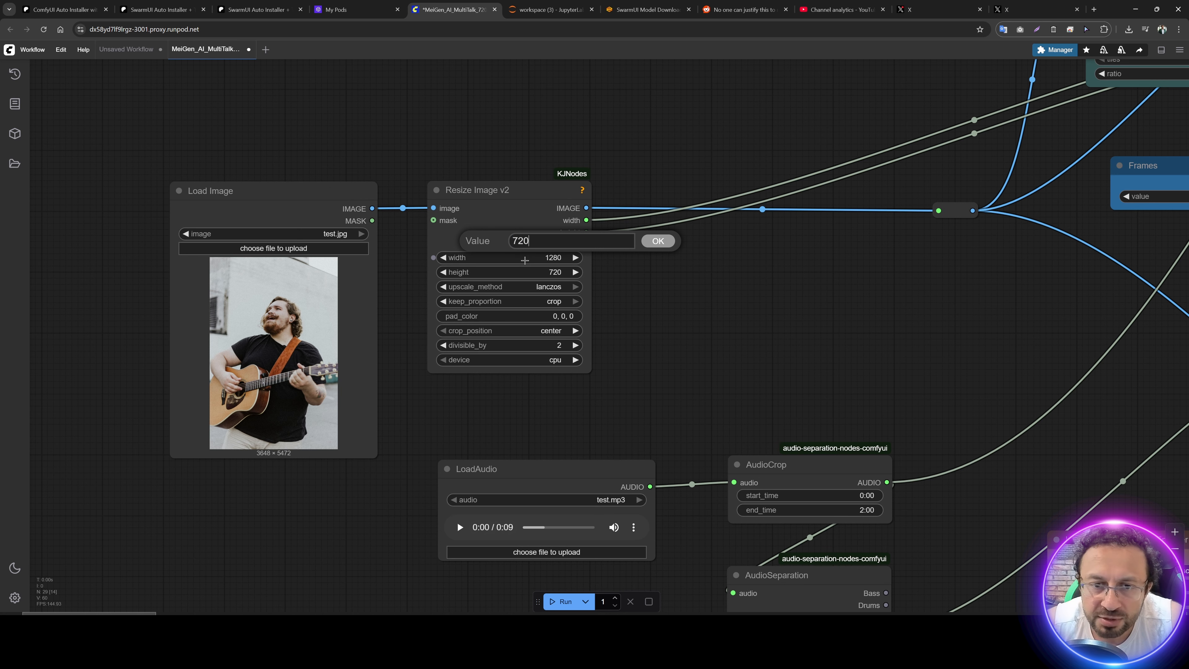
pyautogui.click(658, 240)
pyautogui.click(546, 270)
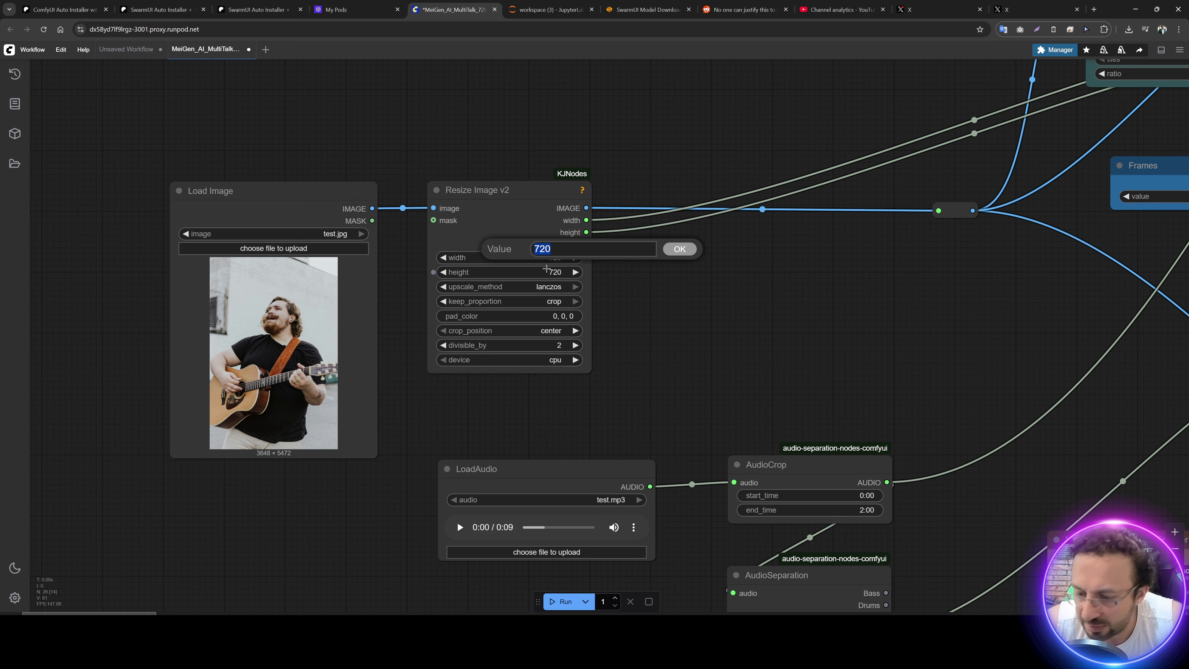
pyautogui.write('128')
pyautogui.click(680, 249)
# Step: Set the Frames node's value to 250
pyautogui.moveTo(785, 300); pyautogui.dragTo(318, 317)
pyautogui.scroll(-5, 318, 317)
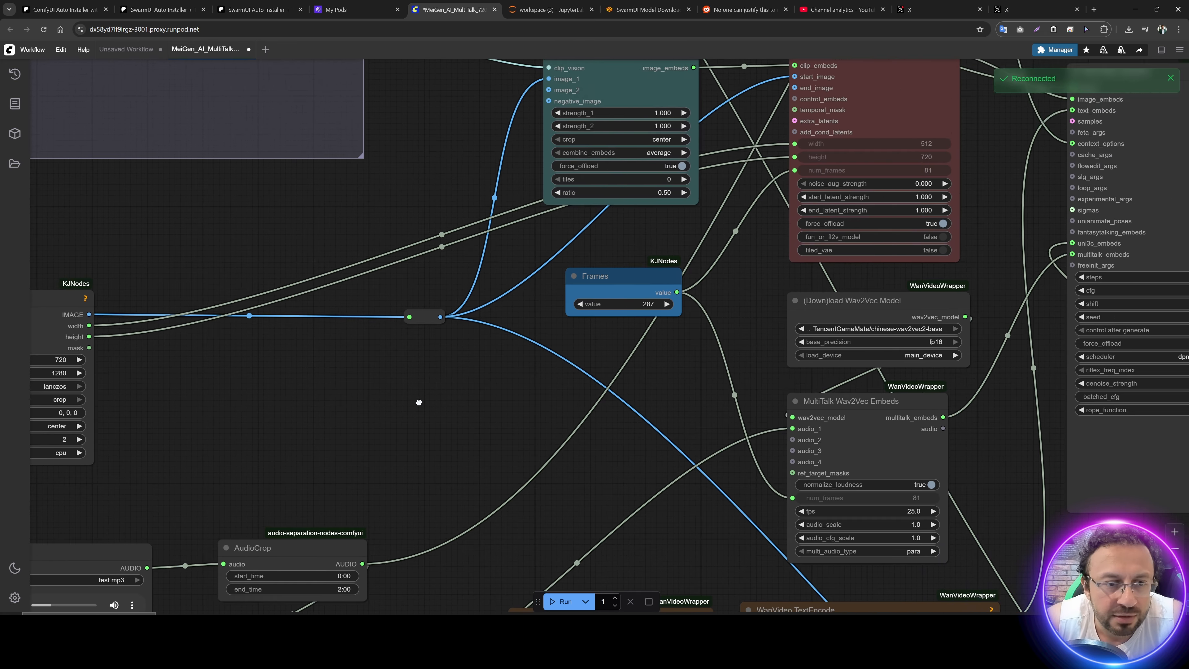
pyautogui.scroll(4, 423, 370)
pyautogui.click(457, 344)
pyautogui.write('250')
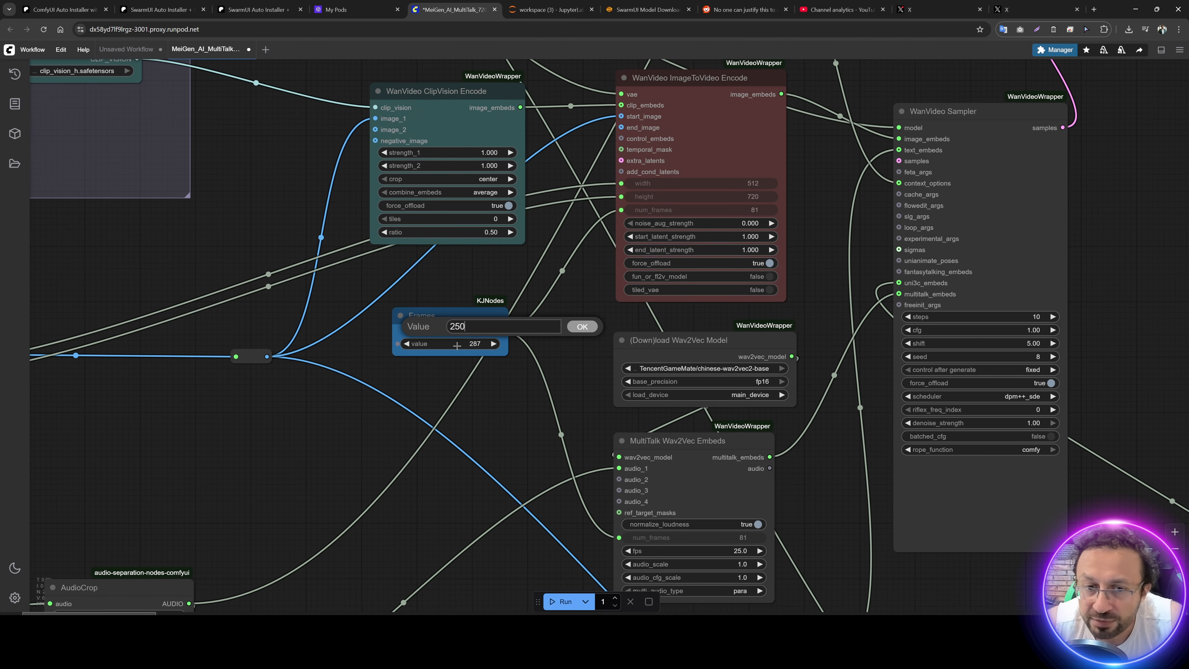
pyautogui.click(582, 327)
# Step: Replace "talking" with "singing" in the positive prompt of the WanVideo TextEncode node
pyautogui.moveTo(299, 400); pyautogui.dragTo(710, 256)
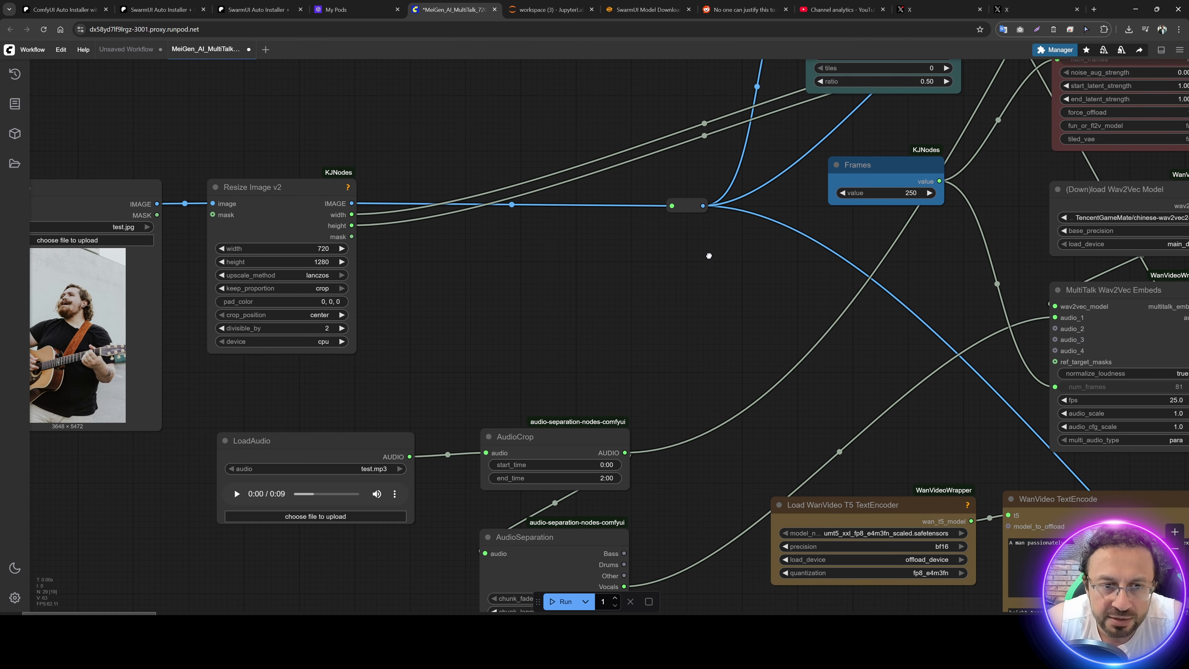
pyautogui.moveTo(373, 270); pyautogui.dragTo(460, 246)
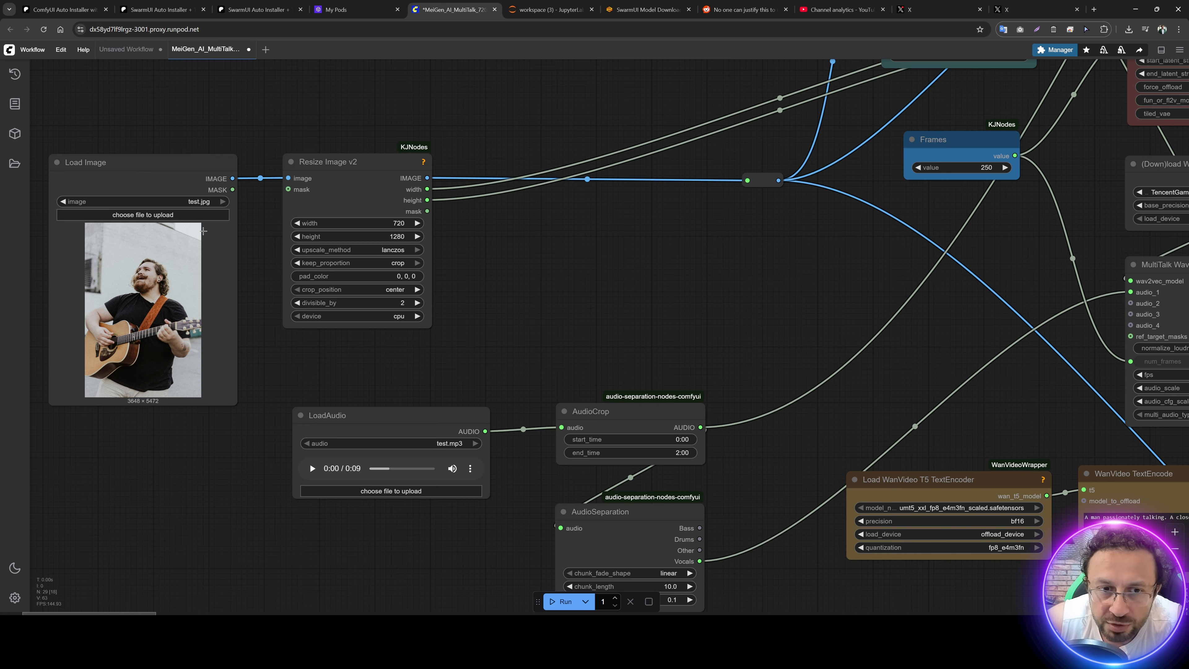
pyautogui.moveTo(599, 305); pyautogui.dragTo(544, 217)
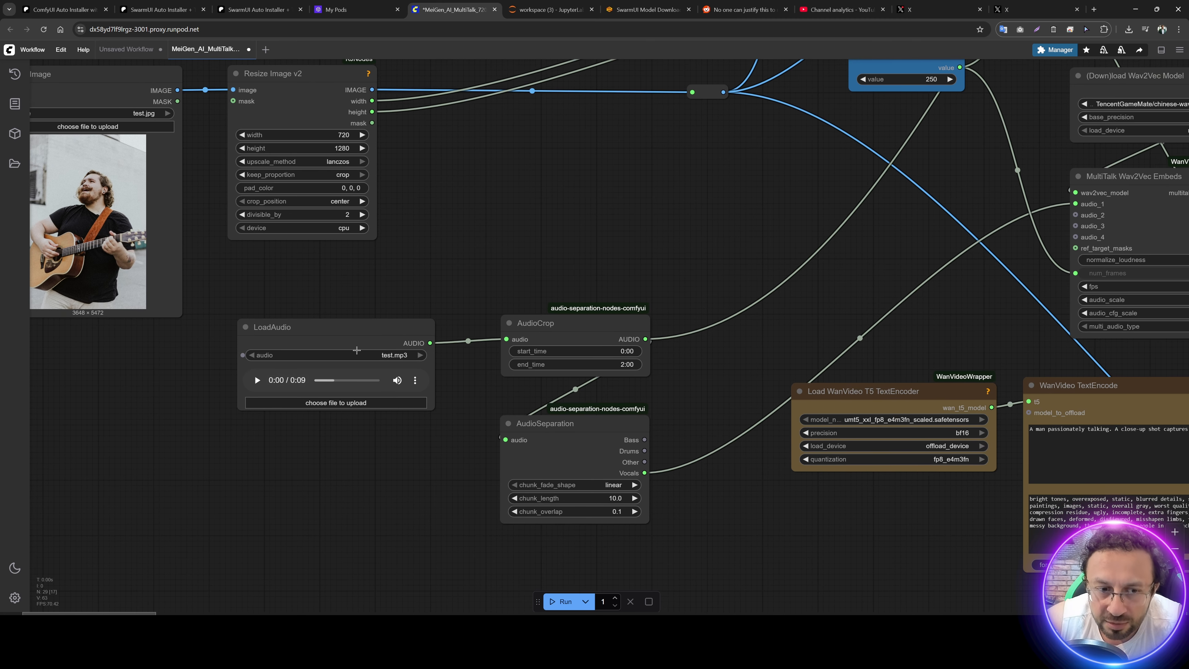
pyautogui.moveTo(730, 194); pyautogui.dragTo(349, 440)
pyautogui.scroll(4, 531, 321)
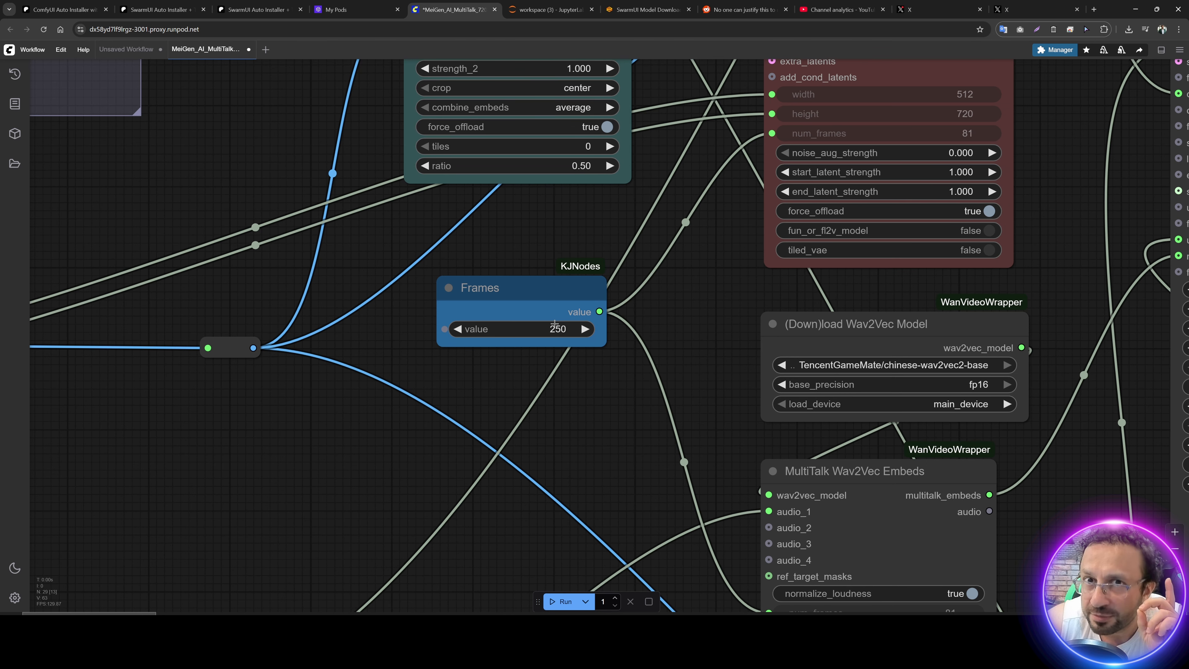
pyautogui.scroll(-2, 464, 232)
pyautogui.moveTo(464, 232); pyautogui.dragTo(253, 264)
pyautogui.moveTo(395, 402); pyautogui.dragTo(305, 189)
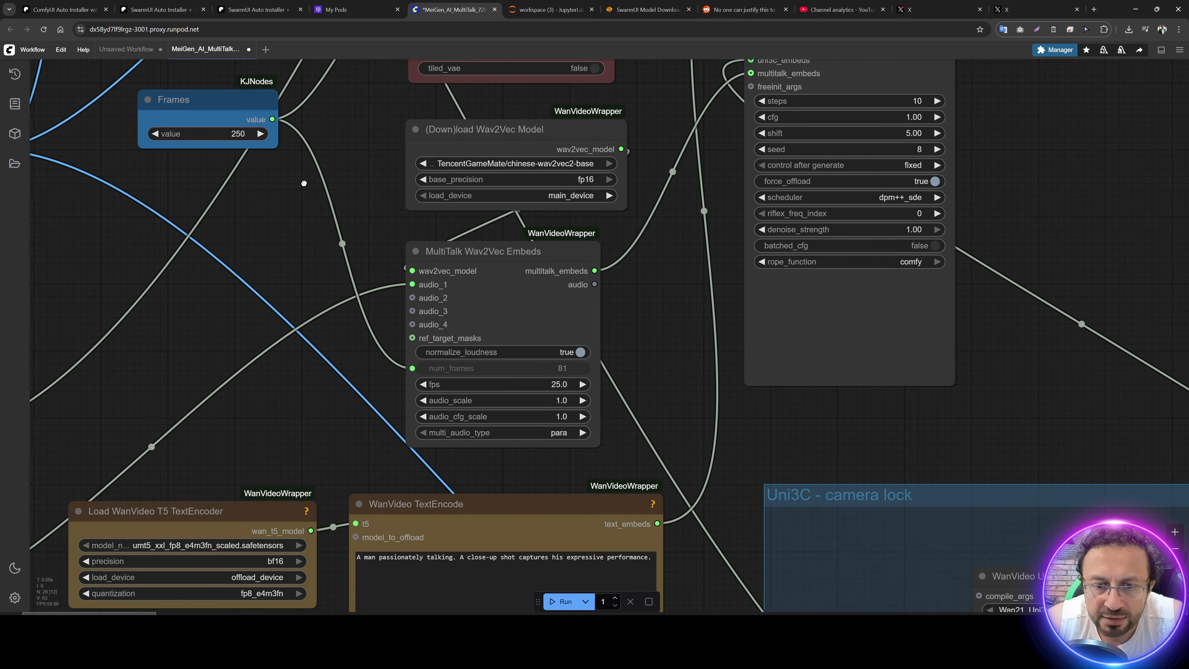
pyautogui.moveTo(328, 431); pyautogui.dragTo(302, 177)
pyautogui.scroll(3, 459, 357)
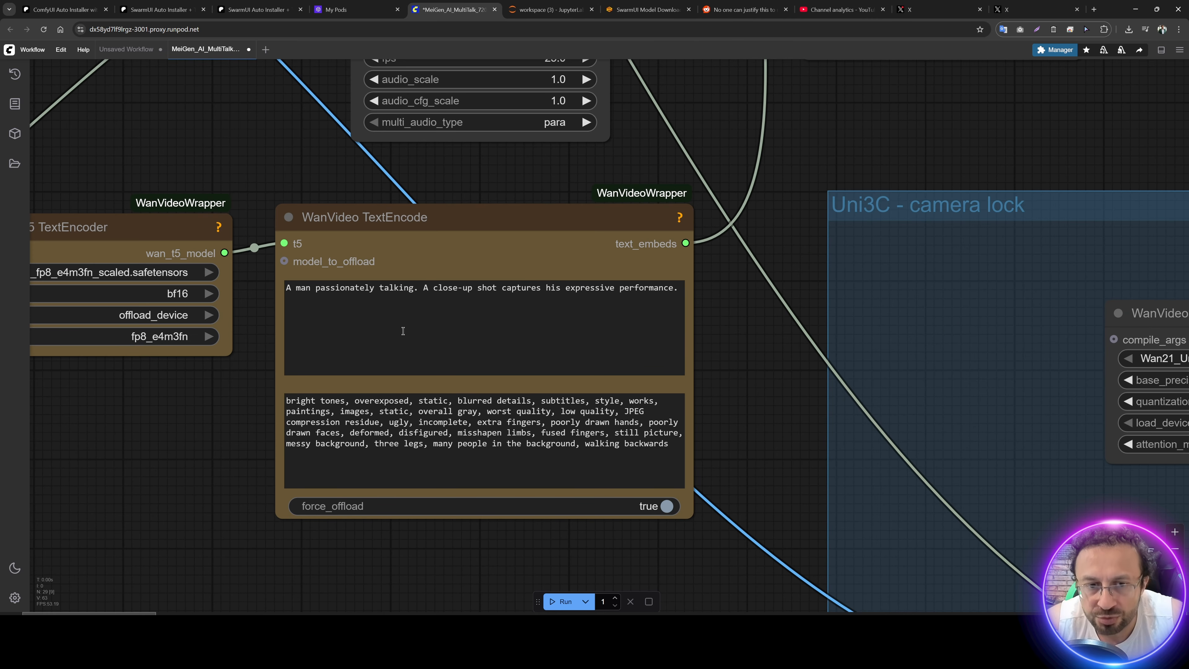
pyautogui.doubleClick(391, 291)
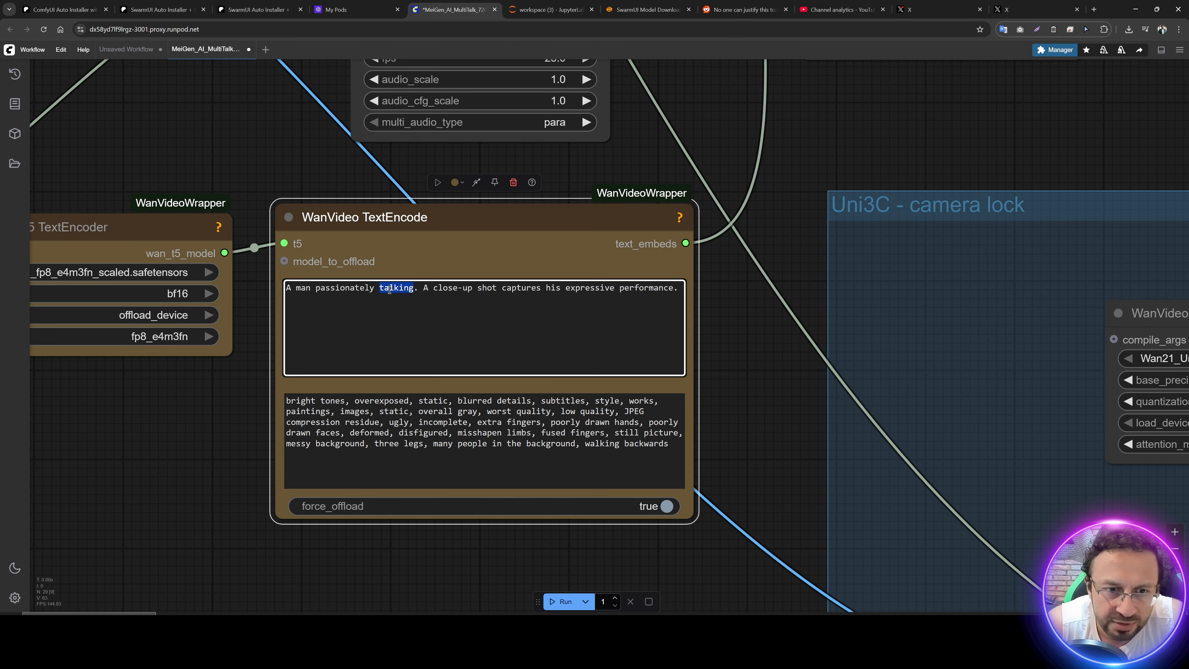
pyautogui.write('singing')
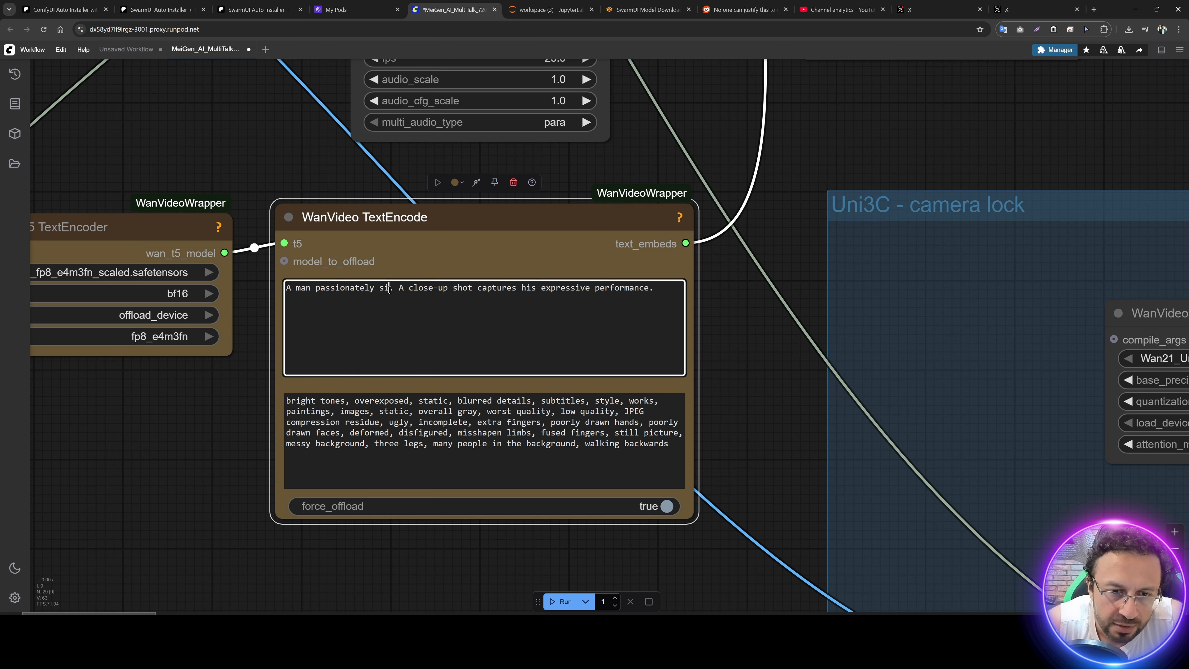
# Step: Set blocks_to_swap to 40 in the WanVideo BlockSwap node and return it to 0
pyautogui.scroll(-5, 390, 290)
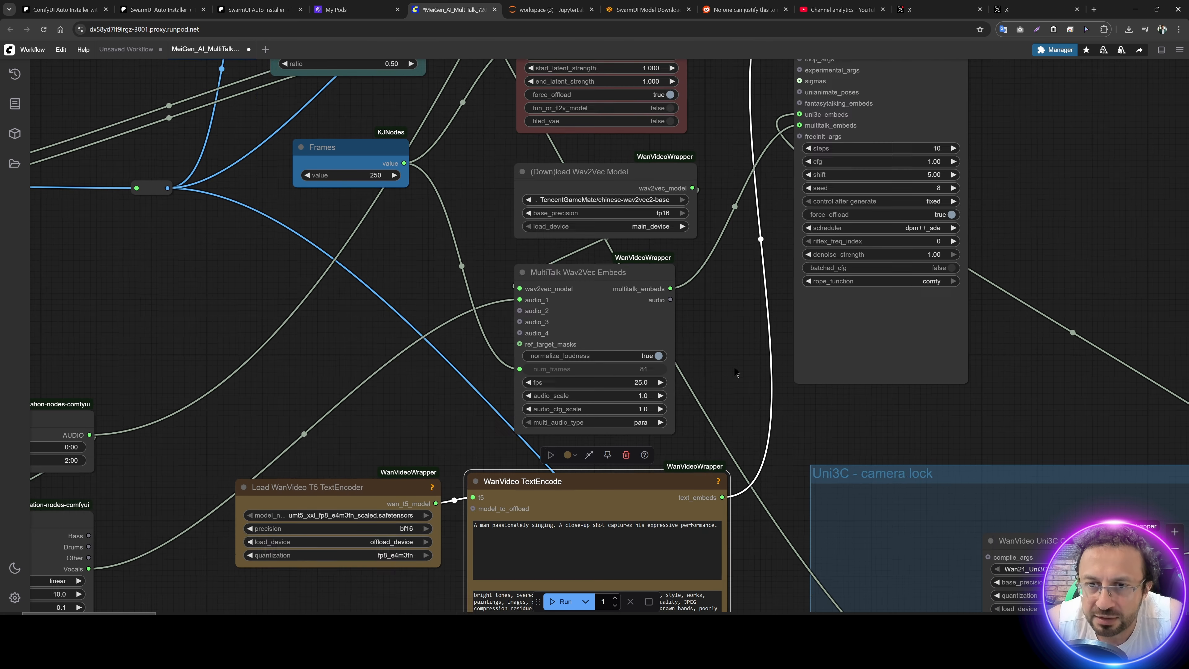
pyautogui.moveTo(743, 316); pyautogui.dragTo(724, 481)
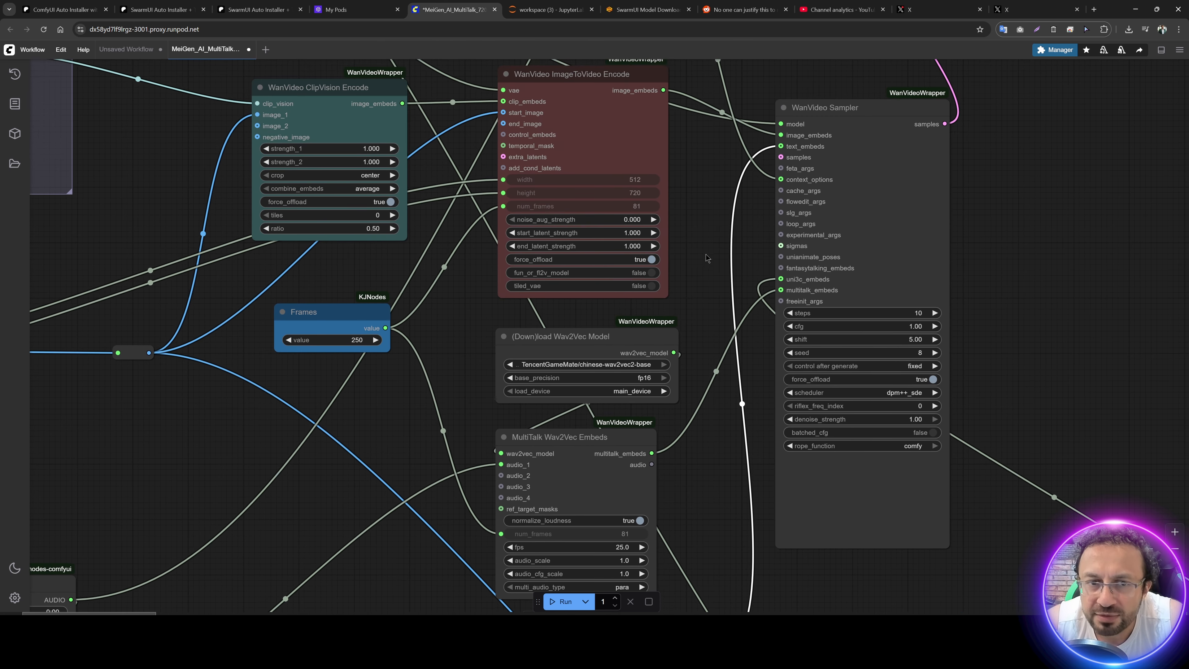
pyautogui.moveTo(704, 243); pyautogui.dragTo(719, 472)
pyautogui.scroll(-2, 719, 472)
pyautogui.moveTo(412, 307); pyautogui.dragTo(580, 344)
pyautogui.moveTo(471, 312); pyautogui.dragTo(805, 446)
pyautogui.scroll(8, 325, 349)
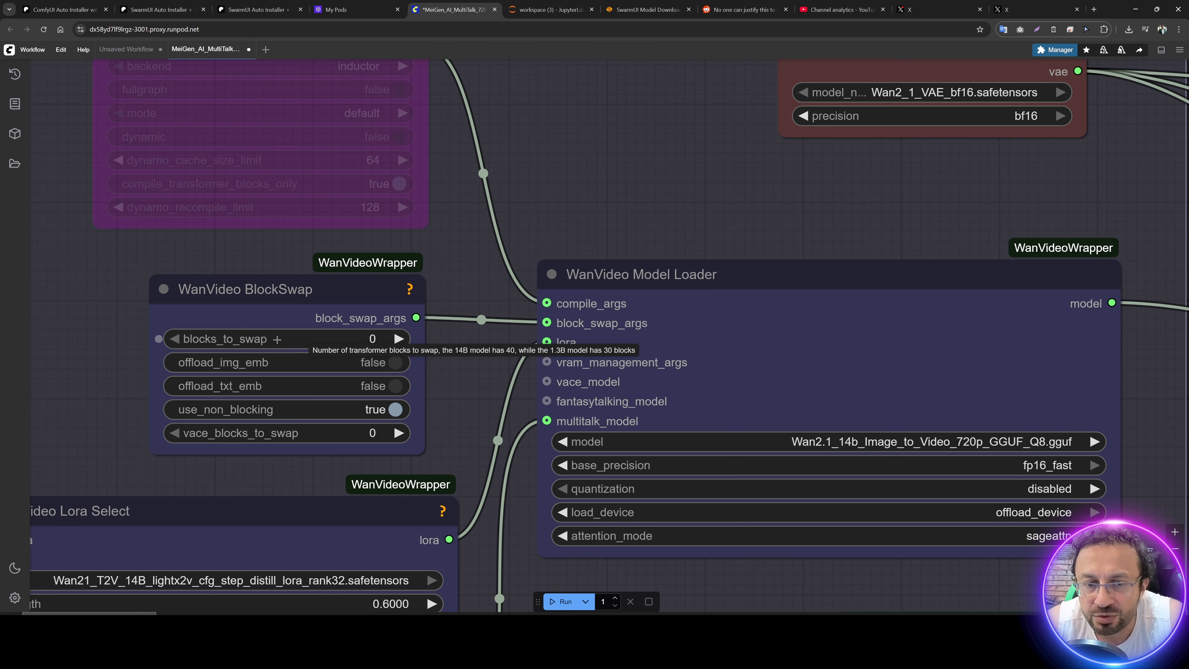
pyautogui.scroll(-5, 278, 338)
pyautogui.scroll(4, 345, 340)
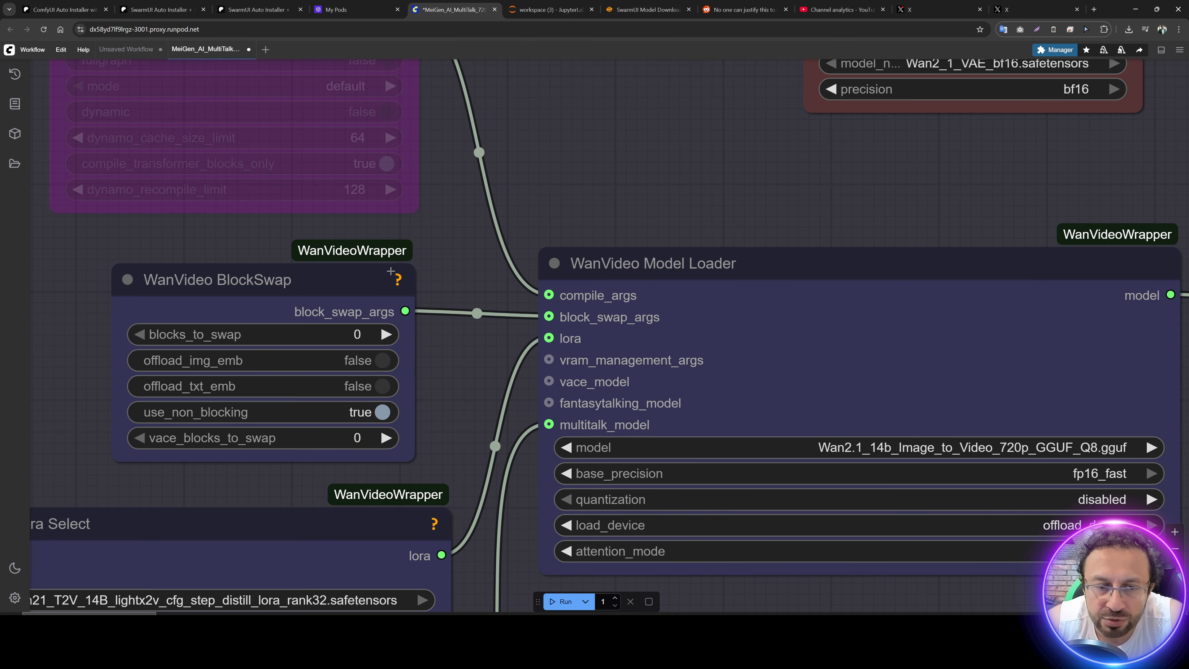
pyautogui.click(339, 331)
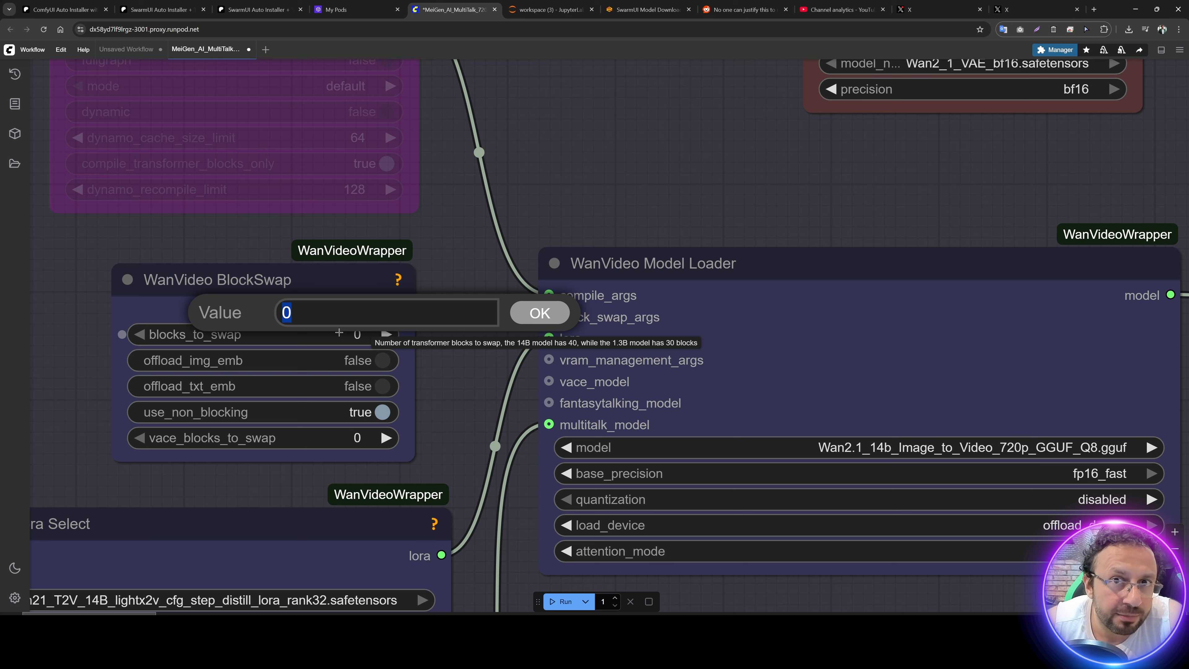
pyautogui.write('40')
pyautogui.press('Return')
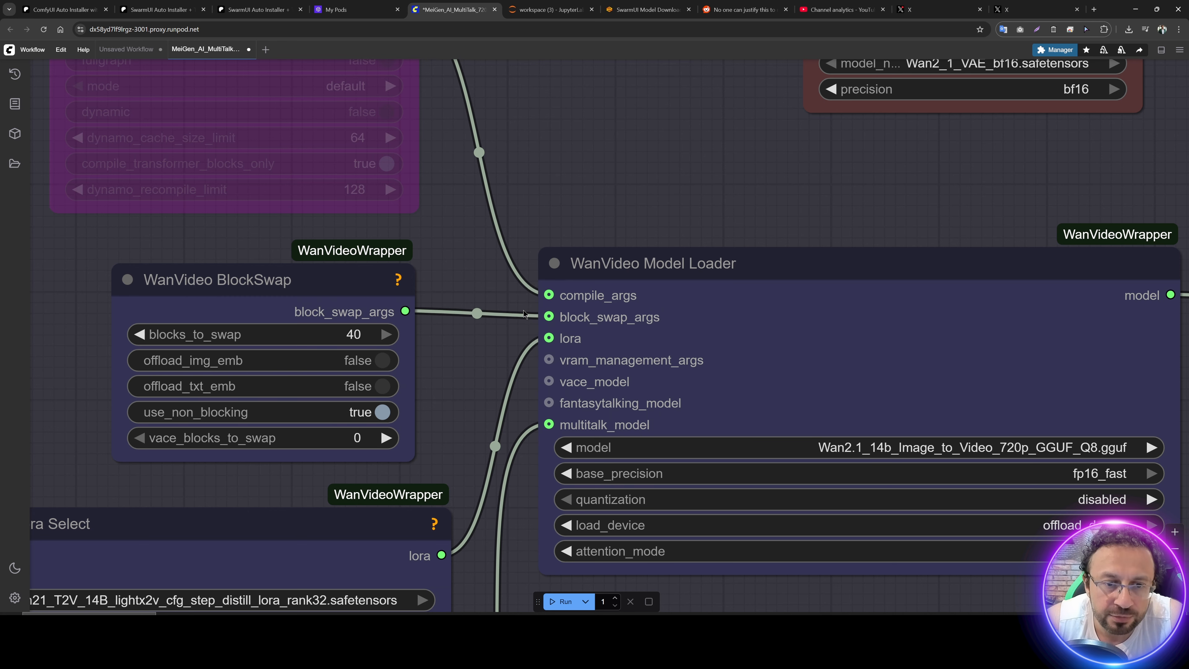
pyautogui.click(358, 334)
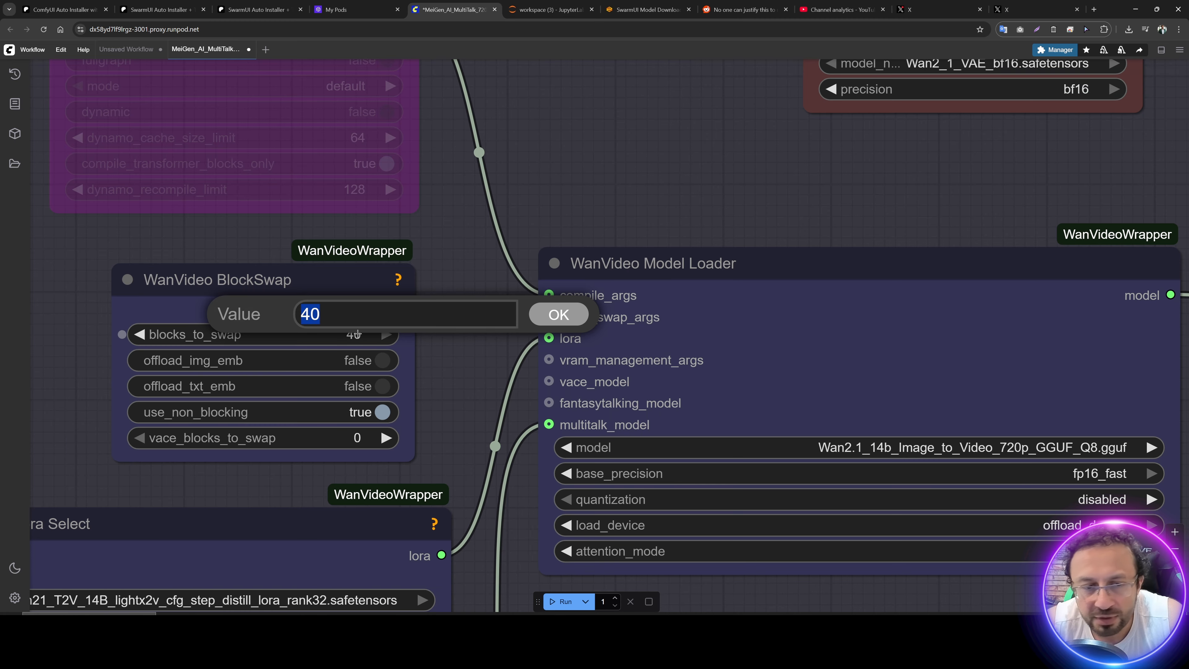
pyautogui.write('0')
pyautogui.click(559, 314)
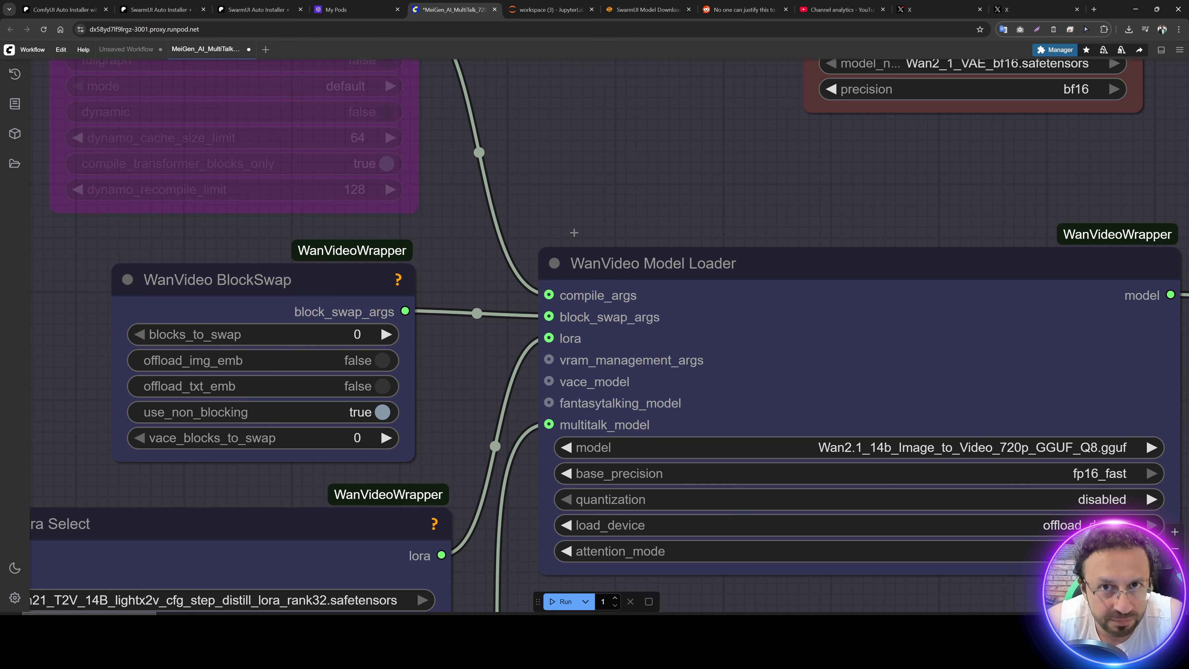
# Step: Toggle enable_vae_tiling on the WanVideo Decode node and switch it back
pyautogui.scroll(-2, 598, 179)
pyautogui.moveTo(1114, 534); pyautogui.dragTo(202, 76)
pyautogui.moveTo(438, 354); pyautogui.dragTo(329, 140)
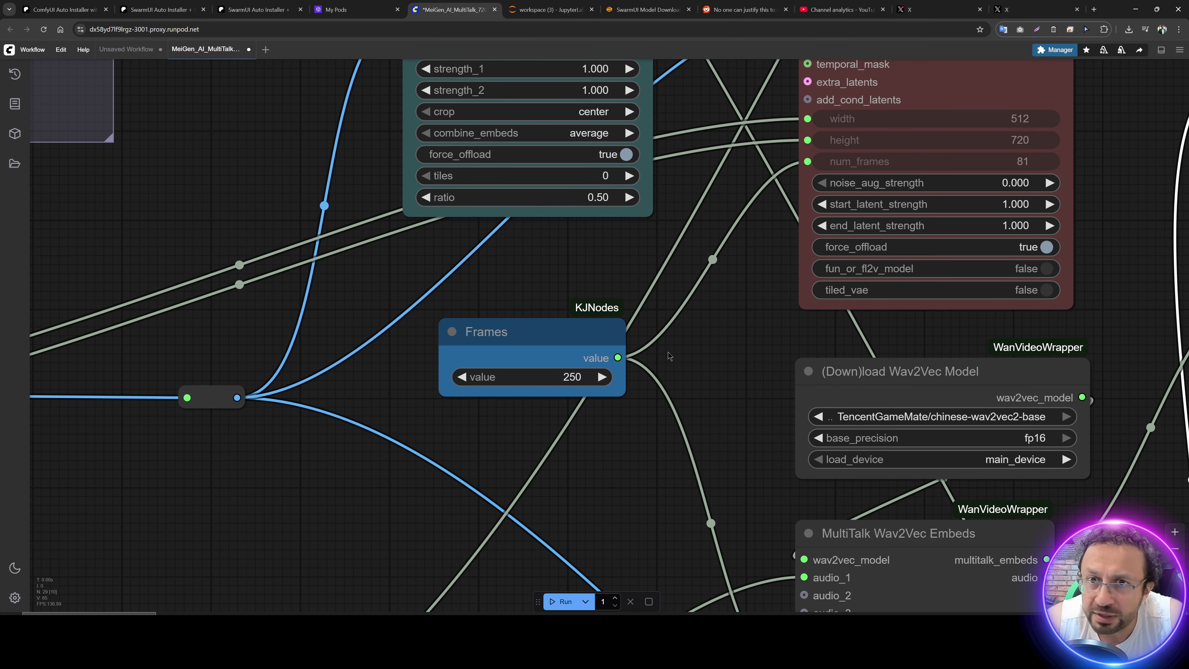
pyautogui.moveTo(747, 397); pyautogui.dragTo(407, 206)
pyautogui.moveTo(871, 552); pyautogui.dragTo(758, 591)
pyautogui.moveTo(667, 196); pyautogui.dragTo(693, 453)
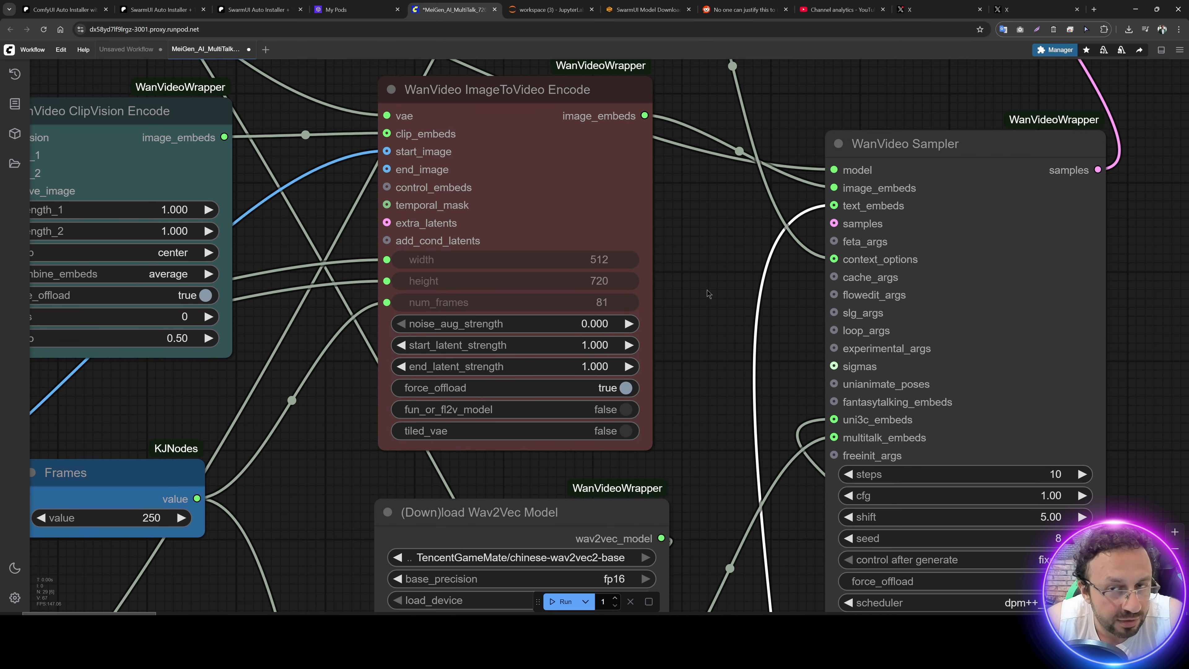
pyautogui.moveTo(707, 289); pyautogui.dragTo(681, 576)
pyautogui.moveTo(869, 232); pyautogui.dragTo(523, 445)
pyautogui.click(626, 231)
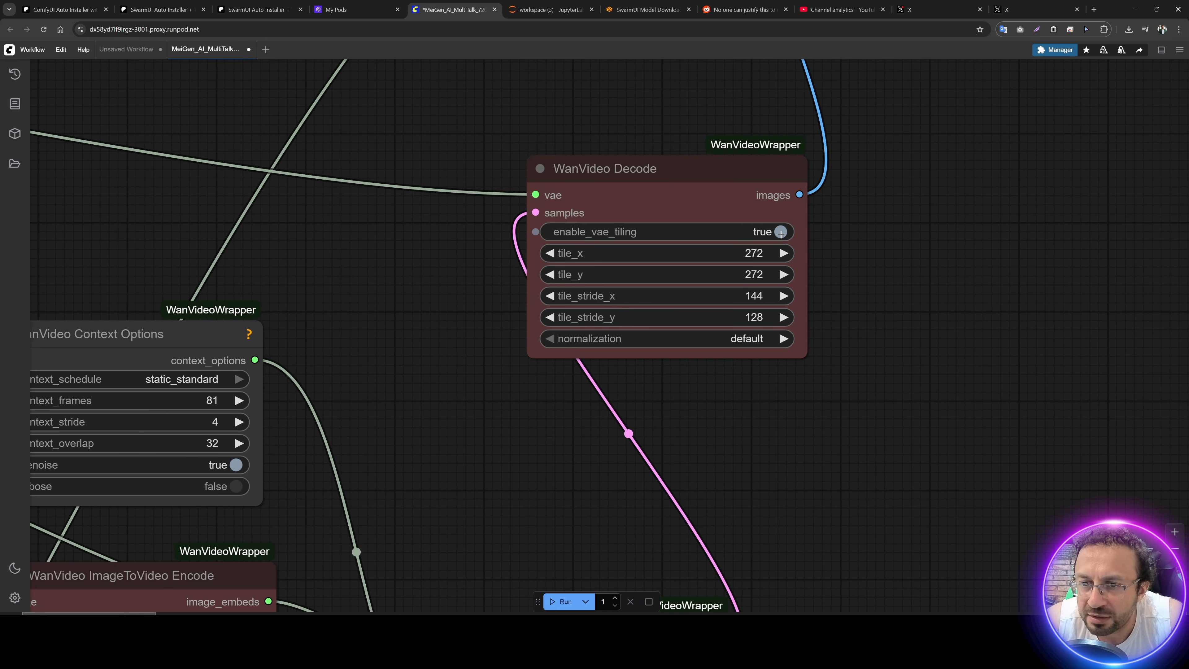
pyautogui.click(626, 231)
# Step: Toggle enable_vae_tiling on the WanVideo Encode node in the Uni3C - camera lock group and switch it back
pyautogui.moveTo(543, 359); pyautogui.dragTo(516, 80)
pyautogui.moveTo(807, 565); pyautogui.dragTo(854, 98)
pyautogui.moveTo(878, 532); pyautogui.dragTo(841, 191)
pyautogui.moveTo(889, 401); pyautogui.dragTo(695, 51)
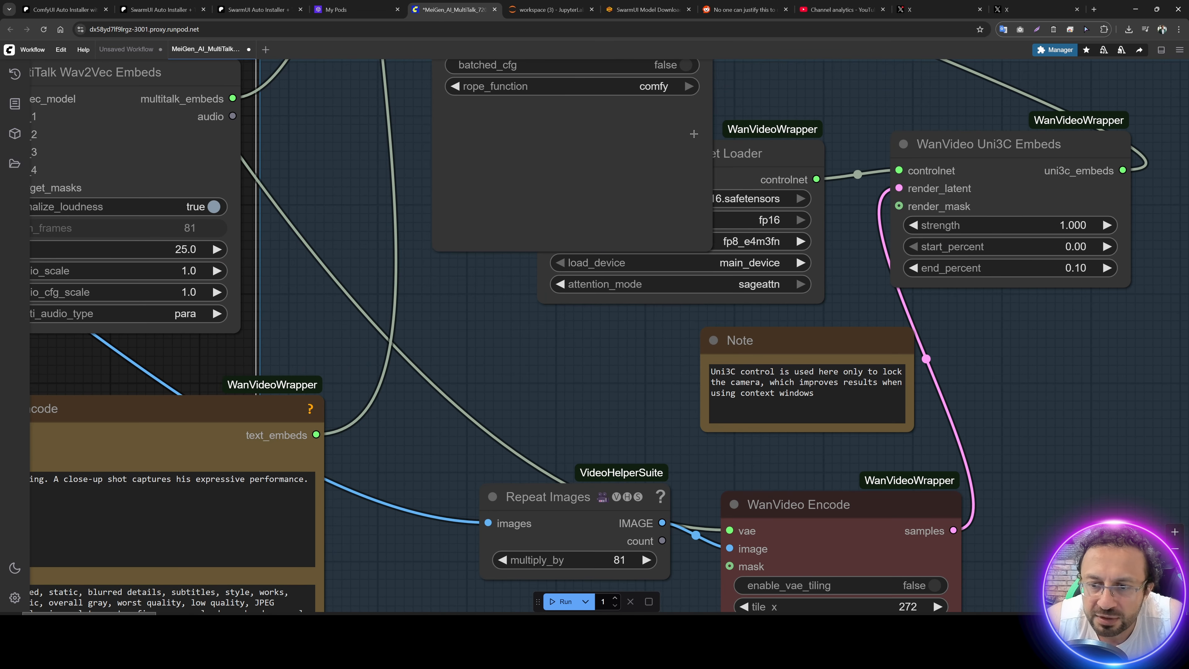
pyautogui.moveTo(1044, 469); pyautogui.dragTo(856, 213)
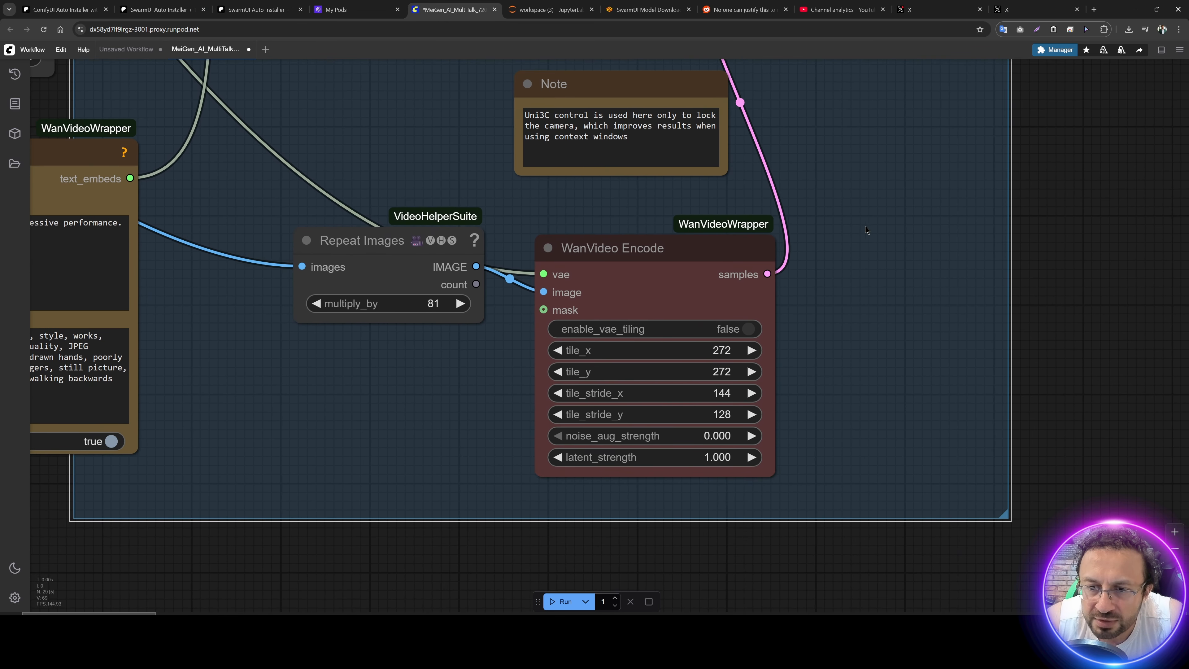
pyautogui.click(748, 330)
pyautogui.click(747, 330)
# Step: Review the configured nodes and run the MultiTalk workflow once
pyautogui.scroll(-5, 515, 468)
pyautogui.moveTo(608, 199); pyautogui.dragTo(829, 570)
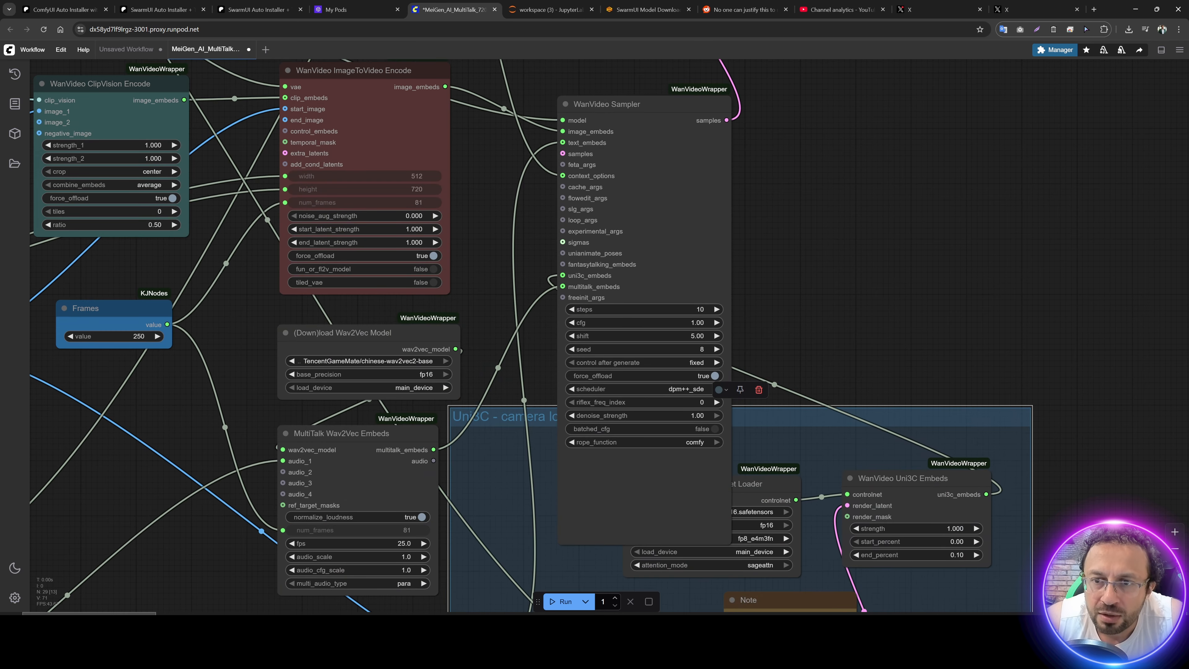
pyautogui.moveTo(811, 183); pyautogui.dragTo(1057, 437)
pyautogui.moveTo(392, 176); pyautogui.dragTo(1015, 318)
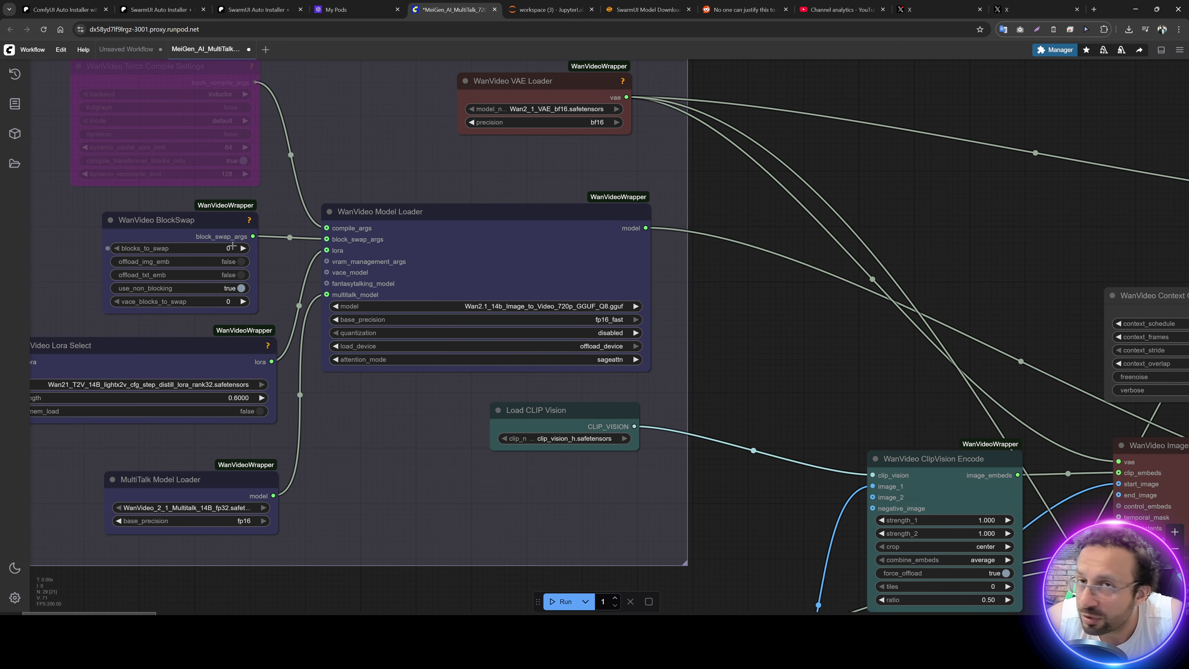
pyautogui.moveTo(724, 403); pyautogui.dragTo(826, 166)
pyautogui.moveTo(576, 404); pyautogui.dragTo(372, 140)
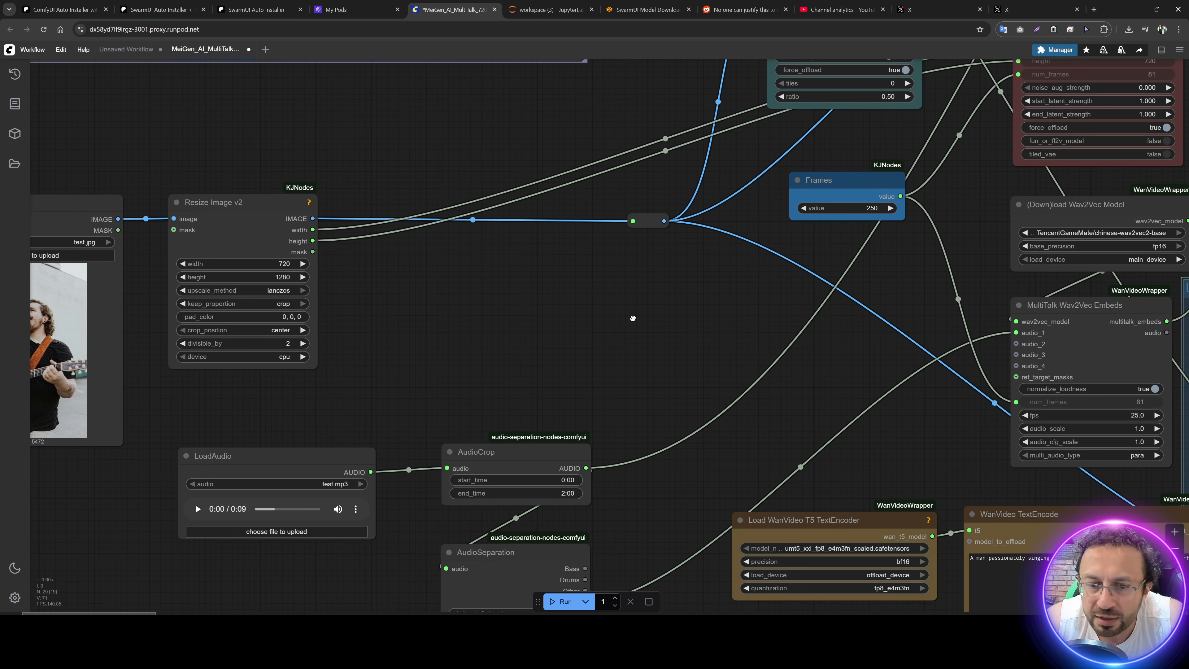
pyautogui.moveTo(632, 319); pyautogui.dragTo(541, 166)
pyautogui.moveTo(557, 233); pyautogui.dragTo(548, 488)
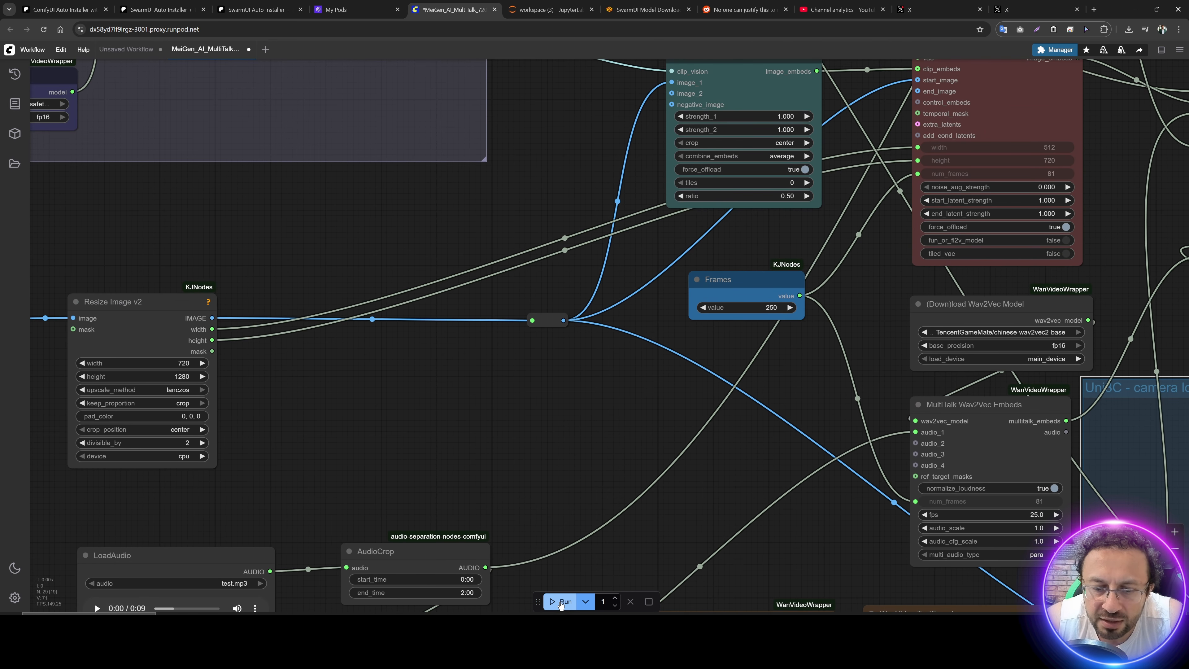
pyautogui.click(560, 602)
pyautogui.moveTo(537, 602); pyautogui.dragTo(491, 392)
# Step: Switch to JupyterLab and check the nvitop GPU monitor and the ComfyUI terminal log for the generation's progress
pyautogui.click(552, 9)
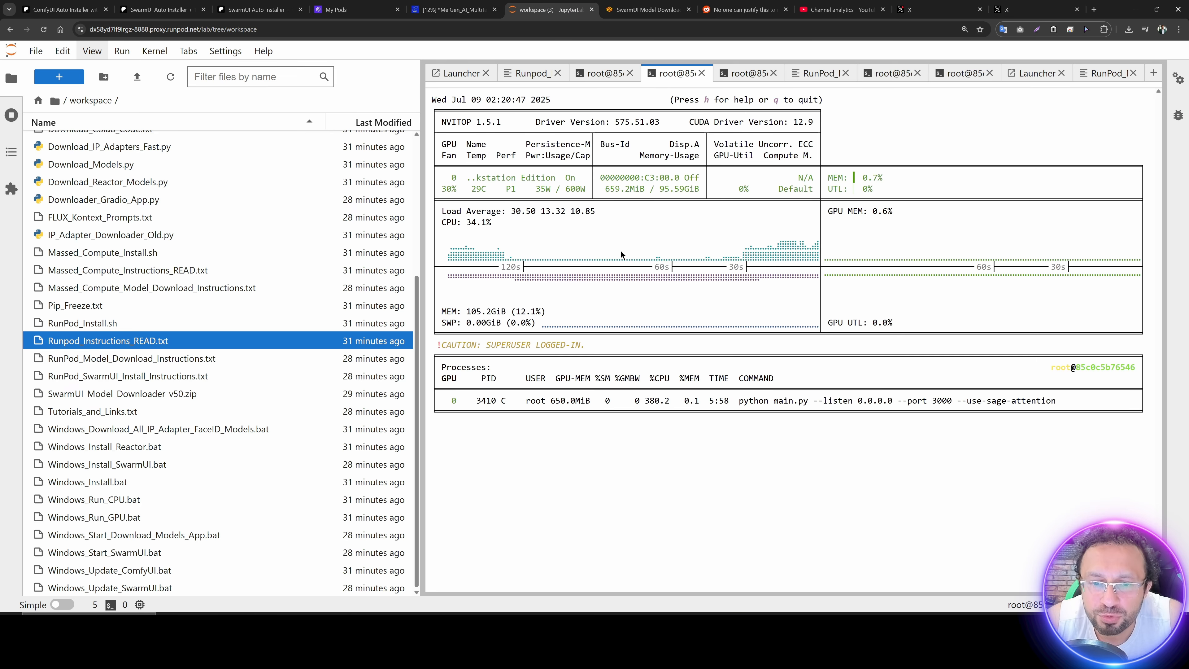
pyautogui.press('Down')
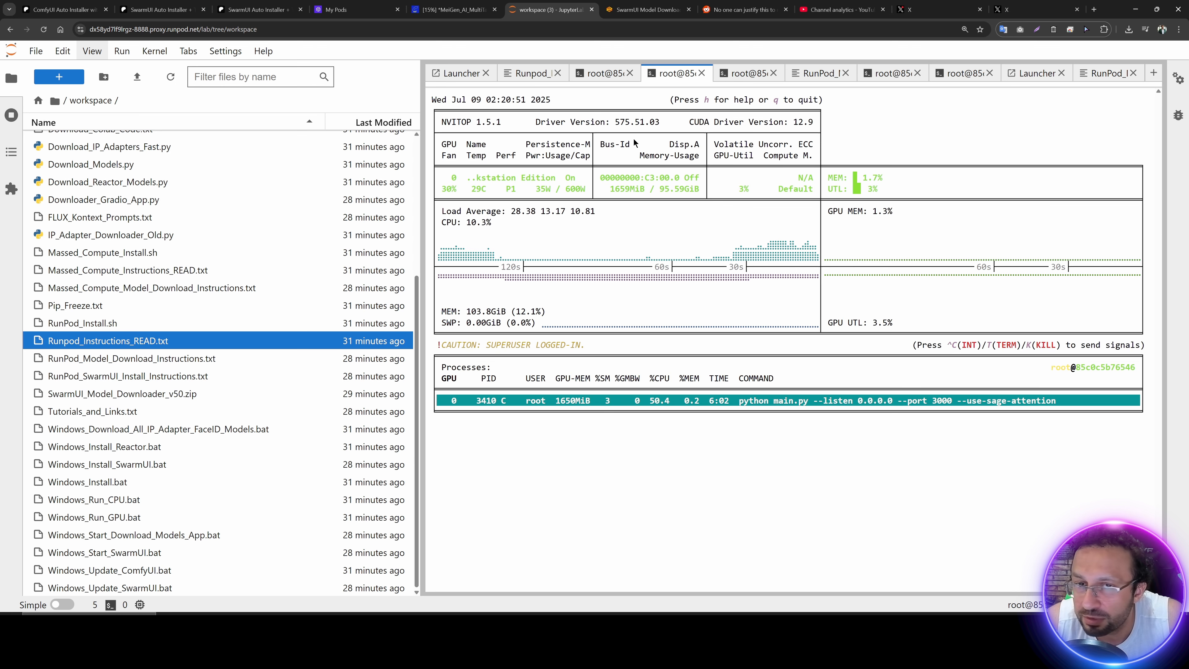
pyautogui.click(608, 74)
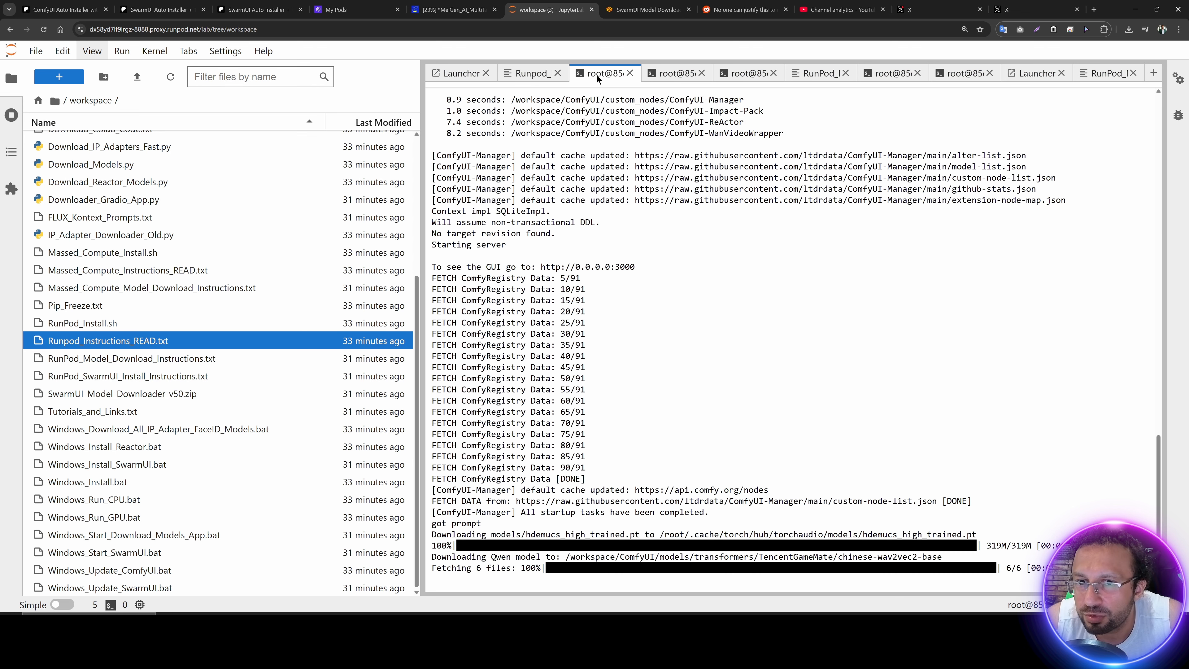
pyautogui.click(669, 76)
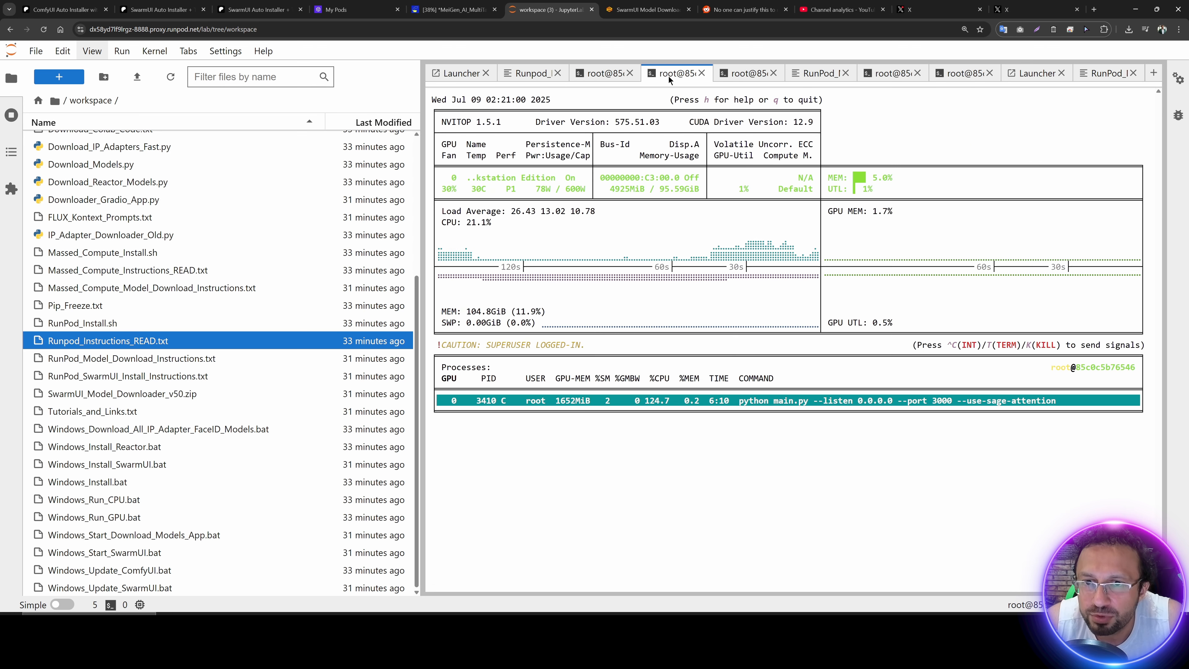
pyautogui.click(606, 74)
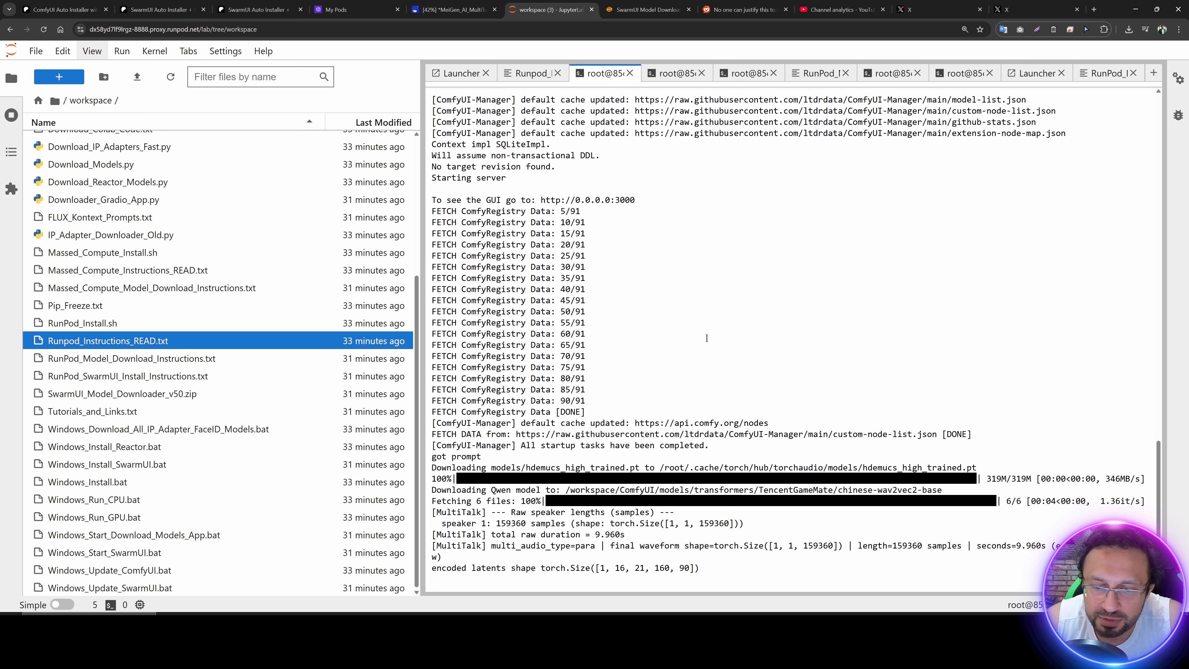
# Step: Check the latest MultiTalk log lines, then switch to ComfyUI and examine the Frames, MultiTalk Wav2Vec Embeds and AudioCrop nodes
pyautogui.moveTo(510, 534); pyautogui.dragTo(631, 536)
pyautogui.click(631, 535)
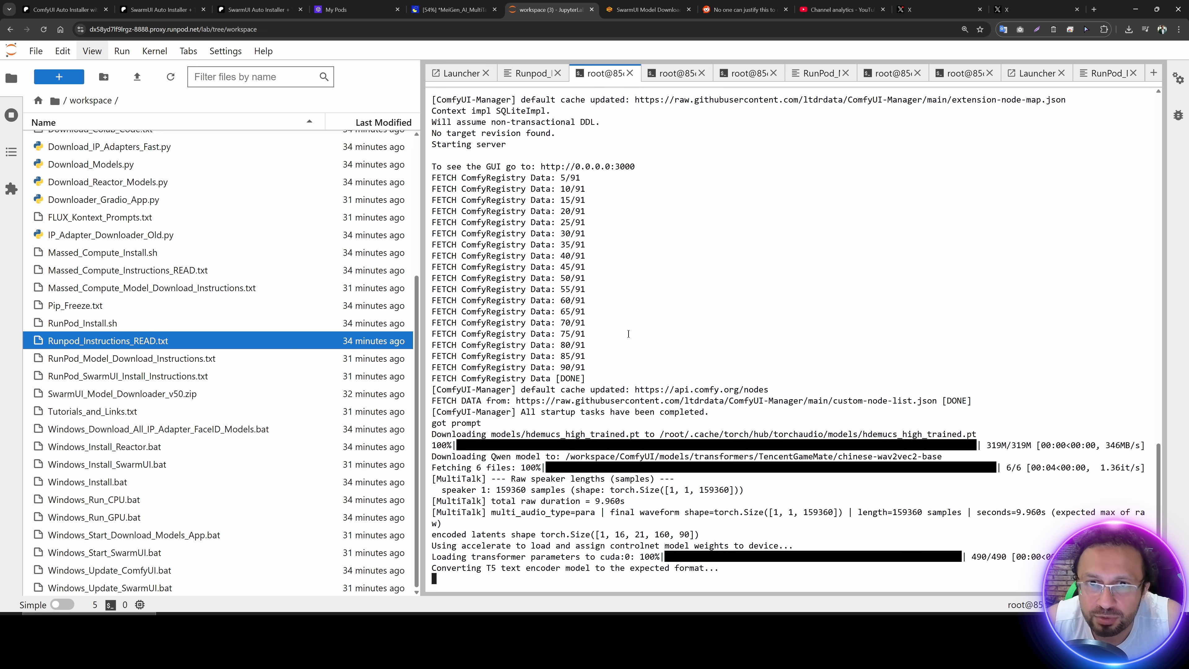
pyautogui.click(458, 9)
pyautogui.moveTo(300, 404); pyautogui.dragTo(640, 168)
pyautogui.scroll(1, 731, 291)
pyautogui.moveTo(911, 211); pyautogui.dragTo(322, 484)
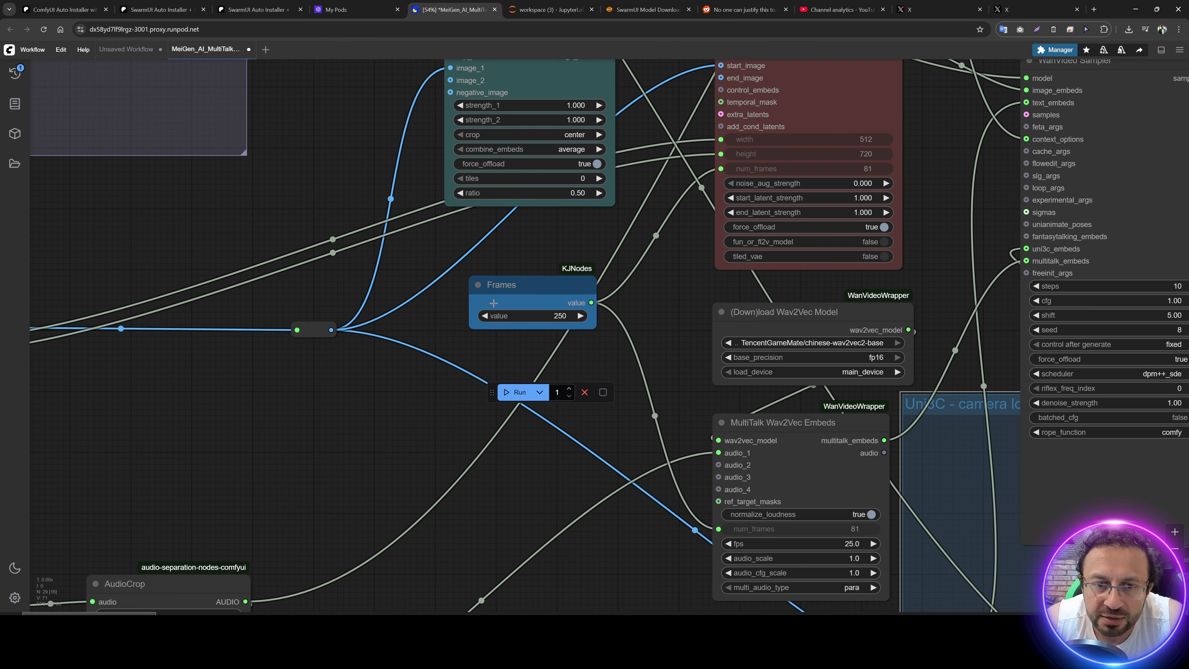
pyautogui.moveTo(371, 406); pyautogui.dragTo(560, 264)
pyautogui.moveTo(494, 475); pyautogui.dragTo(479, 373)
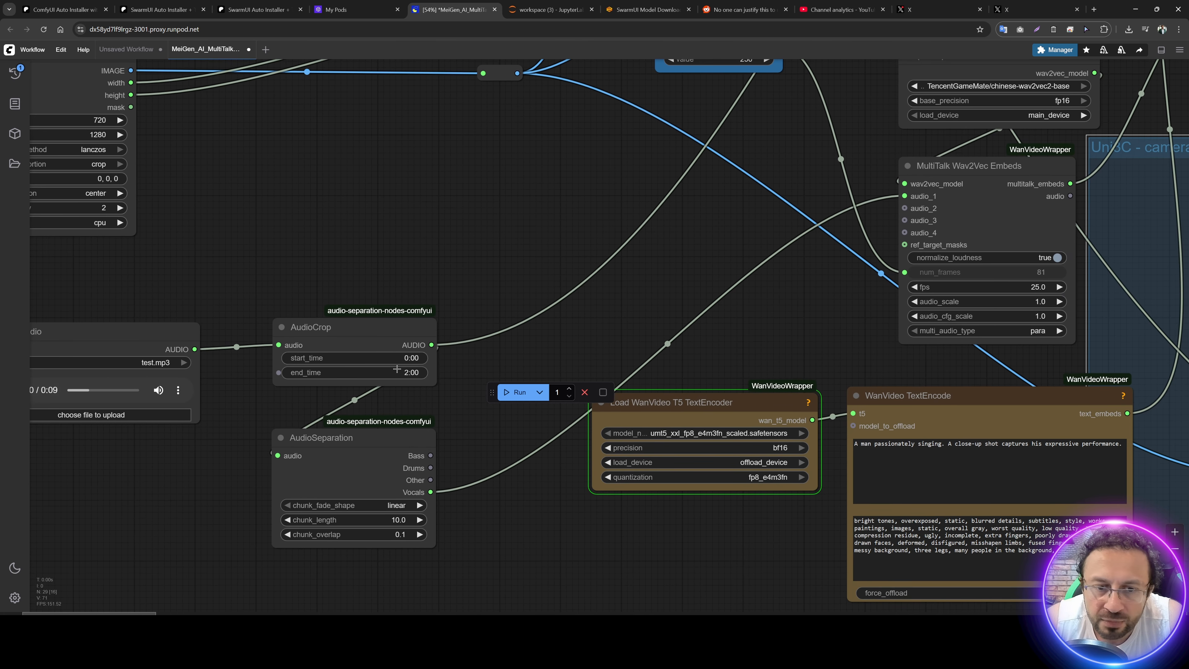
pyautogui.moveTo(469, 250); pyautogui.dragTo(313, 558)
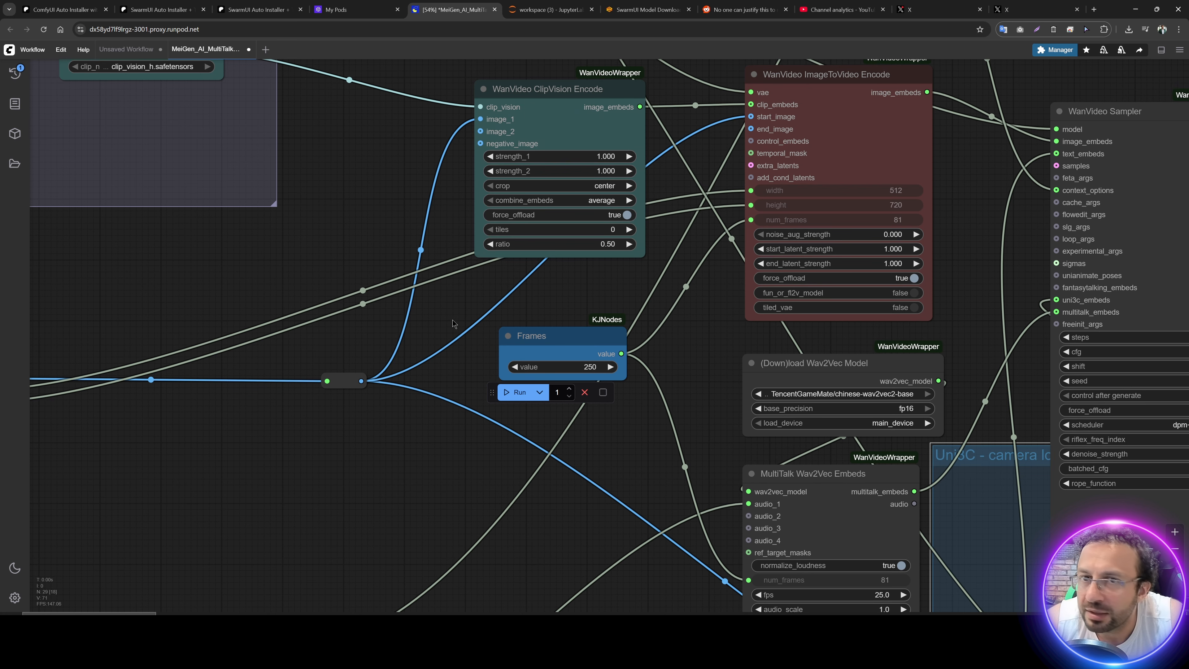
# Step: Switch to JupyterLab and follow the model loading by comparing the nvitop GPU monitor with the ComfyUI terminal log
pyautogui.click(559, 4)
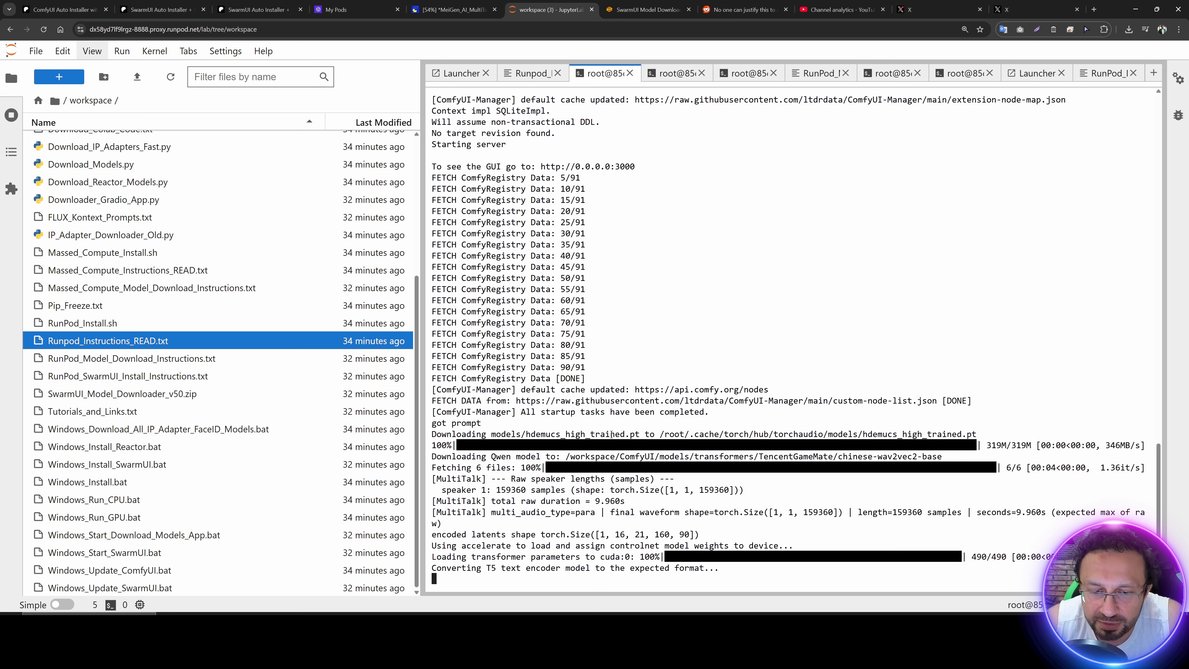
pyautogui.click(678, 74)
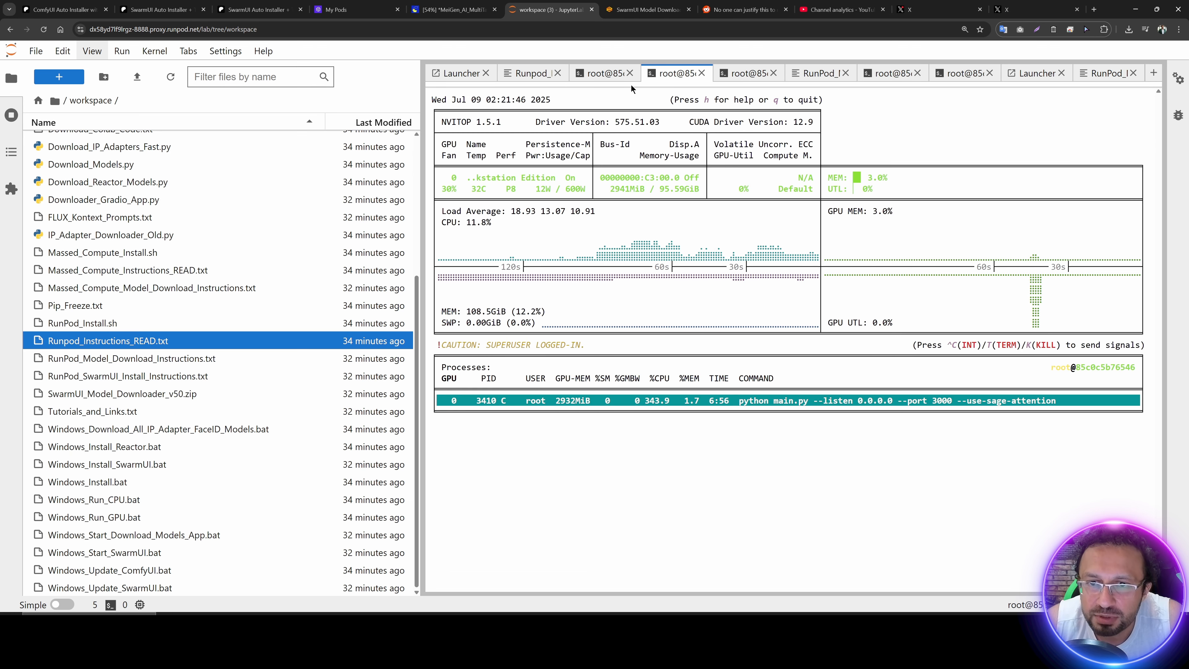
pyautogui.click(606, 74)
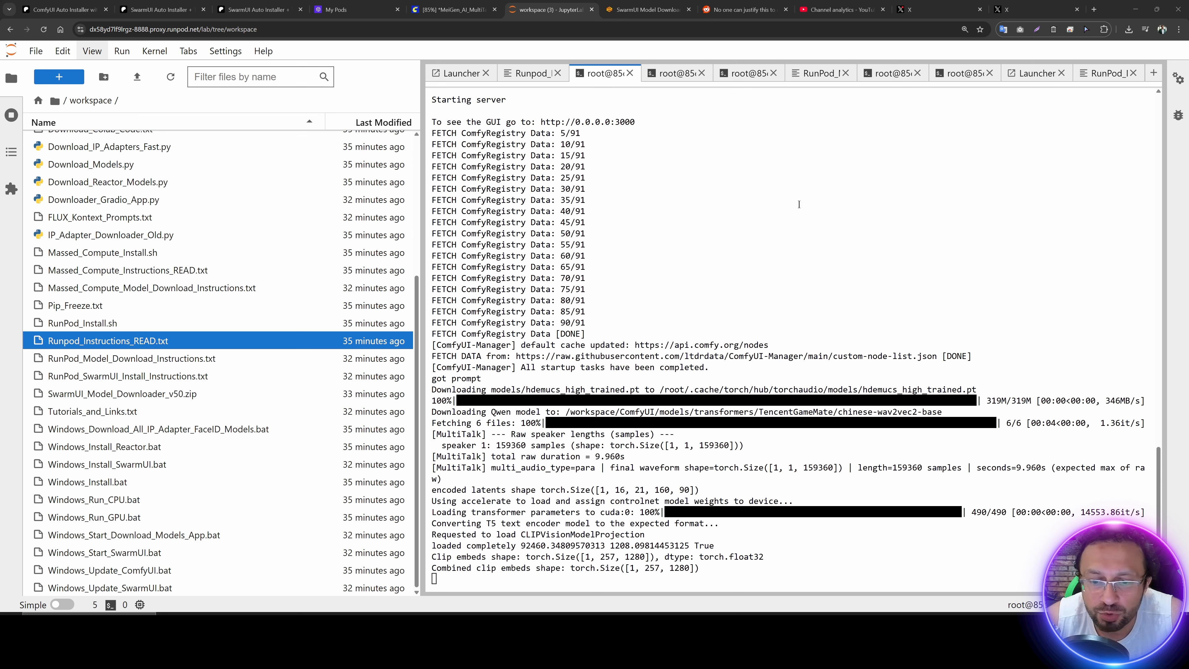
pyautogui.click(670, 74)
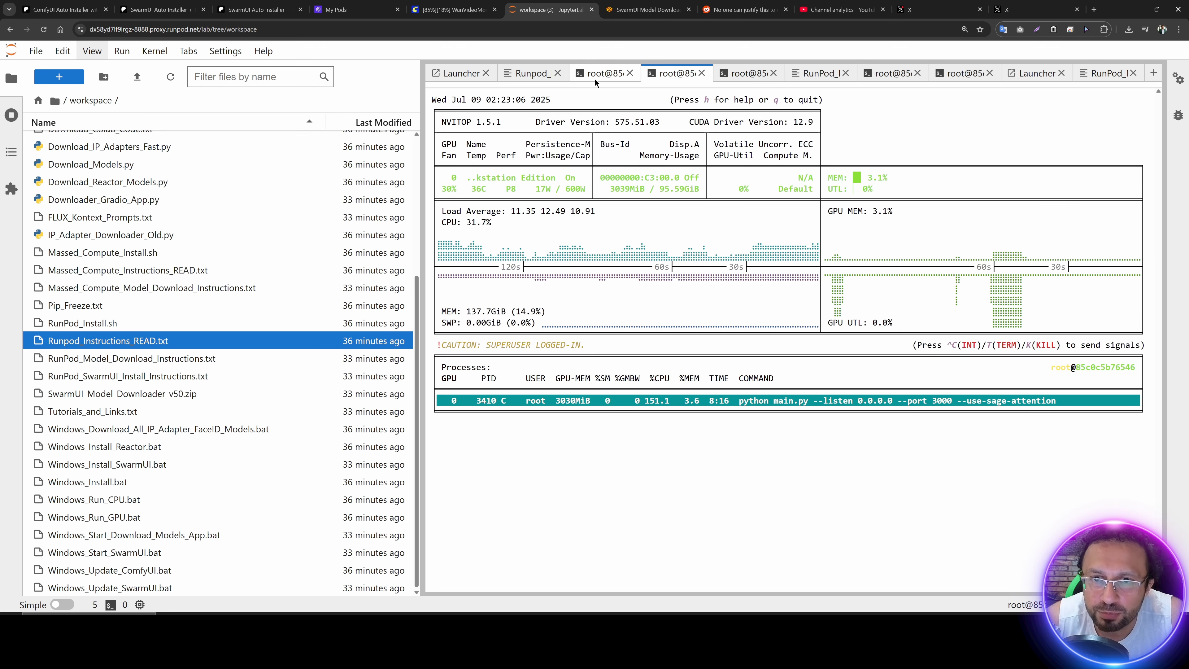
pyautogui.click(600, 72)
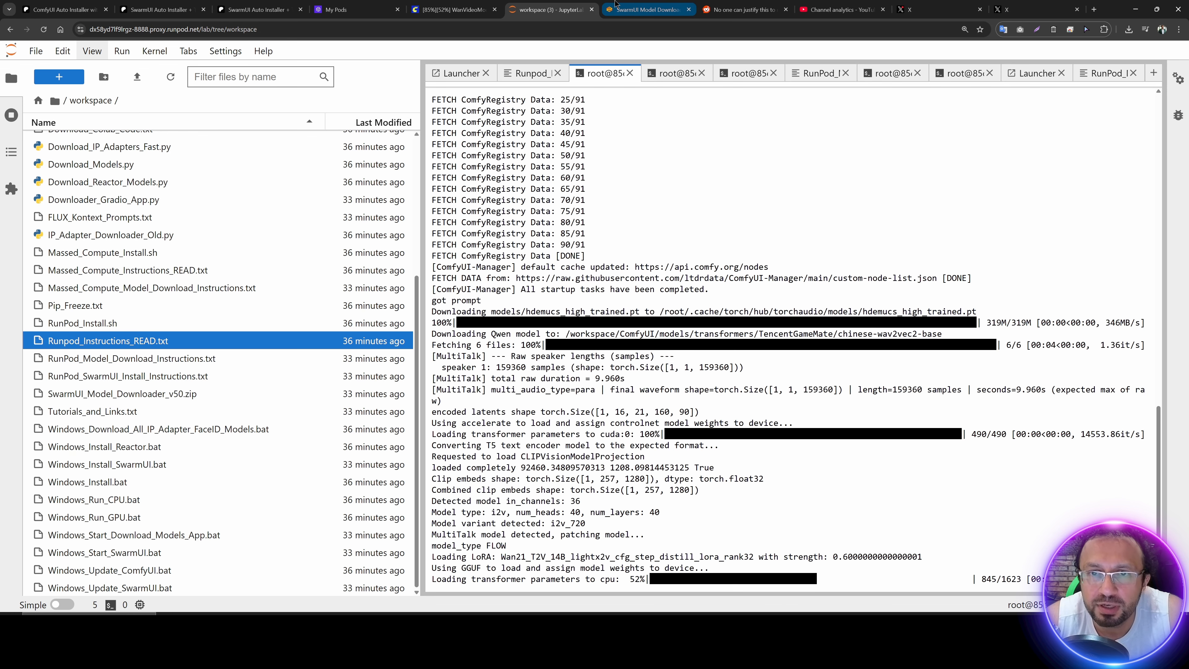
# Step: Switch to ComfyUI and examine the running WanVideo Model Loader node and the WanVideo BlockSwap node's settings
pyautogui.click(451, 9)
pyautogui.moveTo(335, 164); pyautogui.dragTo(786, 541)
pyautogui.moveTo(286, 201); pyautogui.dragTo(529, 212)
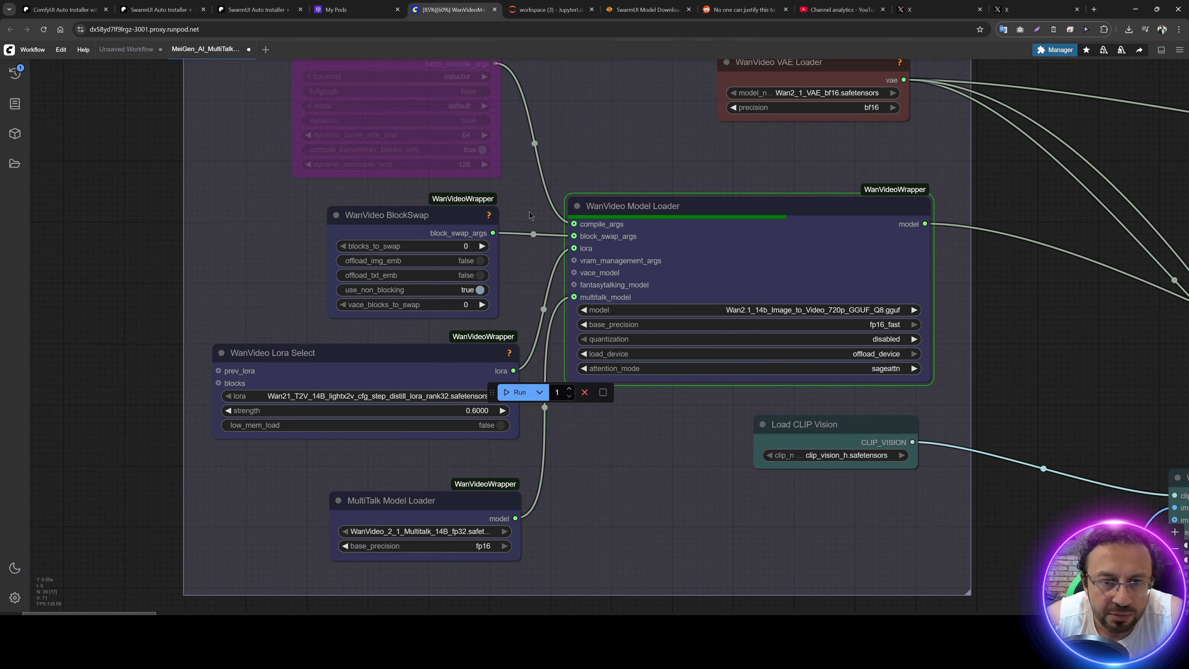
pyautogui.rightClick(407, 211)
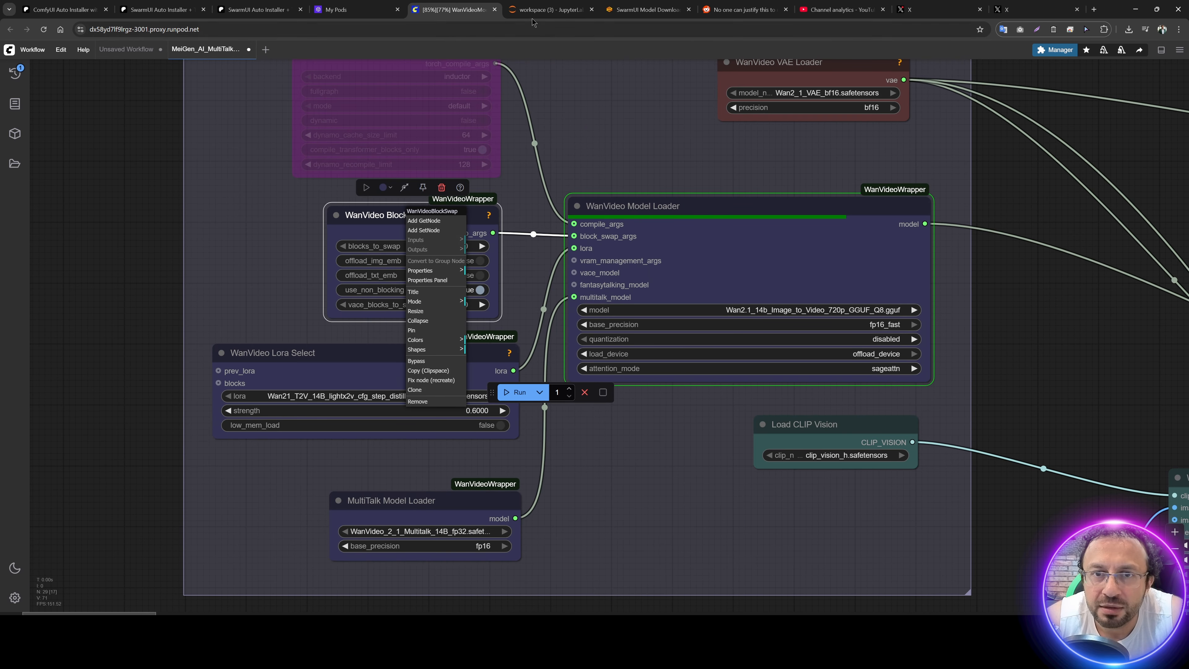
# Step: Switch to JupyterLab and check the block swap summary in the terminal log and the GPU load in nvitop
pyautogui.click(530, 7)
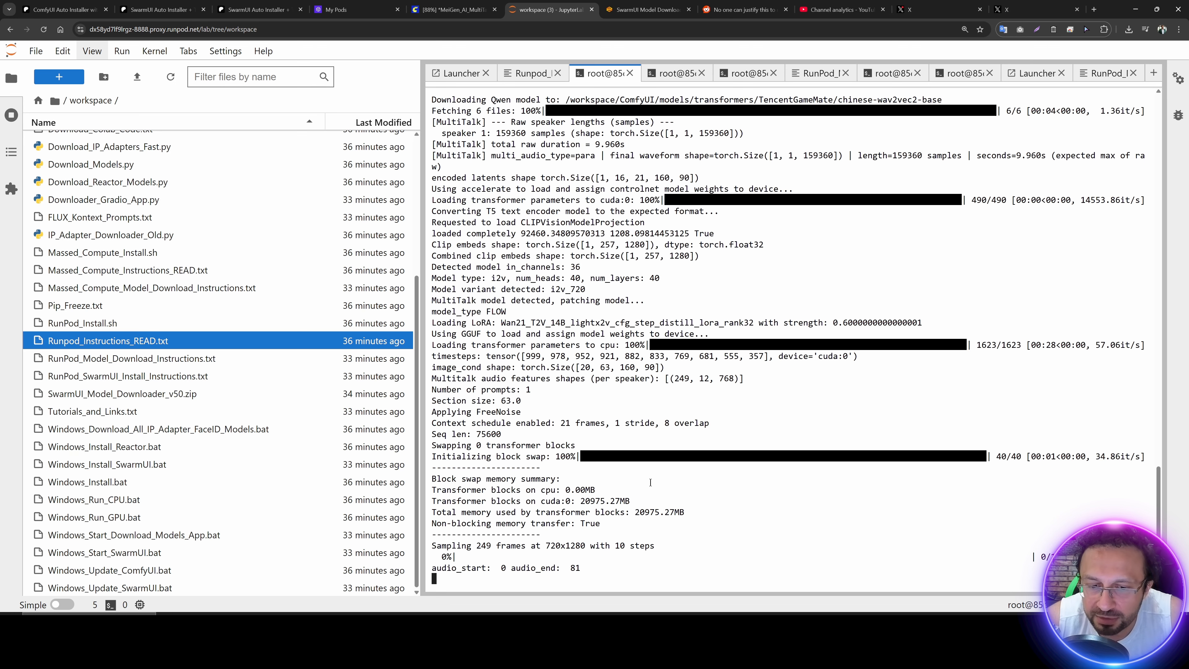
pyautogui.click(675, 73)
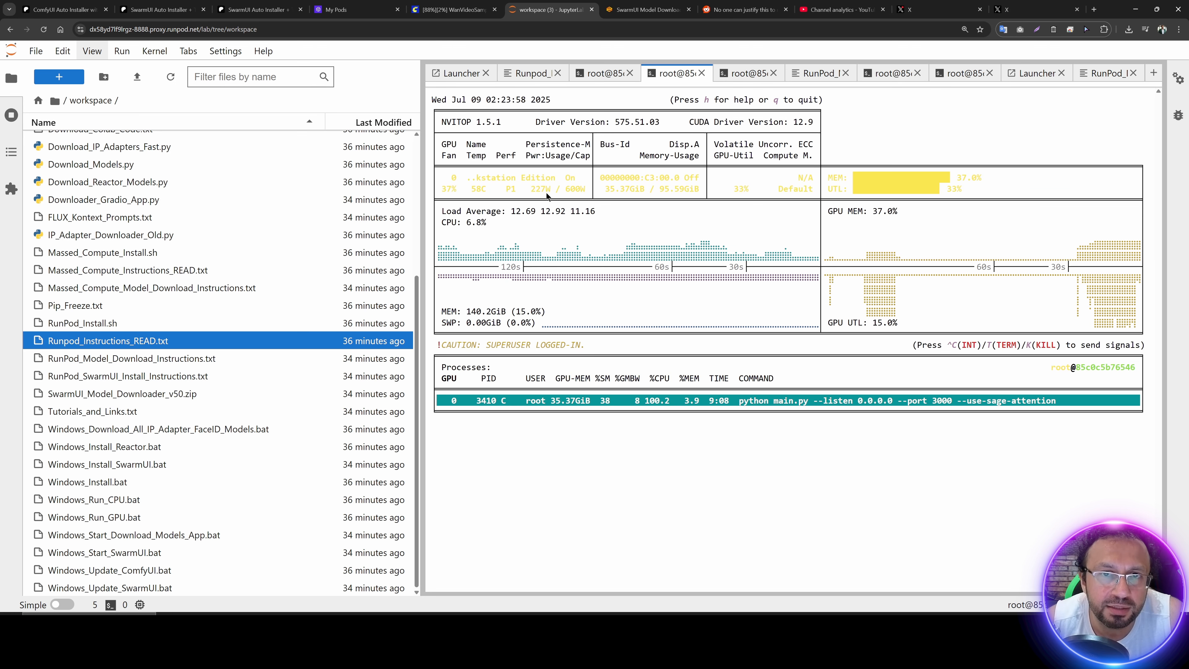
pyautogui.click(604, 73)
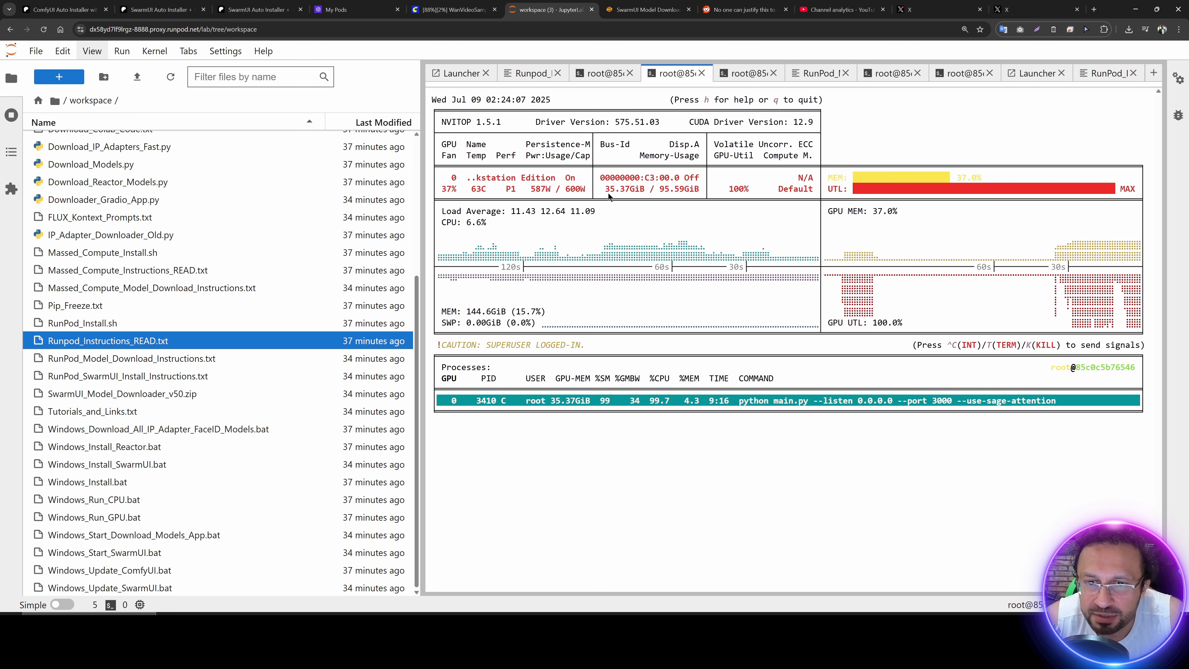
pyautogui.click(602, 73)
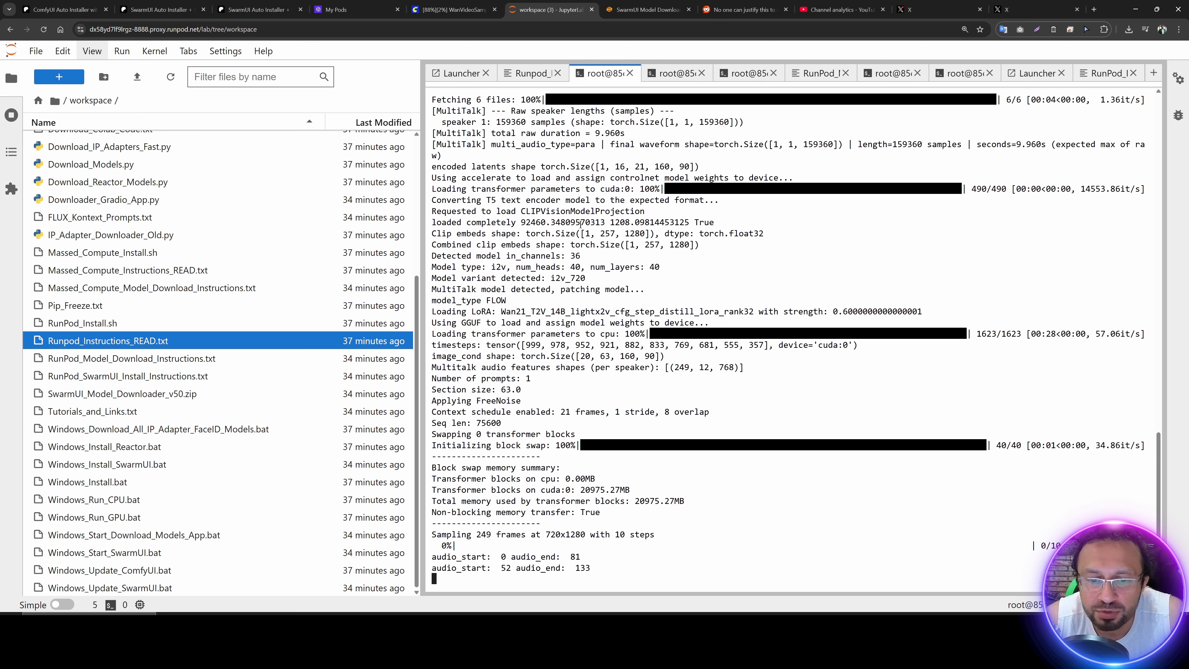
# Step: Examine the audio_start and audio_end ranges in the sampling log and compare them with the Frames node's value in ComfyUI
pyautogui.moveTo(584, 557); pyautogui.dragTo(500, 557)
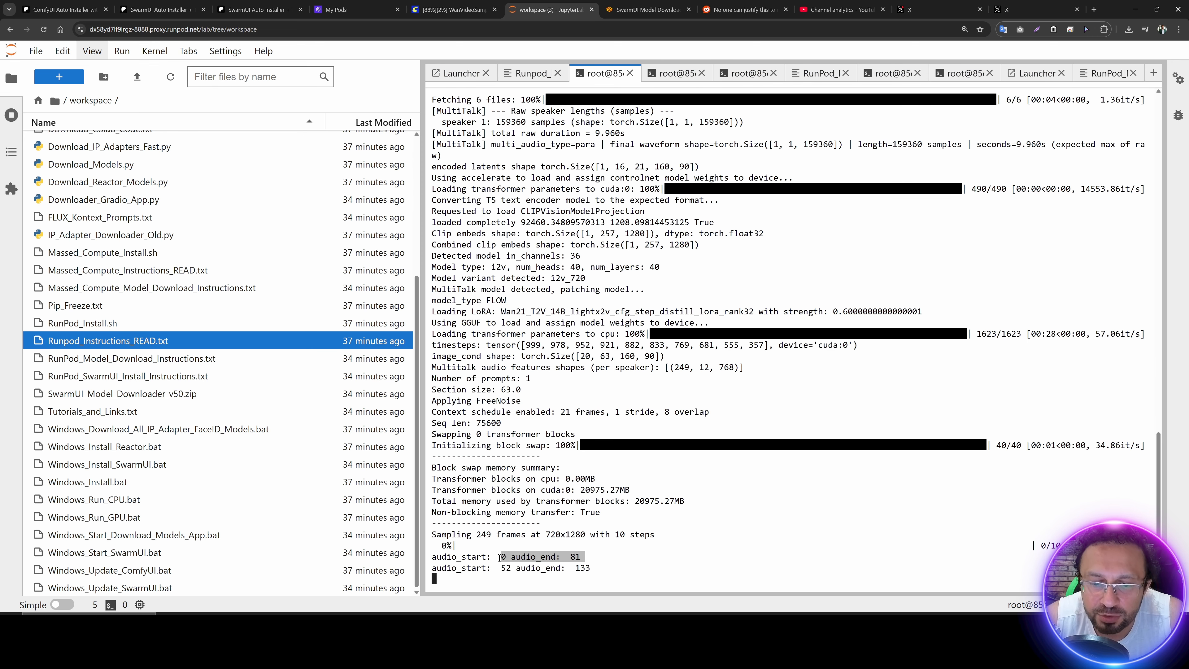
pyautogui.click(563, 556)
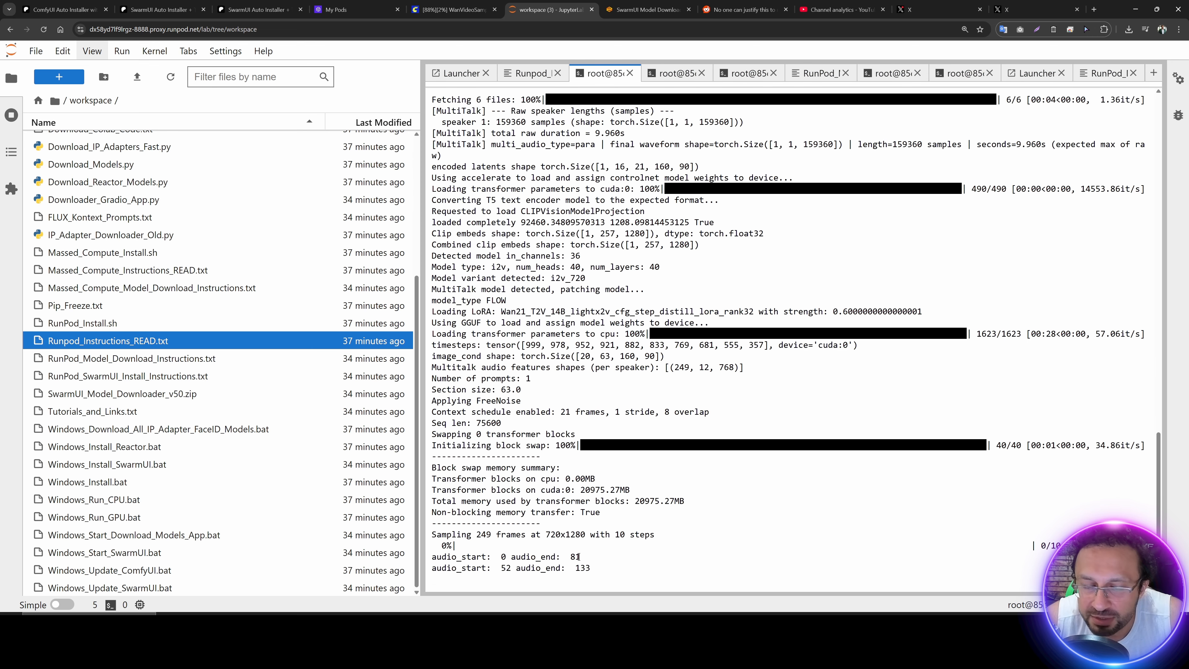
pyautogui.doubleClick(506, 567)
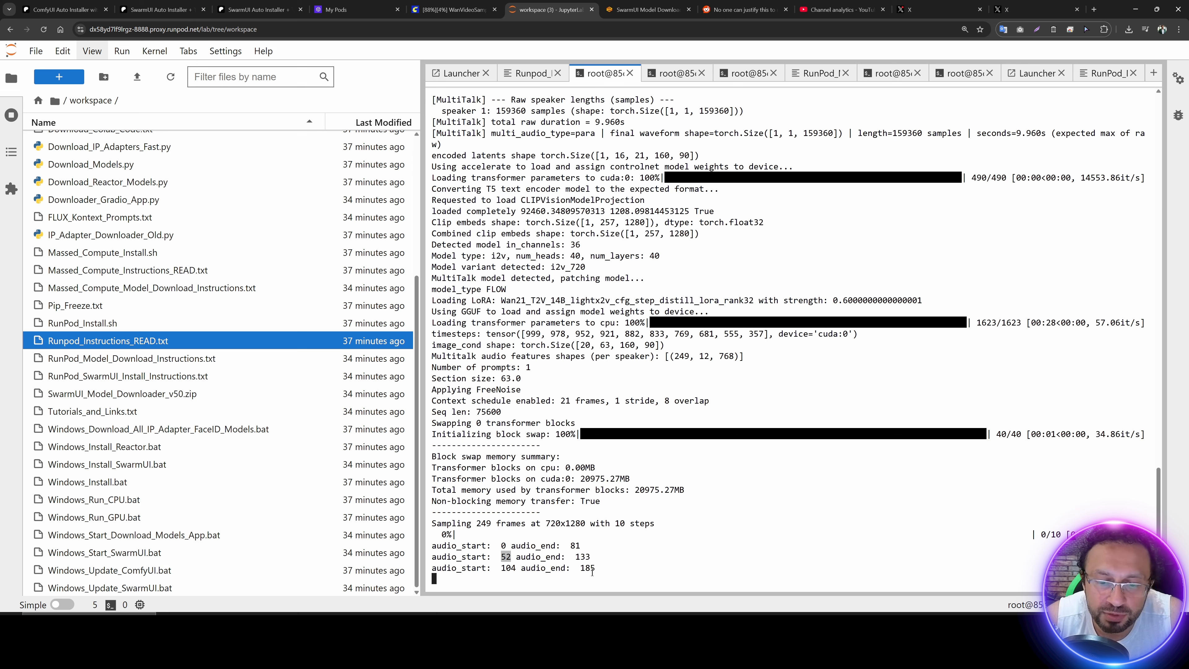
pyautogui.doubleClick(592, 568)
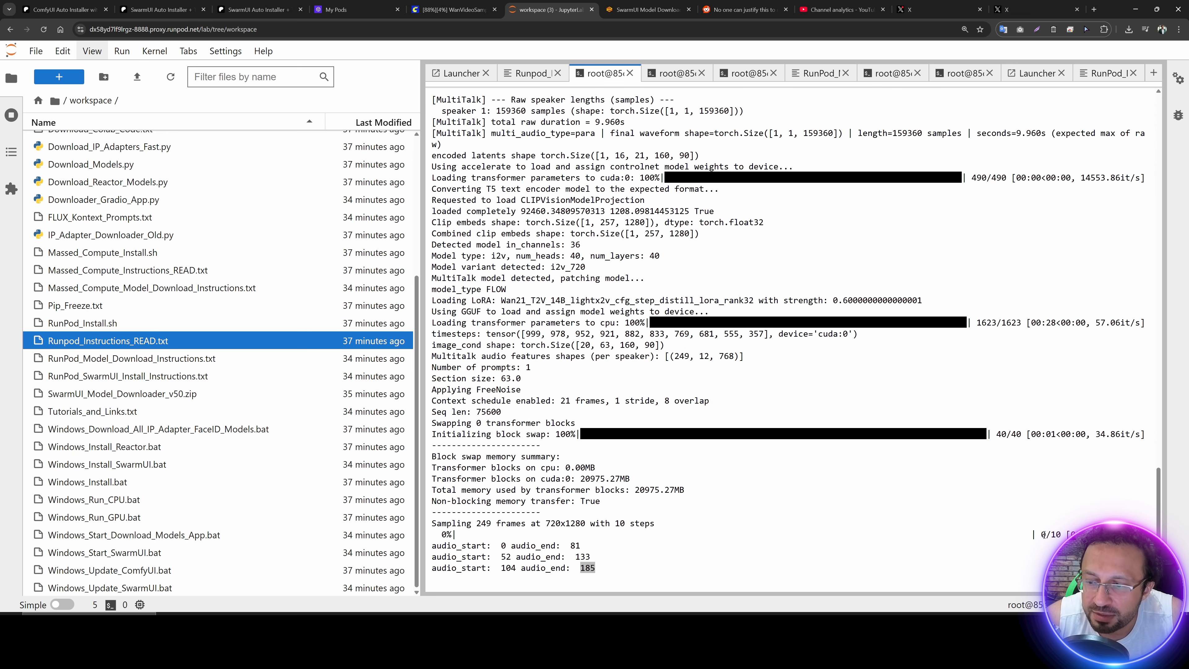
pyautogui.click(1055, 535)
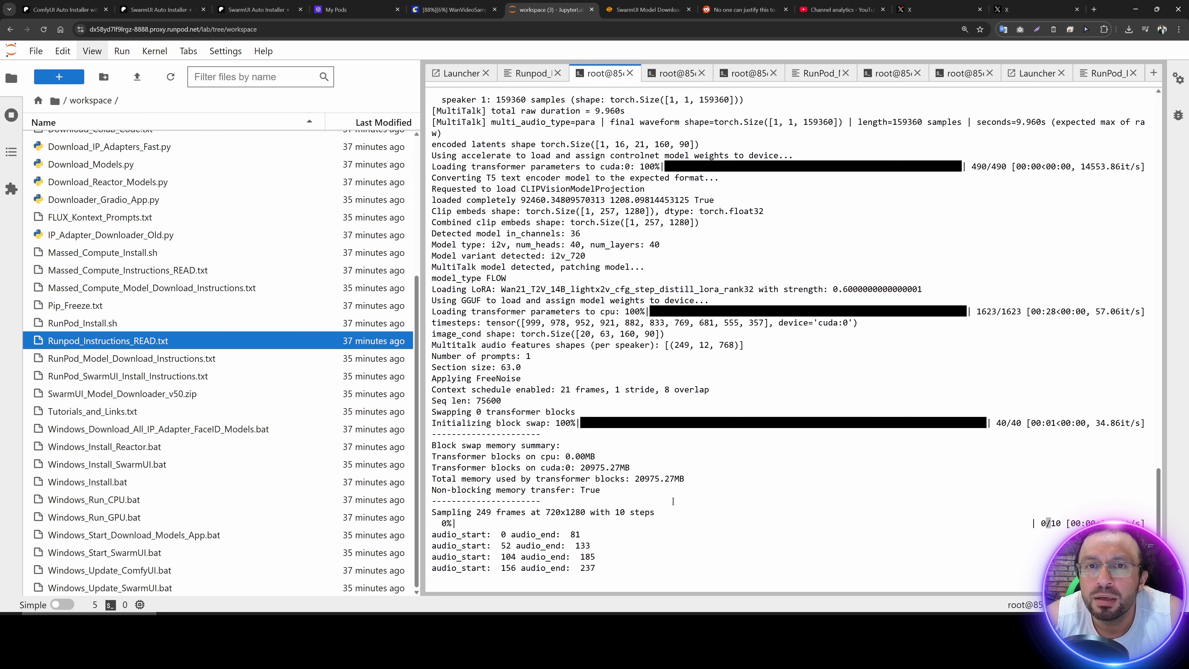
pyautogui.click(454, 10)
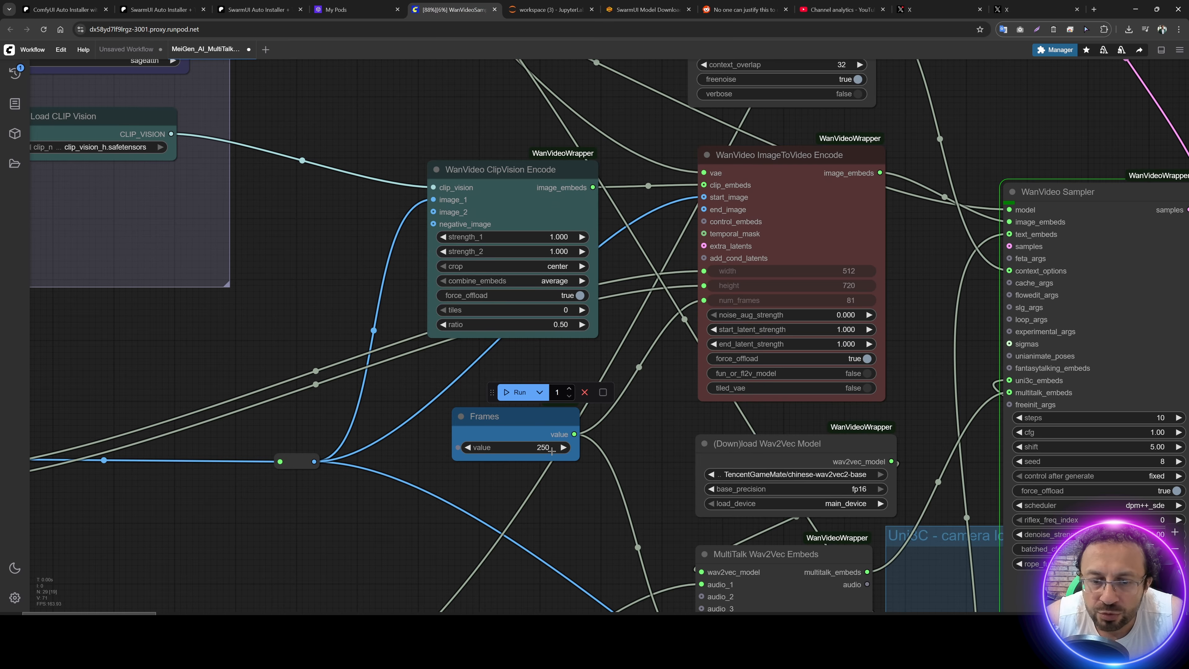
pyautogui.click(521, 7)
pyautogui.moveTo(595, 567); pyautogui.dragTo(485, 568)
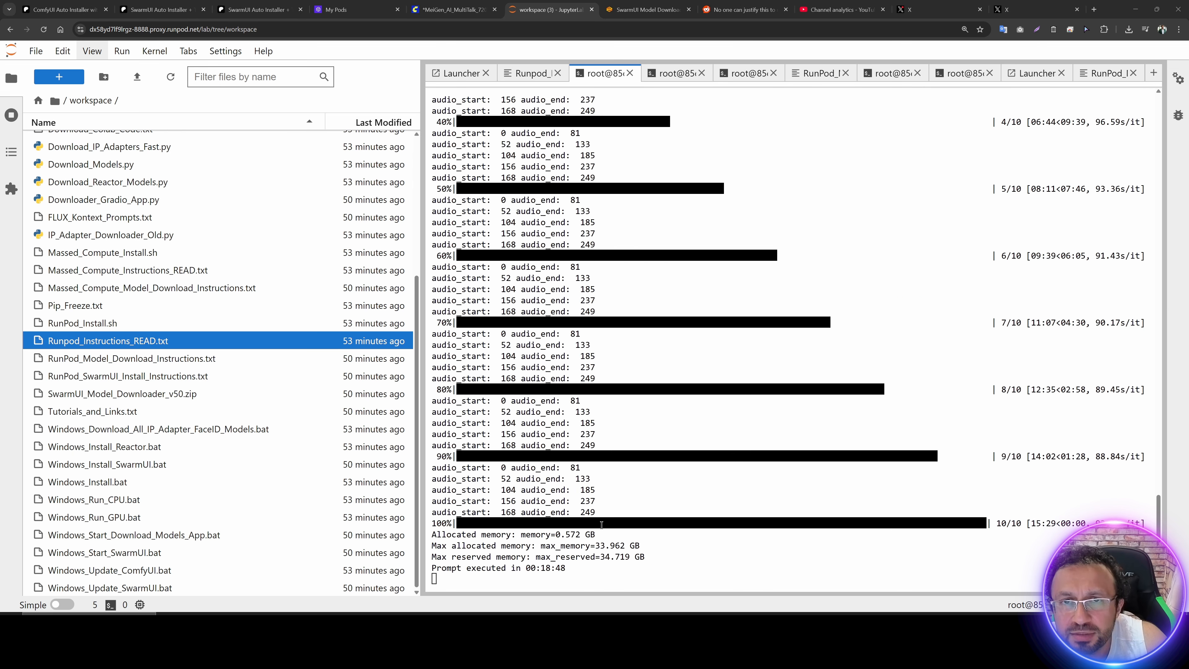
# Step: Switch to ComfyUI and view the generated singing video in the Video Combine node
pyautogui.click(449, 9)
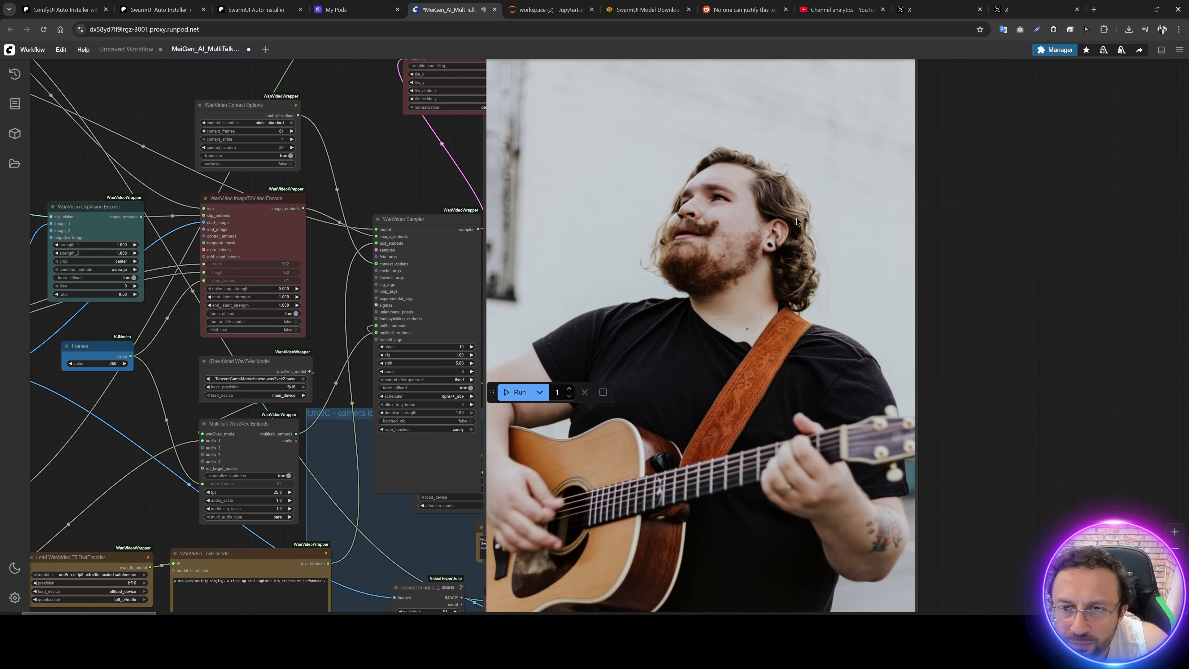
pyautogui.scroll(-2, 1001, 375)
pyautogui.moveTo(1008, 283); pyautogui.dragTo(952, 369)
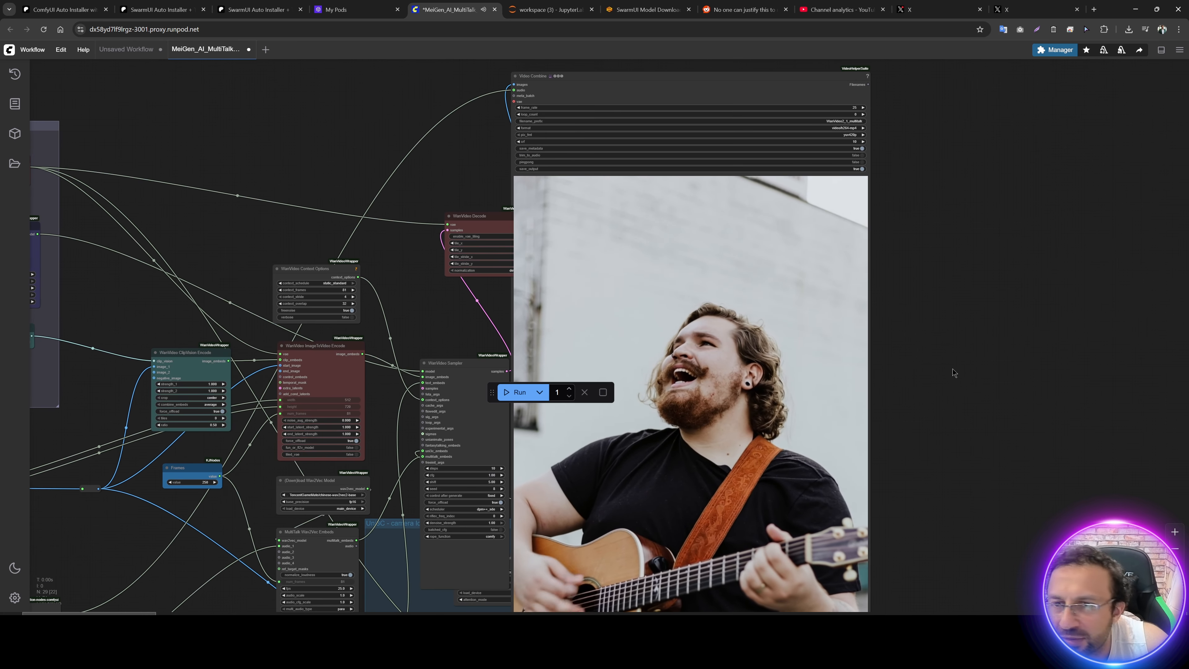
pyautogui.scroll(5, 943, 354)
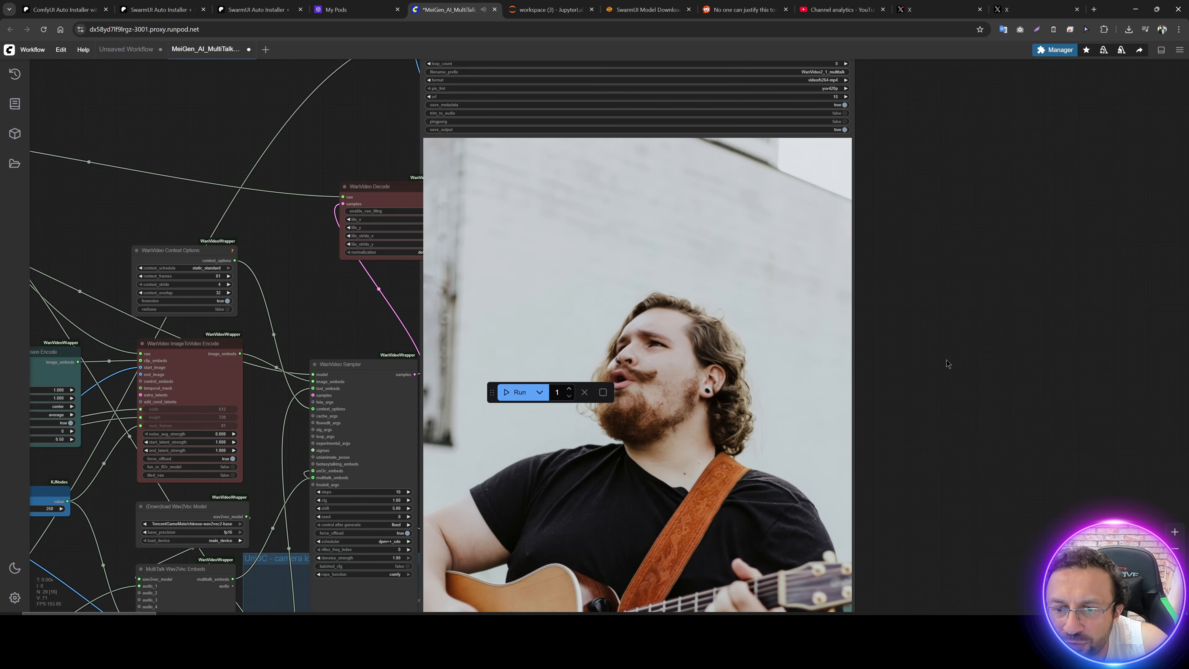
pyautogui.scroll(-2, 939, 352)
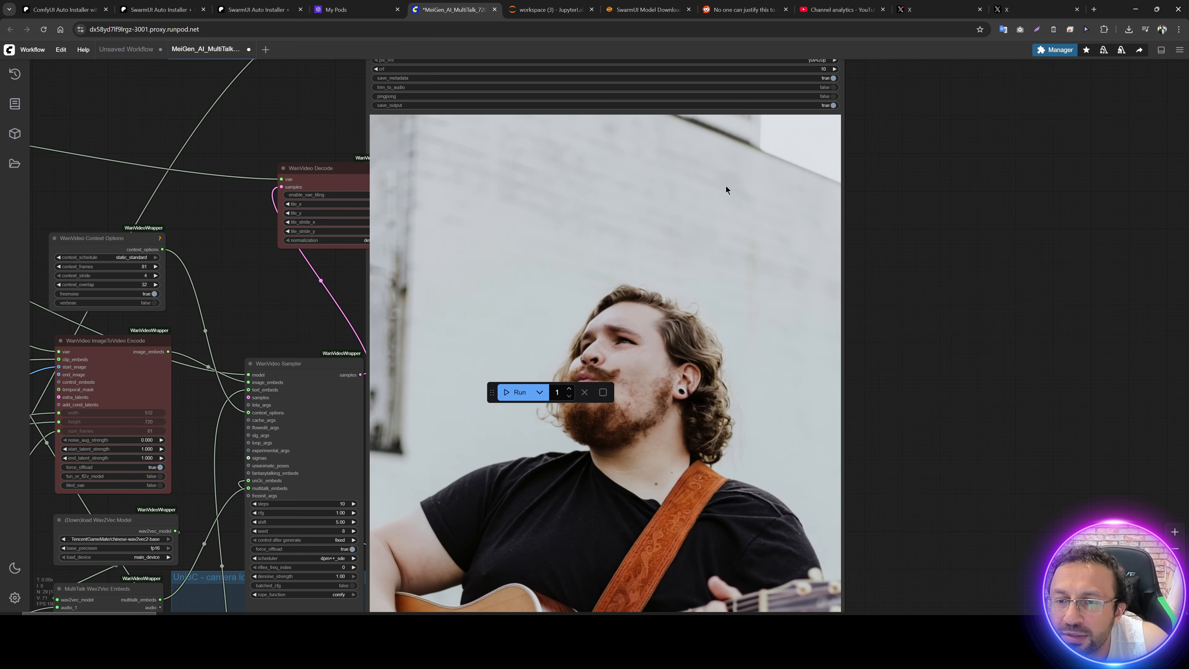
# Step: Save the generated video from the Video Combine node's preview and check it in the browser's recent downloads
pyautogui.rightClick(723, 169)
pyautogui.click(736, 203)
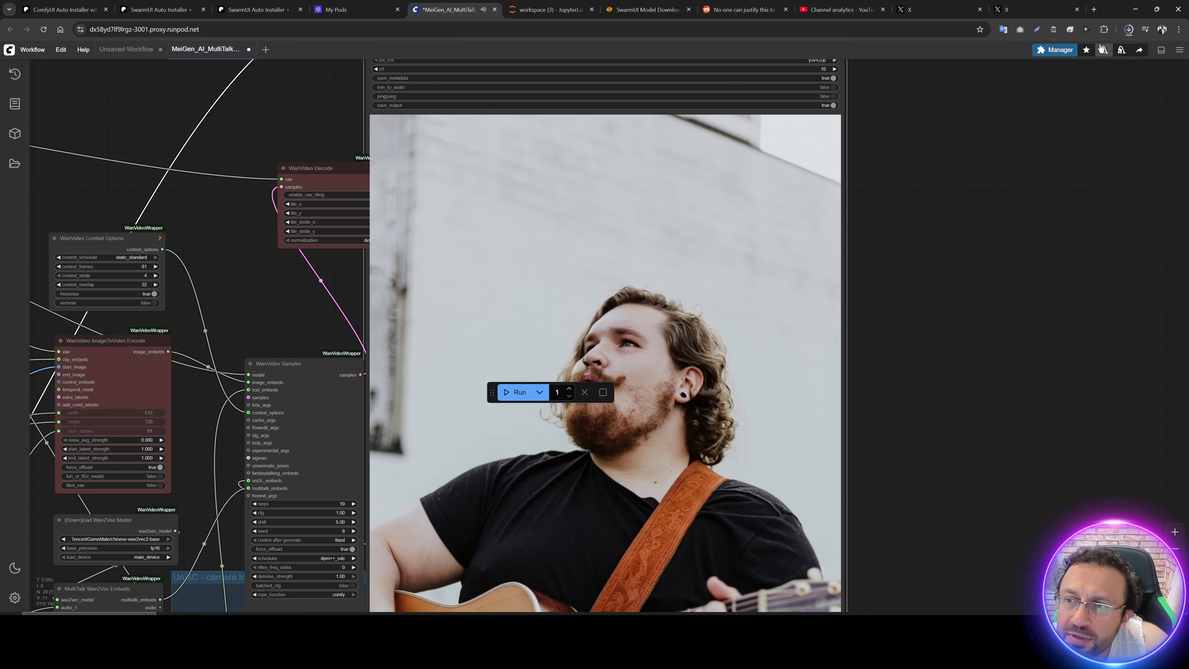
pyautogui.click(1129, 29)
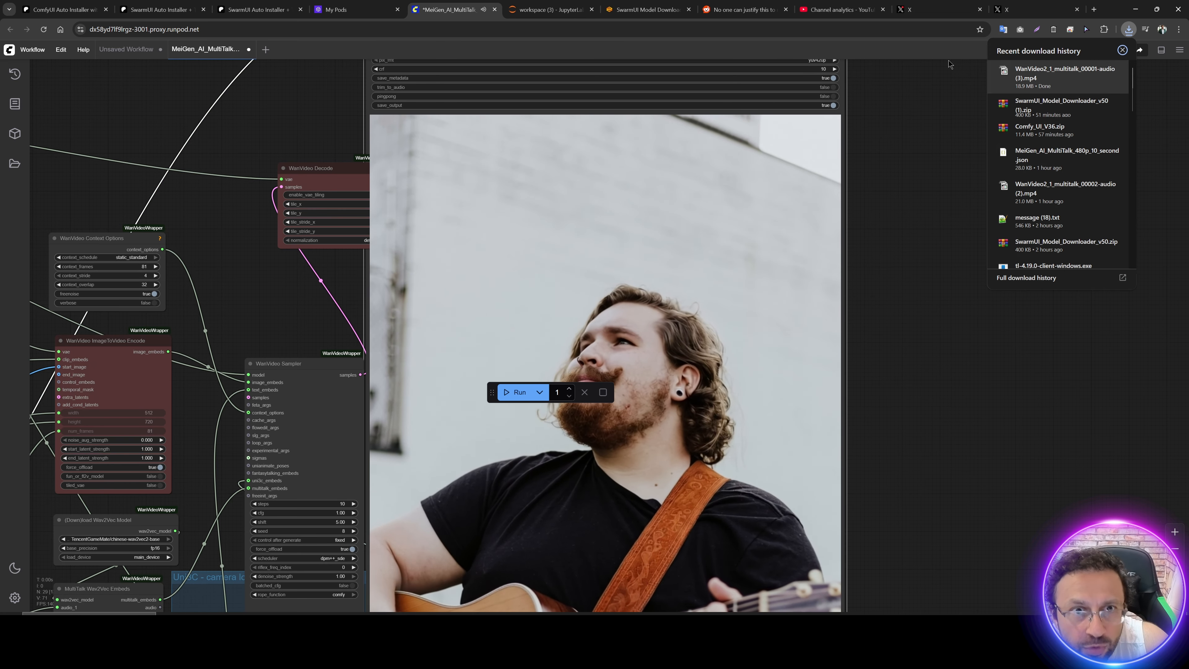
# Step: Switch to JupyterLab, open the workspace/ComfyUI/output folder and download WanVideo2_1_multitalk_00001-audio.mp4
pyautogui.click(550, 9)
pyautogui.scroll(1, 119, 269)
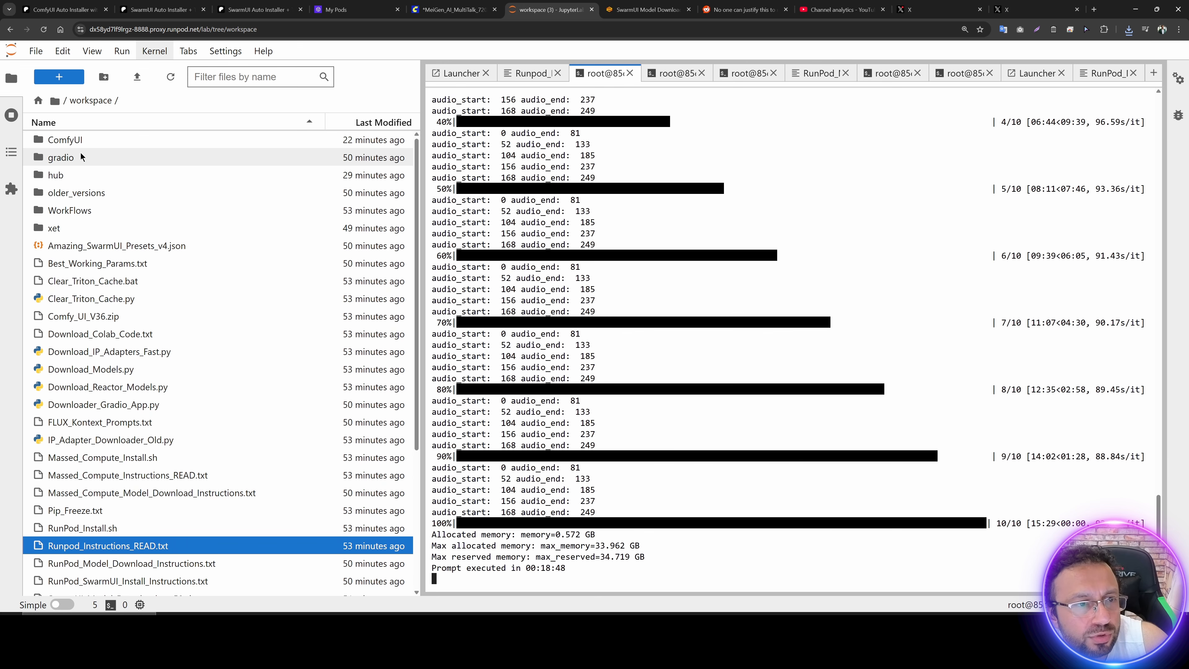
pyautogui.doubleClick(77, 144)
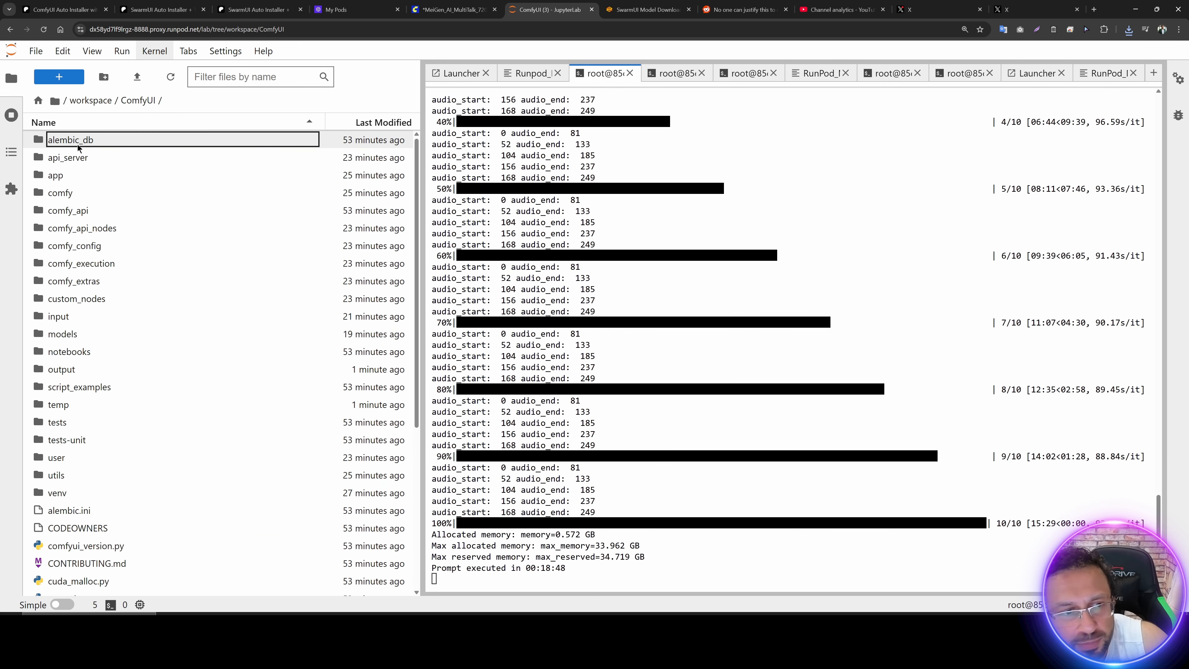
pyautogui.doubleClick(77, 372)
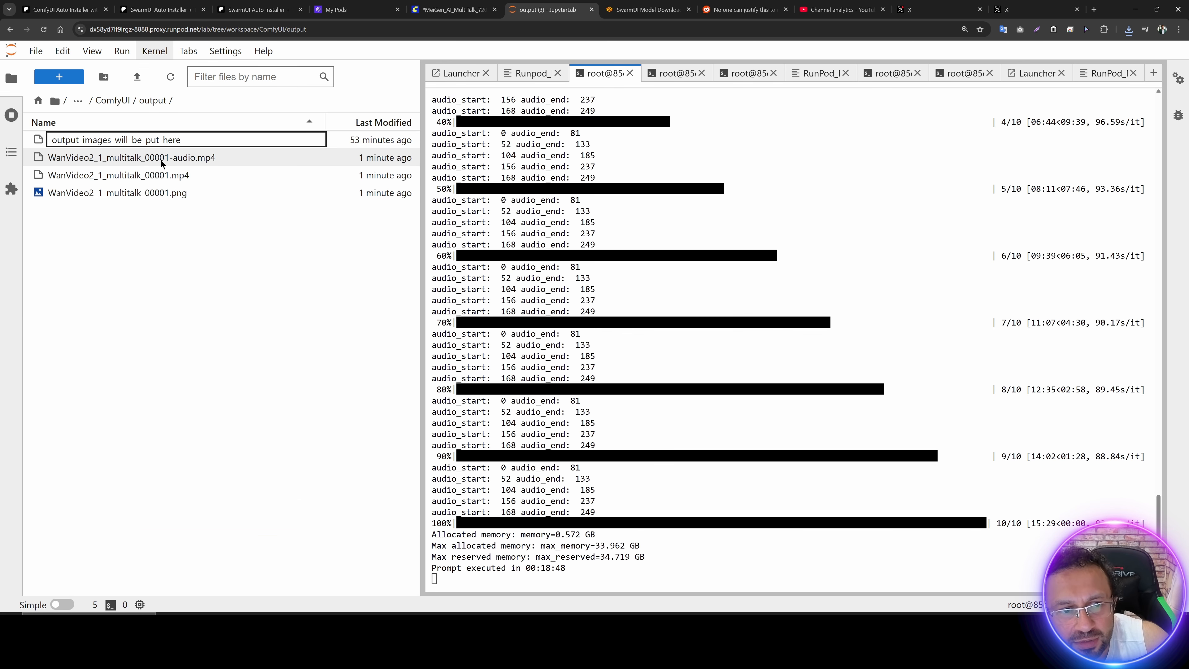
pyautogui.rightClick(161, 159)
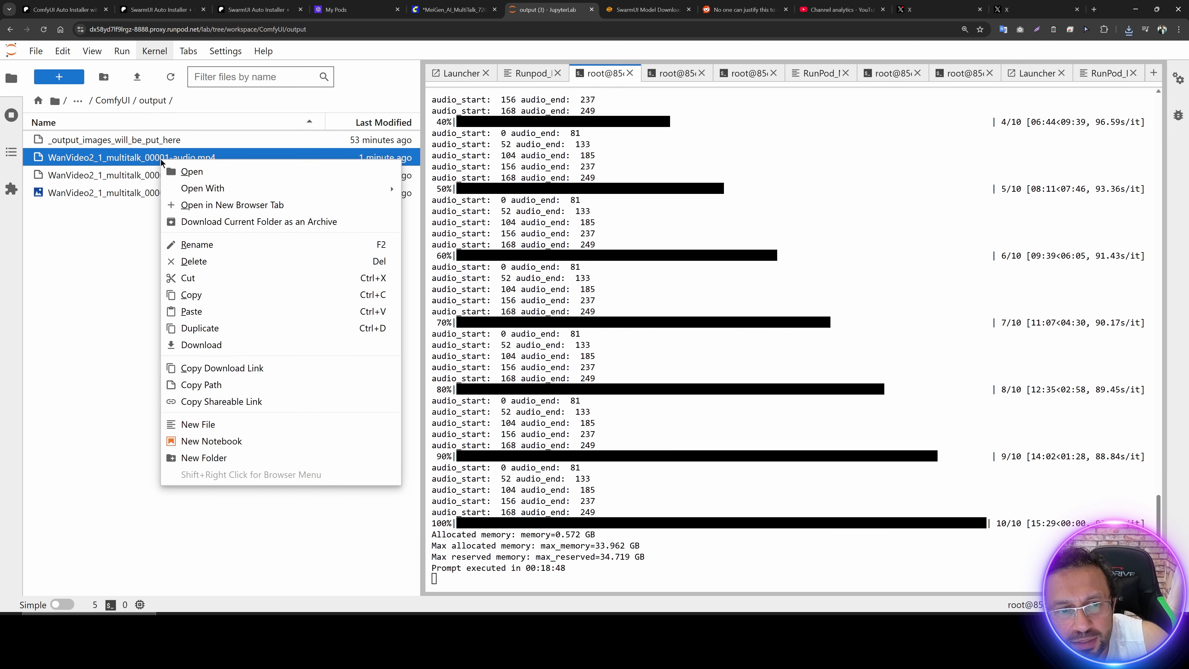
pyautogui.click(202, 345)
# Step: Download WanVideo2_1_multitalk_00001.mp4 from the output folder
pyautogui.click(164, 175)
pyautogui.rightClick(164, 175)
pyautogui.click(199, 356)
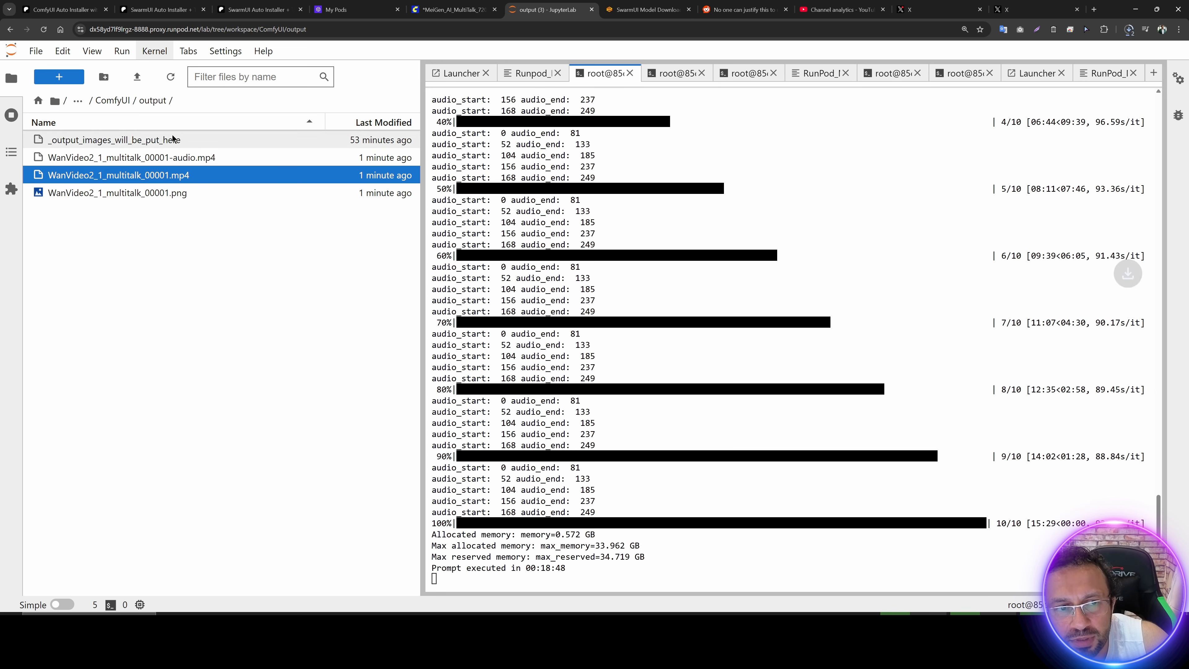
# Step: Download the output folder from workspace/ComfyUI as an archive and check it in the browser's recent downloads
pyautogui.click(112, 100)
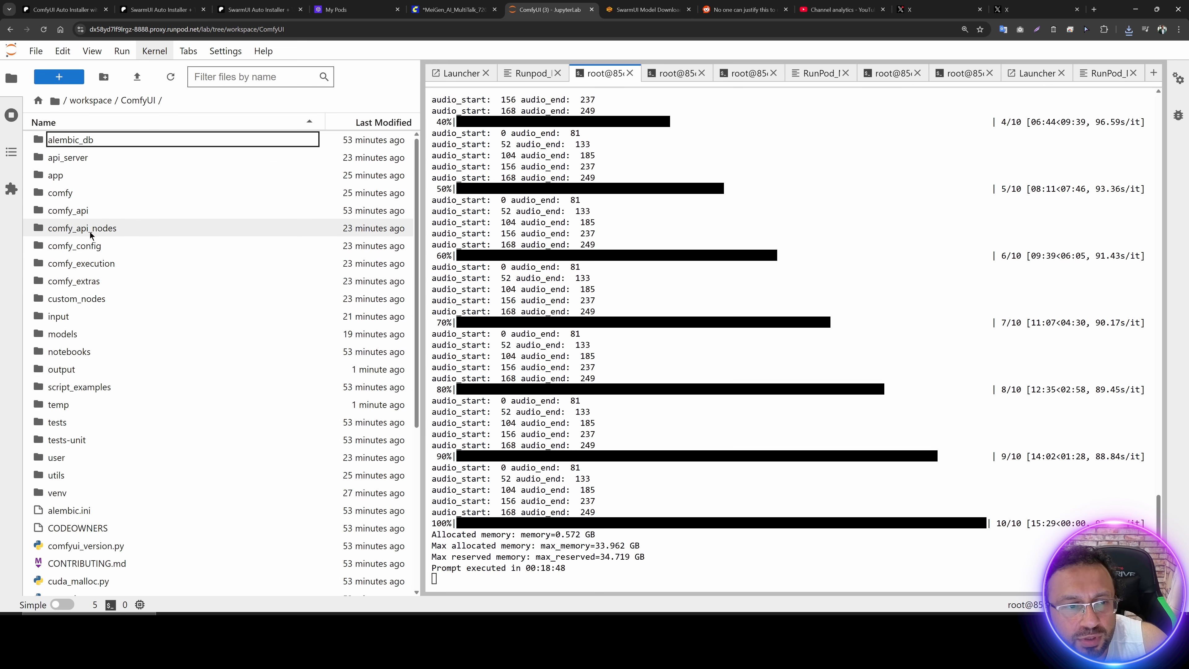
pyautogui.rightClick(70, 369)
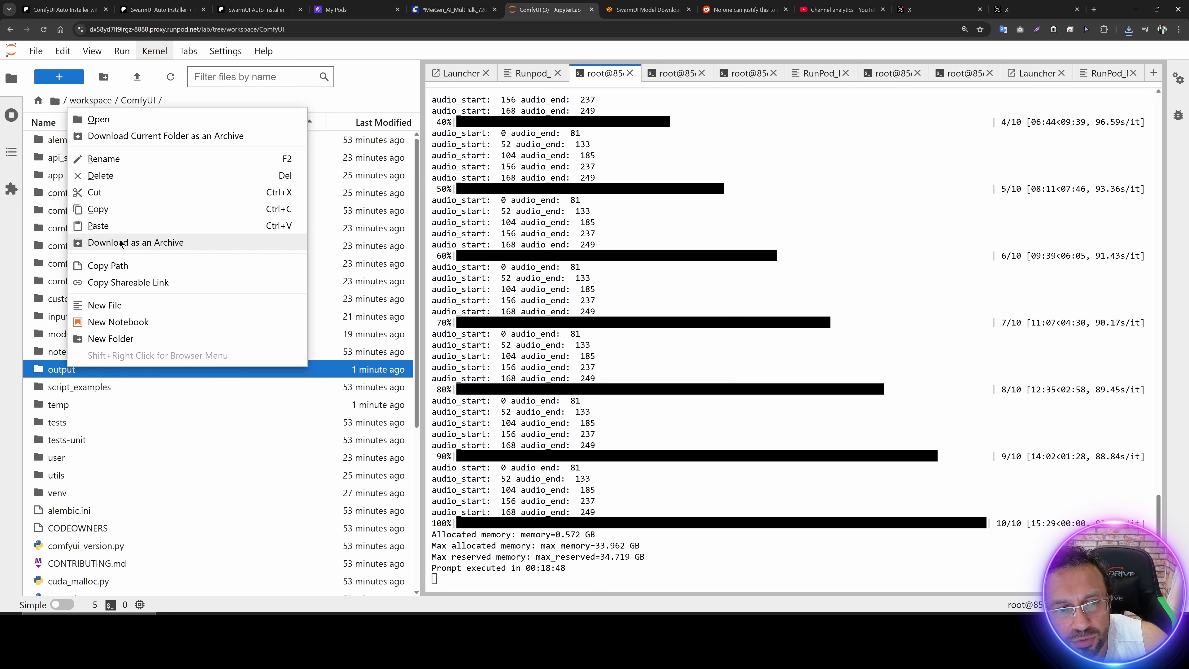
pyautogui.click(136, 244)
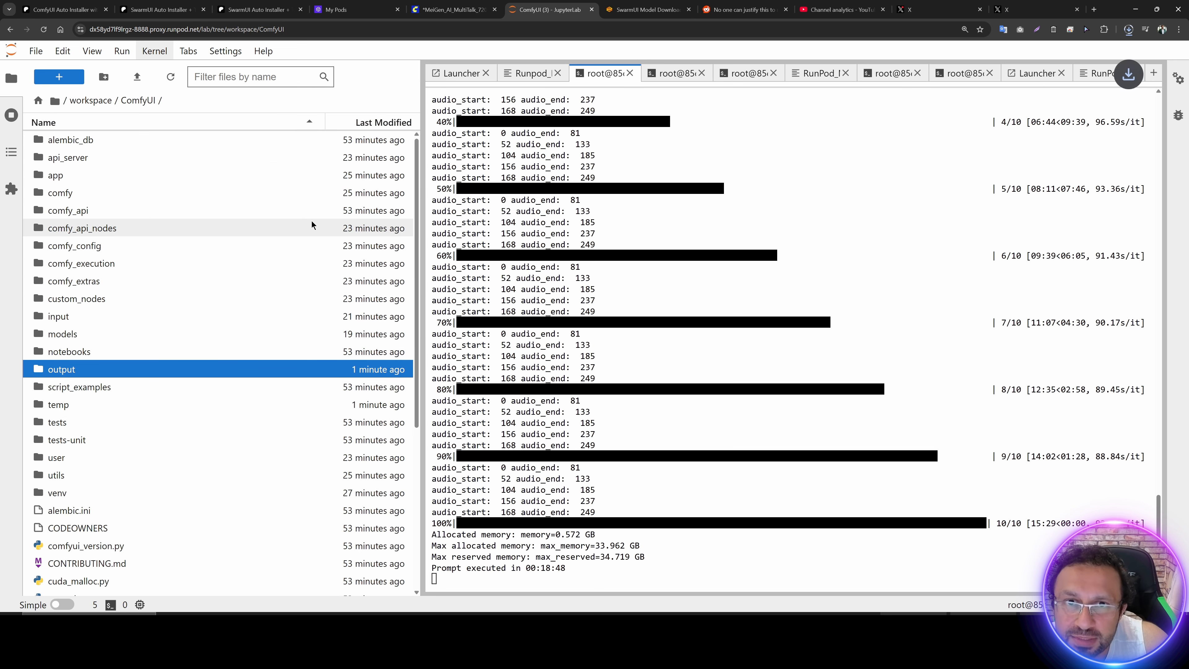
pyautogui.click(1129, 29)
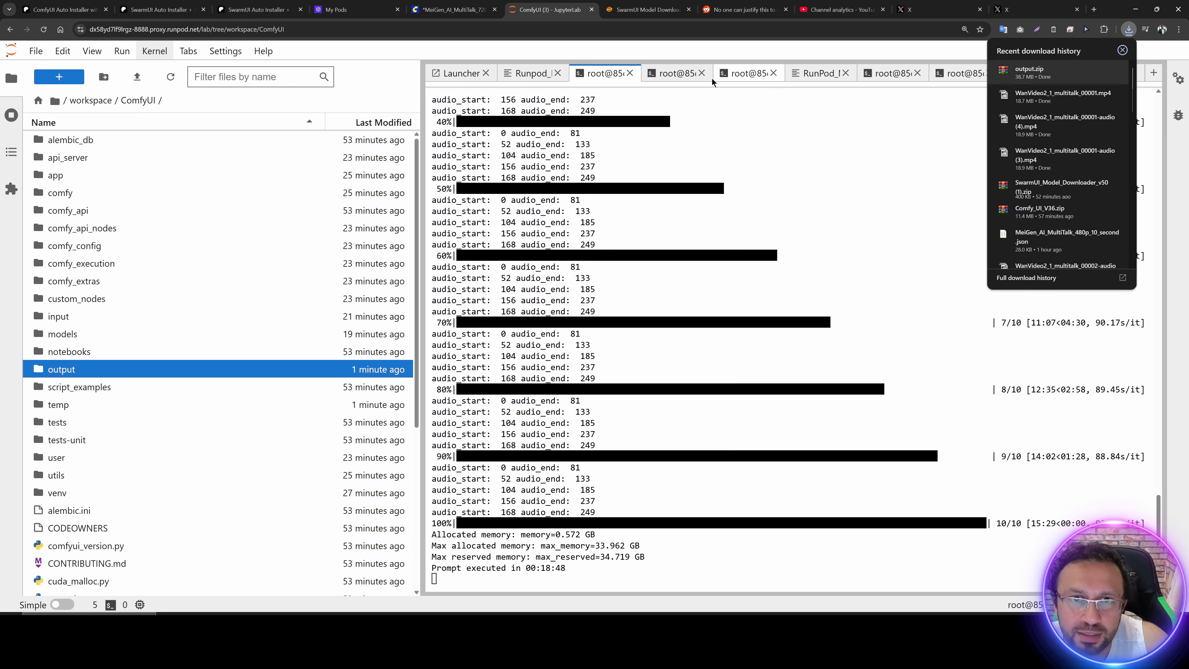
# Step: Switch to the RunPod My Pods page, review the idle storage charge and stop the RTX PRO 6000 pod
pyautogui.click(378, 5)
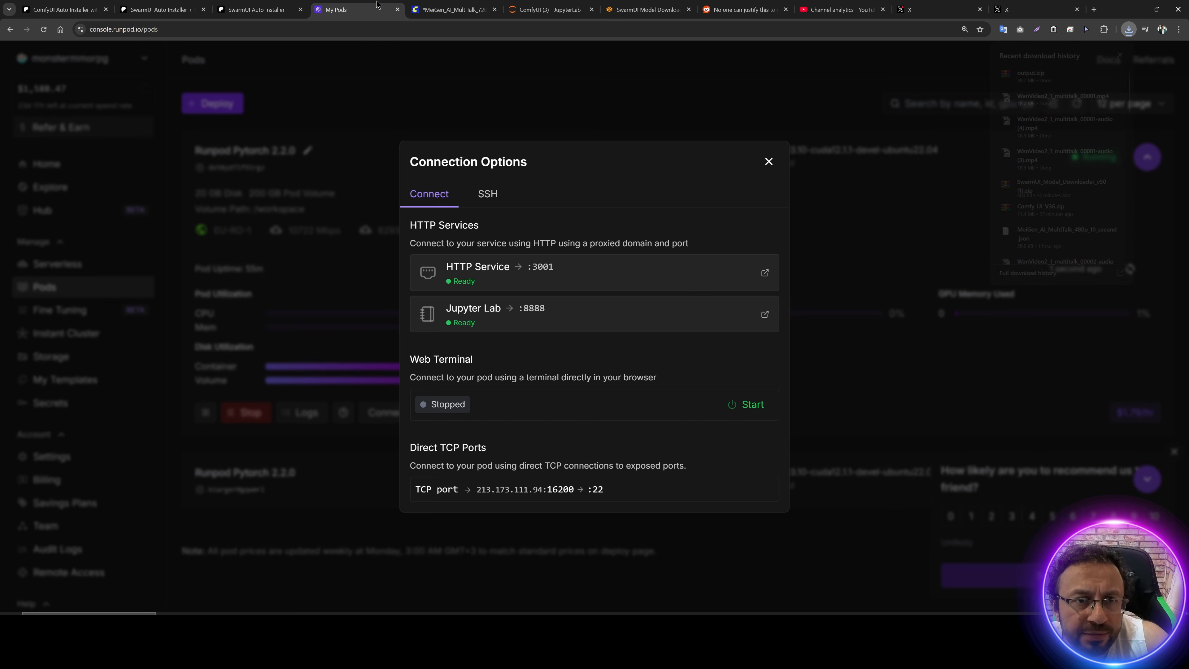
pyautogui.click(392, 109)
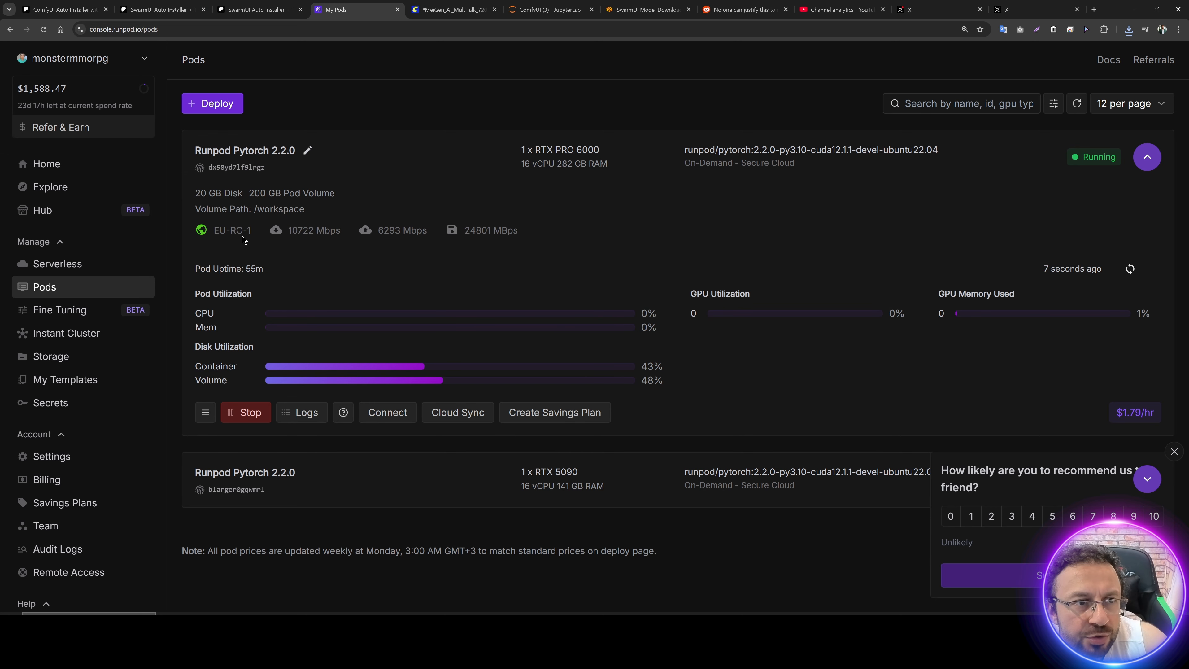
pyautogui.moveTo(68, 88)
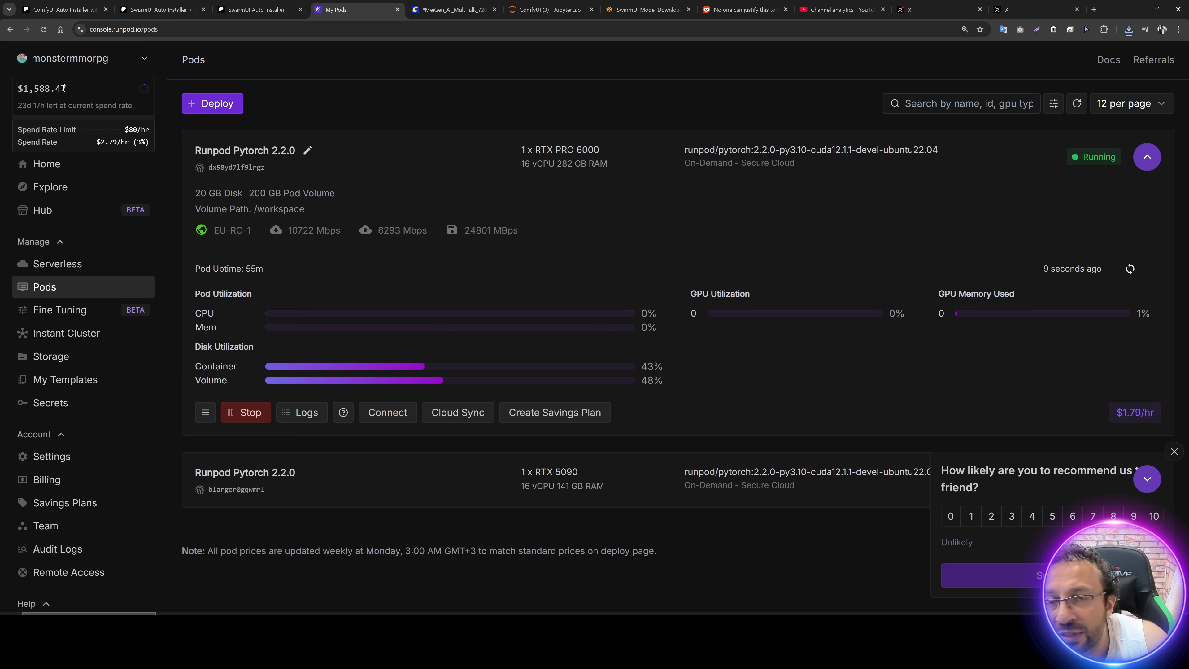
pyautogui.click(255, 416)
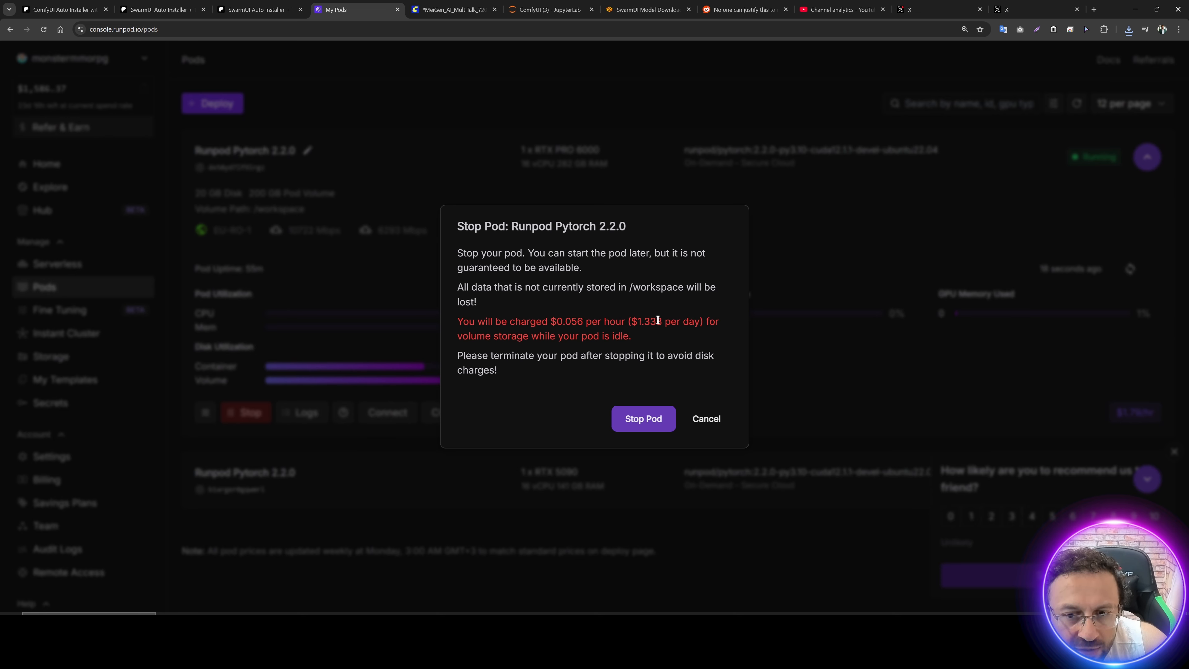
pyautogui.moveTo(664, 319); pyautogui.dragTo(638, 322)
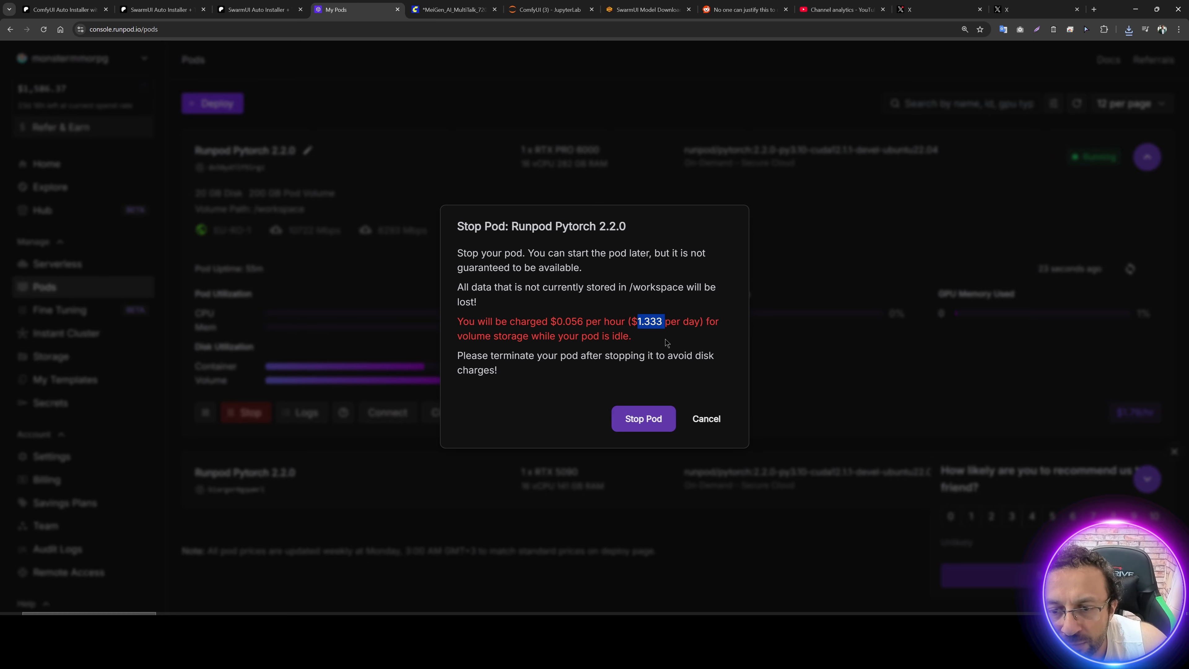
pyautogui.click(644, 419)
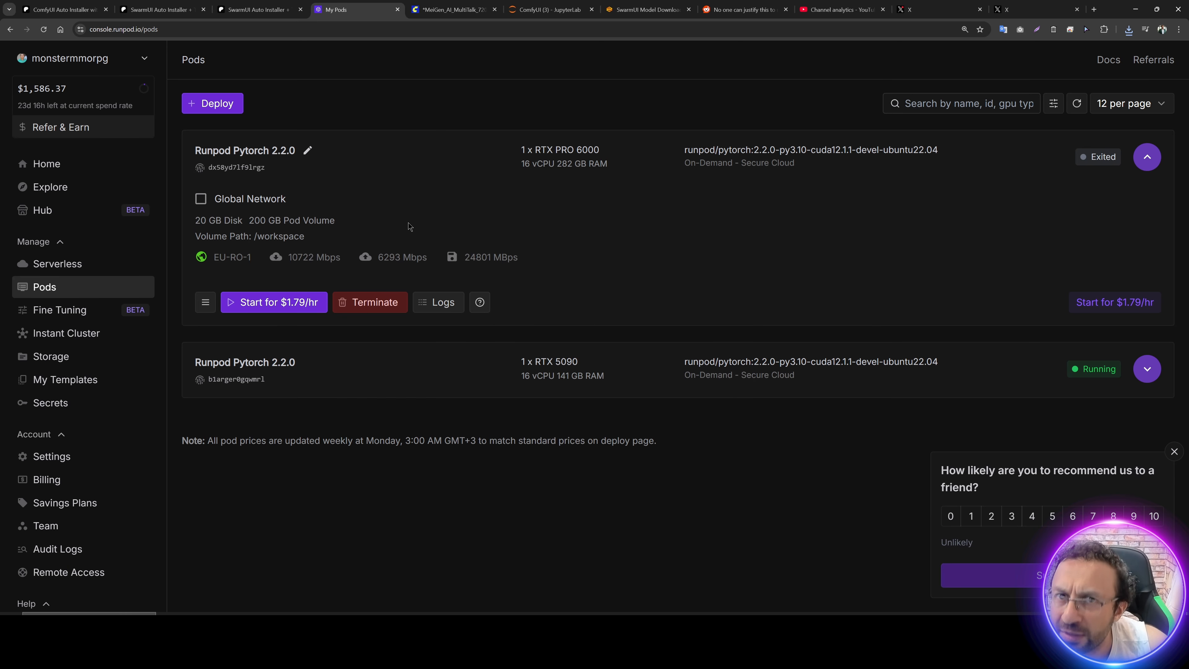
# Step: Start the stopped pod again with 1x RTX PRO 6000 and view the RunPod Storage page in a separate tab
pyautogui.click(286, 306)
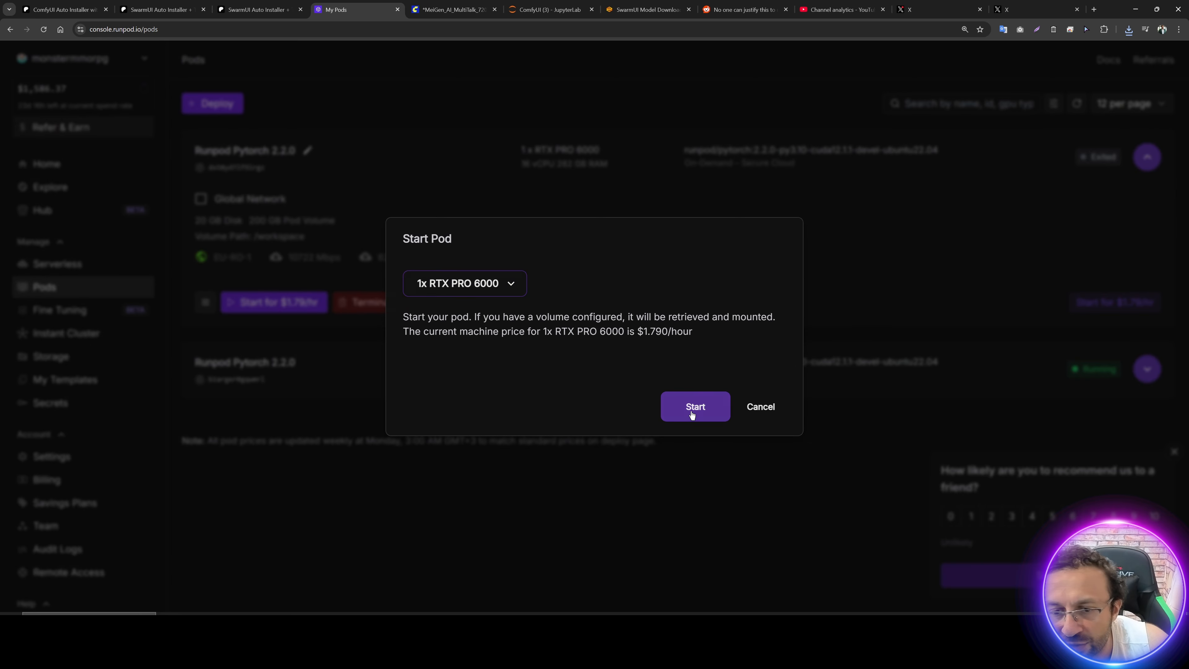
pyautogui.click(691, 415)
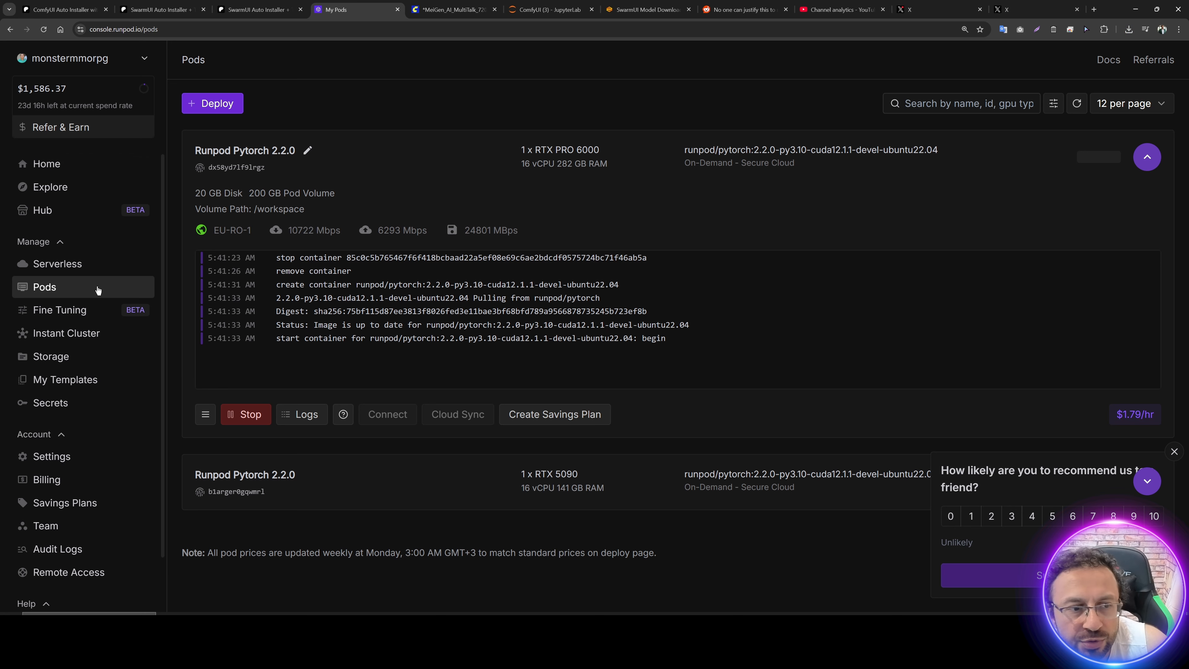
pyautogui.middleClick(74, 355)
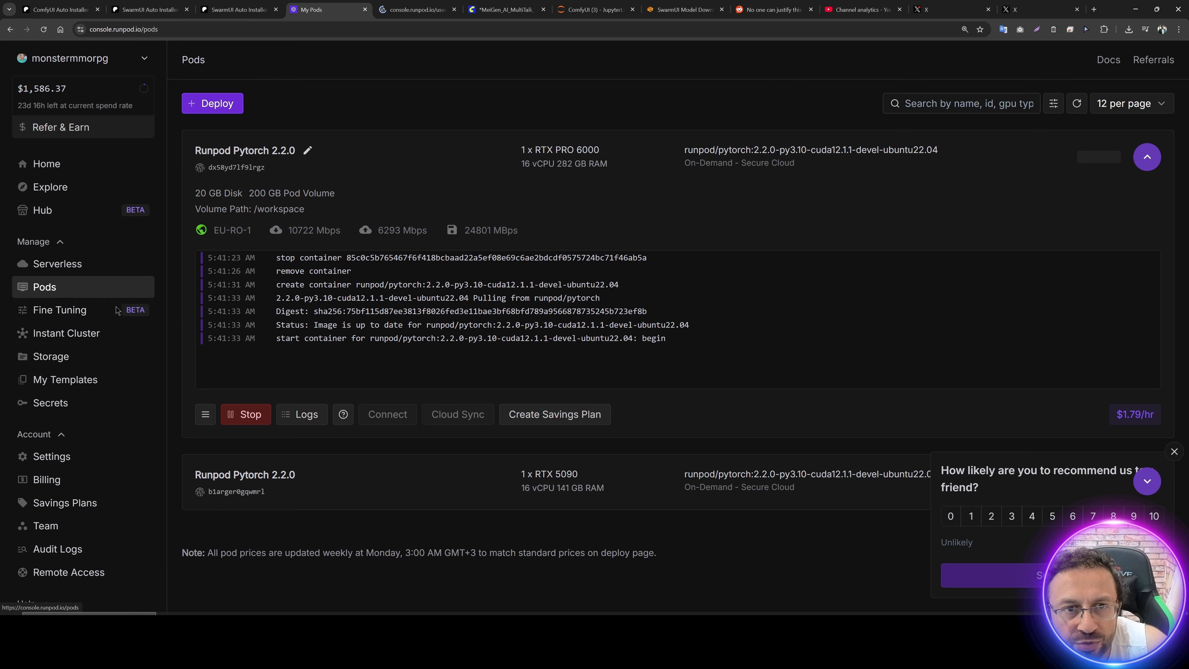
pyautogui.click(409, 19)
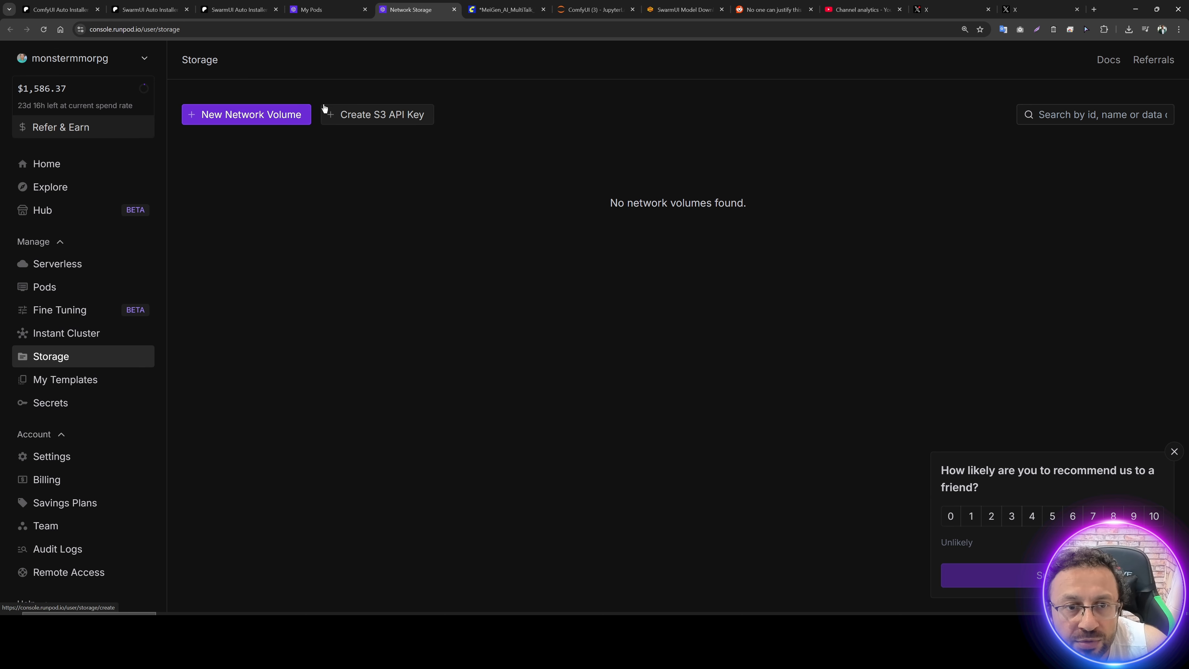
# Step: Return to My Pods, open the restarted pod's Jupyter Lab on port 8888 and widen its file browser
pyautogui.click(323, 10)
pyautogui.click(392, 416)
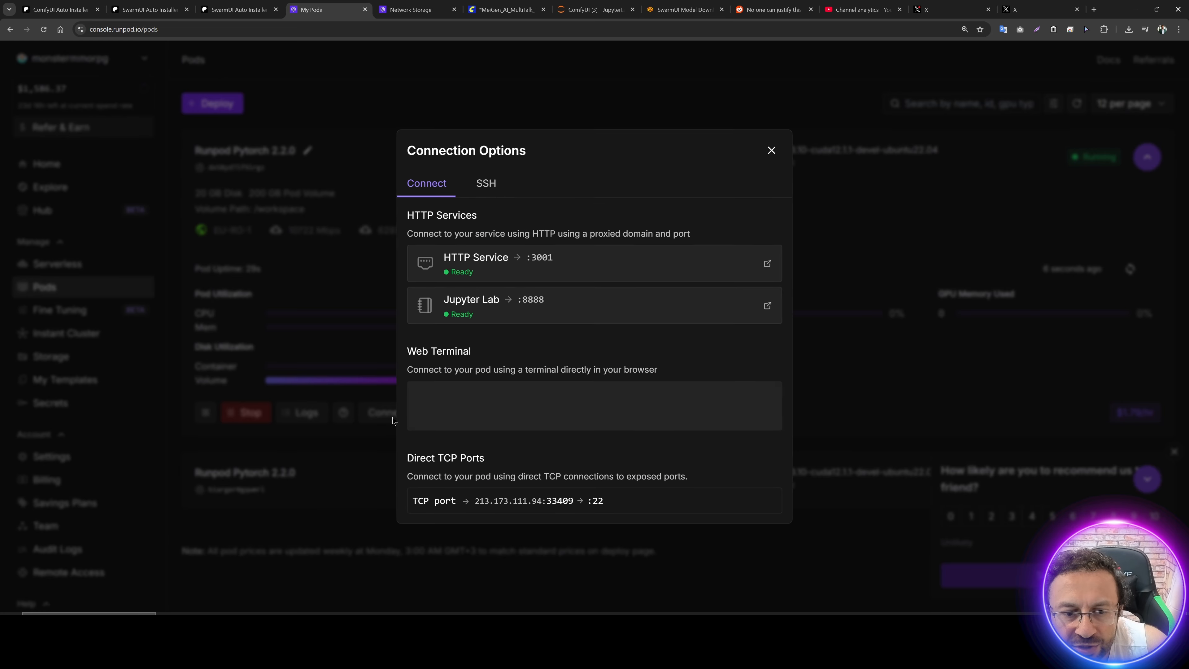
pyautogui.click(508, 315)
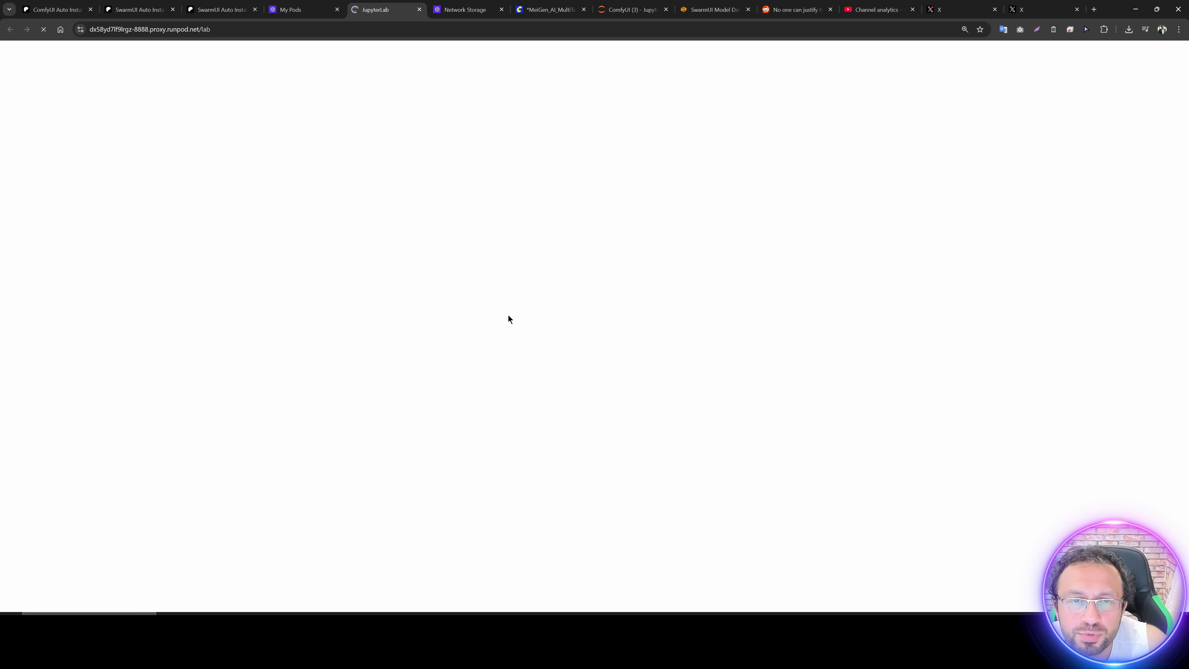
pyautogui.moveTo(197, 261); pyautogui.dragTo(344, 262)
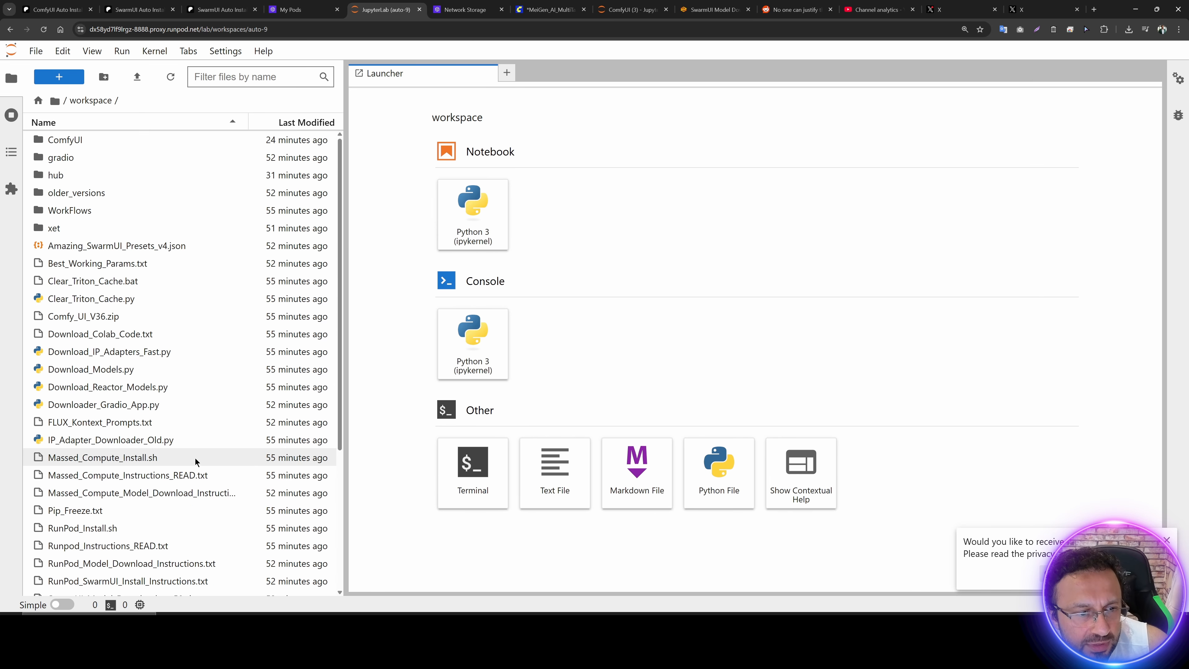
# Step: Open Runpod_Instructions_READ.txt and copy the ComfyUI run commands from apt update to python main.py --listen 0.0.0.0 --port 3000 --use-sage-attention
pyautogui.scroll(-4, 183, 438)
pyautogui.doubleClick(118, 361)
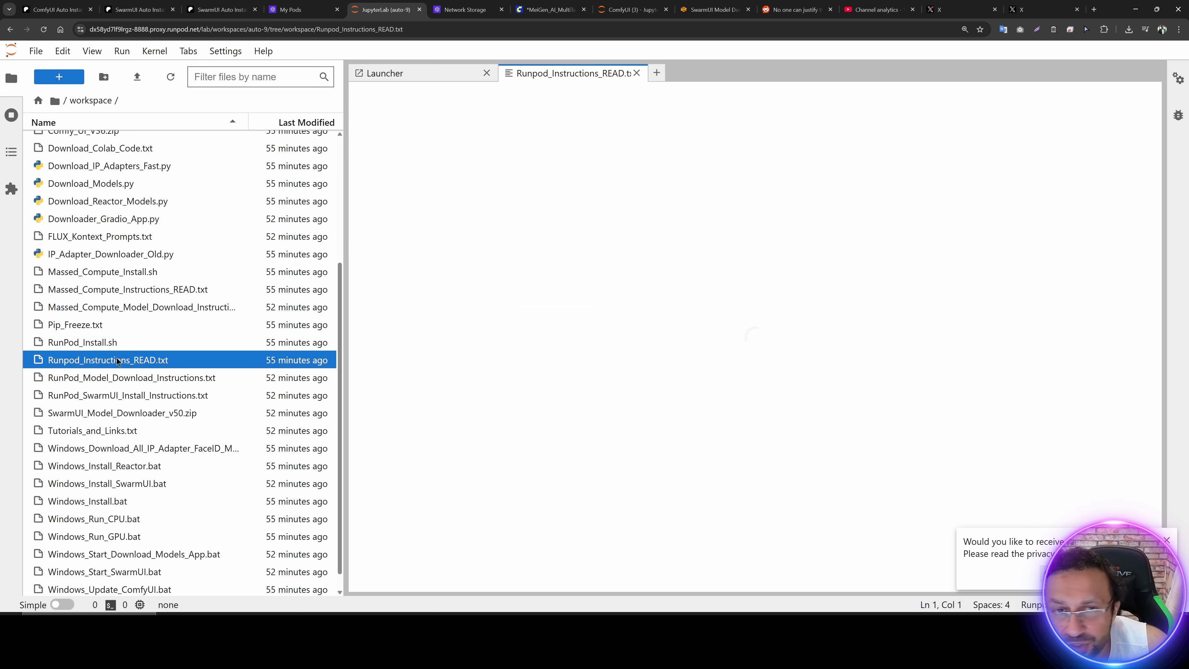
pyautogui.scroll(-5, 507, 511)
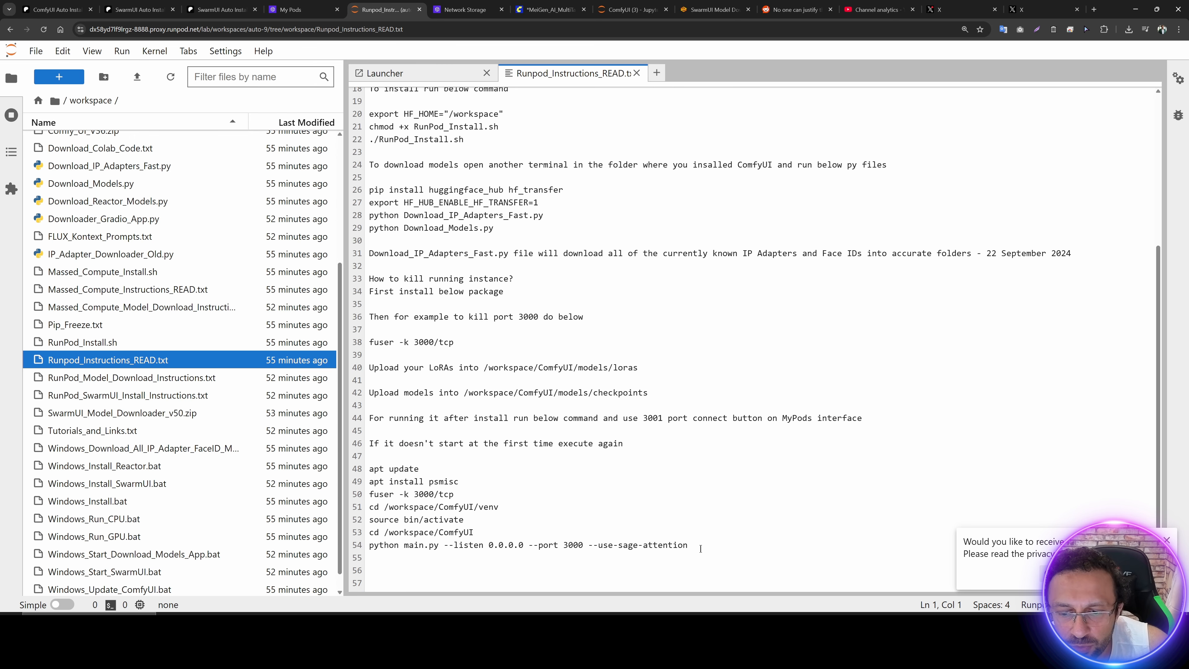
pyautogui.moveTo(701, 548); pyautogui.dragTo(369, 468)
pyautogui.hotkey('ctrl', 'c')
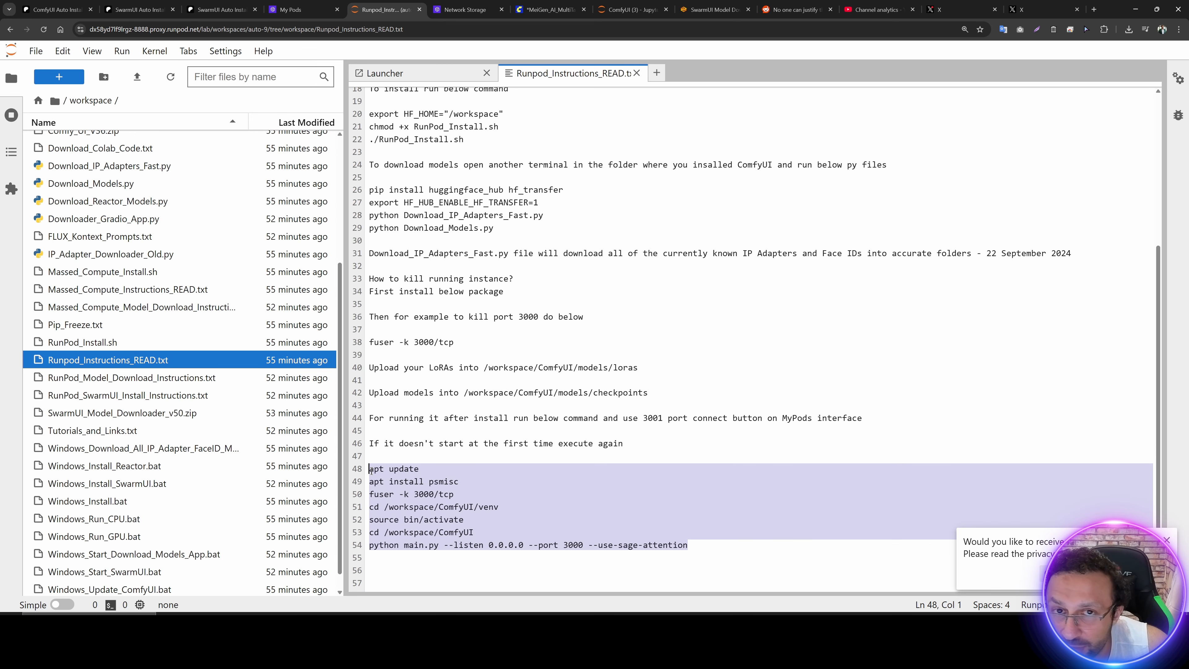
# Step: Open a new terminal in the workspace folder and run the copied ComfyUI startup commands
pyautogui.click(63, 82)
pyautogui.click(465, 469)
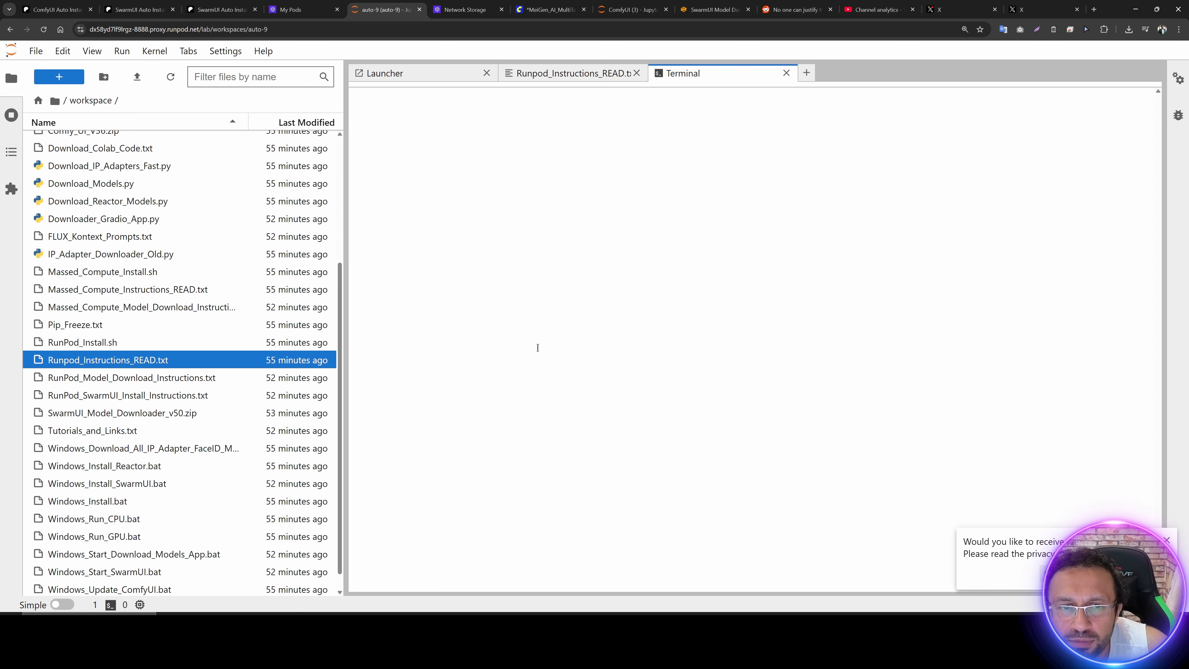
pyautogui.hotkey('ctrl', '-')
pyautogui.hotkey('ctrl', '-')
pyautogui.hotkey('ctrl', '0')
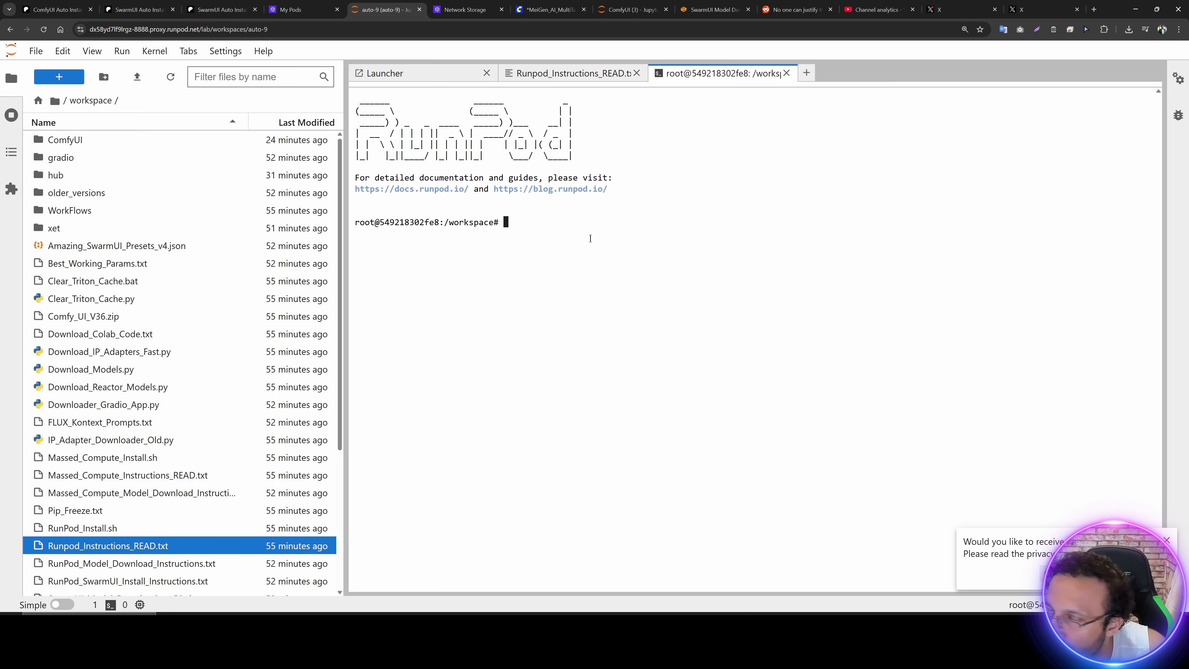
pyautogui.hotkey('ctrl', 'v')
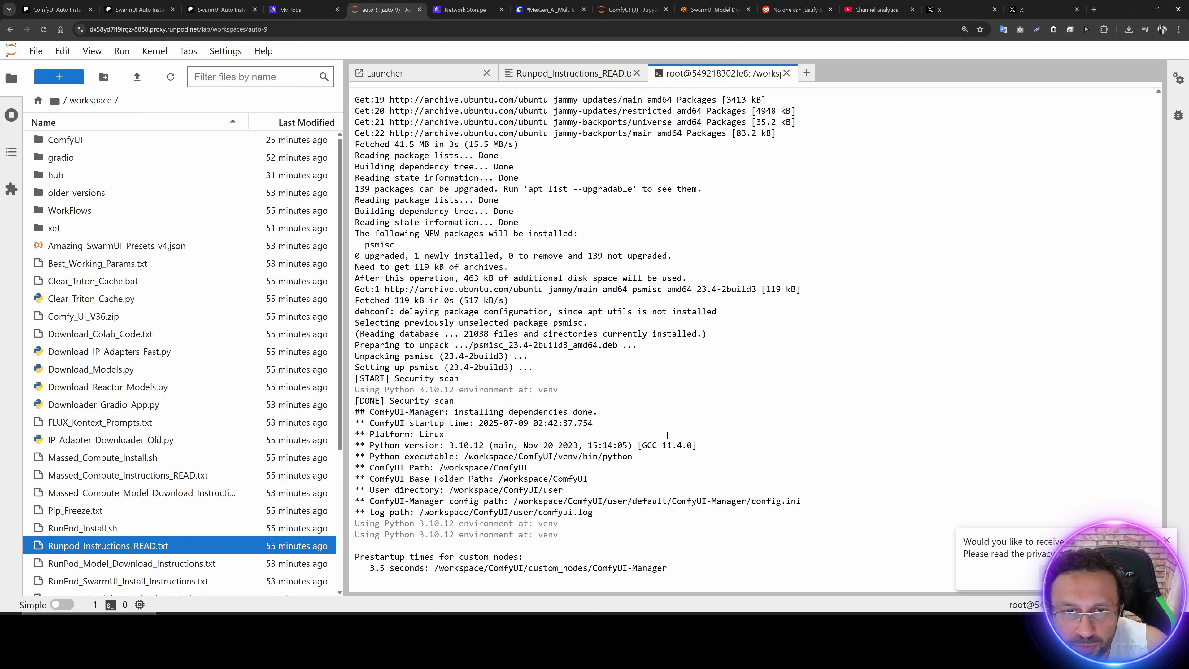
# Step: Switch to My Pods and check the restarted pod's volume disk utilization
pyautogui.click(303, 9)
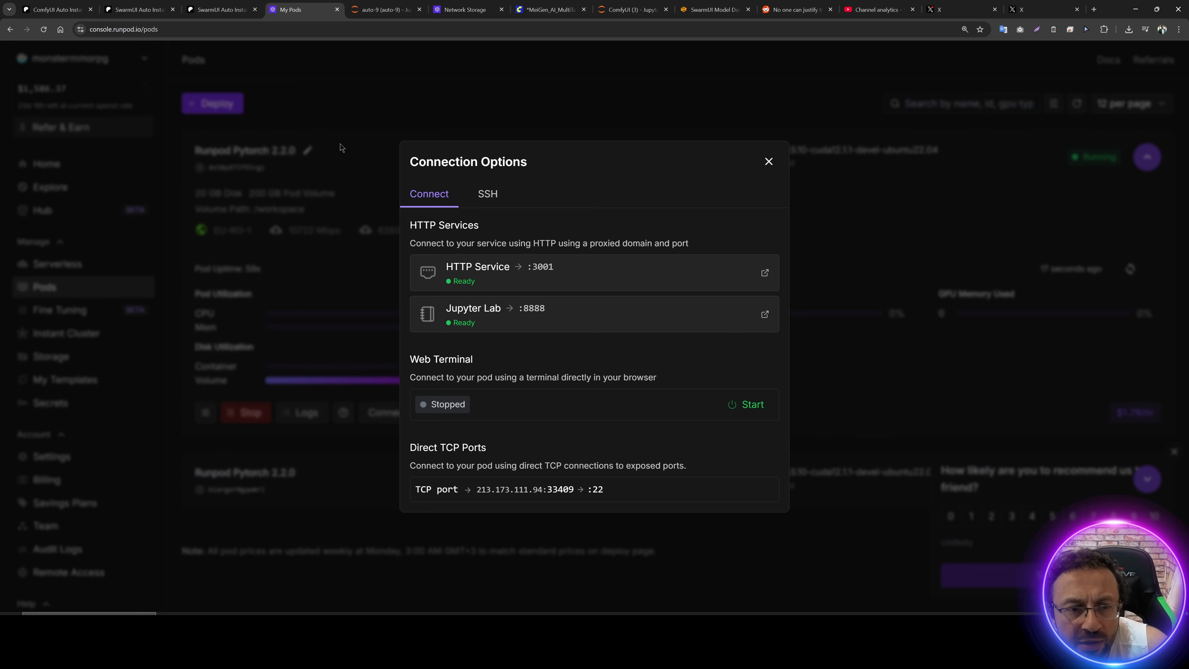
pyautogui.click(340, 143)
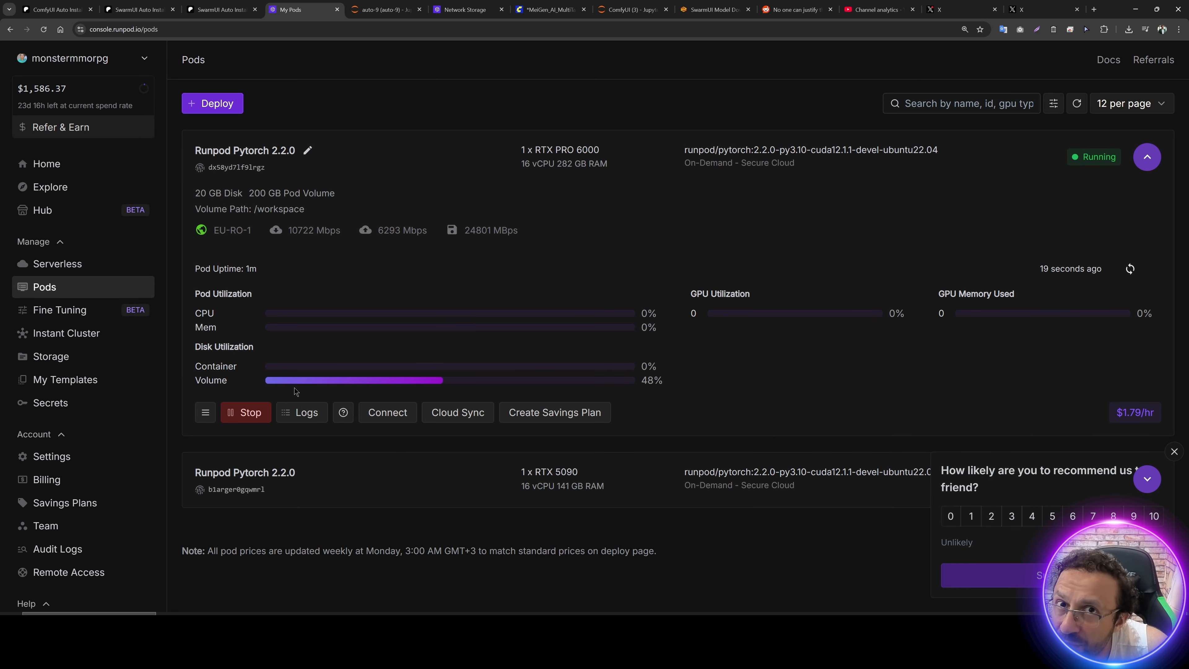
pyautogui.moveTo(678, 388); pyautogui.dragTo(640, 385)
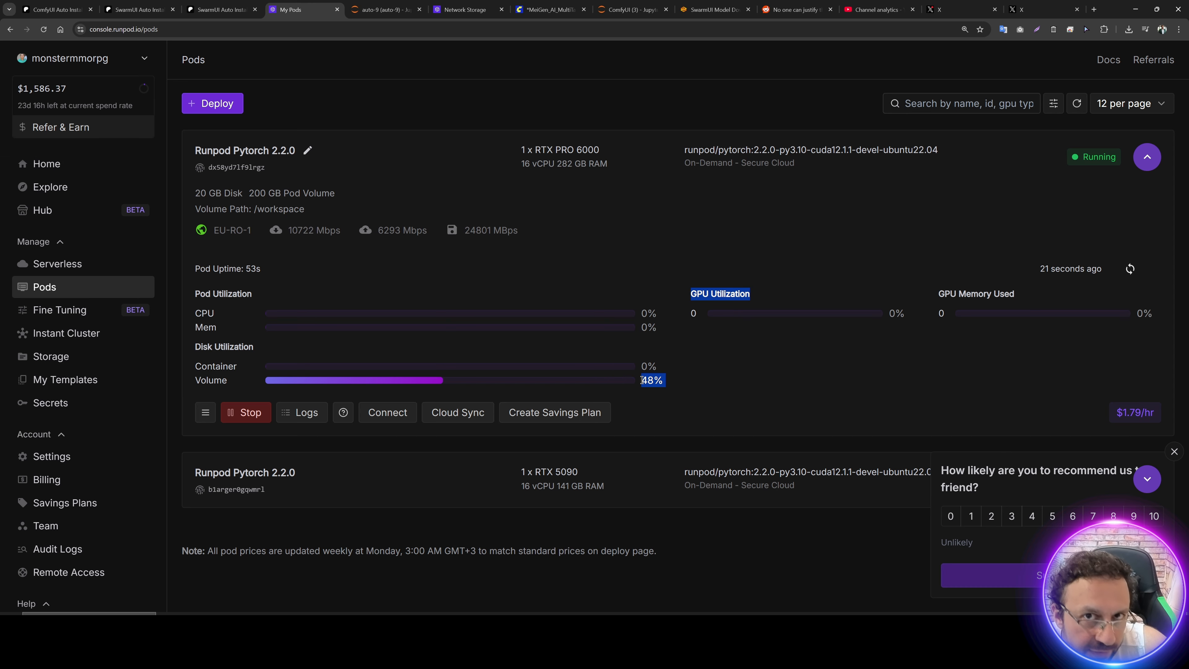
pyautogui.click(578, 300)
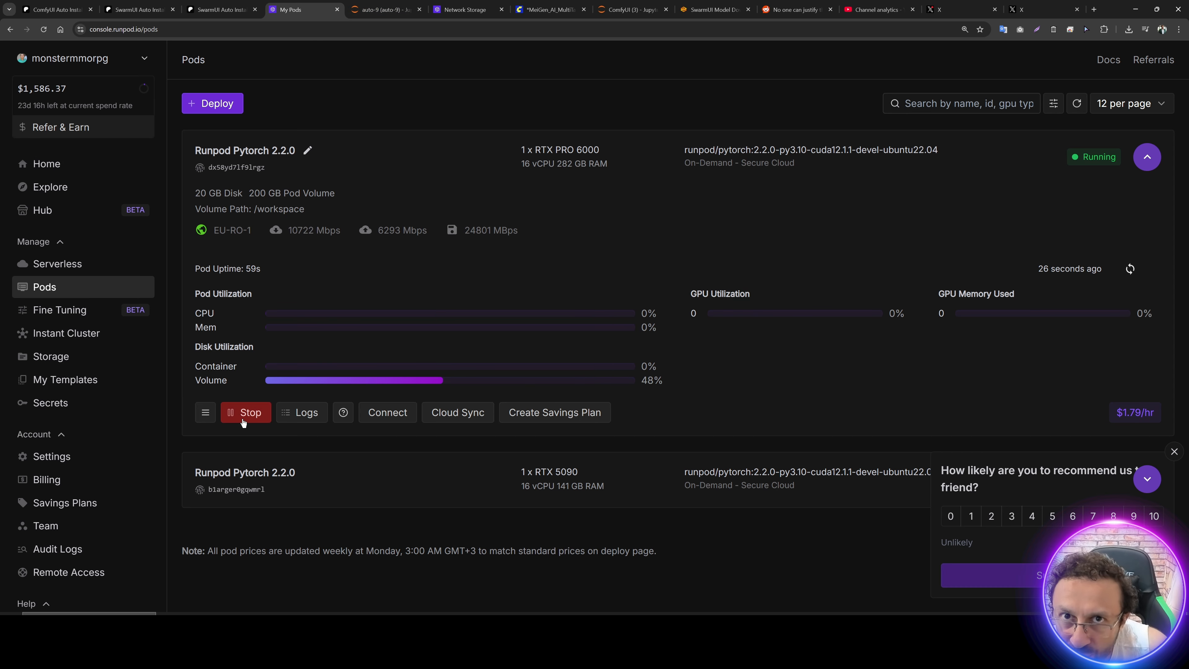
# Step: Return to JupyterLab and review the RunPod_Install.sh install commands in Runpod_Instructions_READ.txt
pyautogui.click(370, 5)
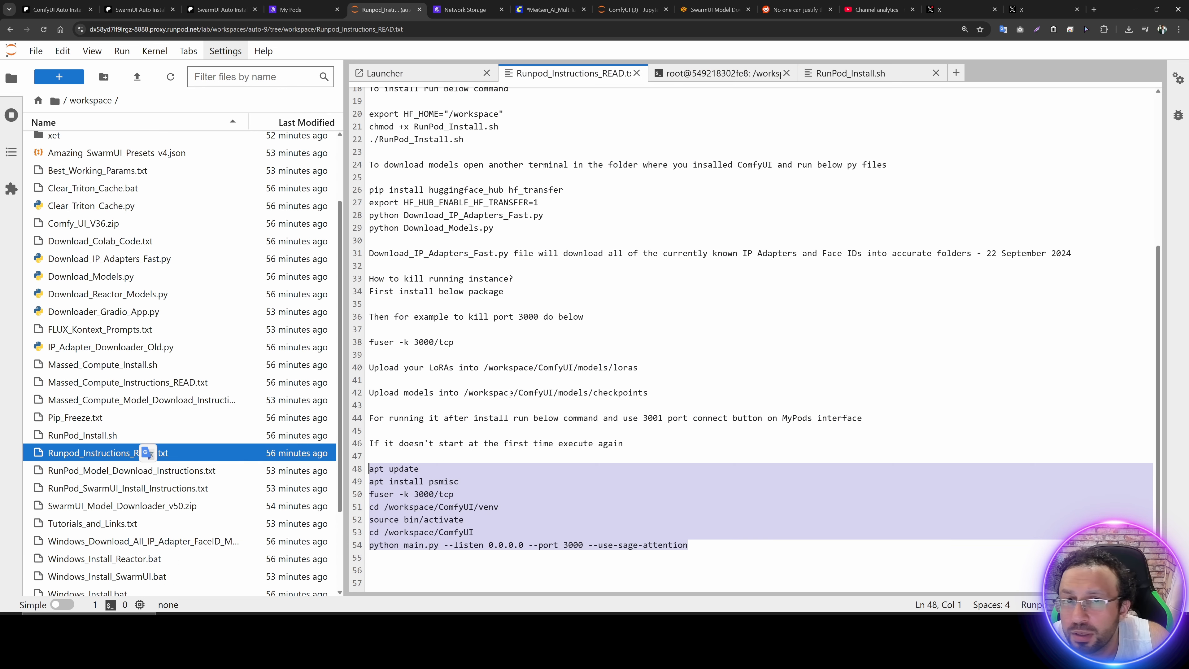
pyautogui.click(556, 362)
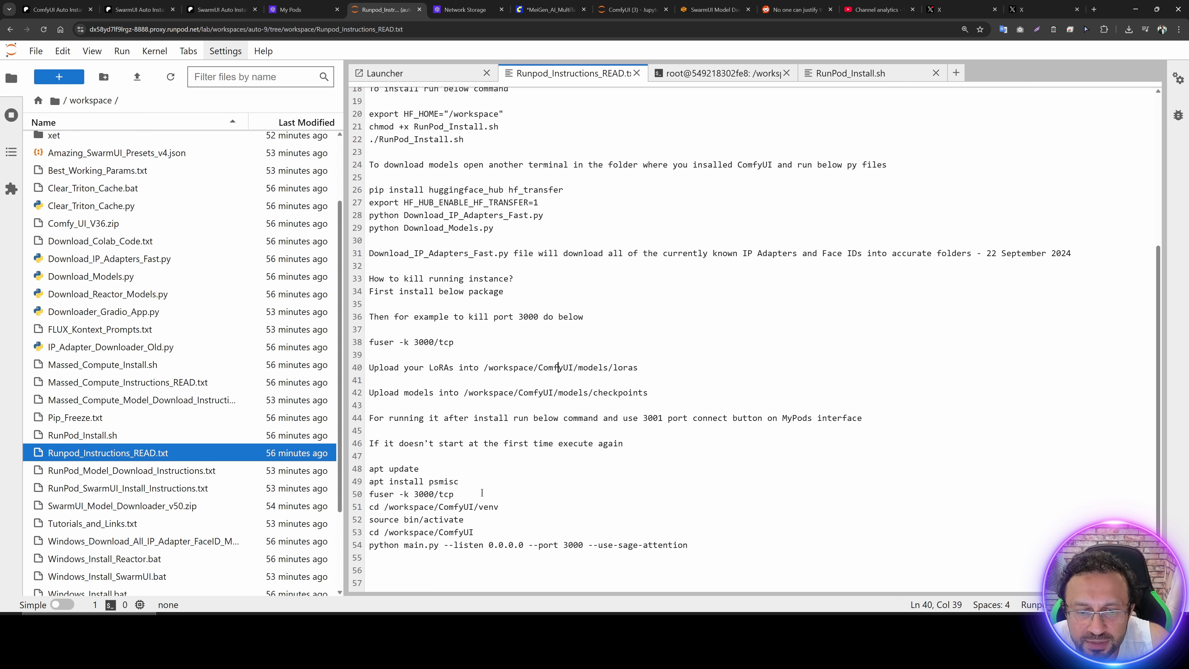
pyautogui.scroll(5, 467, 352)
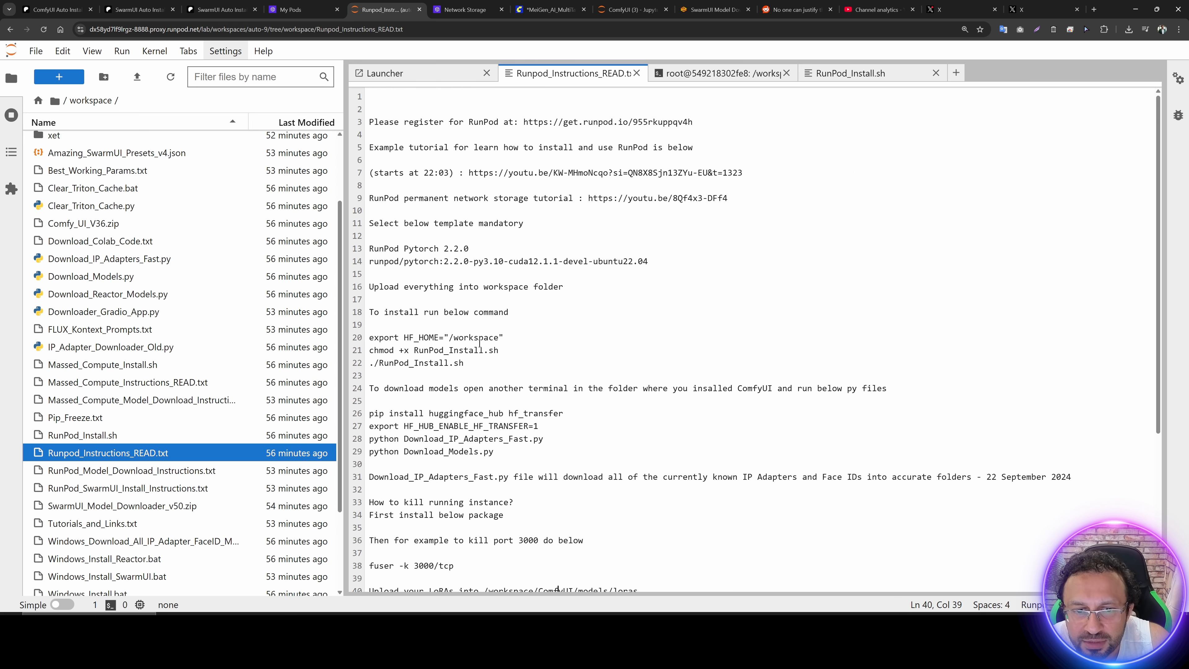
pyautogui.moveTo(464, 363); pyautogui.dragTo(362, 339)
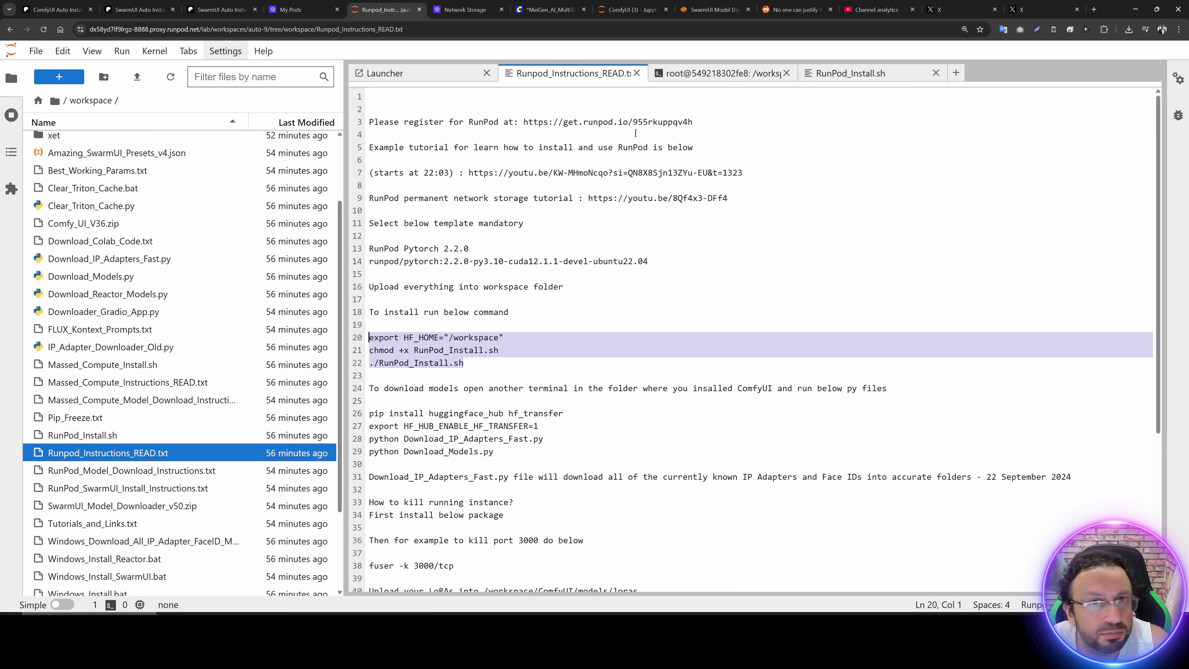
# Step: Check the ComfyUI startup in the terminal and open ComfyUI through the pod's HTTP service on port 3001 to view the MultiTalk workflow
pyautogui.click(708, 74)
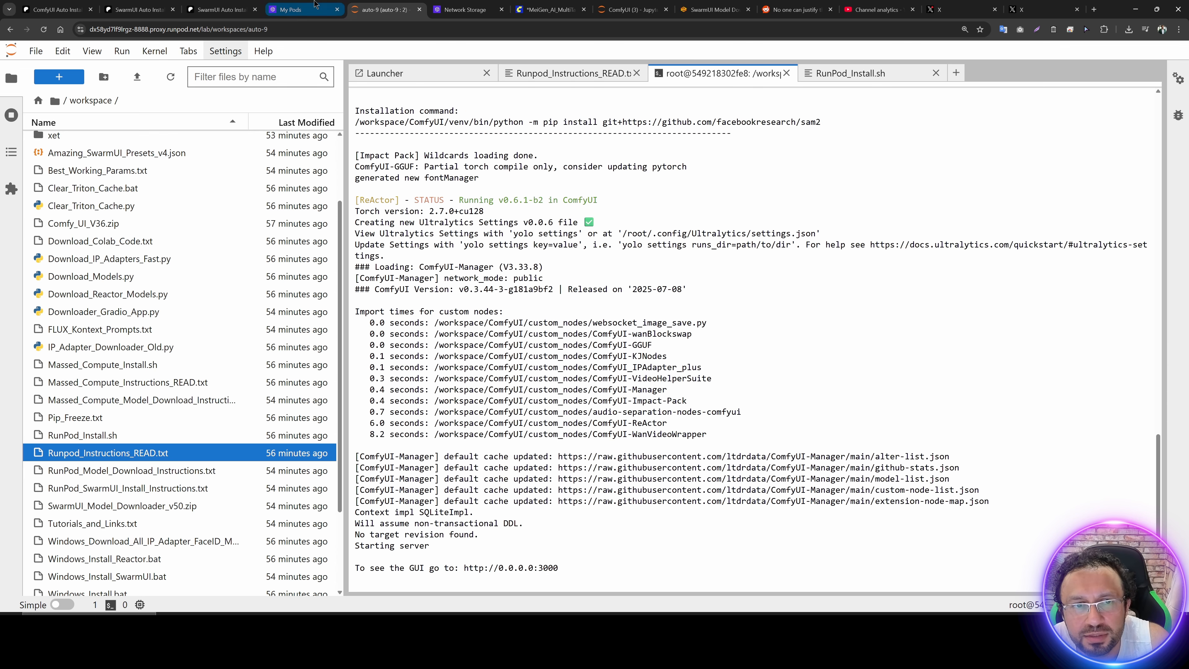
pyautogui.click(318, 9)
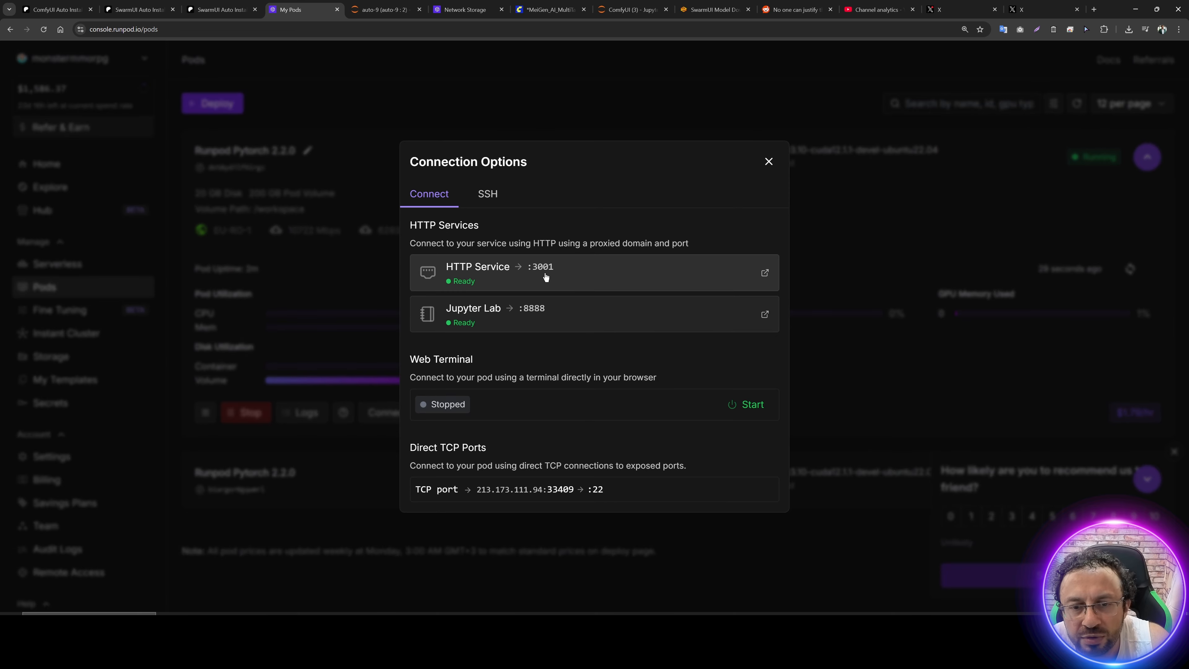
pyautogui.click(505, 273)
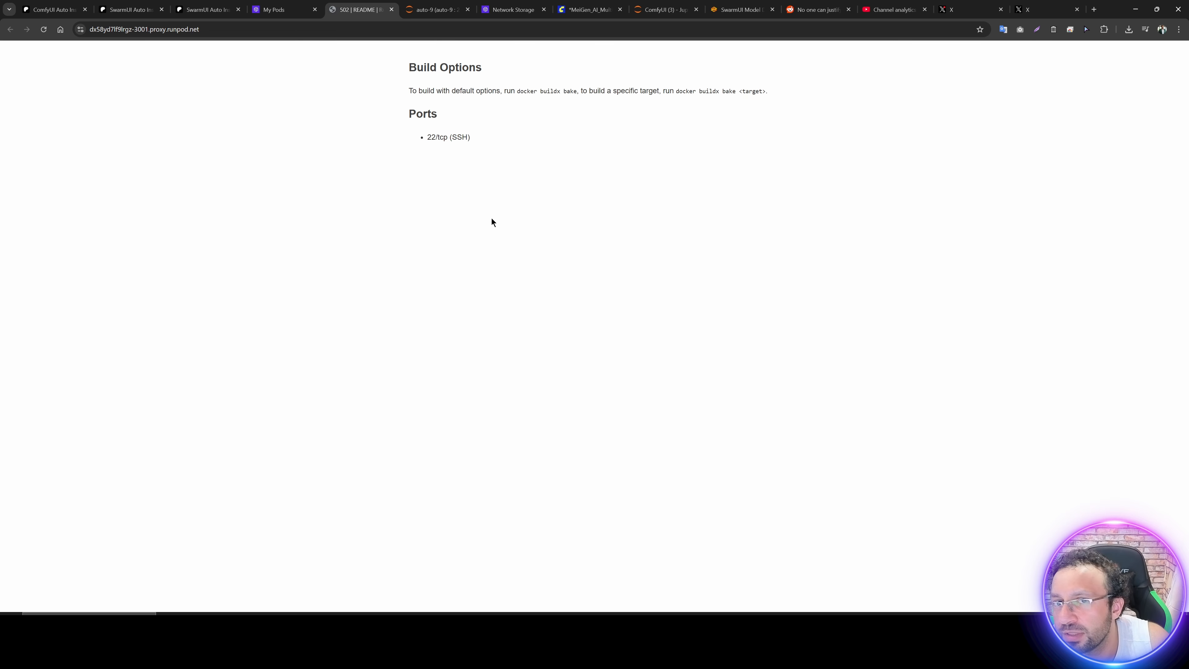
pyautogui.click(290, 10)
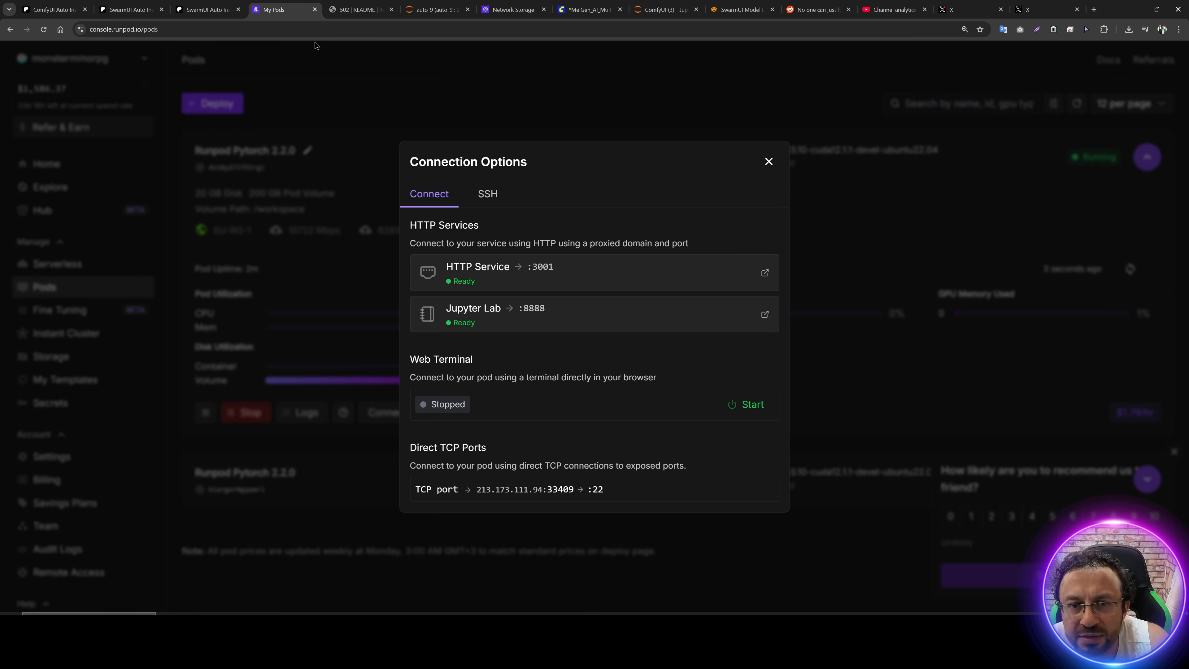
pyautogui.click(522, 284)
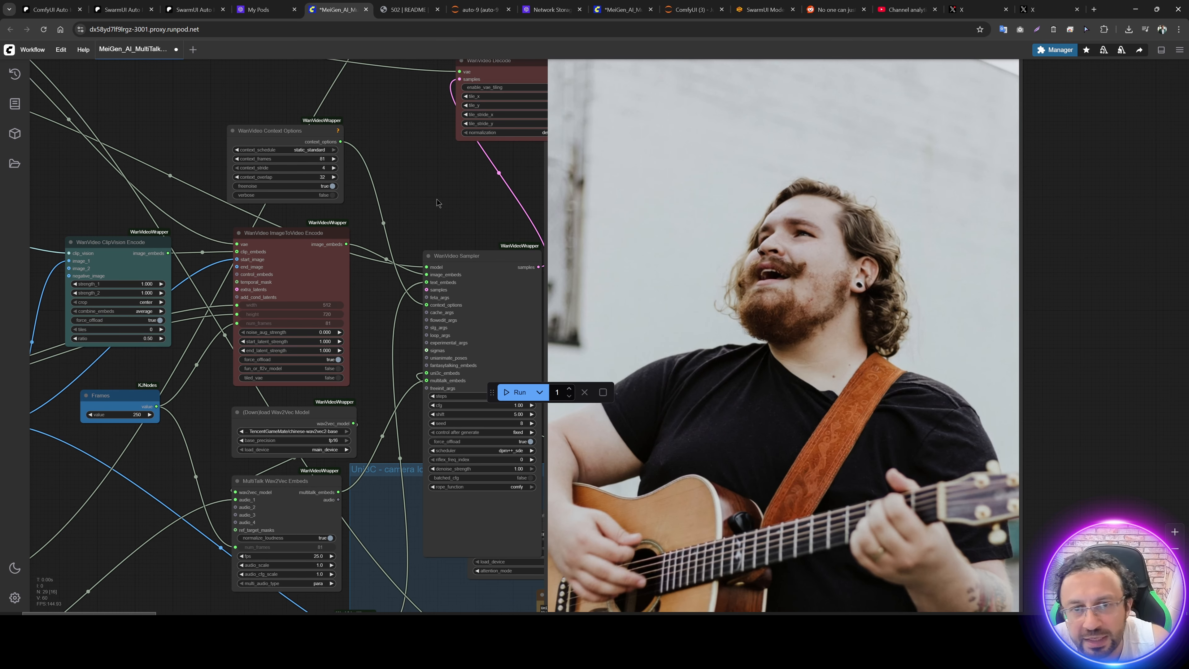
pyautogui.moveTo(437, 200); pyautogui.dragTo(530, 284)
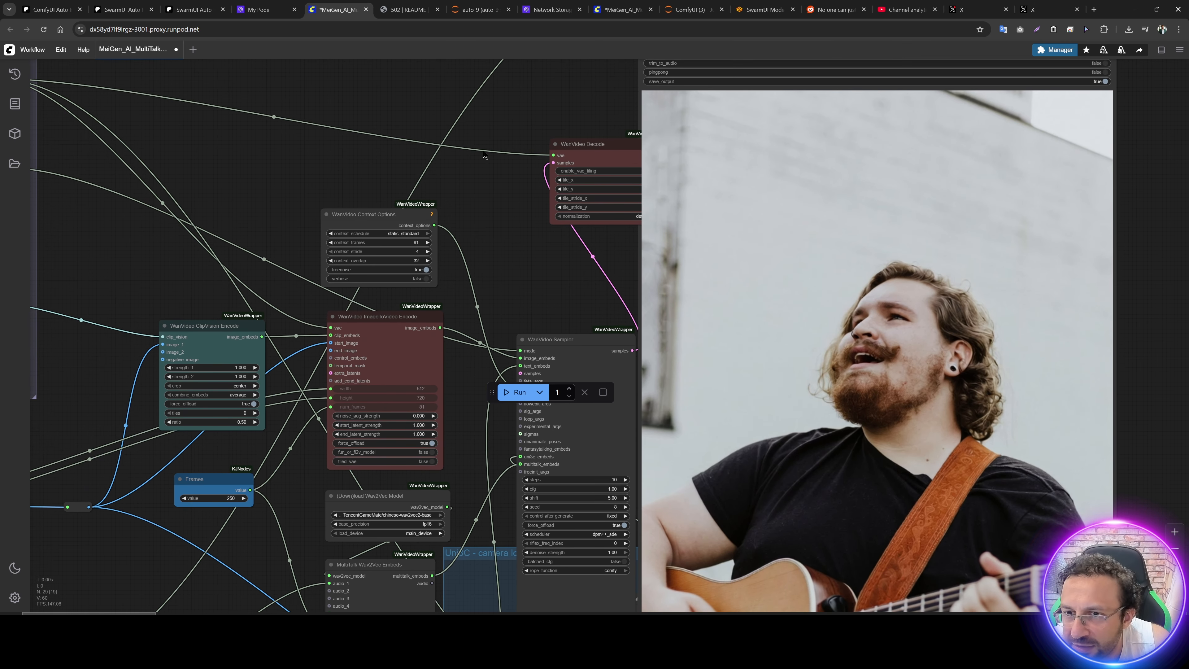
# Step: Return to My Pods, stop the RTX PRO 6000 pod and terminate it, confirming its deletion
pyautogui.click(263, 9)
pyautogui.click(316, 284)
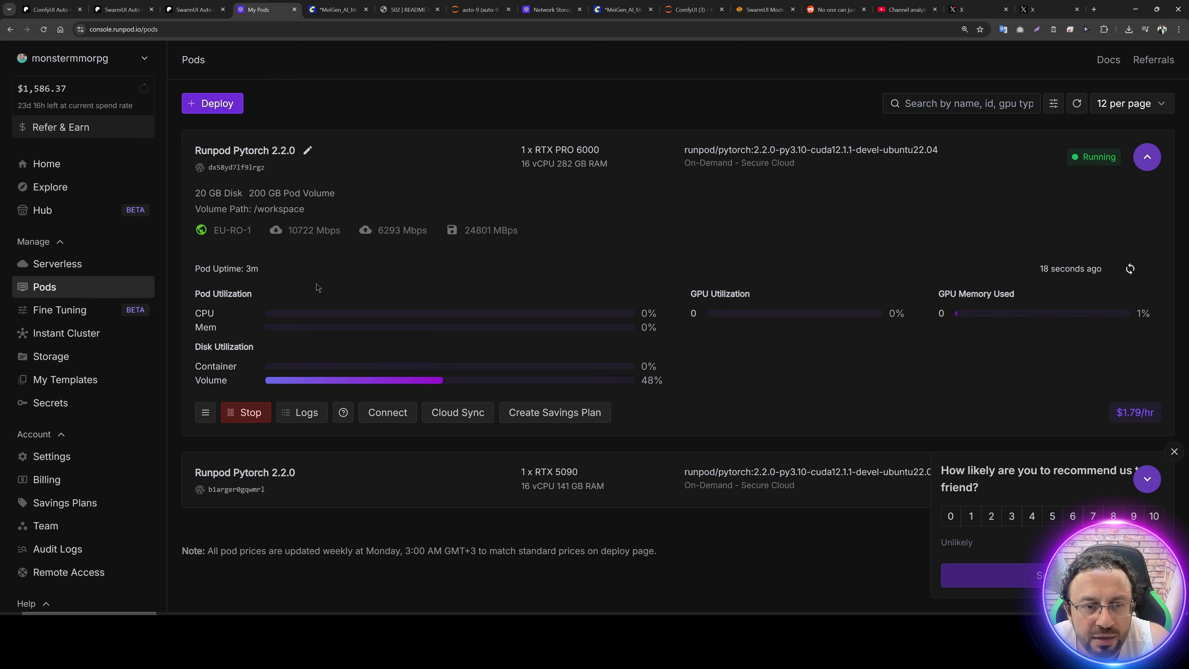
pyautogui.click(251, 413)
pyautogui.click(641, 417)
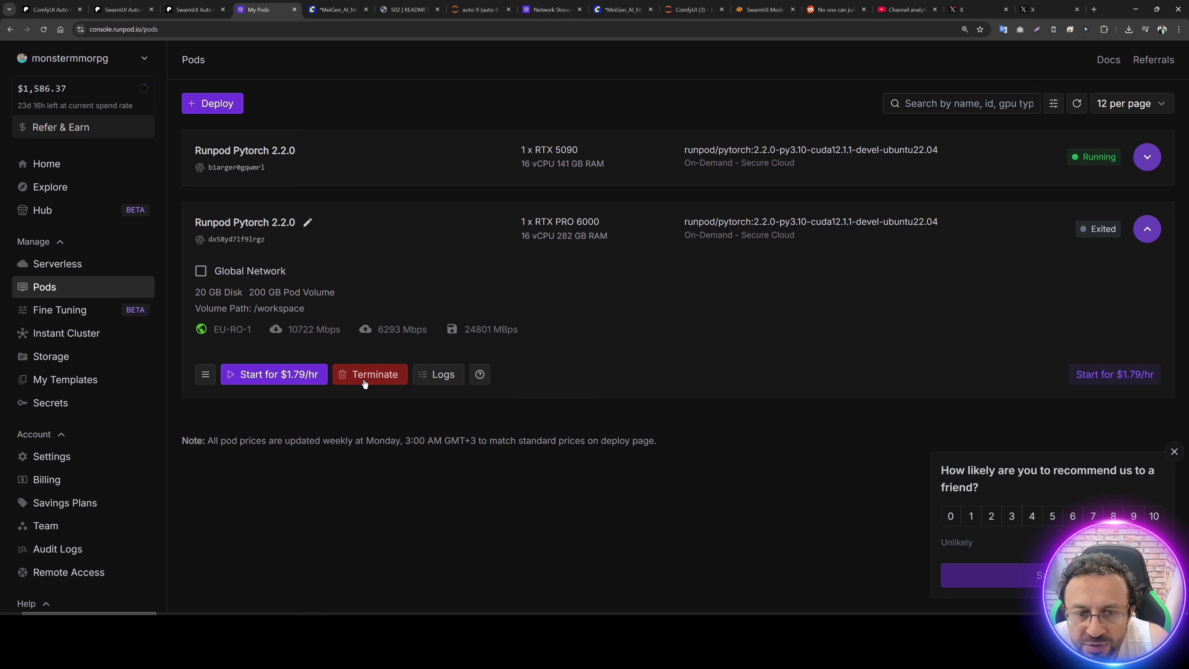
pyautogui.click(381, 380)
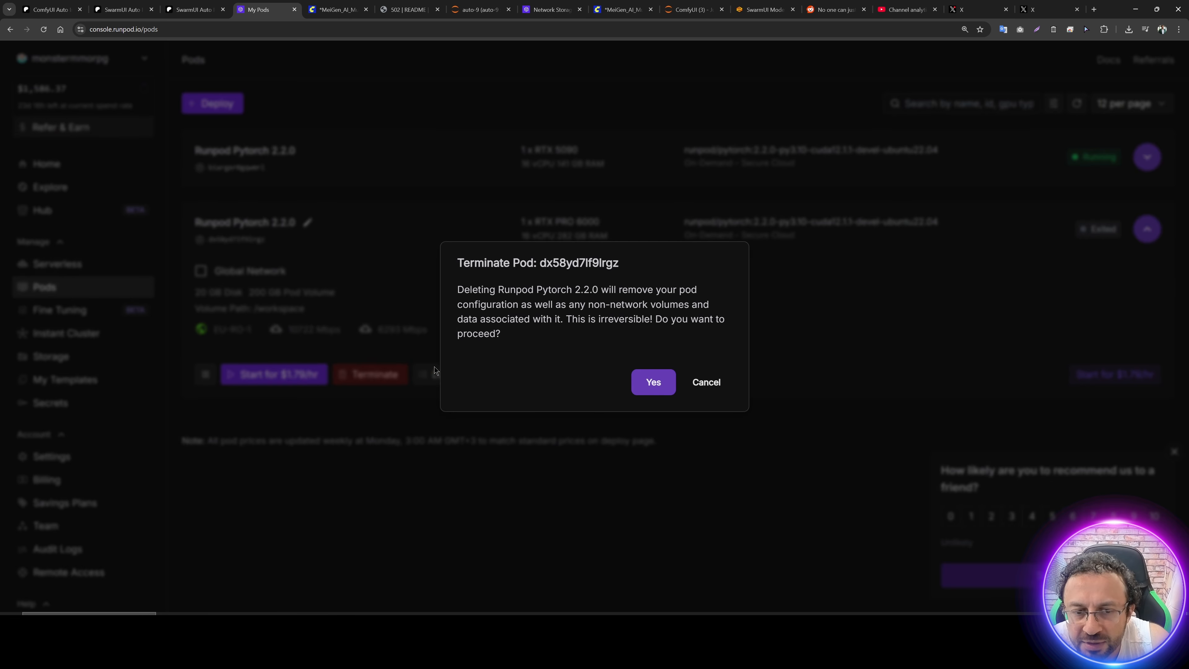
pyautogui.click(652, 382)
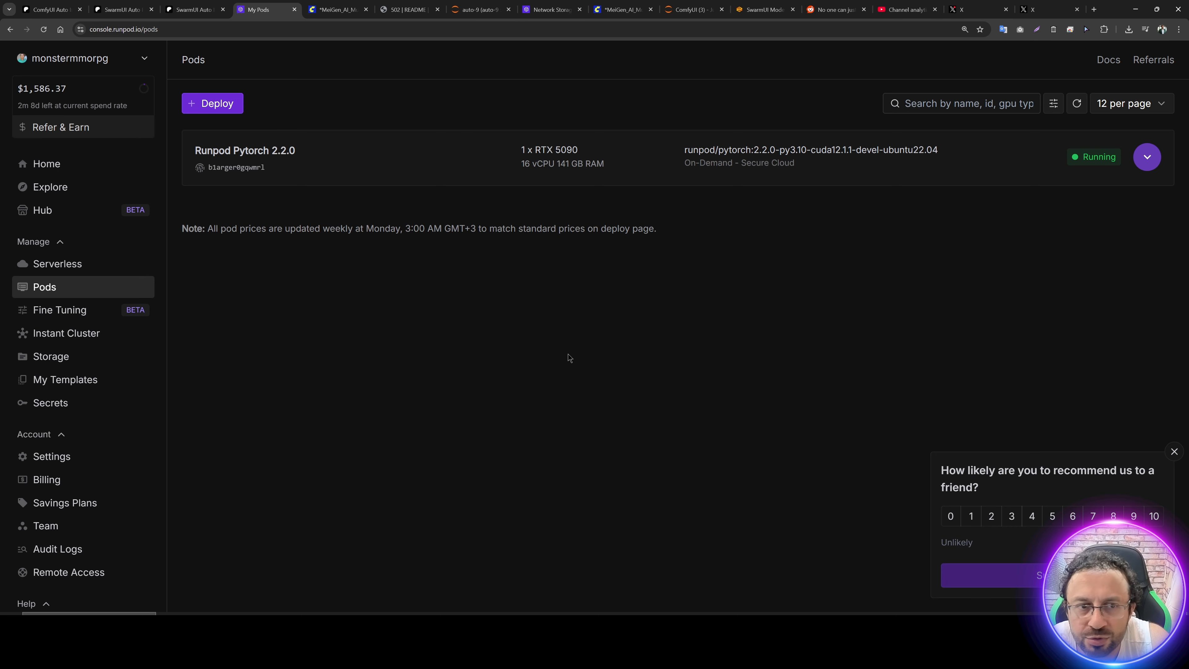